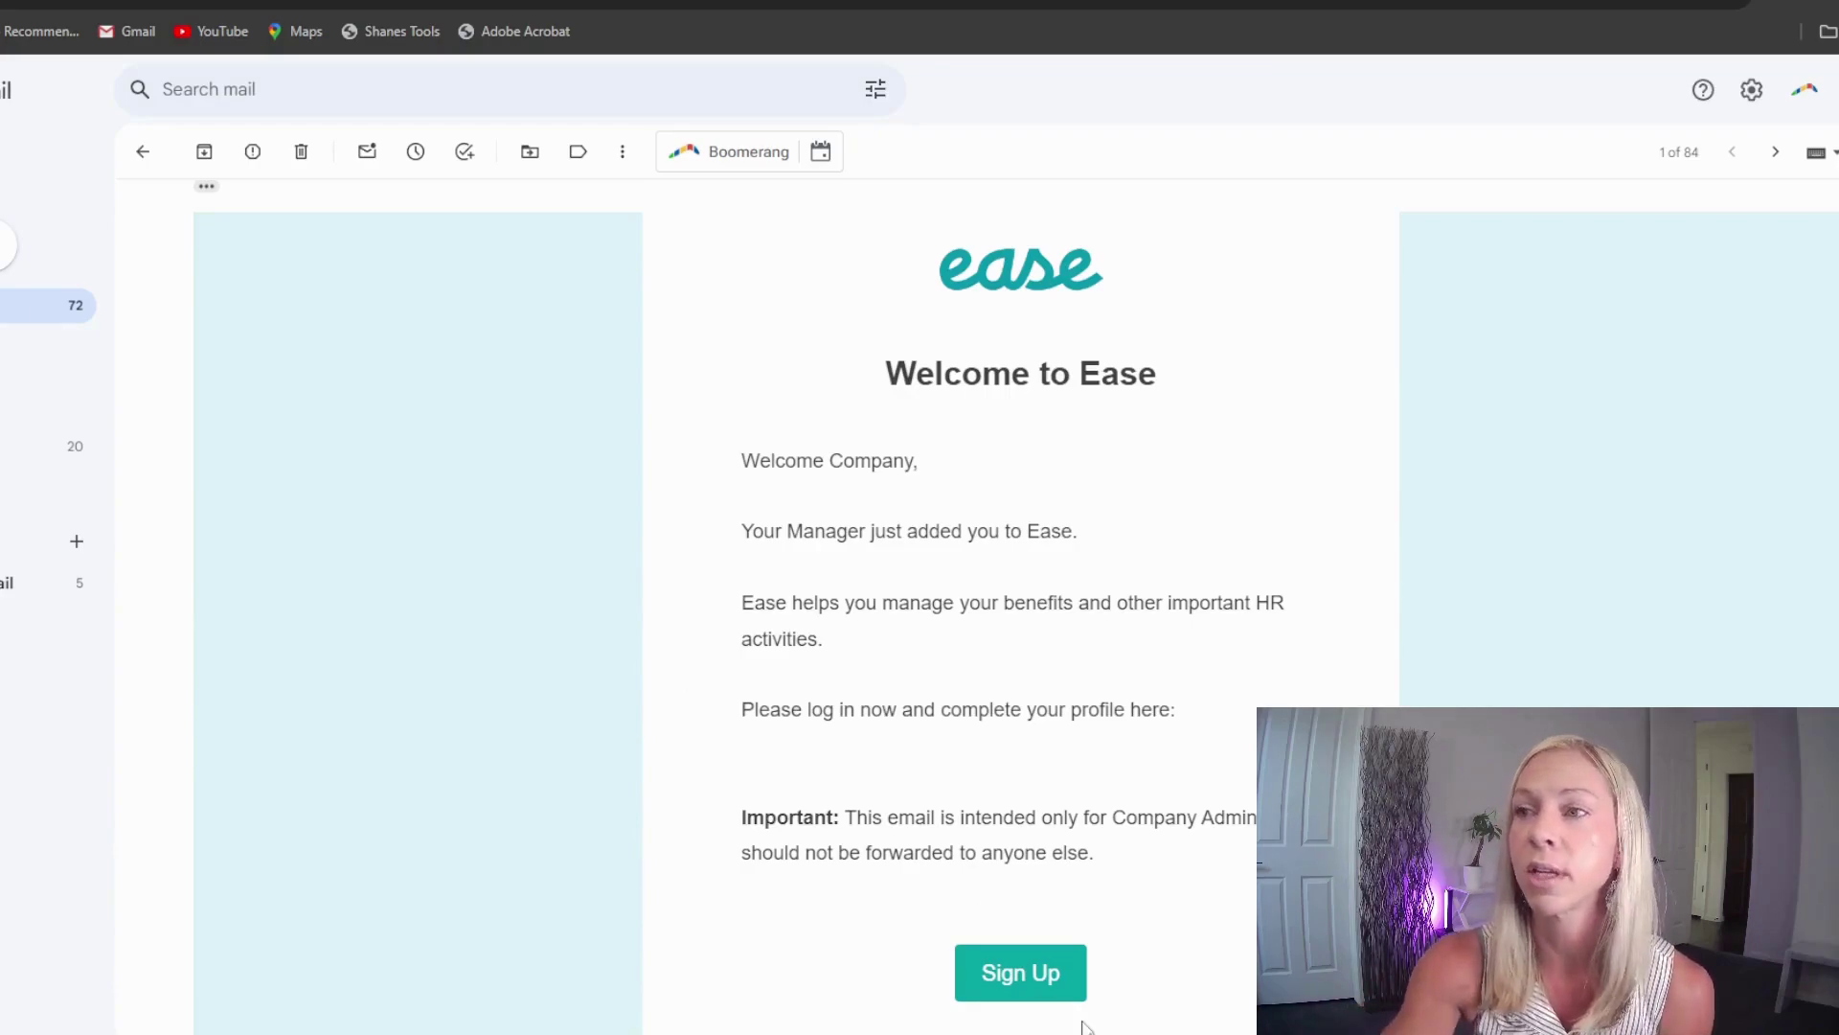
# Step: Follow the invite's Sign Up link to the password reset page and select the last-4 SSN field
pyautogui.click(1003, 970)
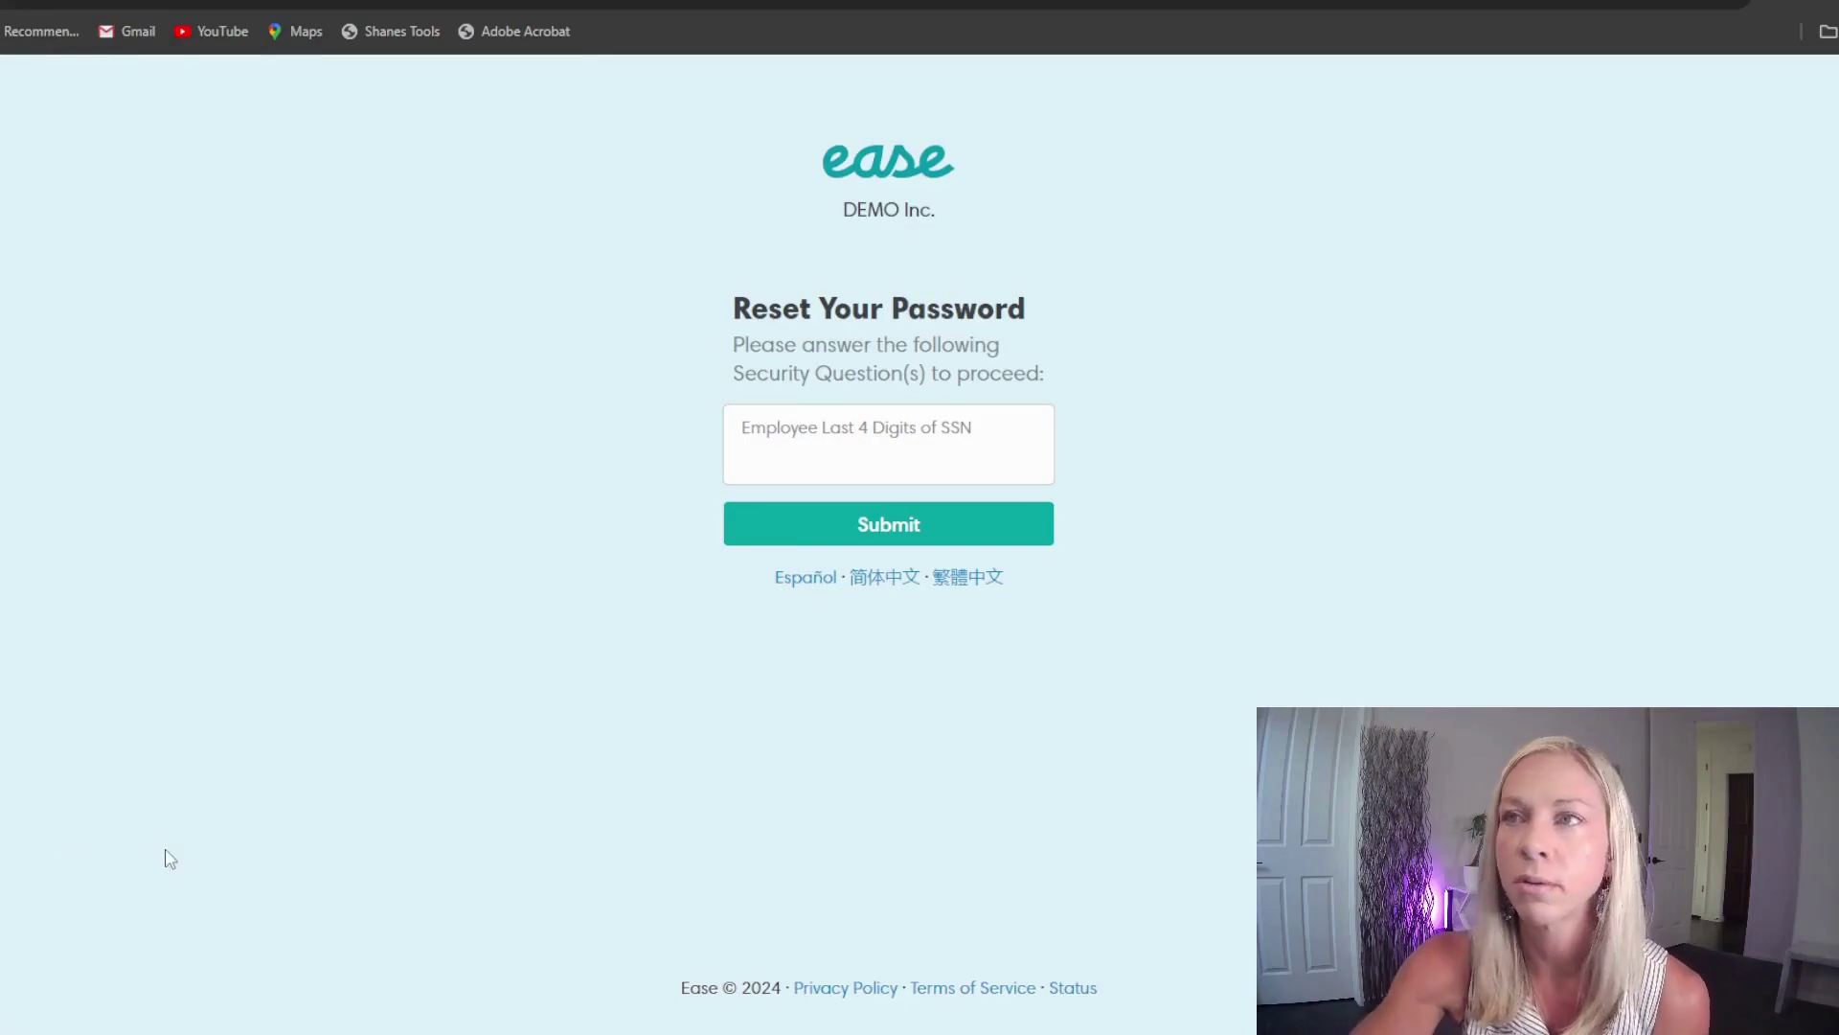
pyautogui.click(765, 466)
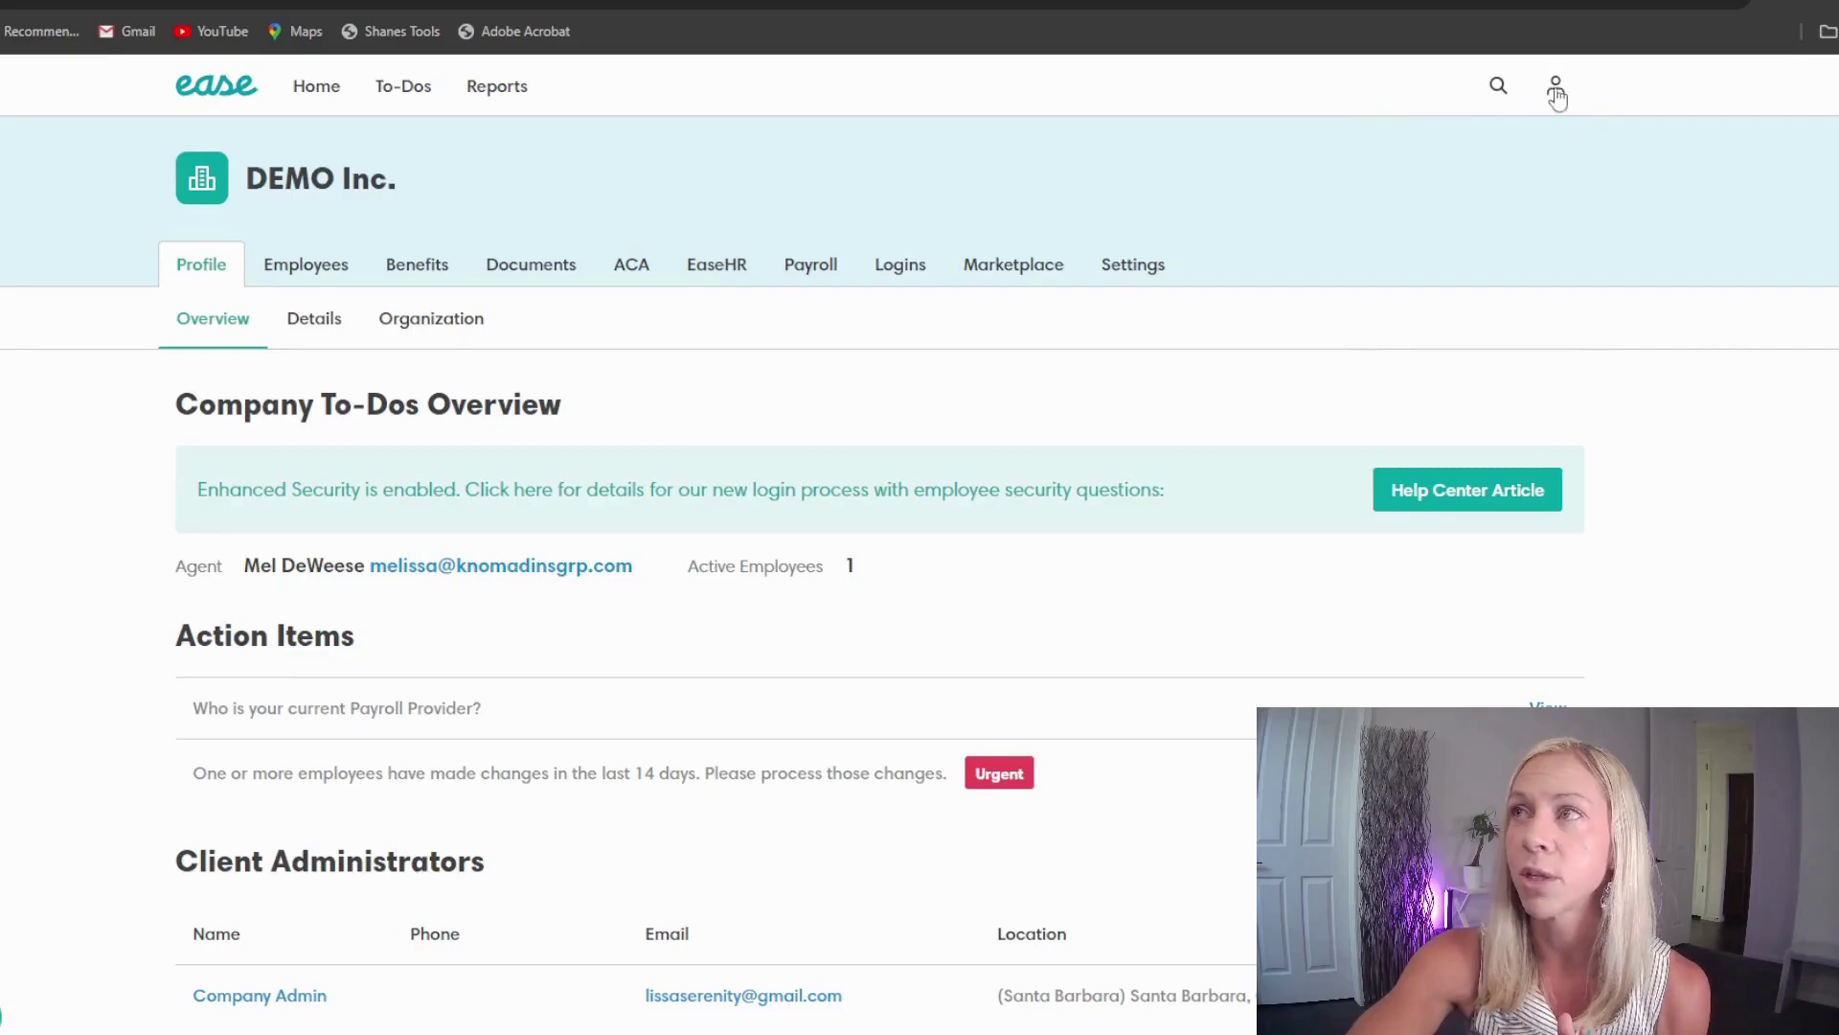
# Step: Switch to the Personal Profile view from the user menu
pyautogui.click(1552, 93)
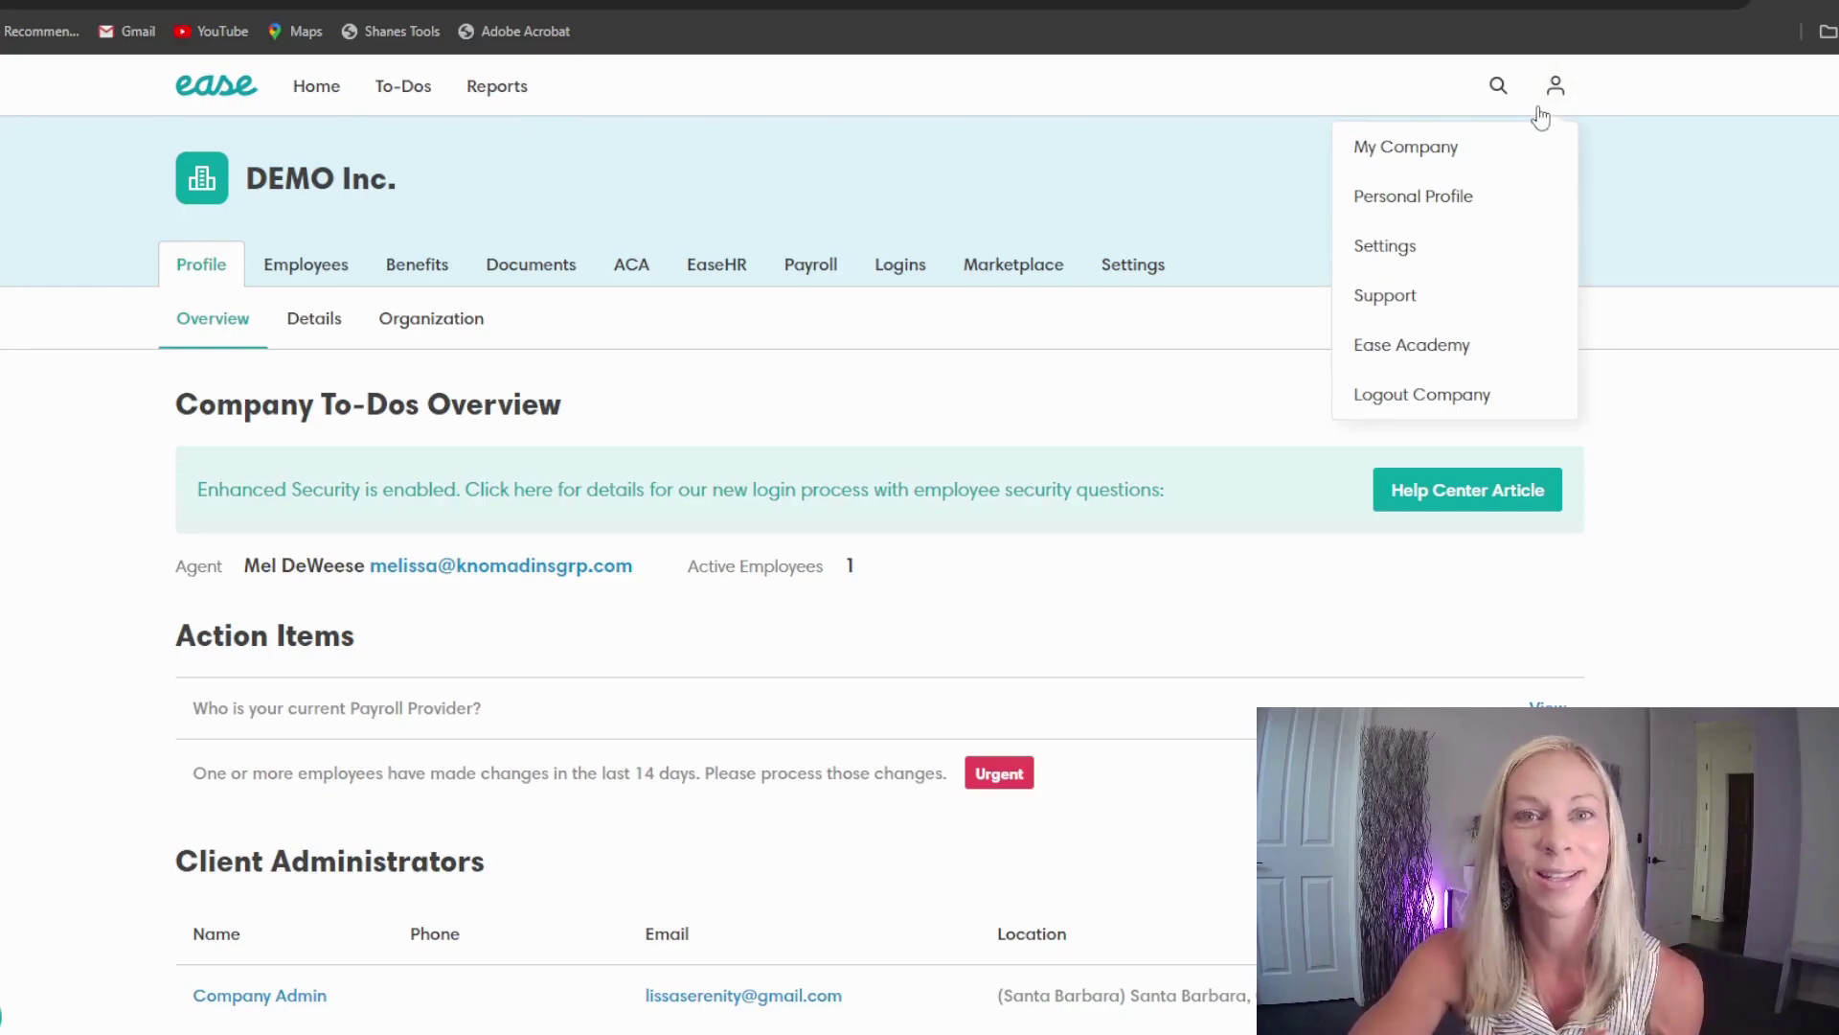
pyautogui.click(1480, 201)
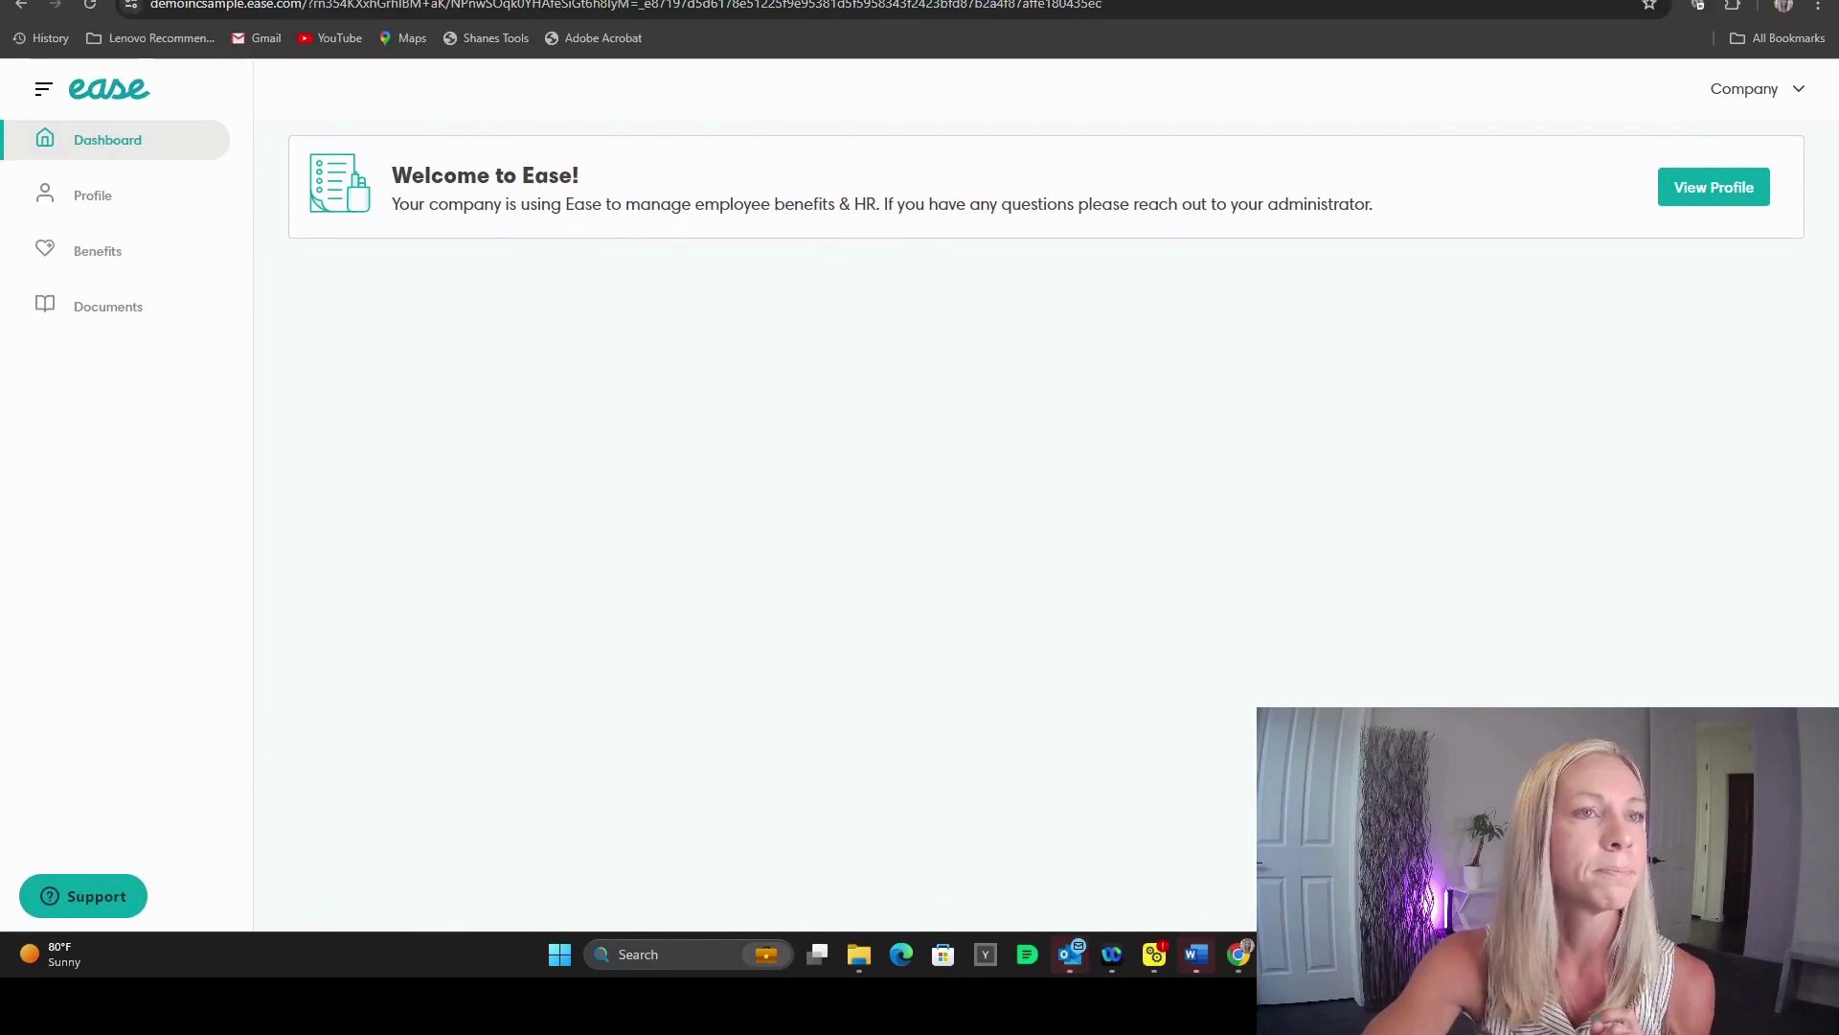
# Step: Return to the DEMO Inc. overview through Company > Manage Company
pyautogui.click(1751, 100)
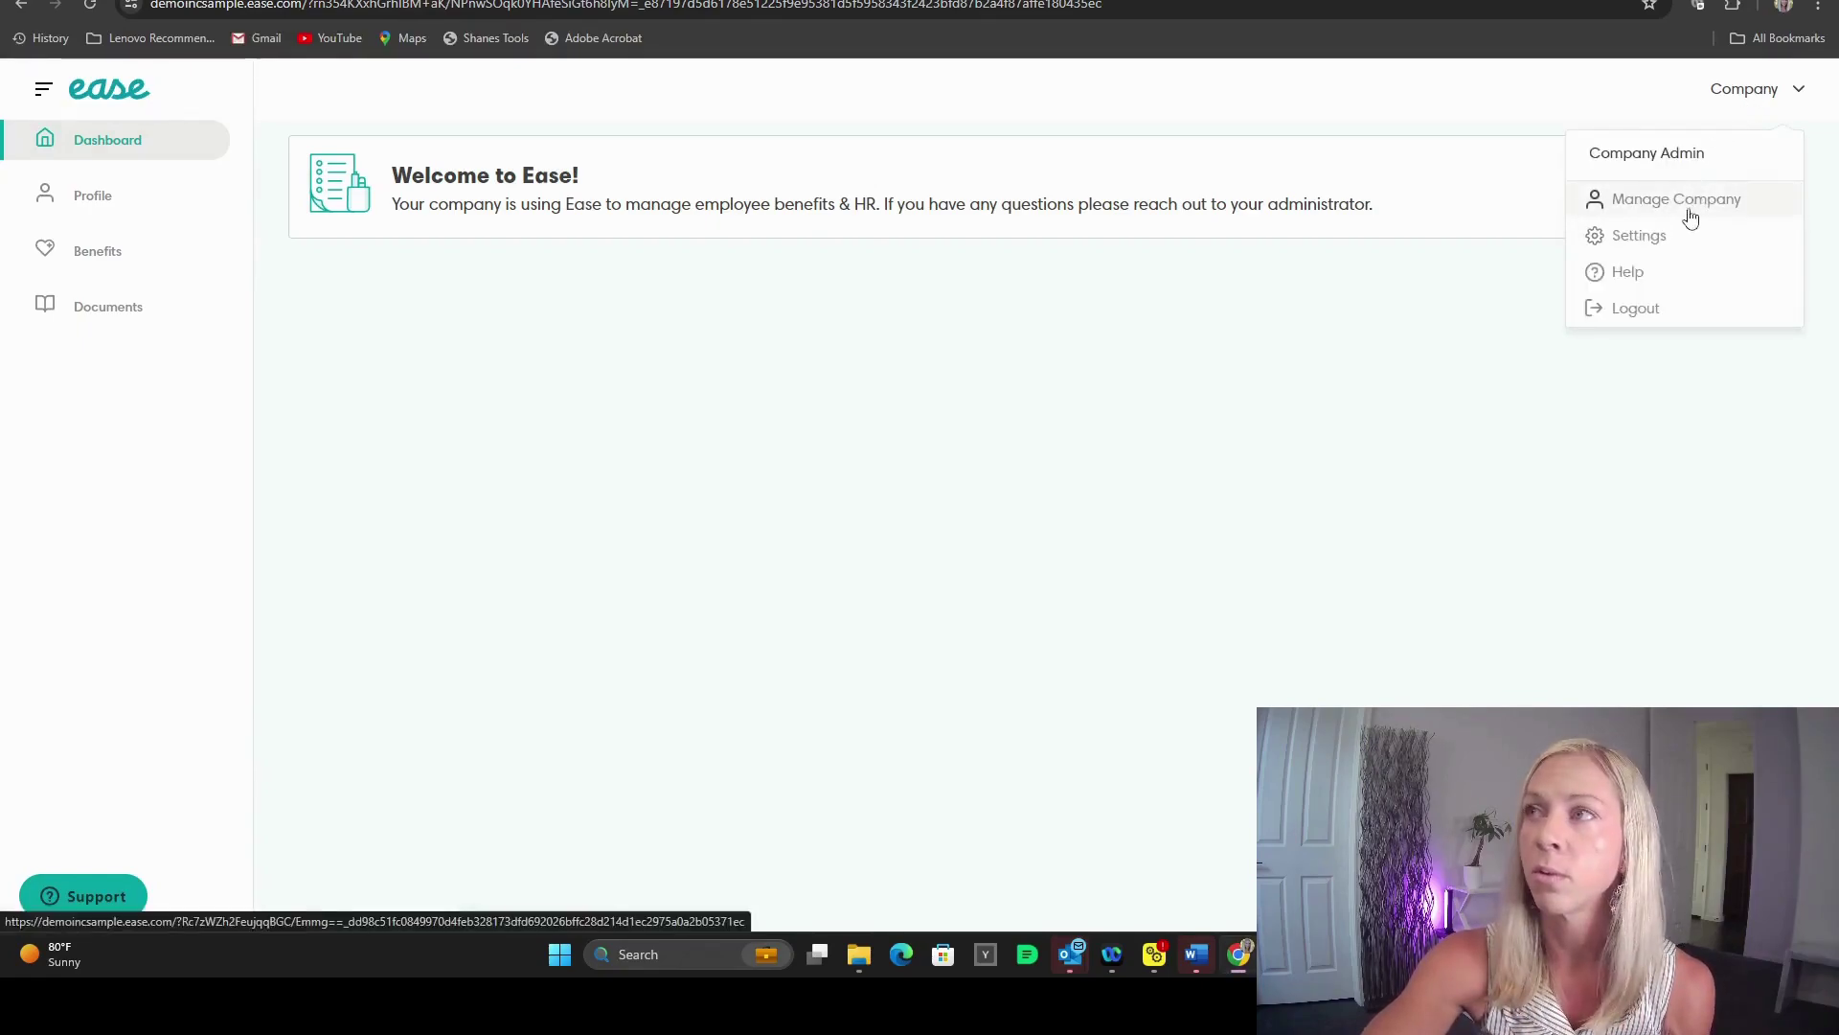
pyautogui.click(1602, 213)
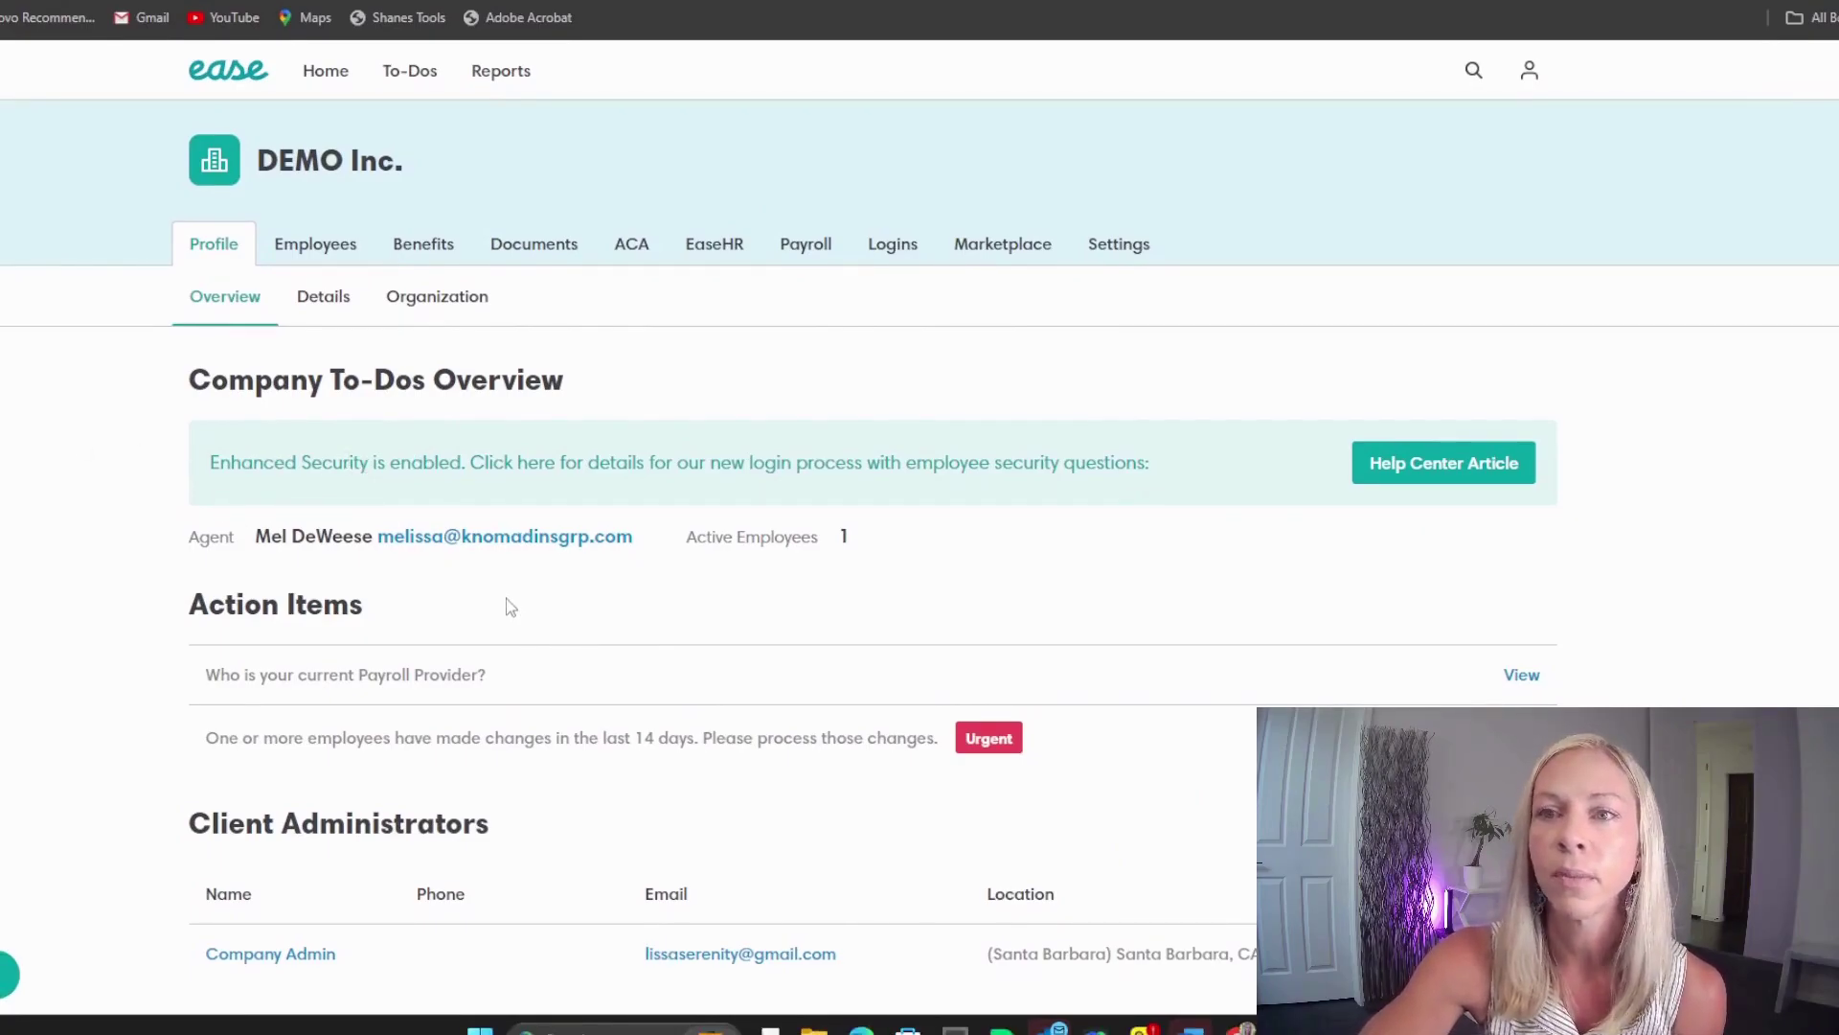
# Step: Open the DEMO Inc. Employees tab listing its one Not Started employee
pyautogui.scroll(-1, 546, 613)
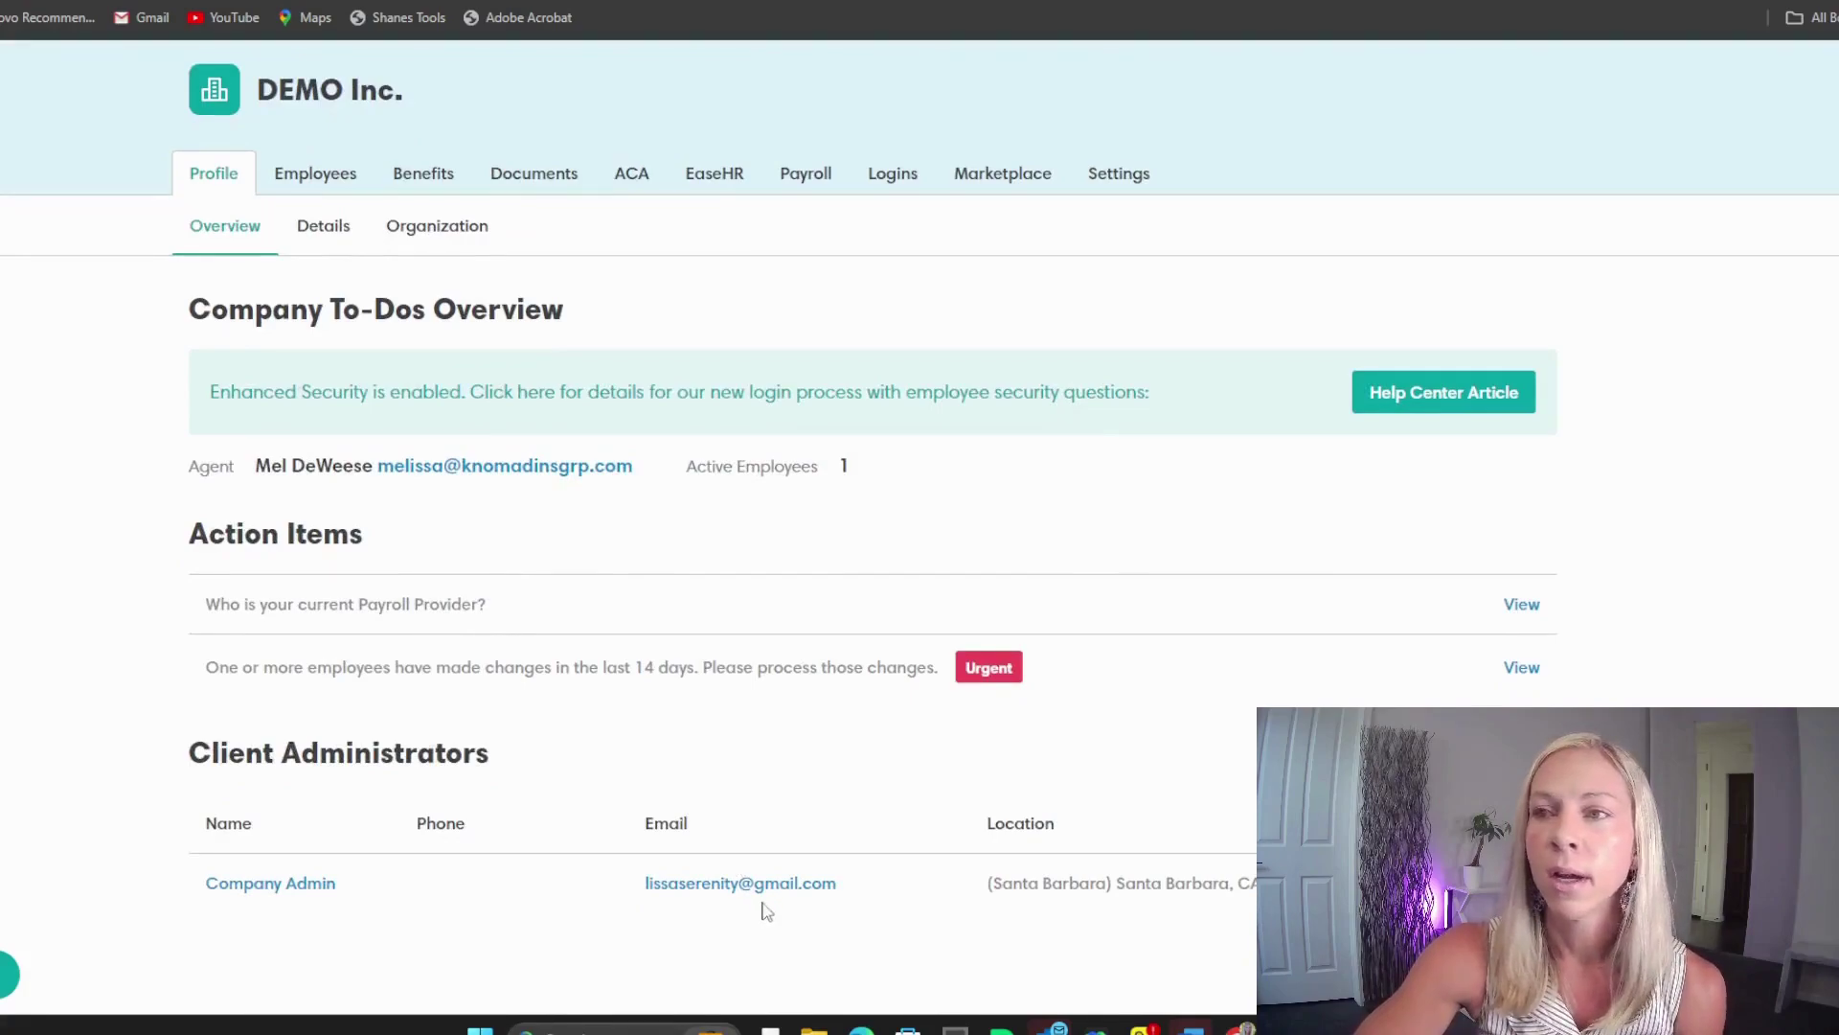
pyautogui.scroll(1, 551, 657)
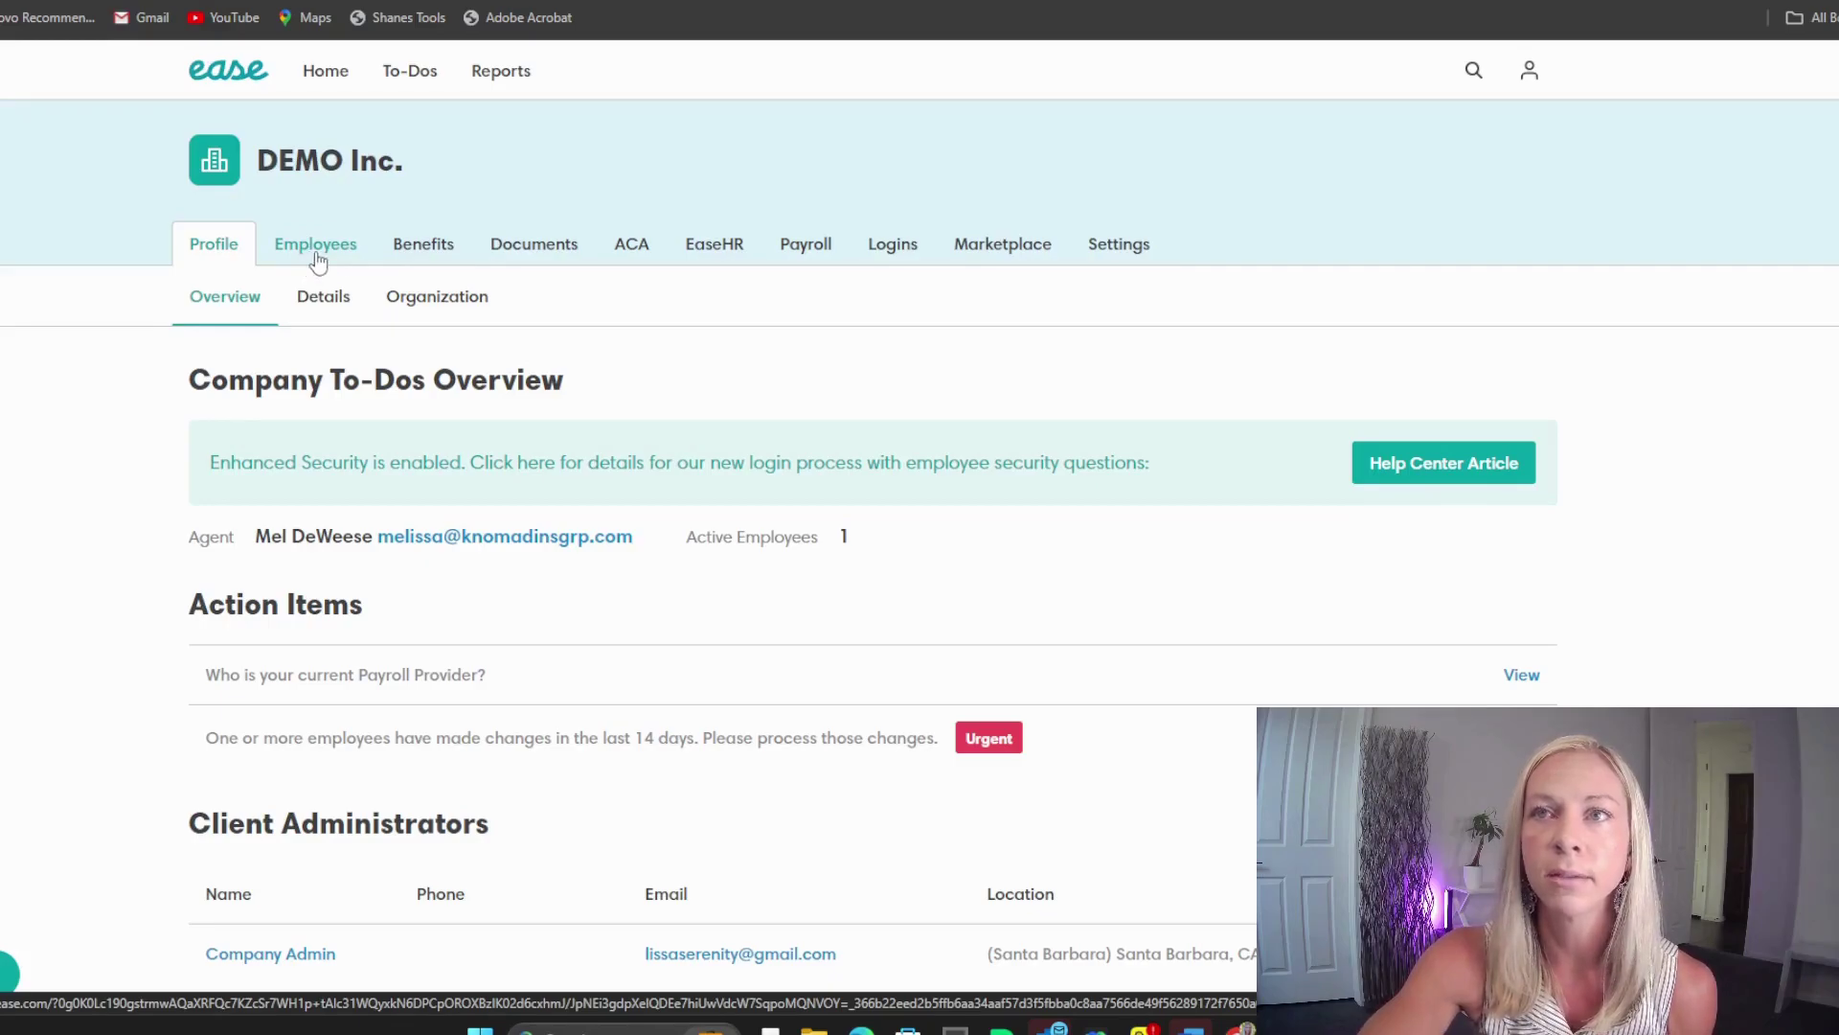
pyautogui.click(313, 262)
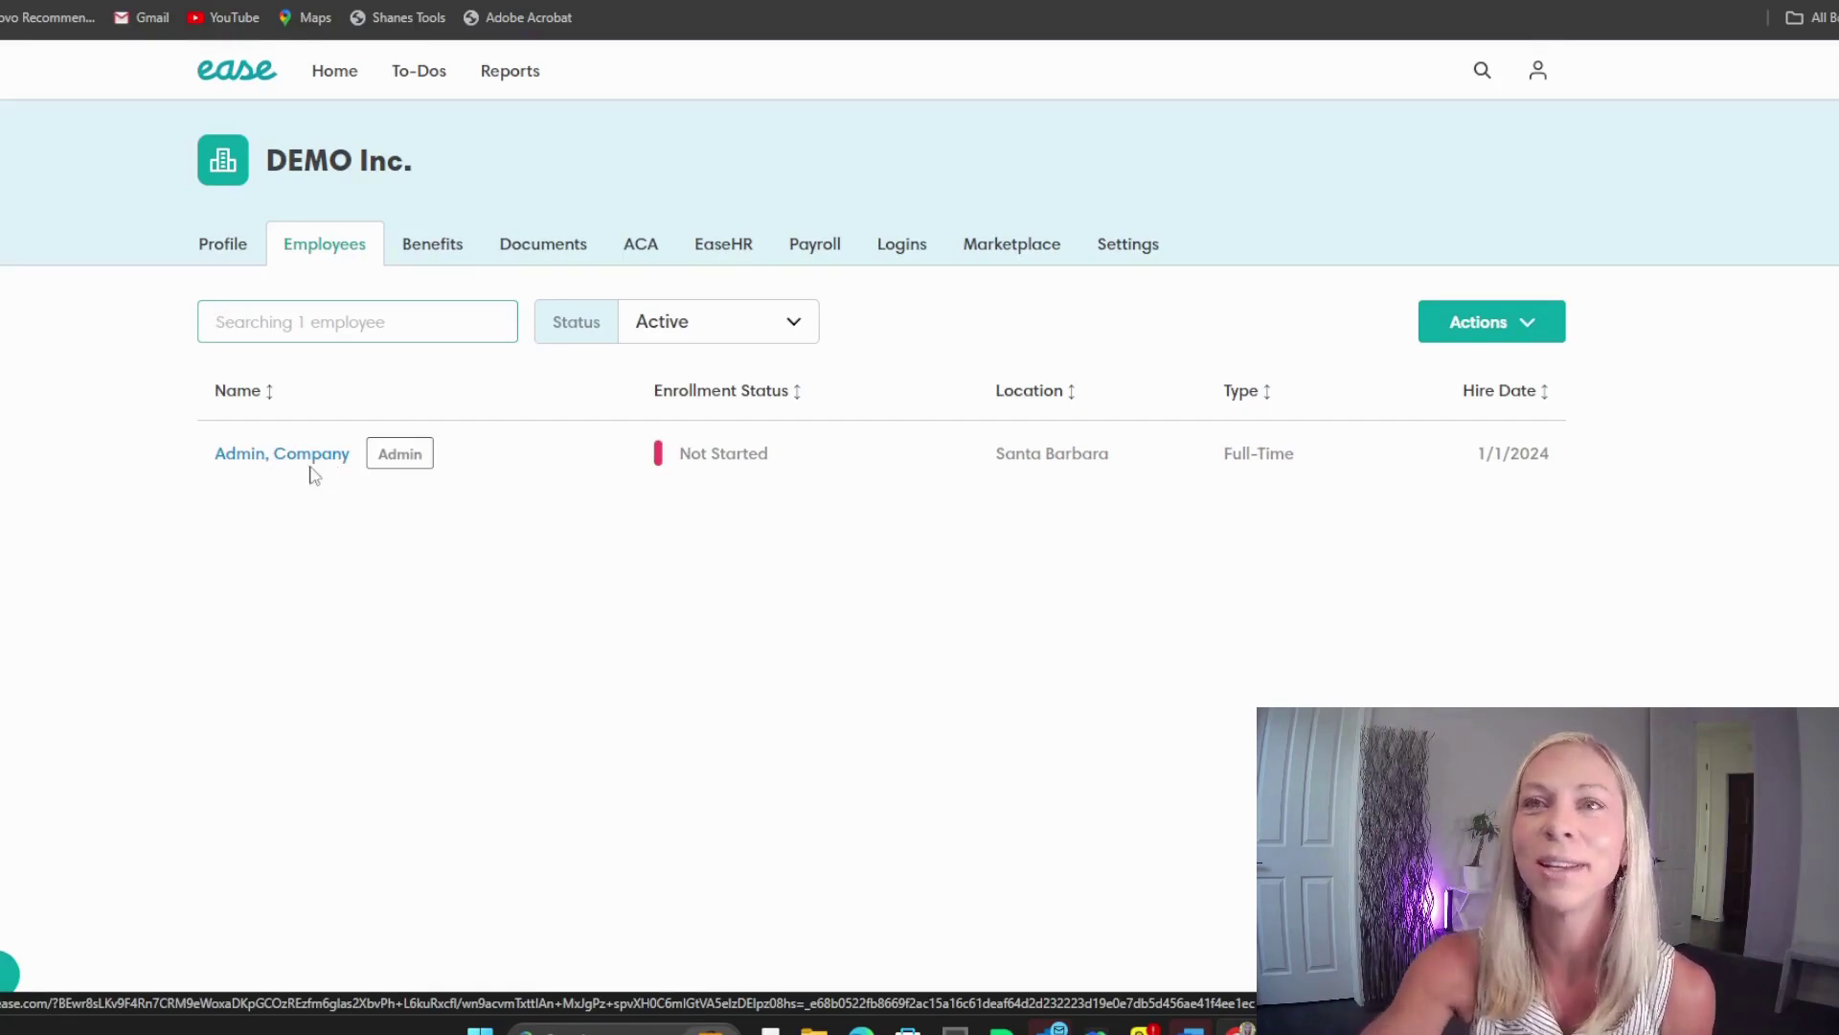
# Step: Start a new employee via Actions > Add Employee and enter name, birth date, sex, SSN and address
pyautogui.click(1474, 326)
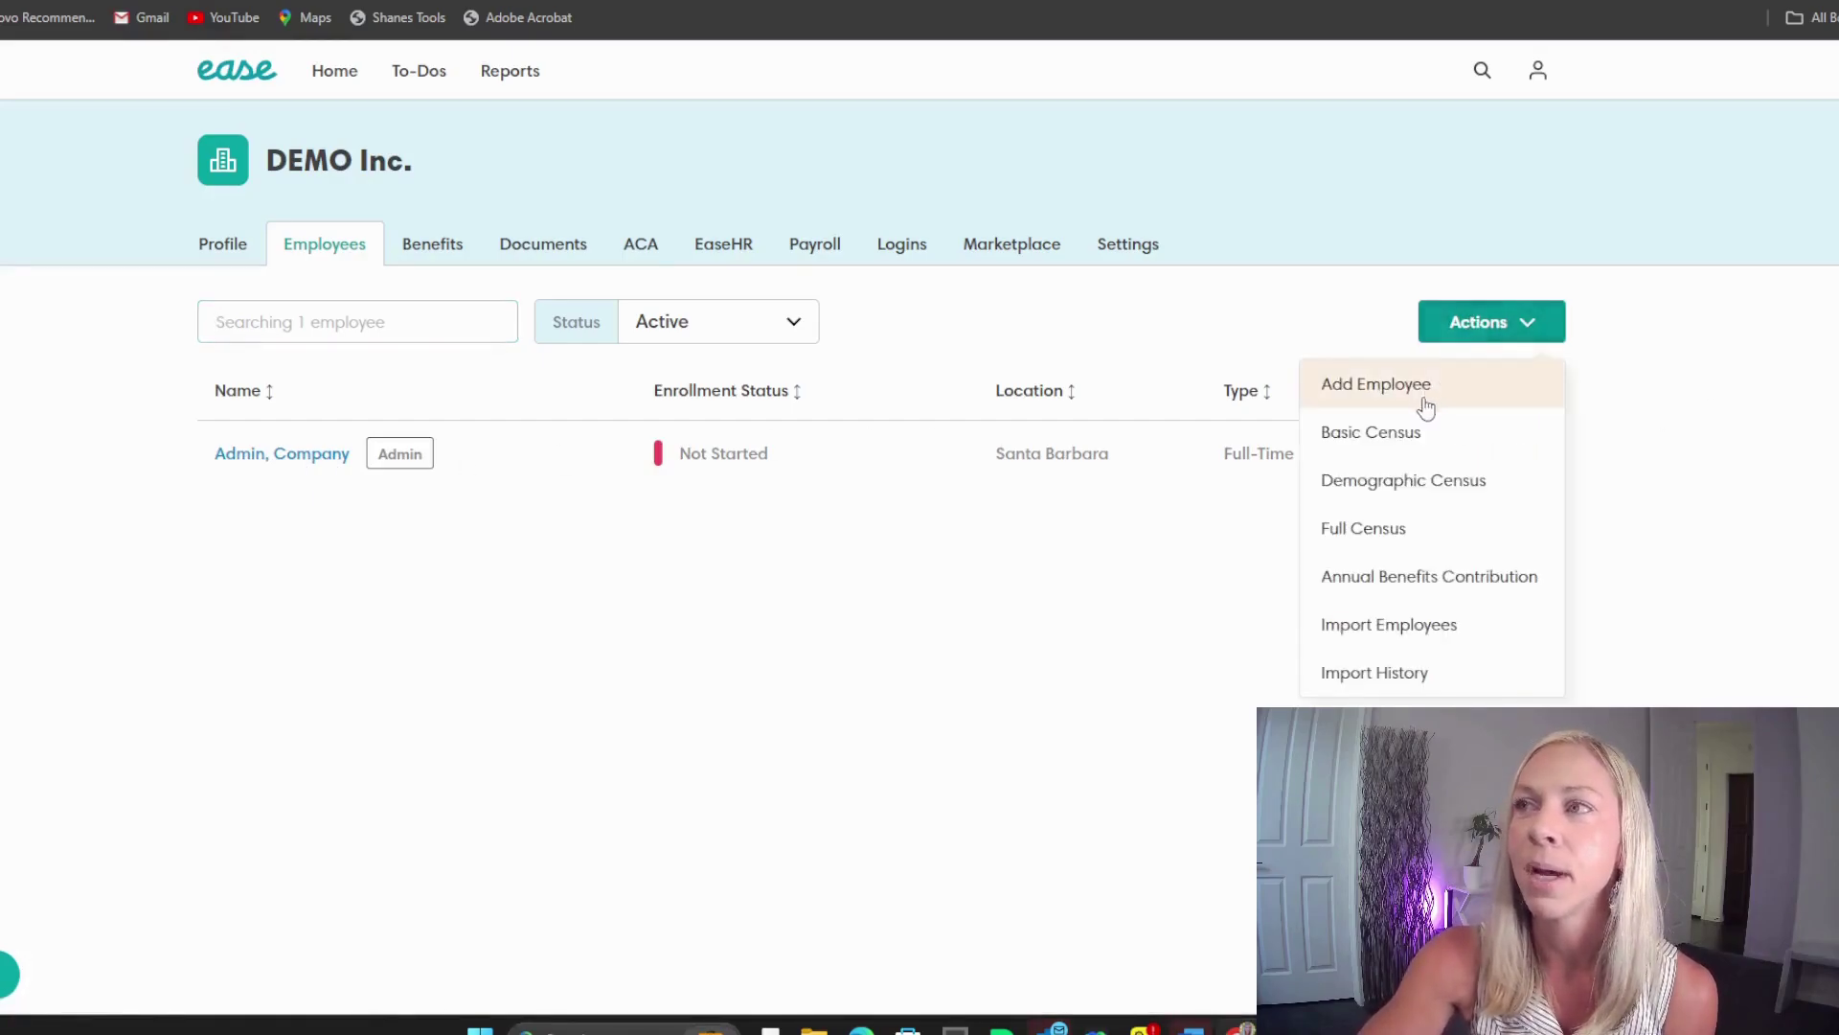
pyautogui.click(1414, 389)
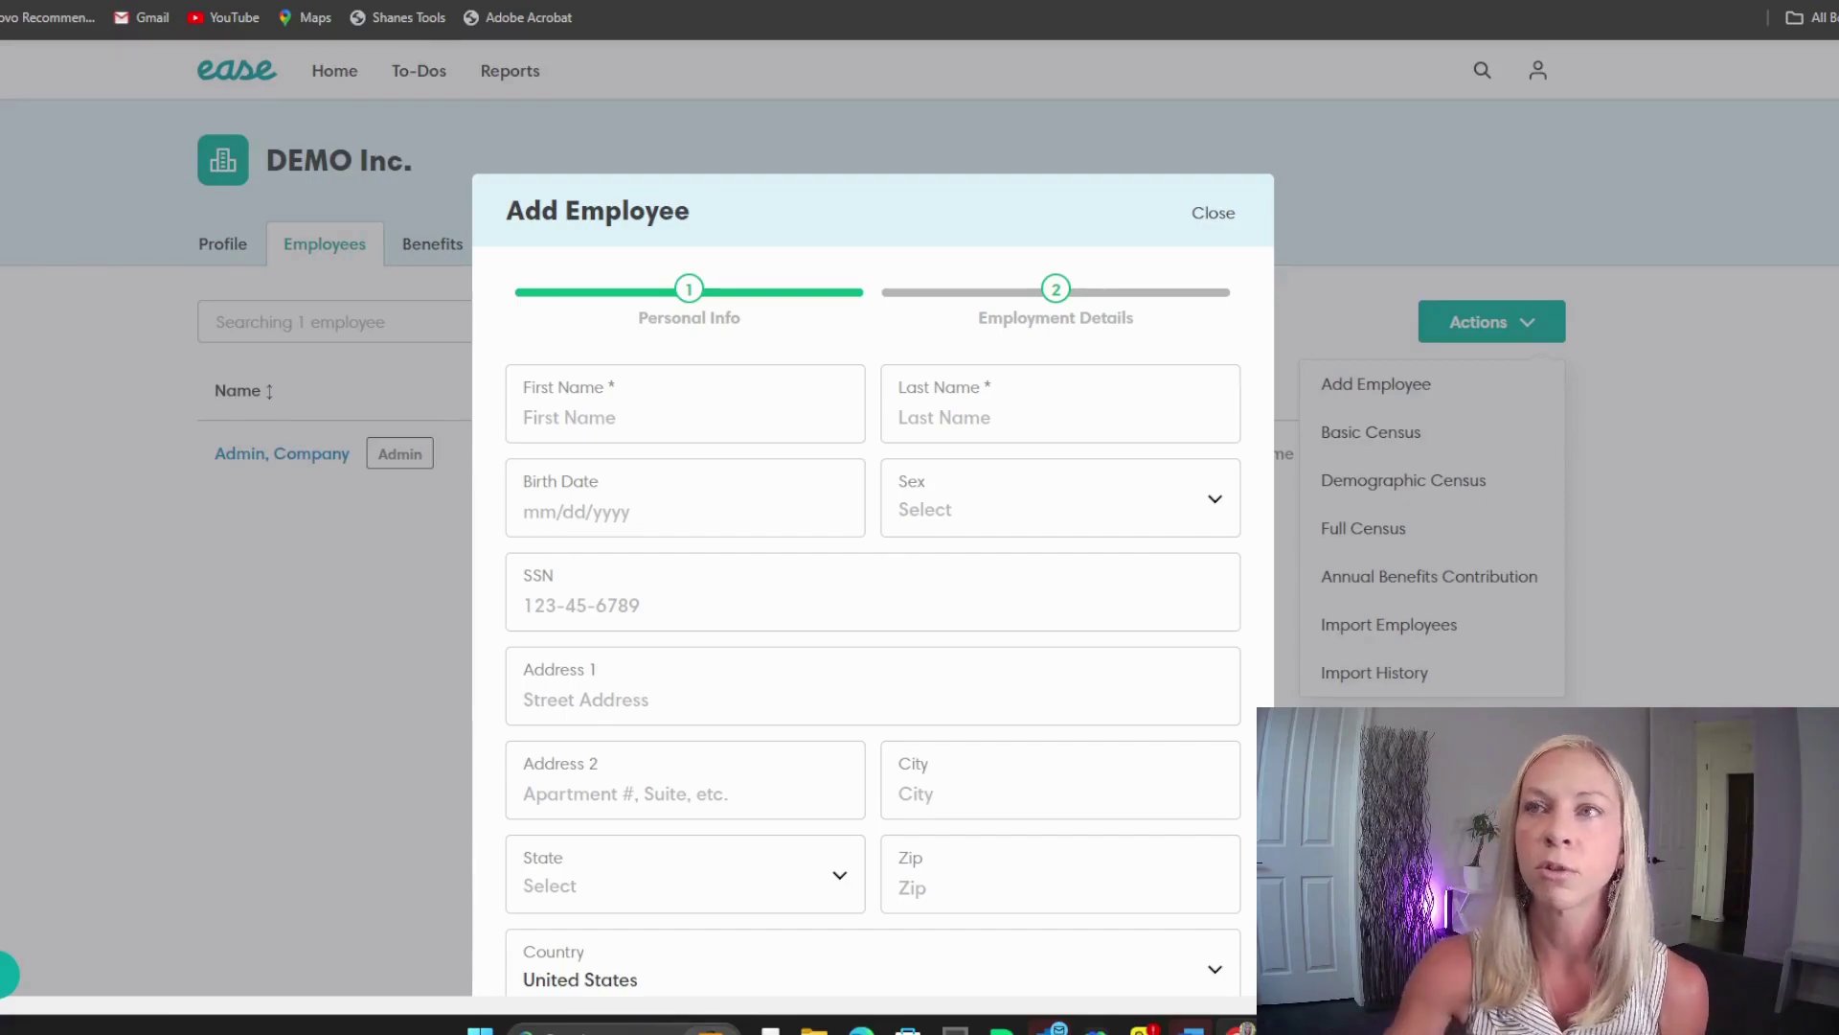
pyautogui.click(543, 418)
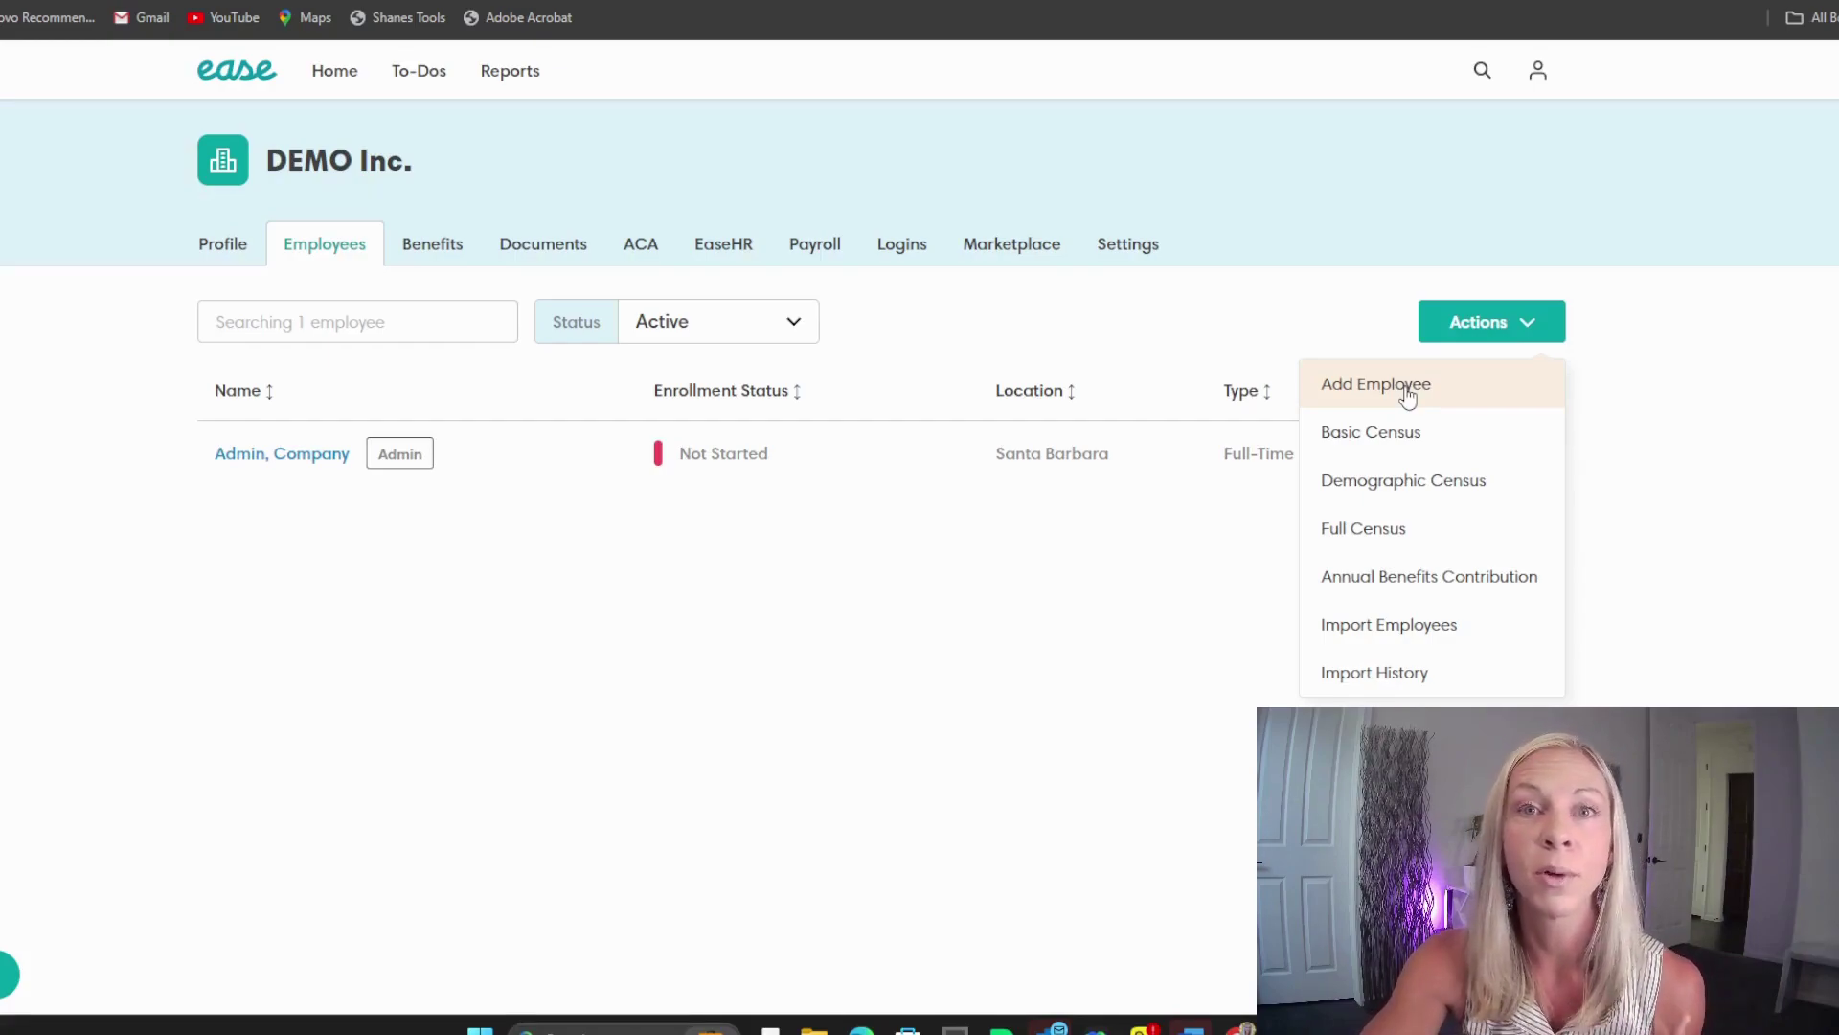
pyautogui.click(1407, 385)
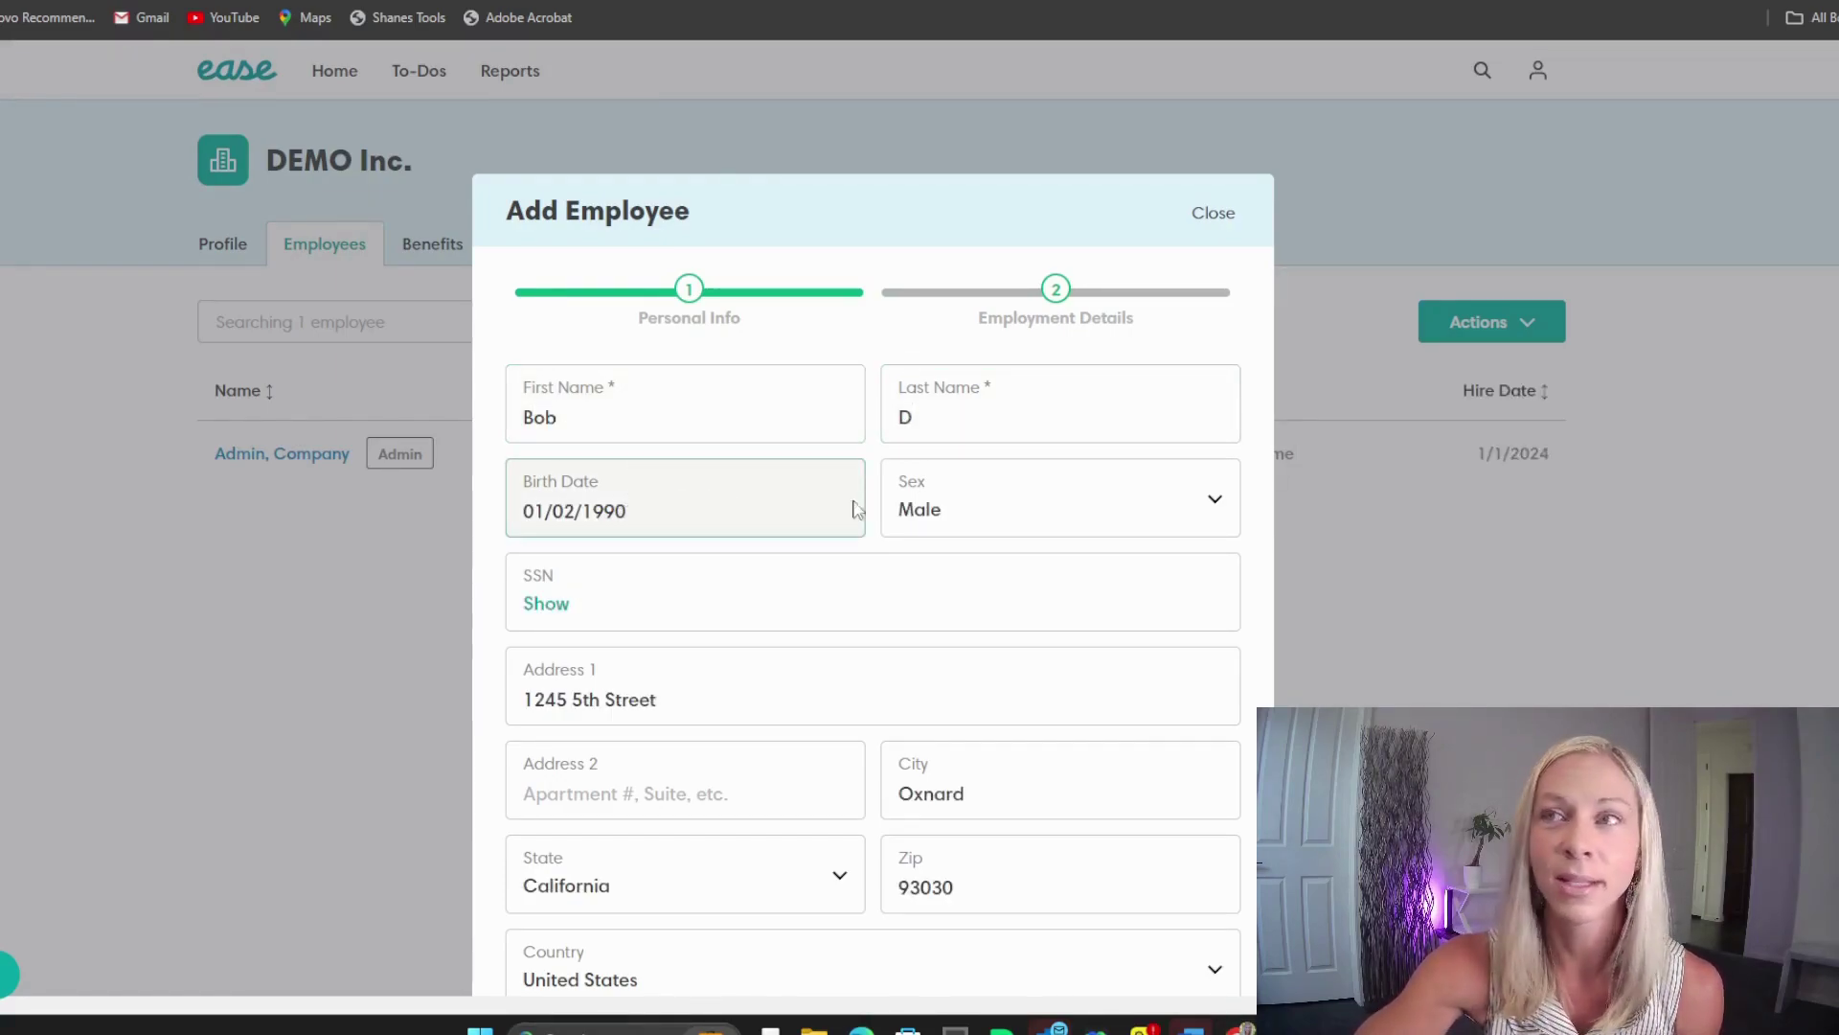
pyautogui.click(561, 611)
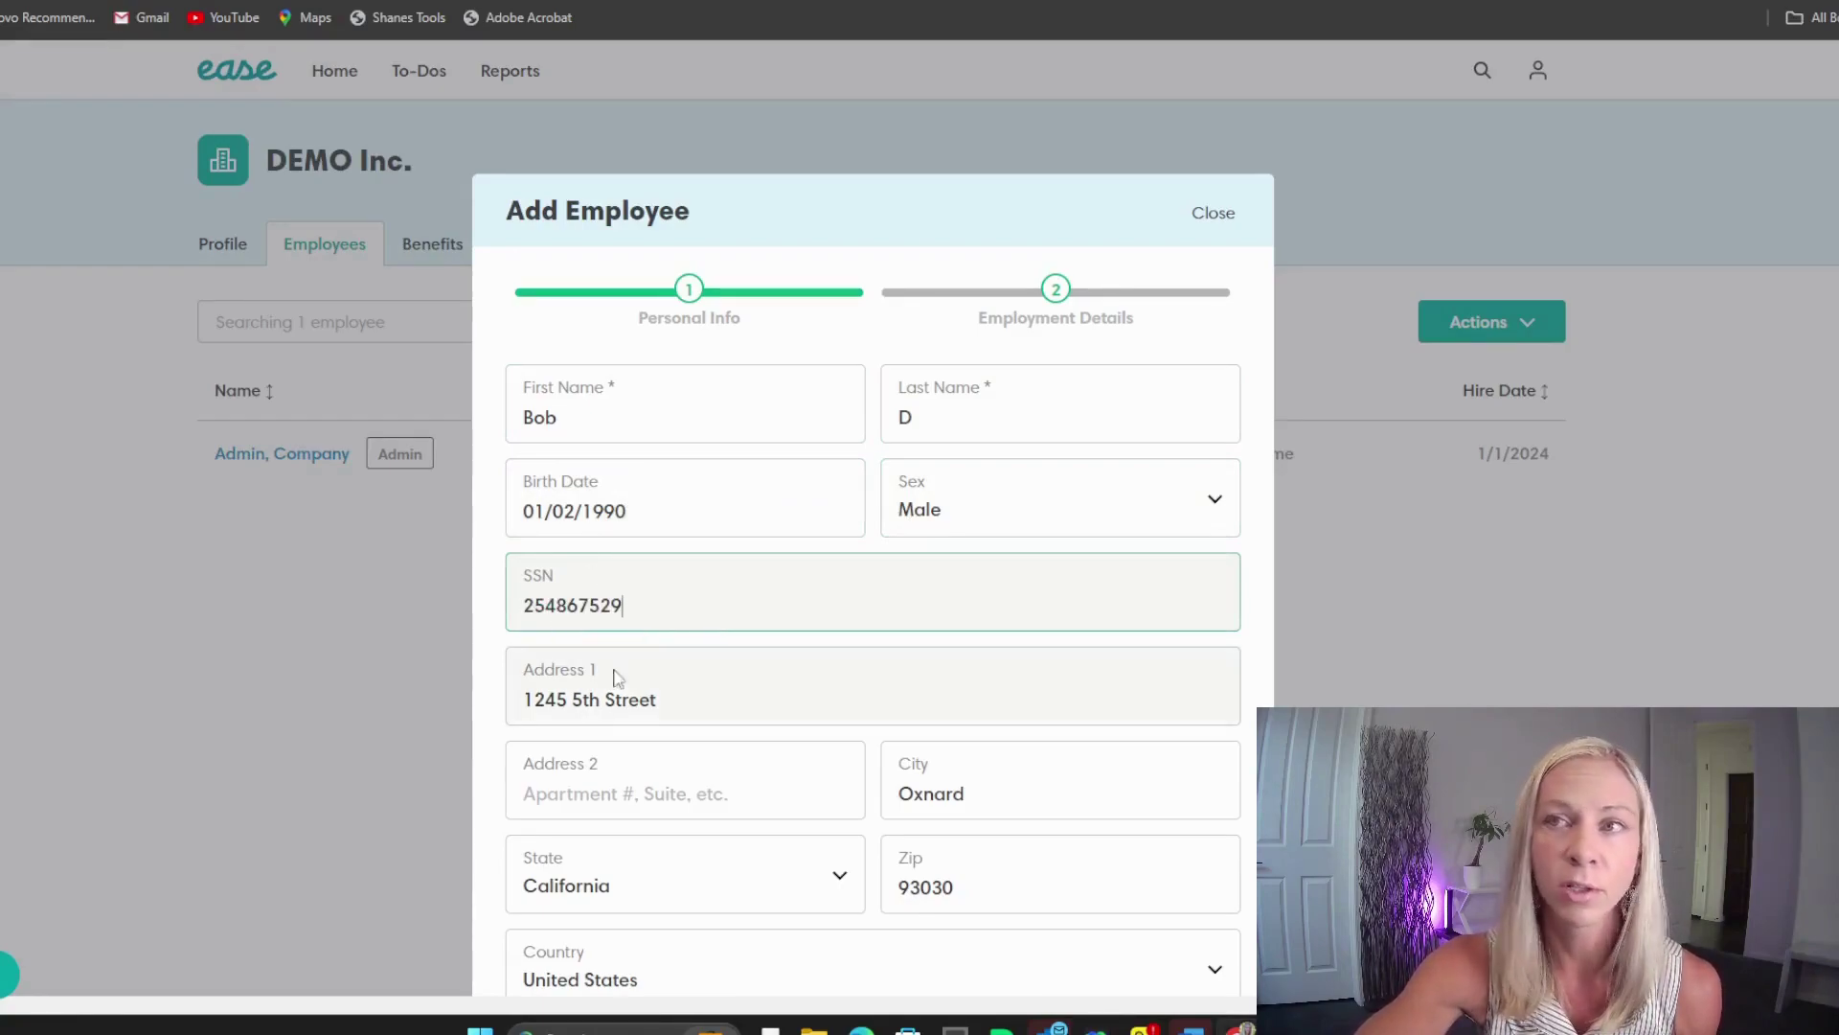
pyautogui.click(678, 695)
pyautogui.scroll(-1, 880, 704)
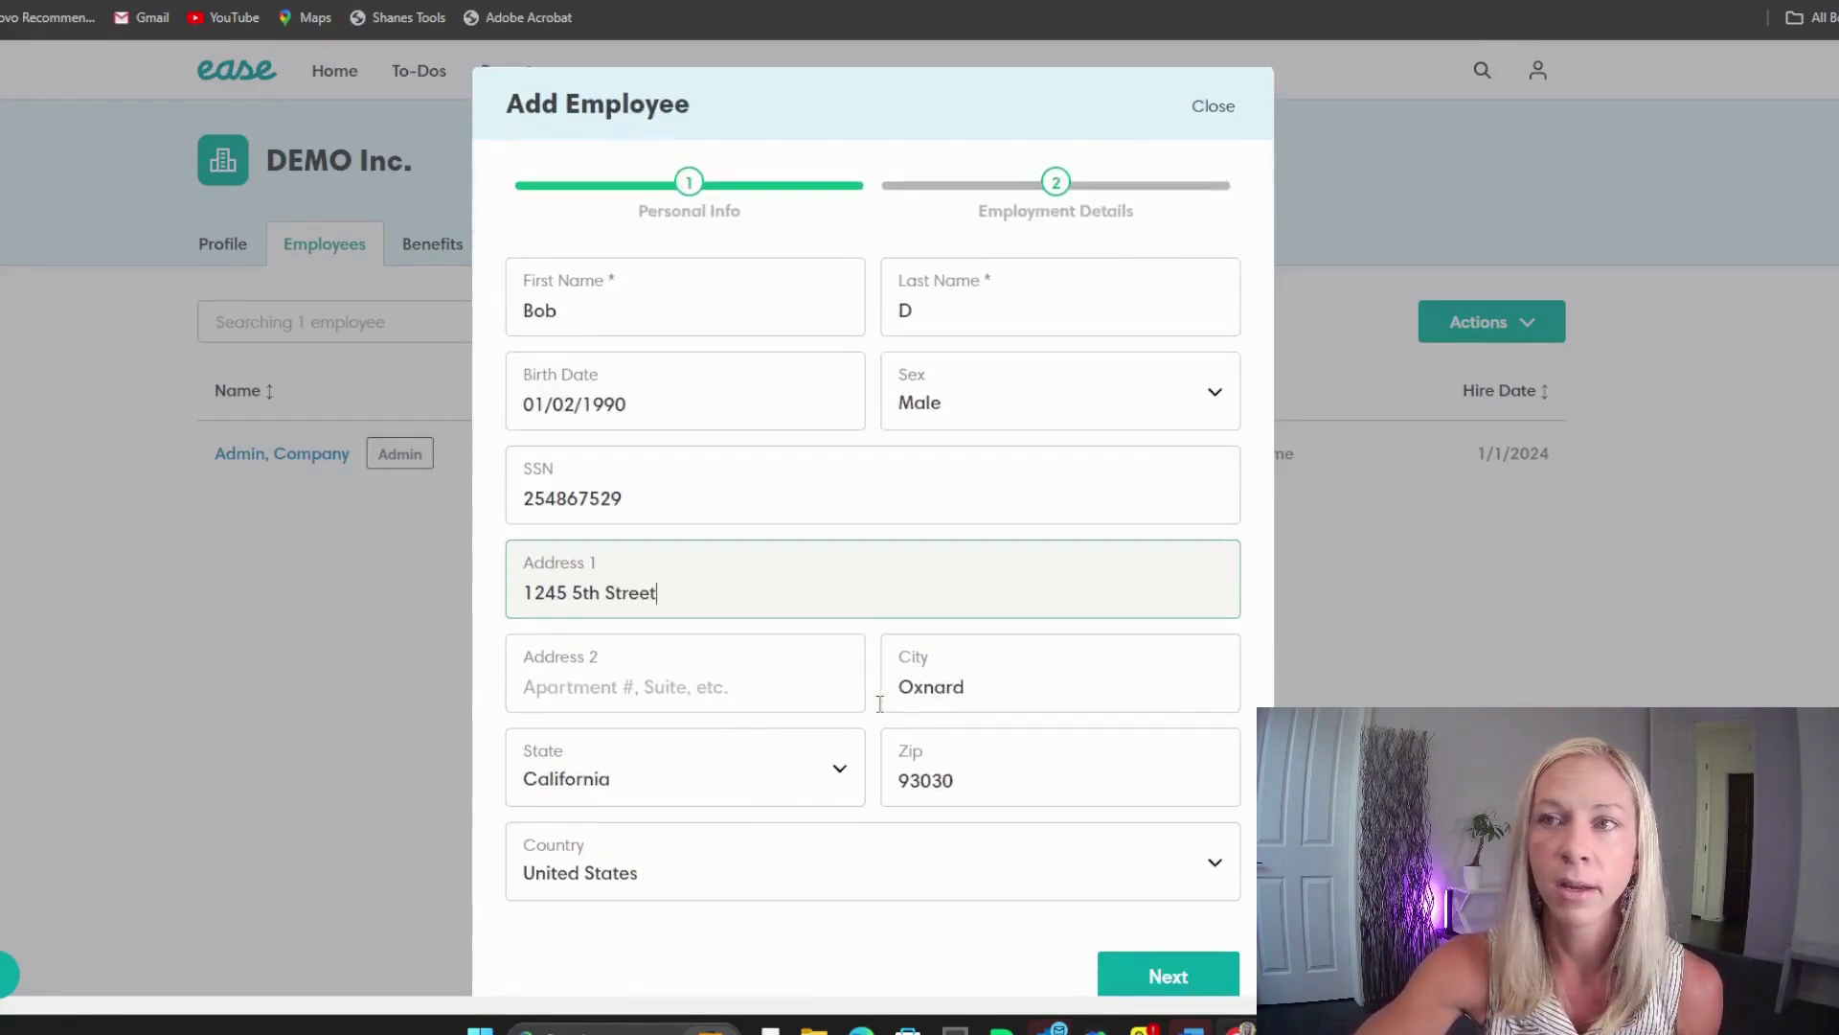
# Step: Advance to Employment Details and confirm the employment Type is Full-Time
pyautogui.click(1160, 976)
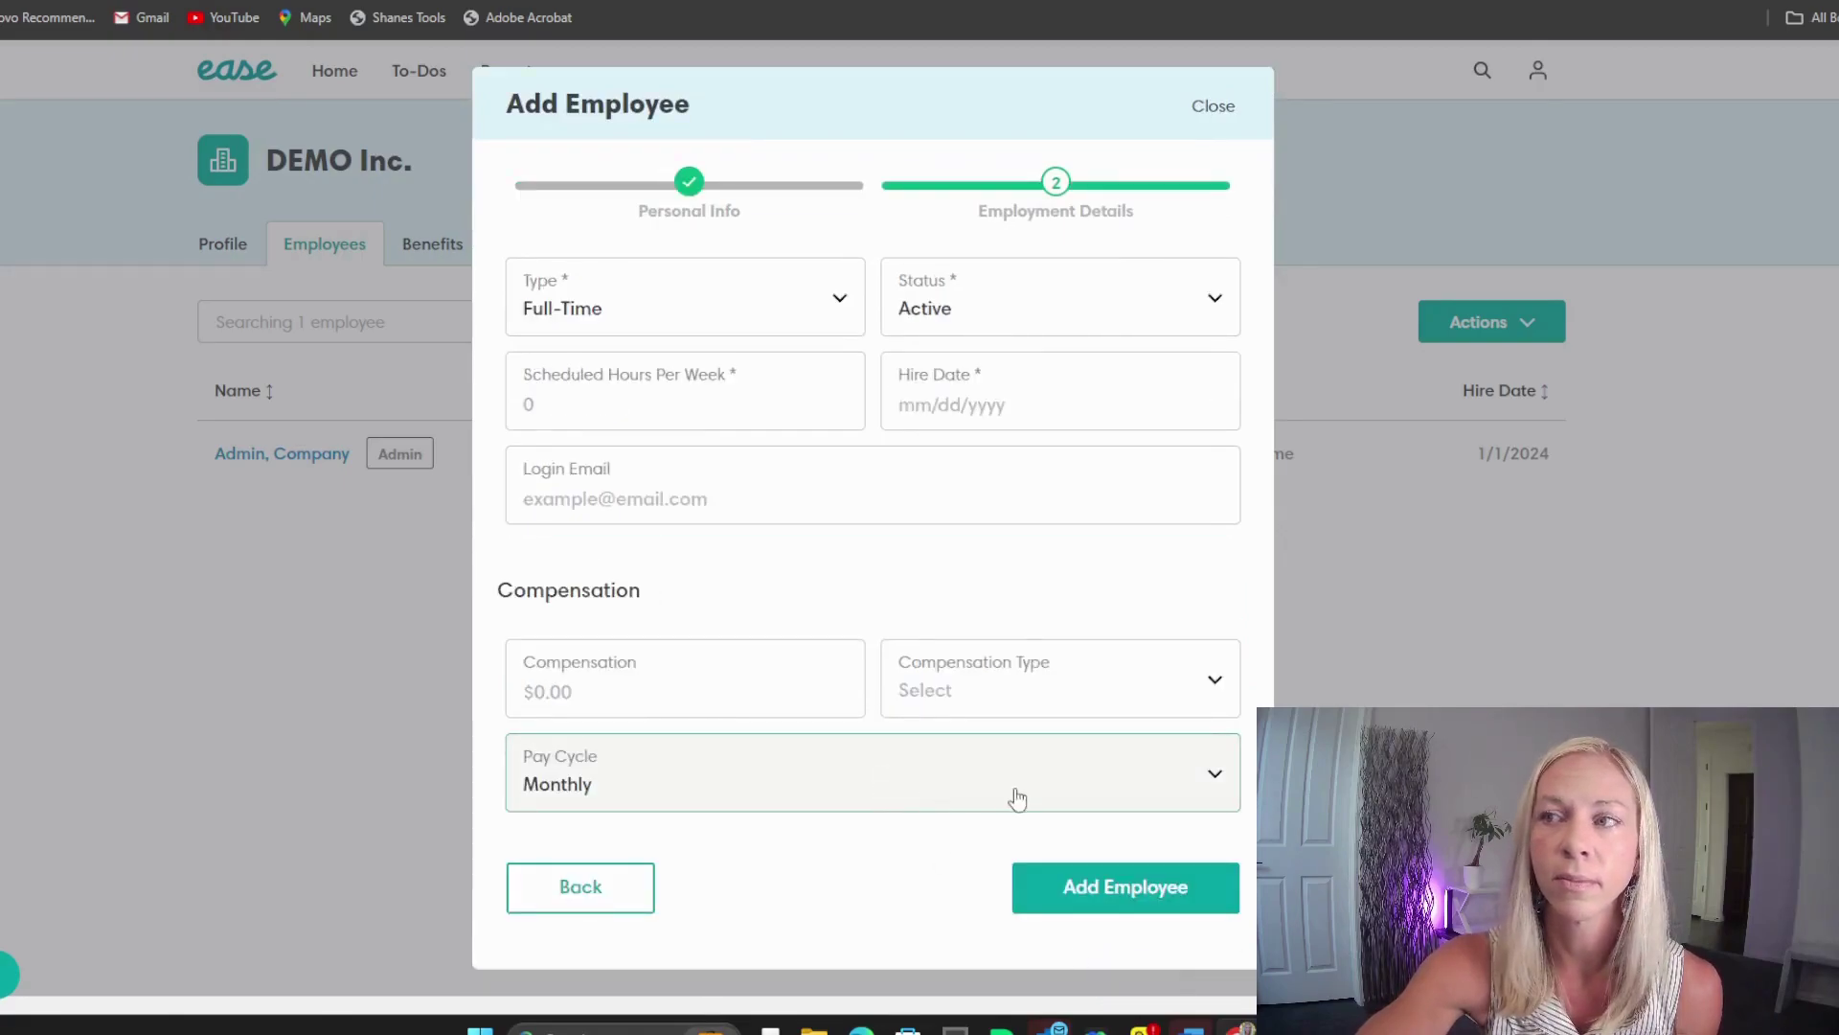
pyautogui.click(668, 309)
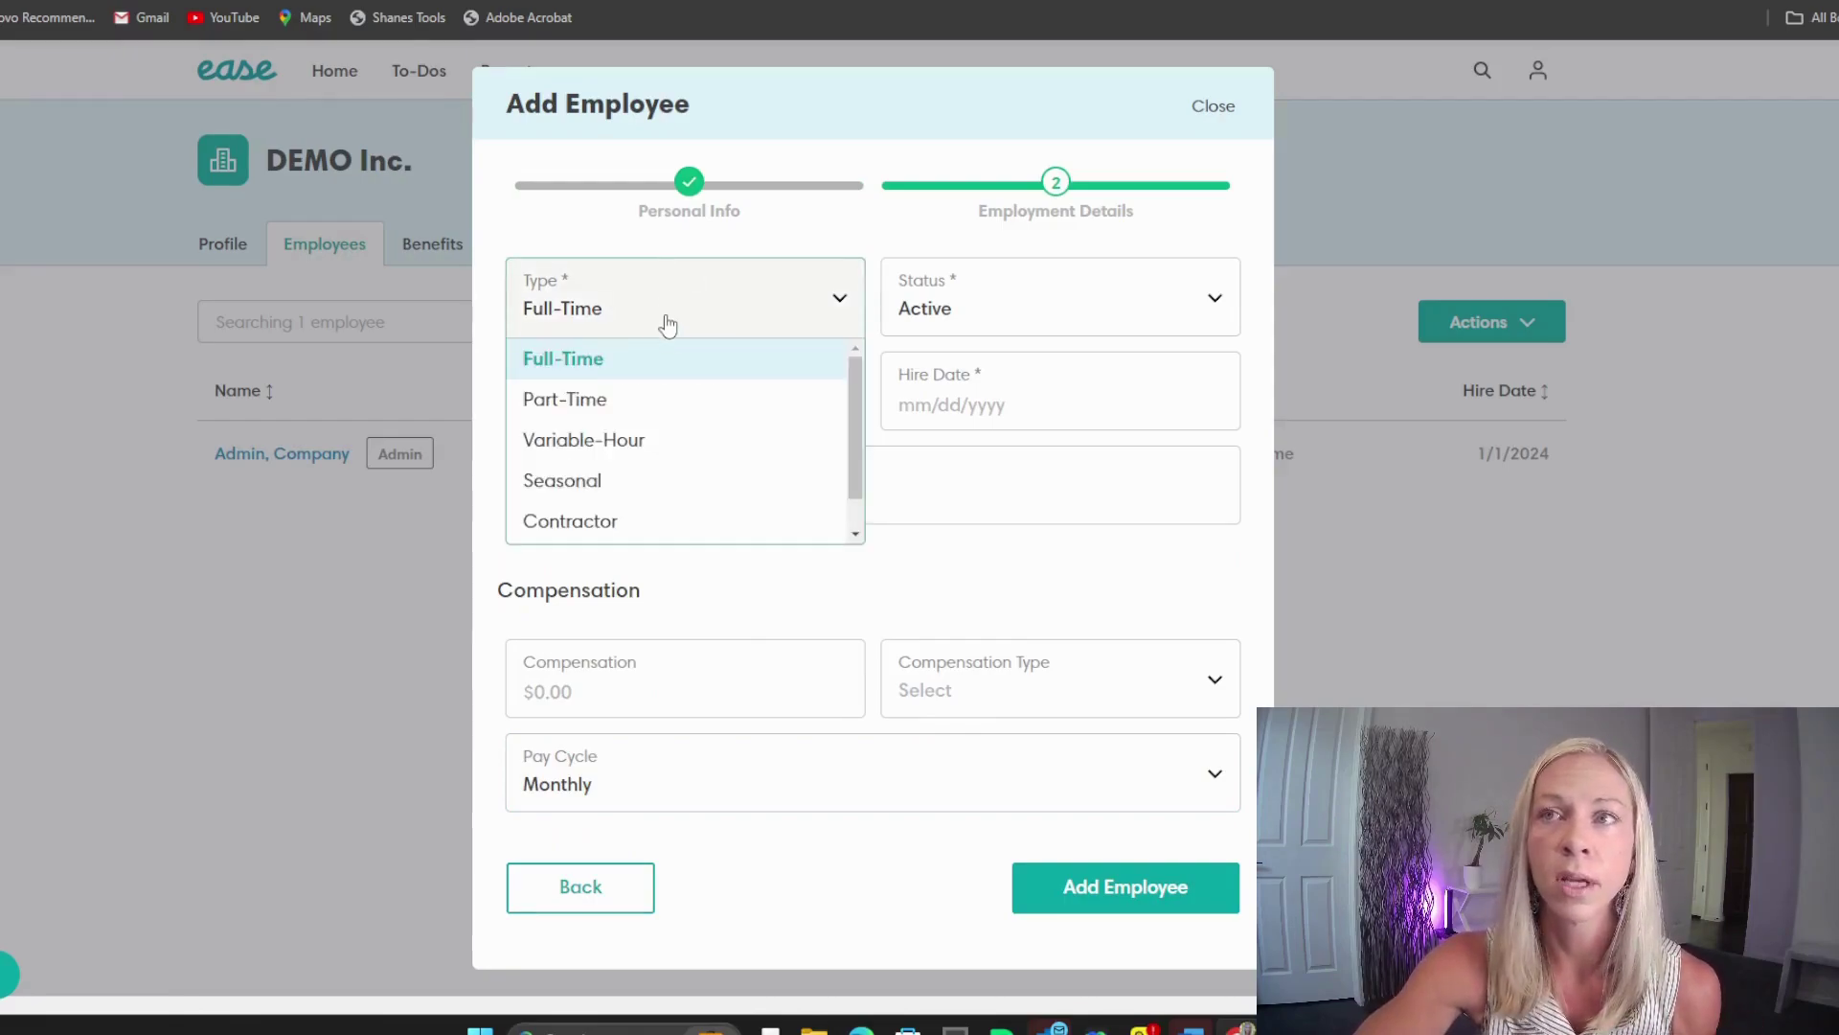
pyautogui.scroll(-1, 852, 448)
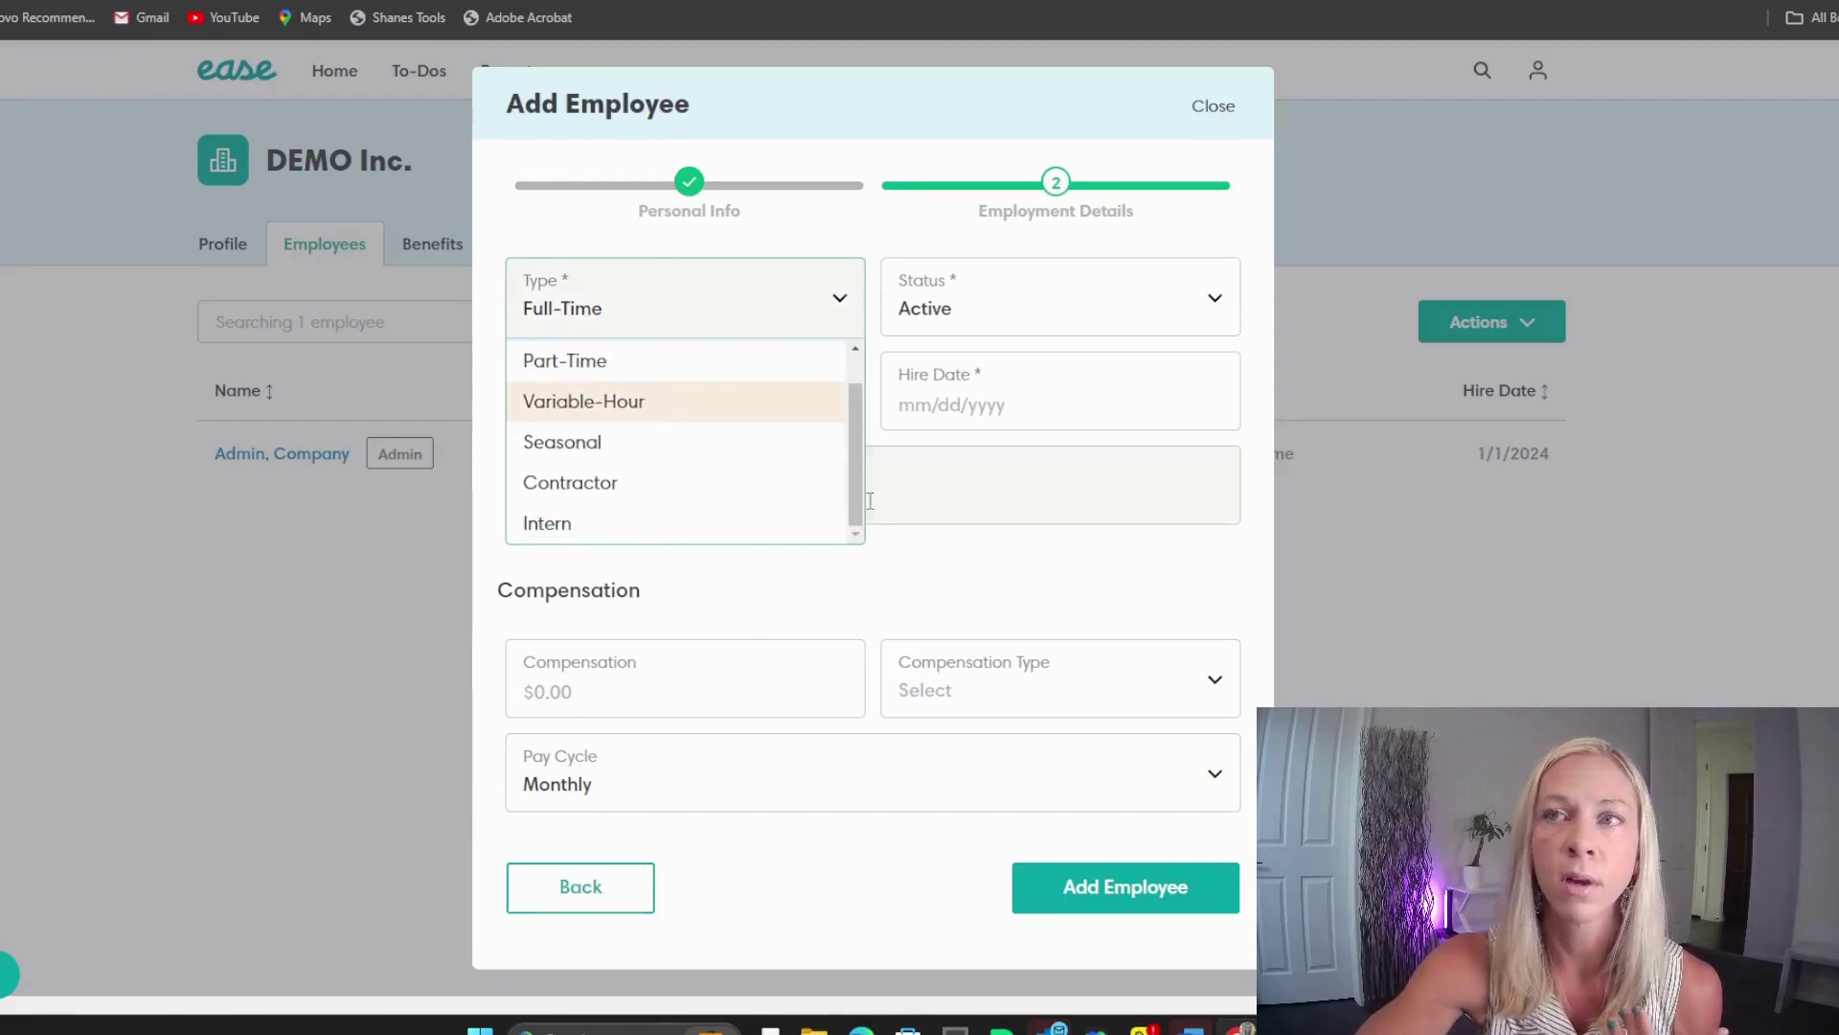
pyautogui.scroll(1, 768, 422)
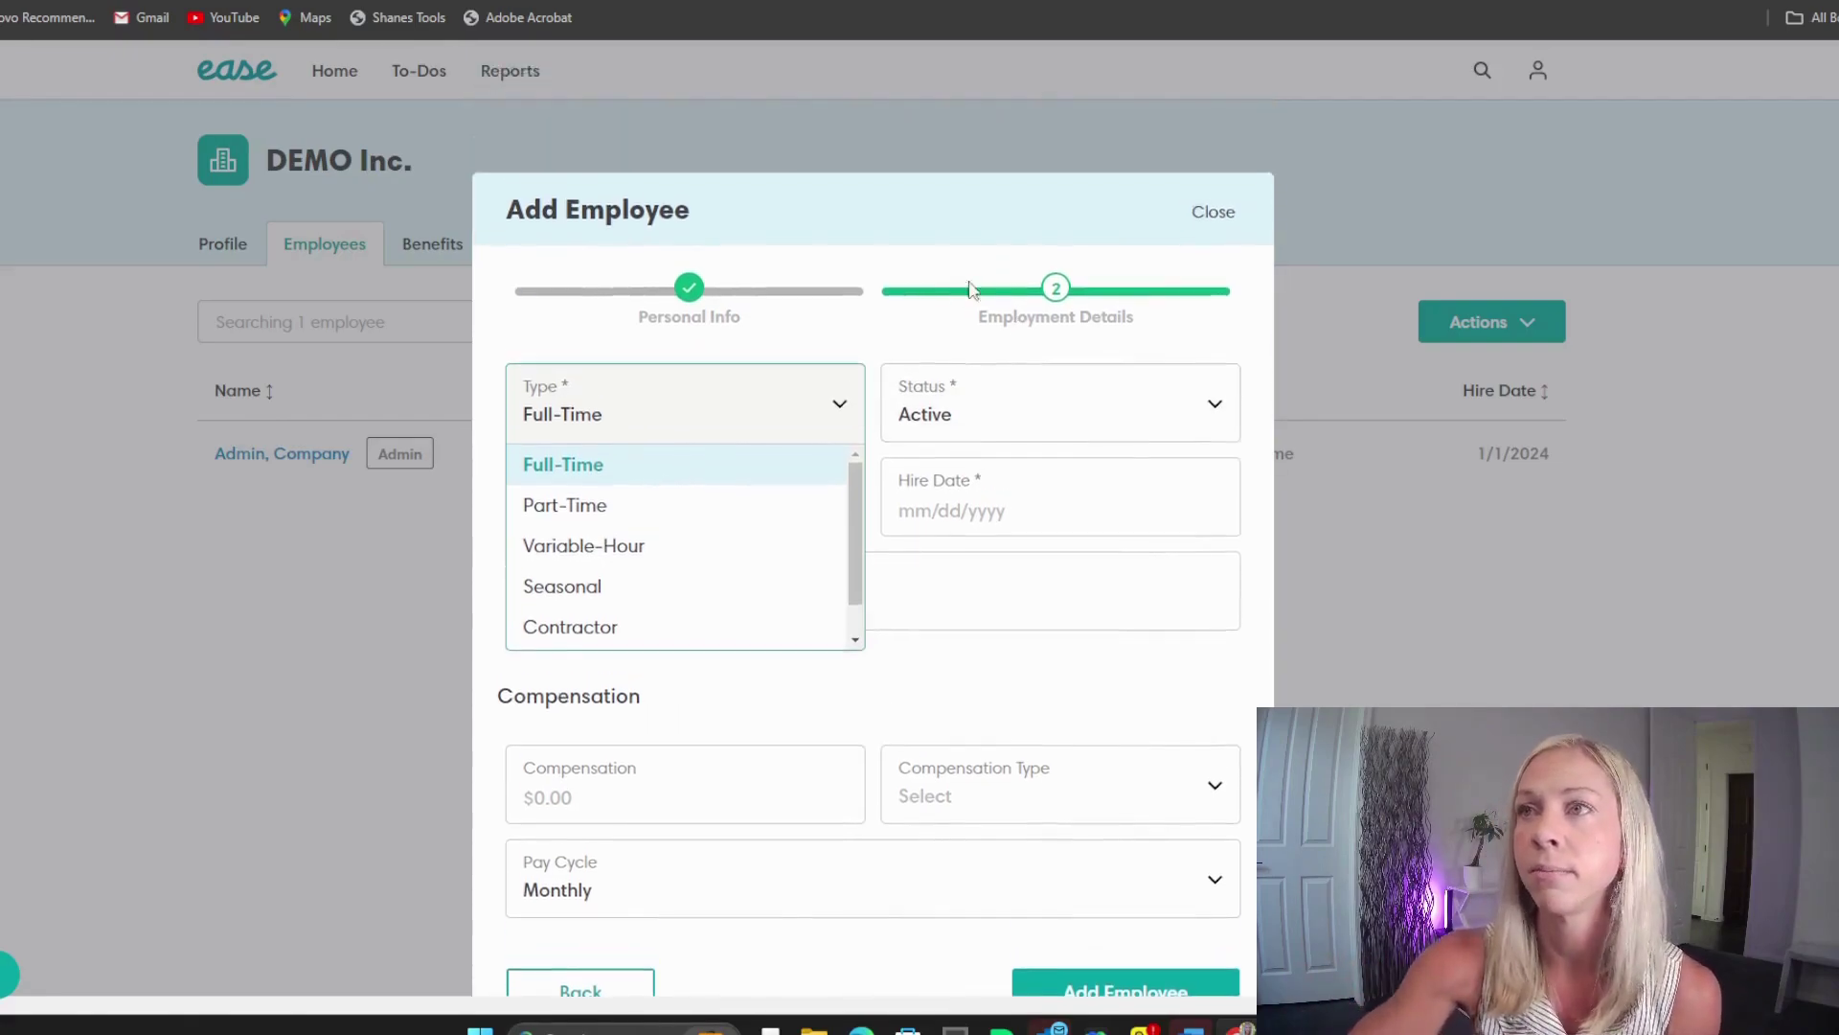
# Step: Set the employment Status to Active
pyautogui.click(948, 426)
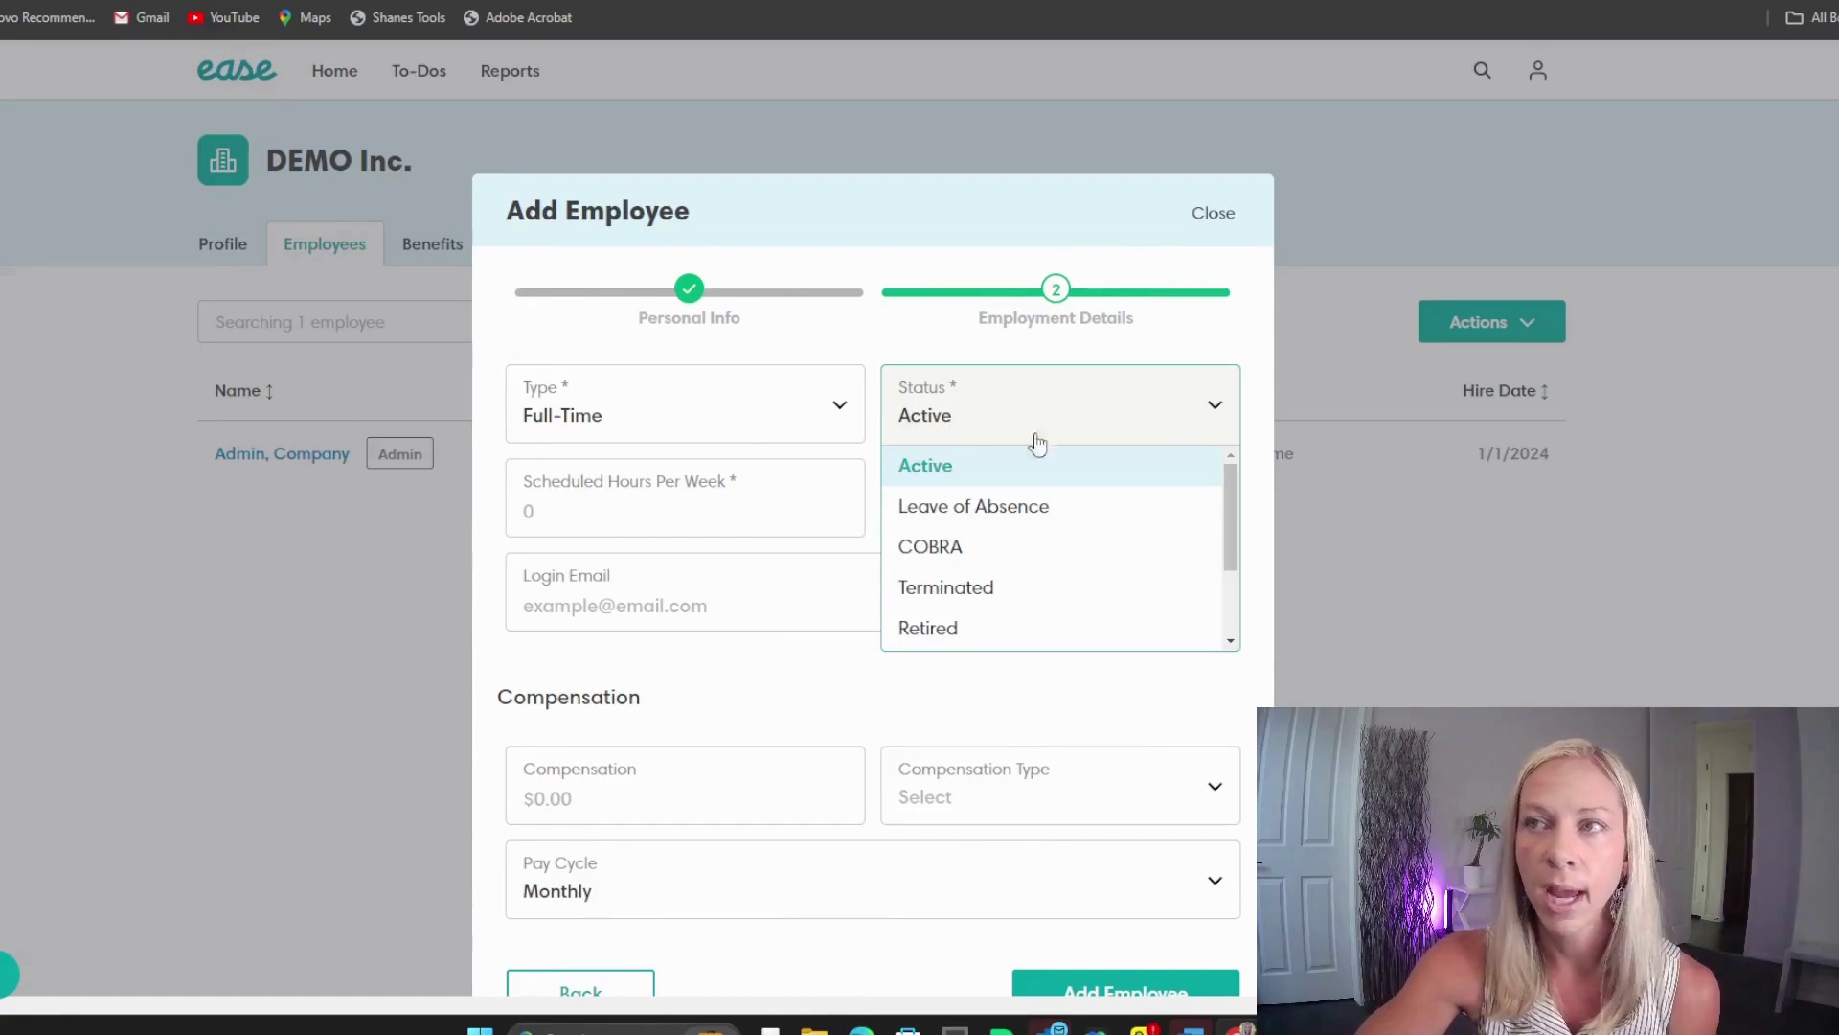
pyautogui.moveTo(1235, 522); pyautogui.dragTo(1233, 622)
pyautogui.scroll(3, 1100, 551)
pyautogui.scroll(-3, 1099, 551)
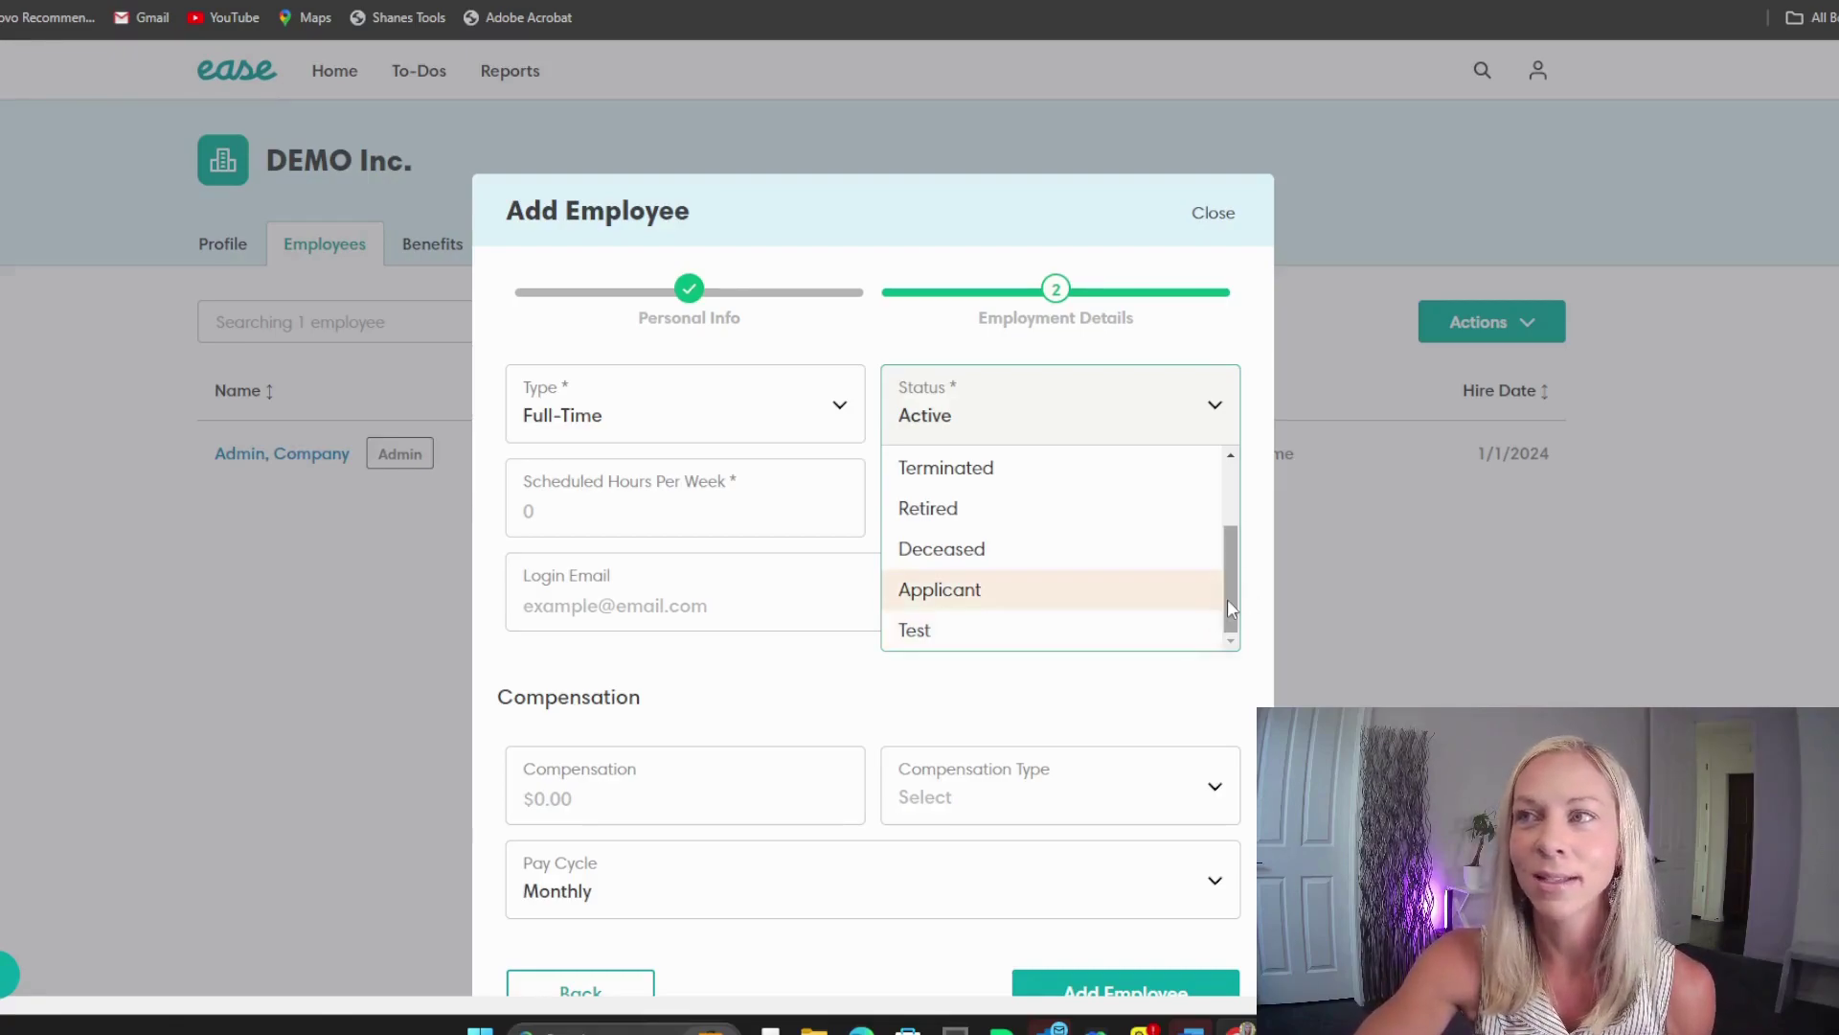
pyautogui.moveTo(1232, 609); pyautogui.dragTo(1235, 553)
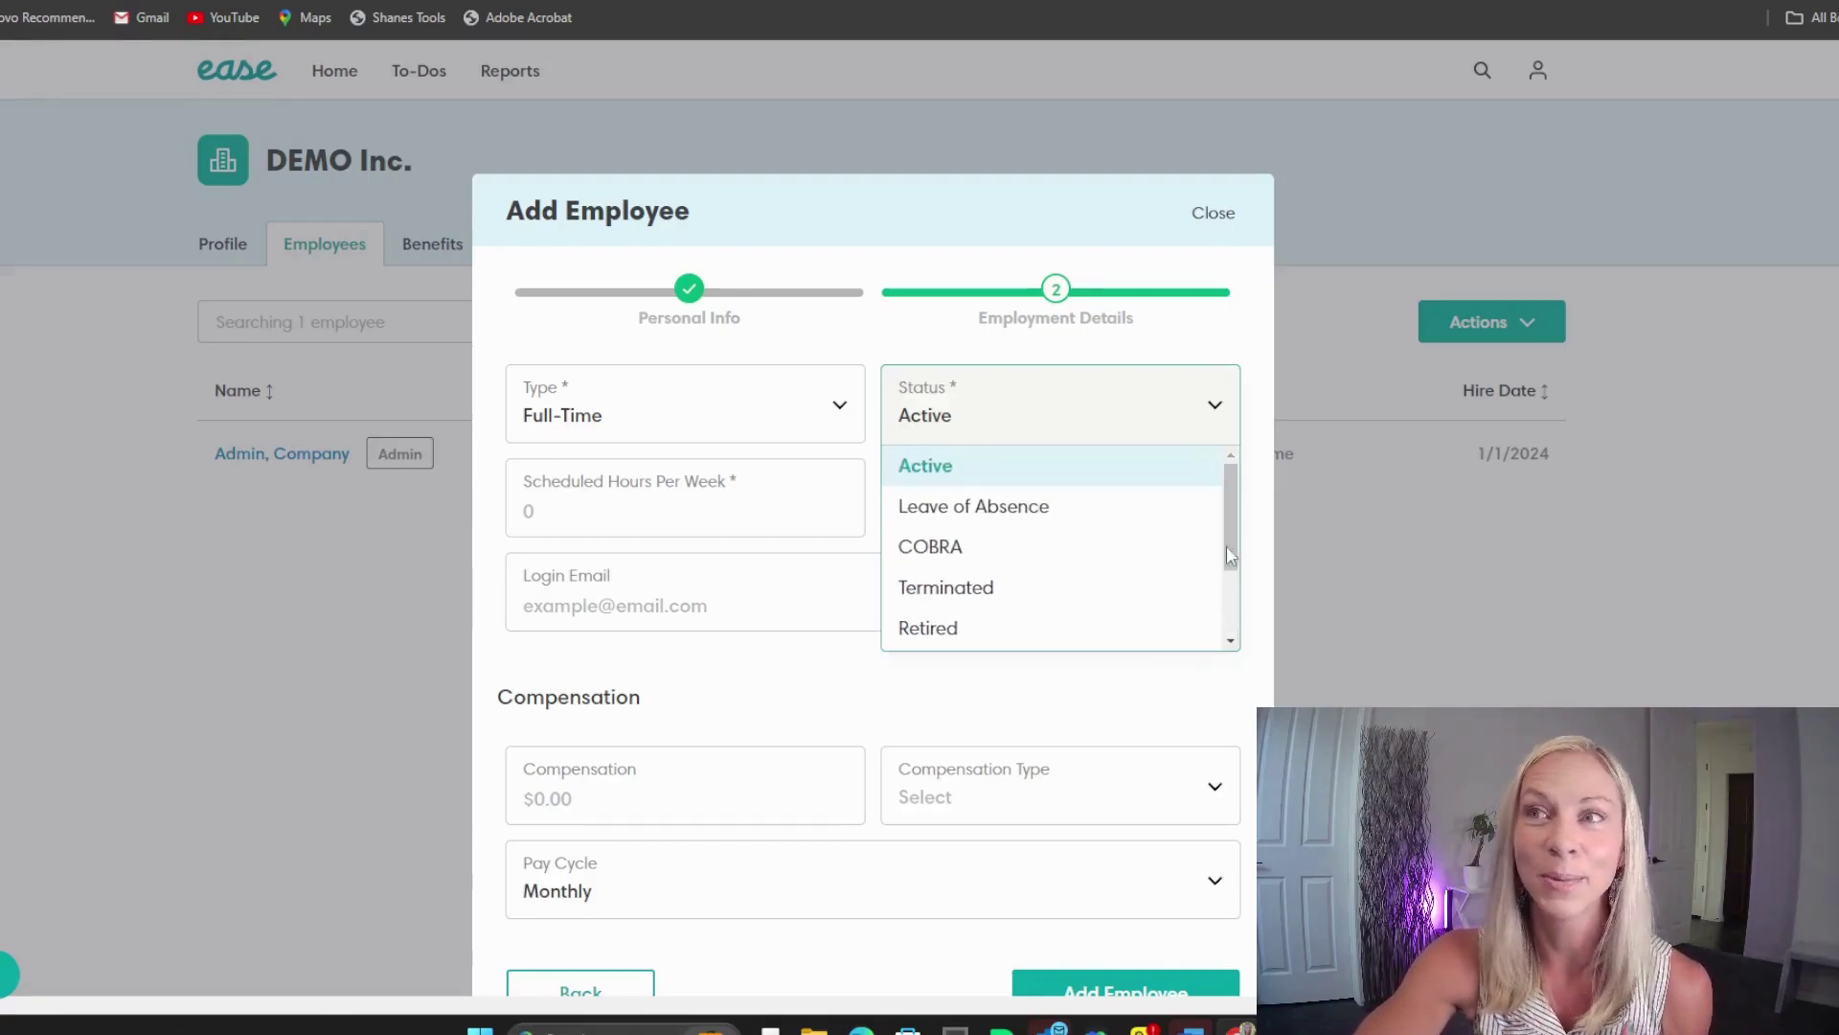
pyautogui.click(960, 478)
pyautogui.click(966, 427)
pyautogui.click(966, 478)
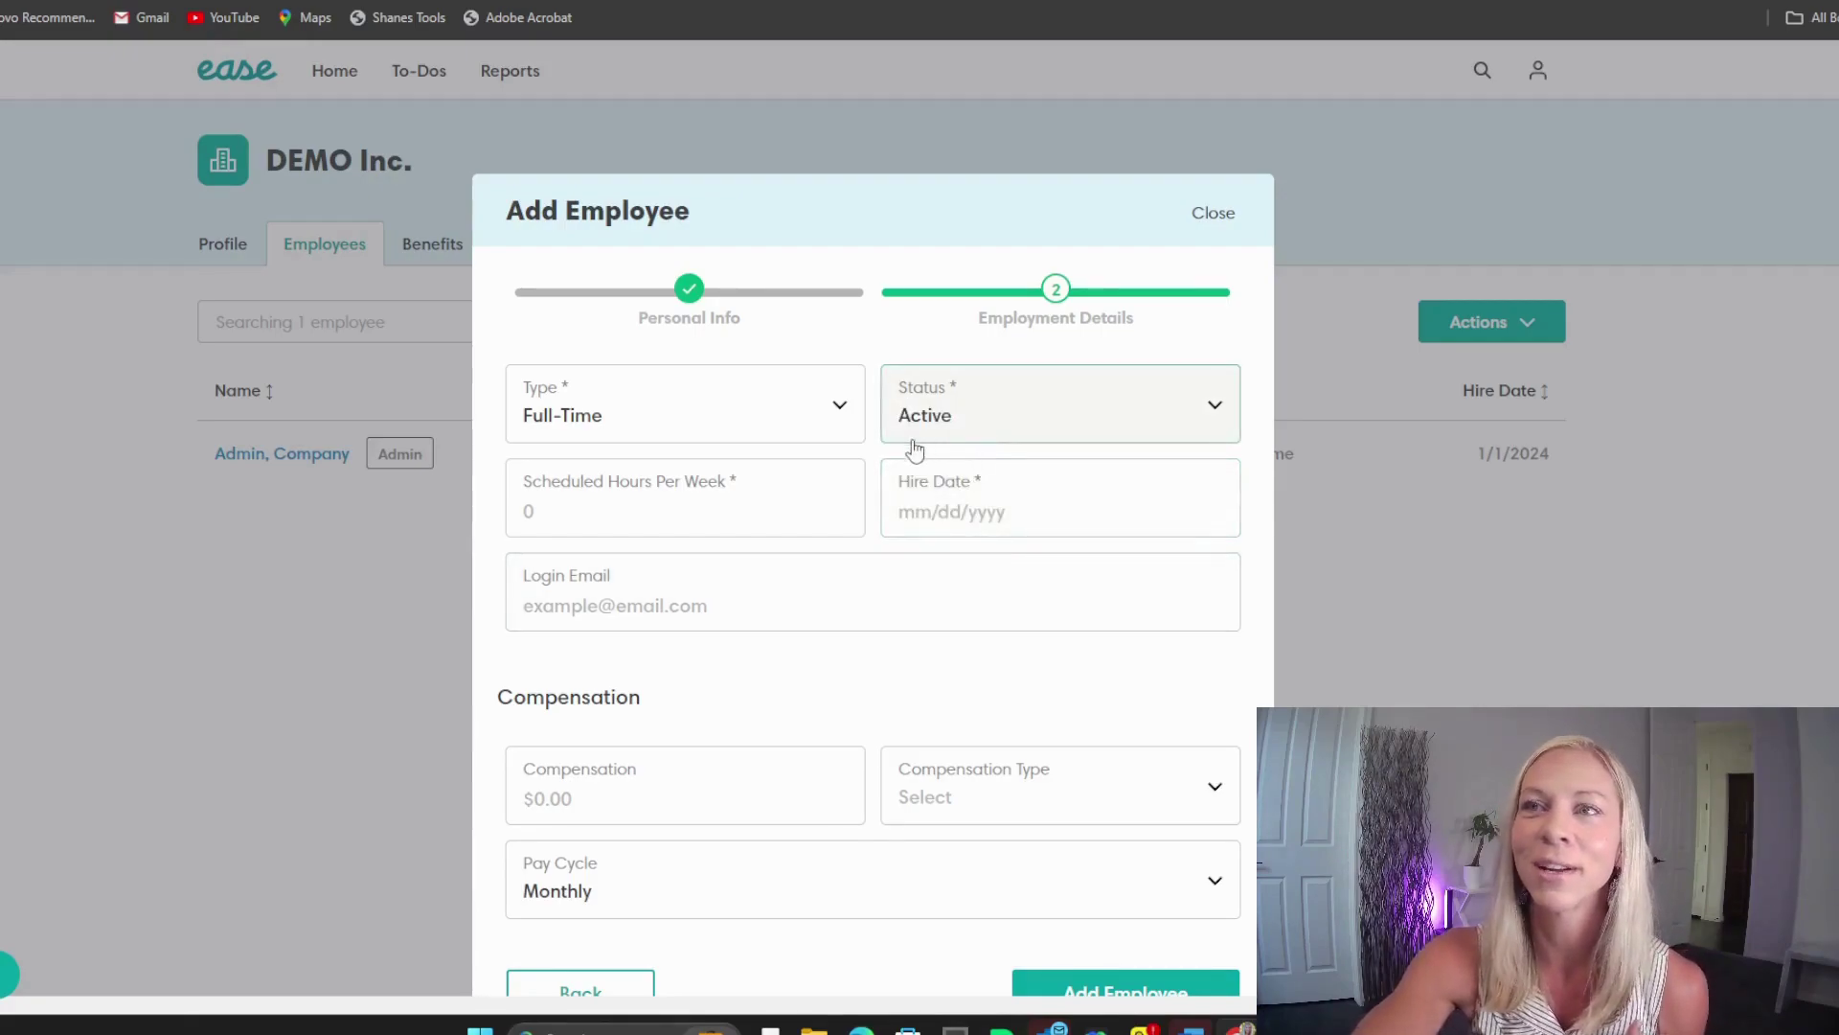
# Step: Enter 40 scheduled hours per week and hire date 01/01/2024
pyautogui.click(724, 518)
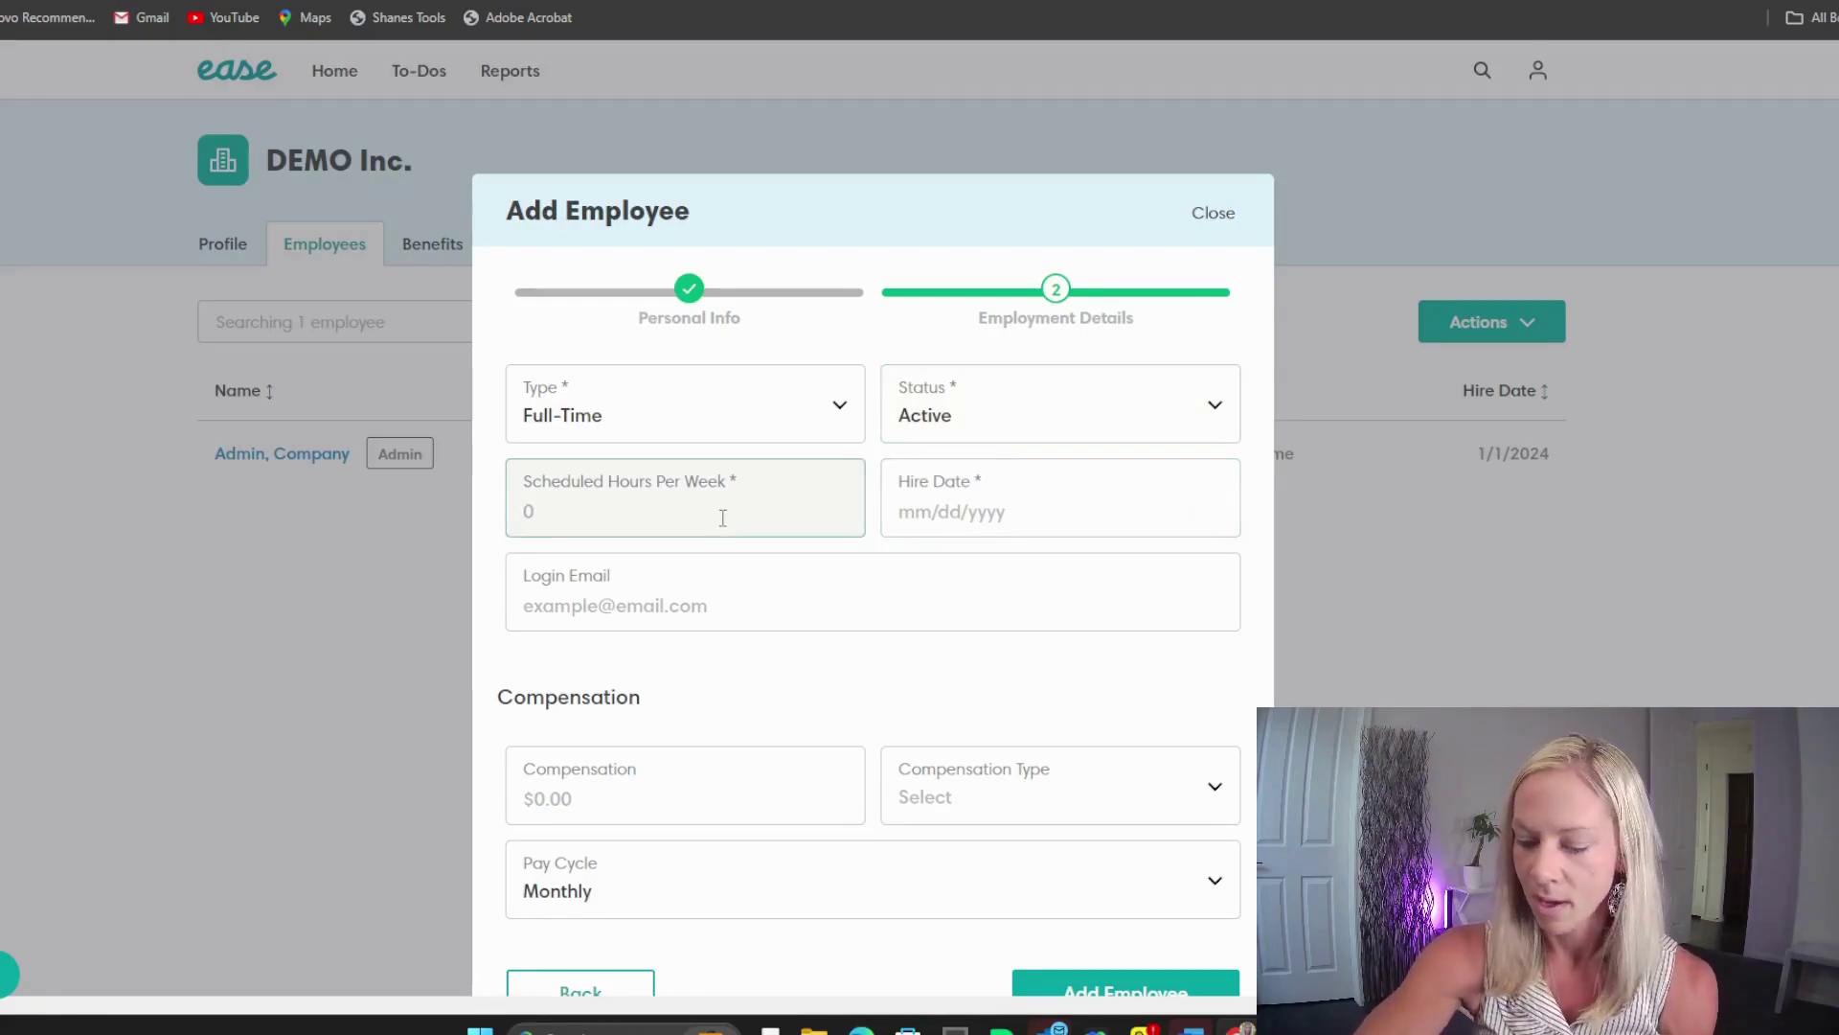
pyautogui.write('40')
pyautogui.click(929, 525)
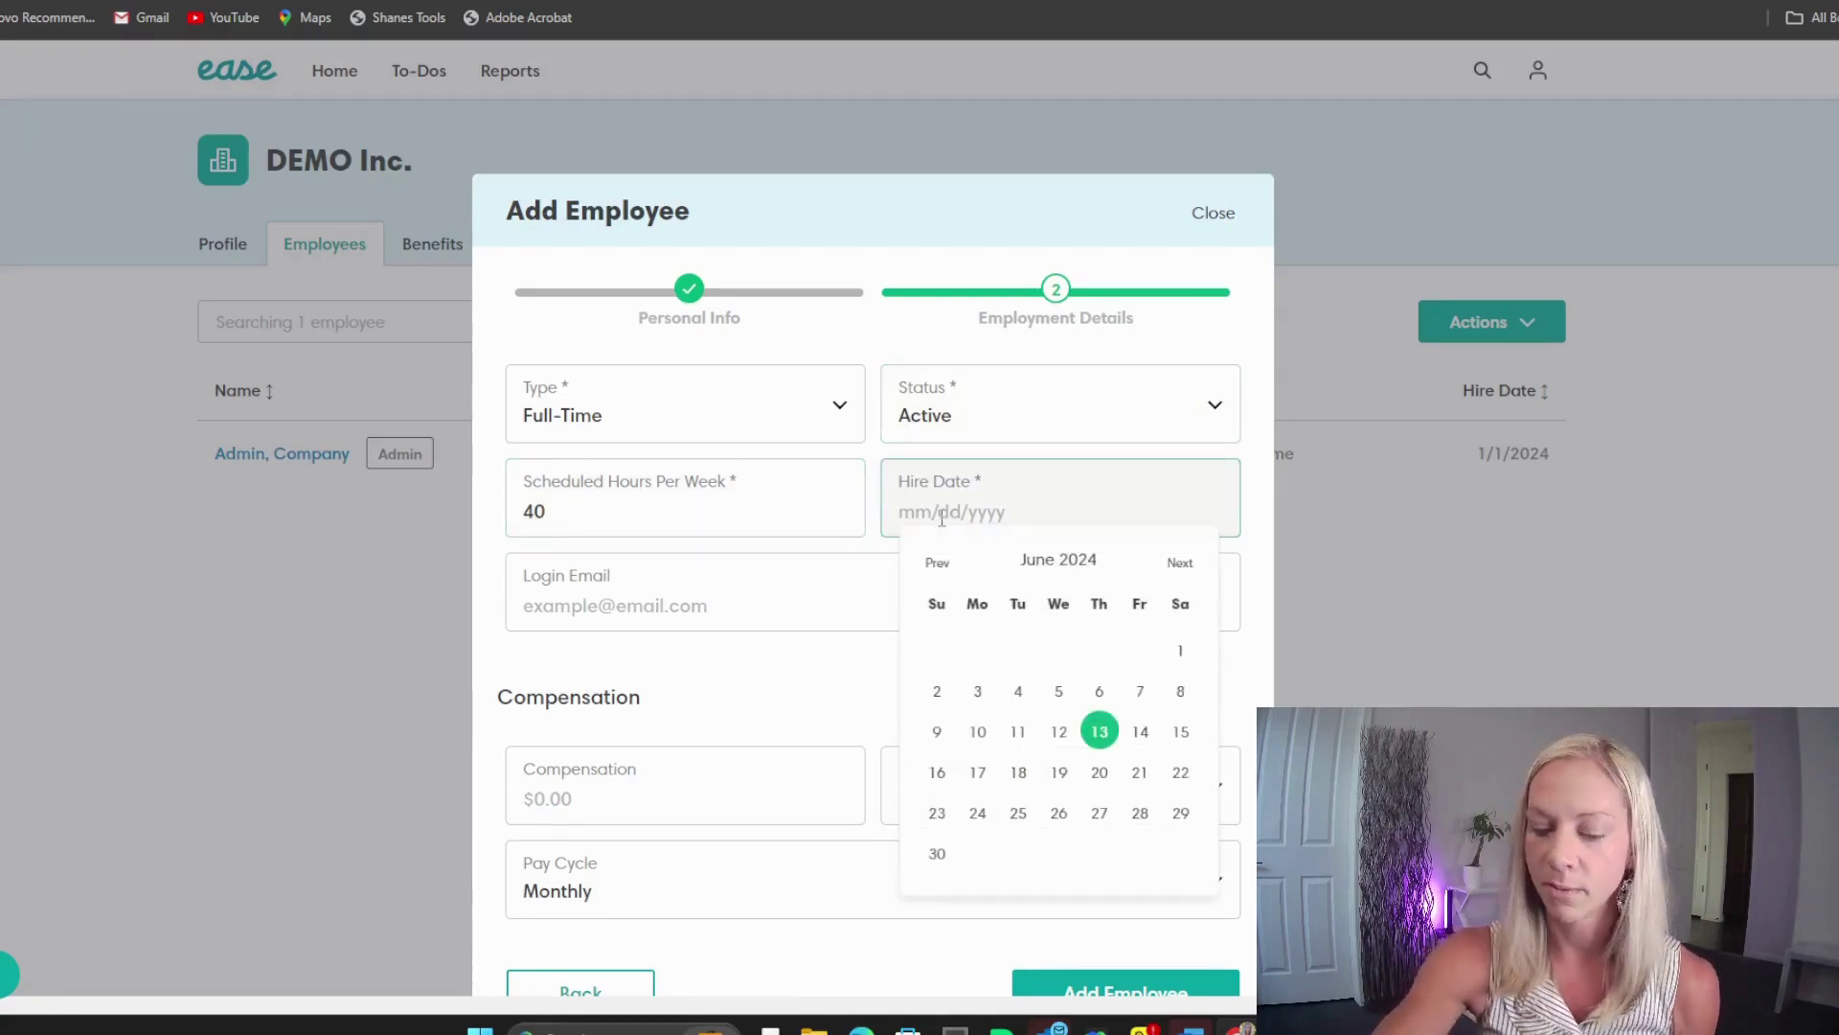
pyautogui.write('01/01/2024')
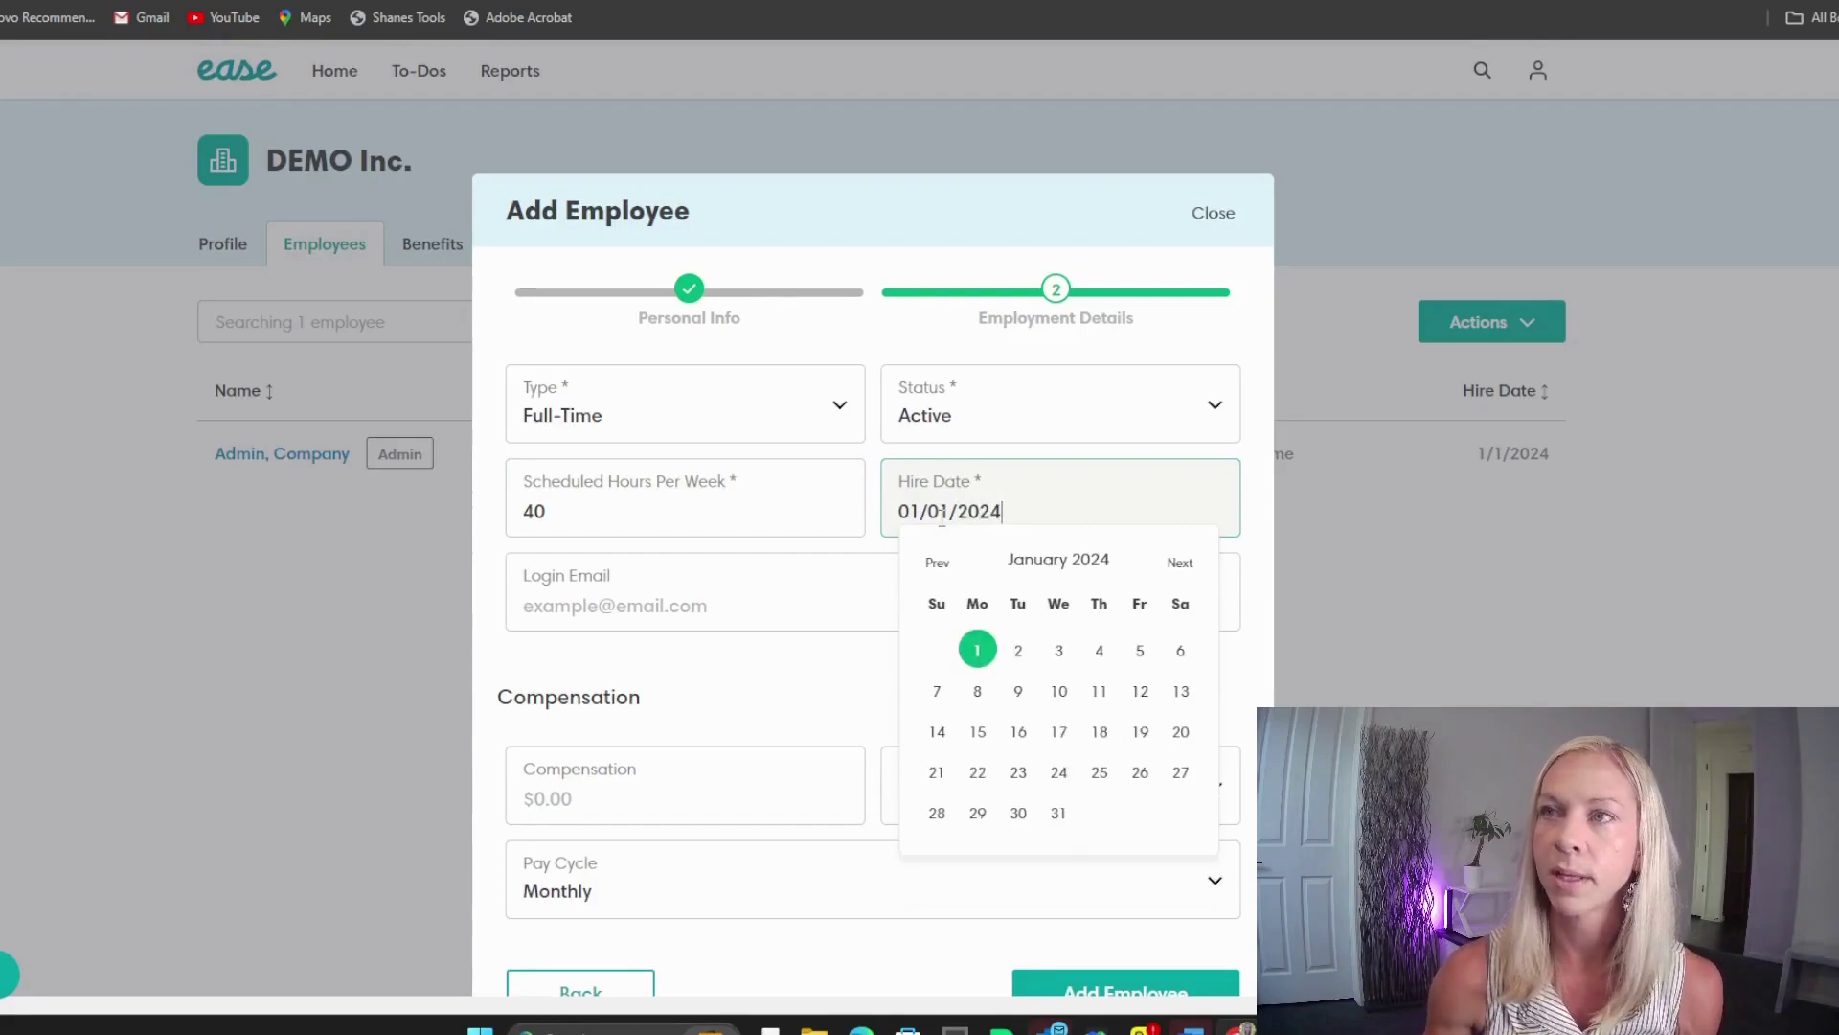
# Step: Fill in the employee's login e-mail, $60,000.00 compensation and Salary compensation type
pyautogui.press('Tab')
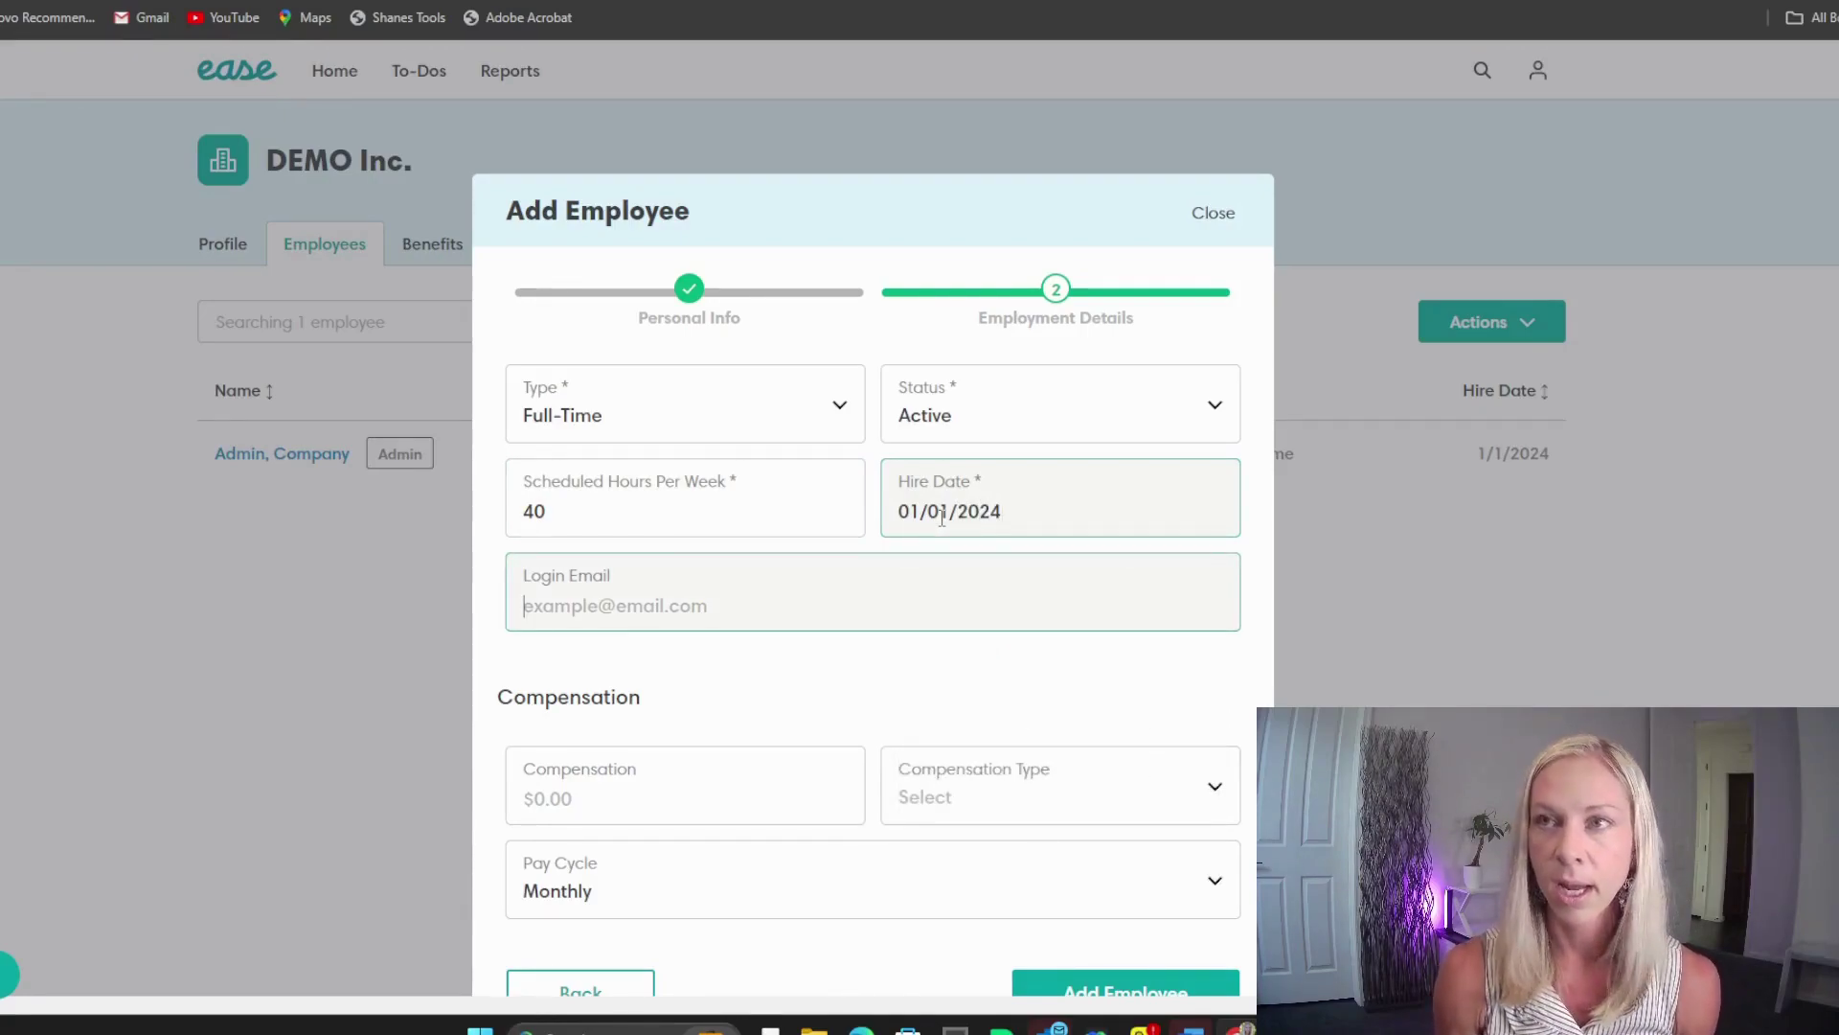
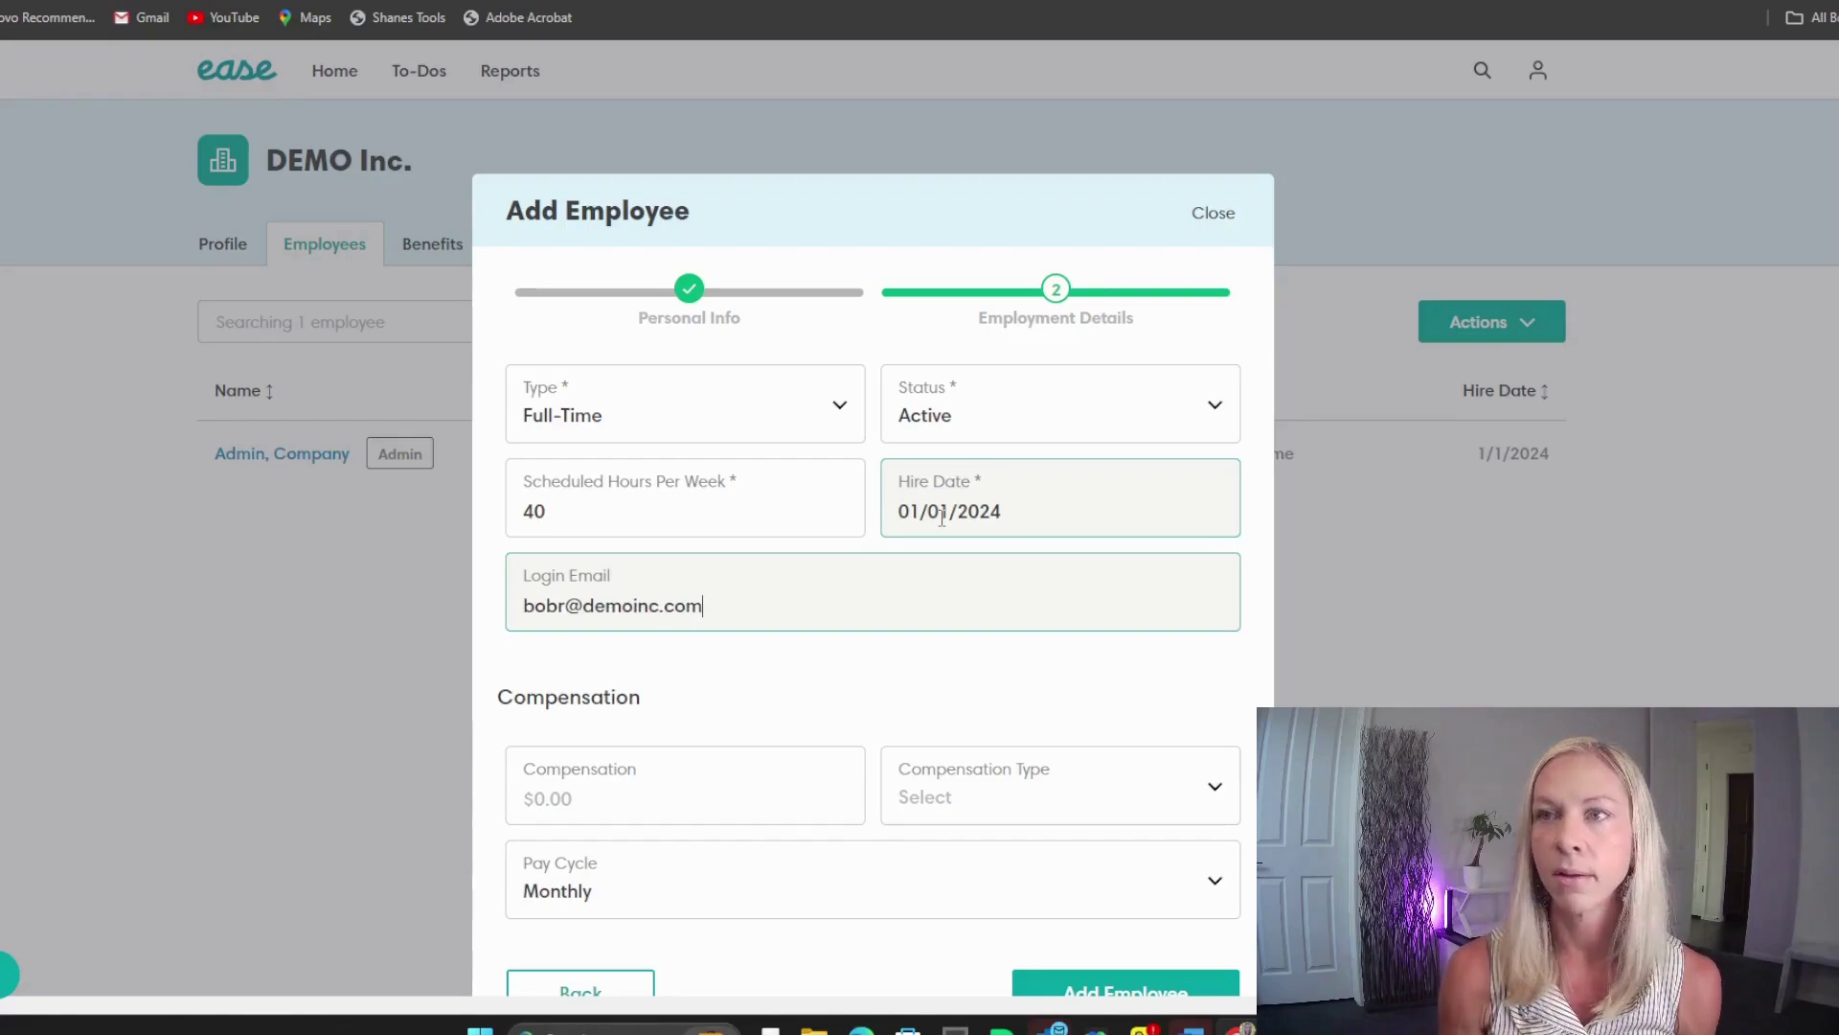
pyautogui.press('Tab')
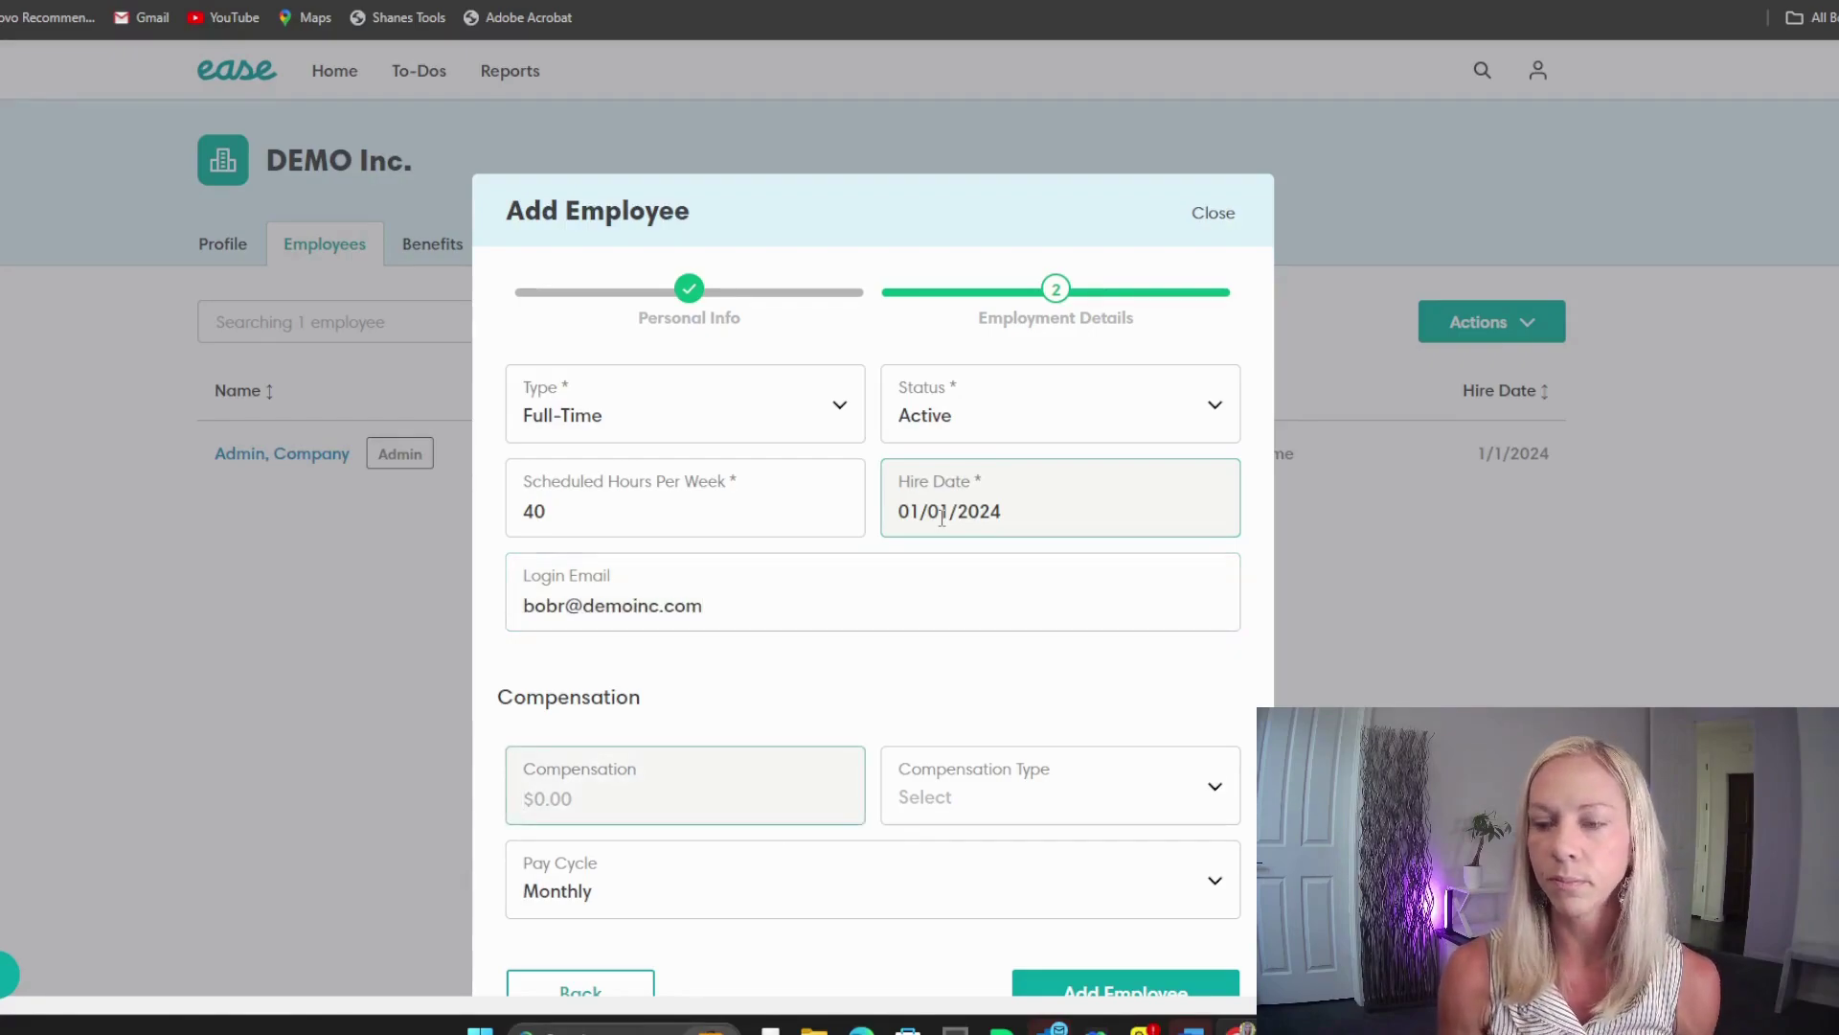
pyautogui.write('60000')
pyautogui.press('Tab')
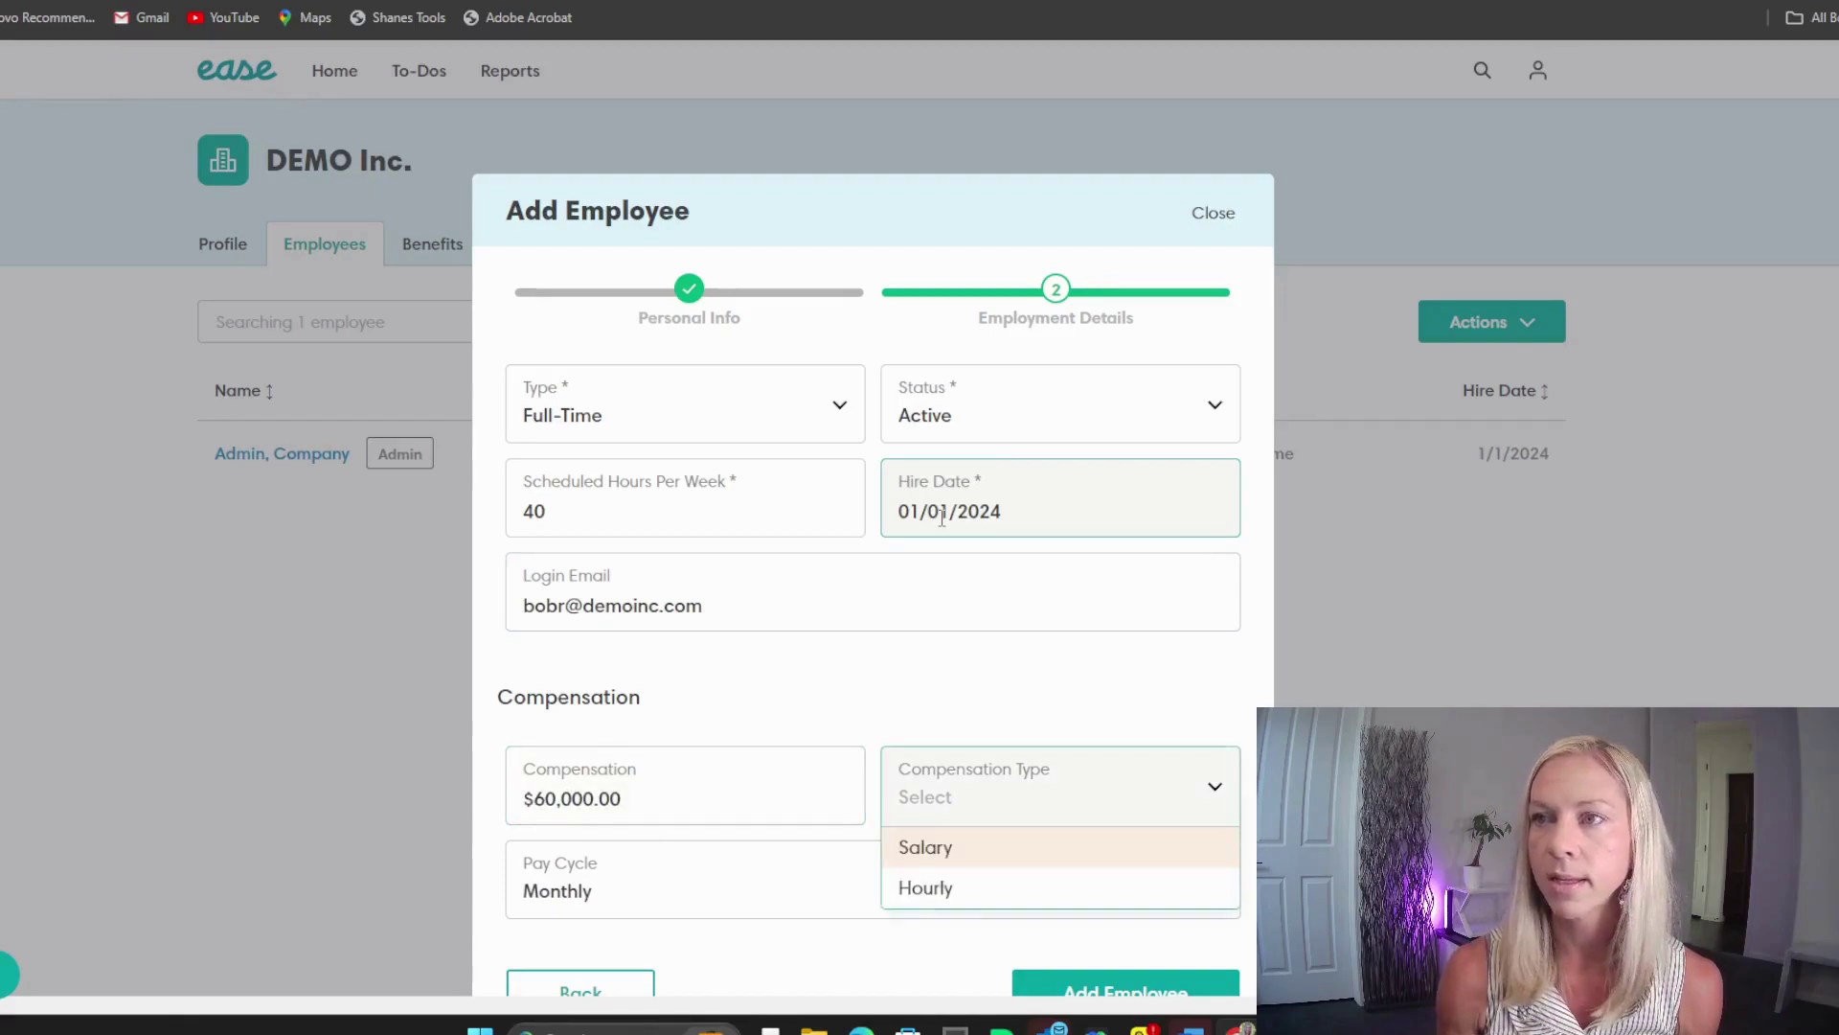
pyautogui.press('Return')
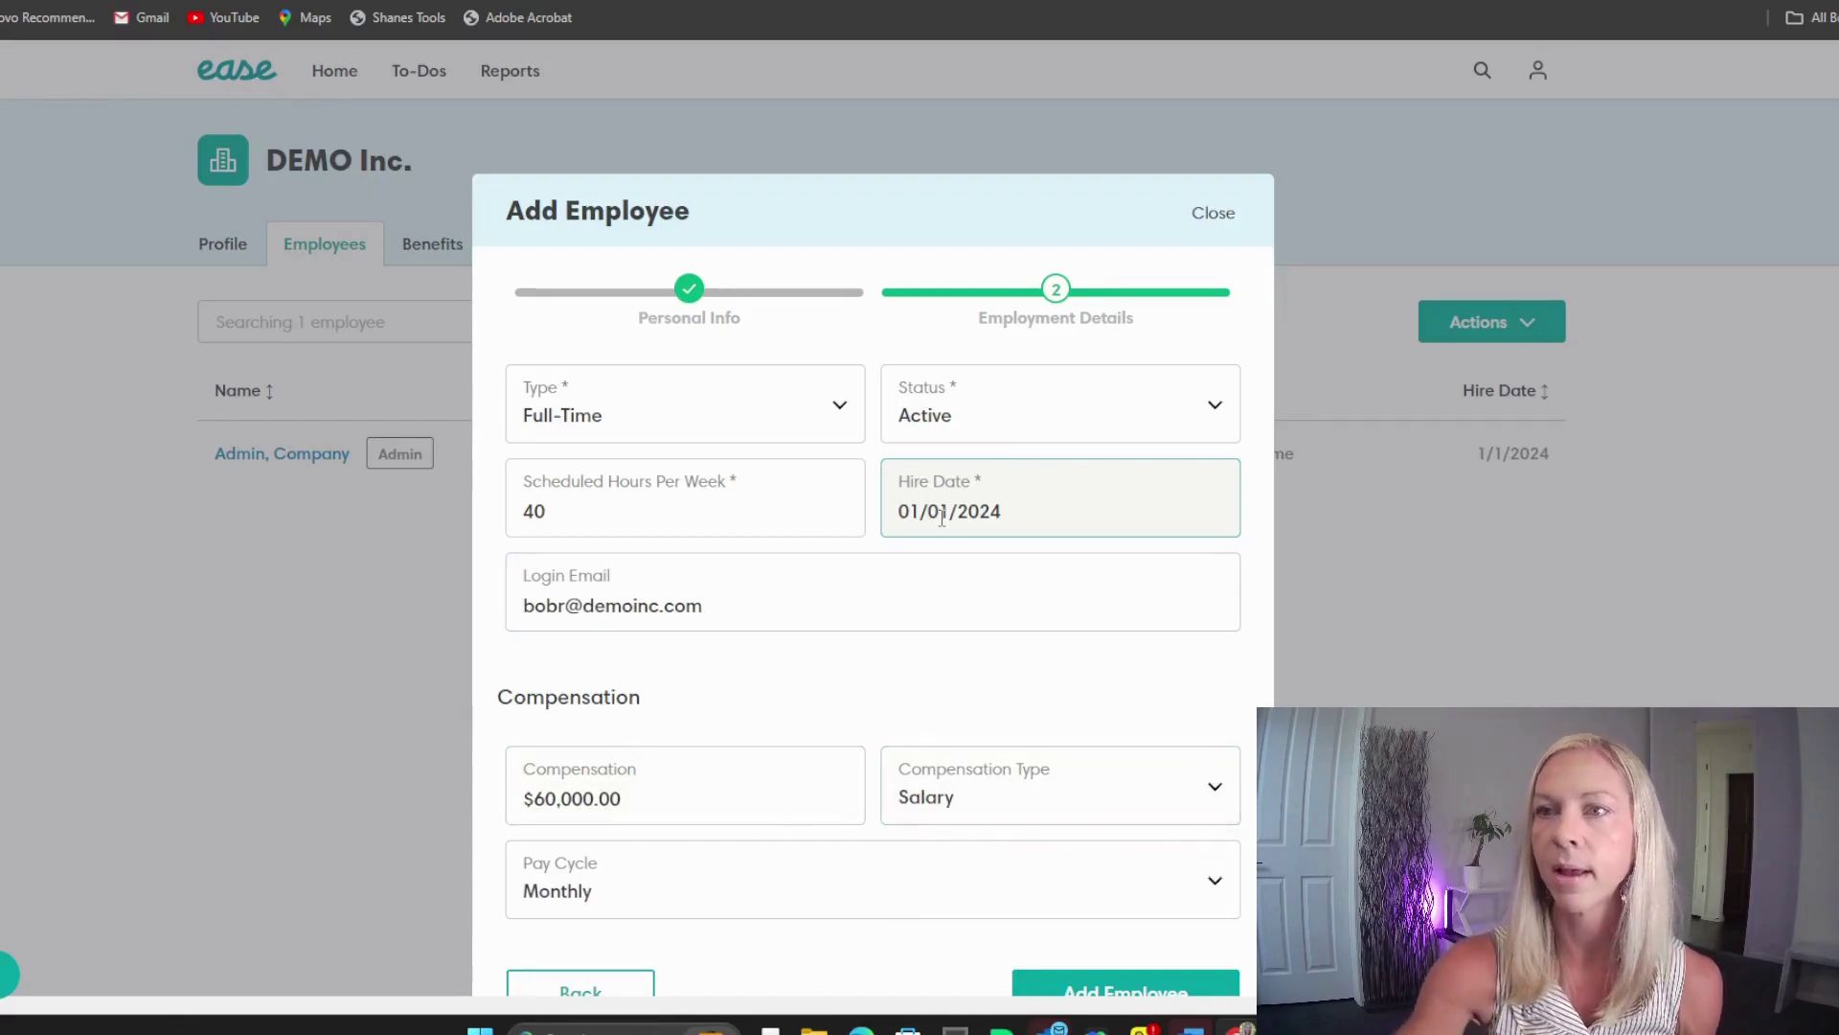
pyautogui.scroll(-1, 624, 894)
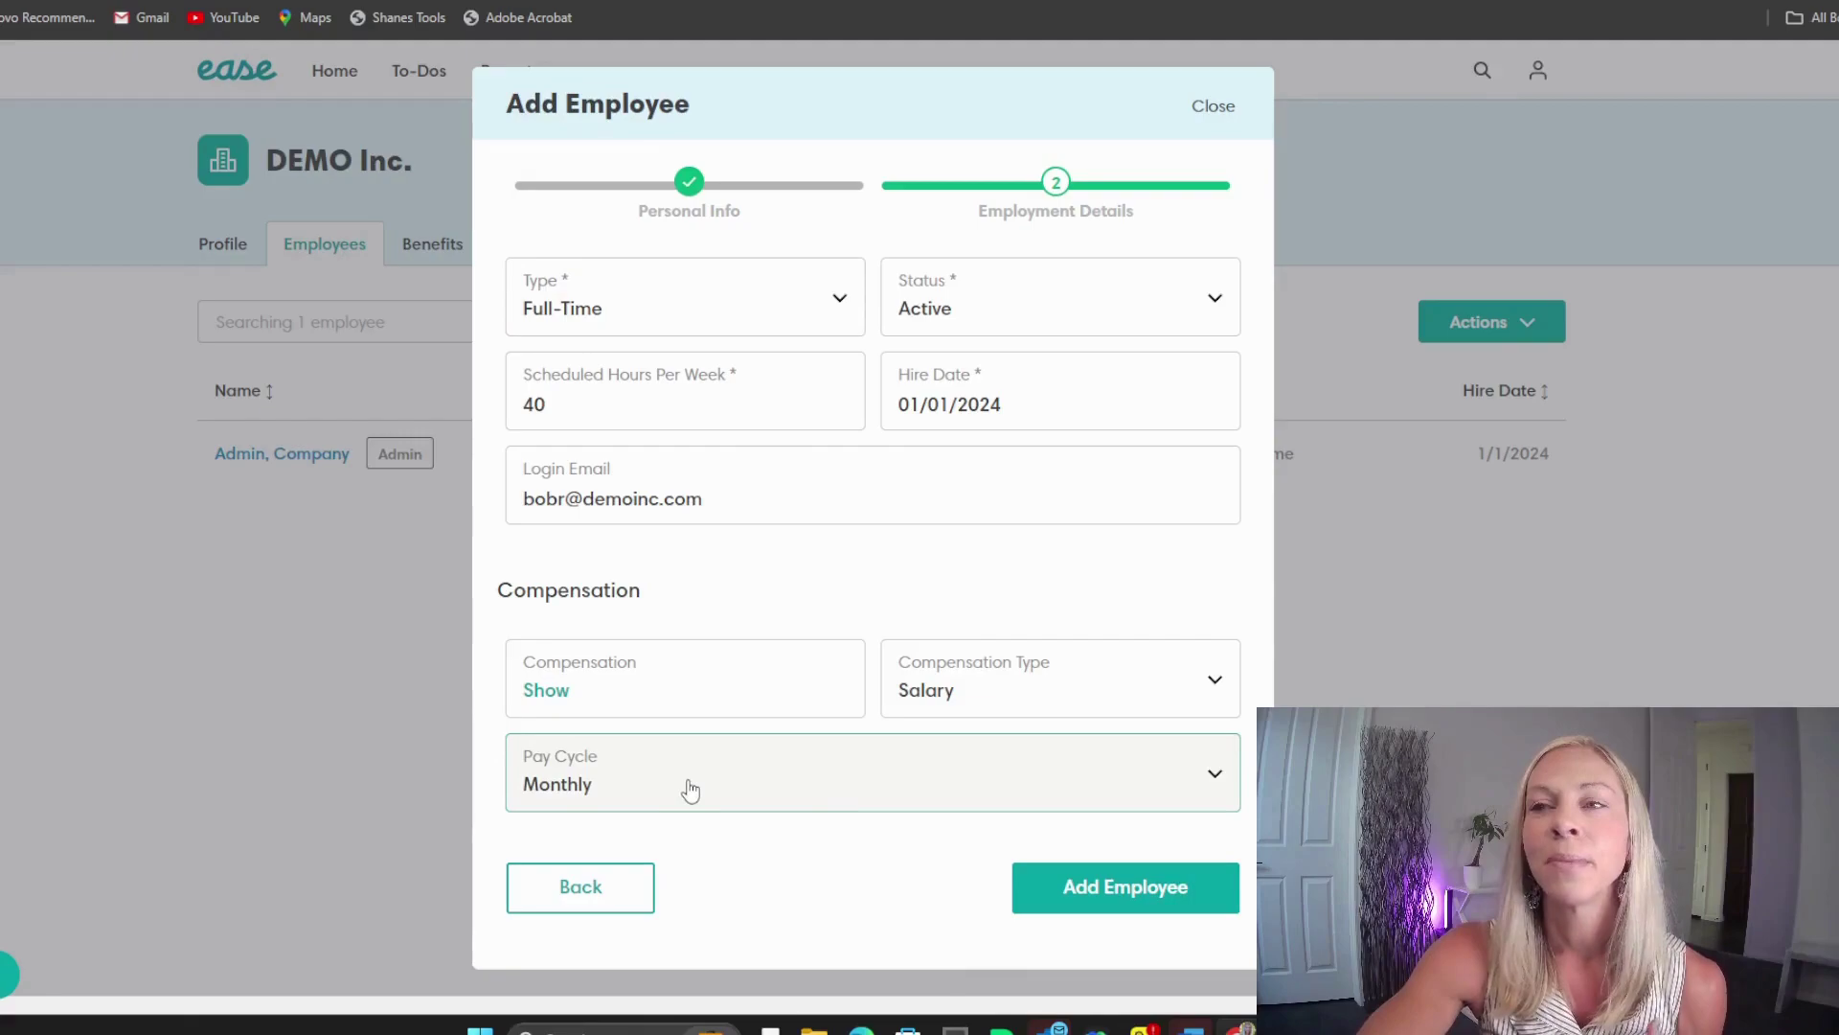
# Step: Settle on a Bi-Weekly pay cycle and add the new employee
pyautogui.click(592, 795)
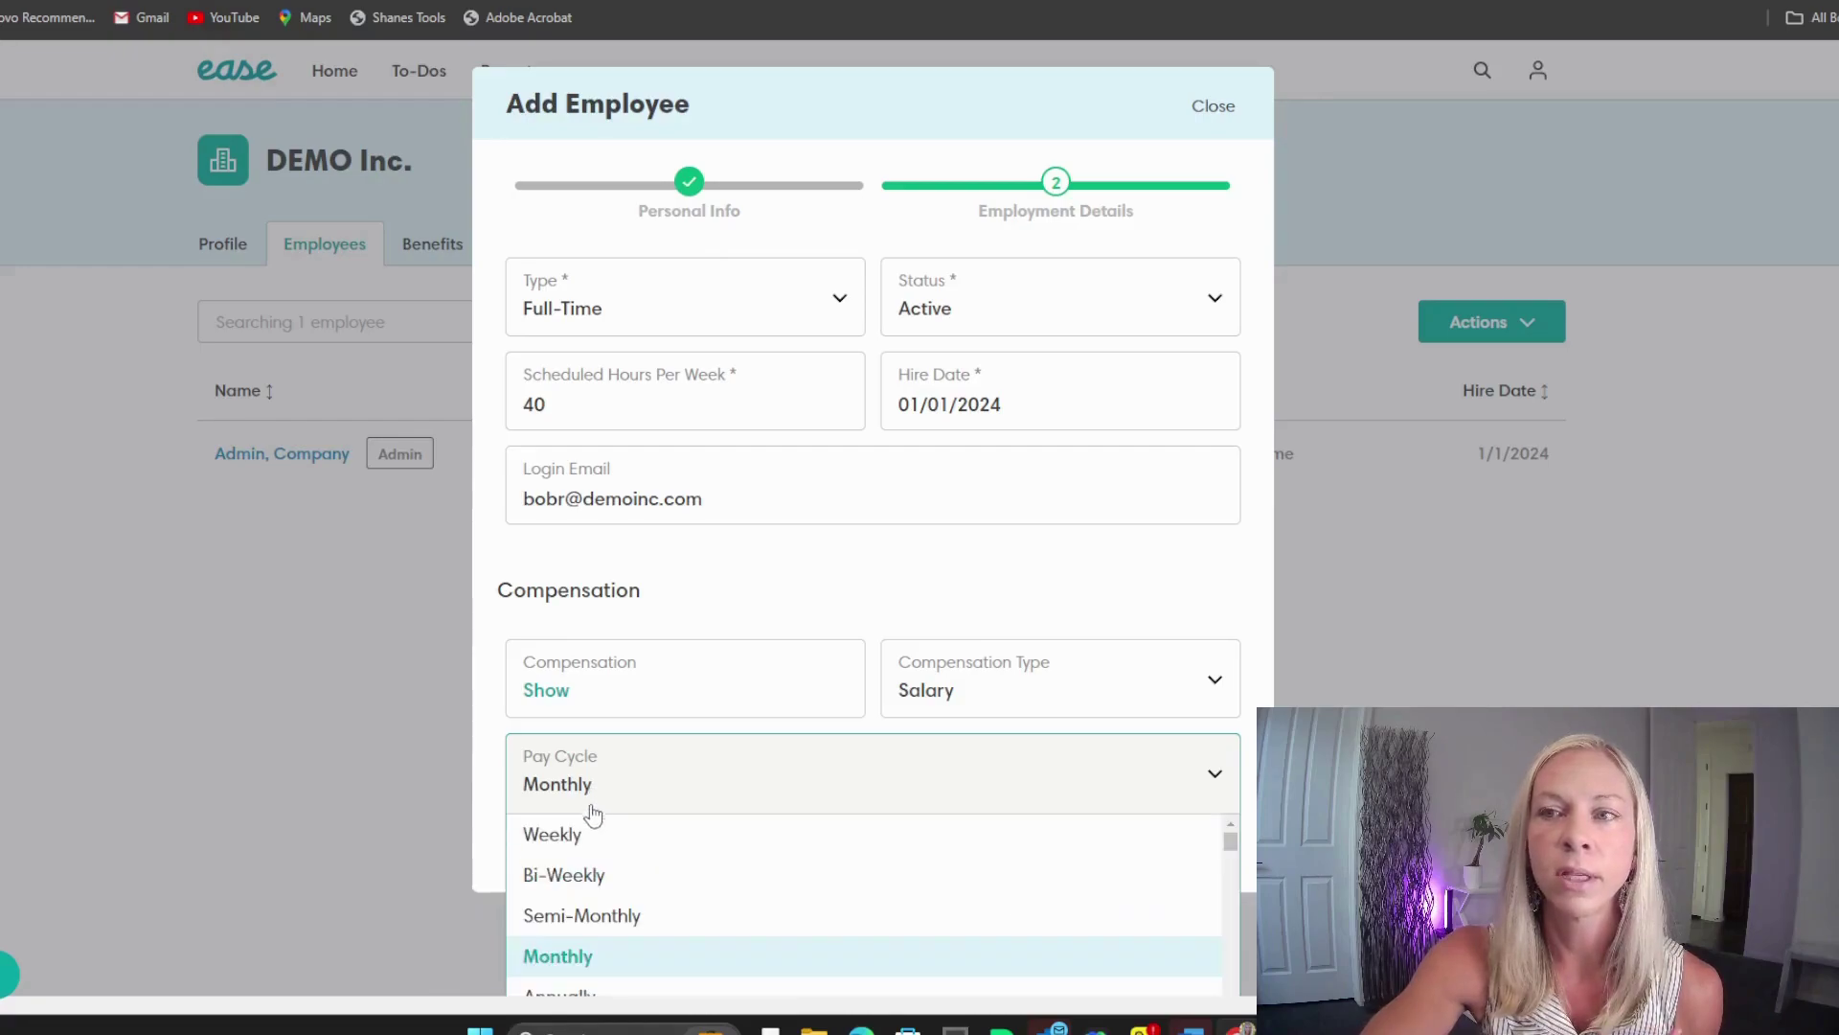
pyautogui.click(606, 874)
pyautogui.scroll(-1, 750, 824)
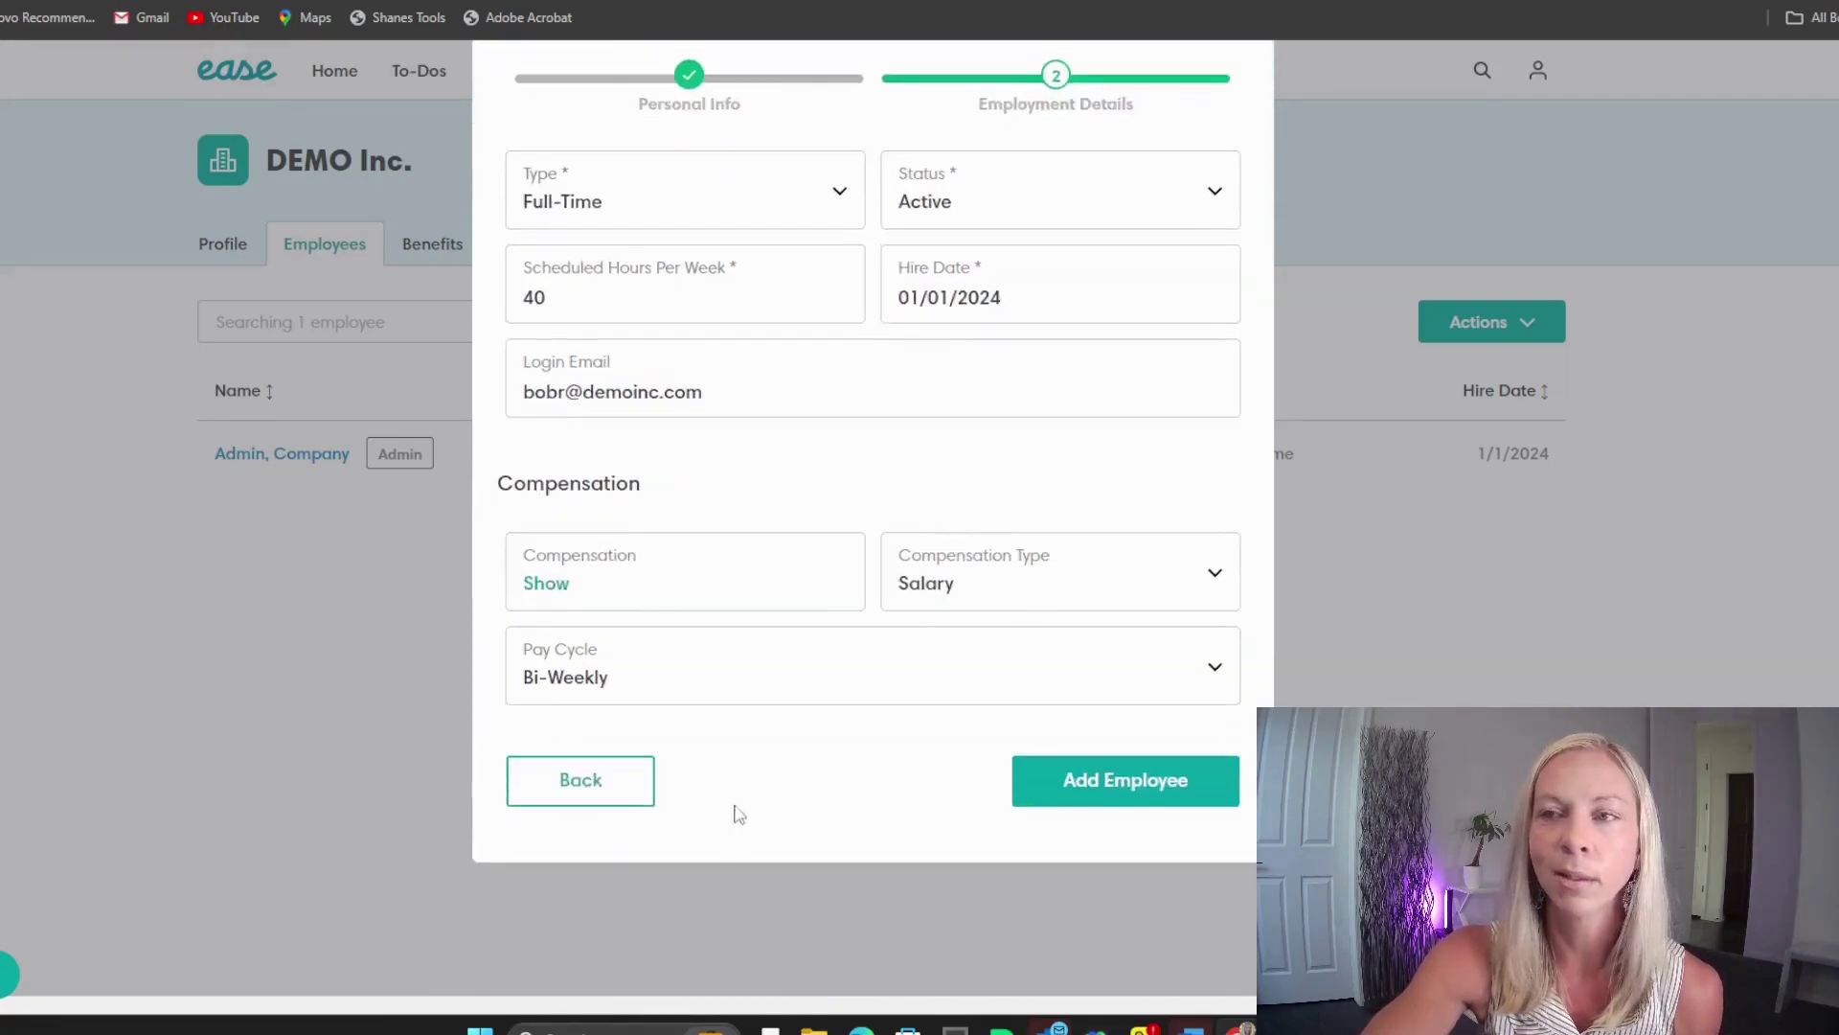
pyautogui.click(670, 682)
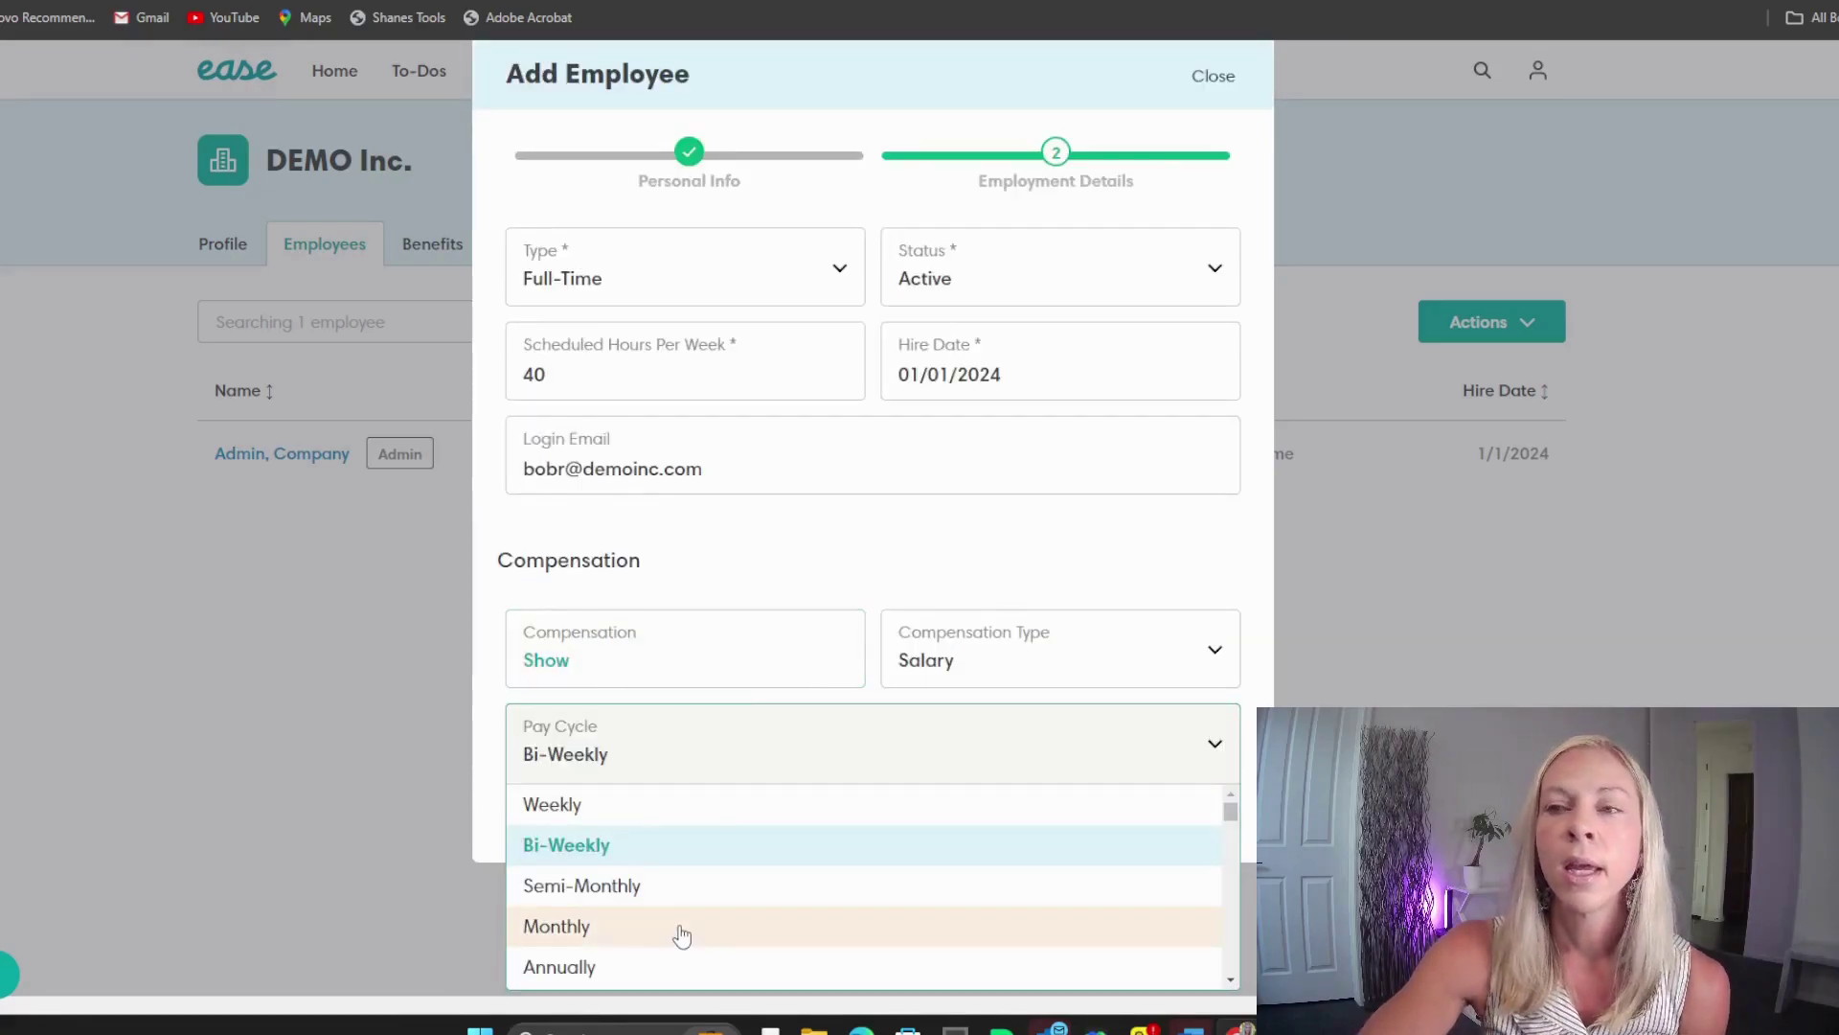
pyautogui.click(673, 975)
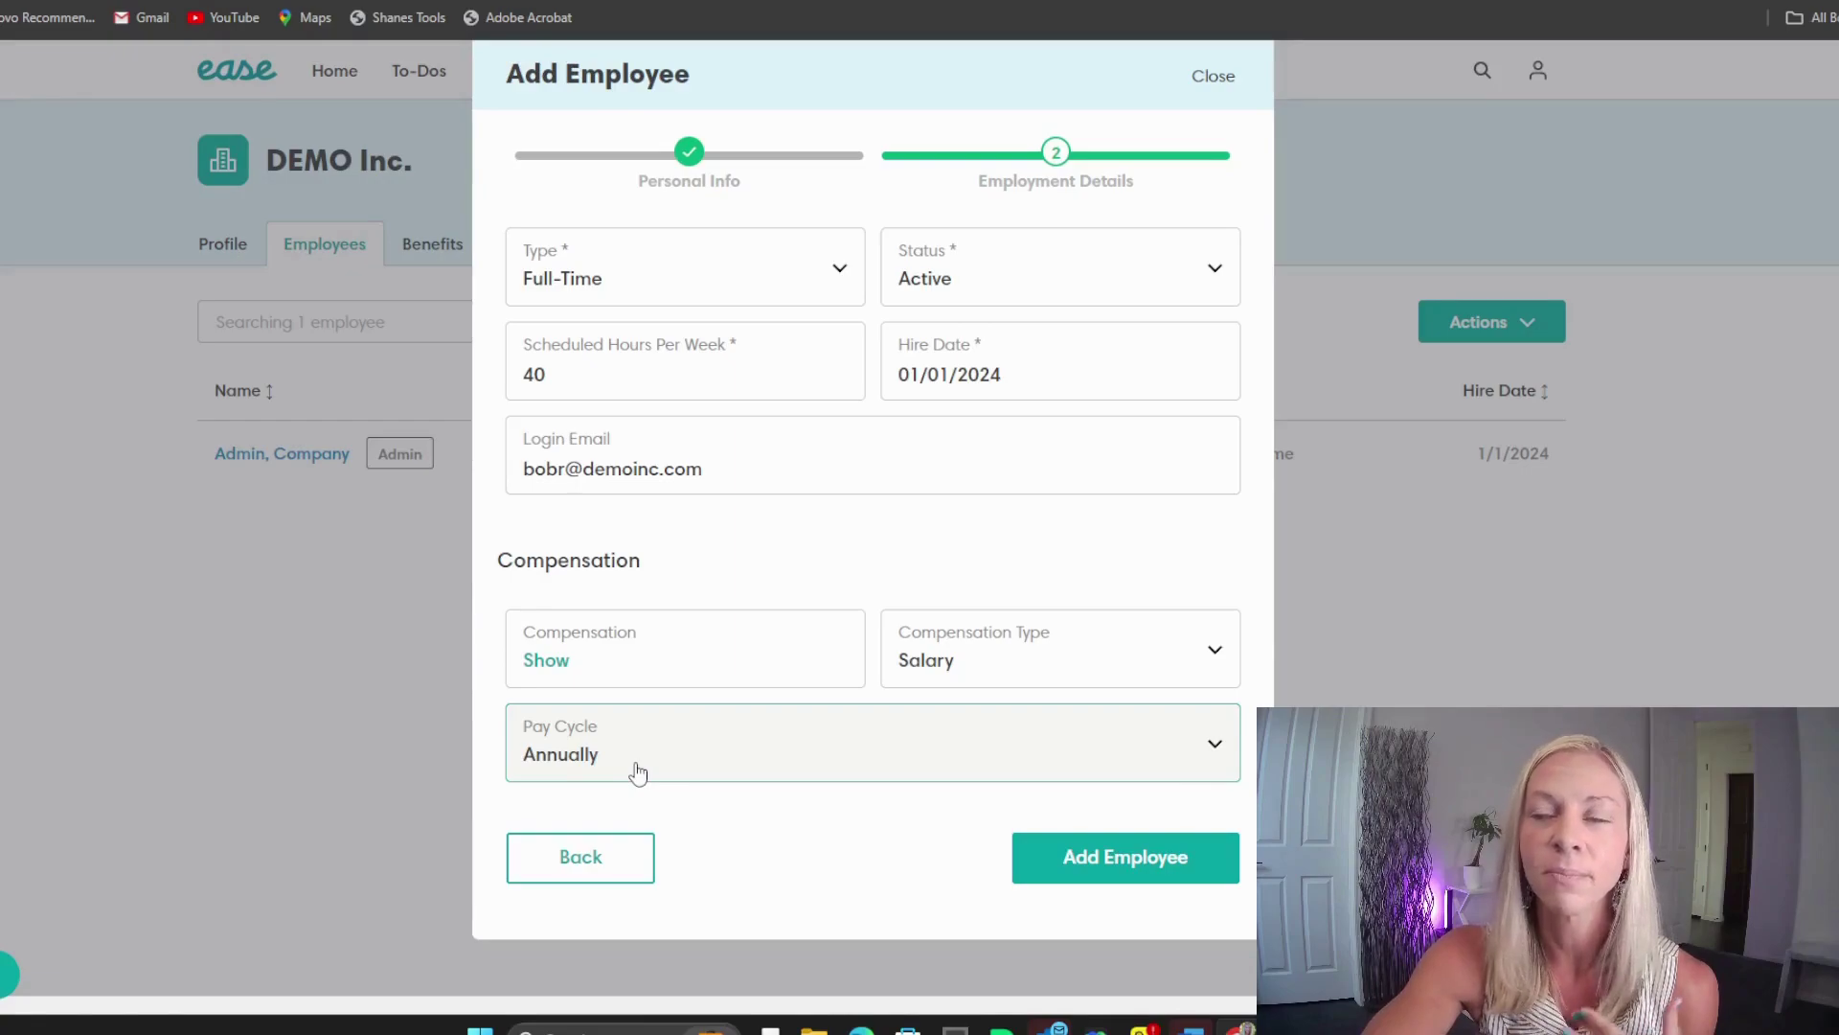
pyautogui.click(637, 771)
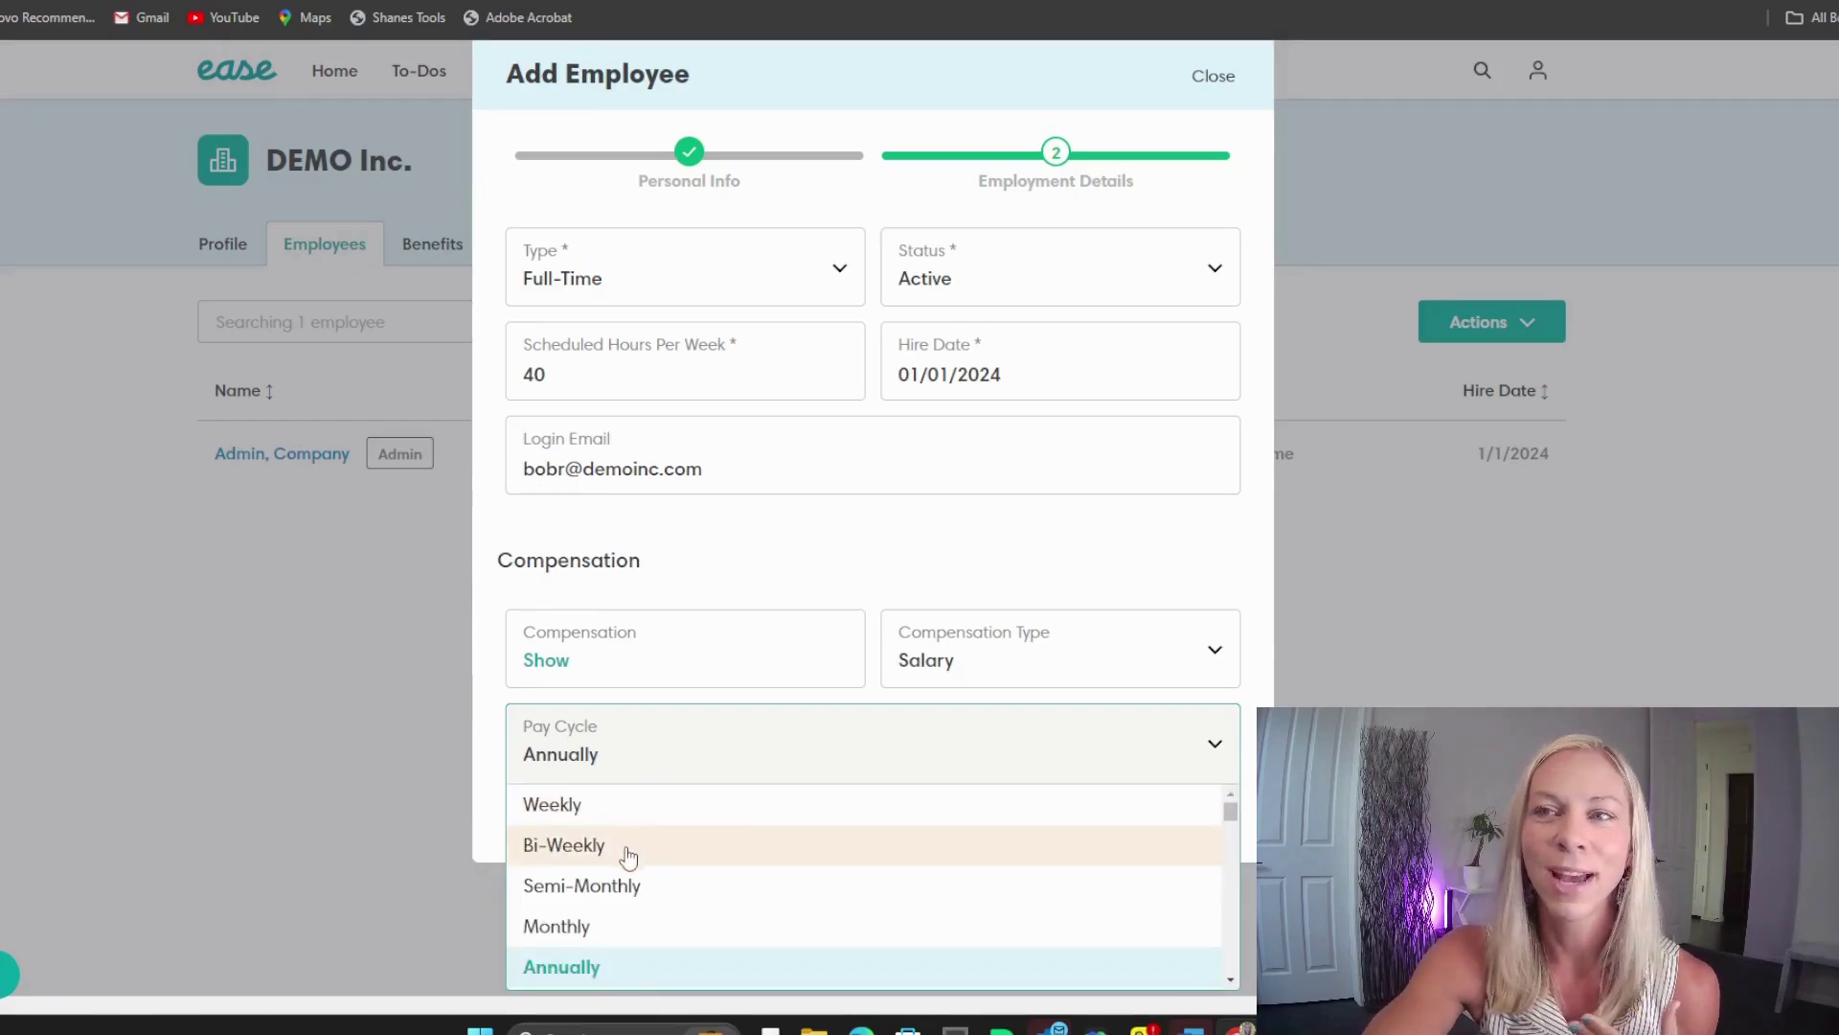
pyautogui.click(628, 849)
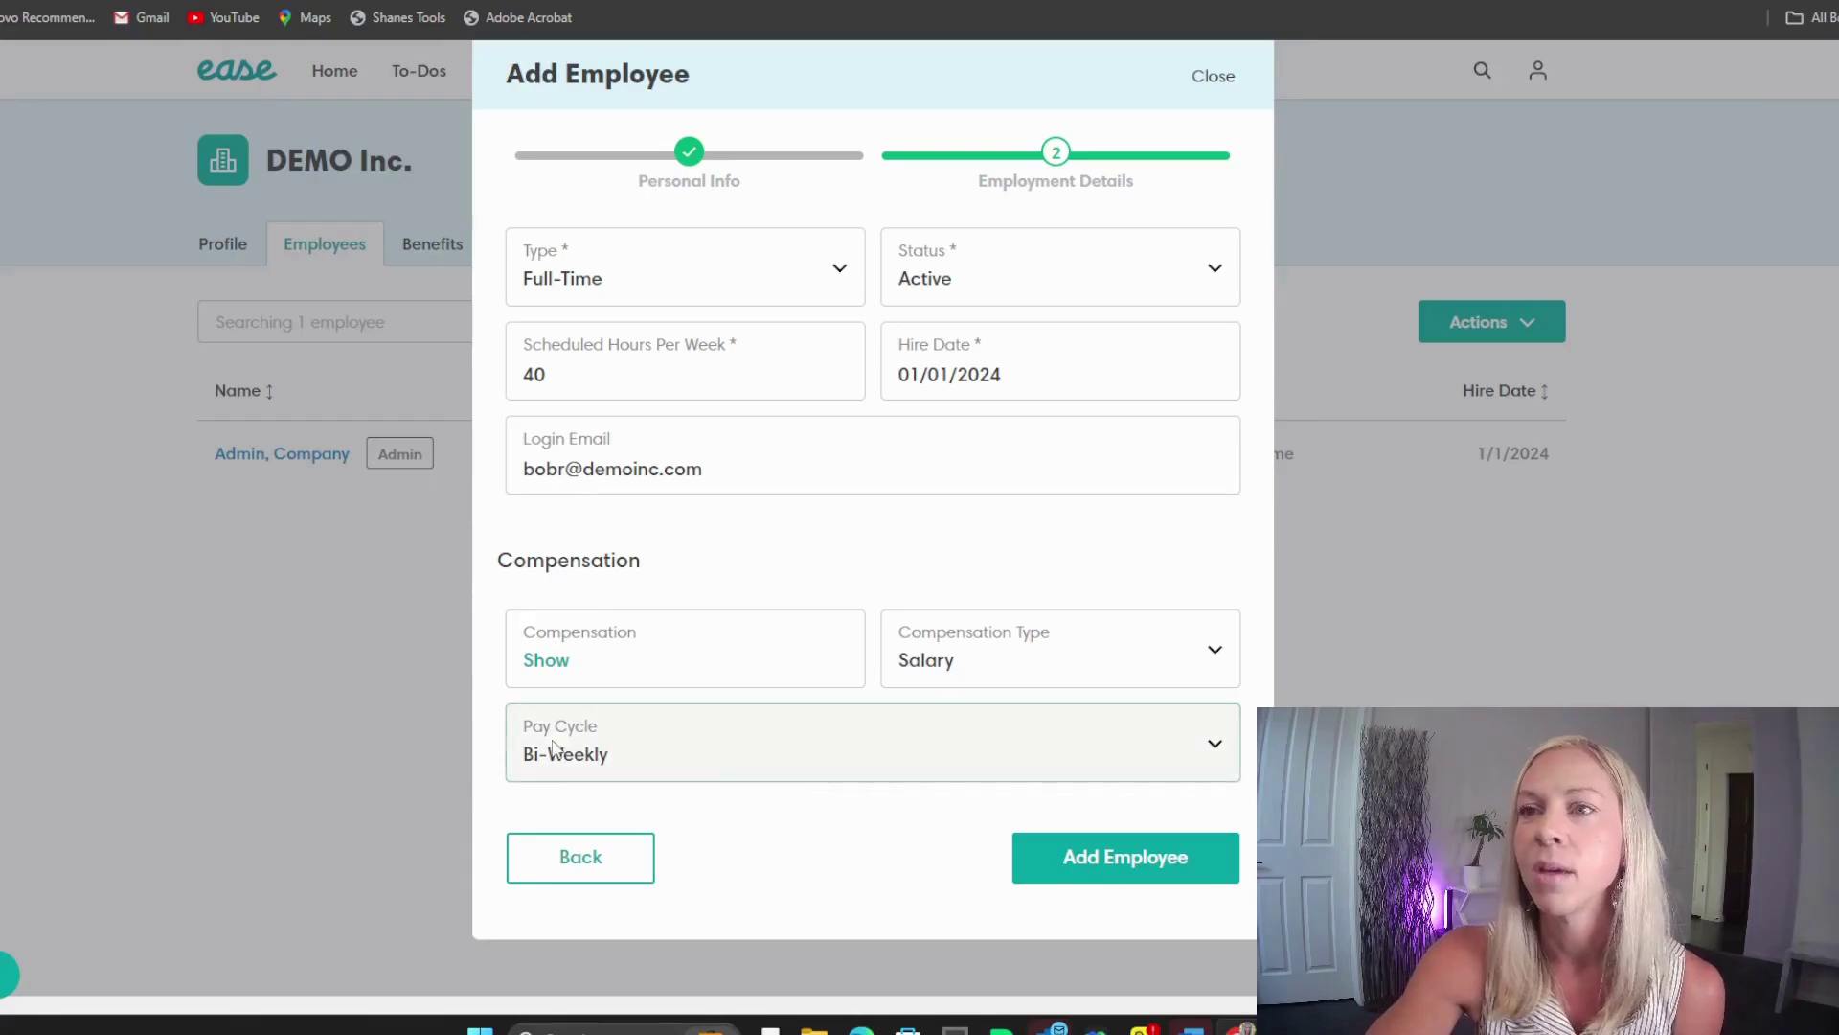
pyautogui.click(1123, 868)
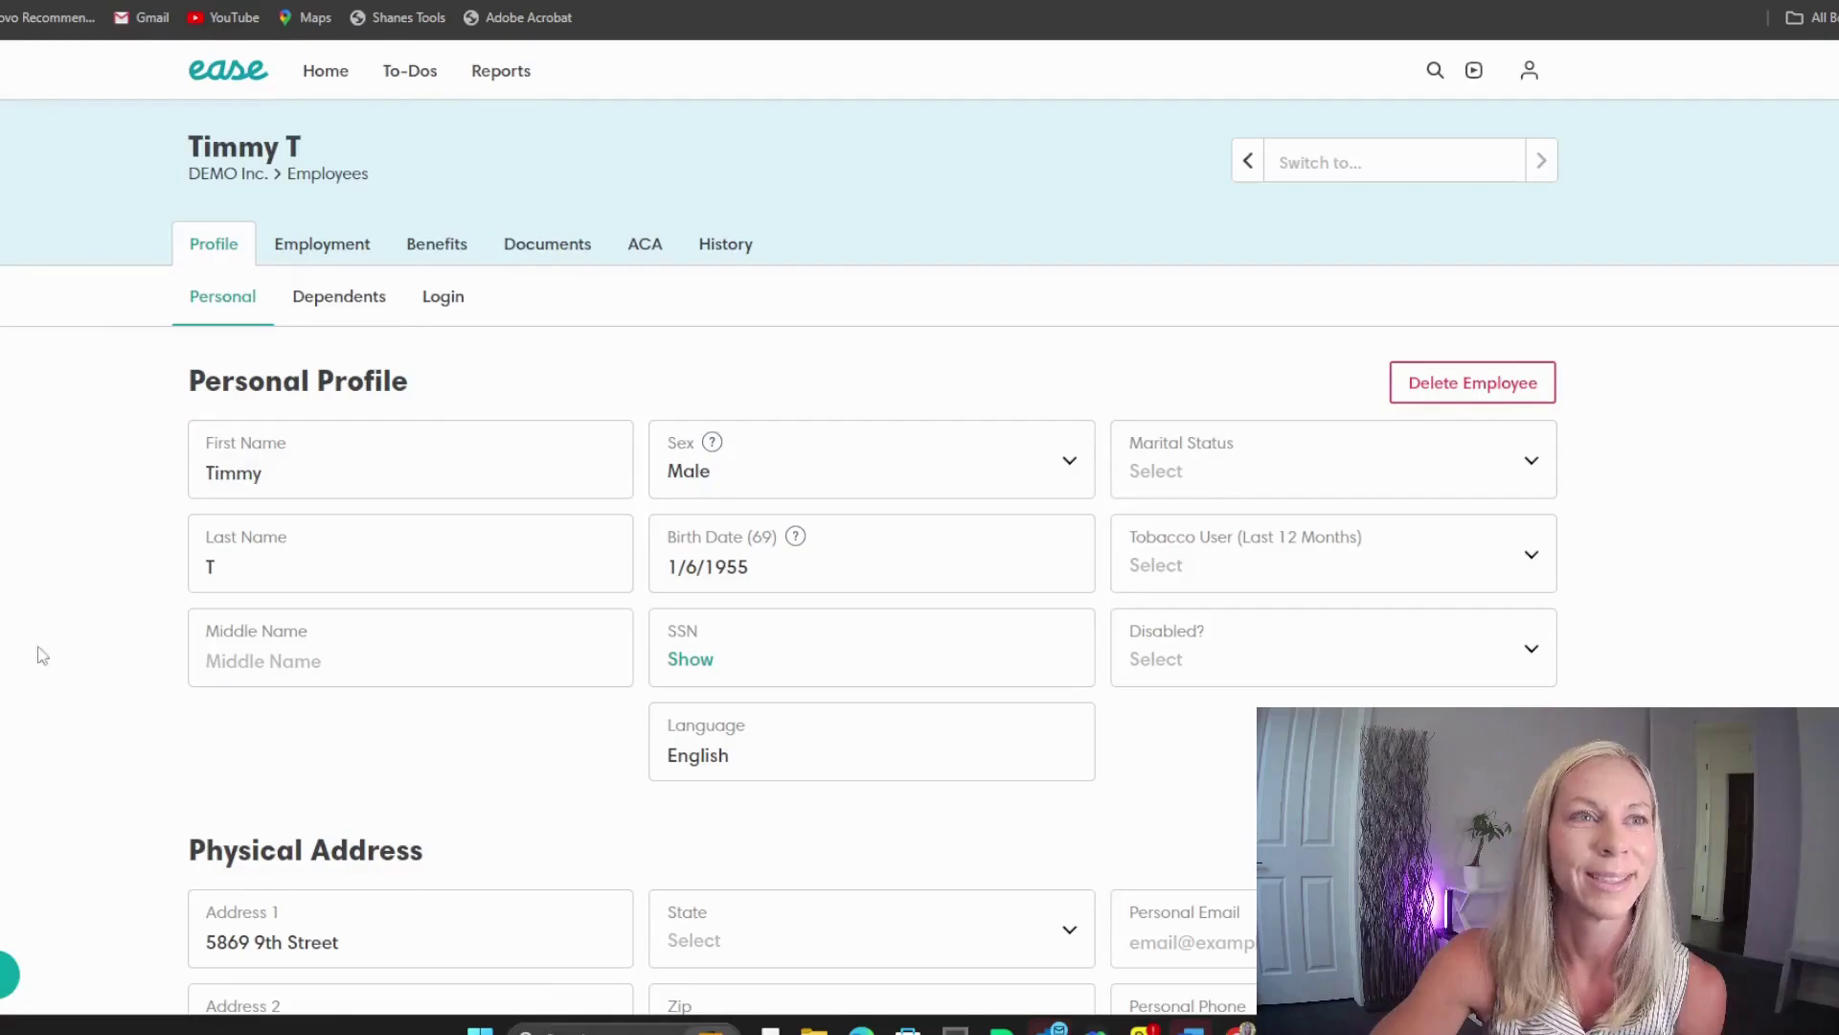
# Step: Go back to DEMO Inc.'s employee list via the Employees breadcrumb
pyautogui.click(338, 175)
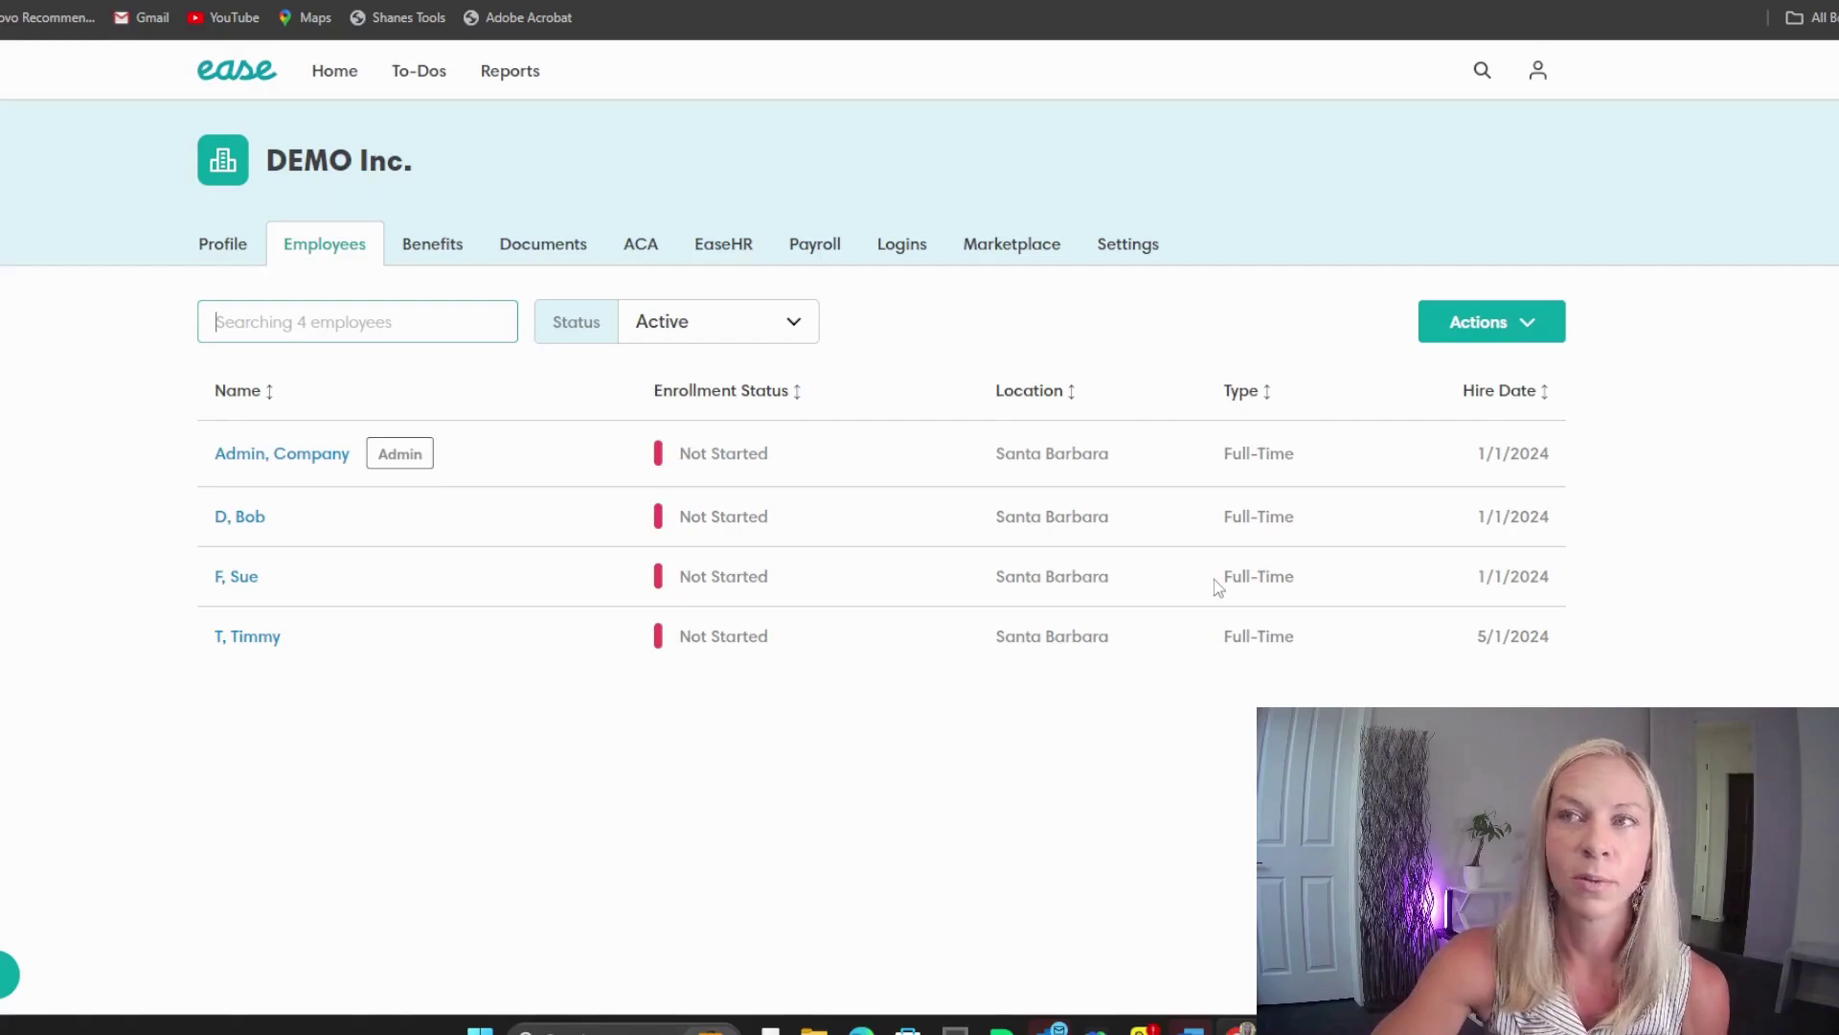
# Step: Open the third listed employee's Employment tab showing Active, Full-Time, hired 01/01/2024
pyautogui.click(241, 580)
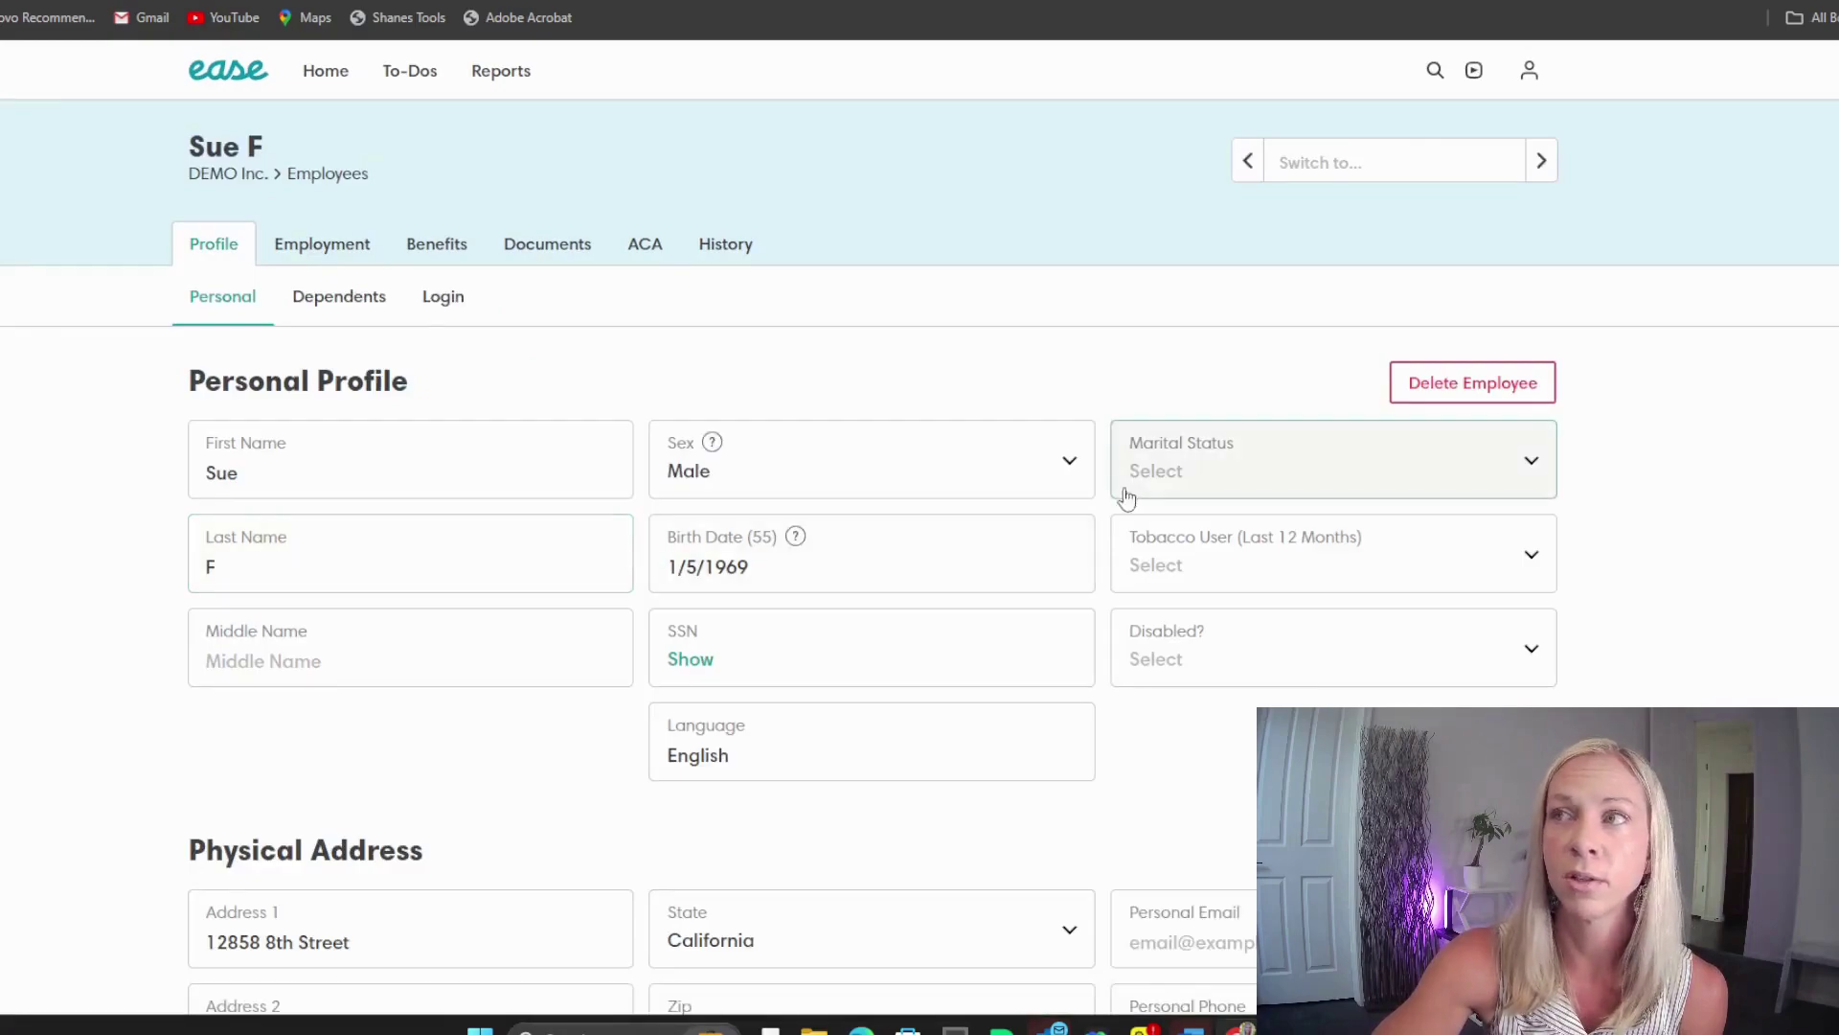
pyautogui.click(360, 251)
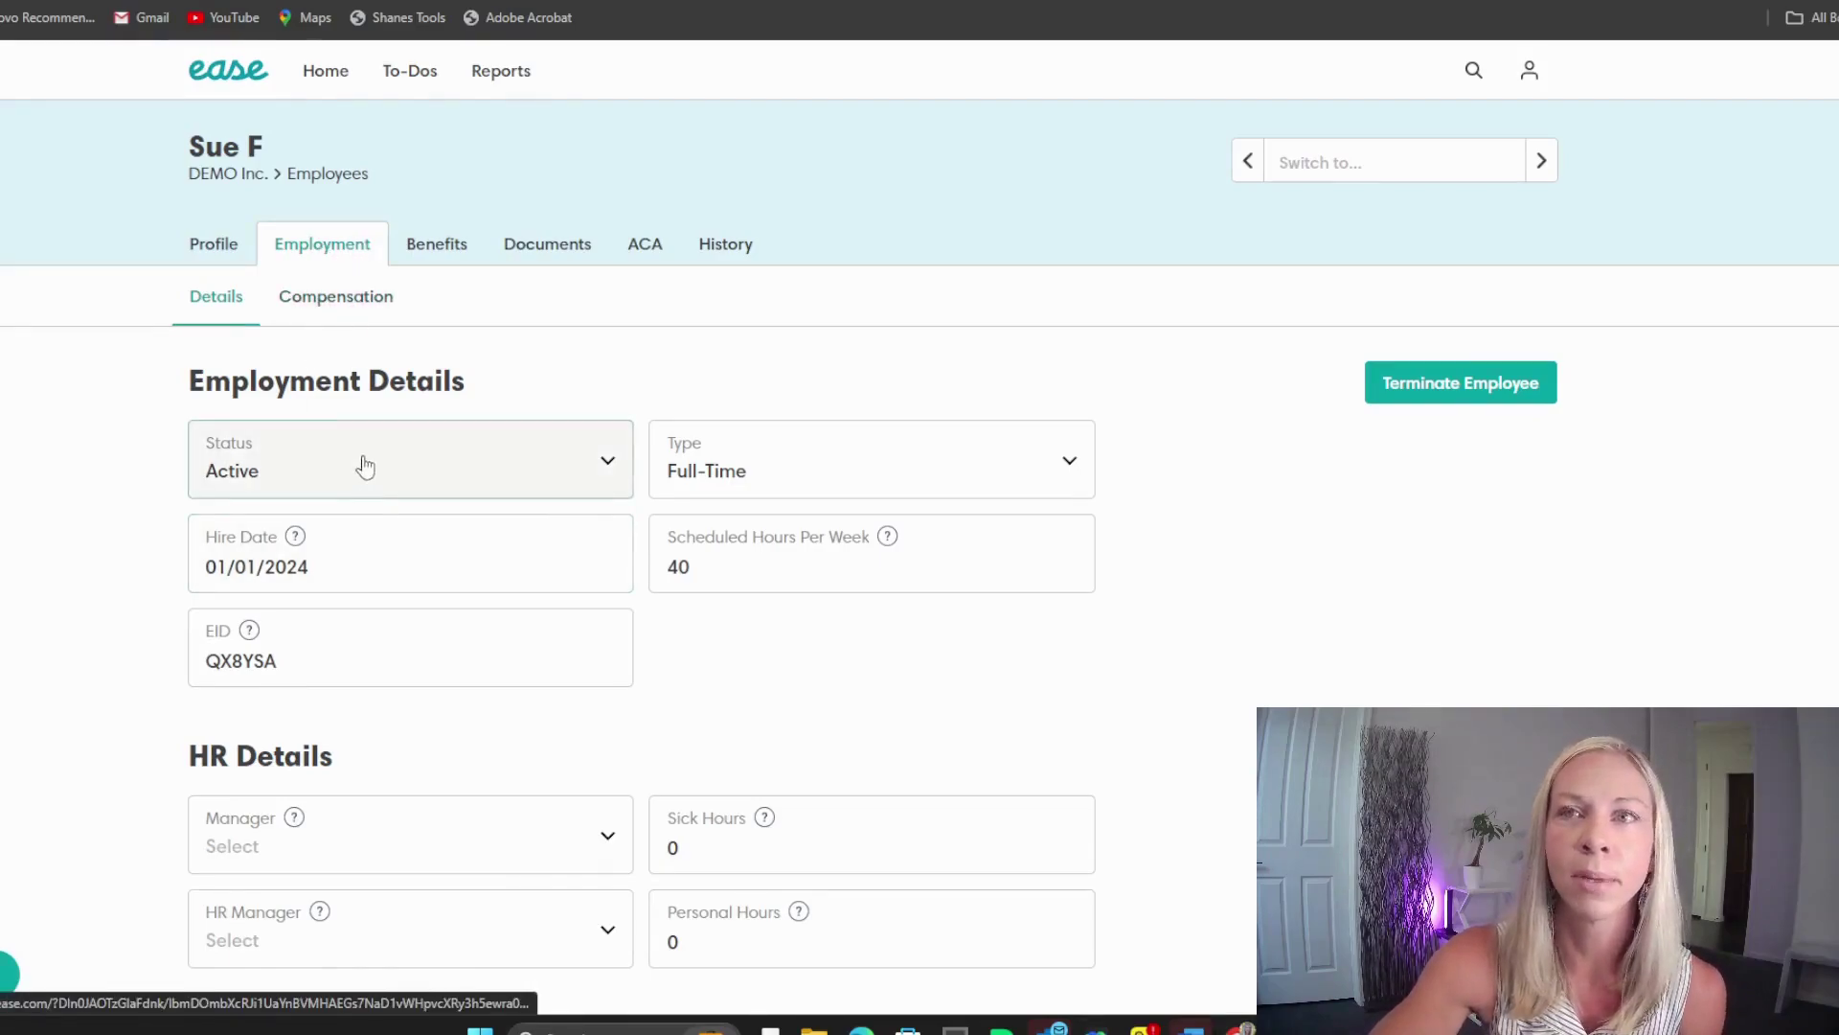
# Step: Terminate the employee as Voluntary, dated 06/13/2024, with reason 'New job with competitor'
pyautogui.click(1413, 388)
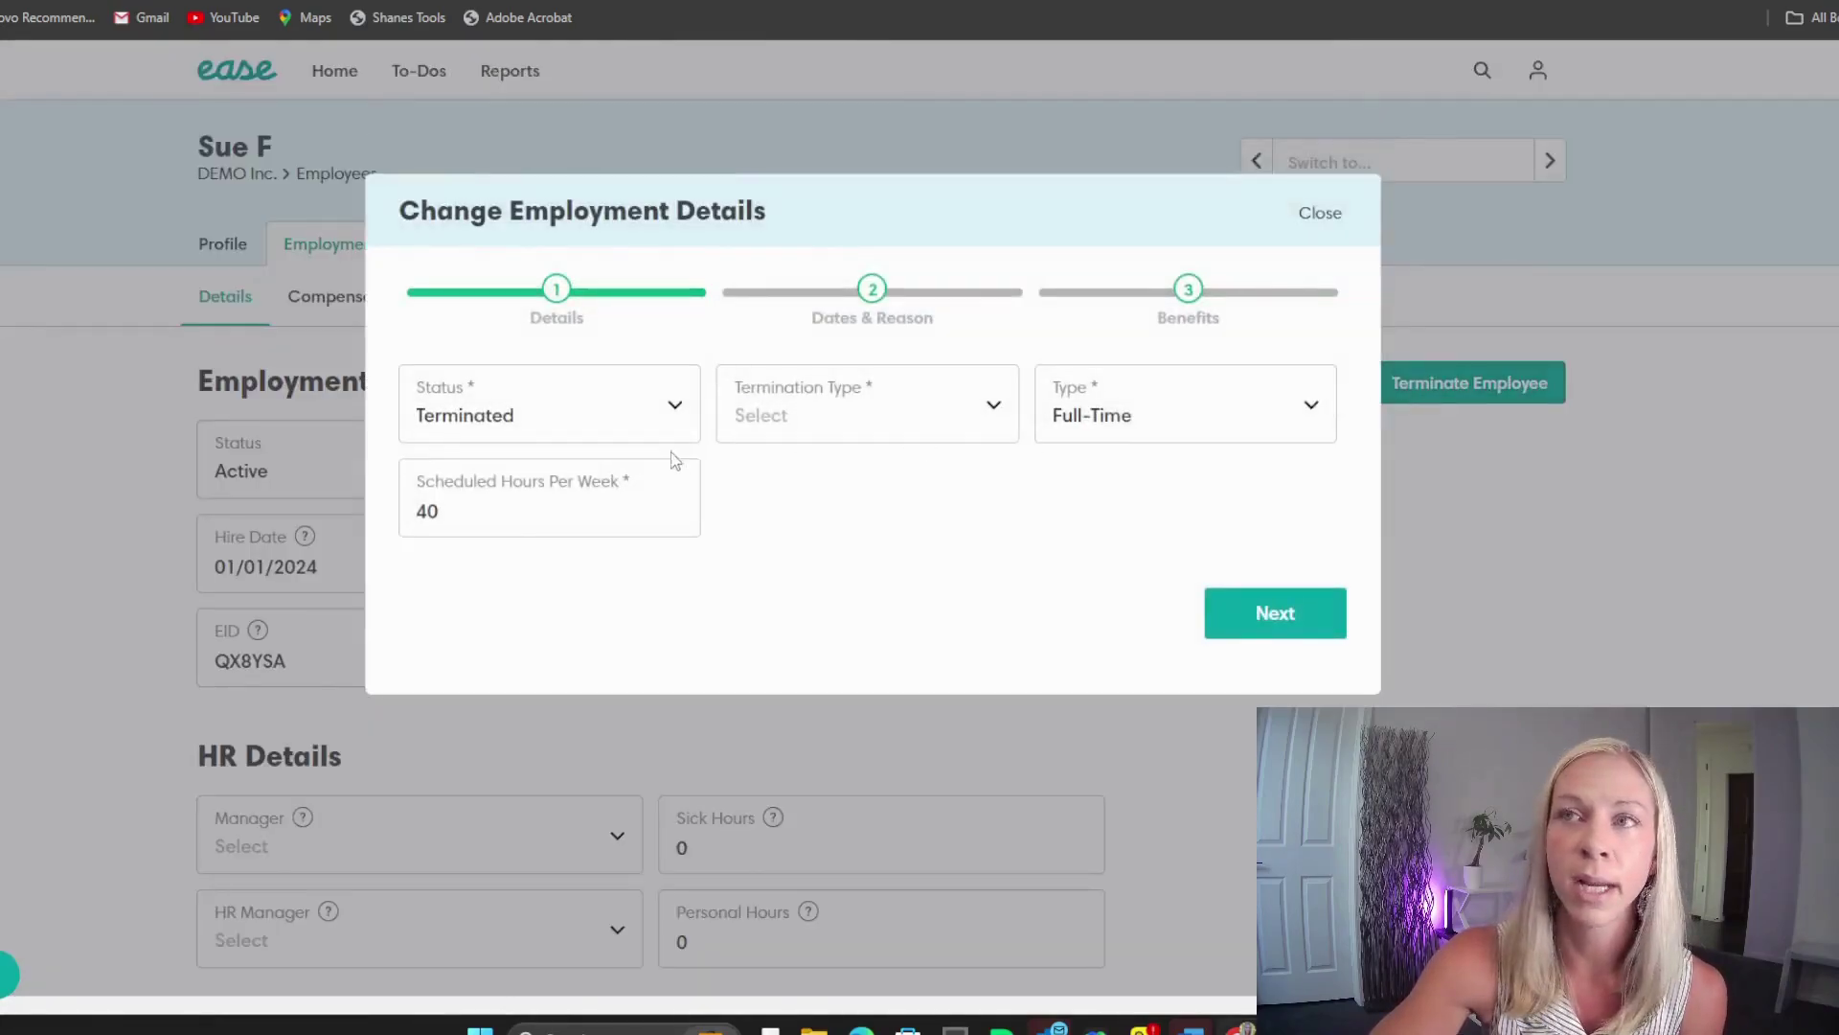
pyautogui.click(805, 434)
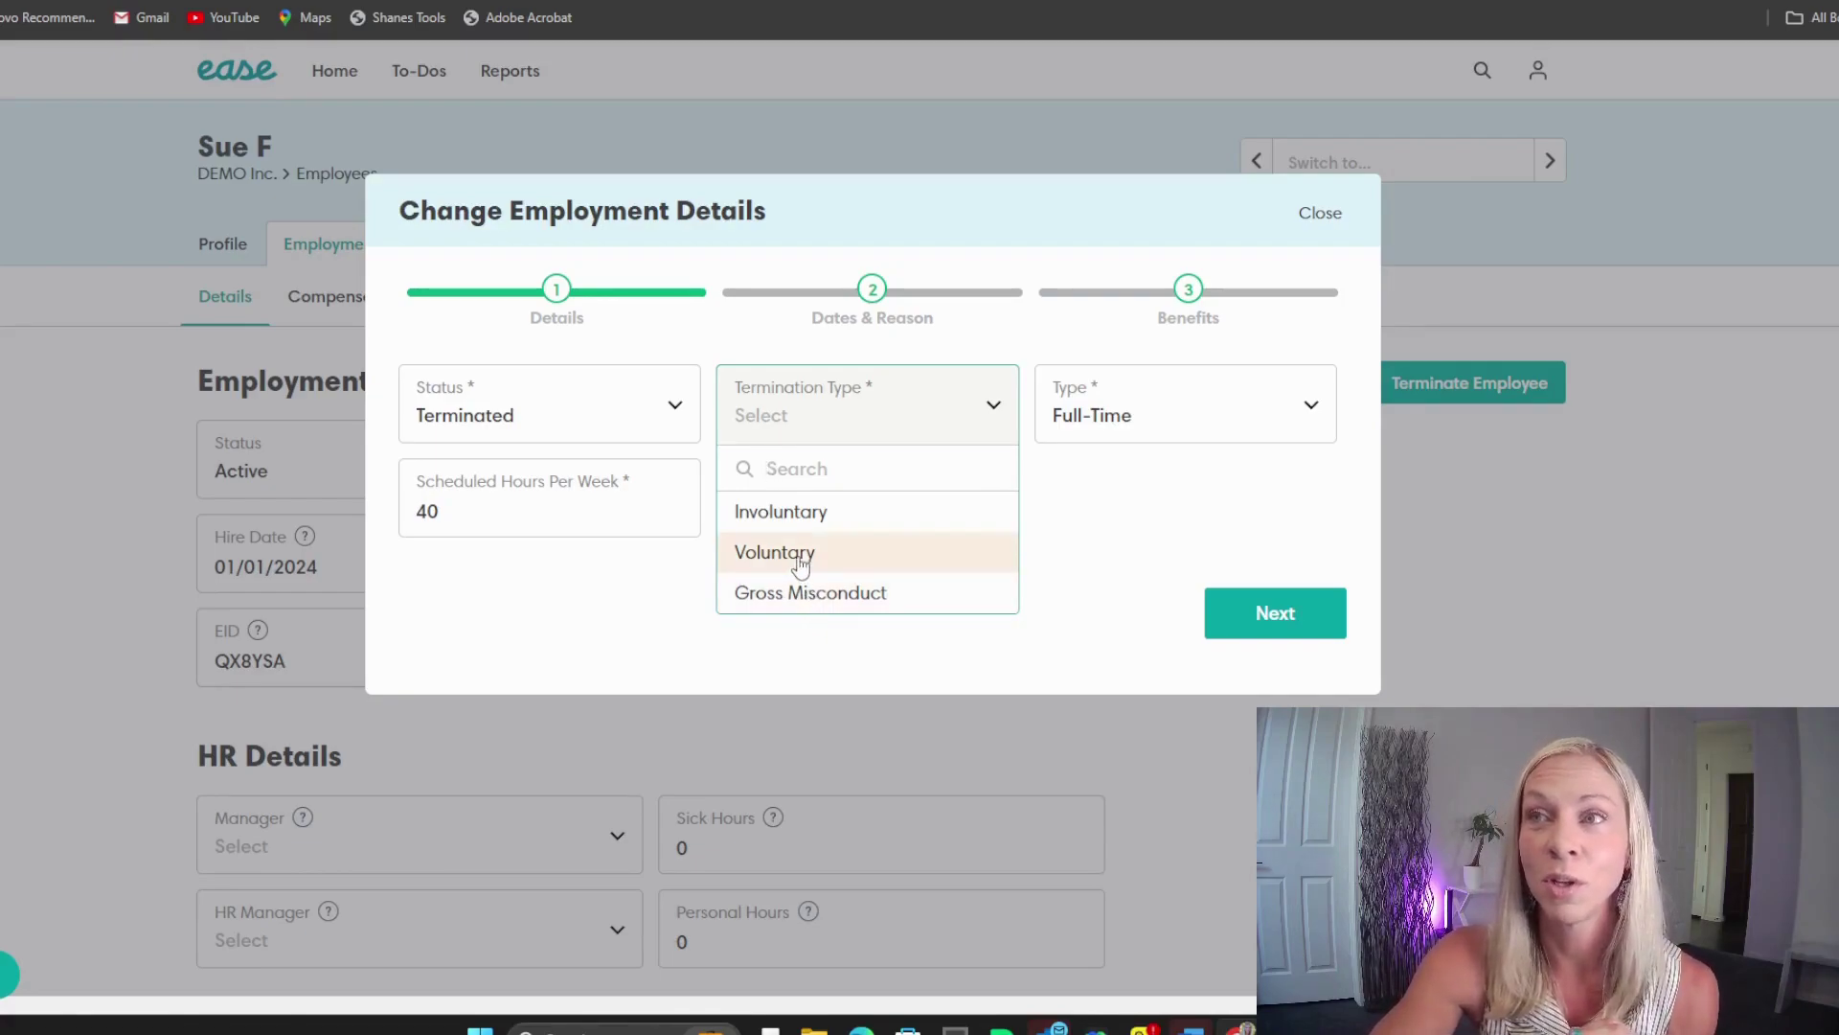
pyautogui.click(801, 553)
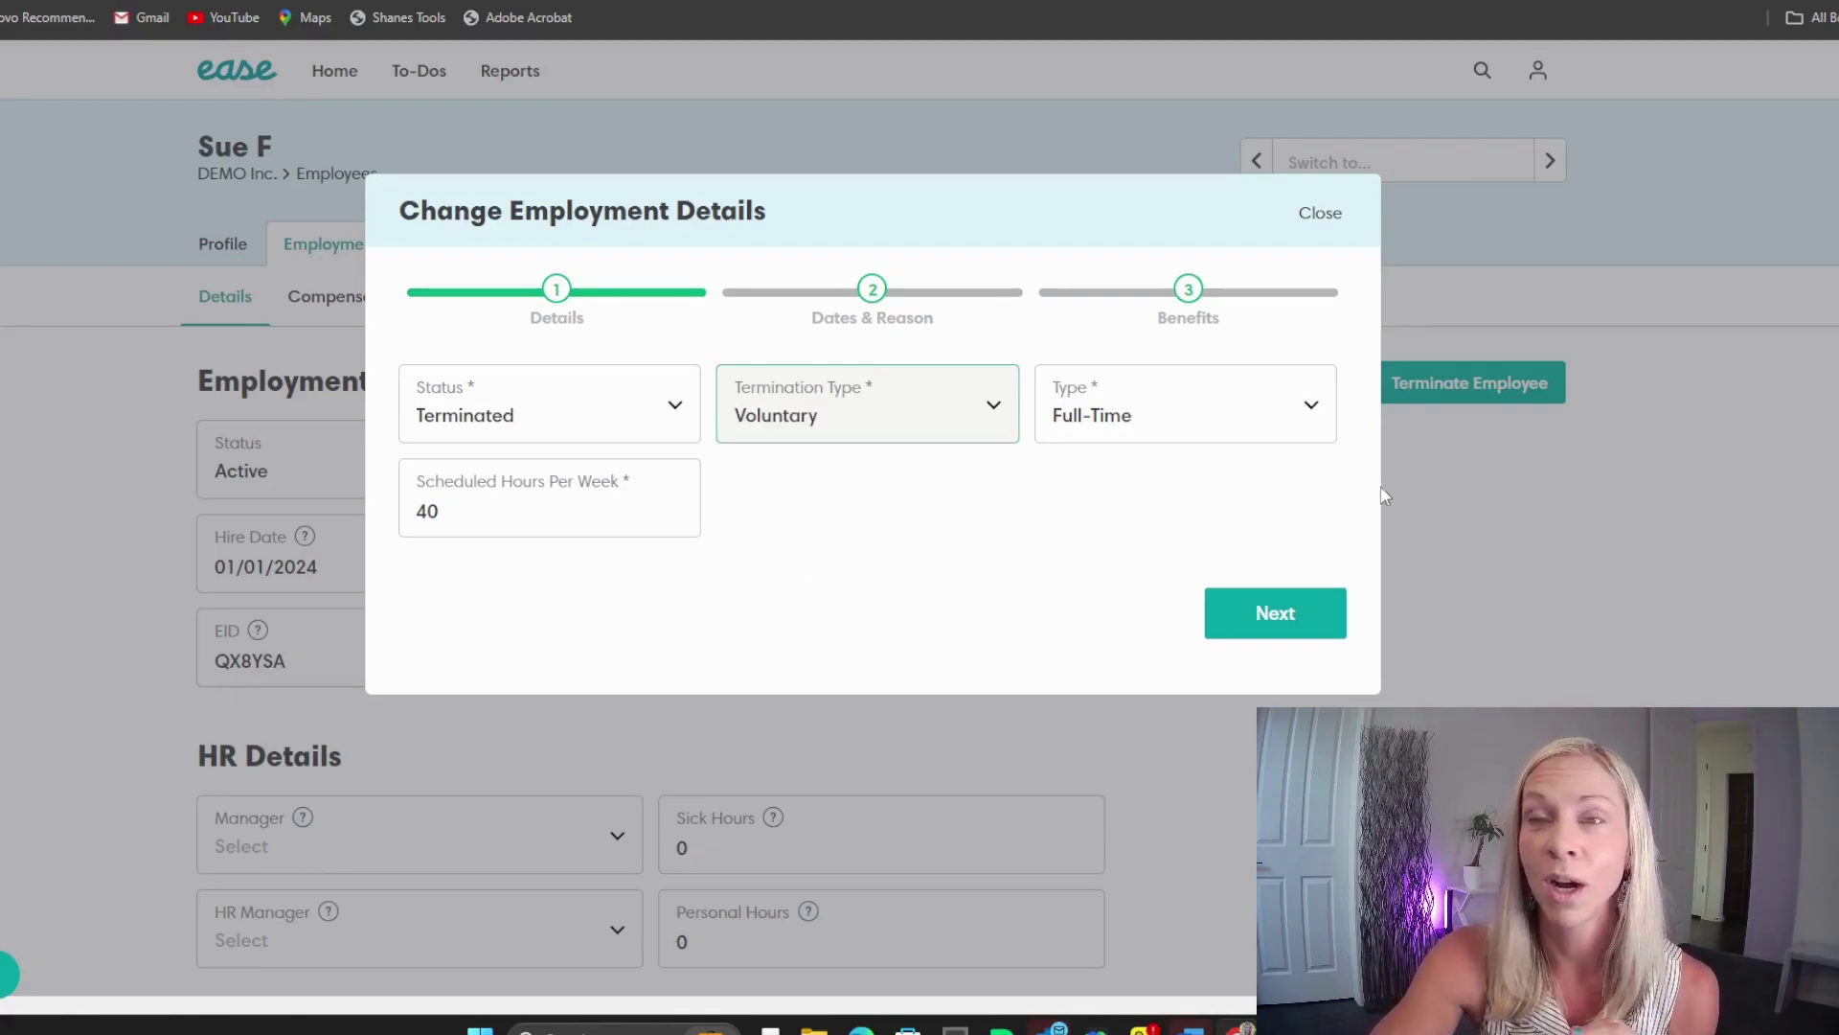
pyautogui.click(1256, 613)
pyautogui.click(508, 419)
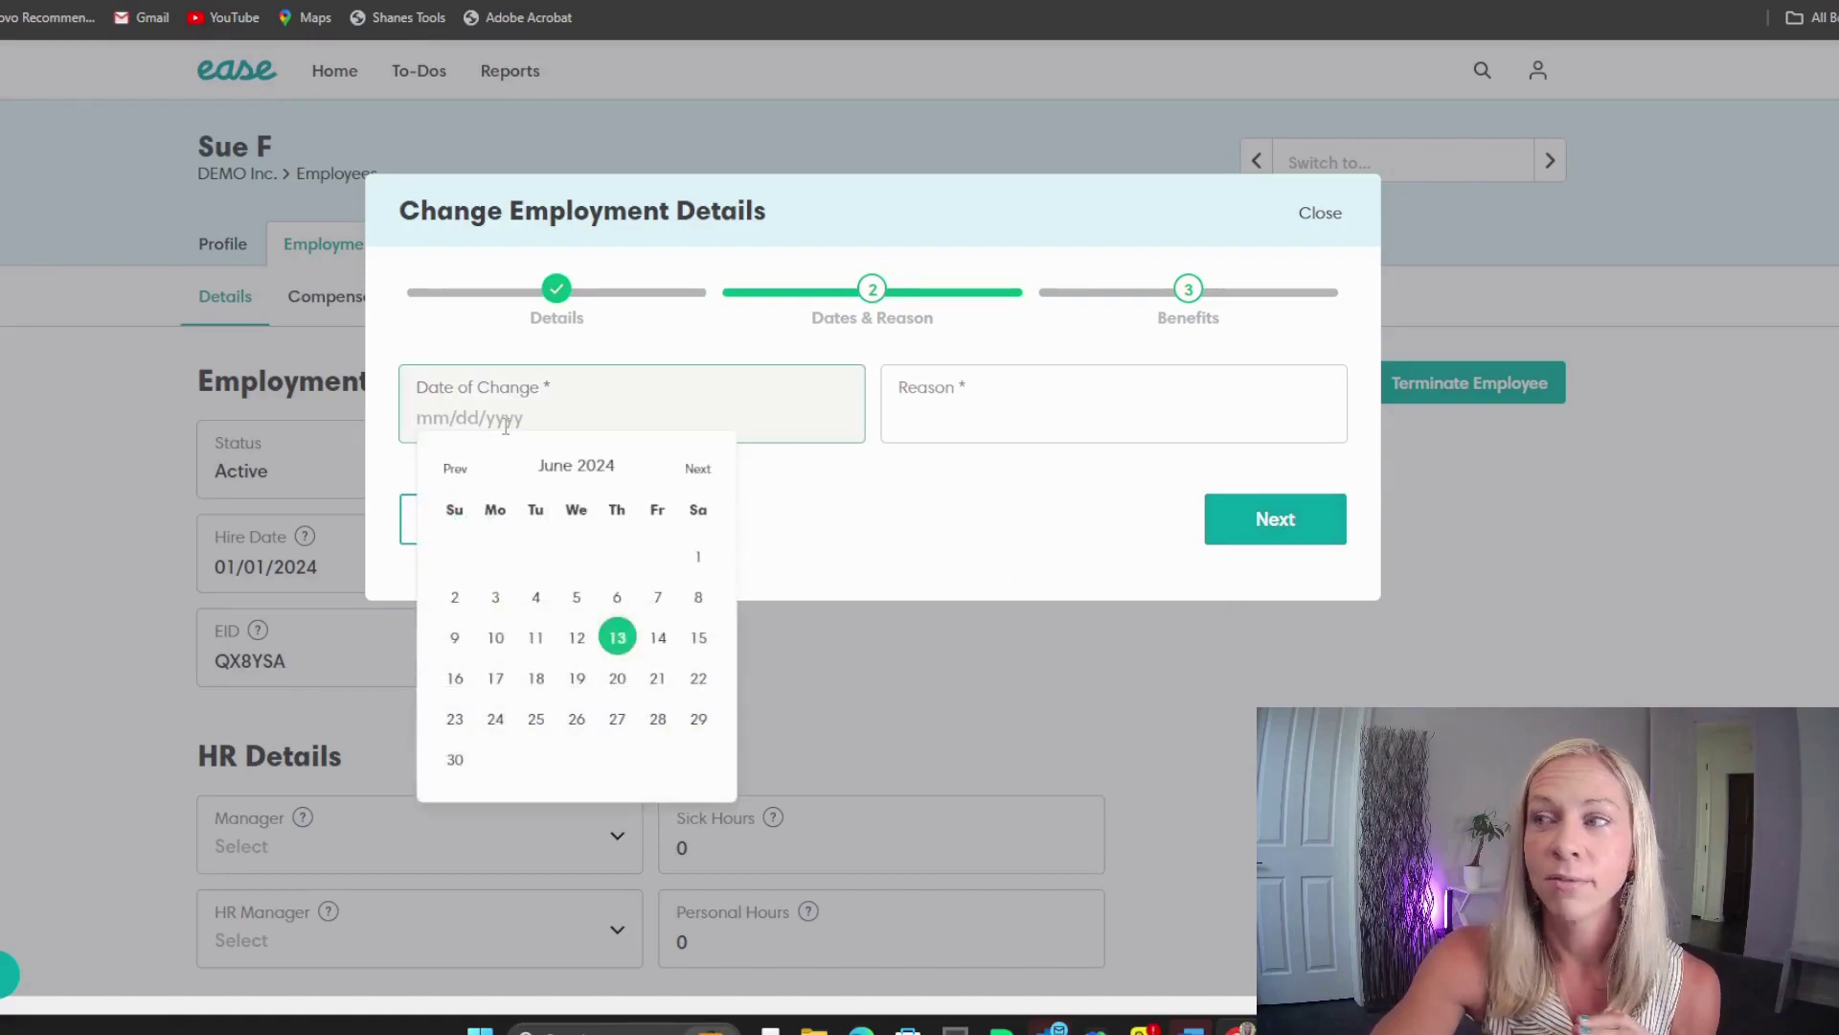
pyautogui.write('06/')
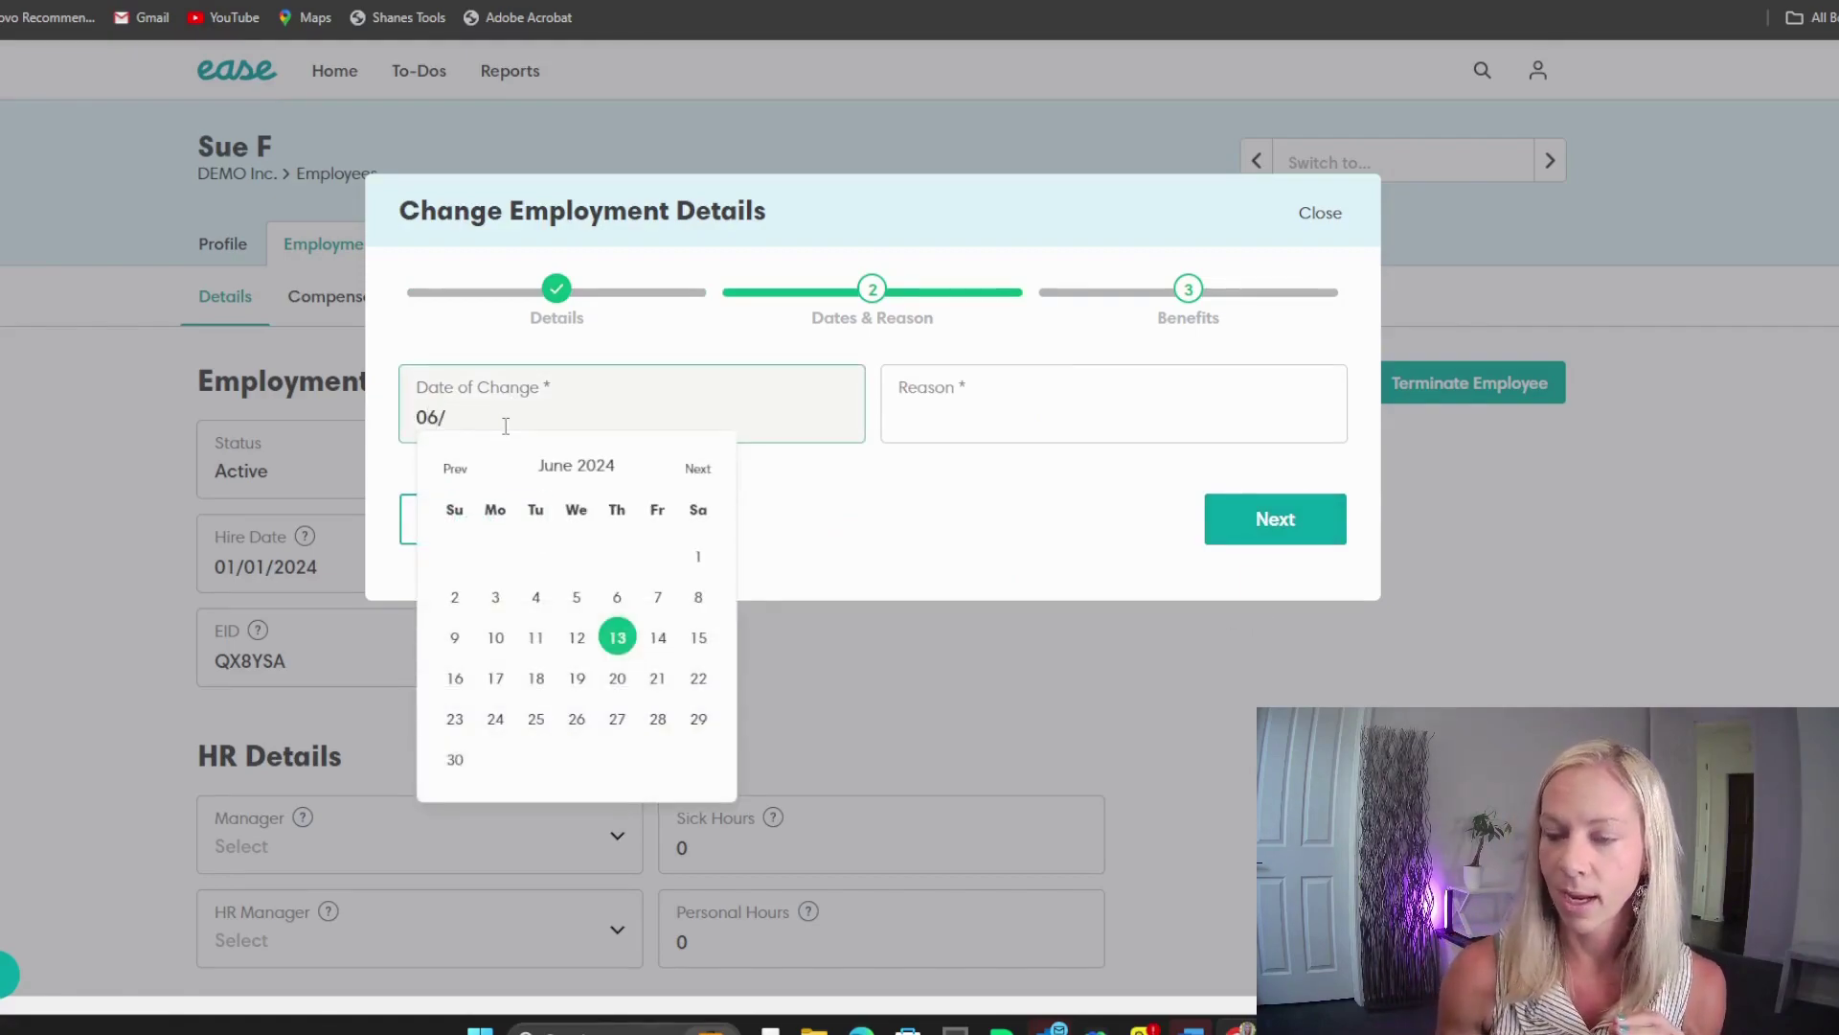
pyautogui.write('13/2024')
pyautogui.press('Tab')
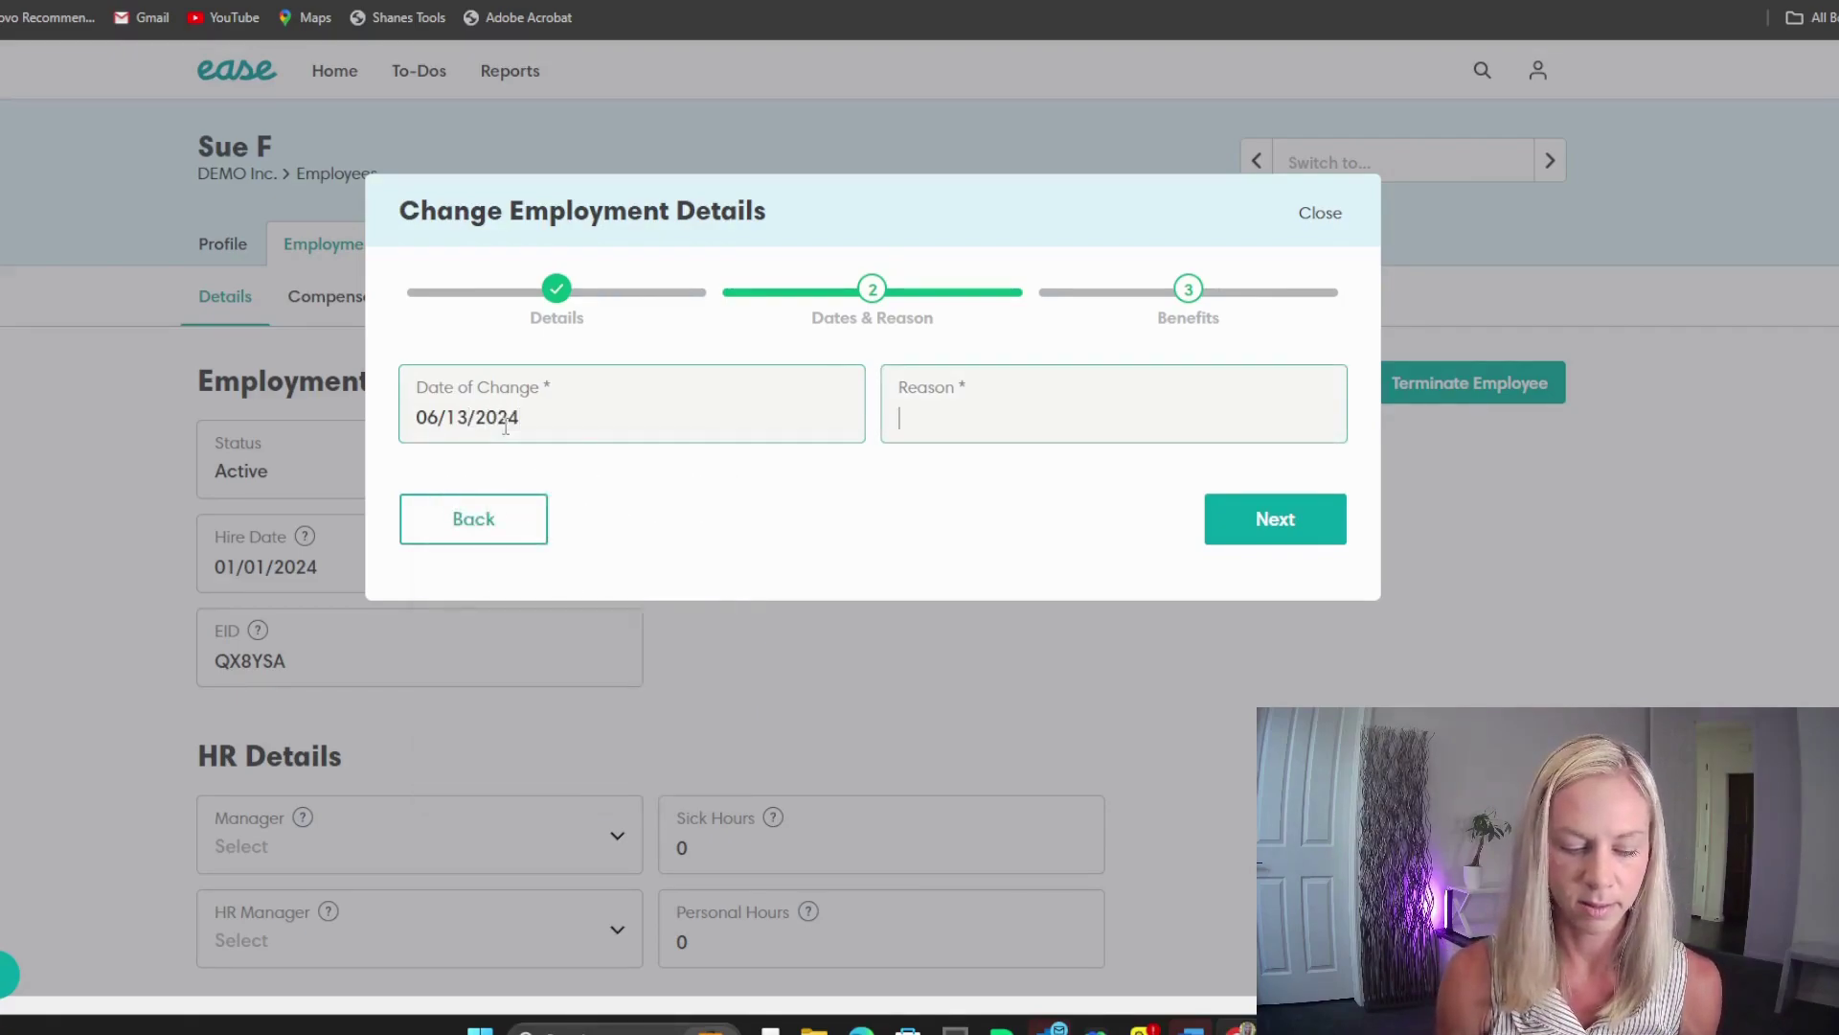
pyautogui.write('Ne')
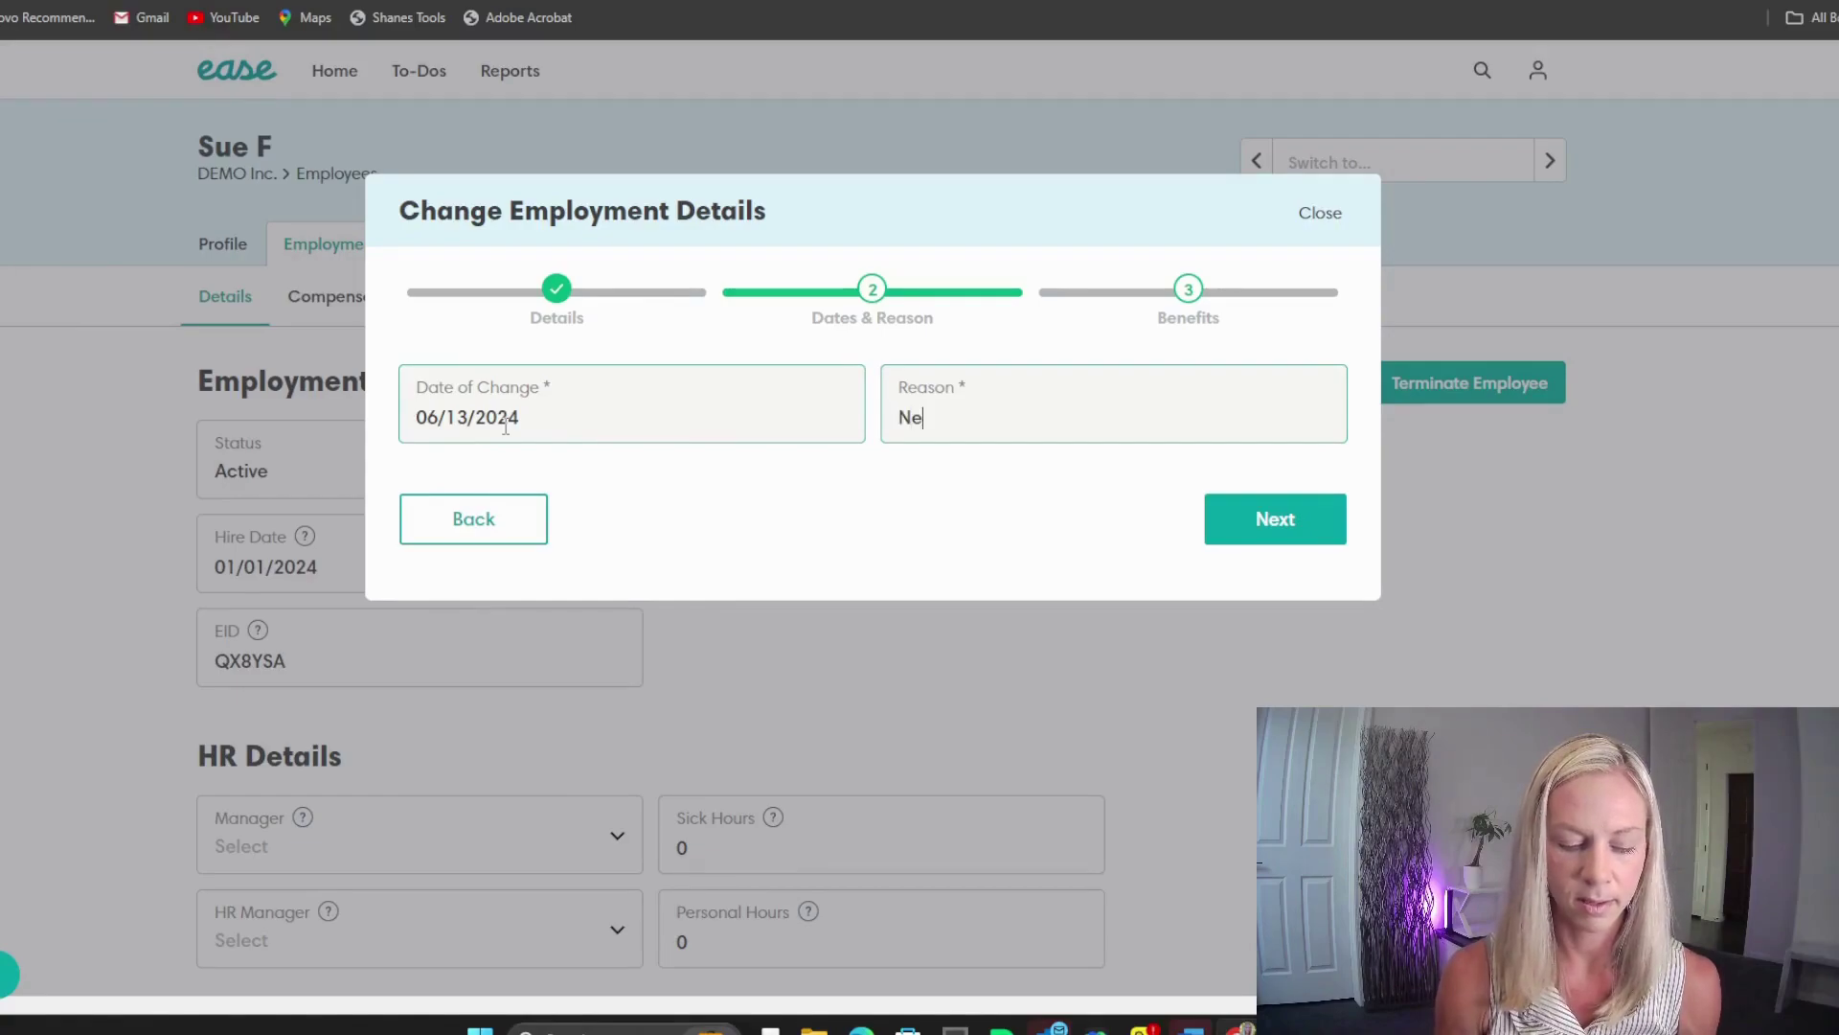
pyautogui.write('w job with competitor')
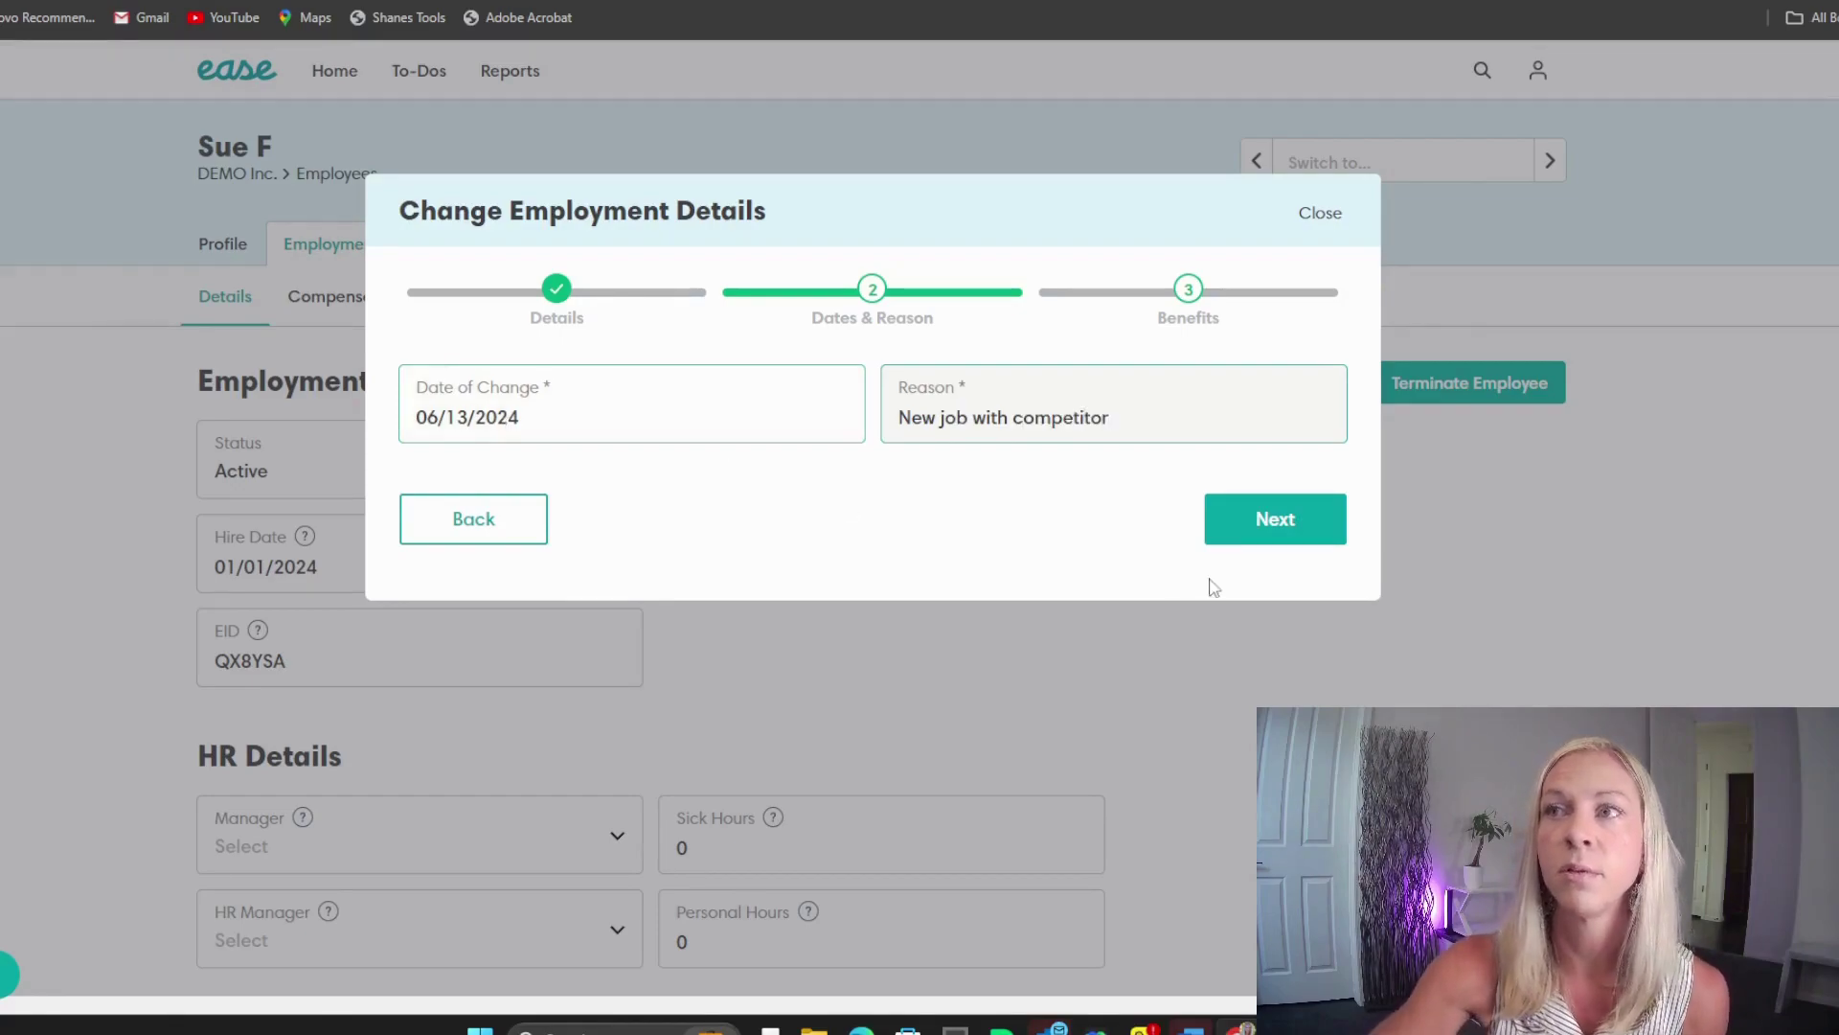
pyautogui.click(1303, 521)
# Step: Save the termination and list employees of every status
pyautogui.click(1295, 532)
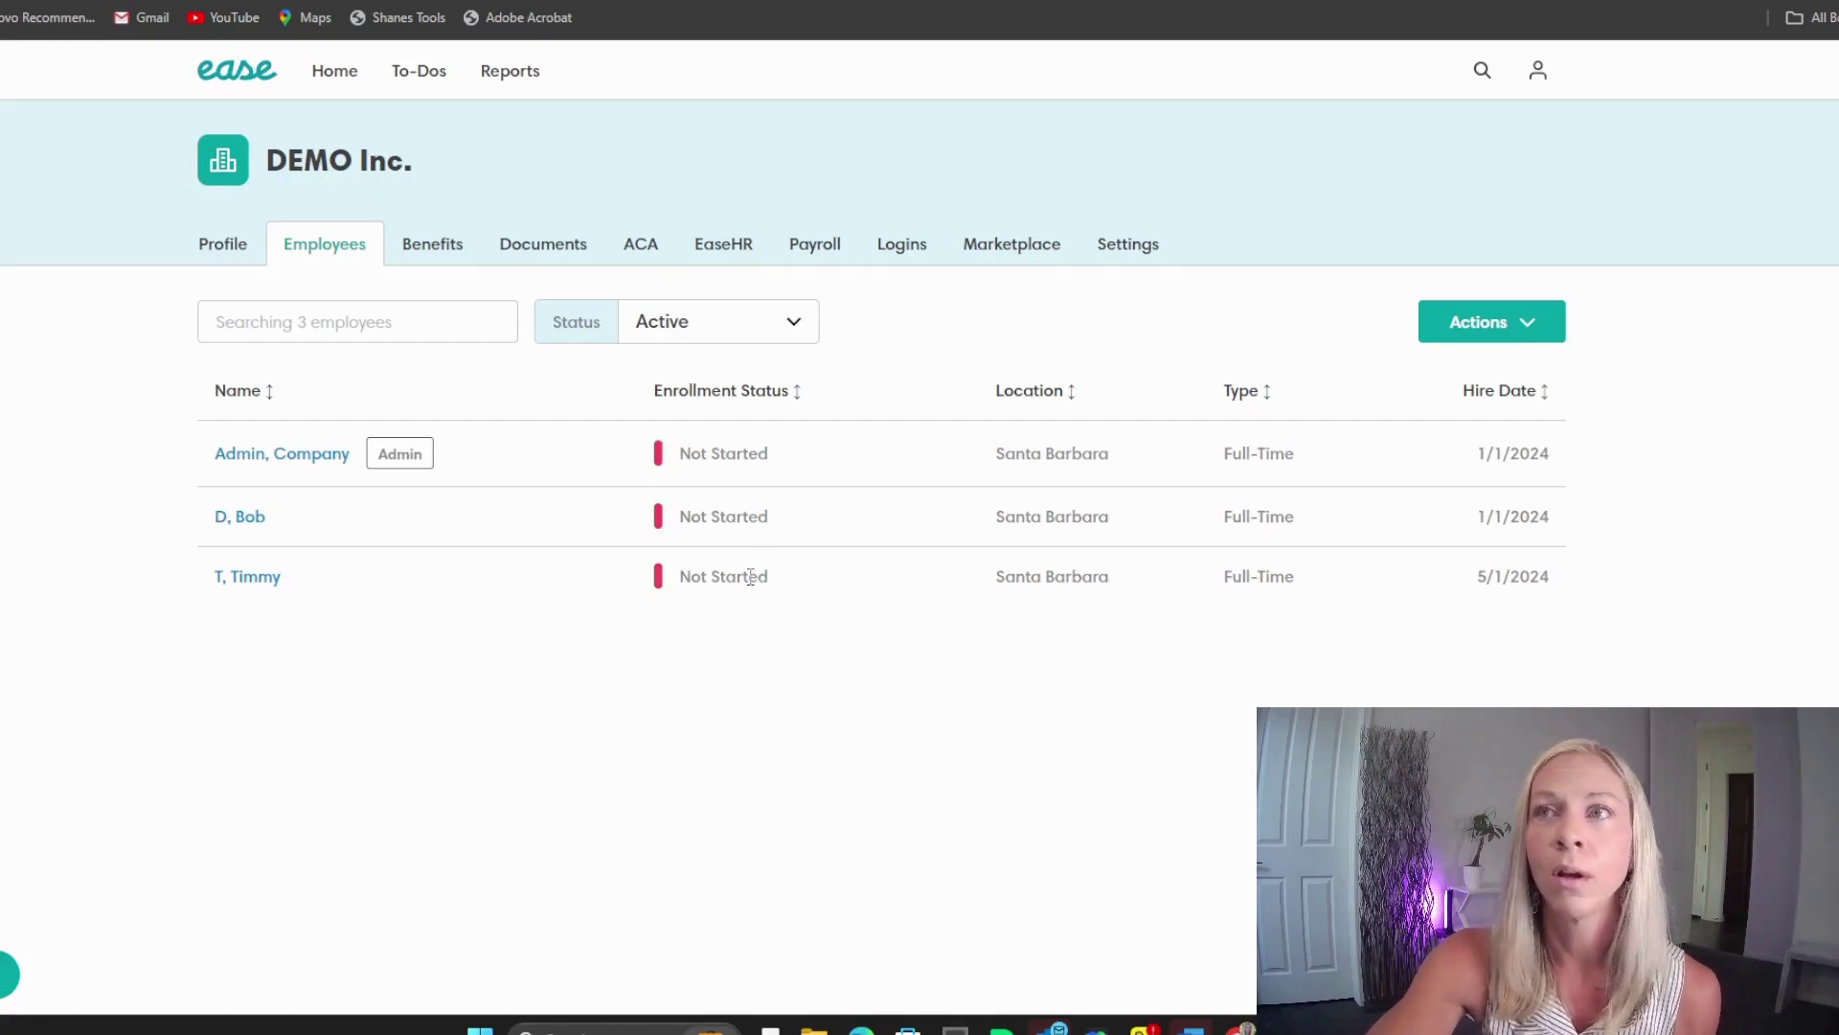
pyautogui.click(803, 326)
pyautogui.click(693, 365)
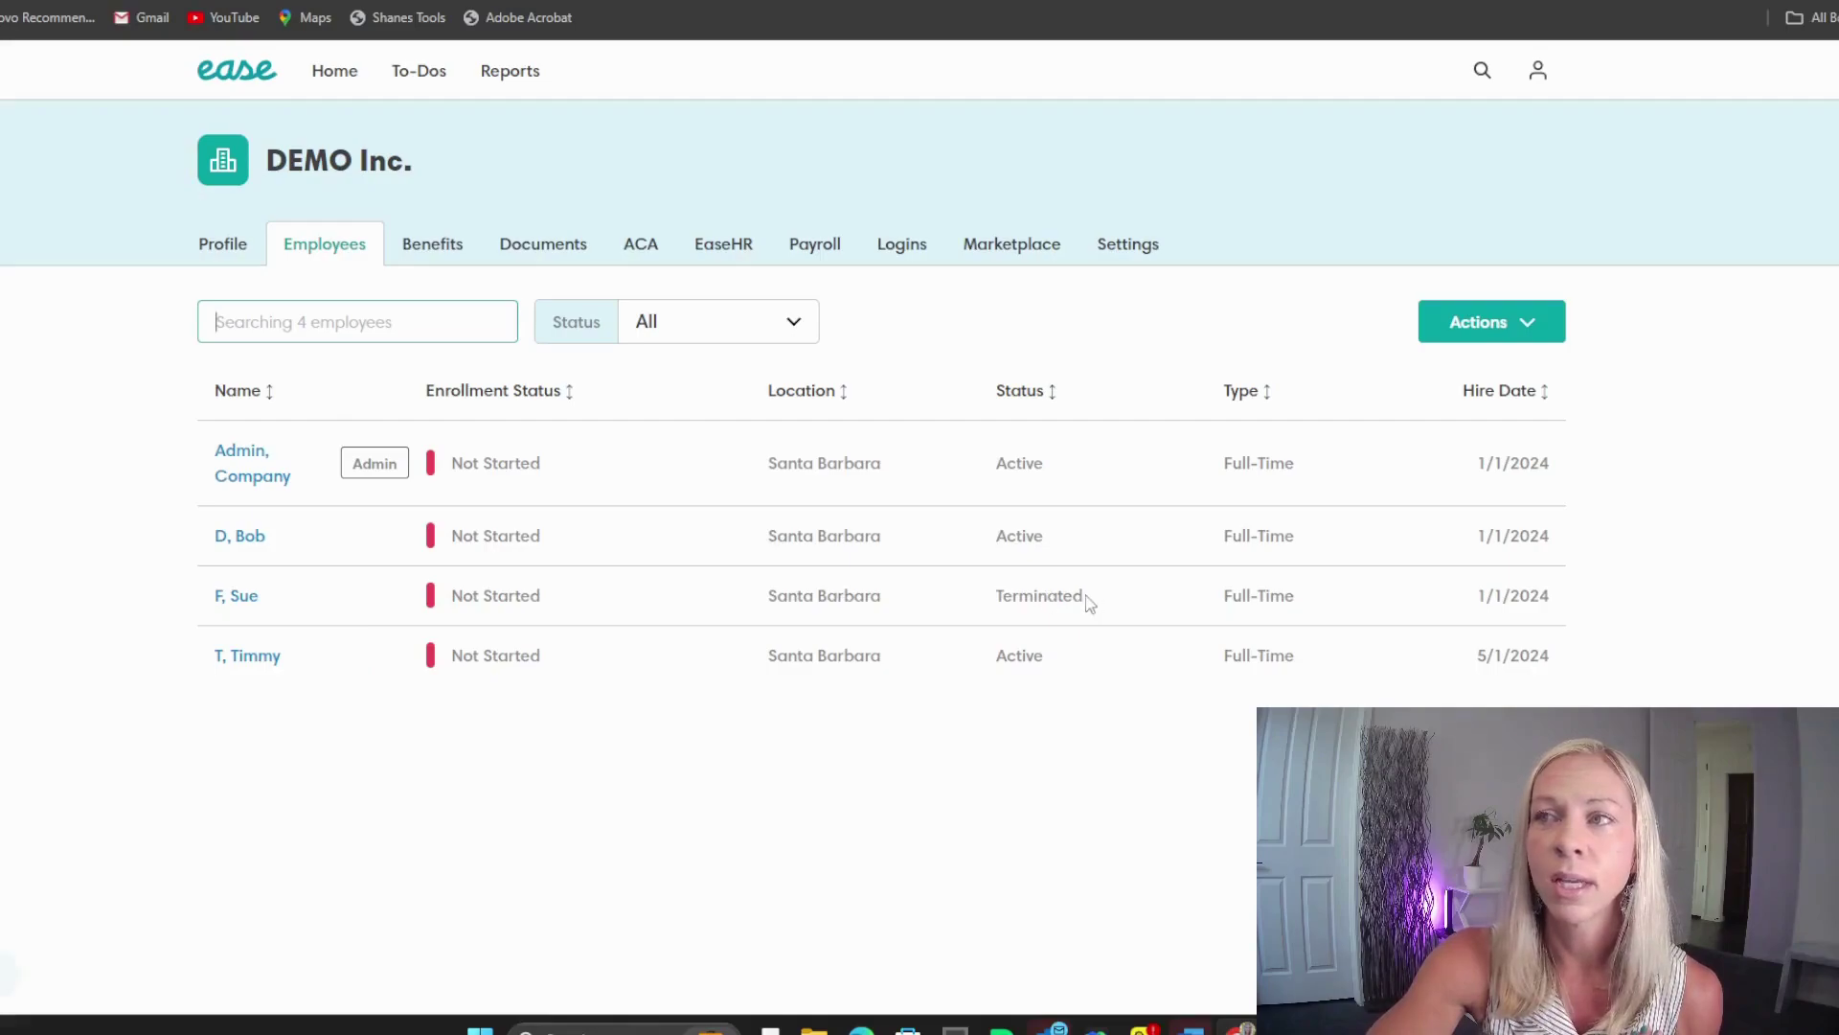
# Step: Filter the employee list to Terminated employees only
pyautogui.moveTo(1089, 602); pyautogui.dragTo(985, 608)
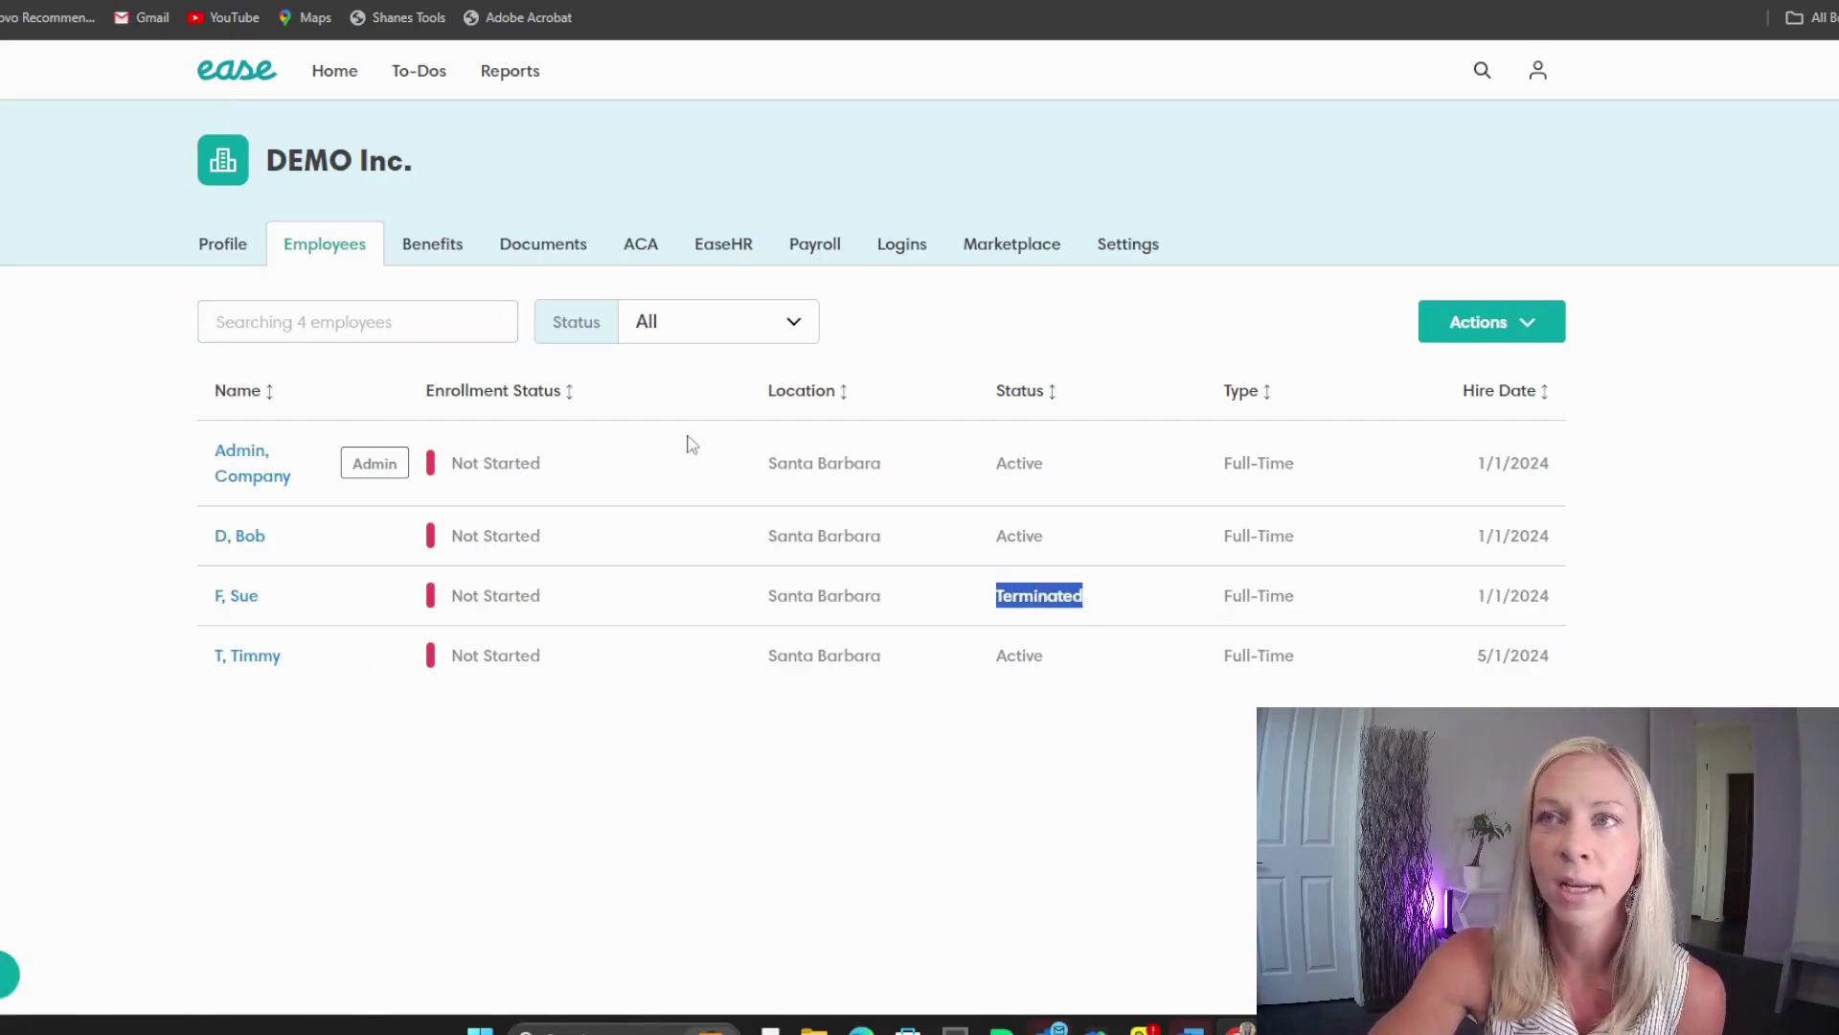
pyautogui.click(789, 336)
pyautogui.click(678, 445)
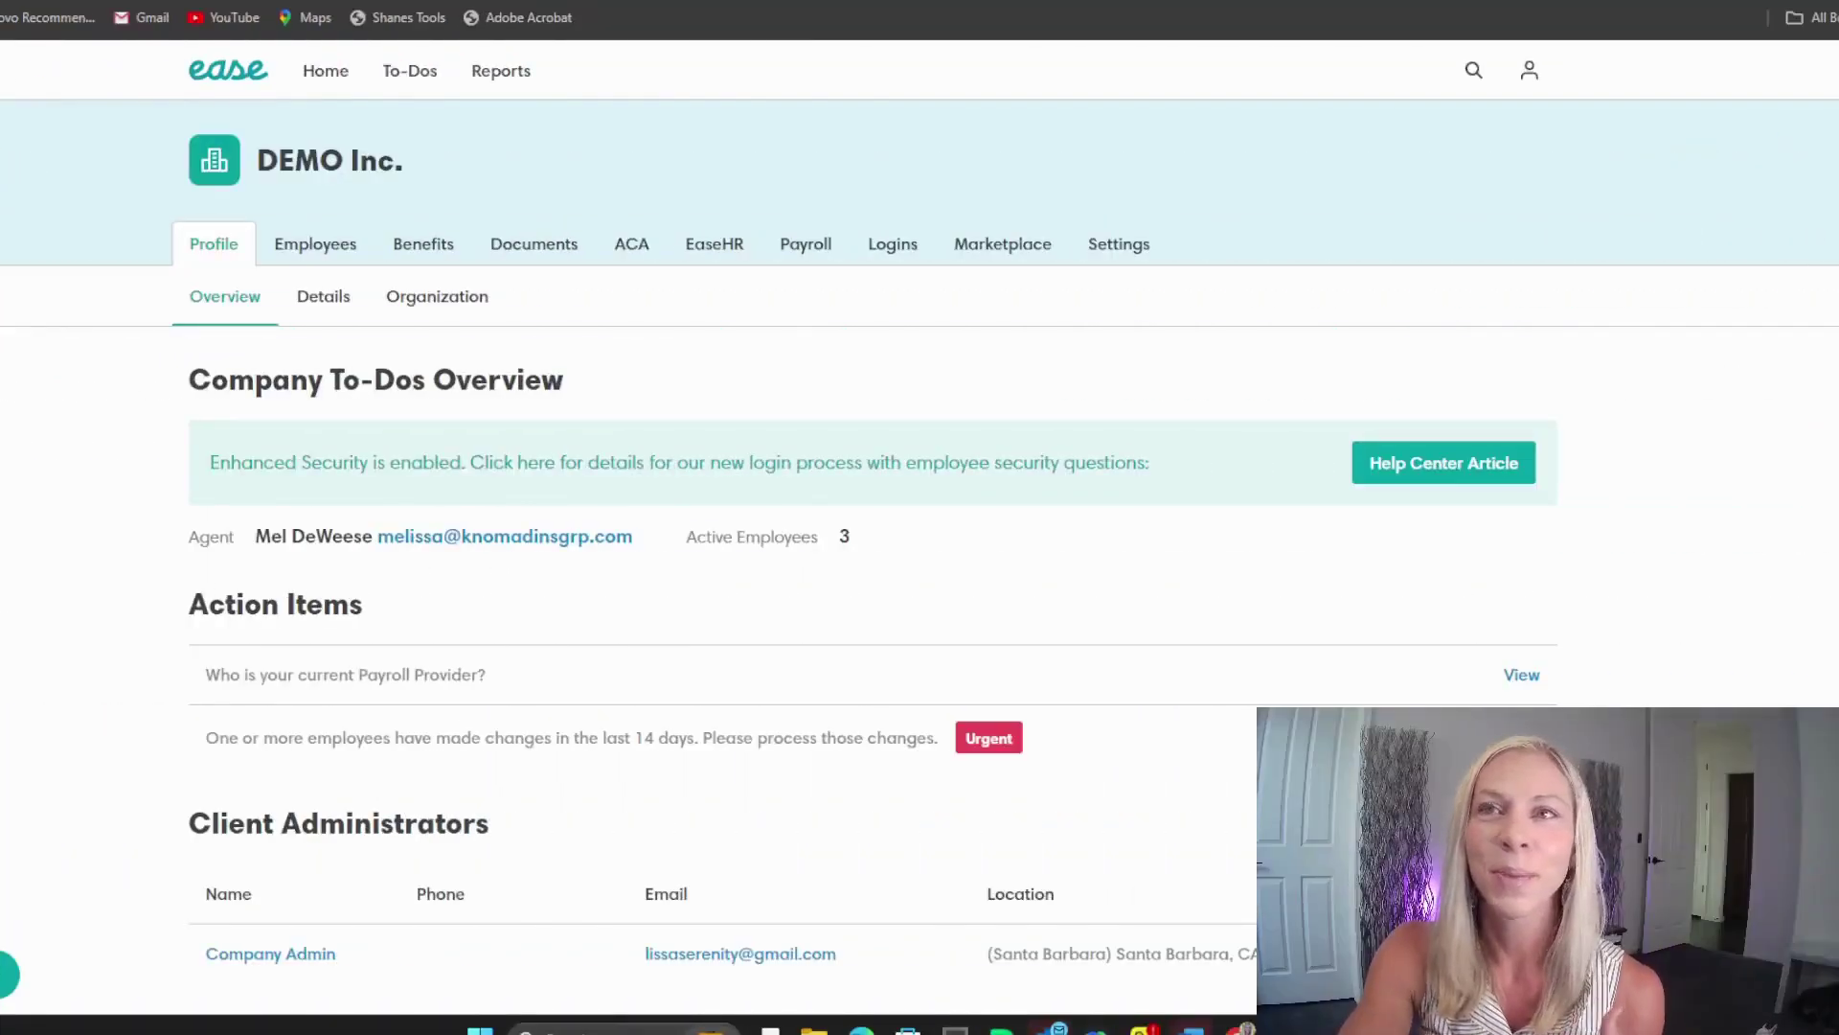
# Step: Show the company's plans: Bronze, Gold and Silver PPO, Dental, Vision and Life Insurance
pyautogui.scroll(-1, 400, 522)
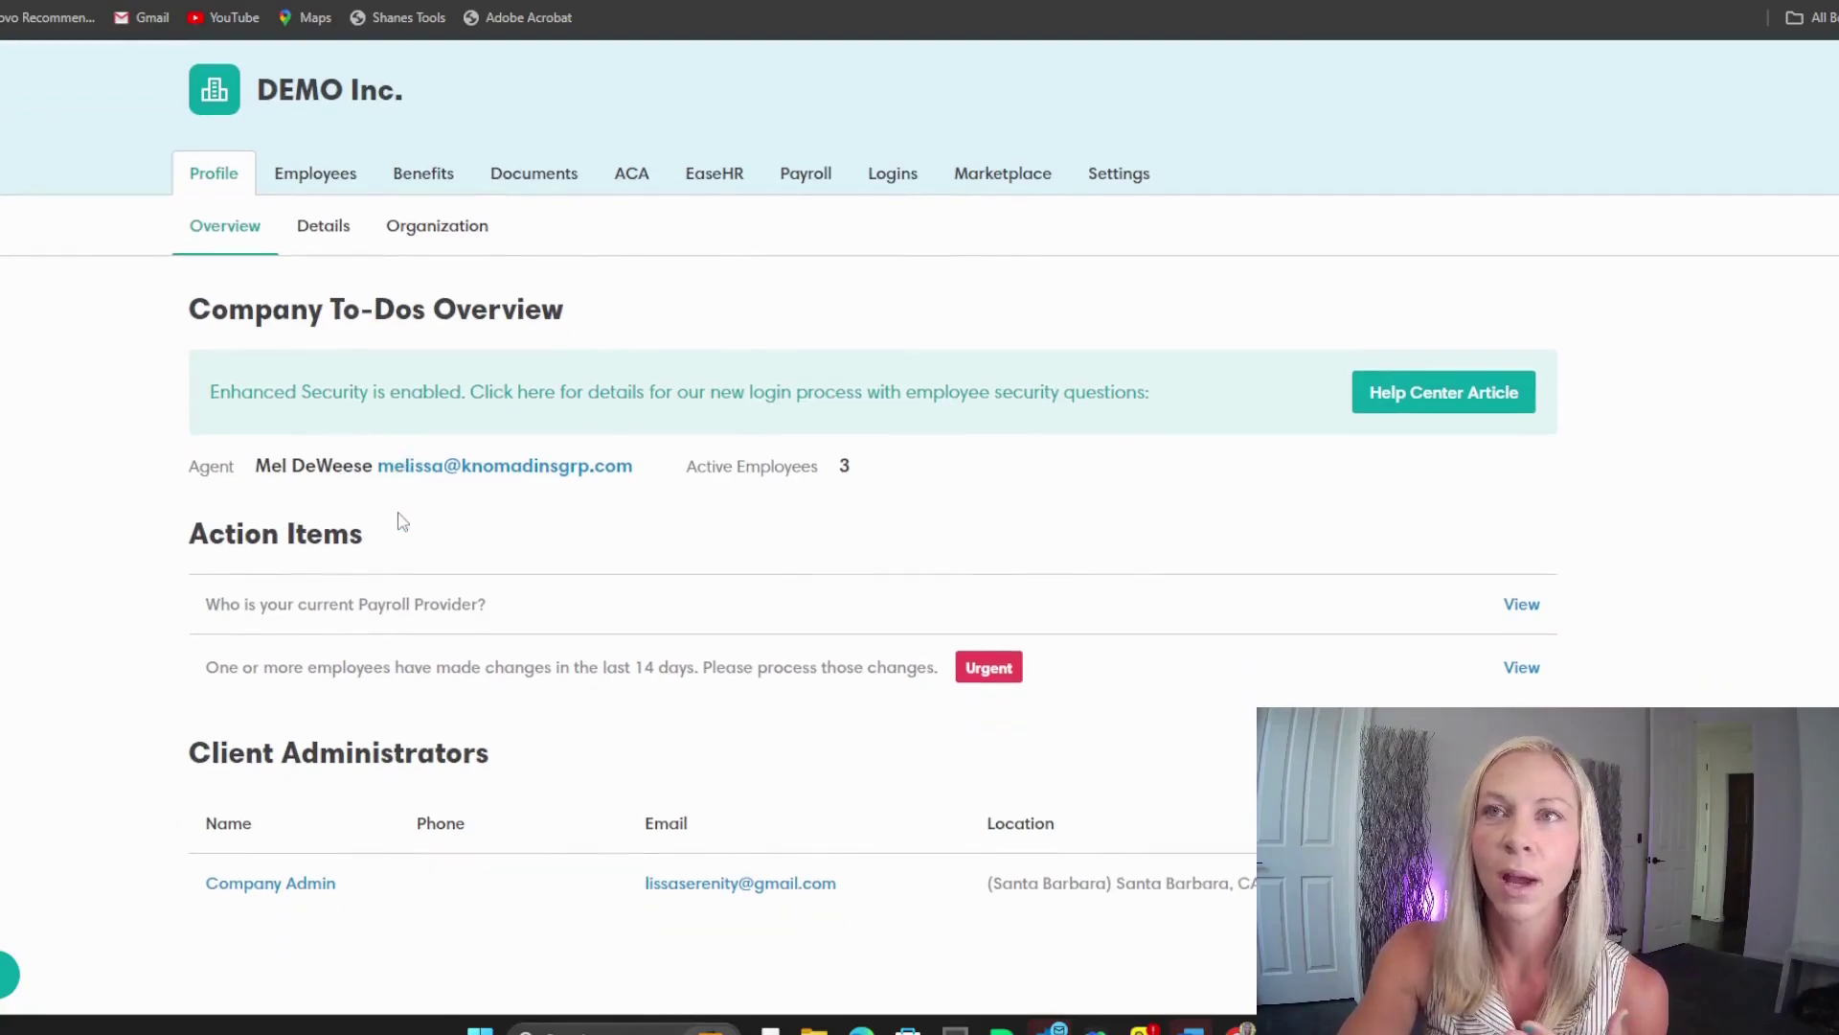
pyautogui.scroll(1, 483, 781)
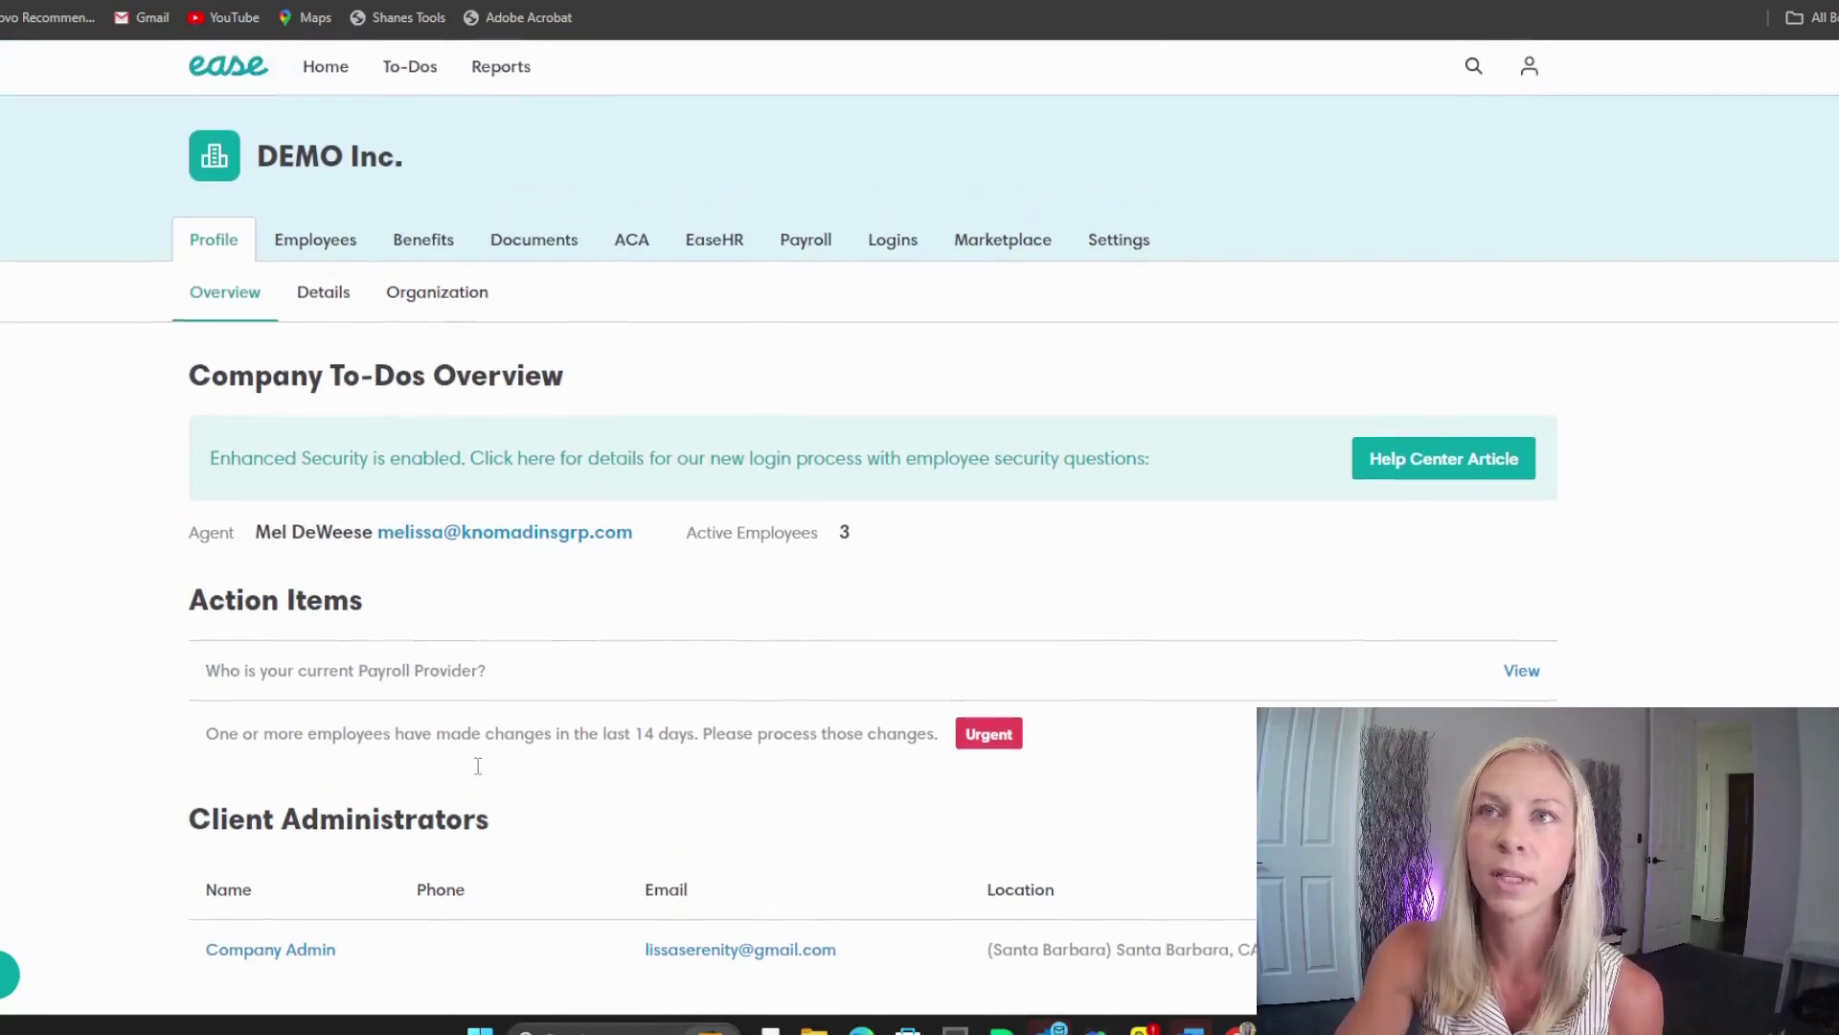
pyautogui.click(335, 247)
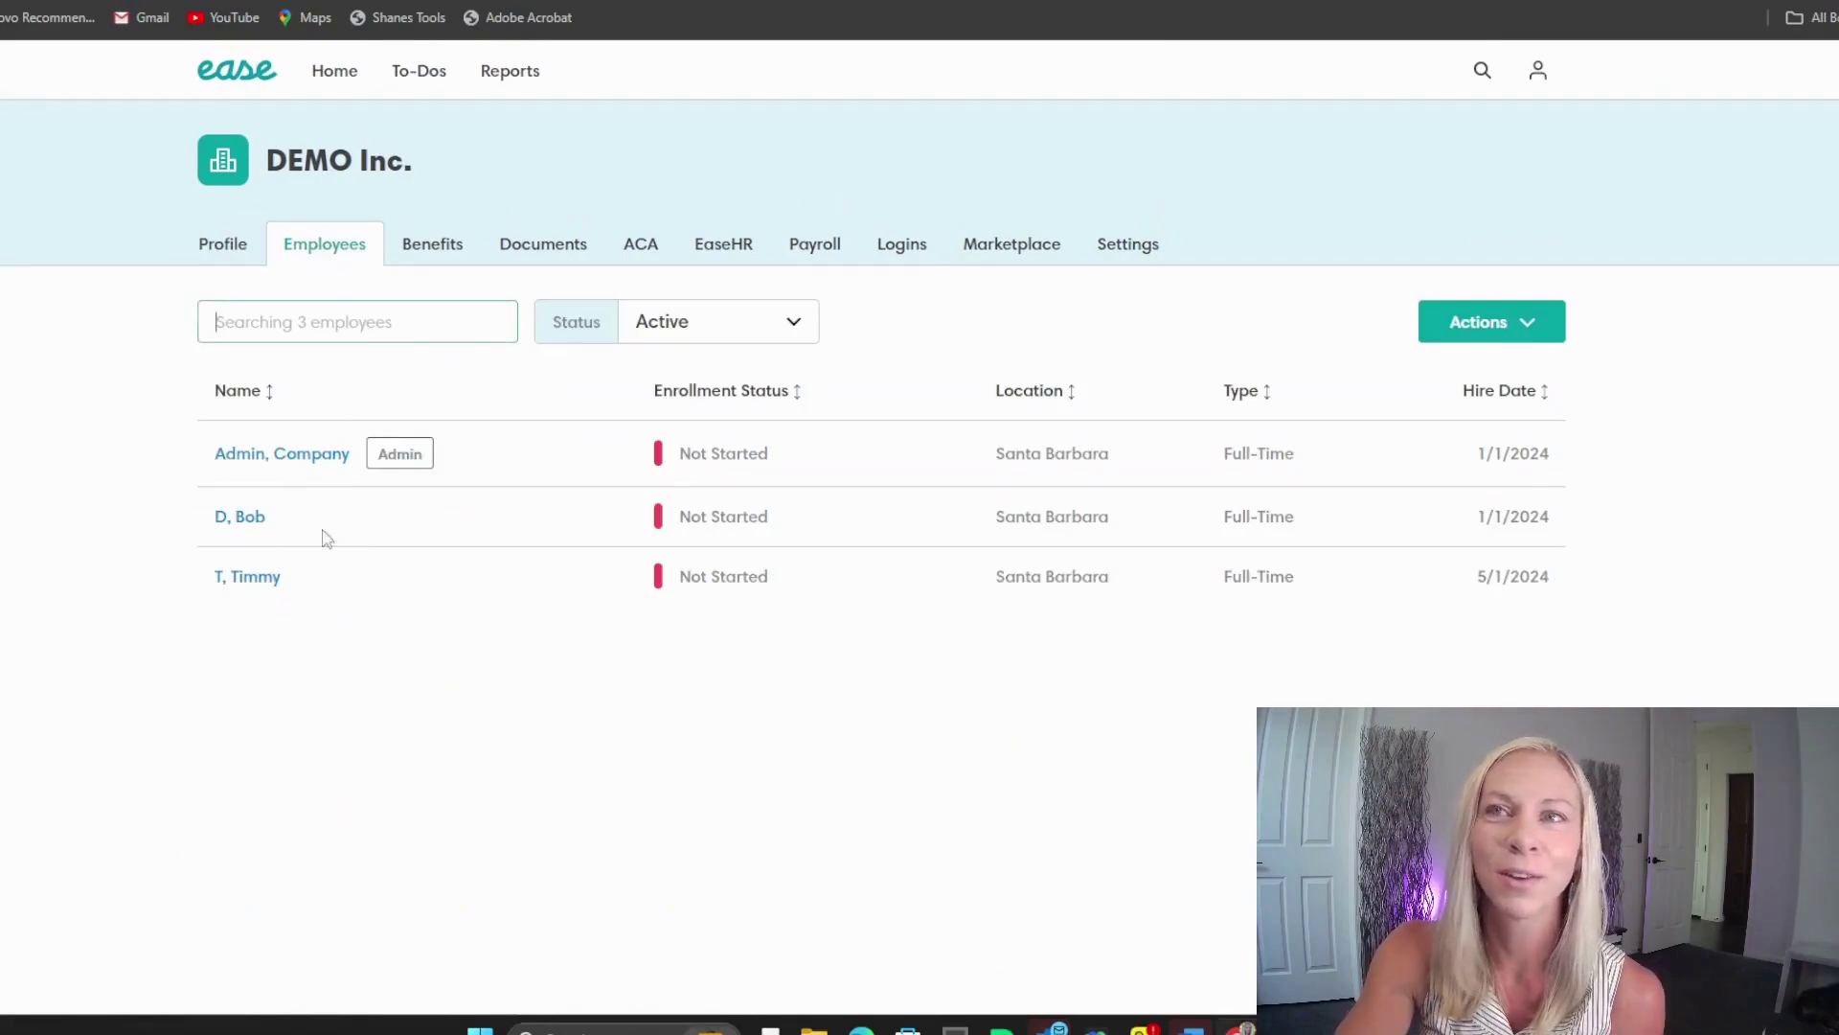
pyautogui.click(430, 251)
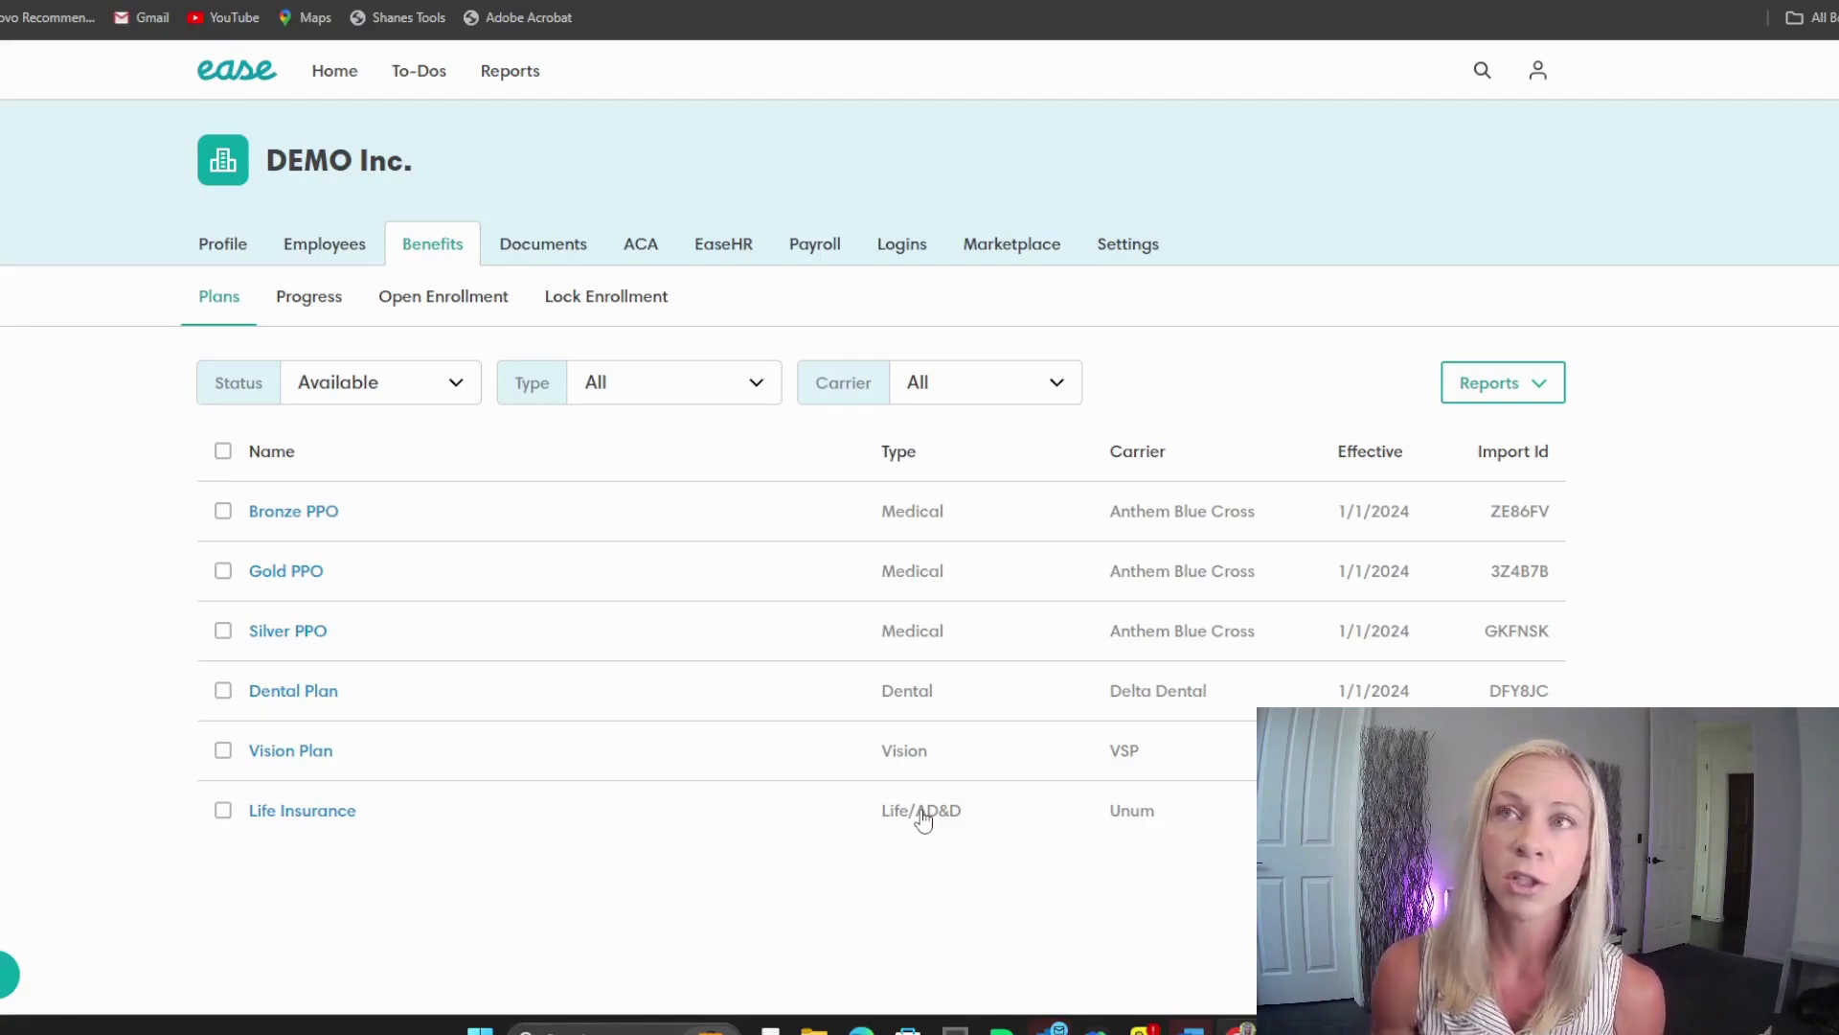
# Step: Browse the Documents, ACA, EaseHR and Payroll tabs, ending on the Logins page
pyautogui.click(523, 250)
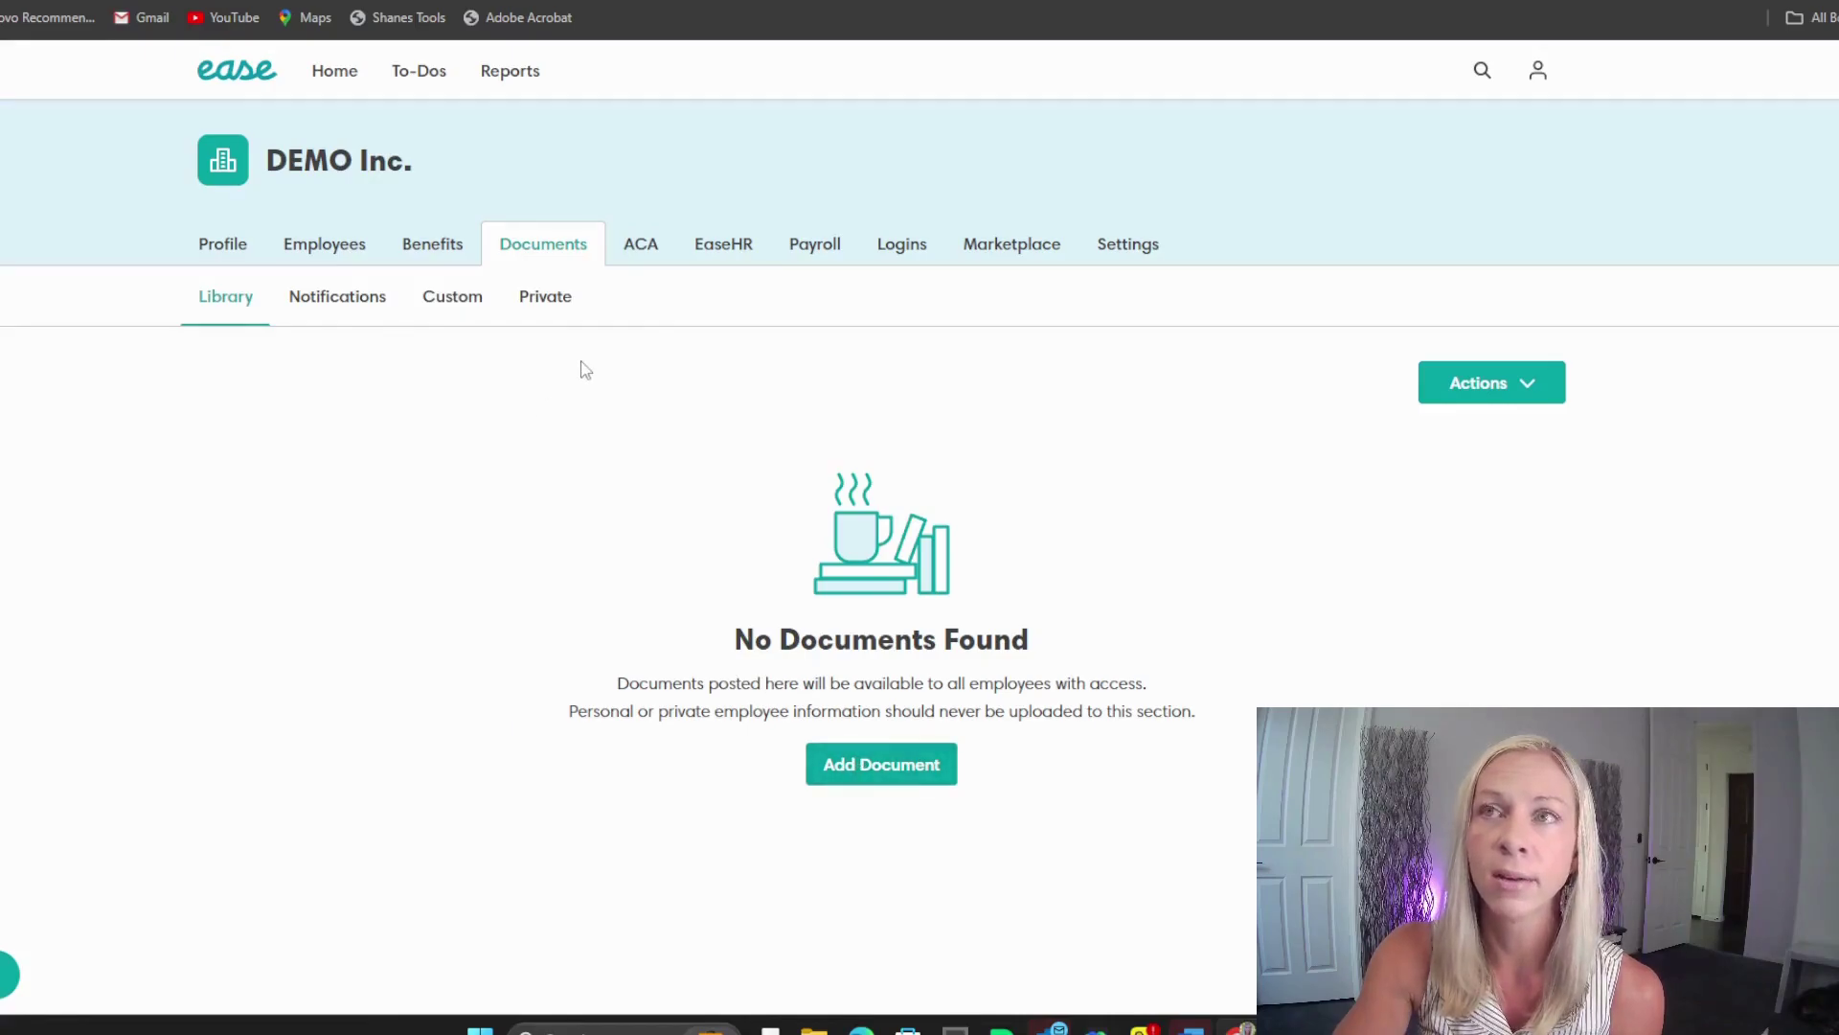
pyautogui.click(627, 249)
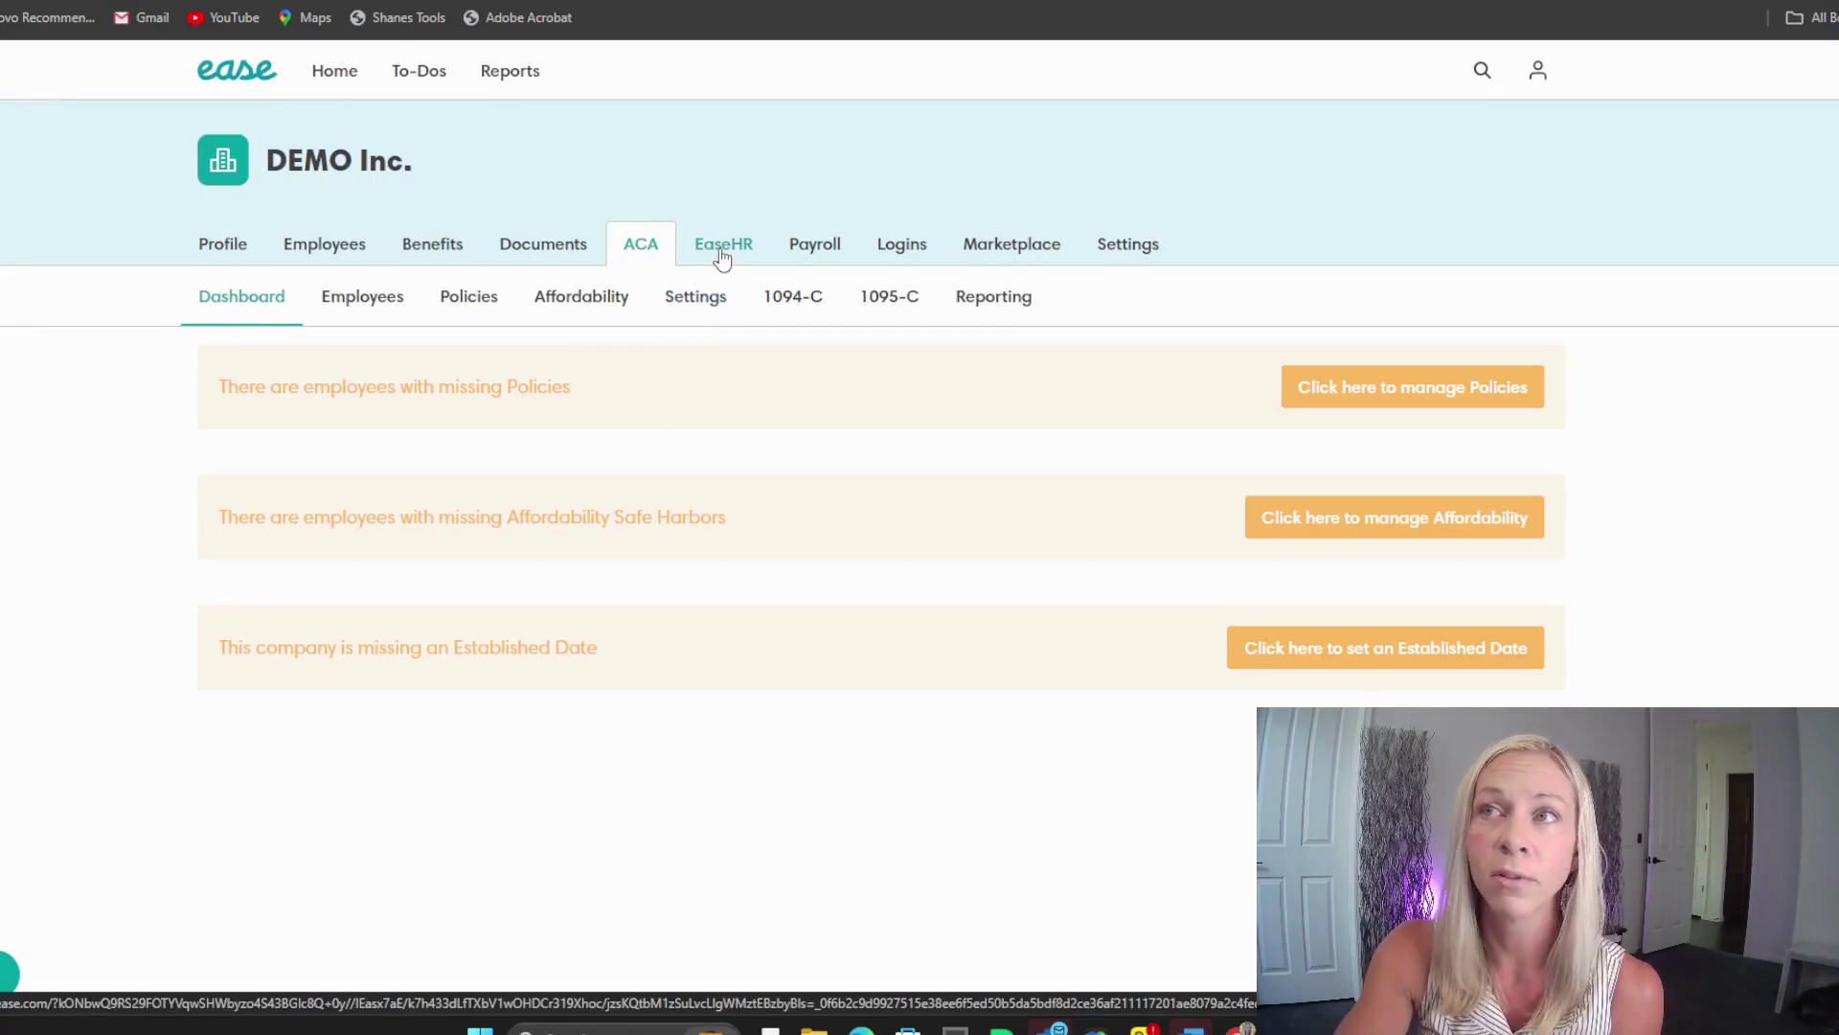
pyautogui.click(723, 254)
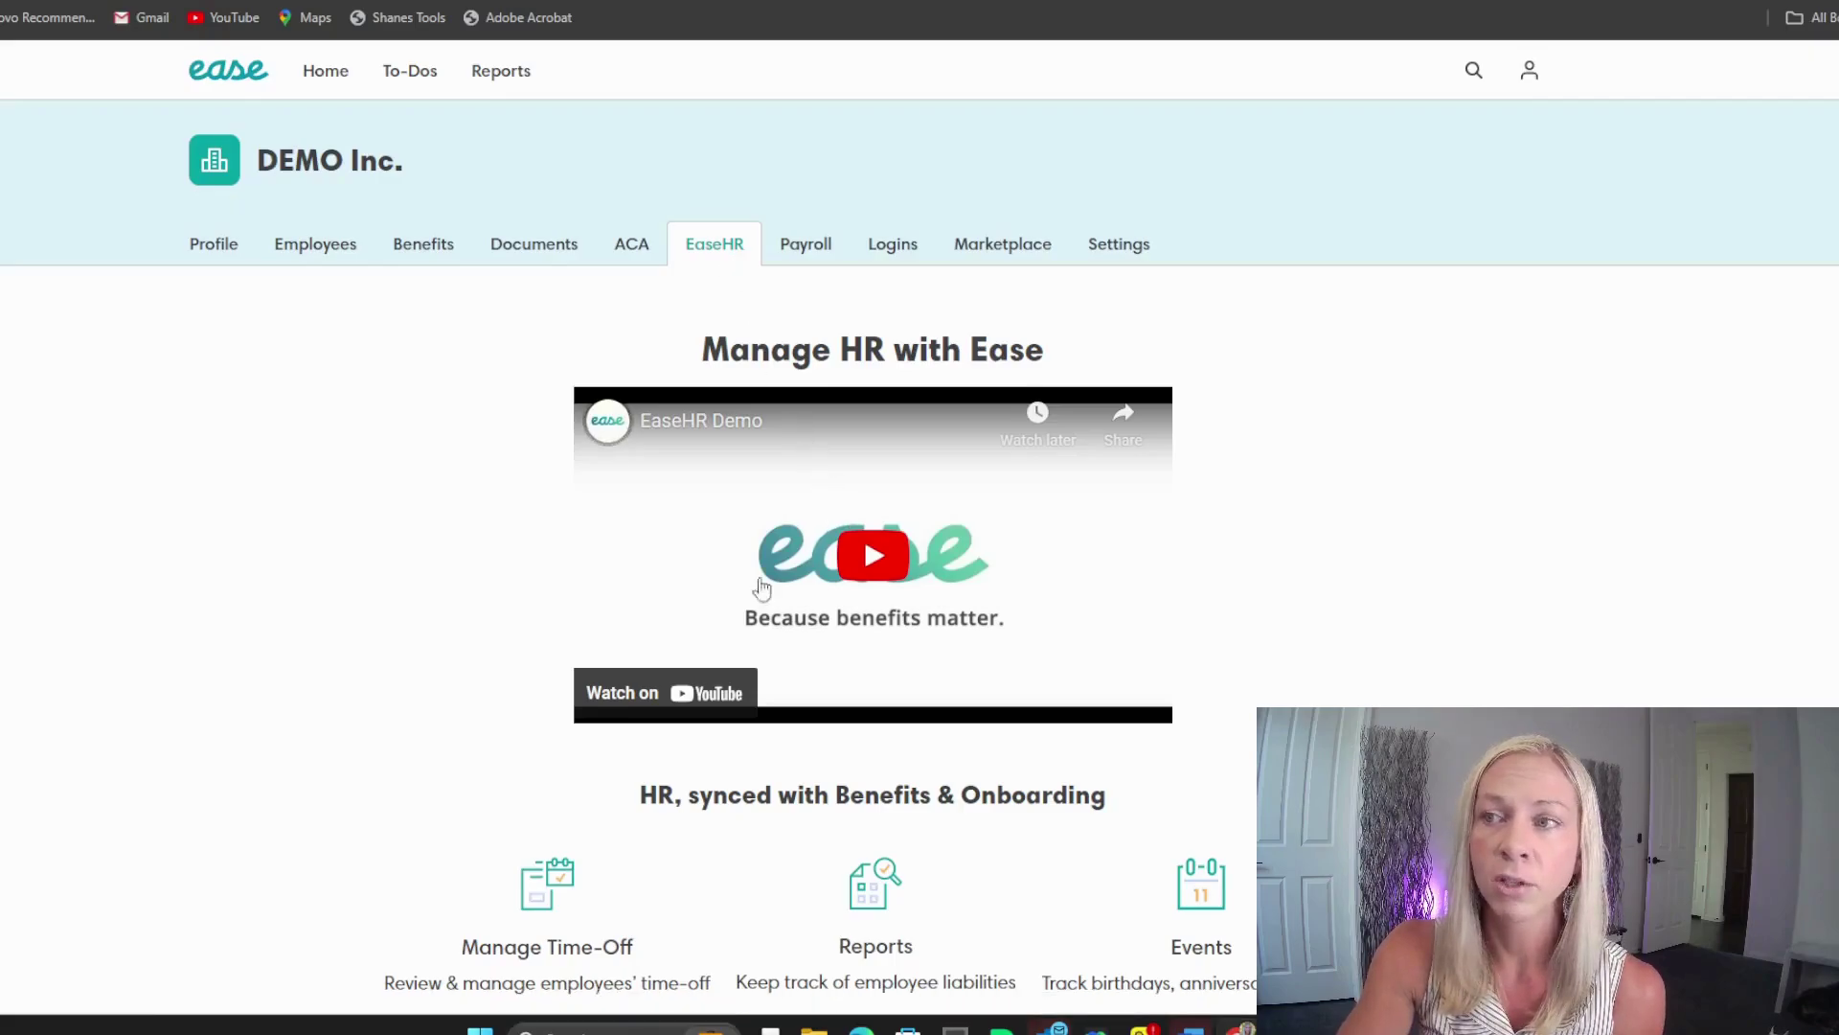
pyautogui.click(813, 254)
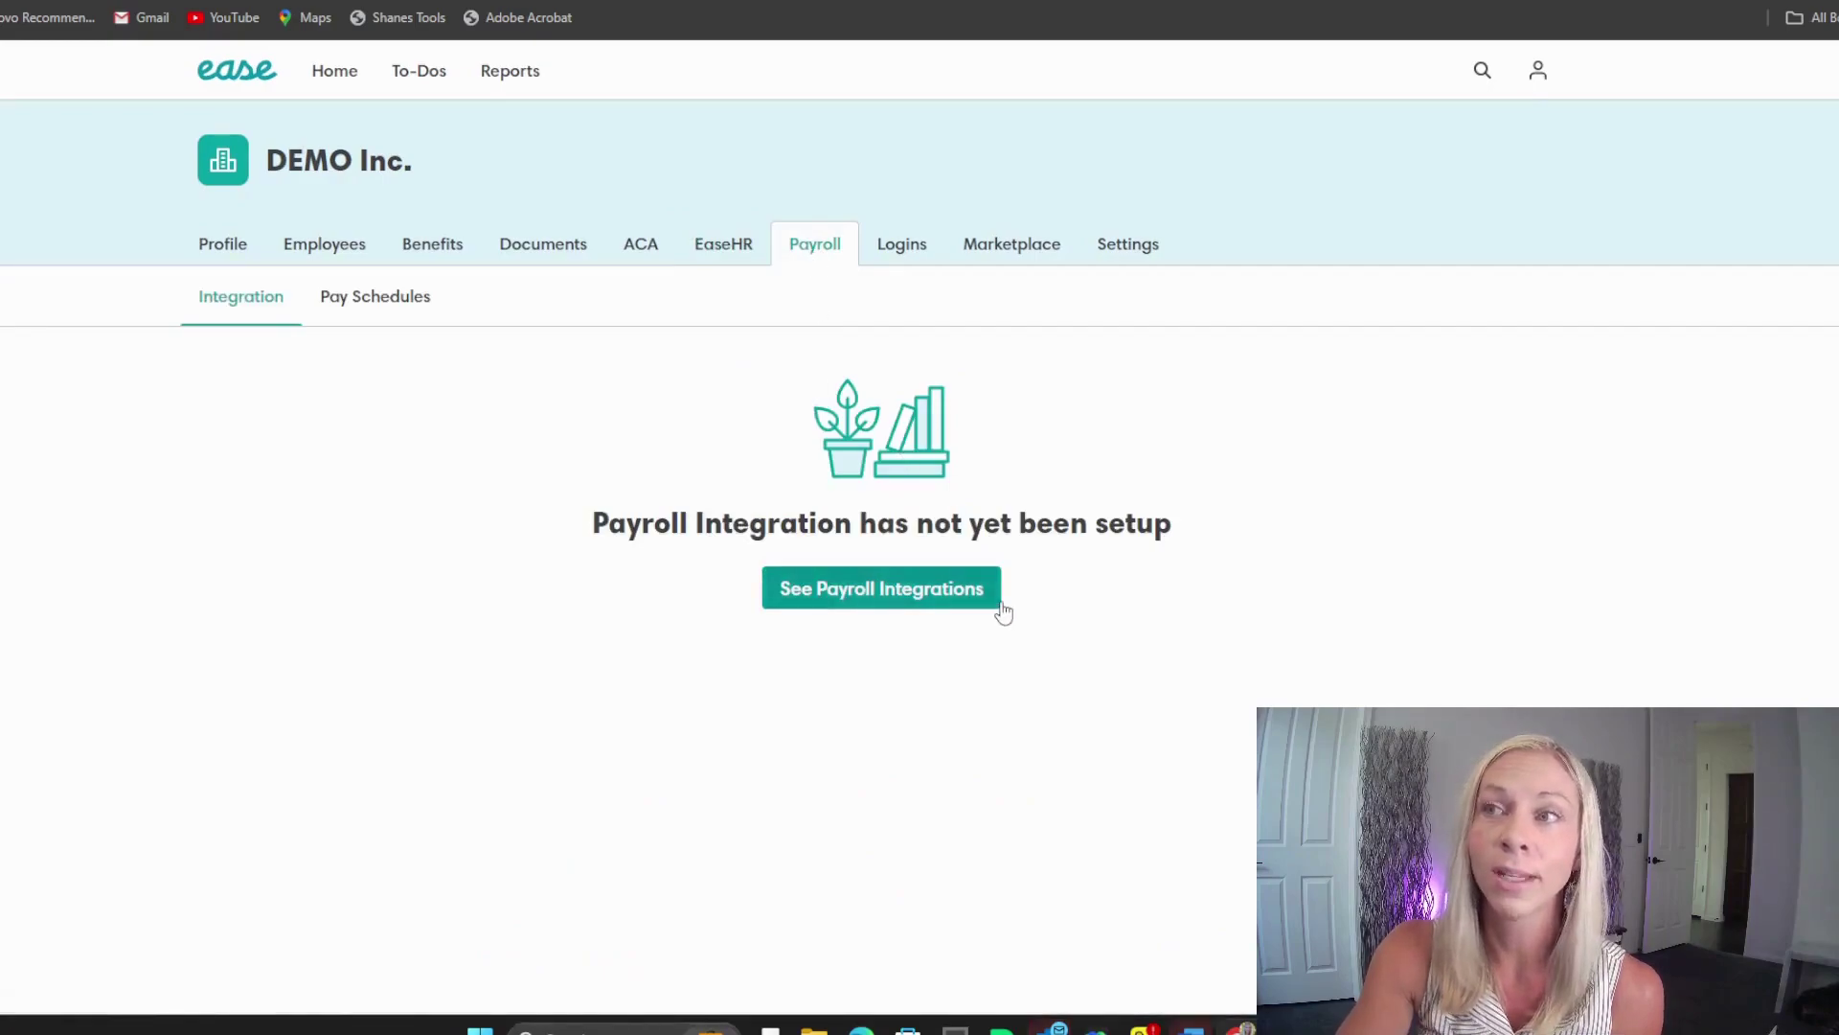
pyautogui.click(882, 253)
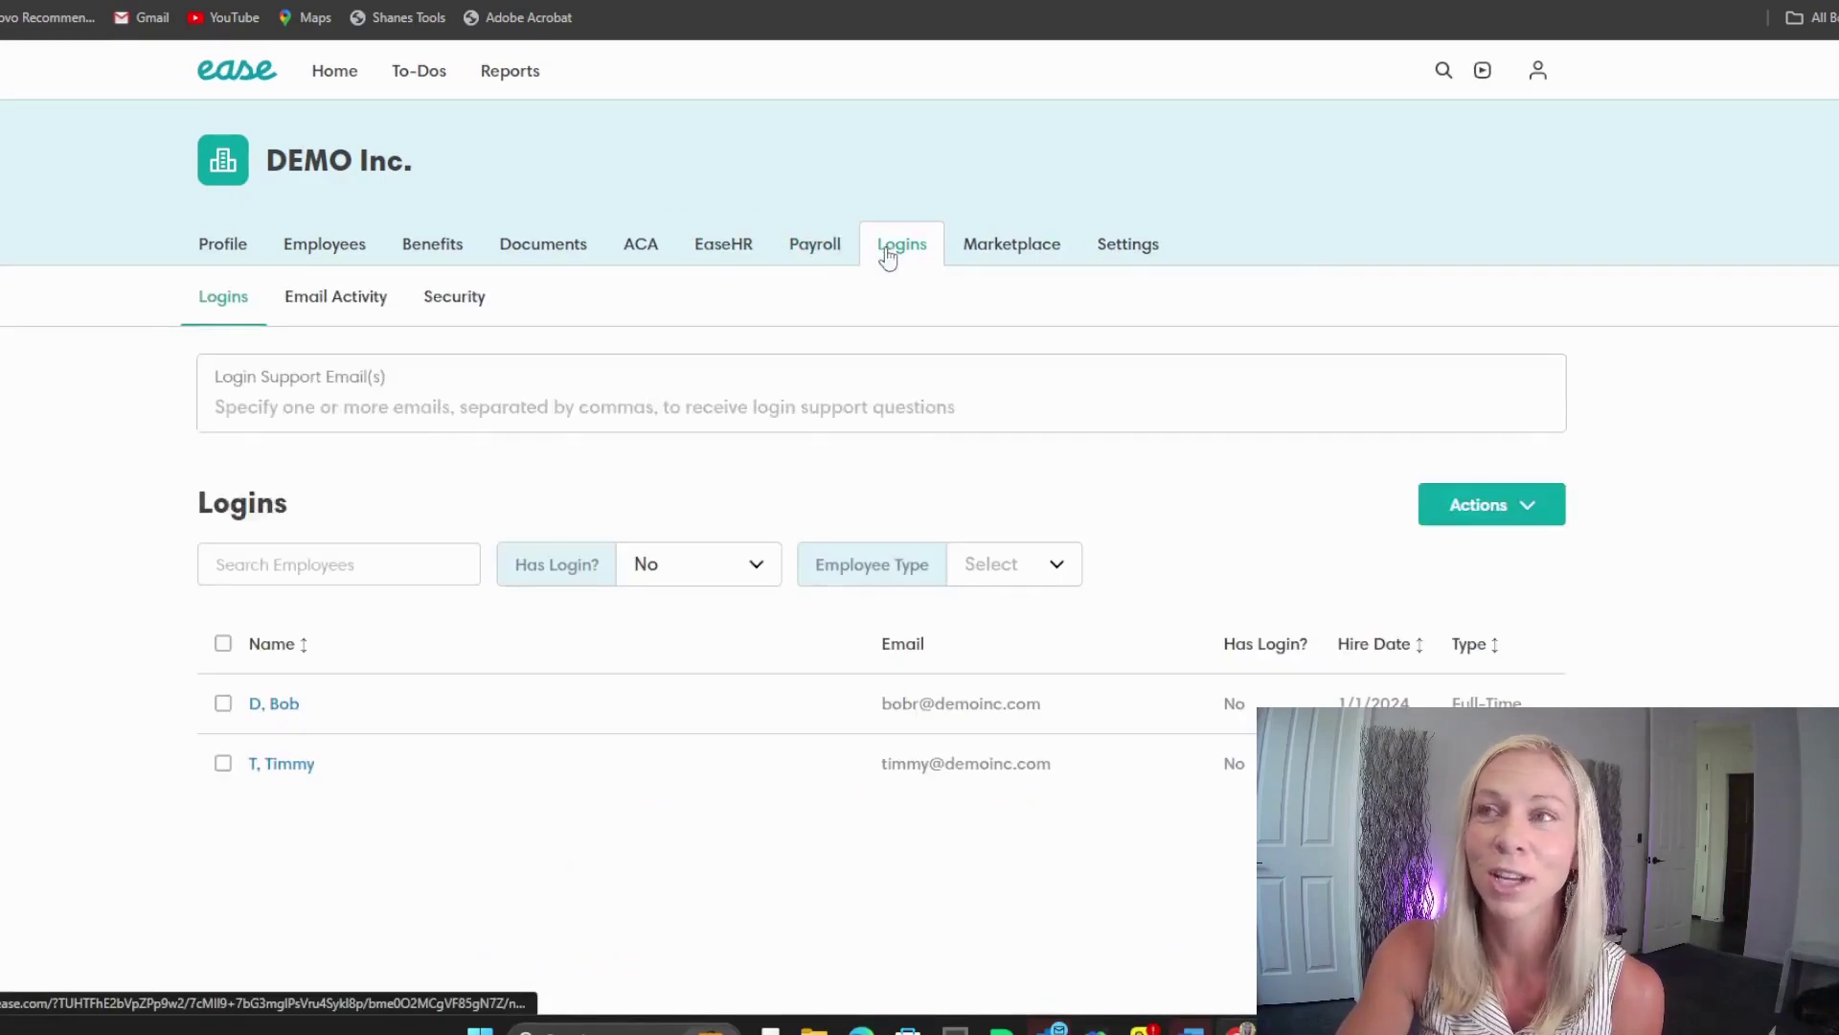
# Step: Select both employees without a login and start Send Logins for them
pyautogui.click(223, 706)
pyautogui.click(223, 763)
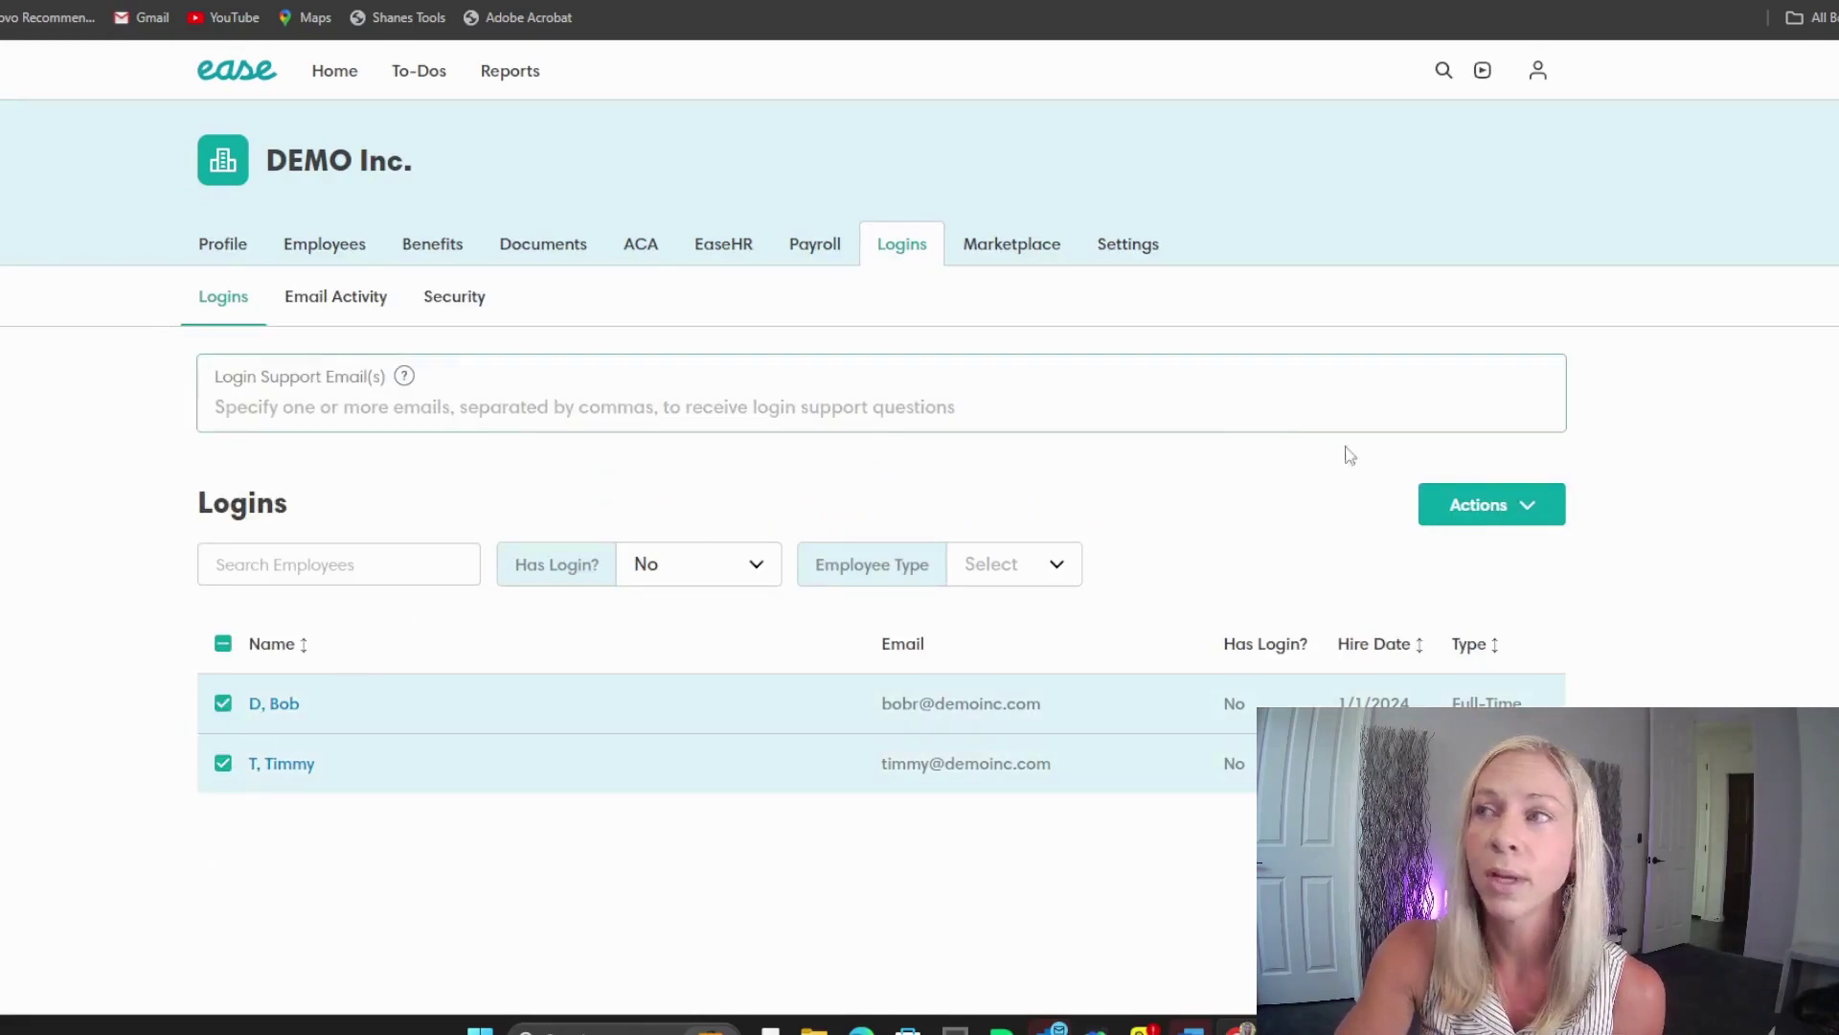
pyautogui.click(1495, 505)
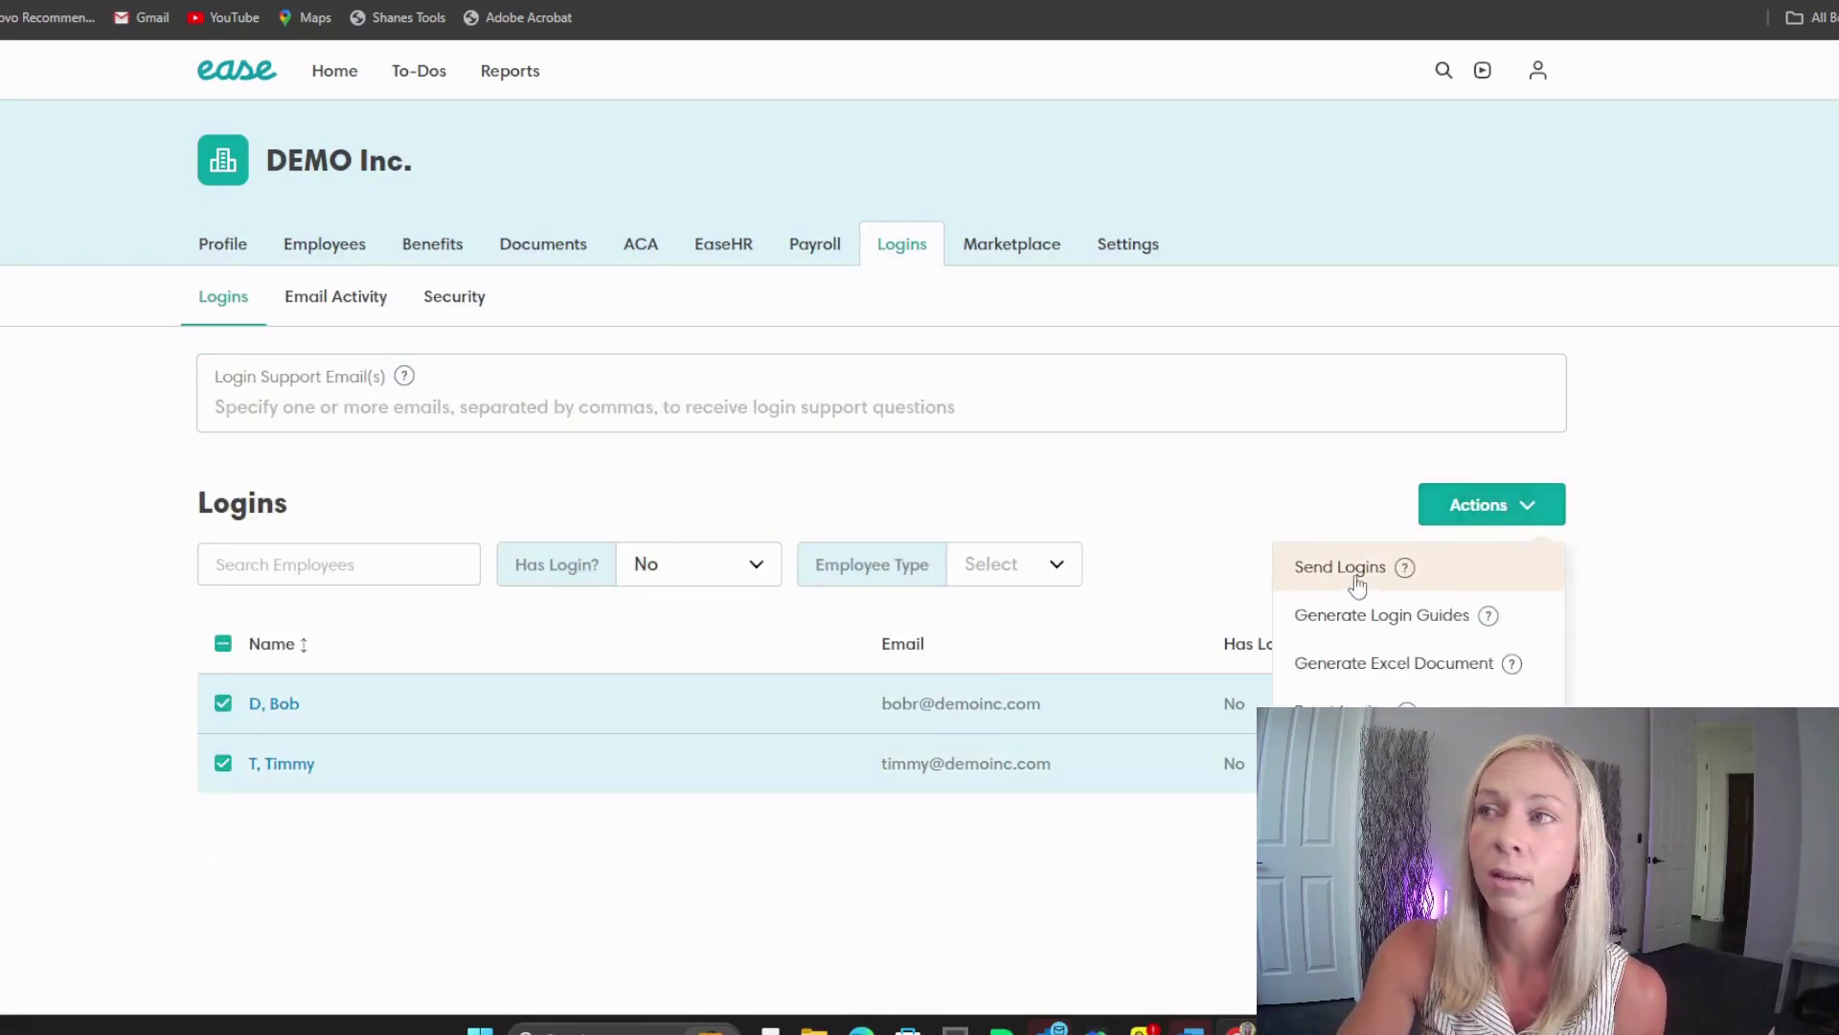
pyautogui.click(1357, 574)
# Step: Apply the Ease Employee Login Template, fill the sender address, and enter test subject and message text
pyautogui.click(677, 414)
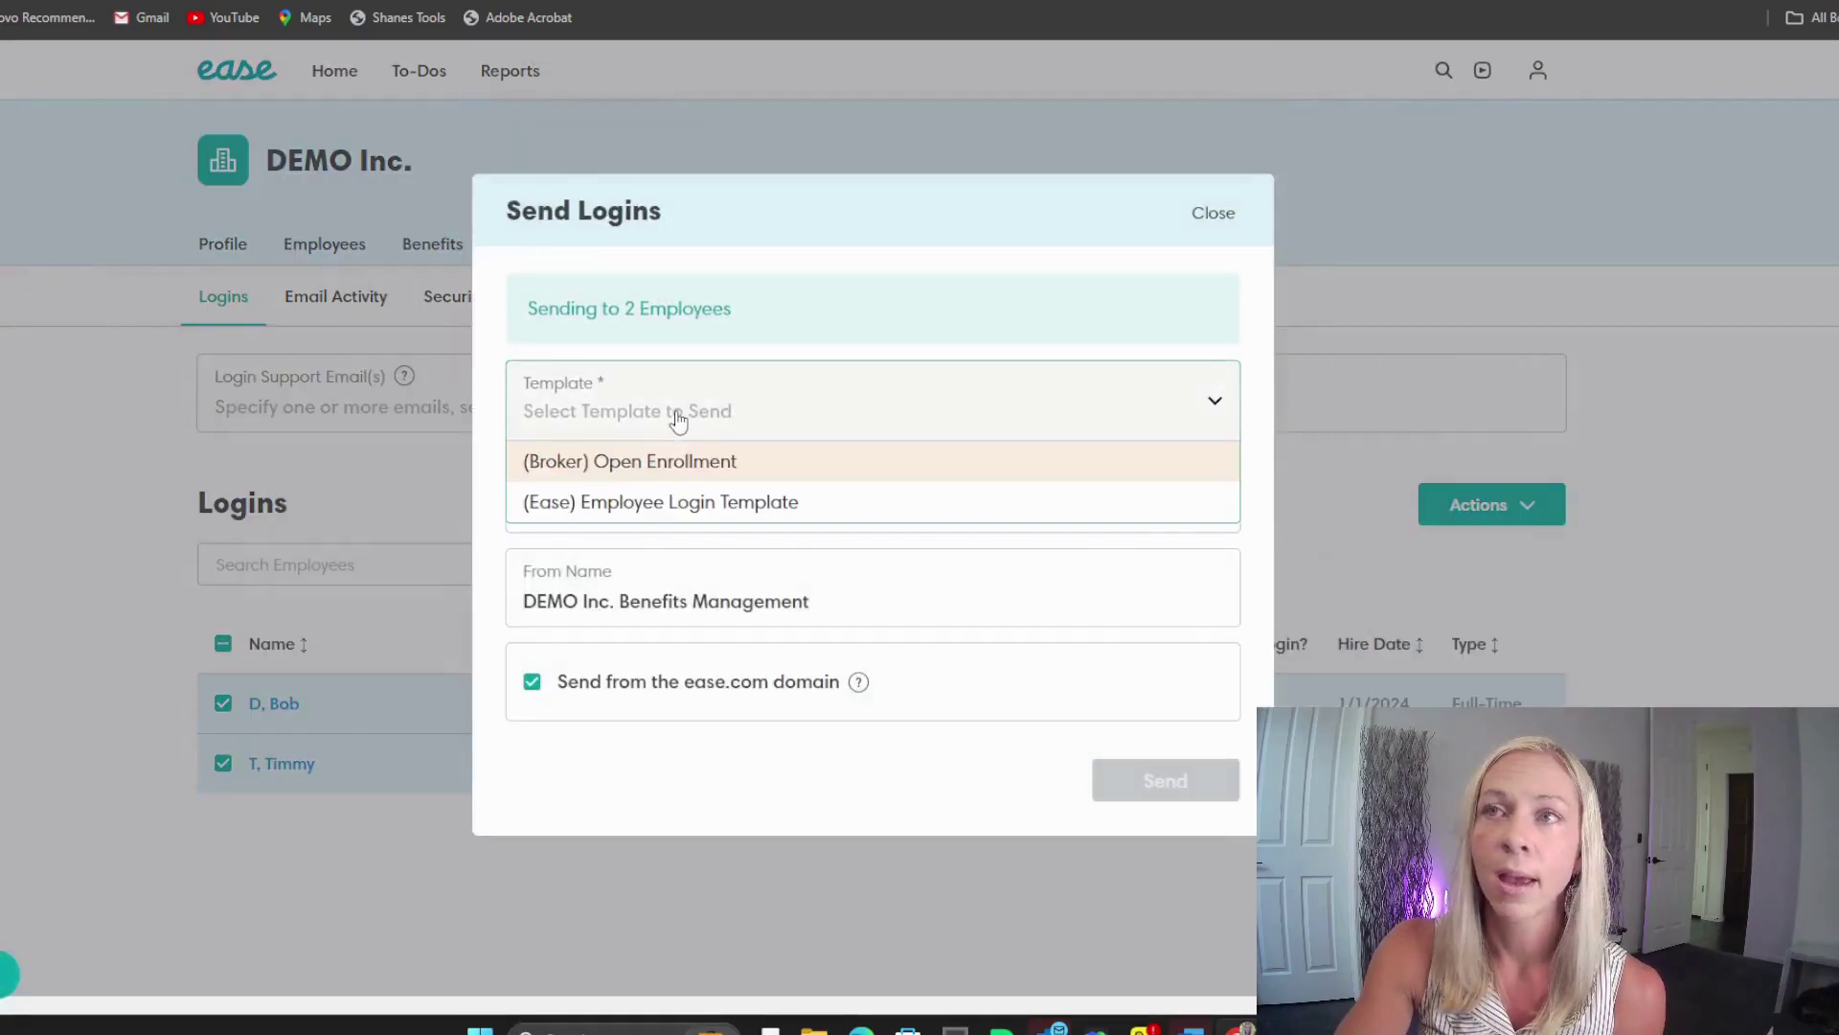
pyautogui.click(659, 502)
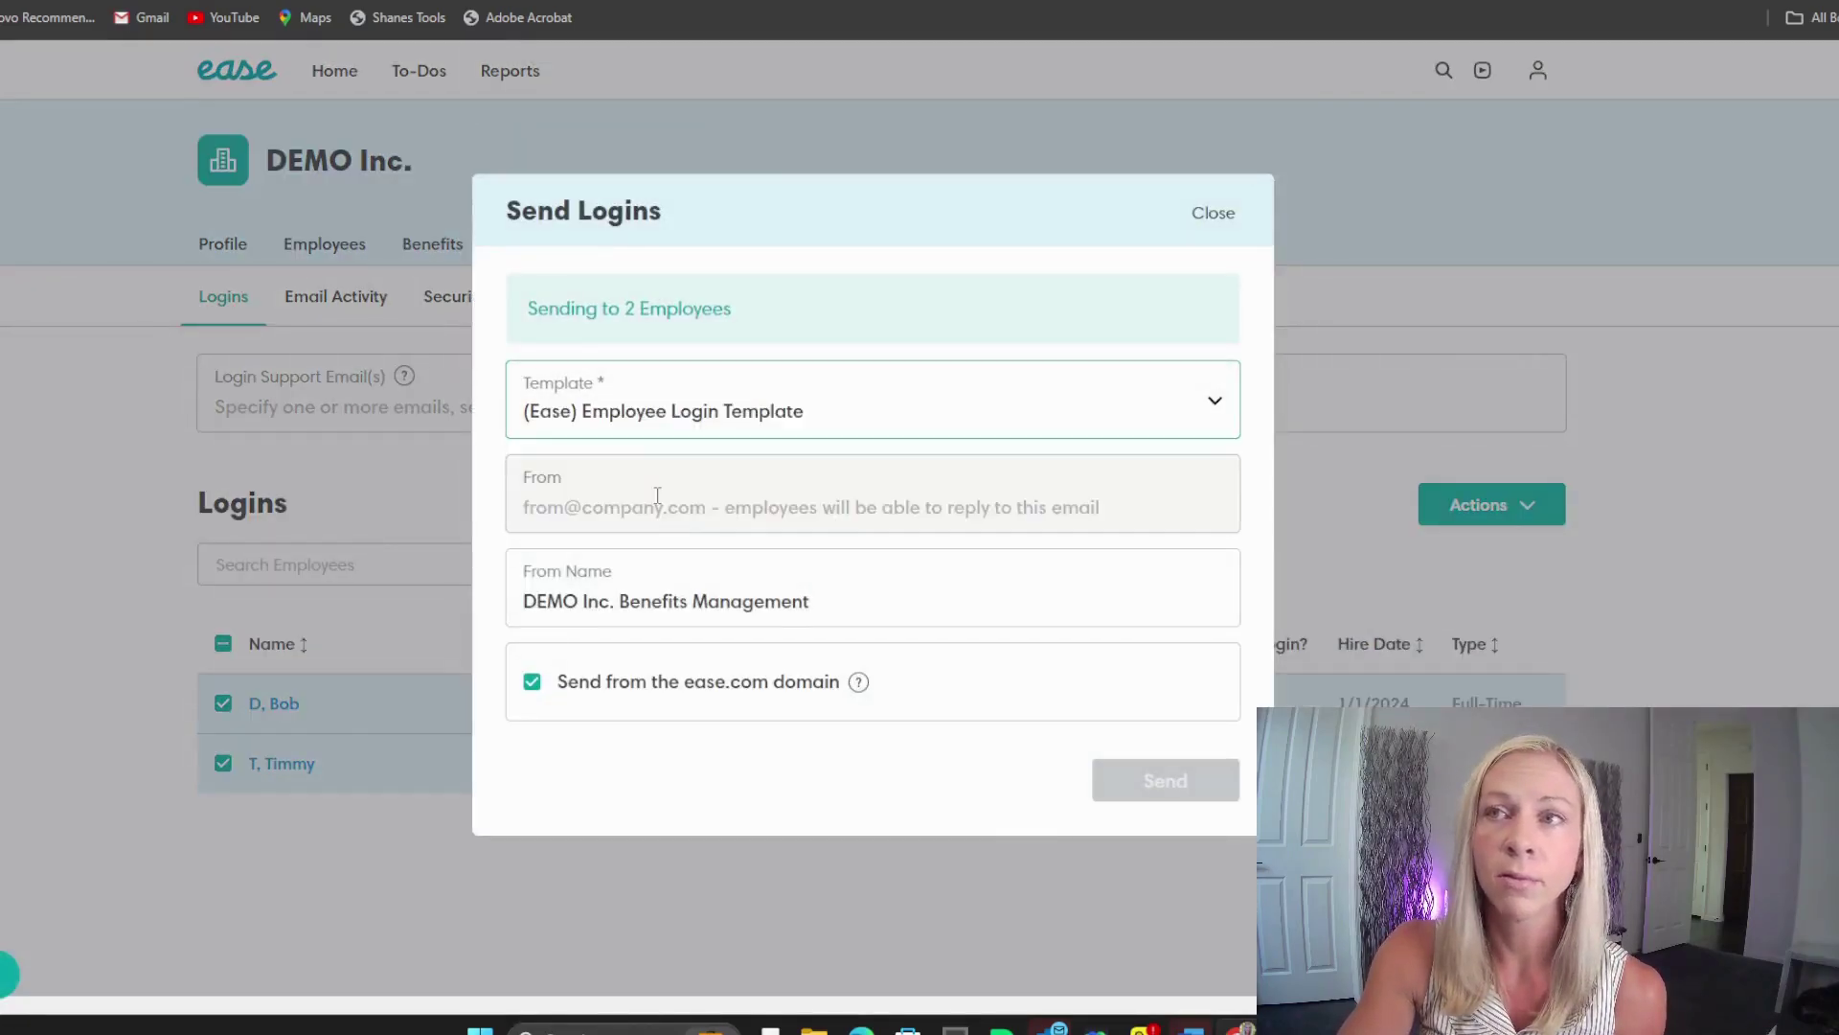
pyautogui.click(632, 504)
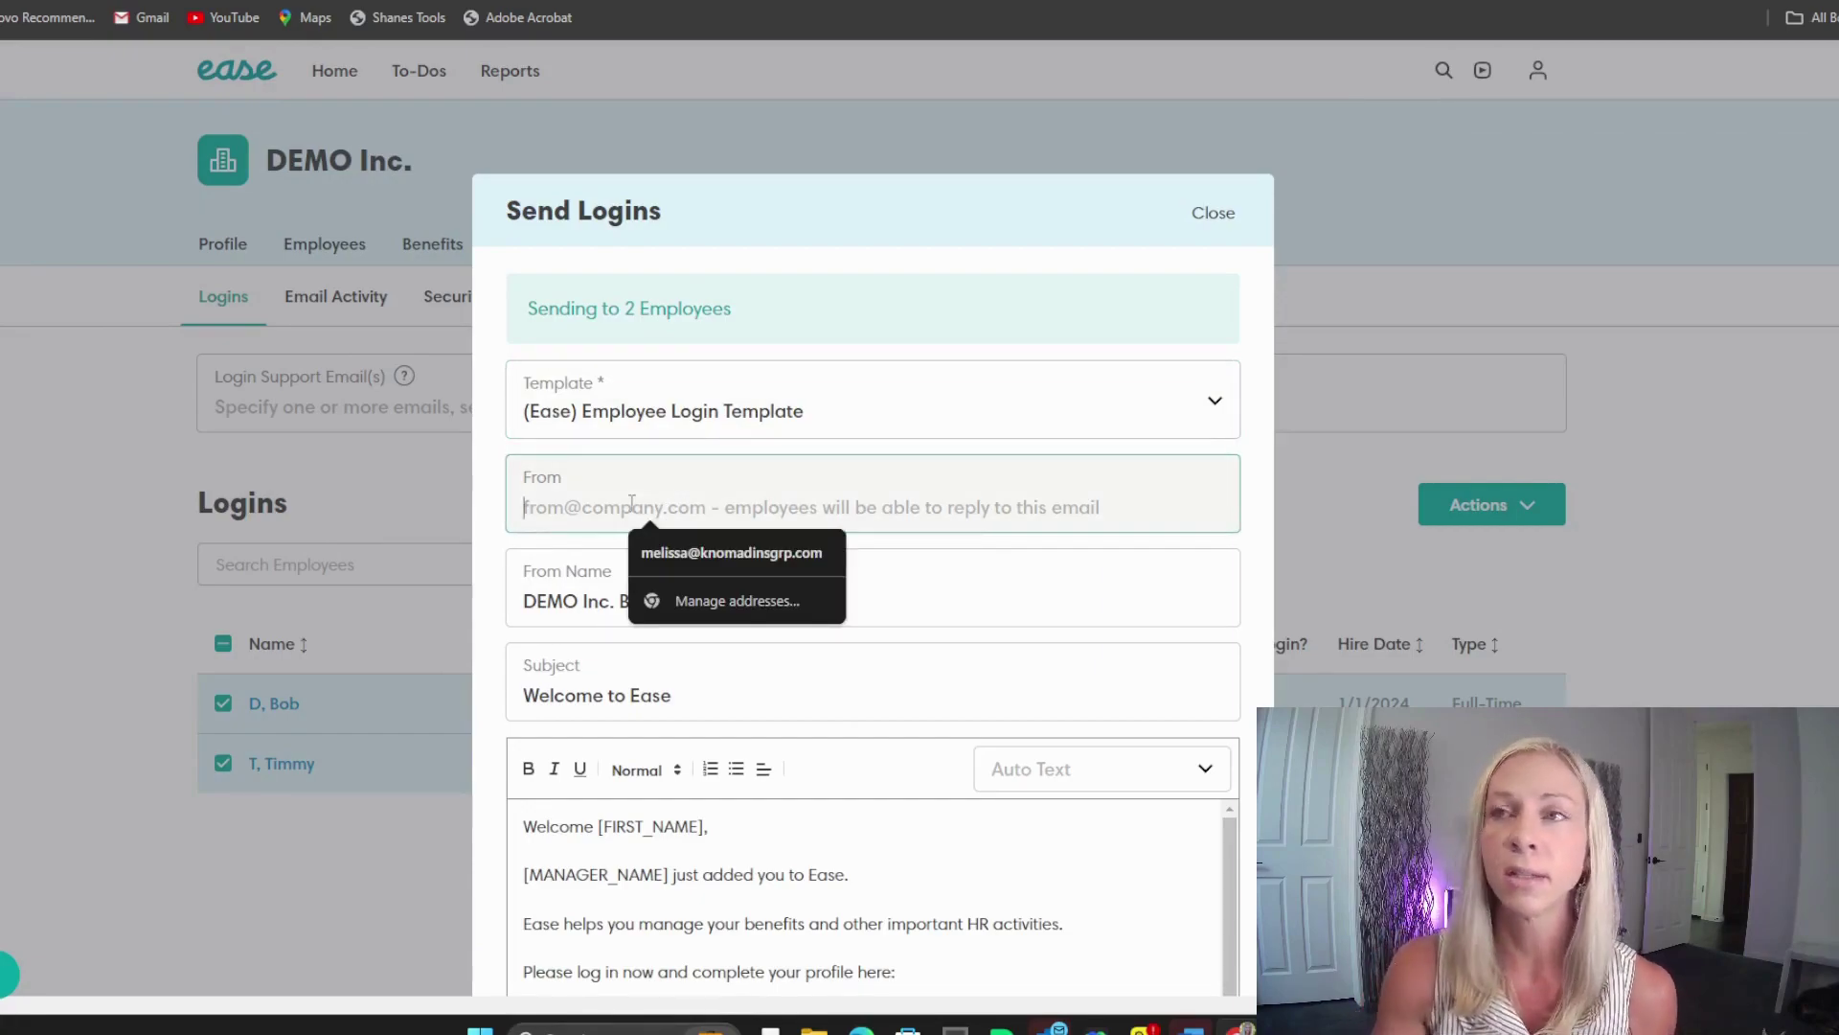
pyautogui.scroll(-2, 743, 516)
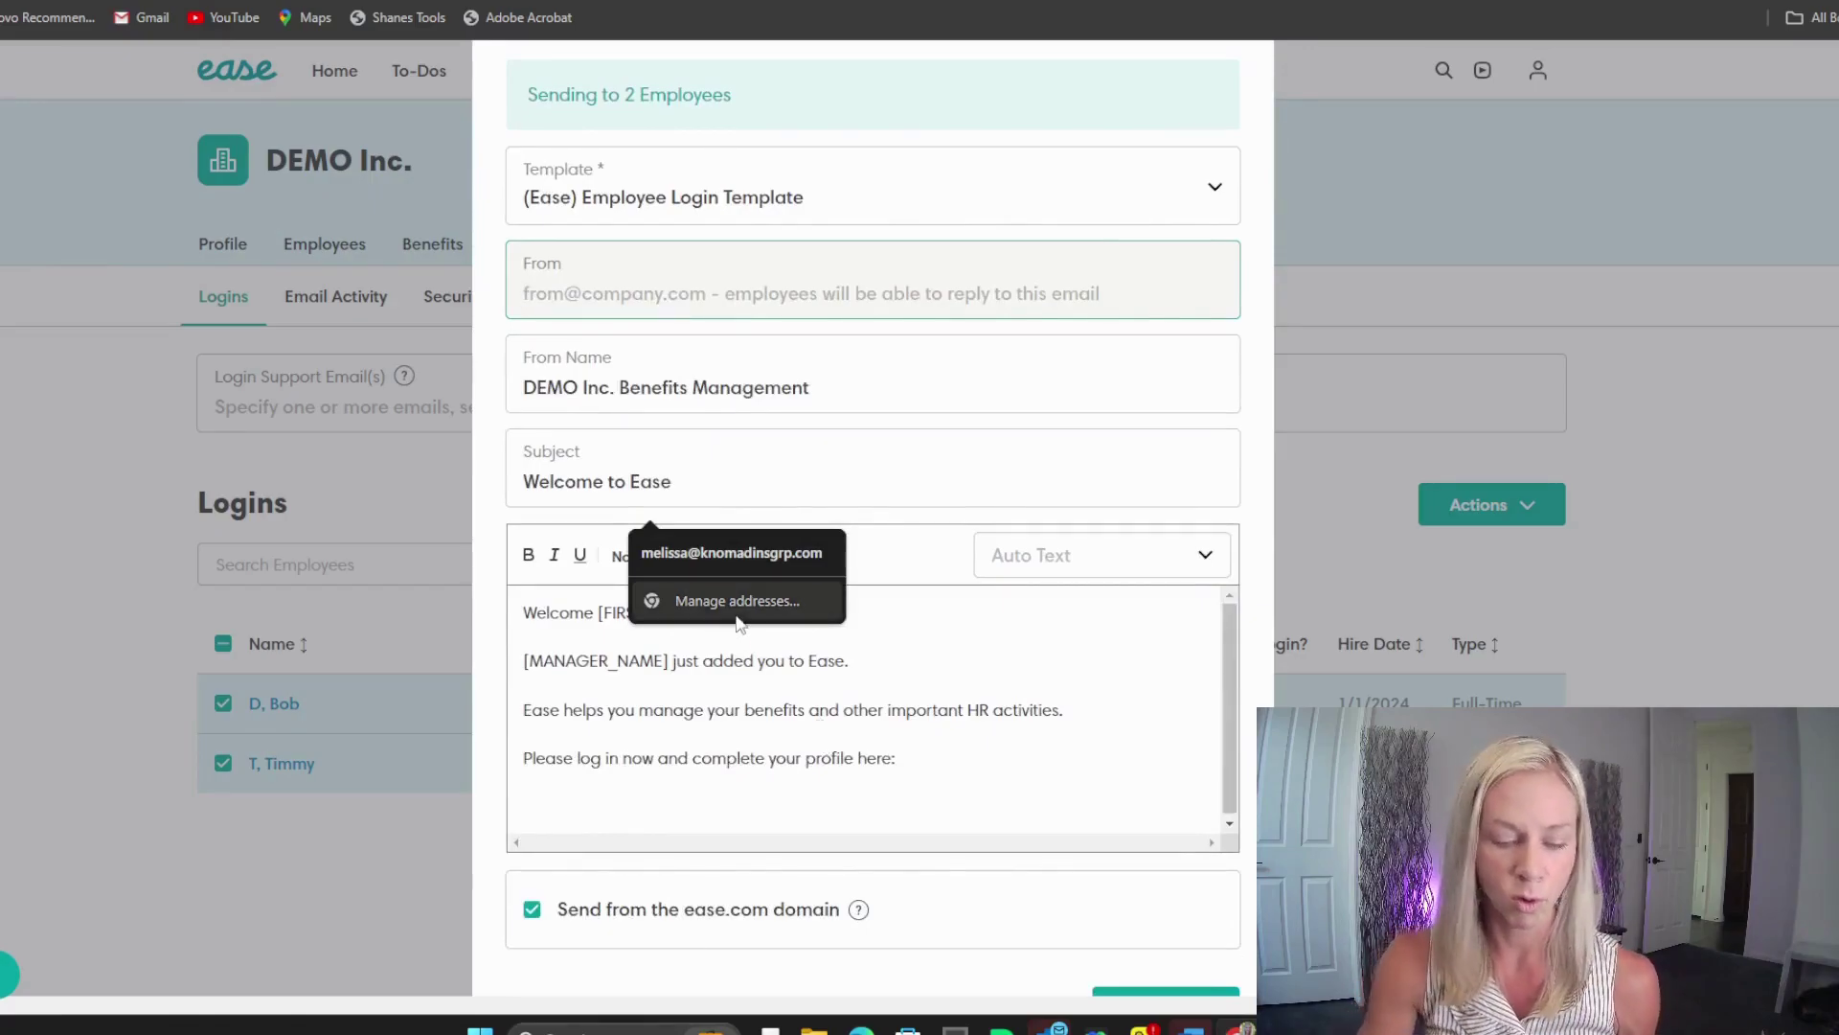
pyautogui.click(744, 554)
pyautogui.moveTo(671, 483); pyautogui.dragTo(517, 487)
pyautogui.write('sdfdsf')
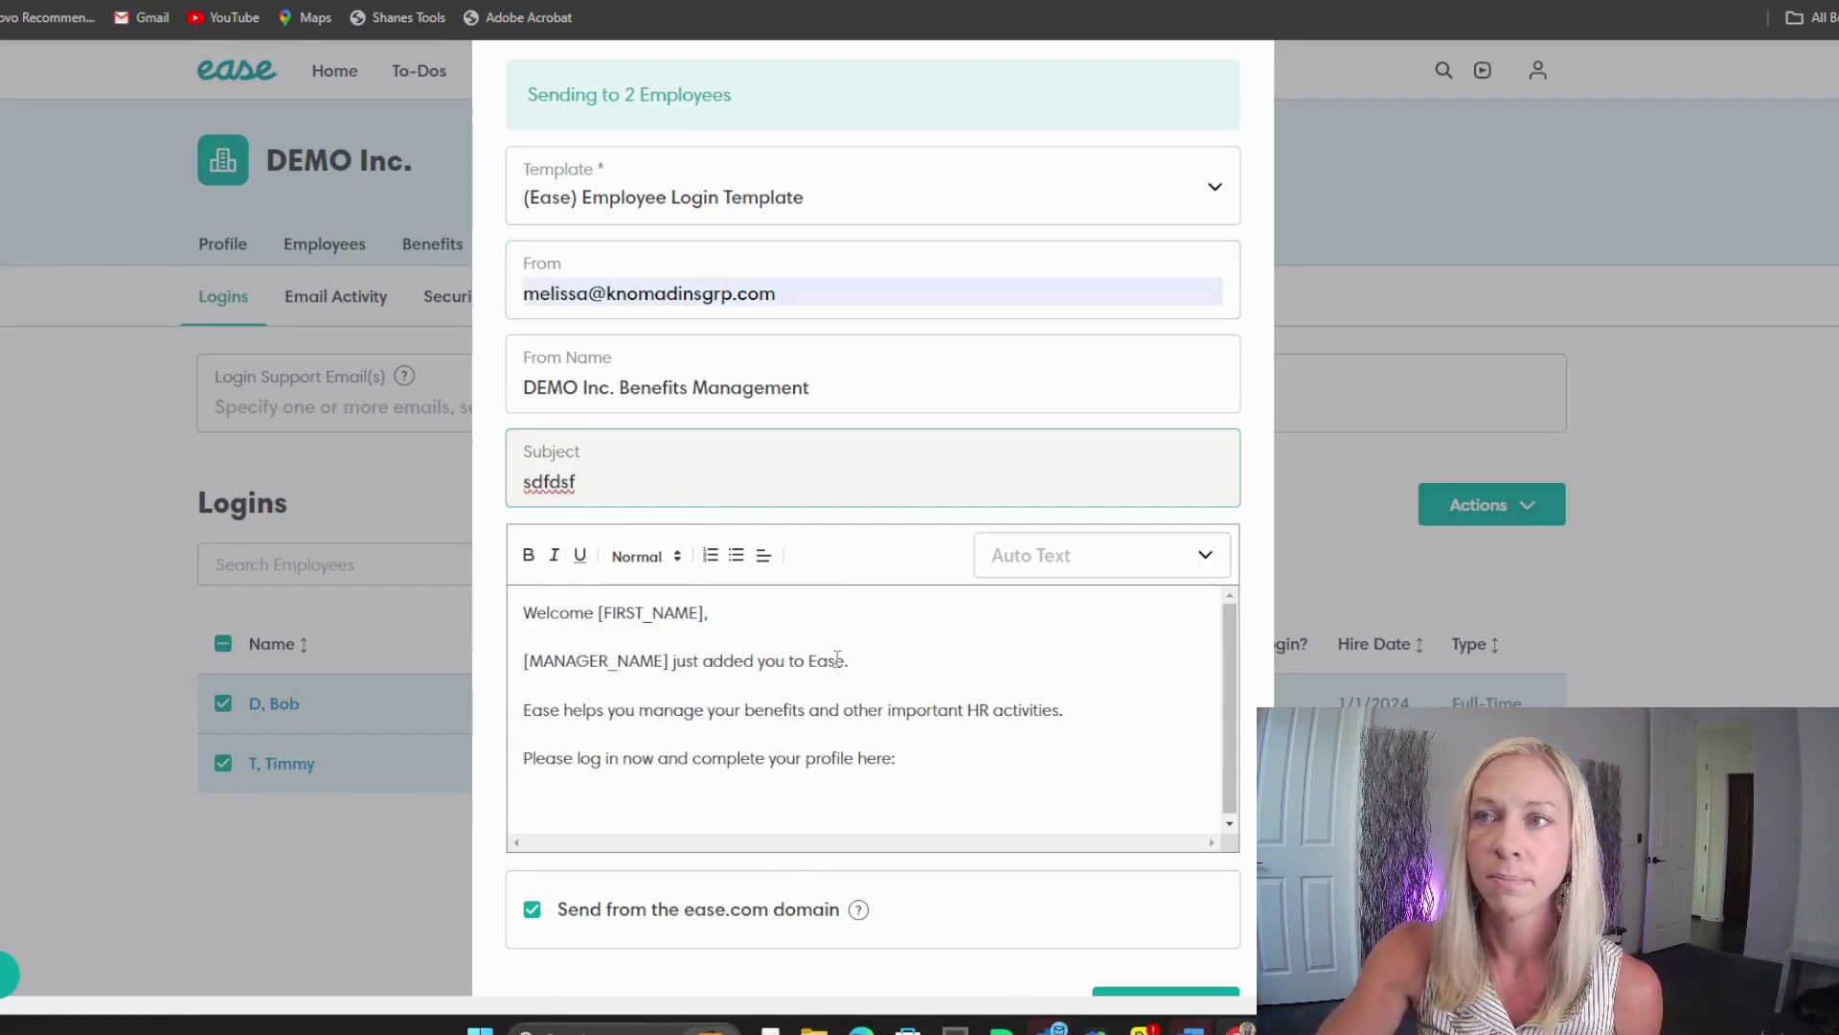
pyautogui.moveTo(861, 714); pyautogui.dragTo(772, 726)
pyautogui.write('adf')
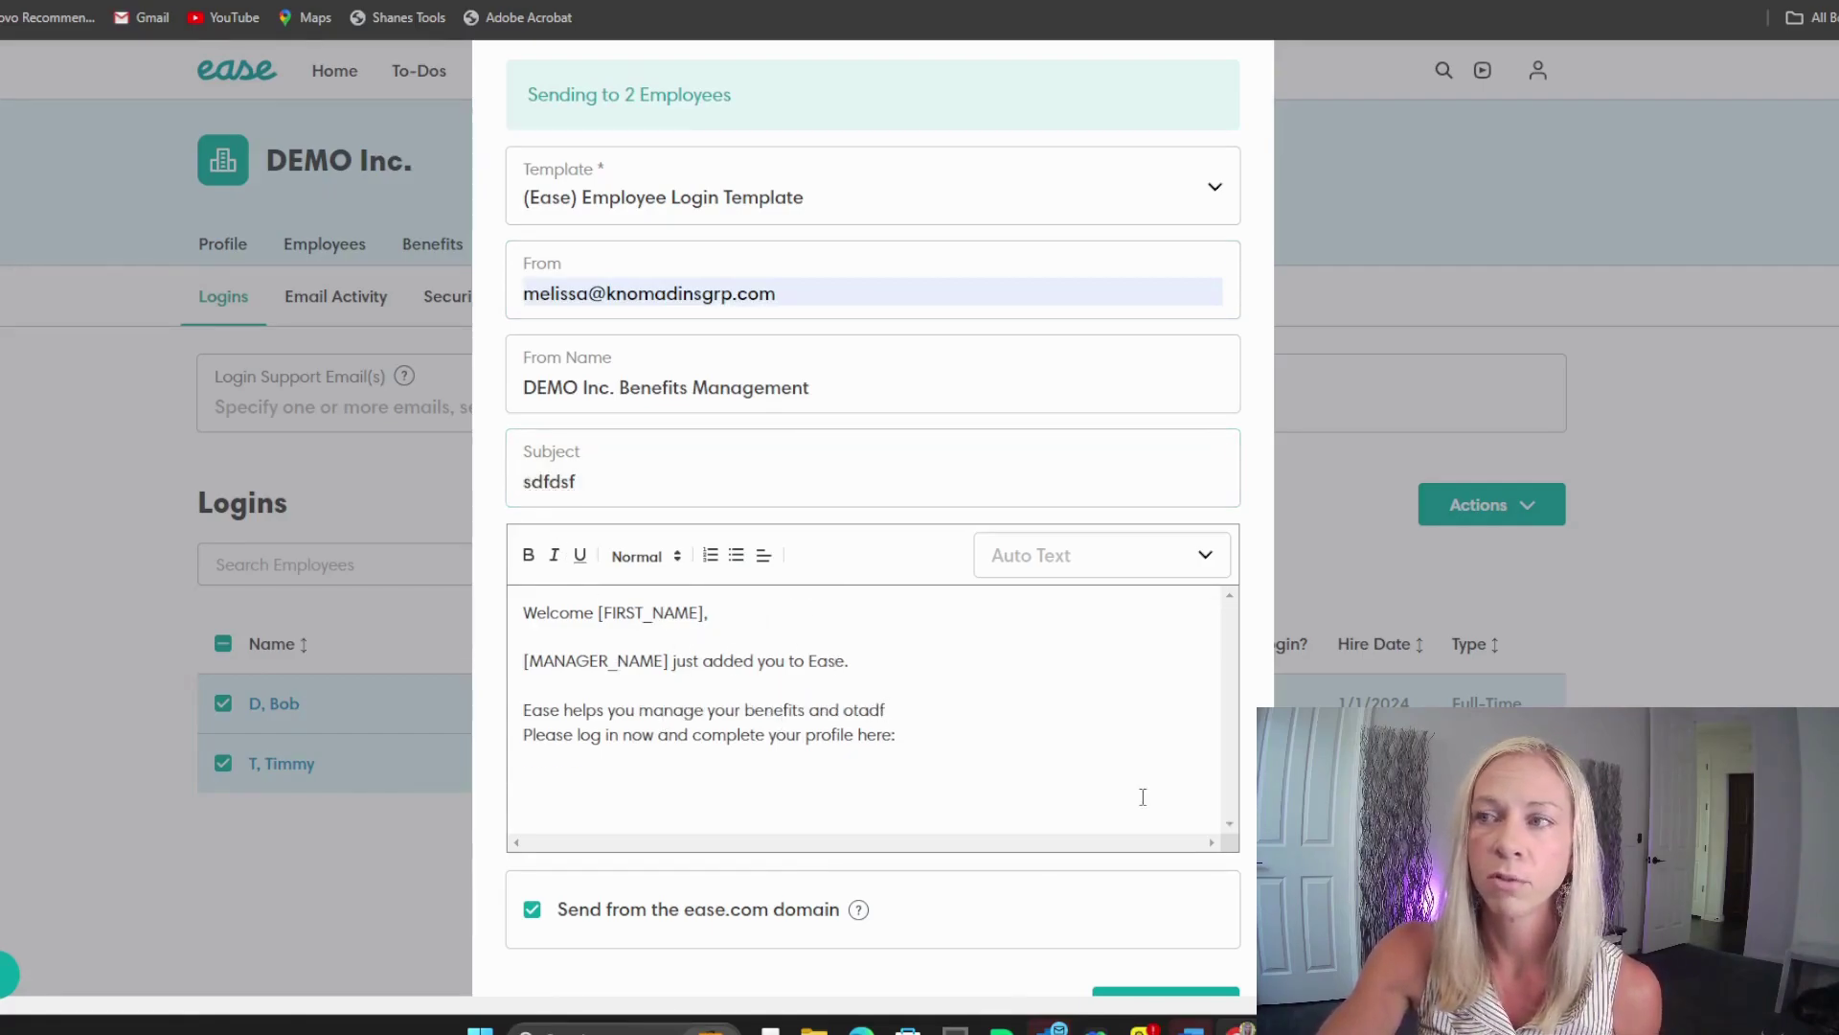
# Step: Close the login invite without sending and go to the Marketplace
pyautogui.scroll(3, 1073, 690)
pyautogui.click(1211, 213)
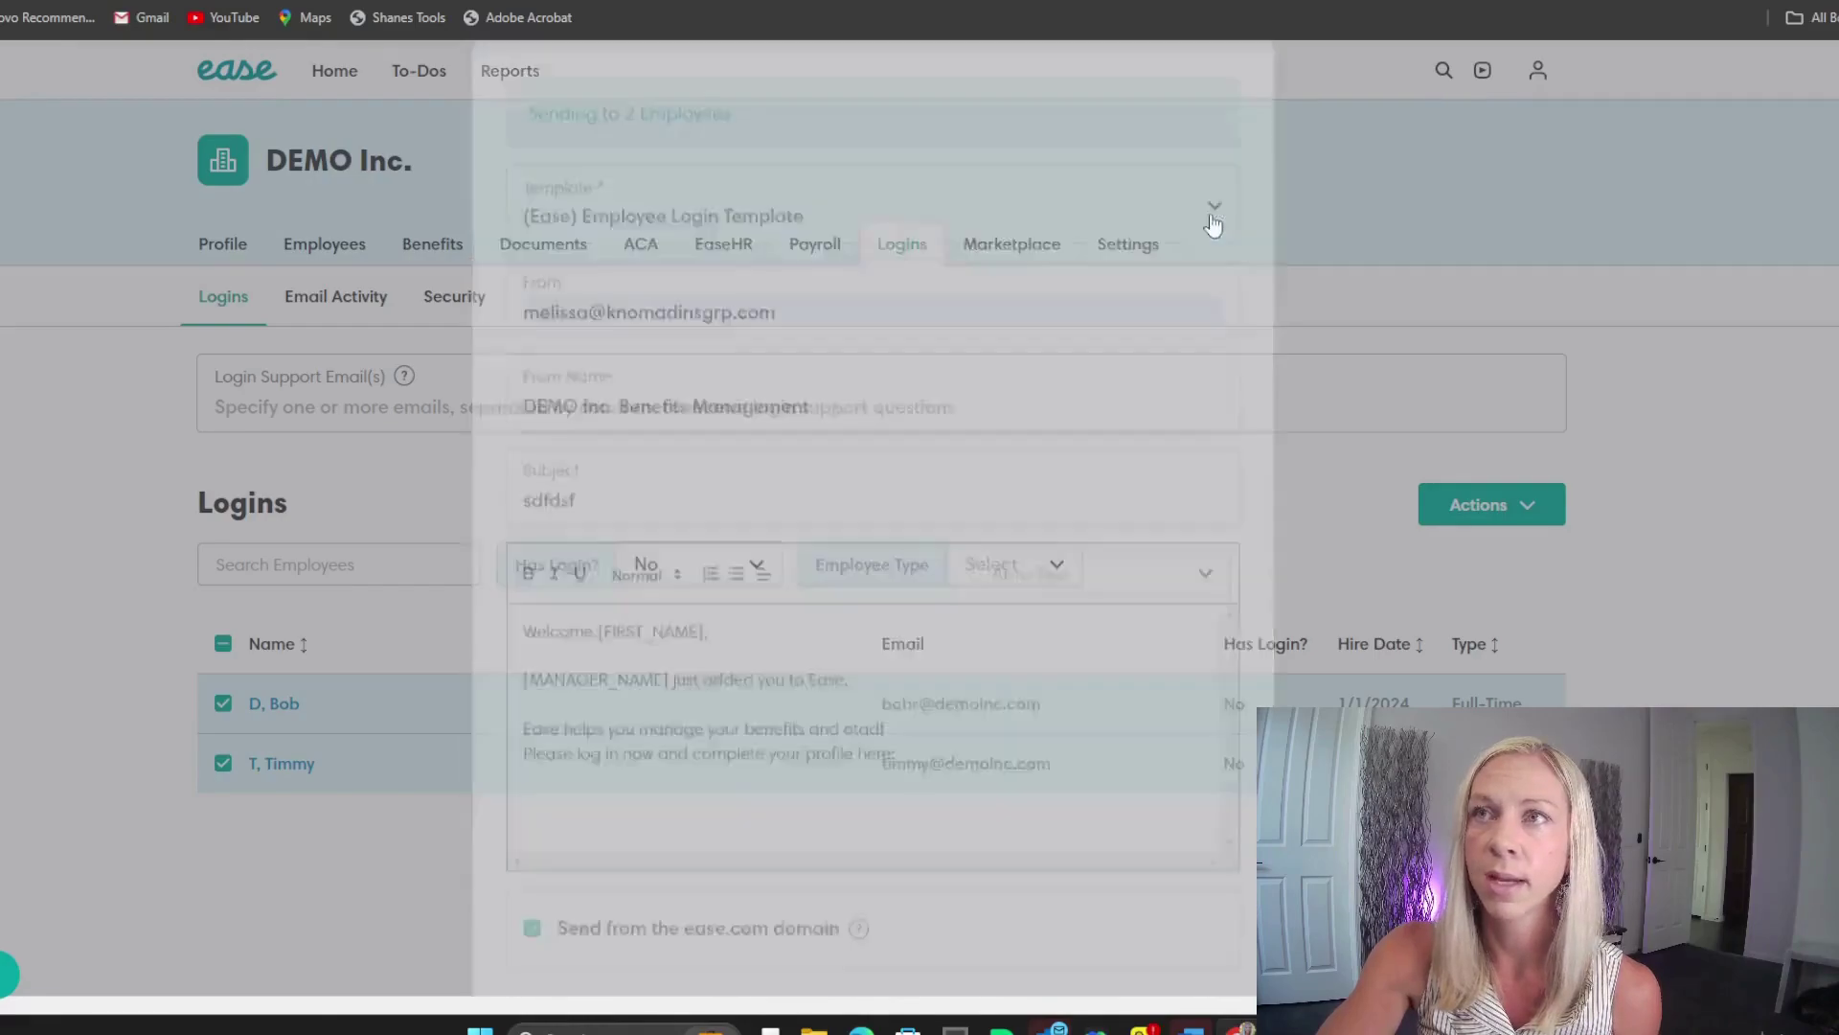
pyautogui.click(1035, 249)
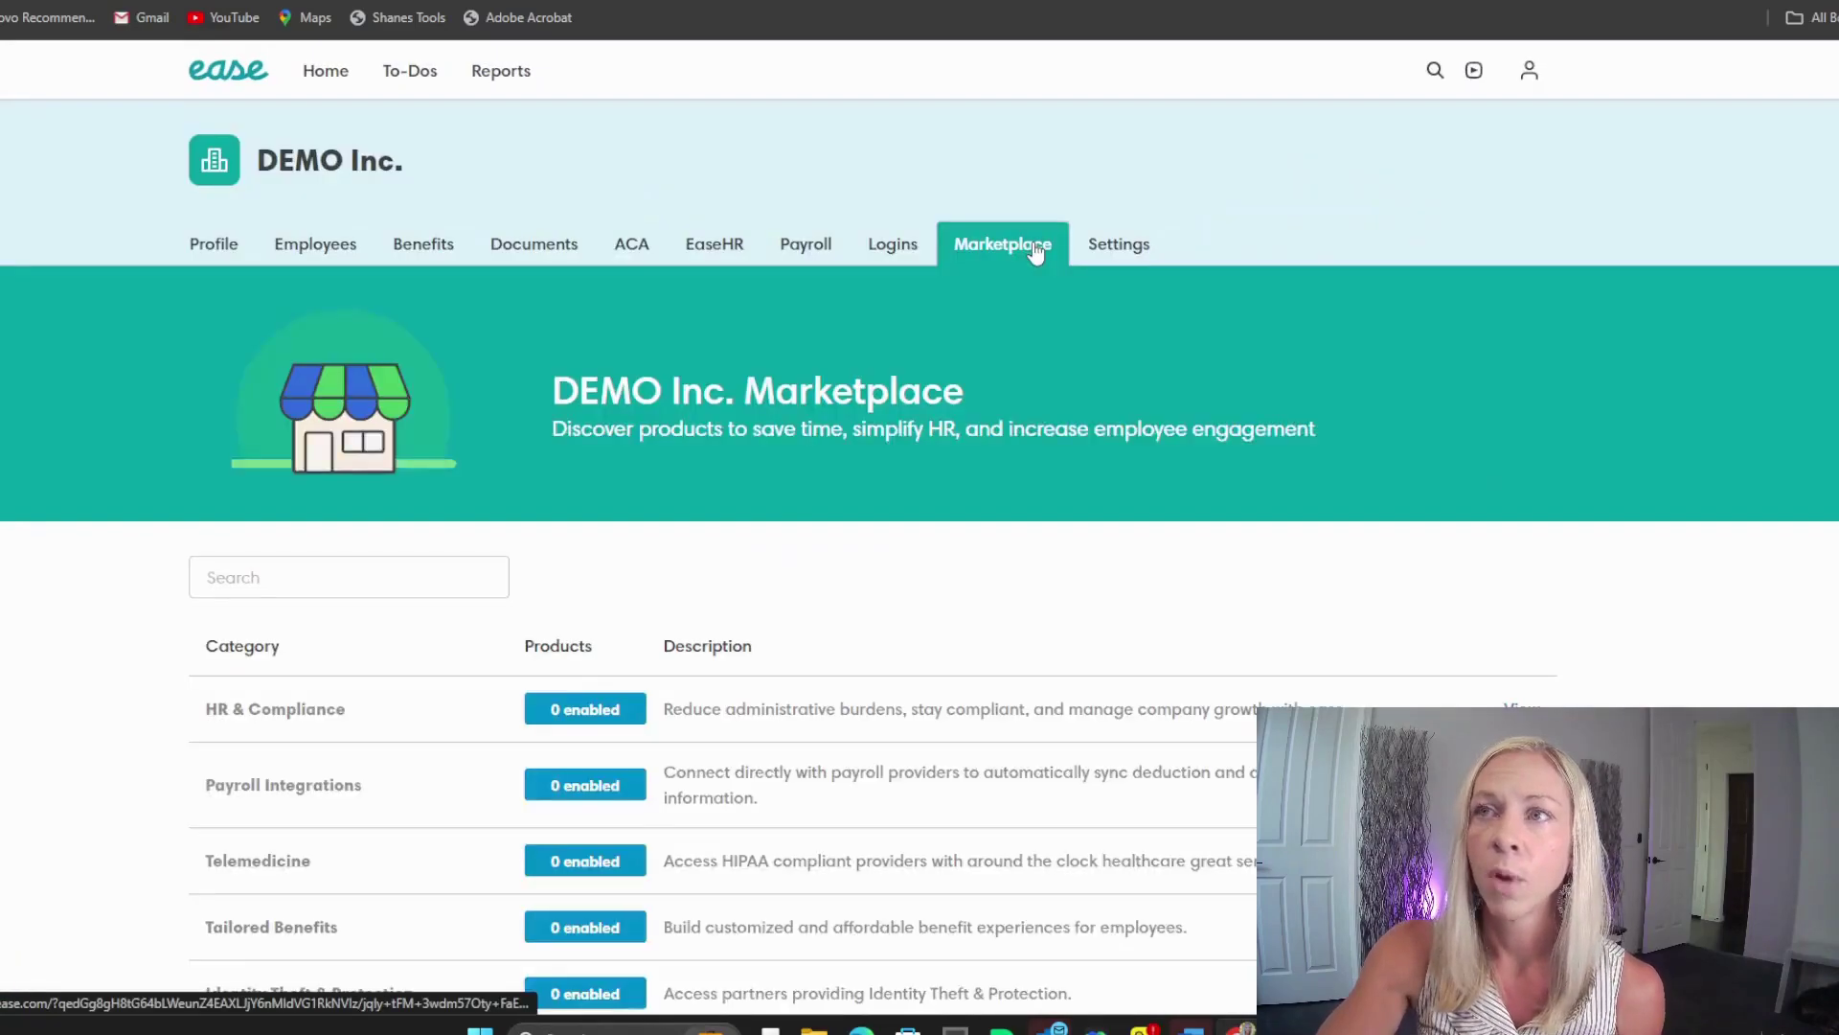
# Step: Look through company Settings, its Actions menu and Billing, then return to the Profile overview
pyautogui.scroll(-1, 895, 534)
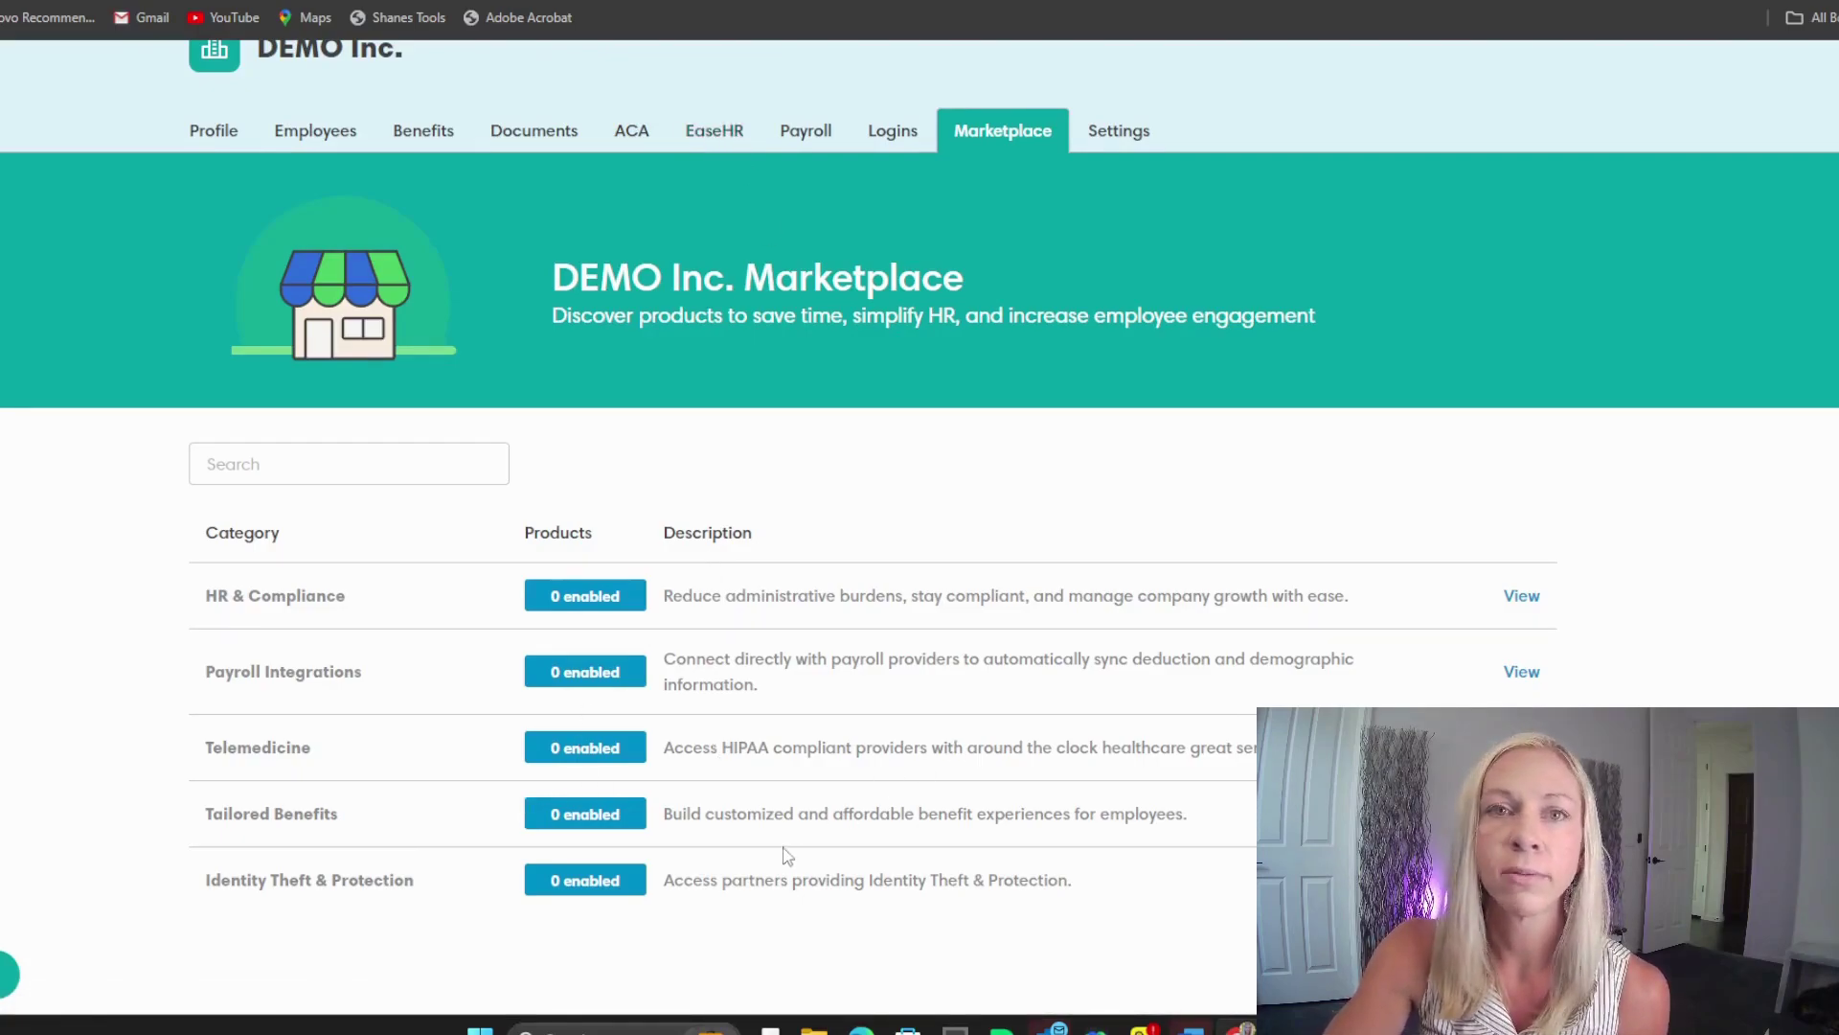
pyautogui.click(1121, 139)
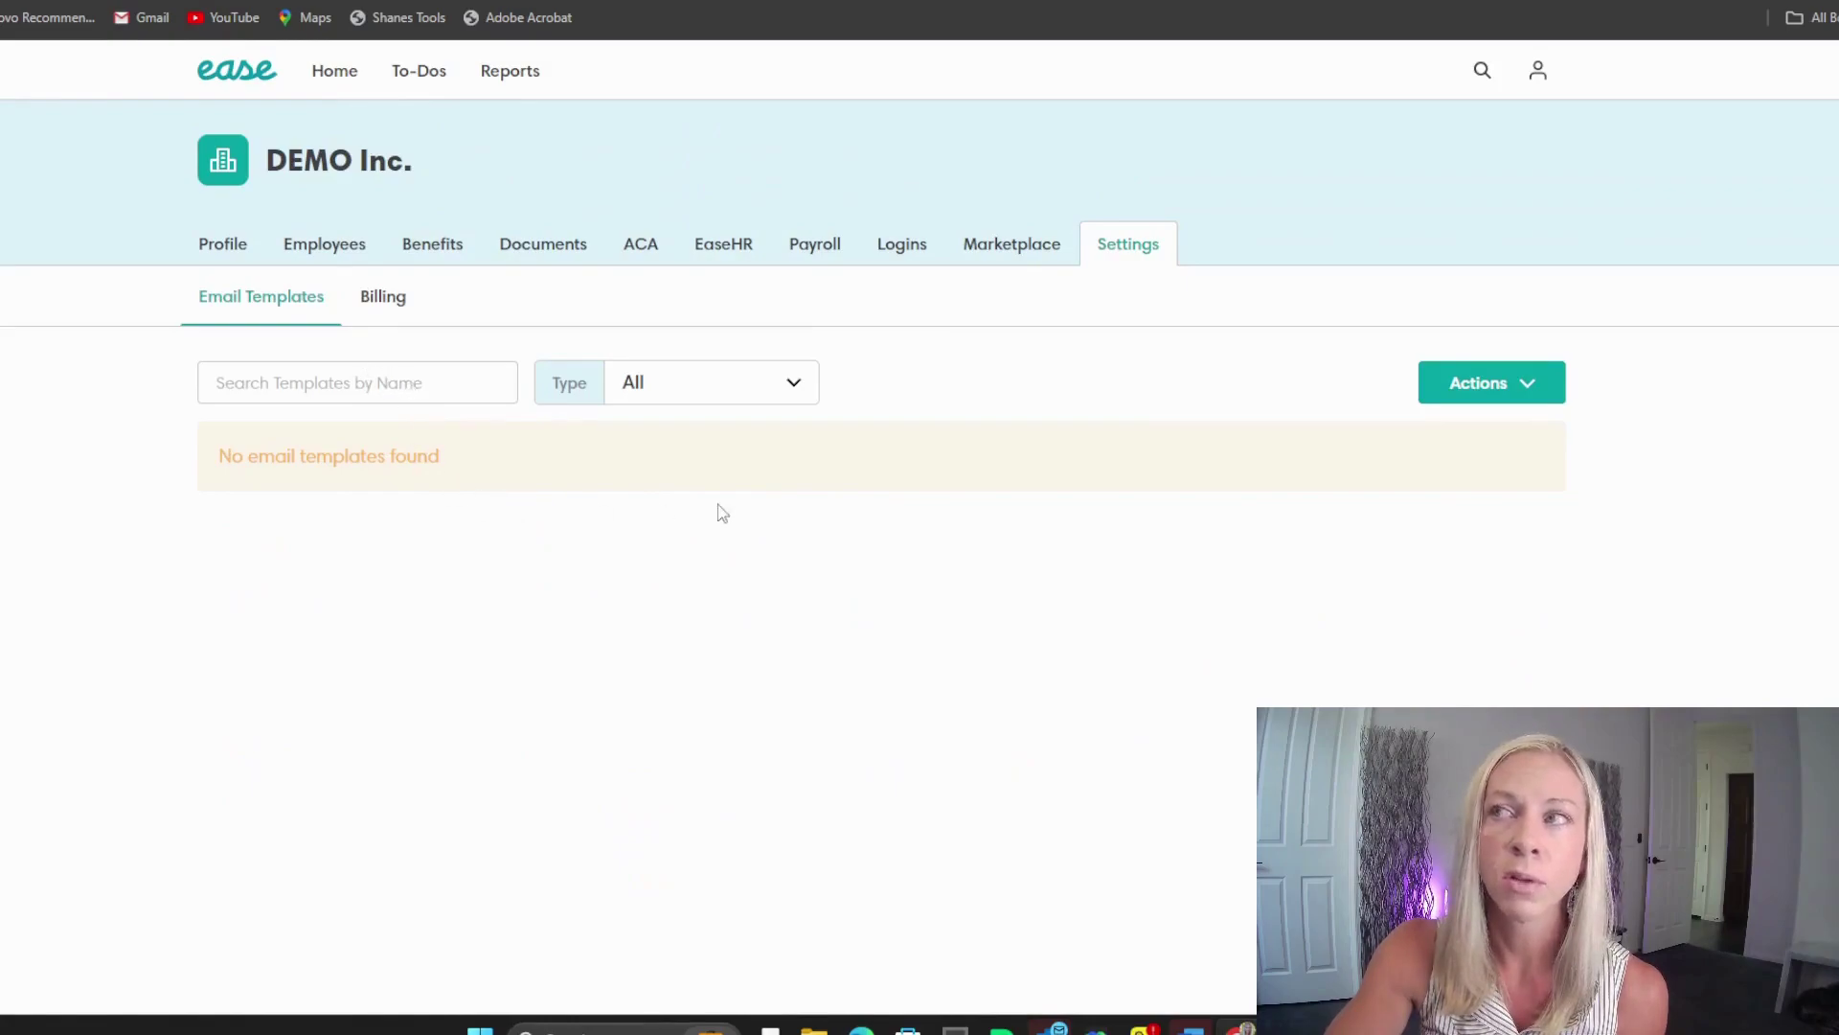
pyautogui.click(1482, 388)
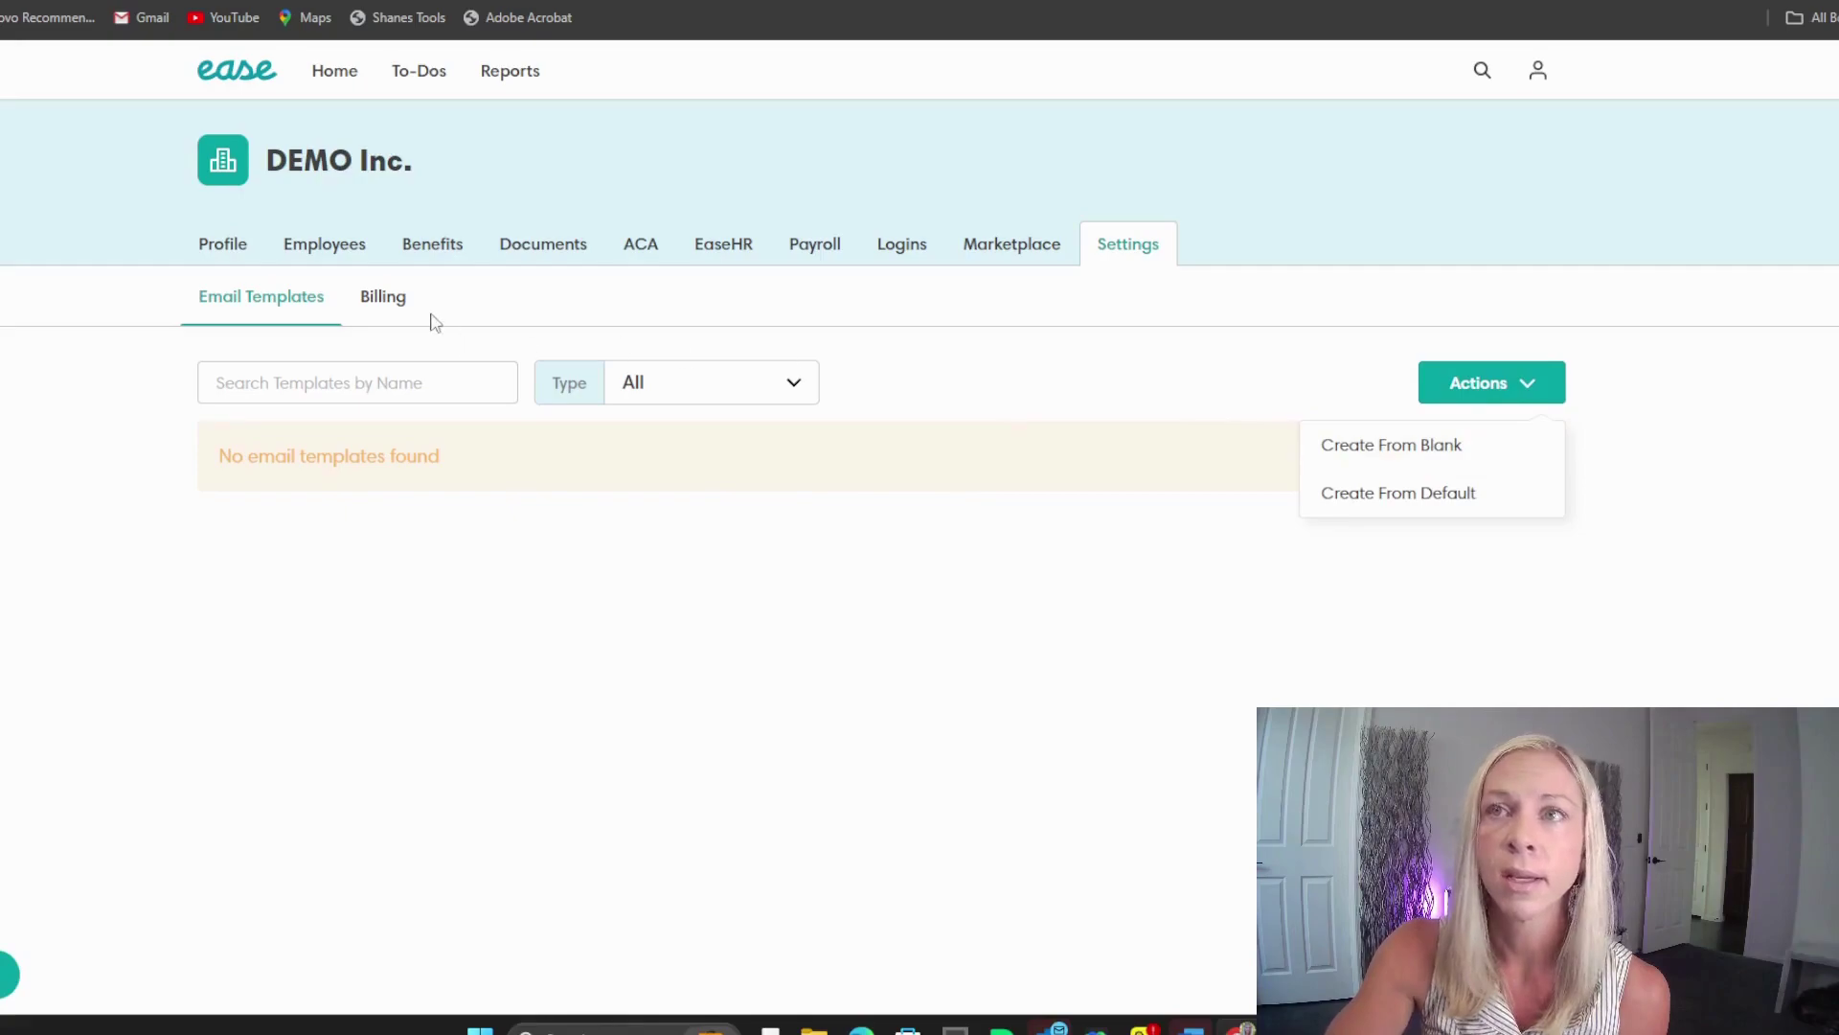
pyautogui.click(384, 302)
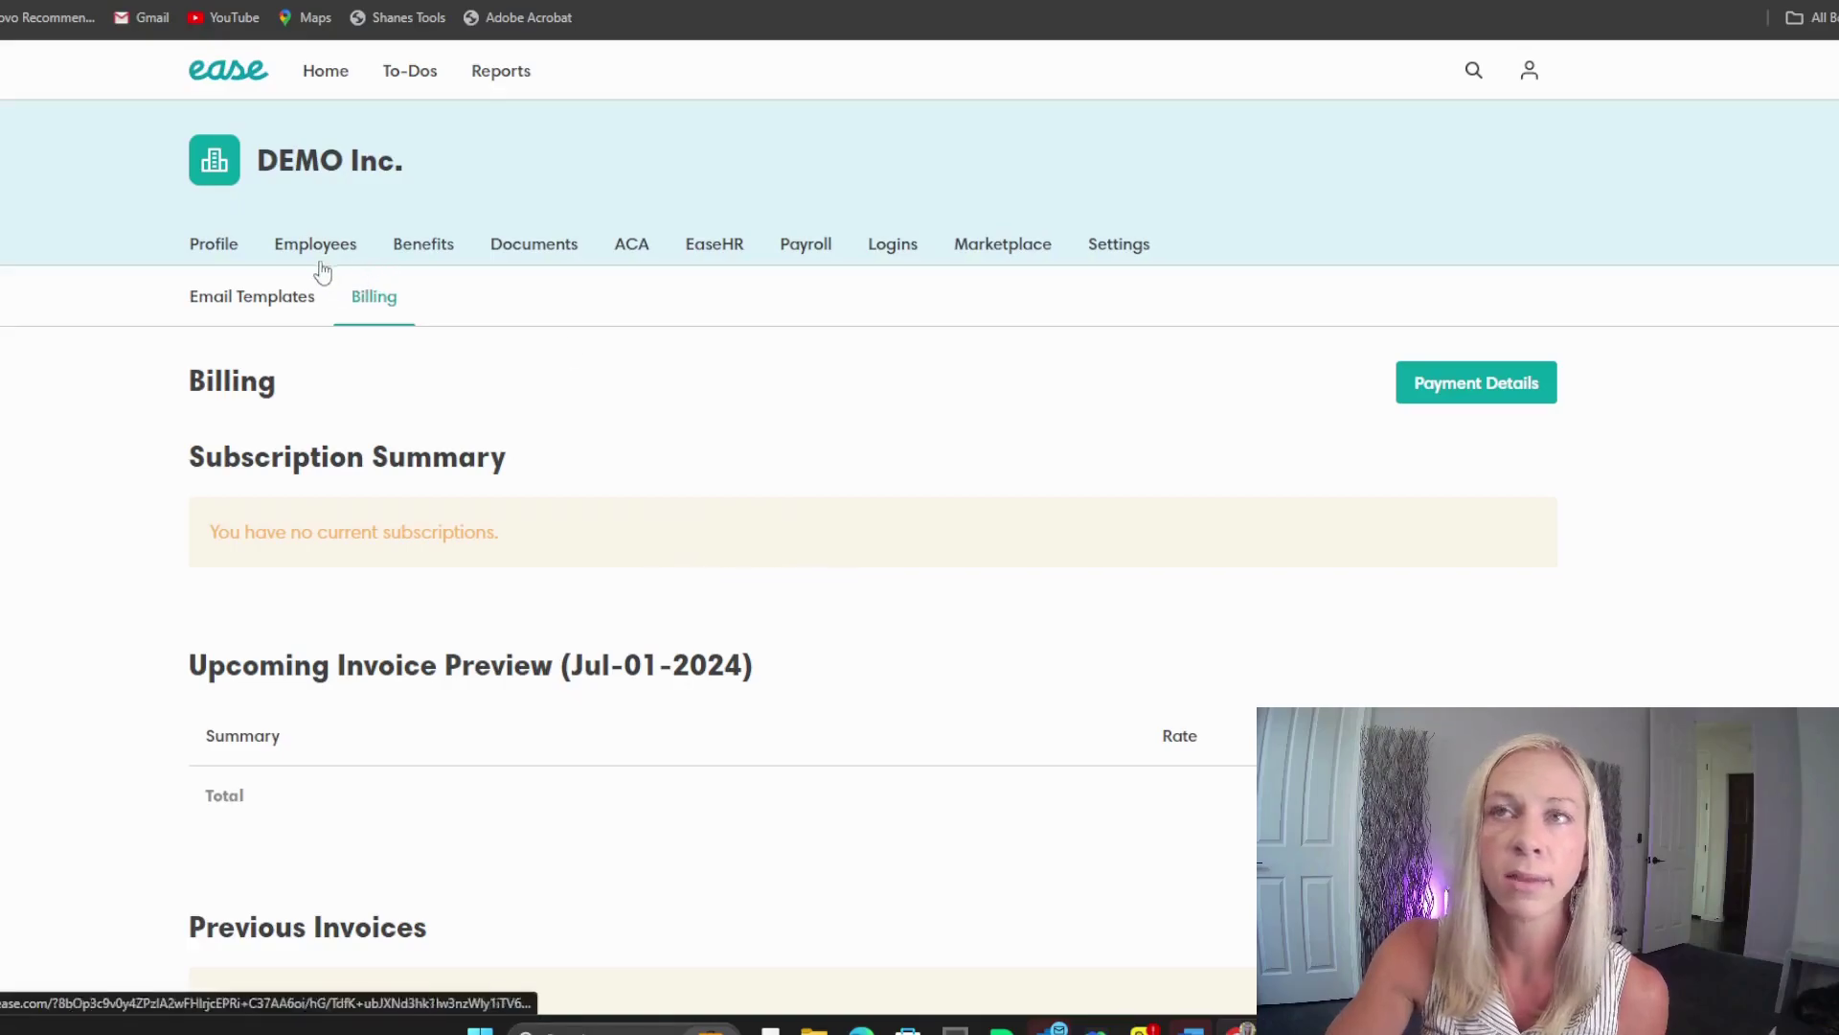
pyautogui.click(228, 252)
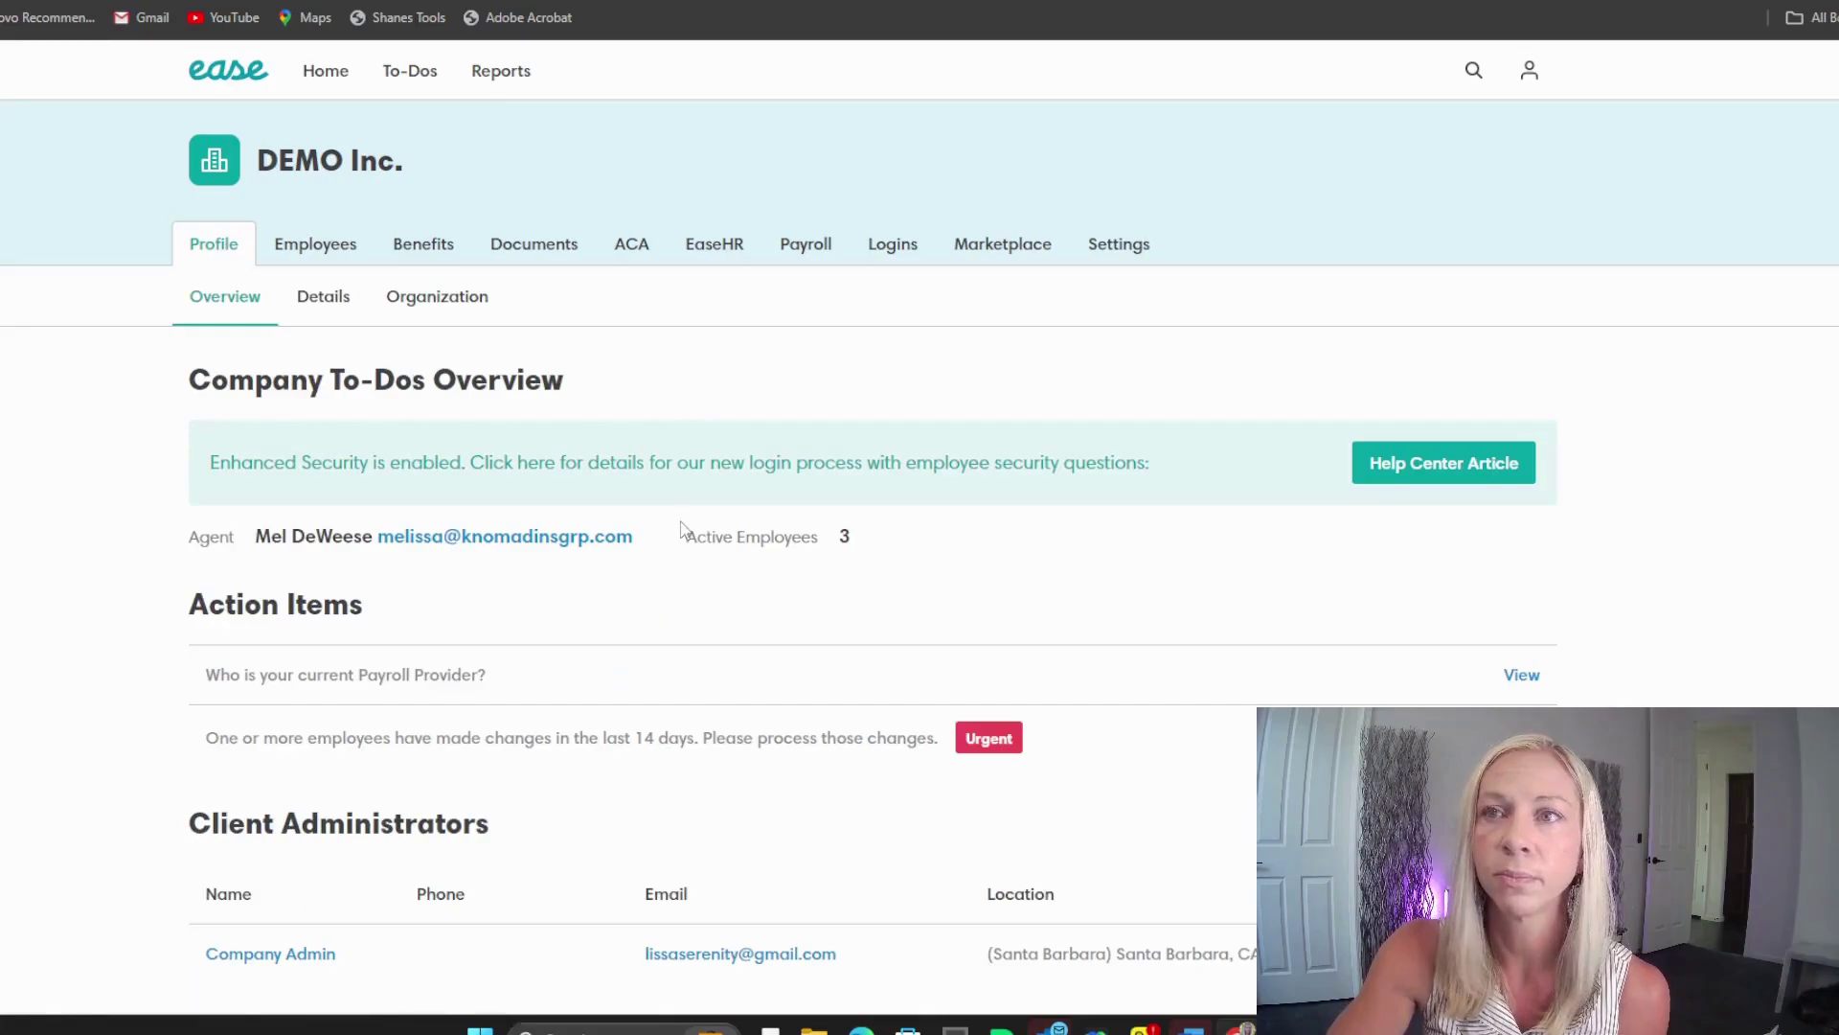
# Step: Review the company Details and Organization pages, then return to the Employees list
pyautogui.click(323, 303)
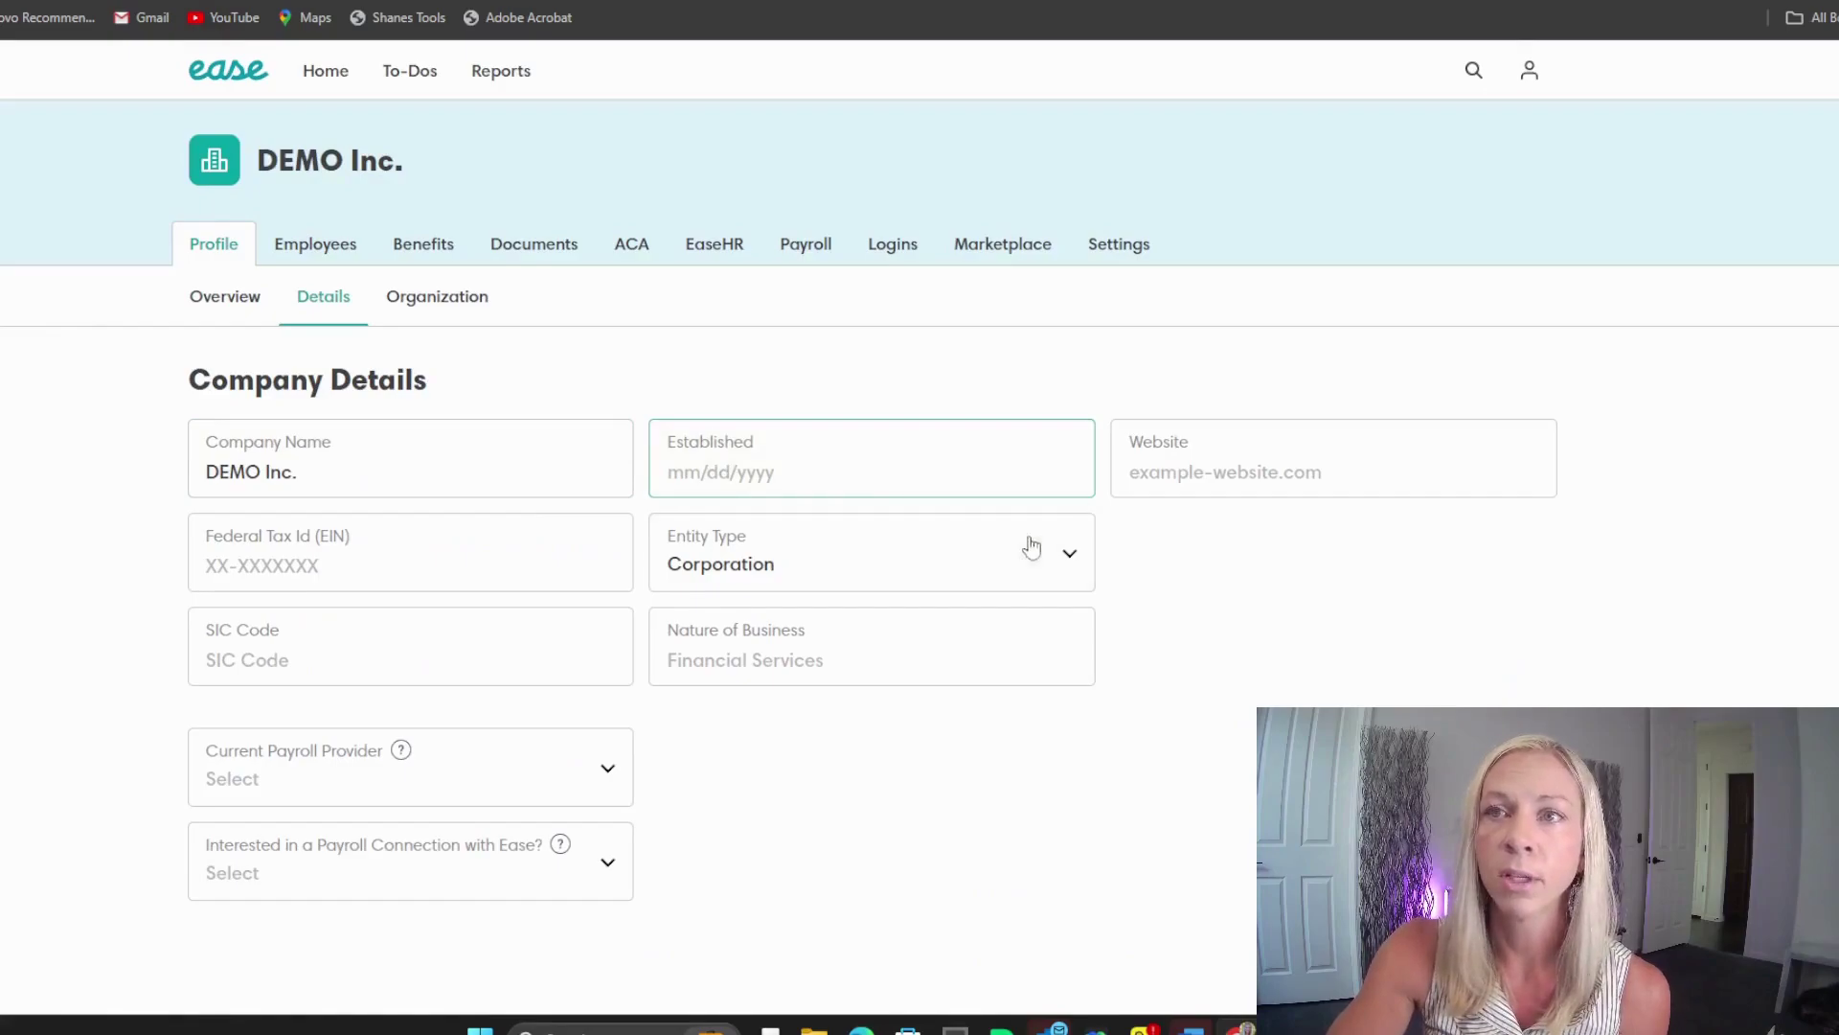
pyautogui.scroll(-1, 1015, 594)
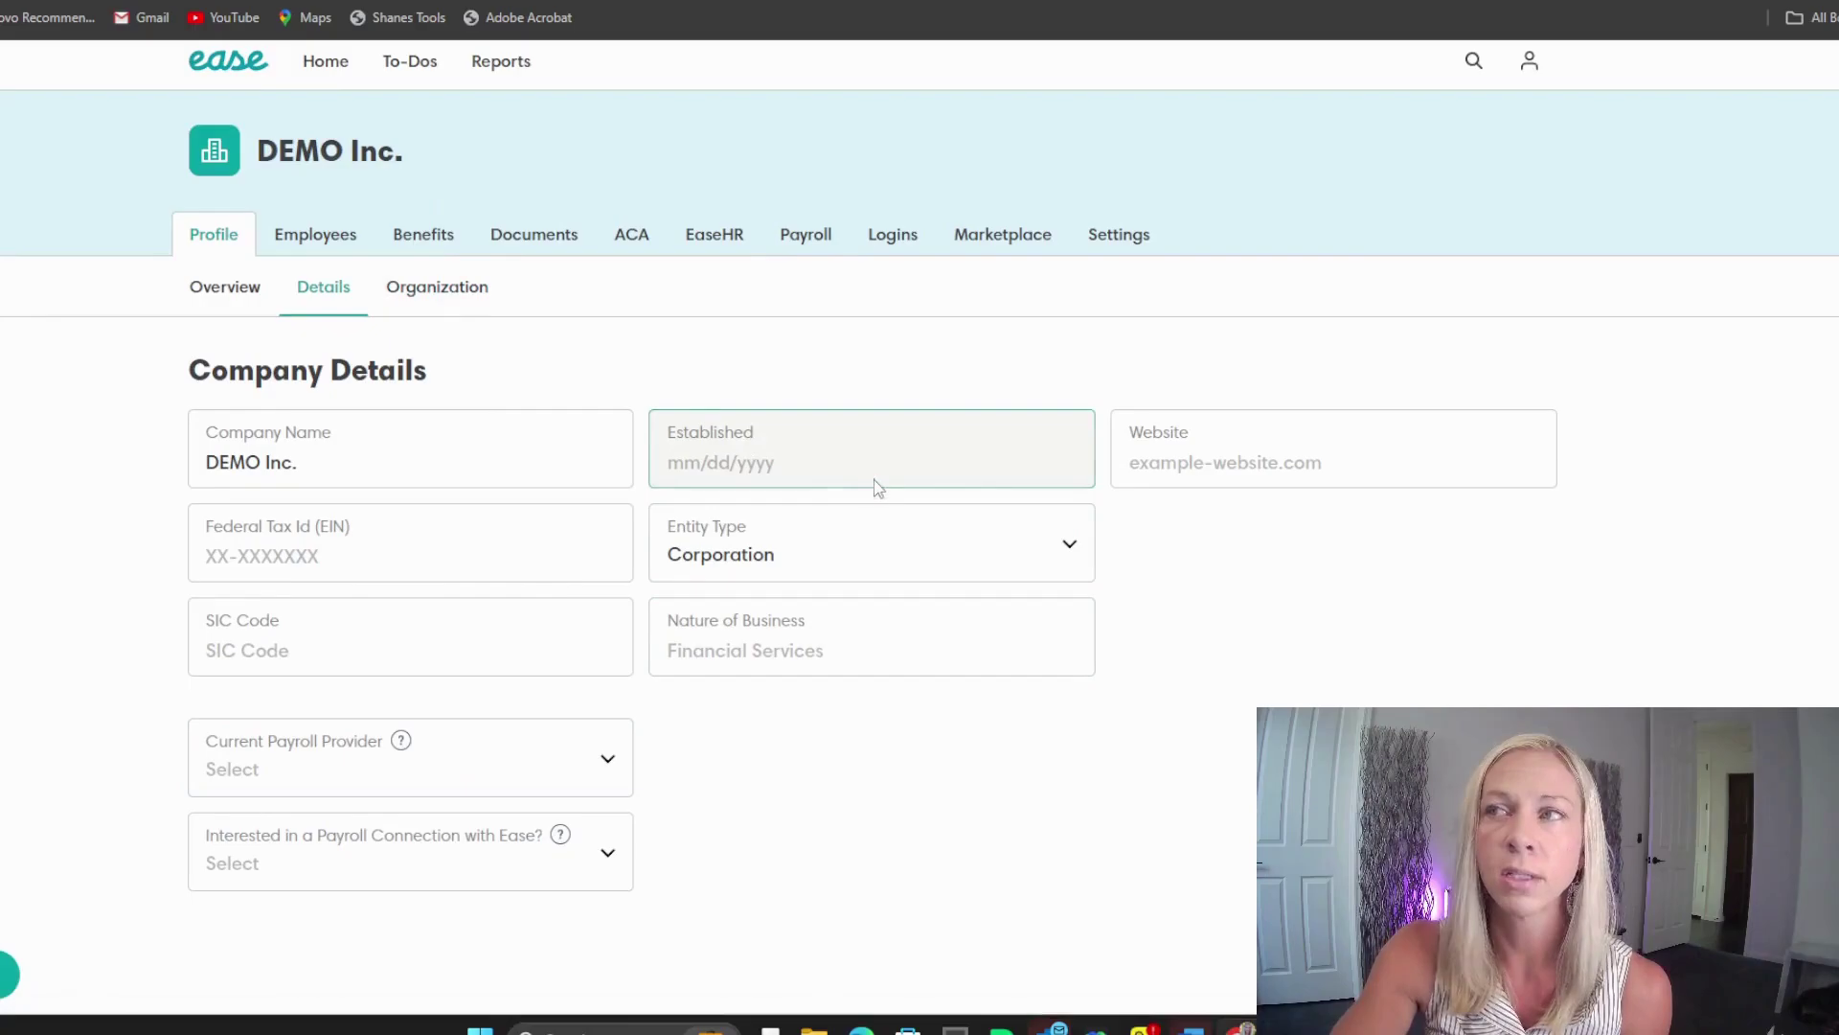
pyautogui.click(412, 304)
pyautogui.scroll(-5, 590, 563)
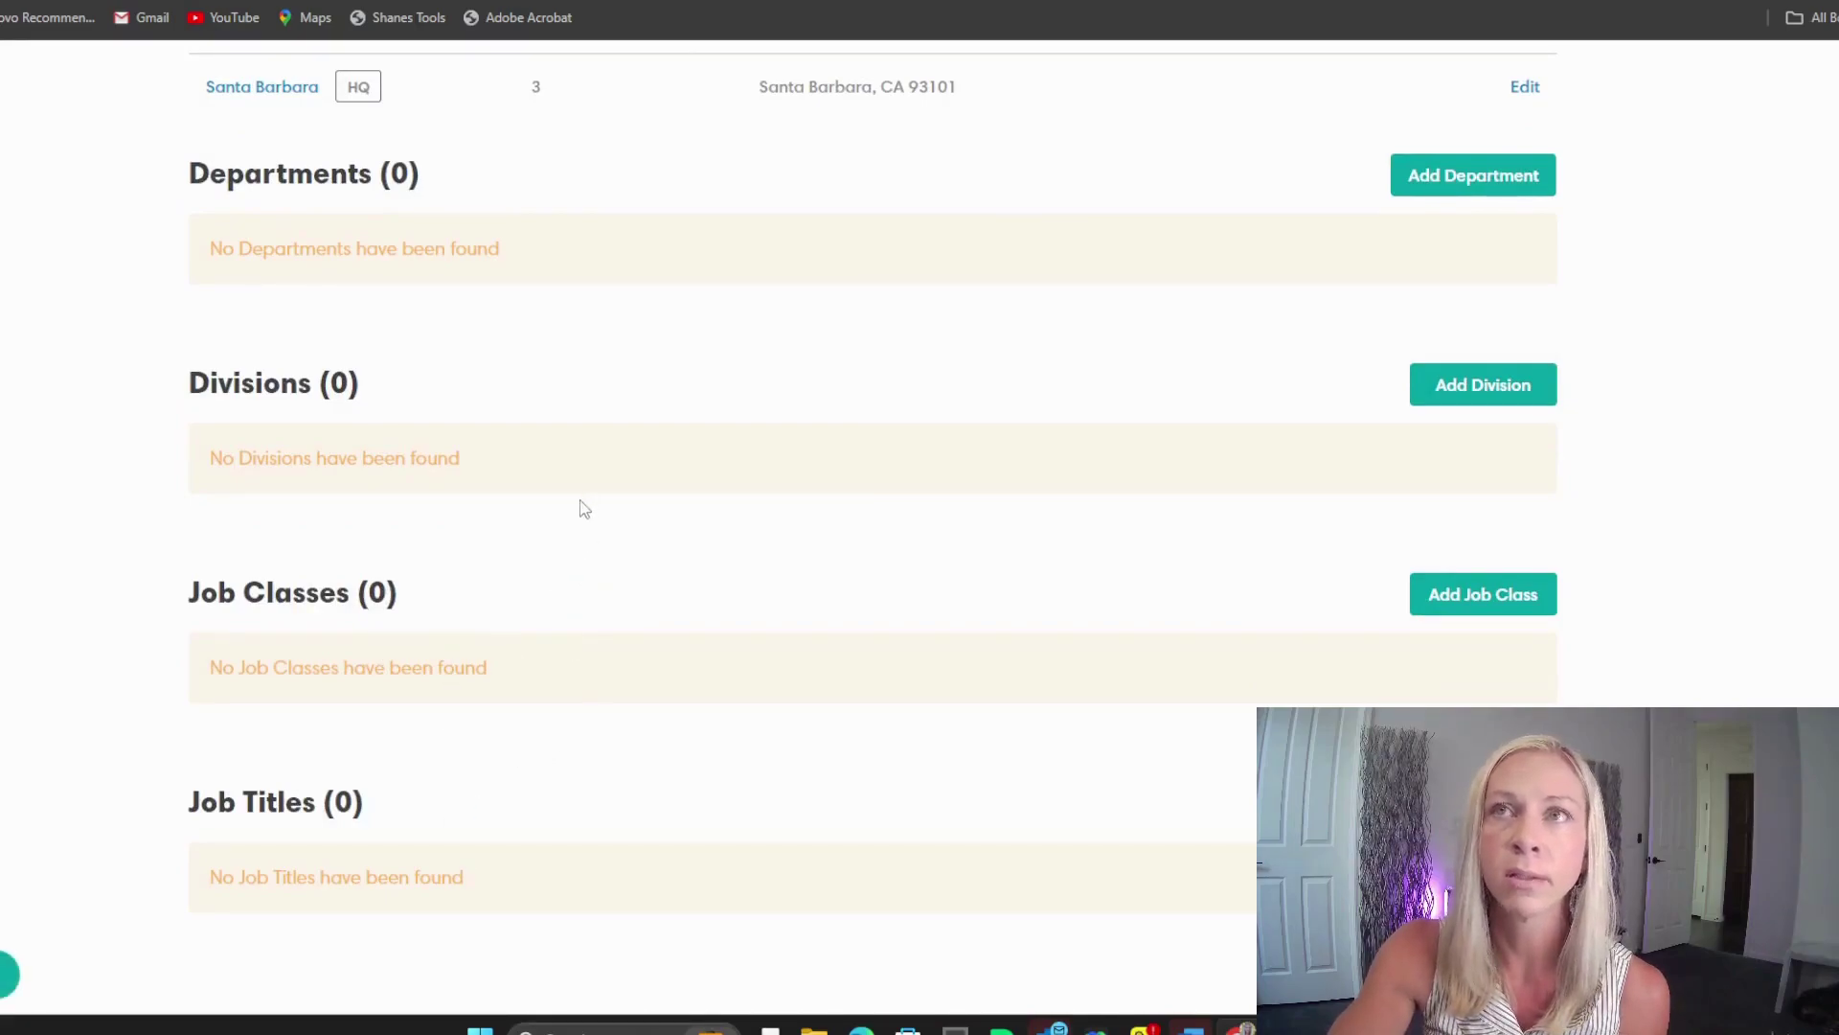
pyautogui.scroll(3, 584, 508)
pyautogui.click(350, 144)
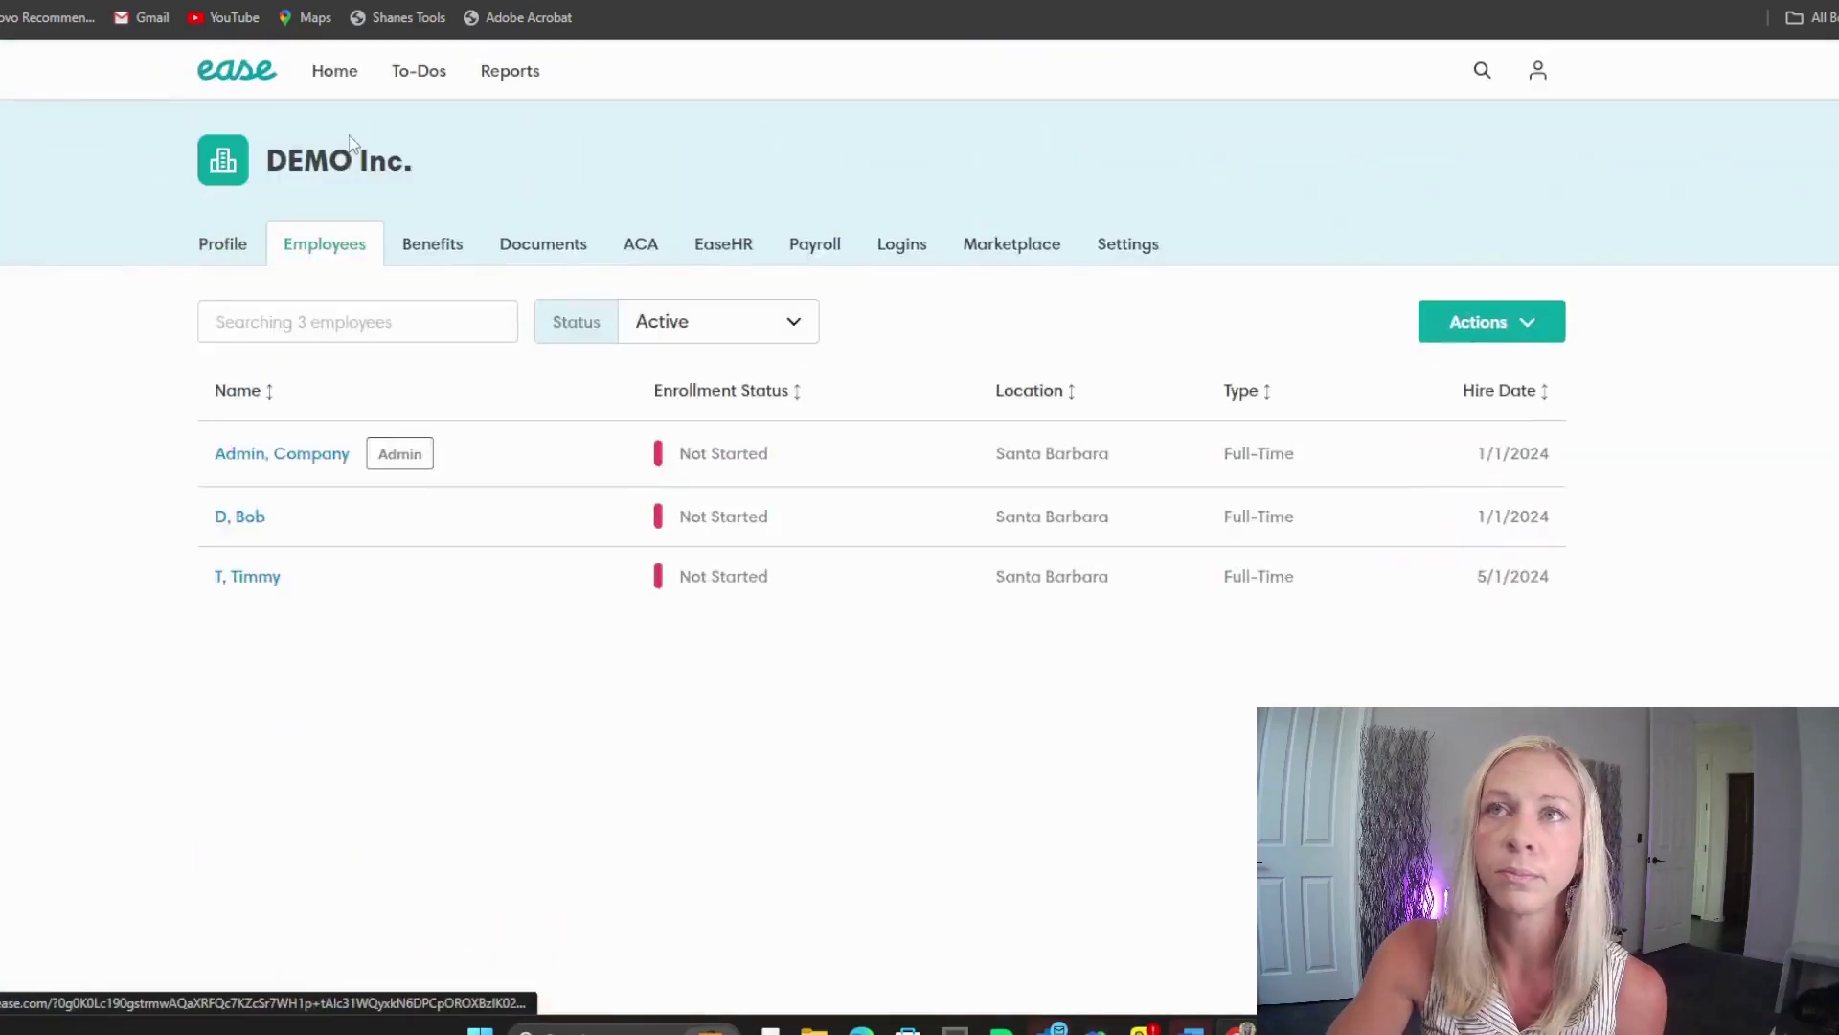
pyautogui.click(439, 252)
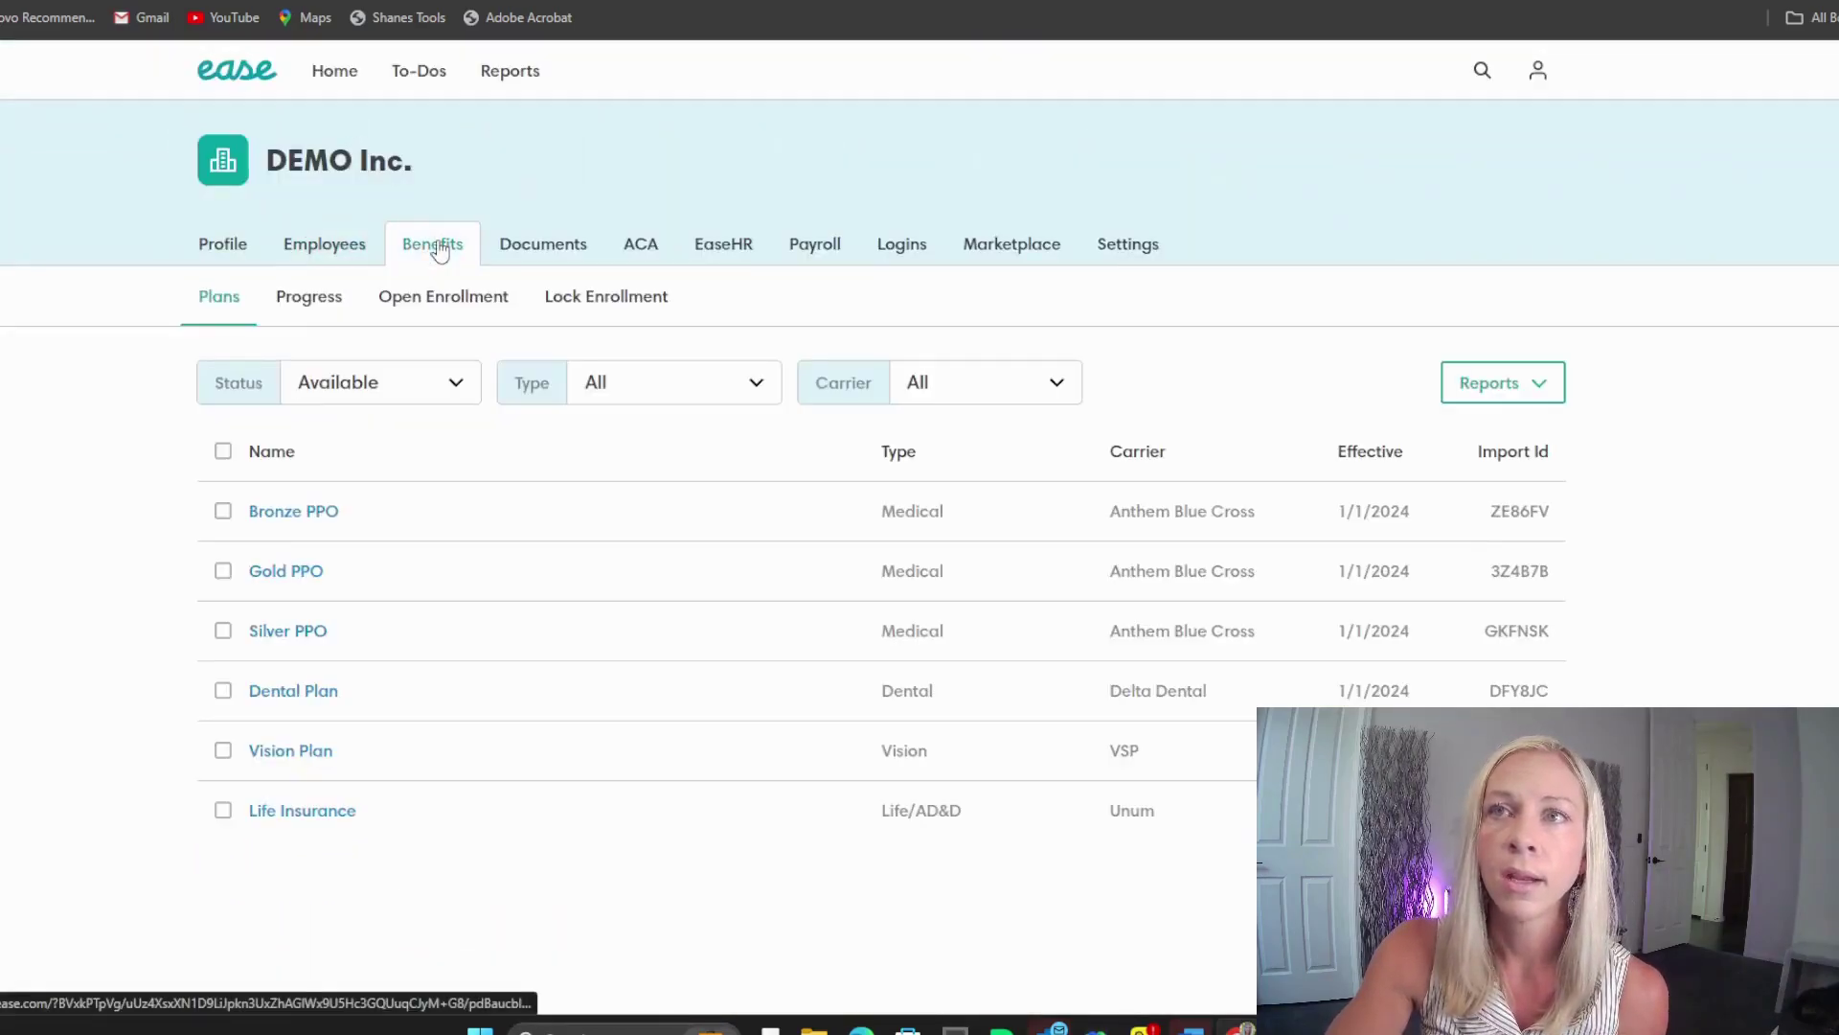
pyautogui.click(334, 255)
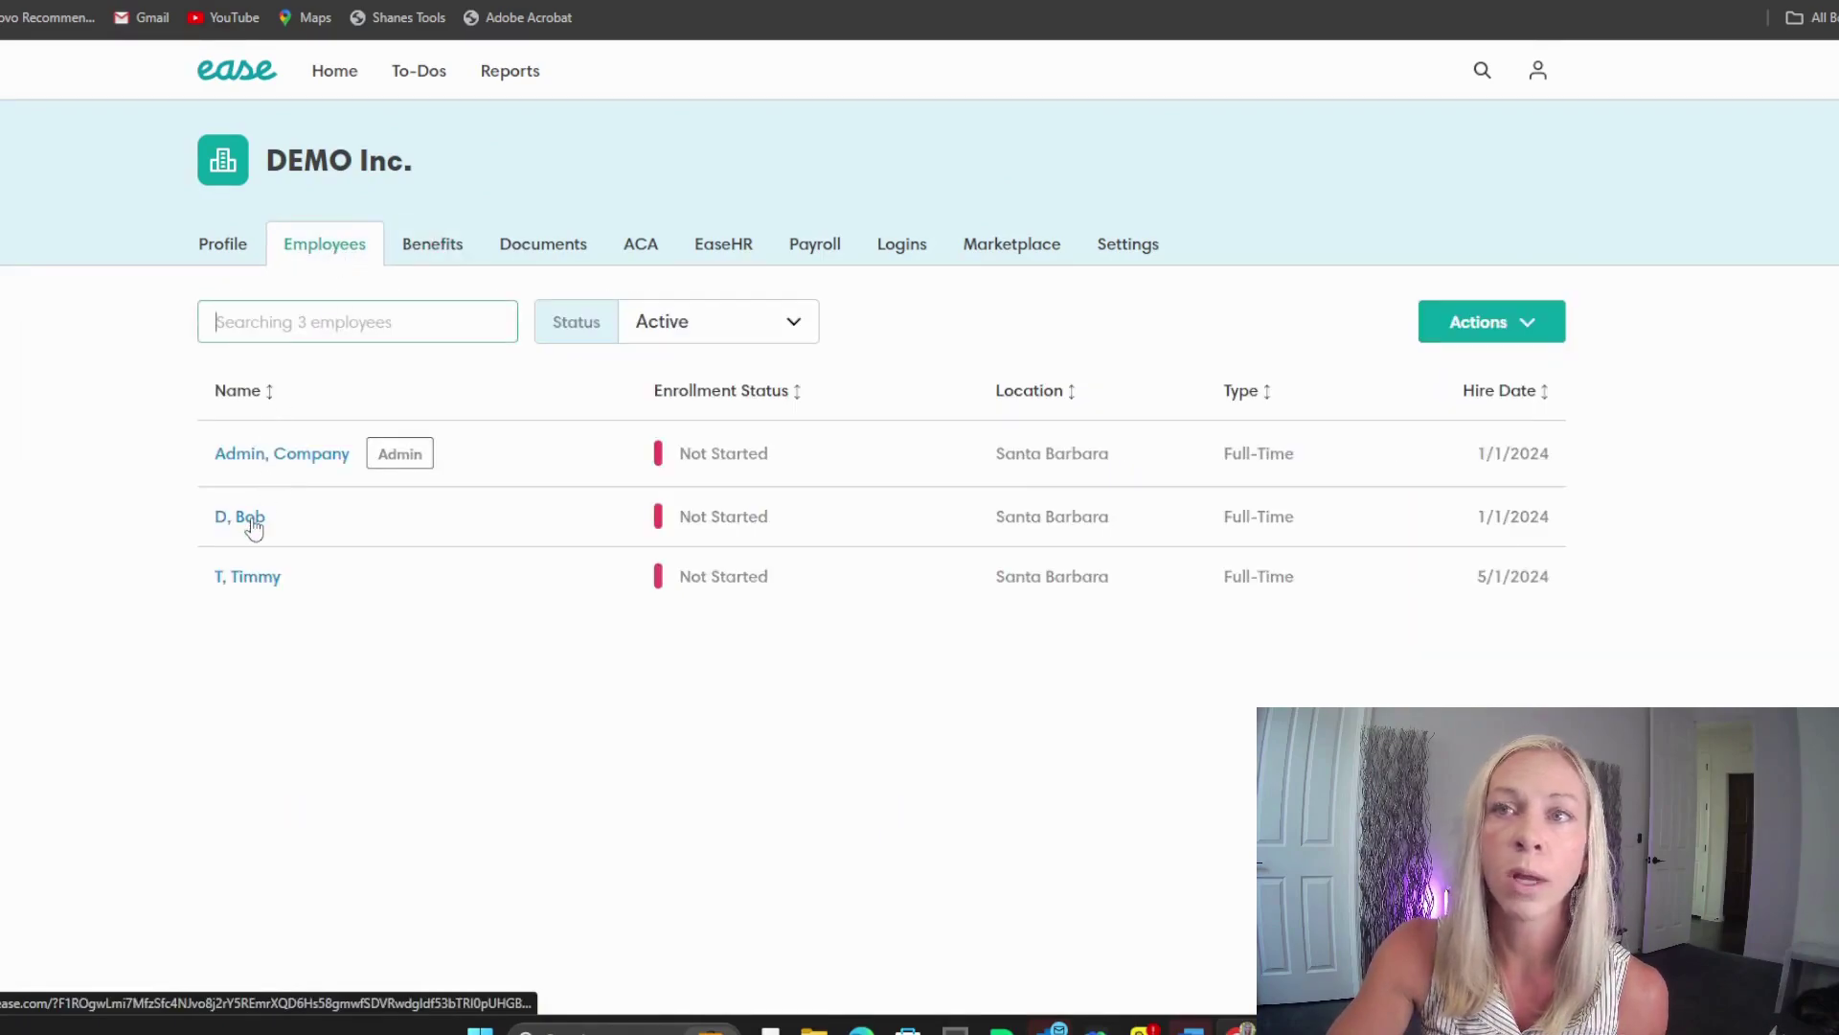
pyautogui.click(254, 580)
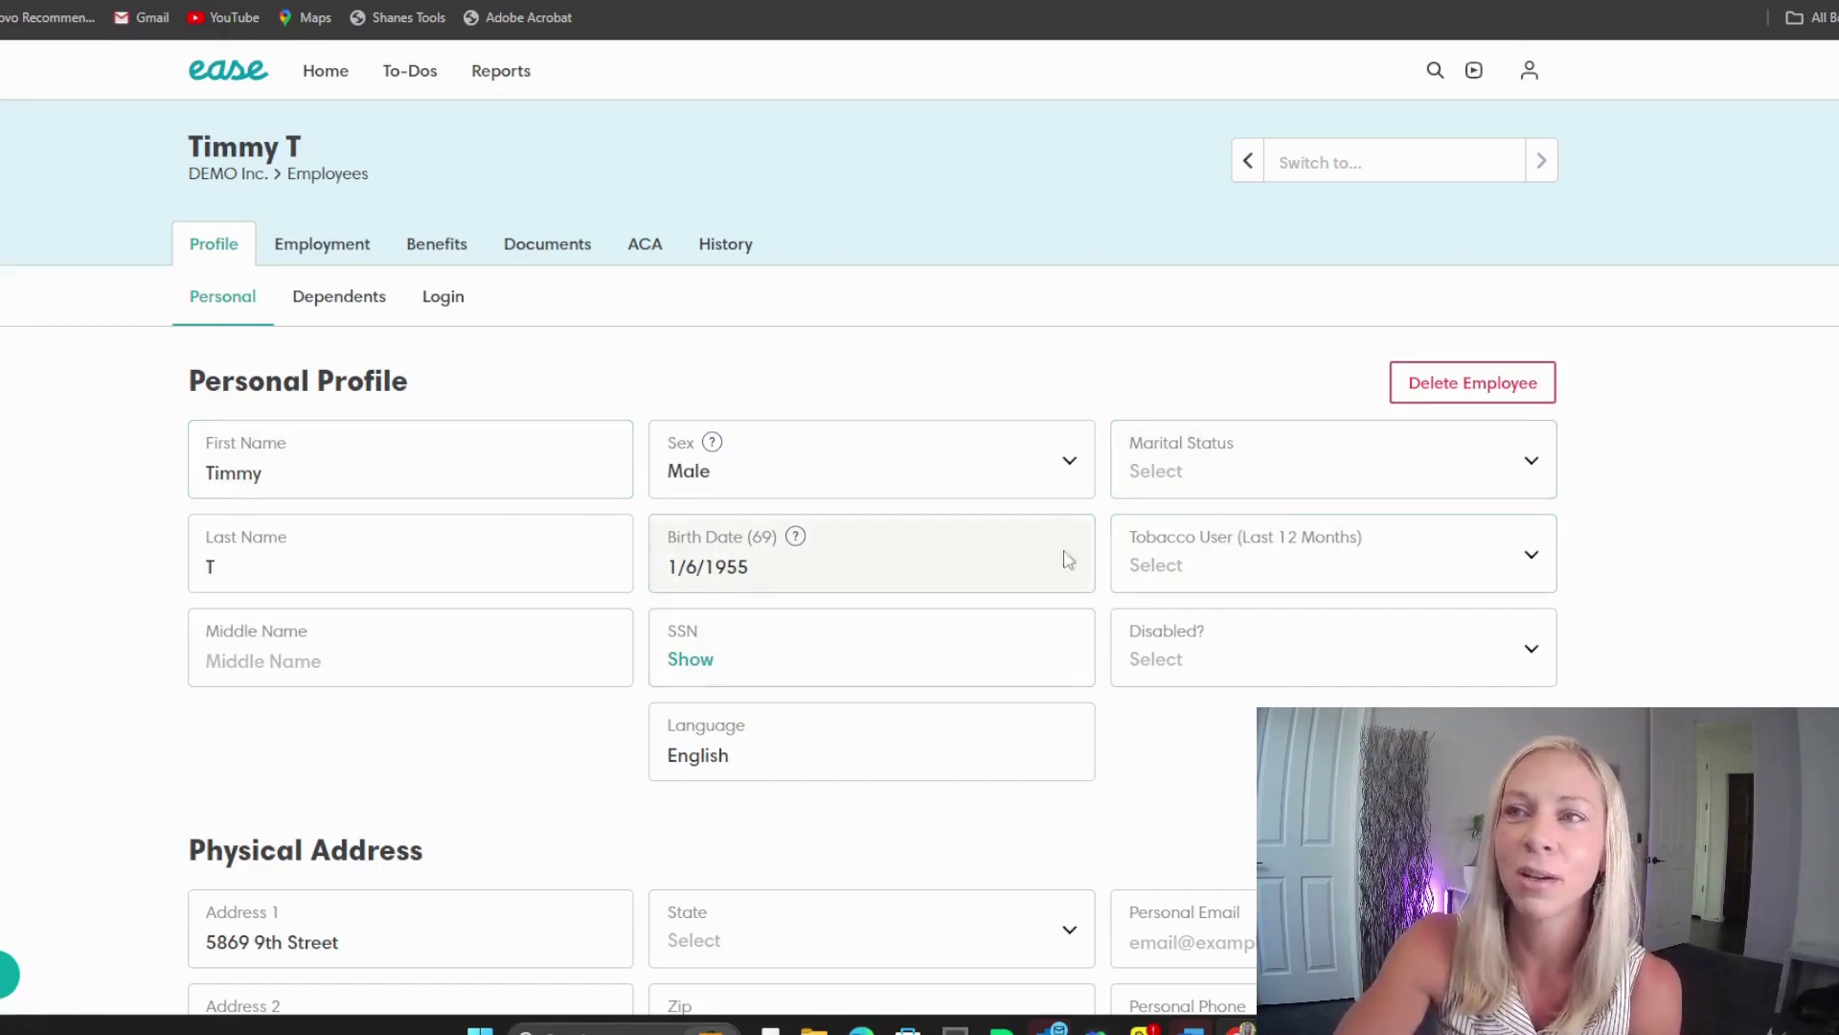
pyautogui.scroll(-2, 993, 579)
pyautogui.scroll(2, 977, 566)
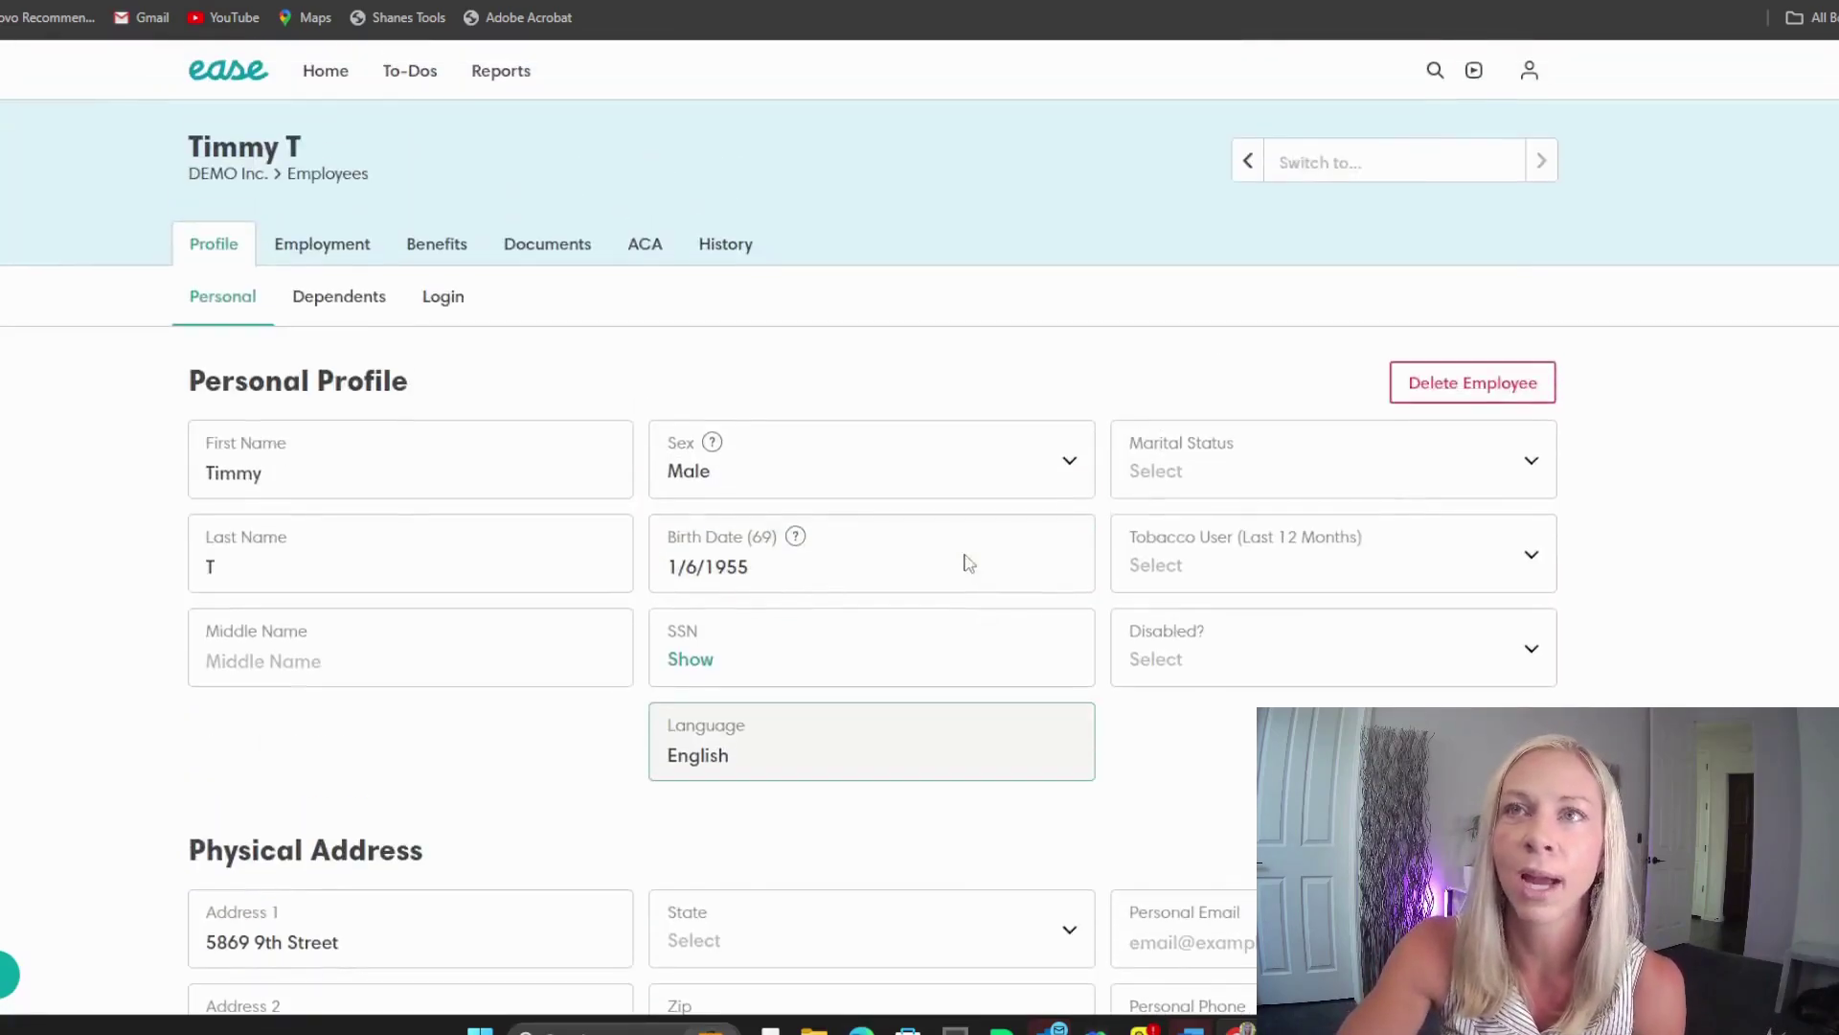
# Step: Check the employee's Dependents and Login pages and the available login actions
pyautogui.click(345, 299)
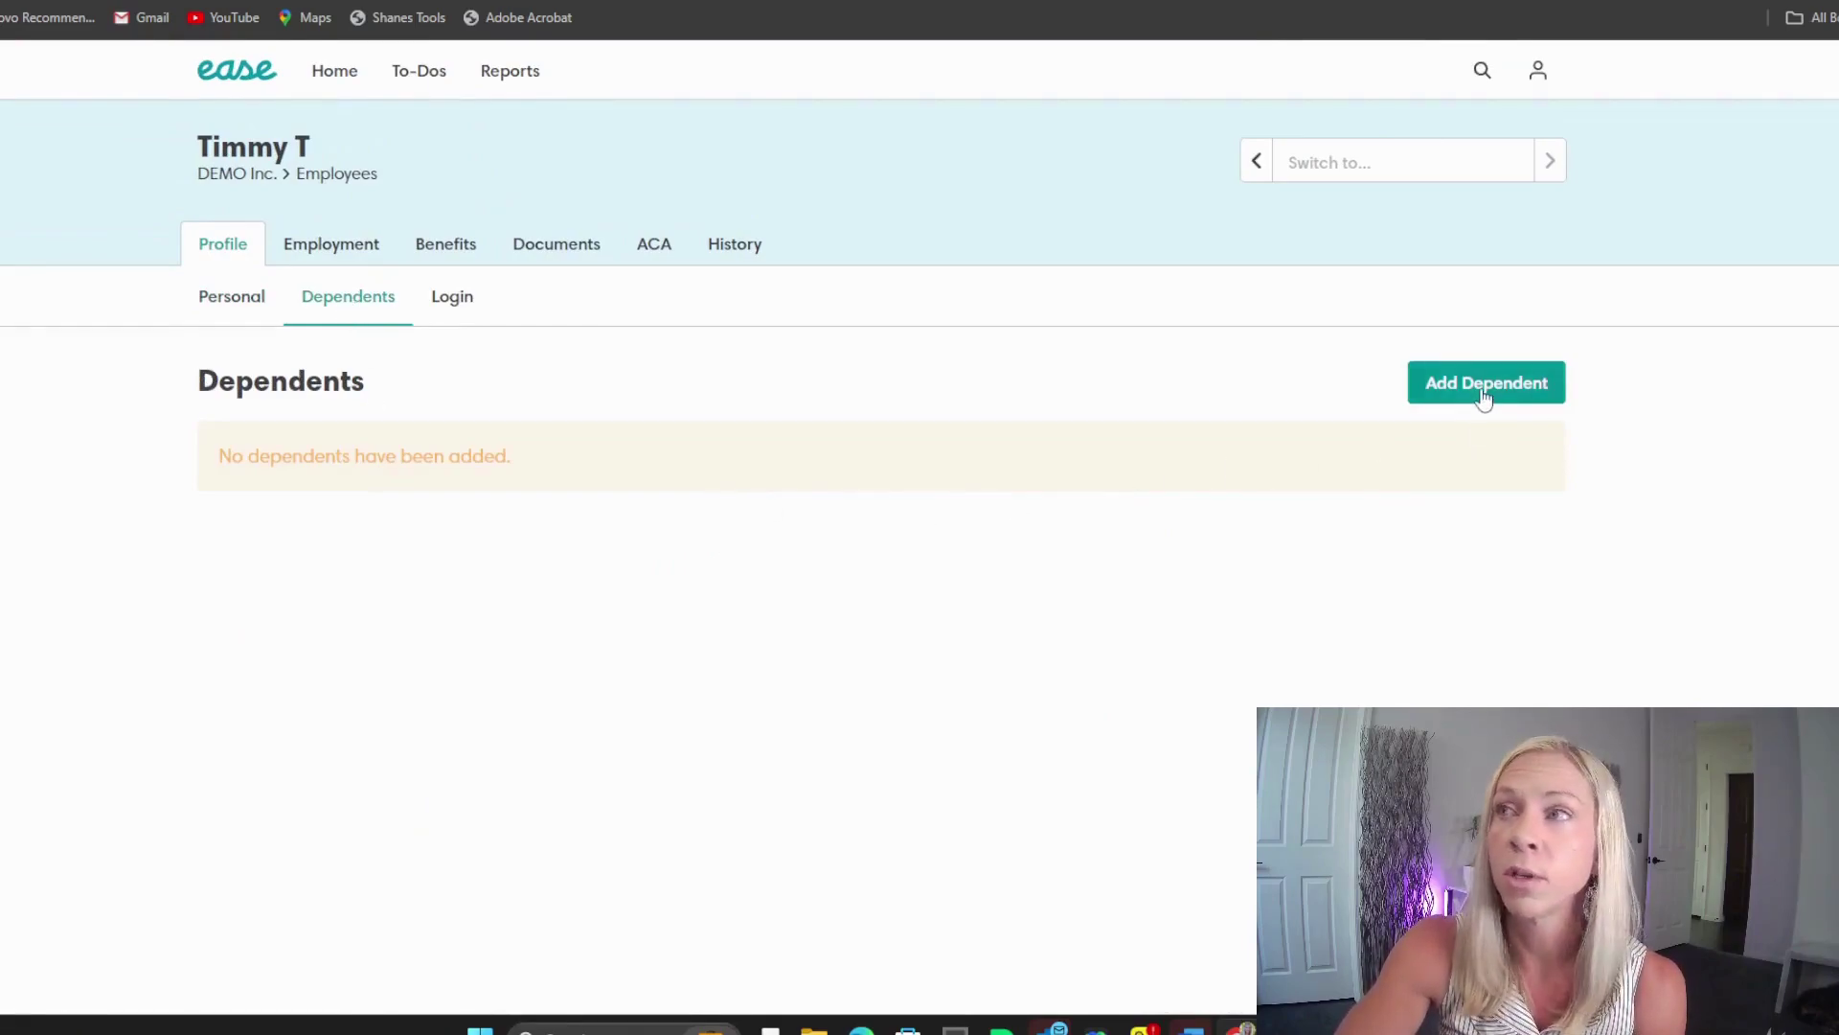
pyautogui.click(452, 297)
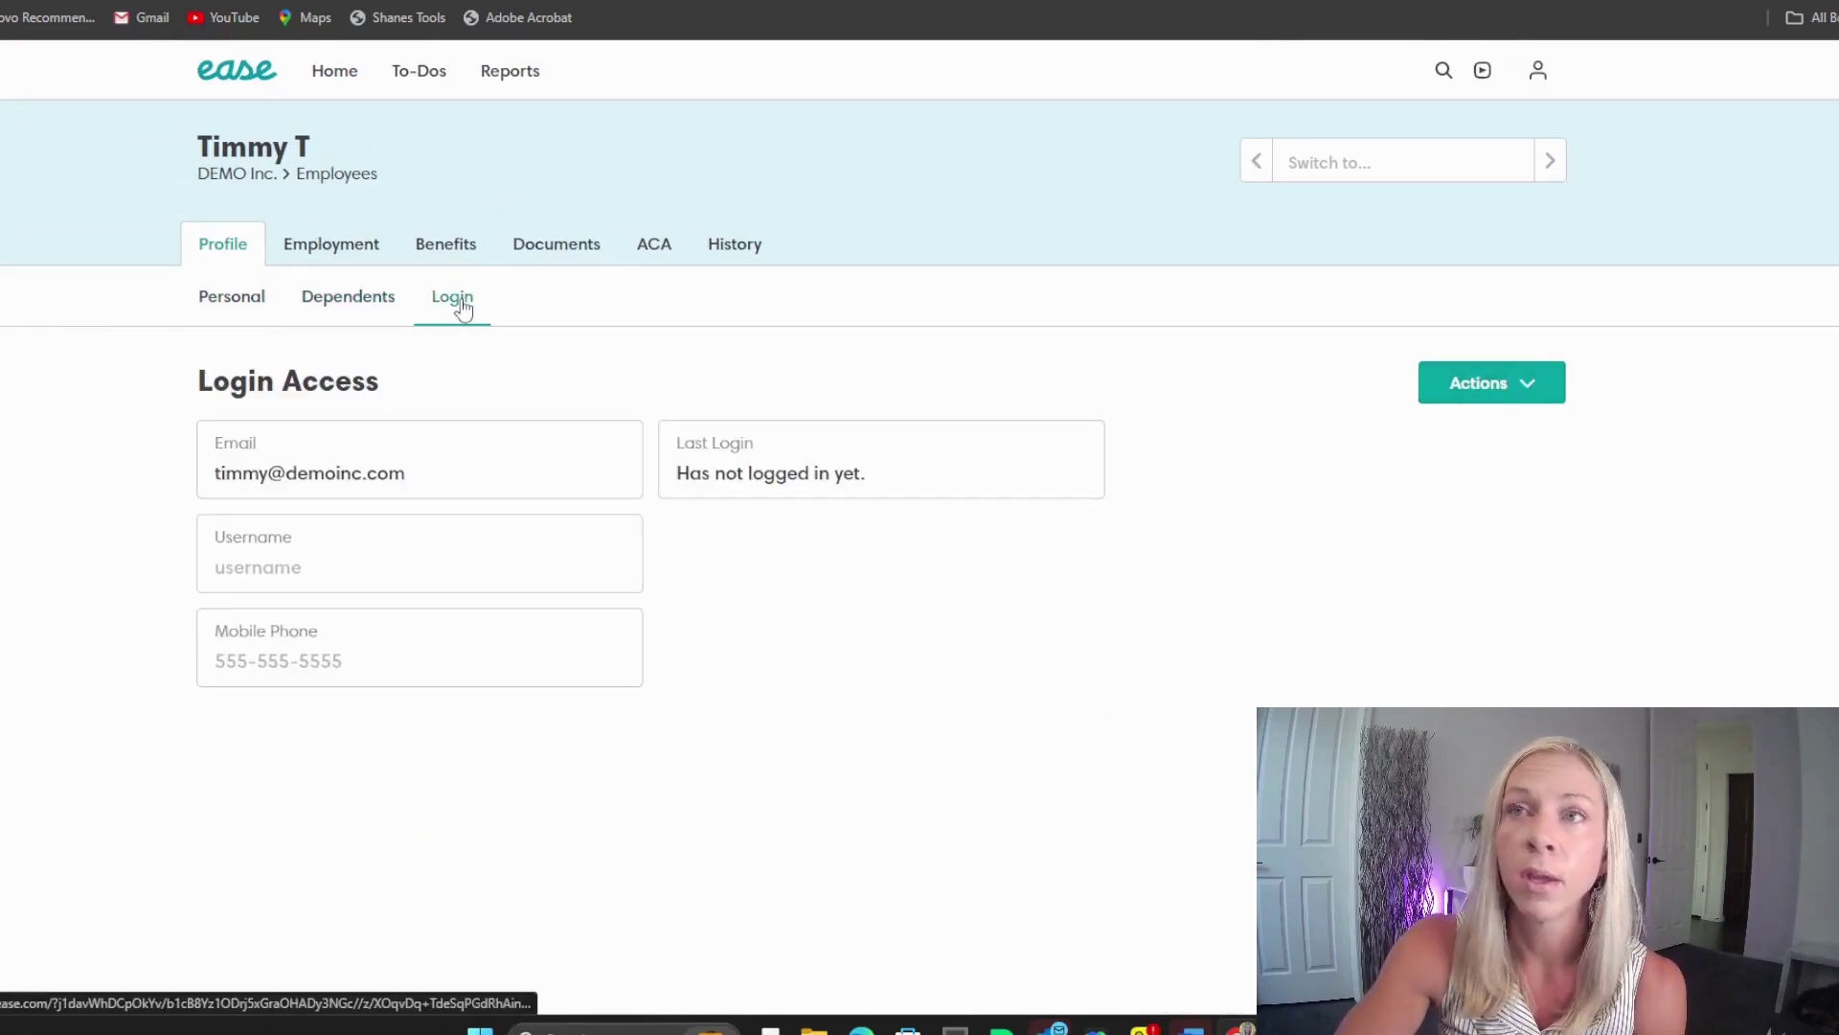
pyautogui.click(1484, 387)
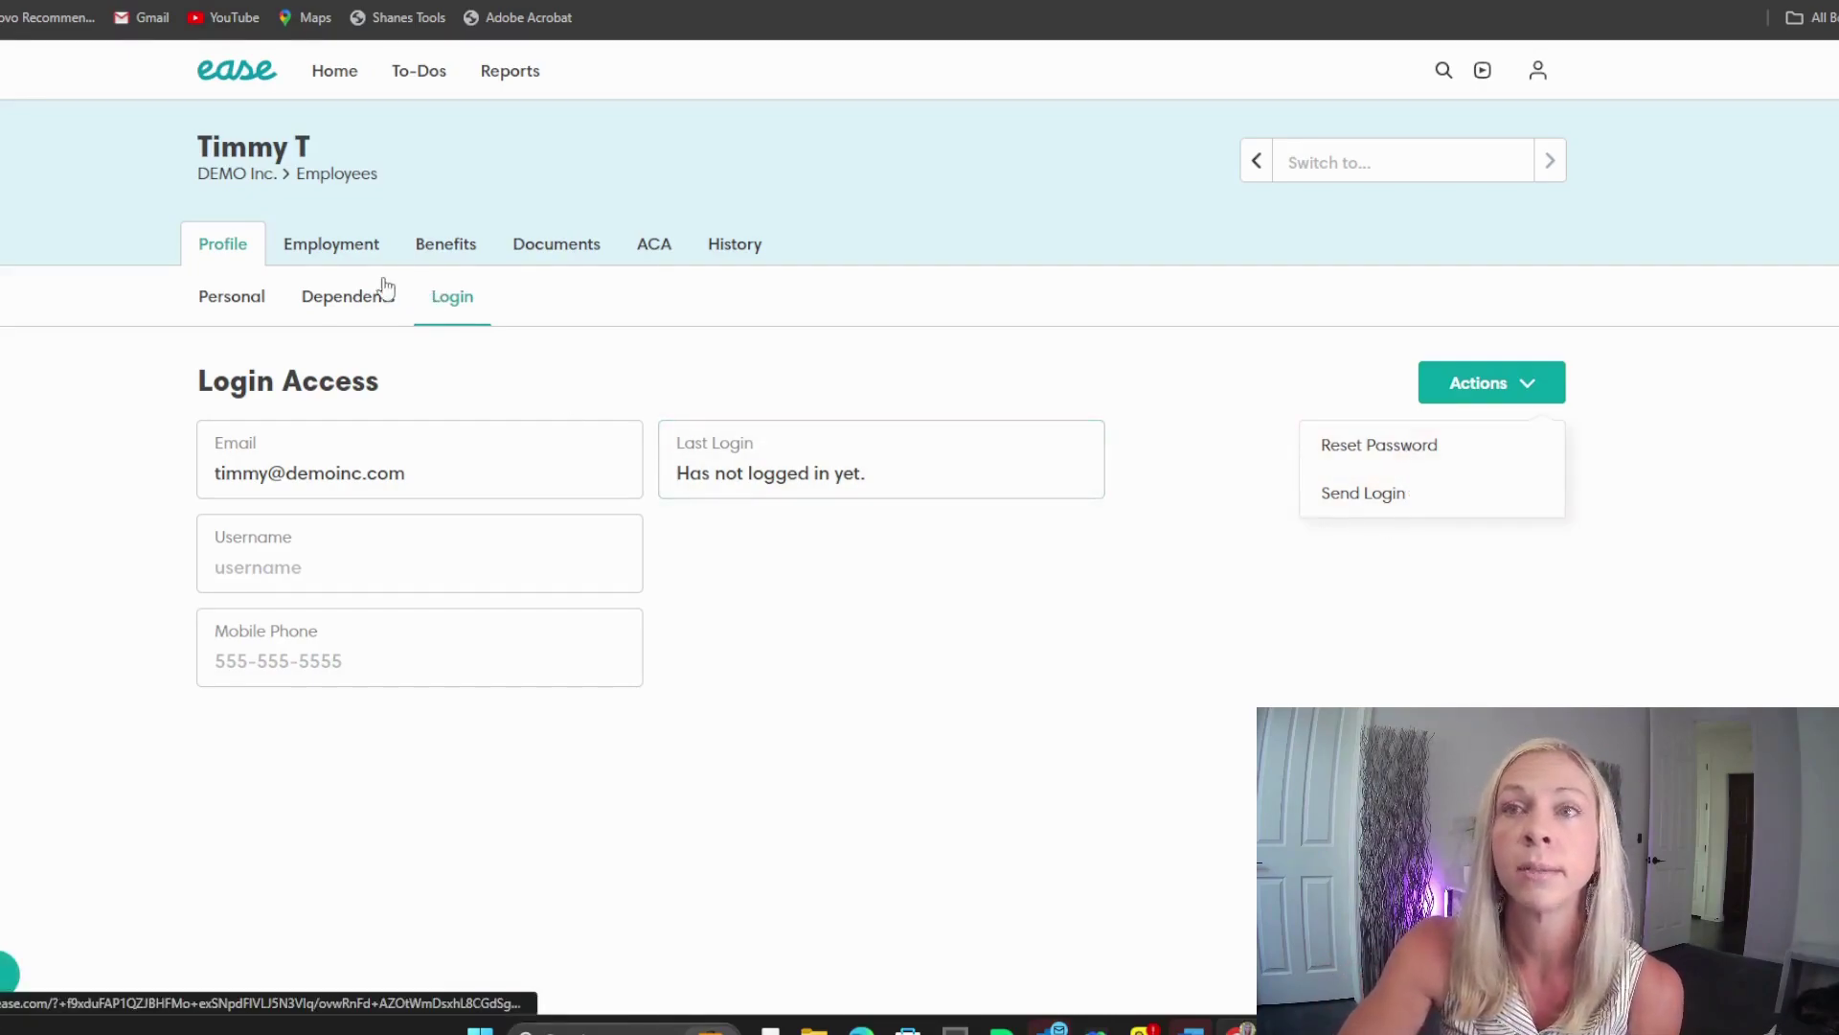
# Step: Review the Employment details and HR manager choices without changes, ending on Compensation
pyautogui.click(318, 251)
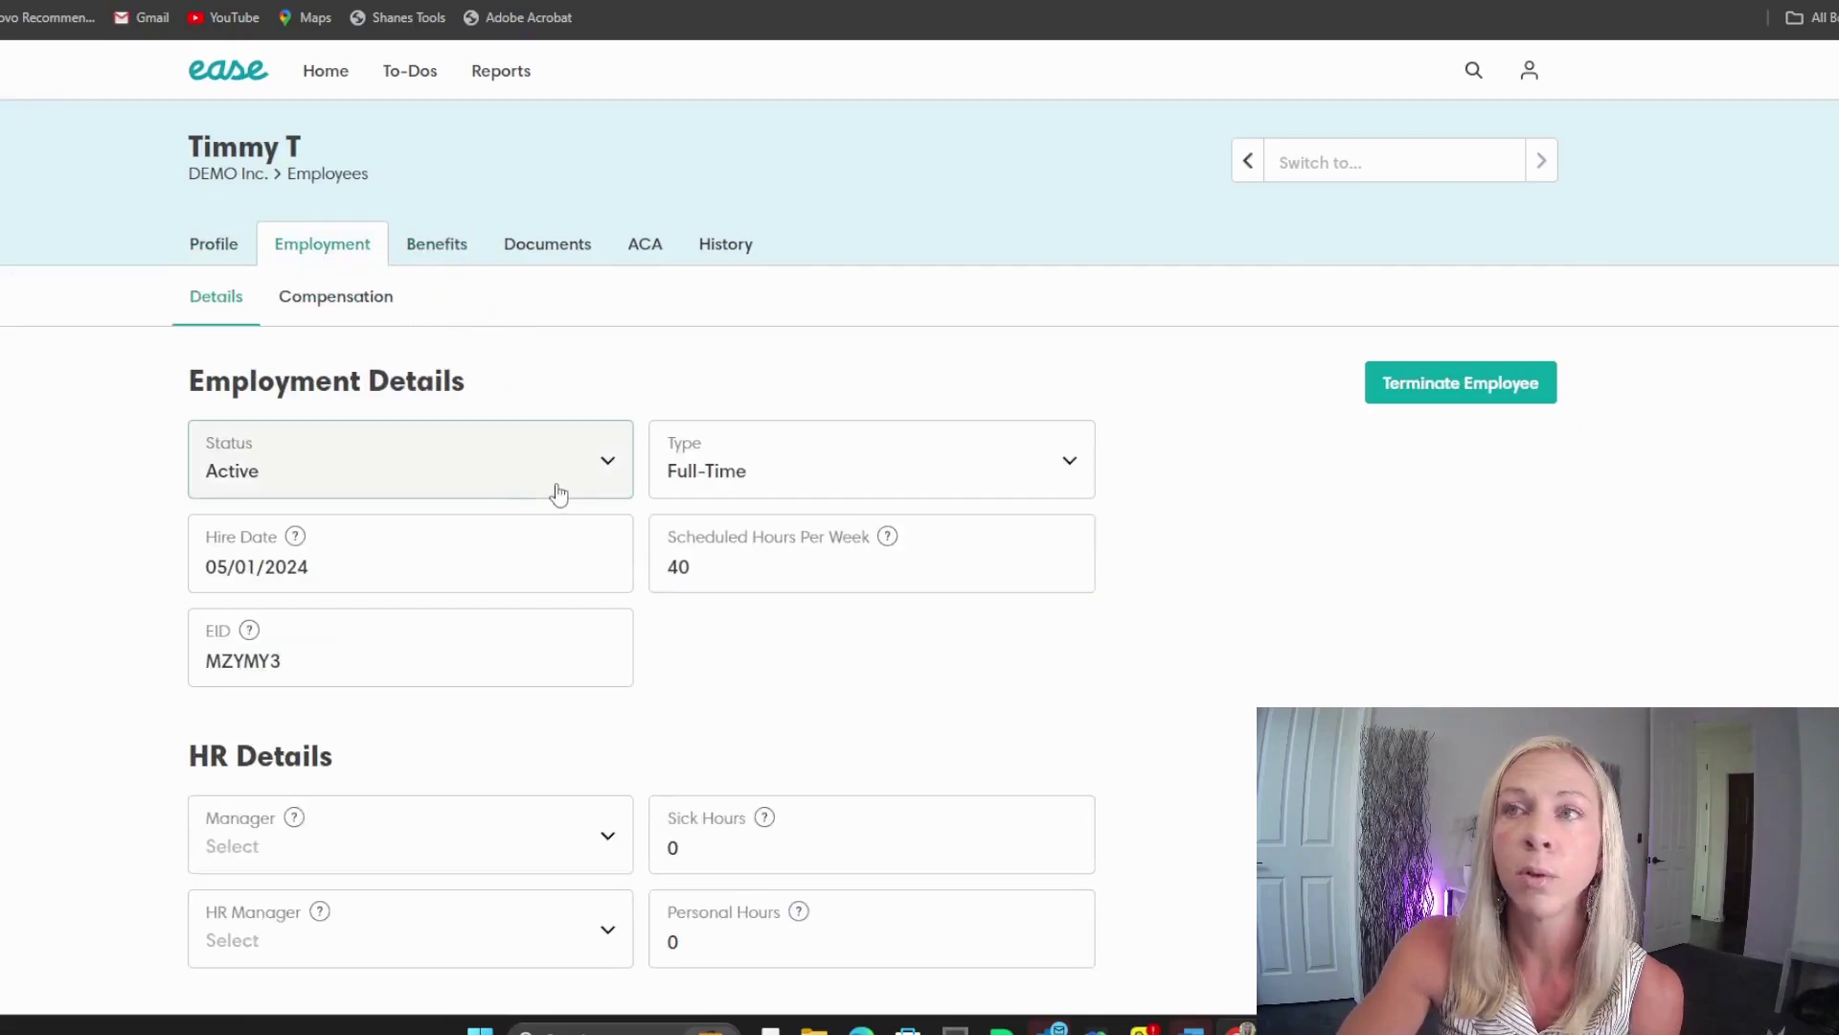
pyautogui.scroll(-1, 529, 542)
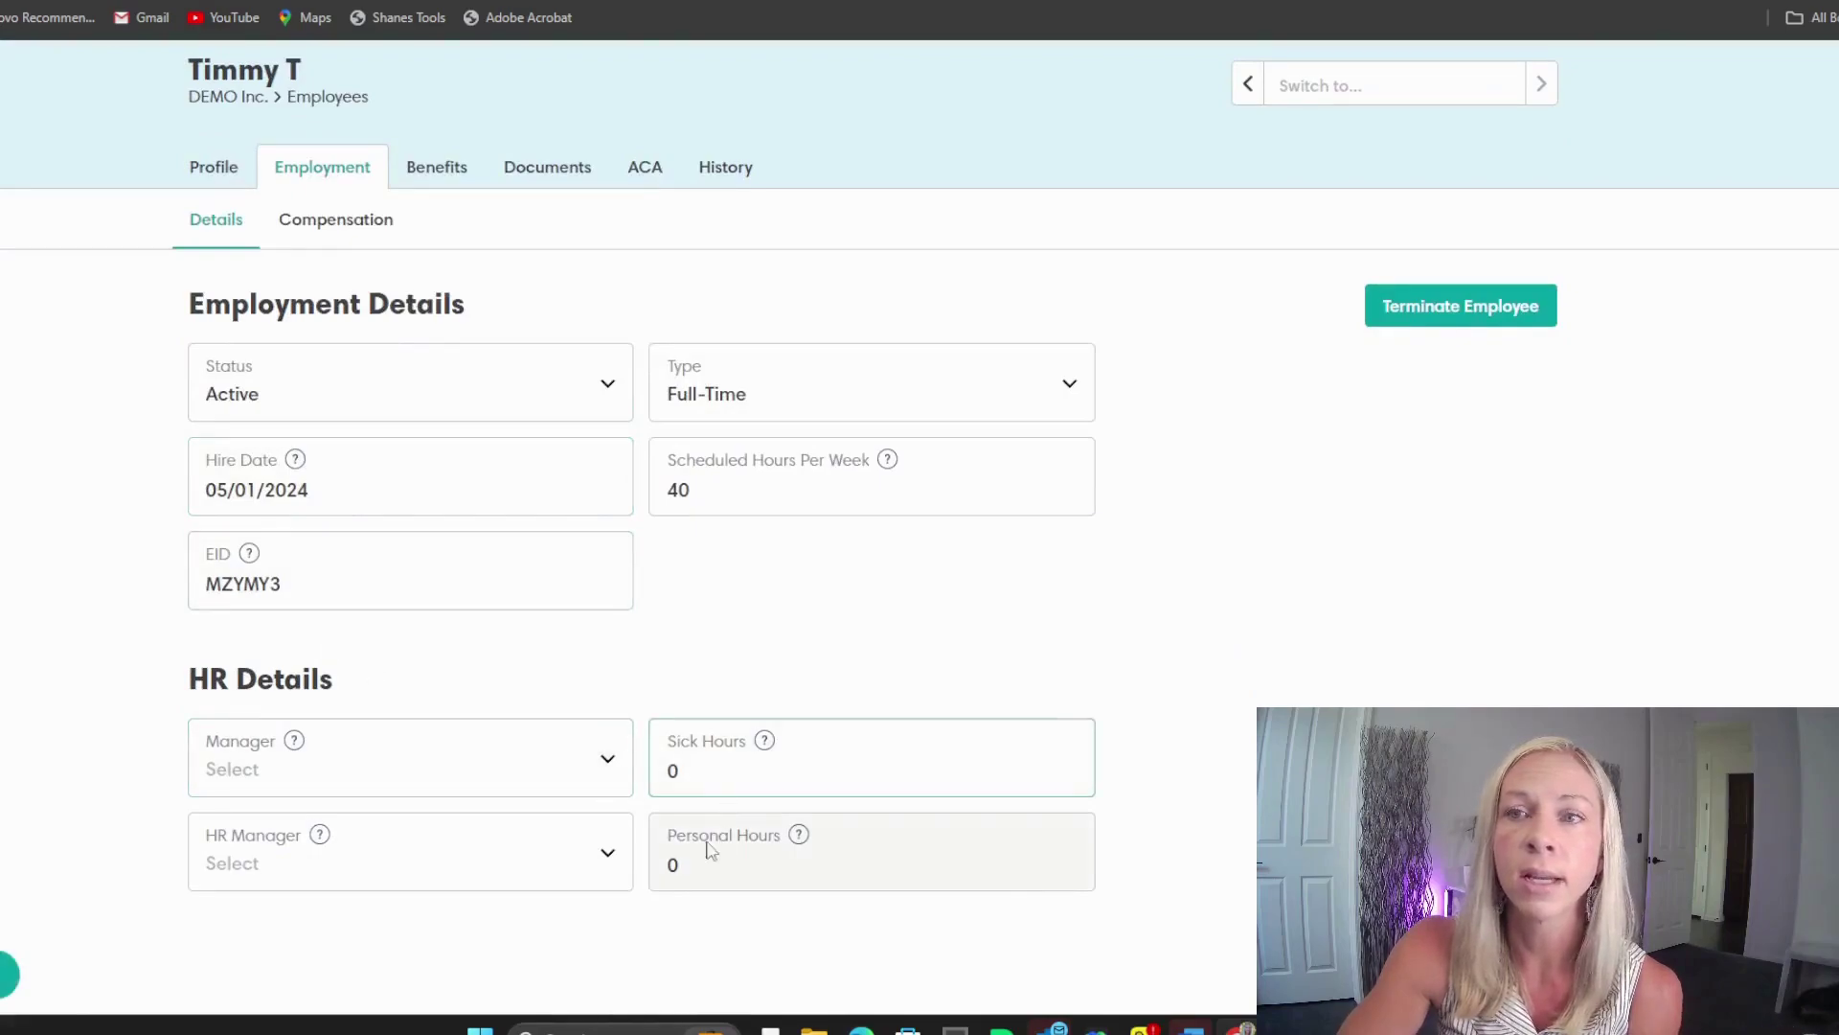
pyautogui.click(410, 875)
pyautogui.click(547, 676)
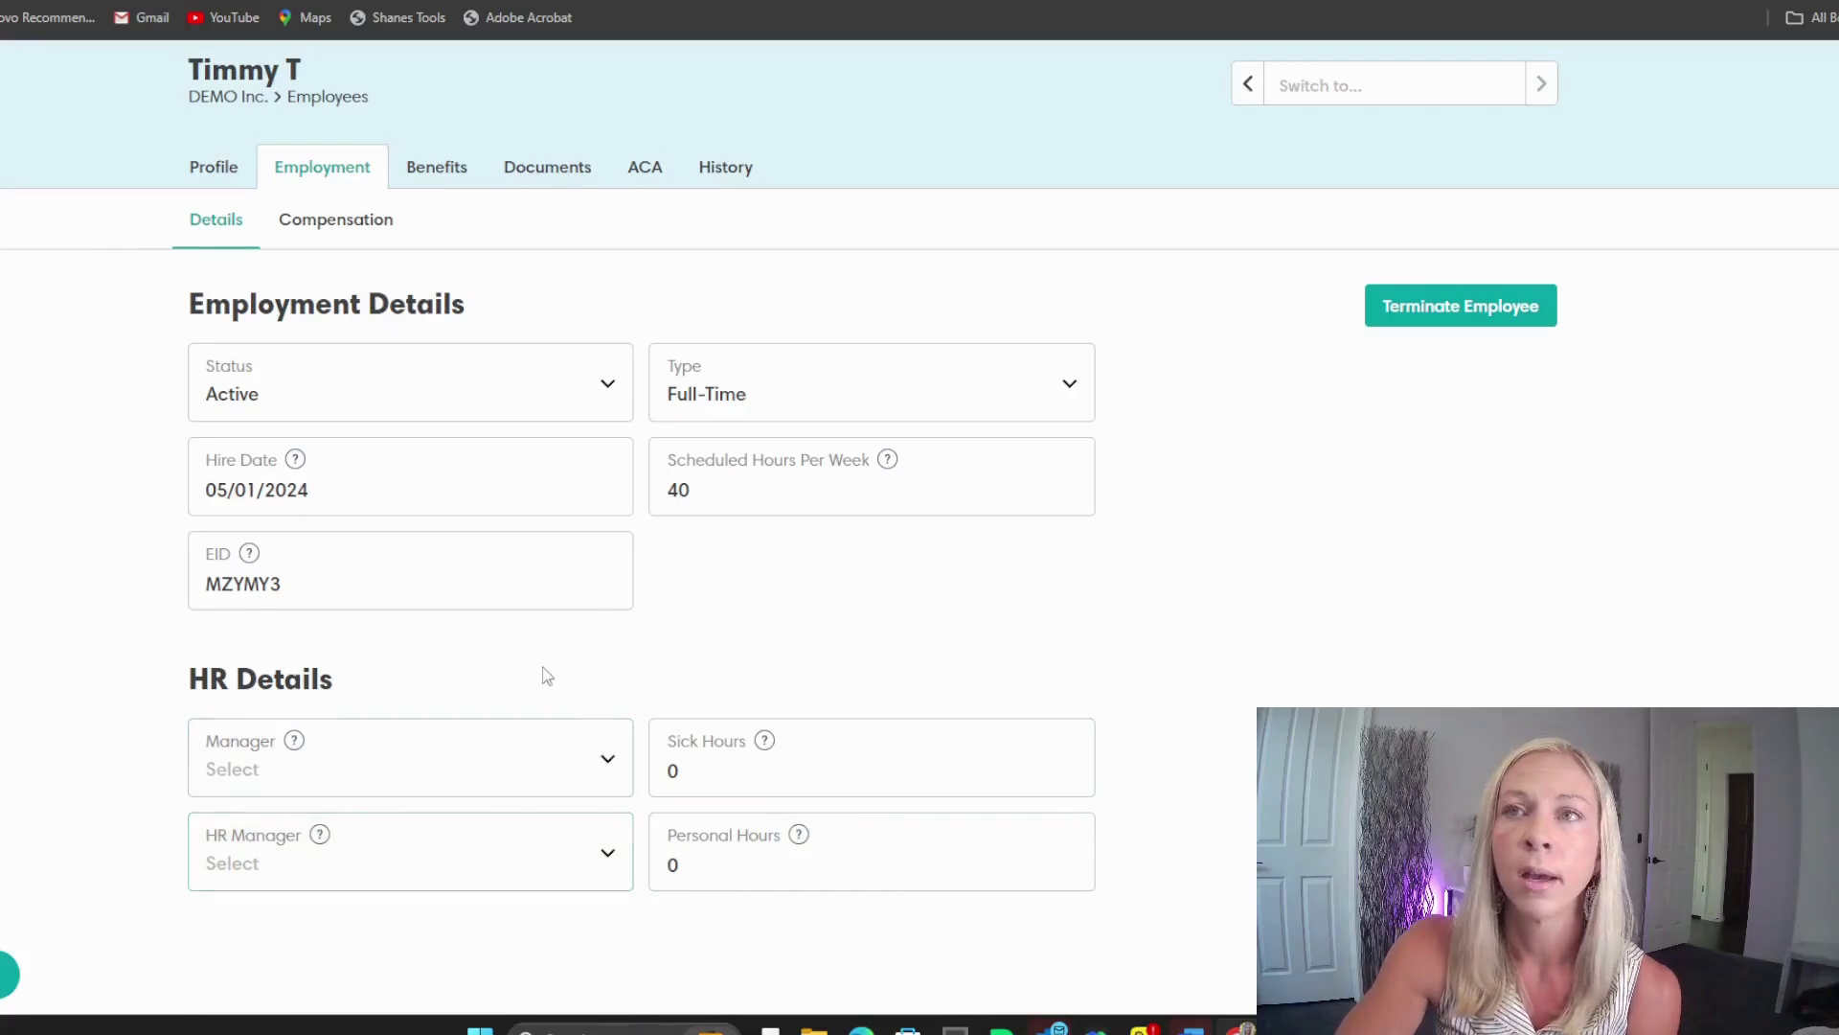
pyautogui.click(331, 220)
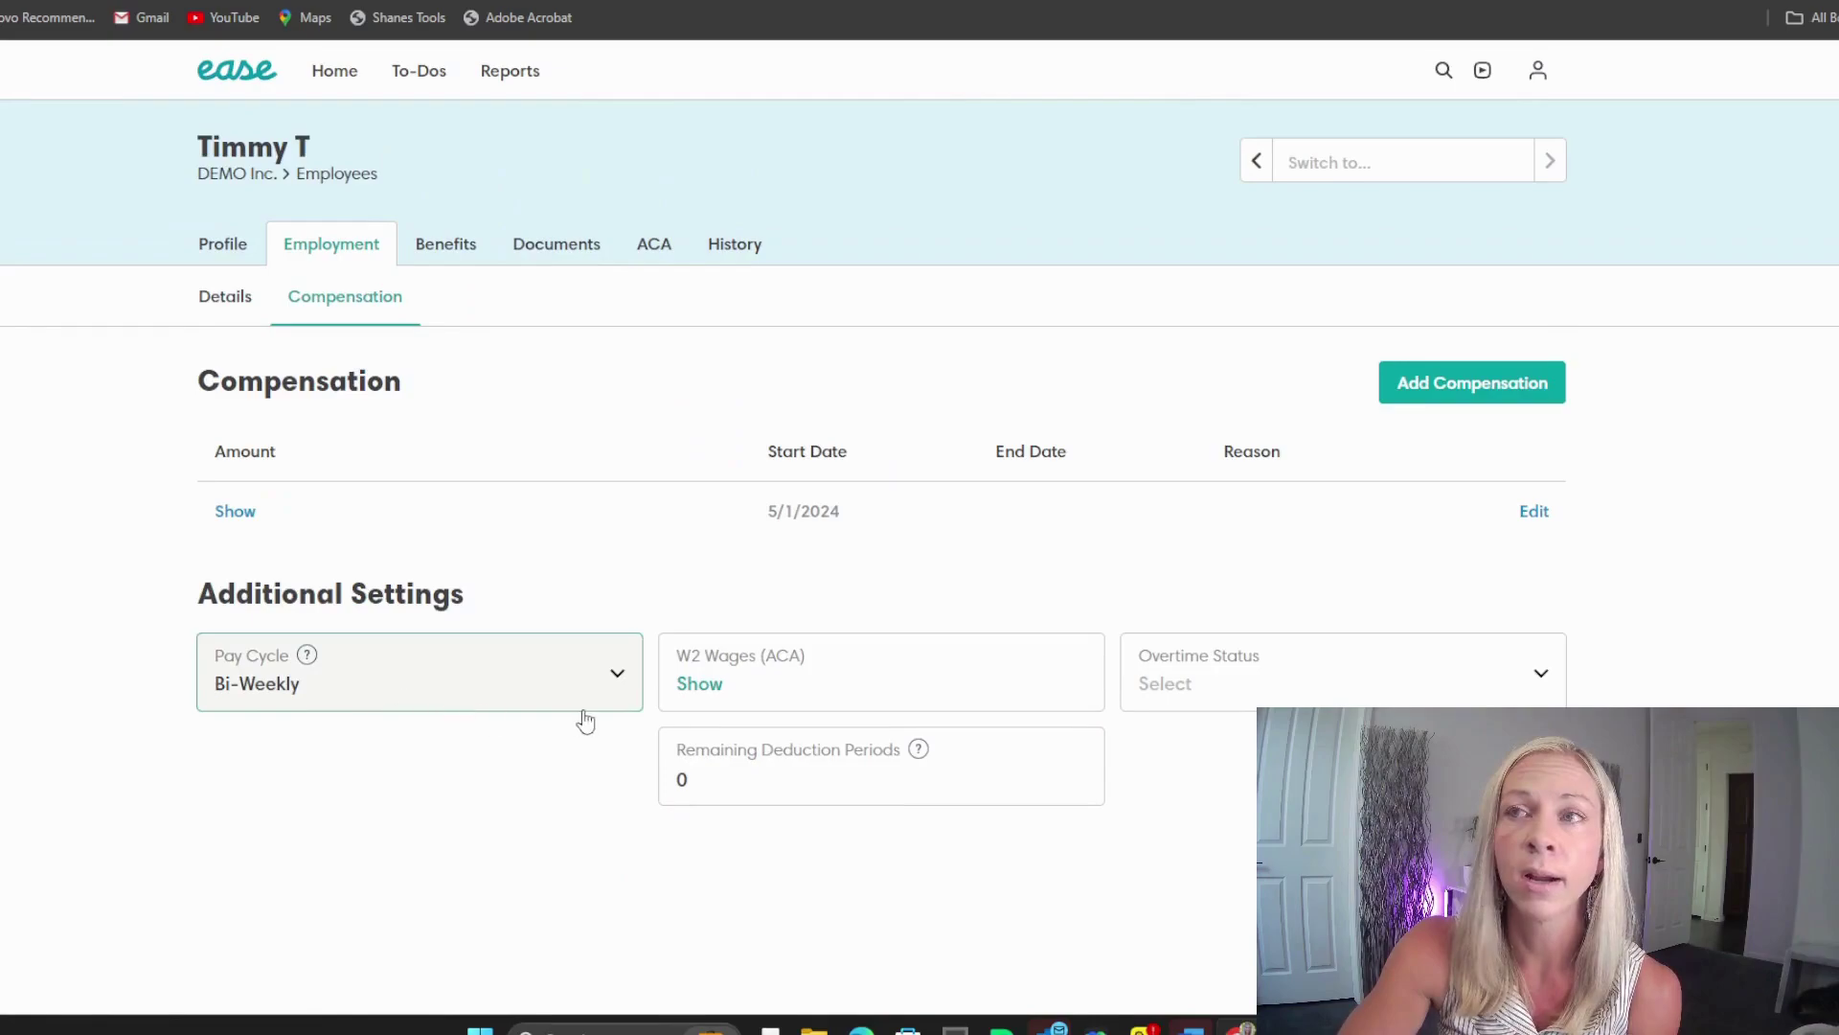
# Step: Keep the Bi-Weekly pay cycle, discard an unsaved new compensation entry, and go to Benefits
pyautogui.click(617, 676)
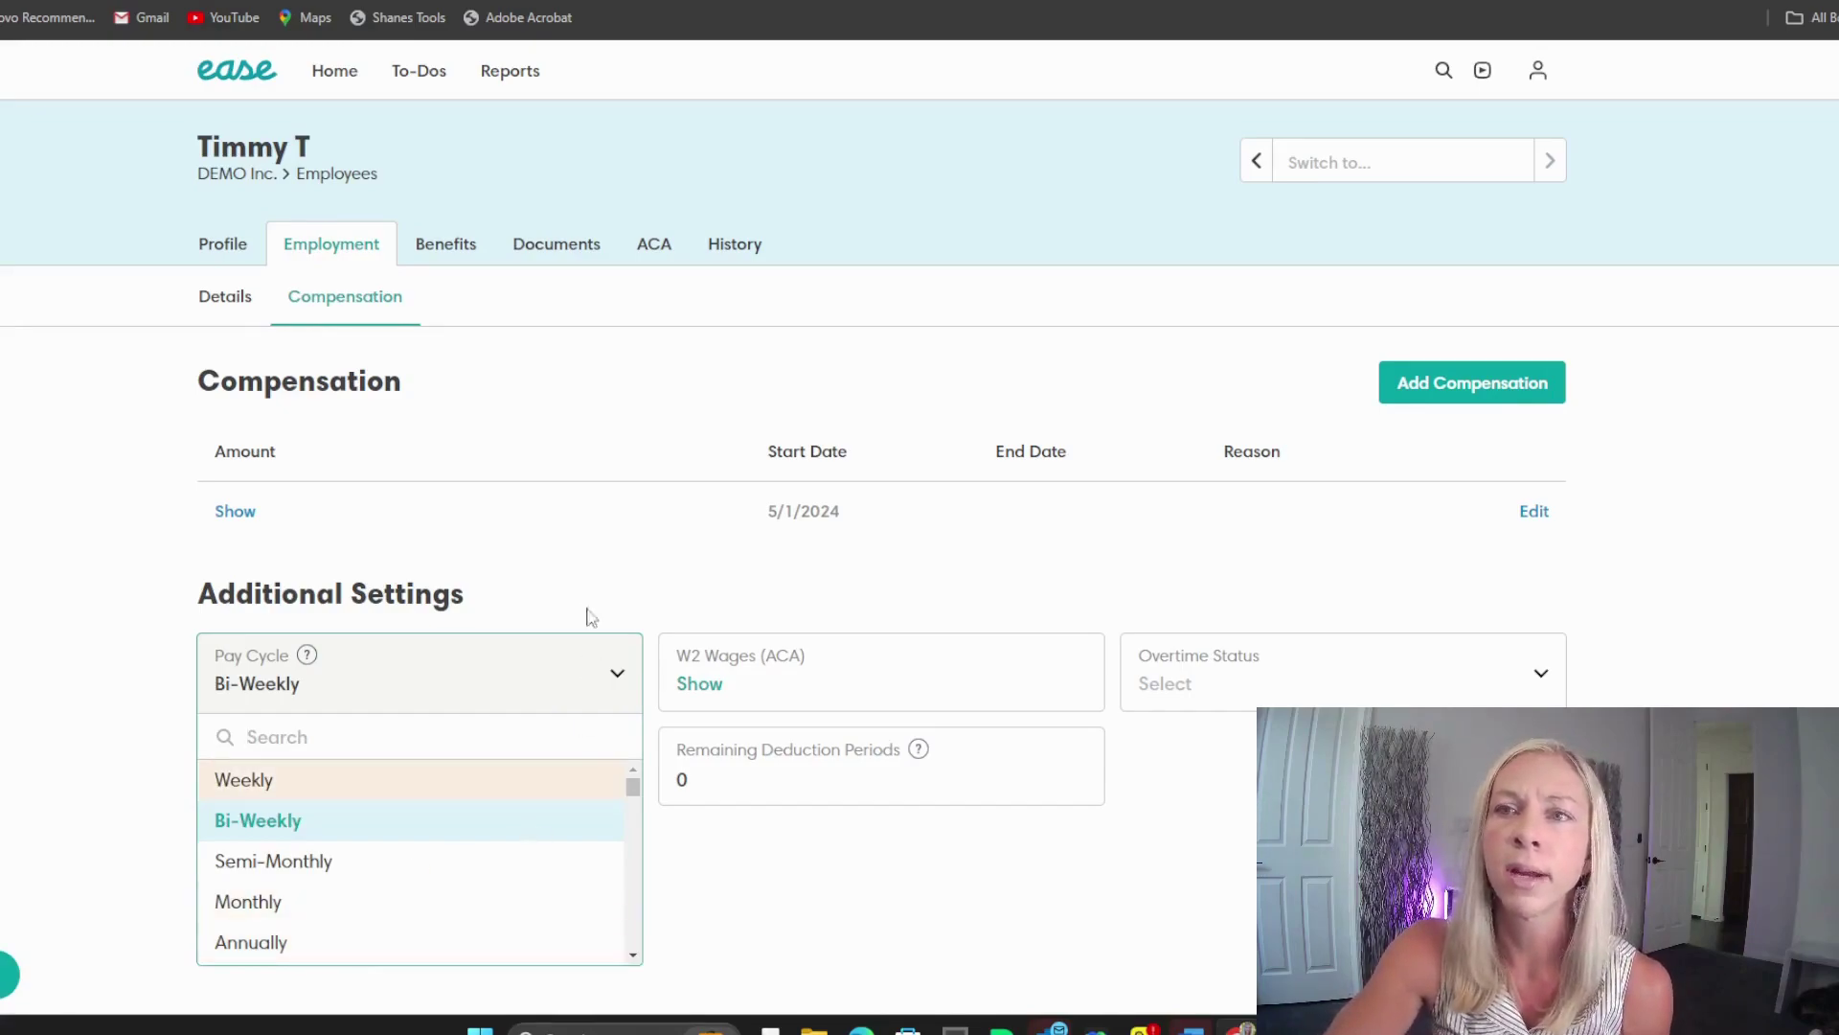
pyautogui.click(653, 607)
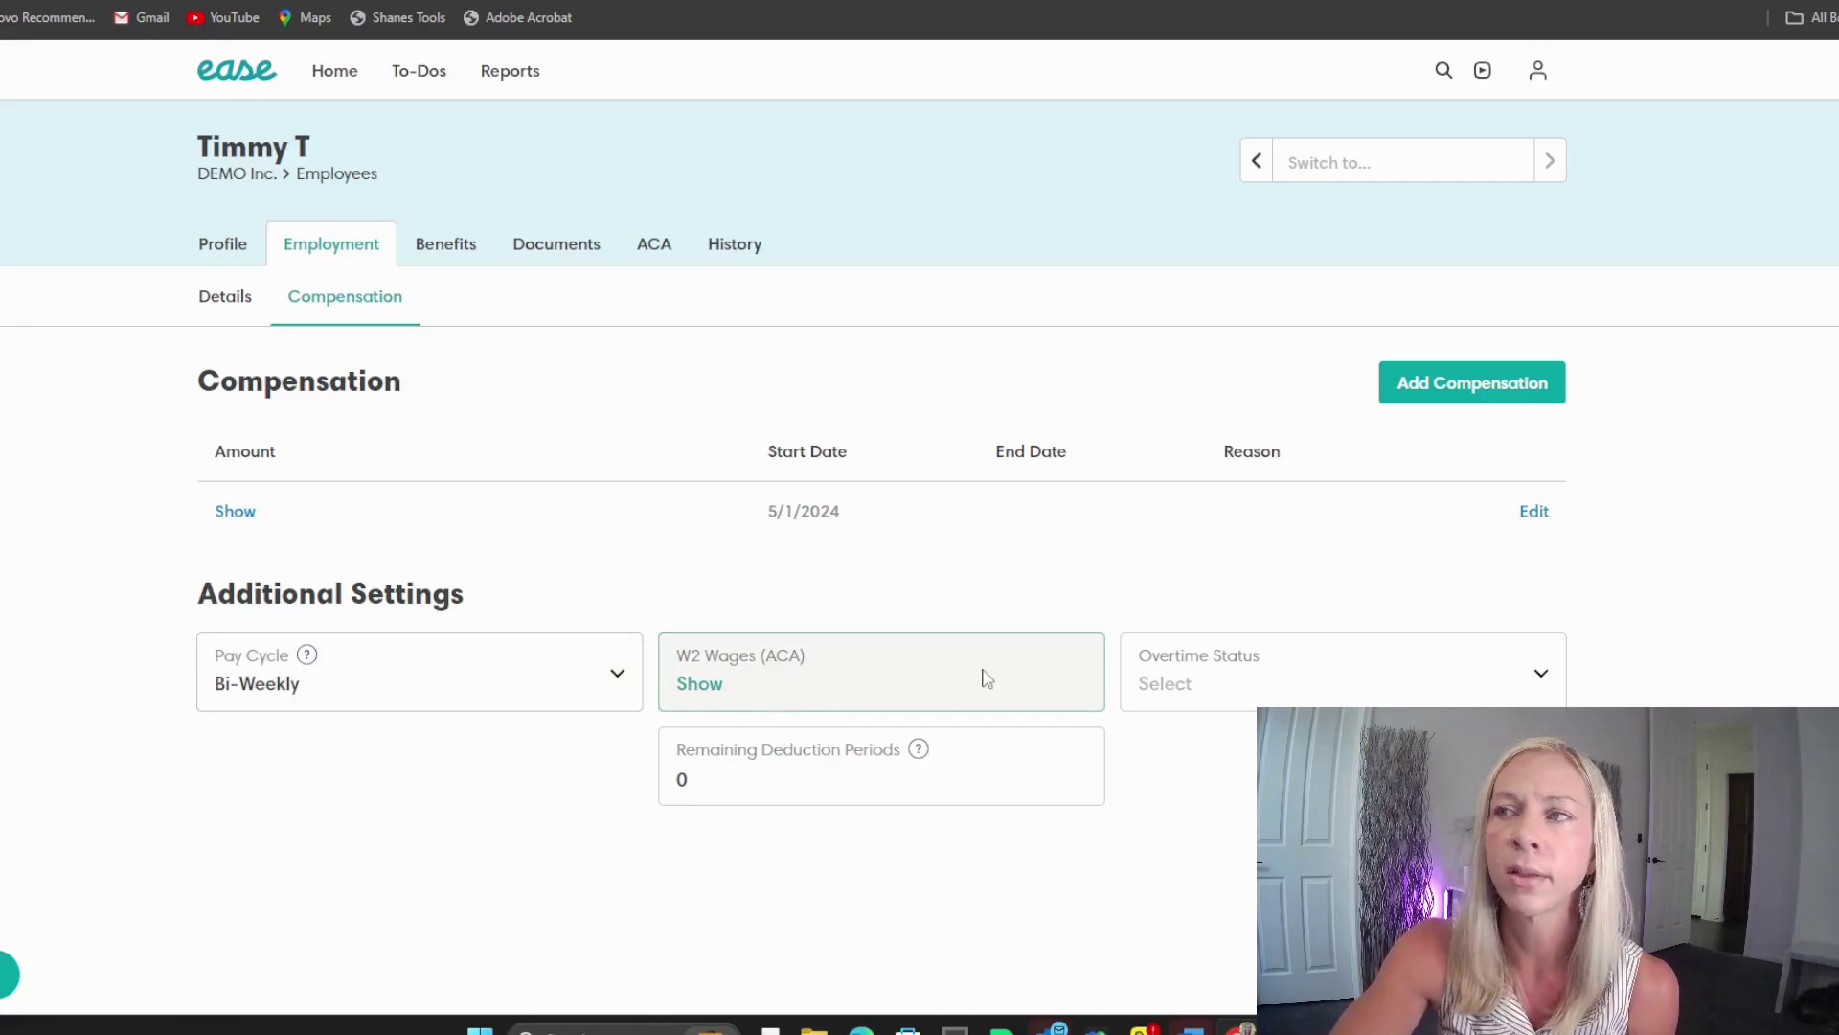
pyautogui.click(1461, 383)
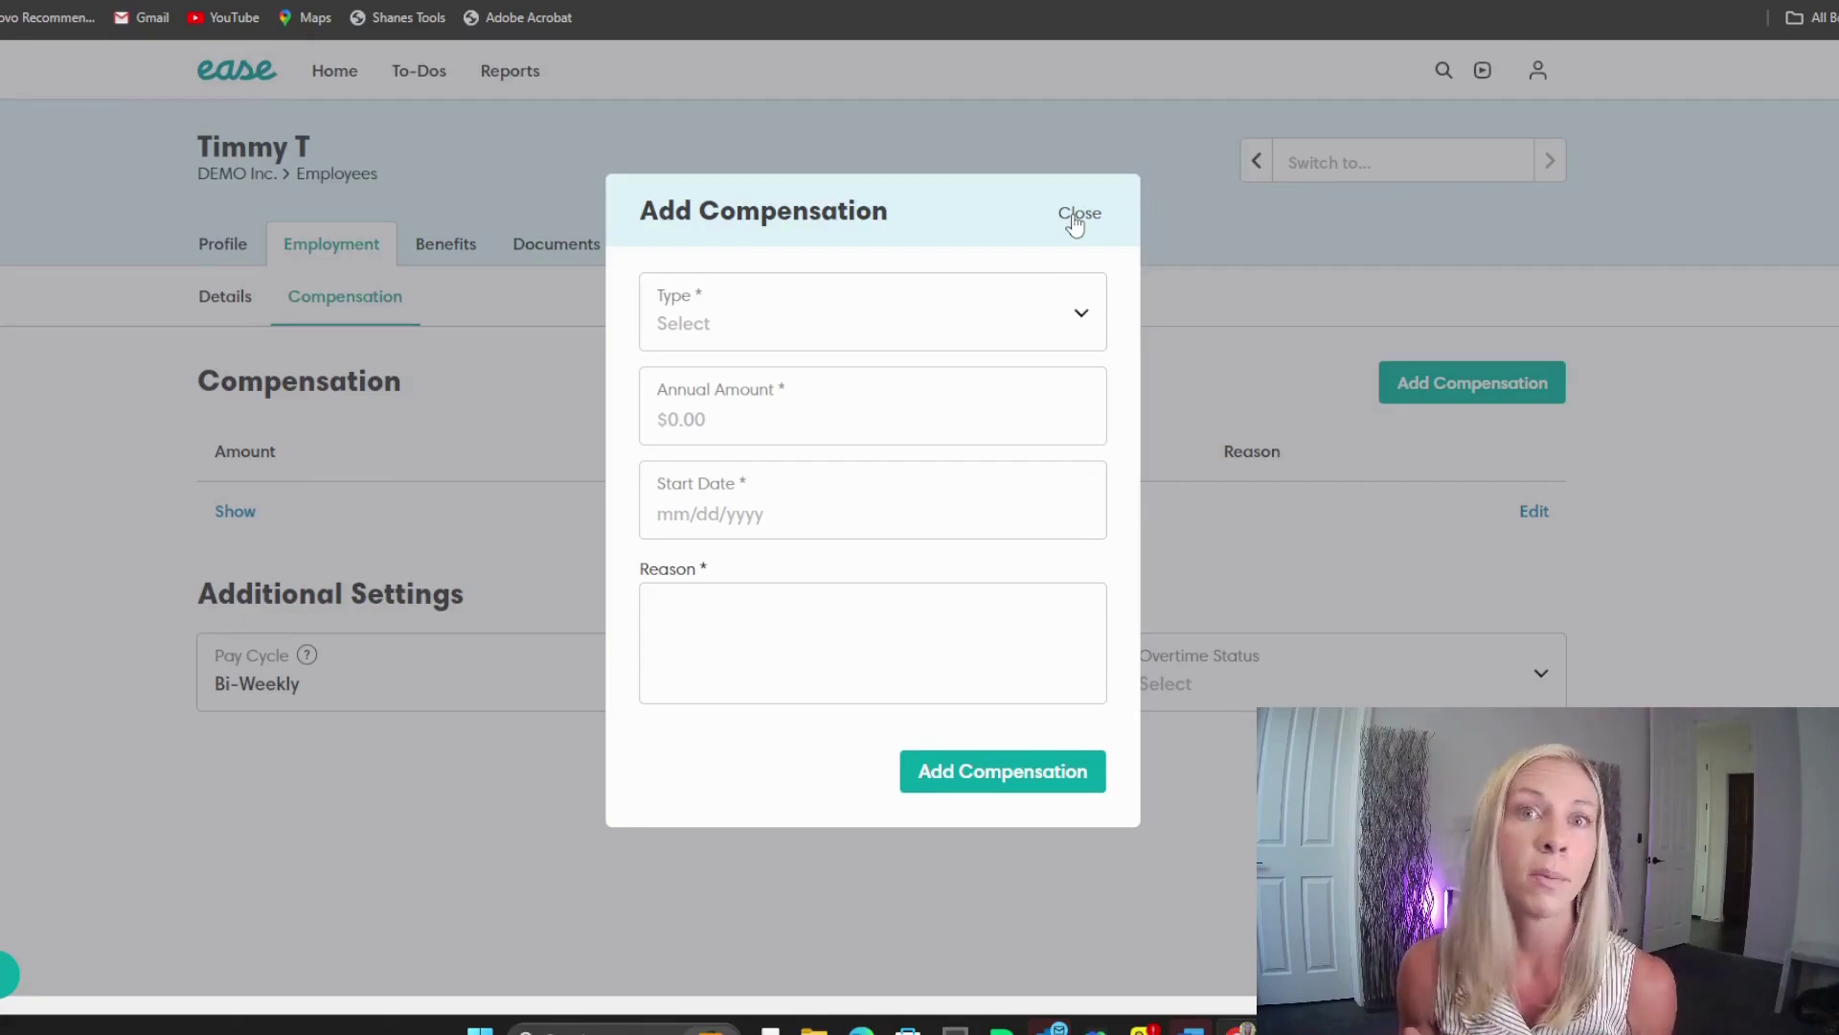
pyautogui.click(1074, 217)
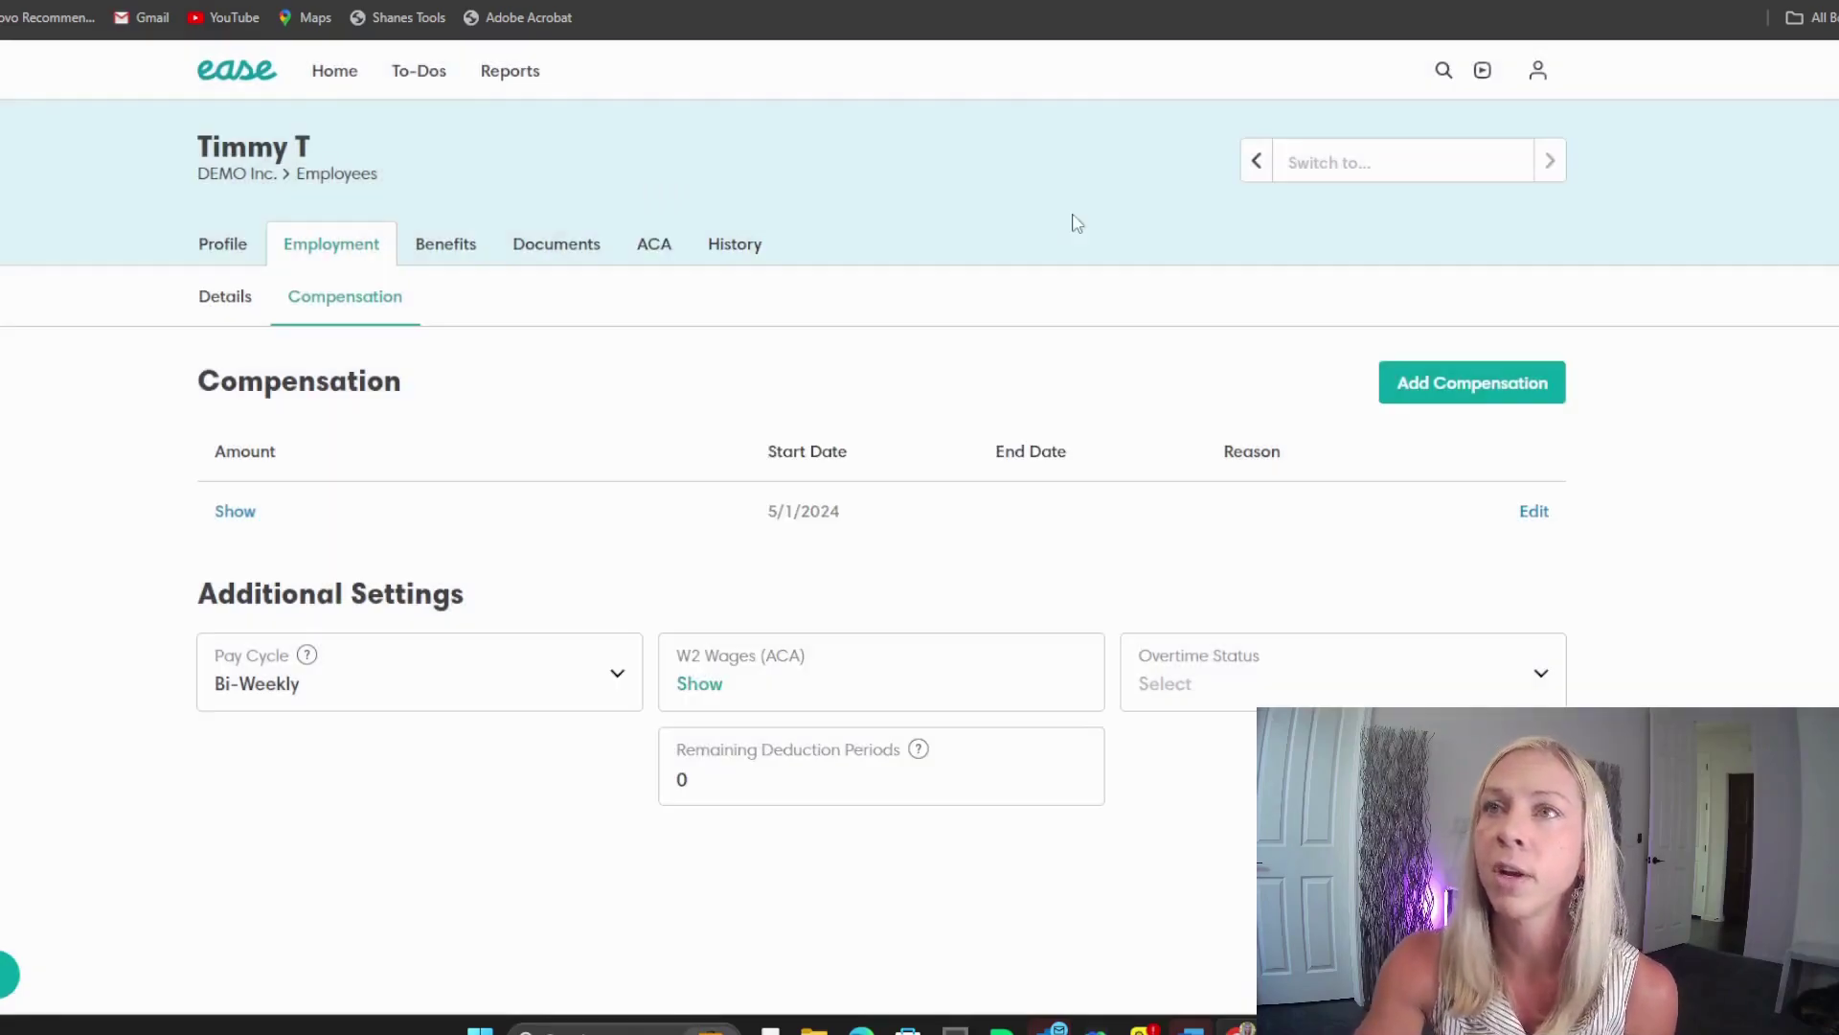
pyautogui.click(458, 252)
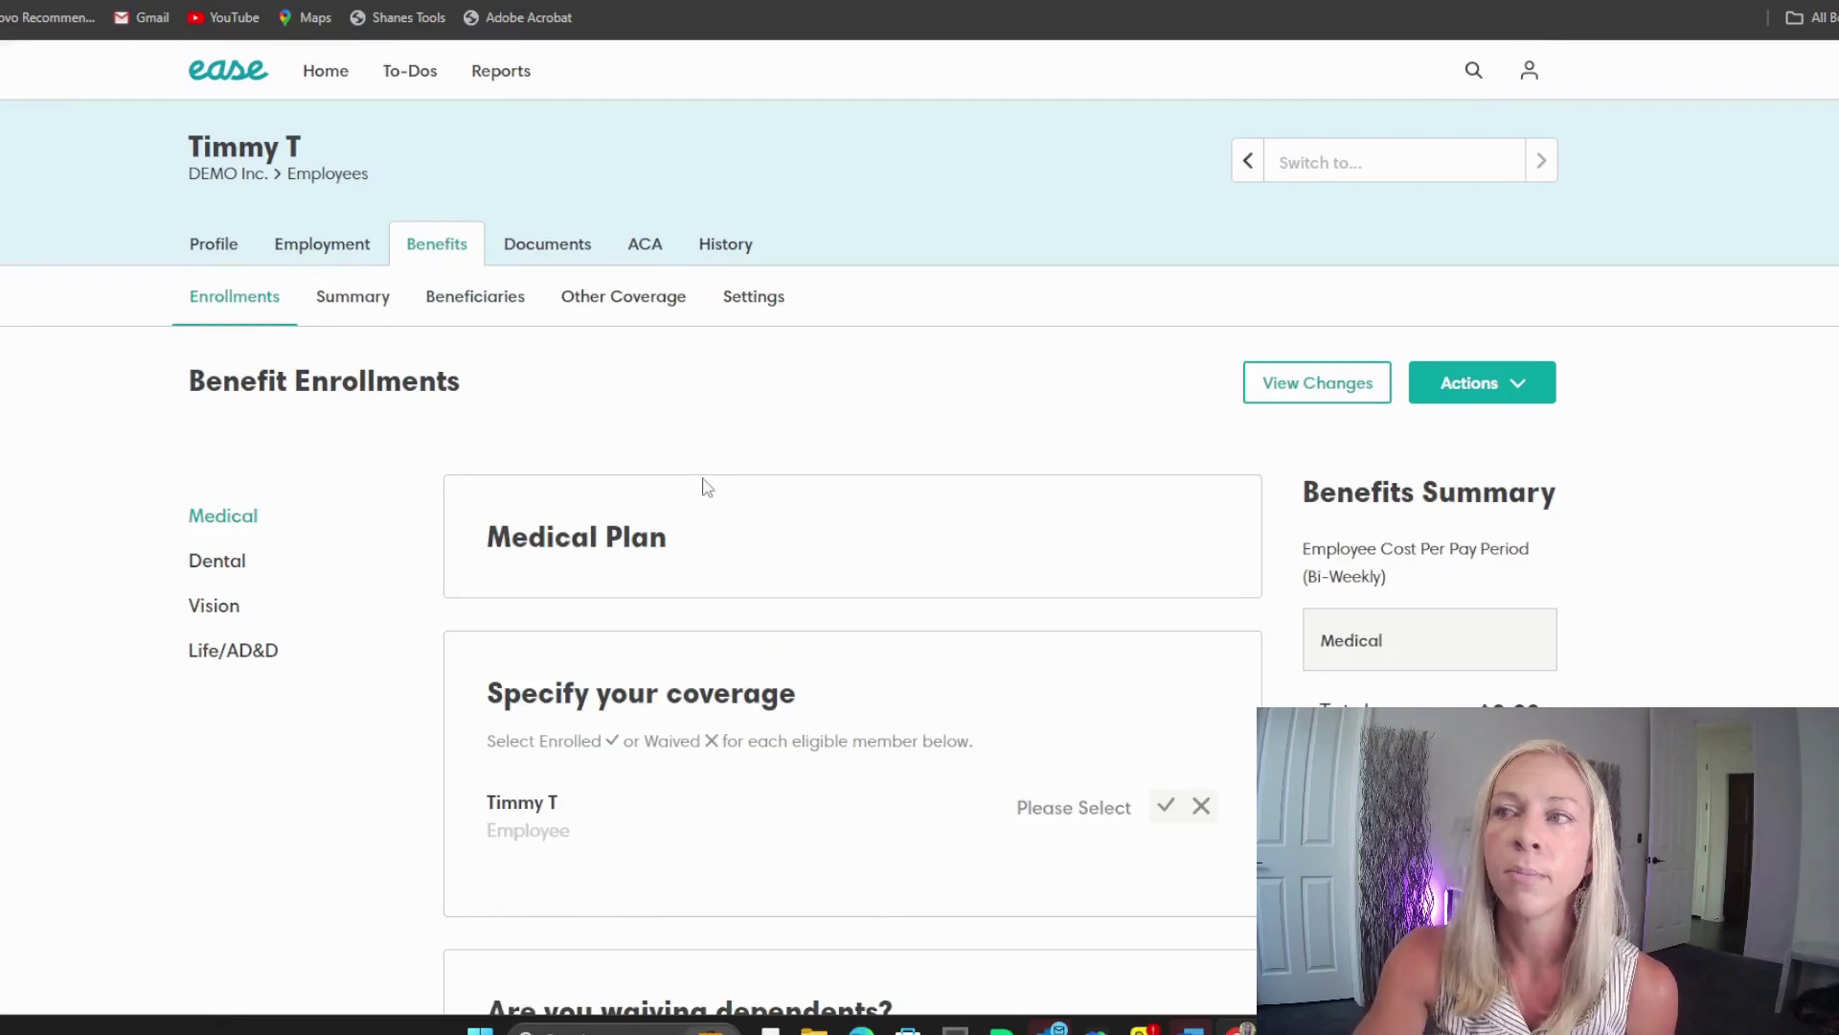
# Step: Try enrolling in medical coverage and follow the prompt to the missing profile information
pyautogui.scroll(-2, 865, 580)
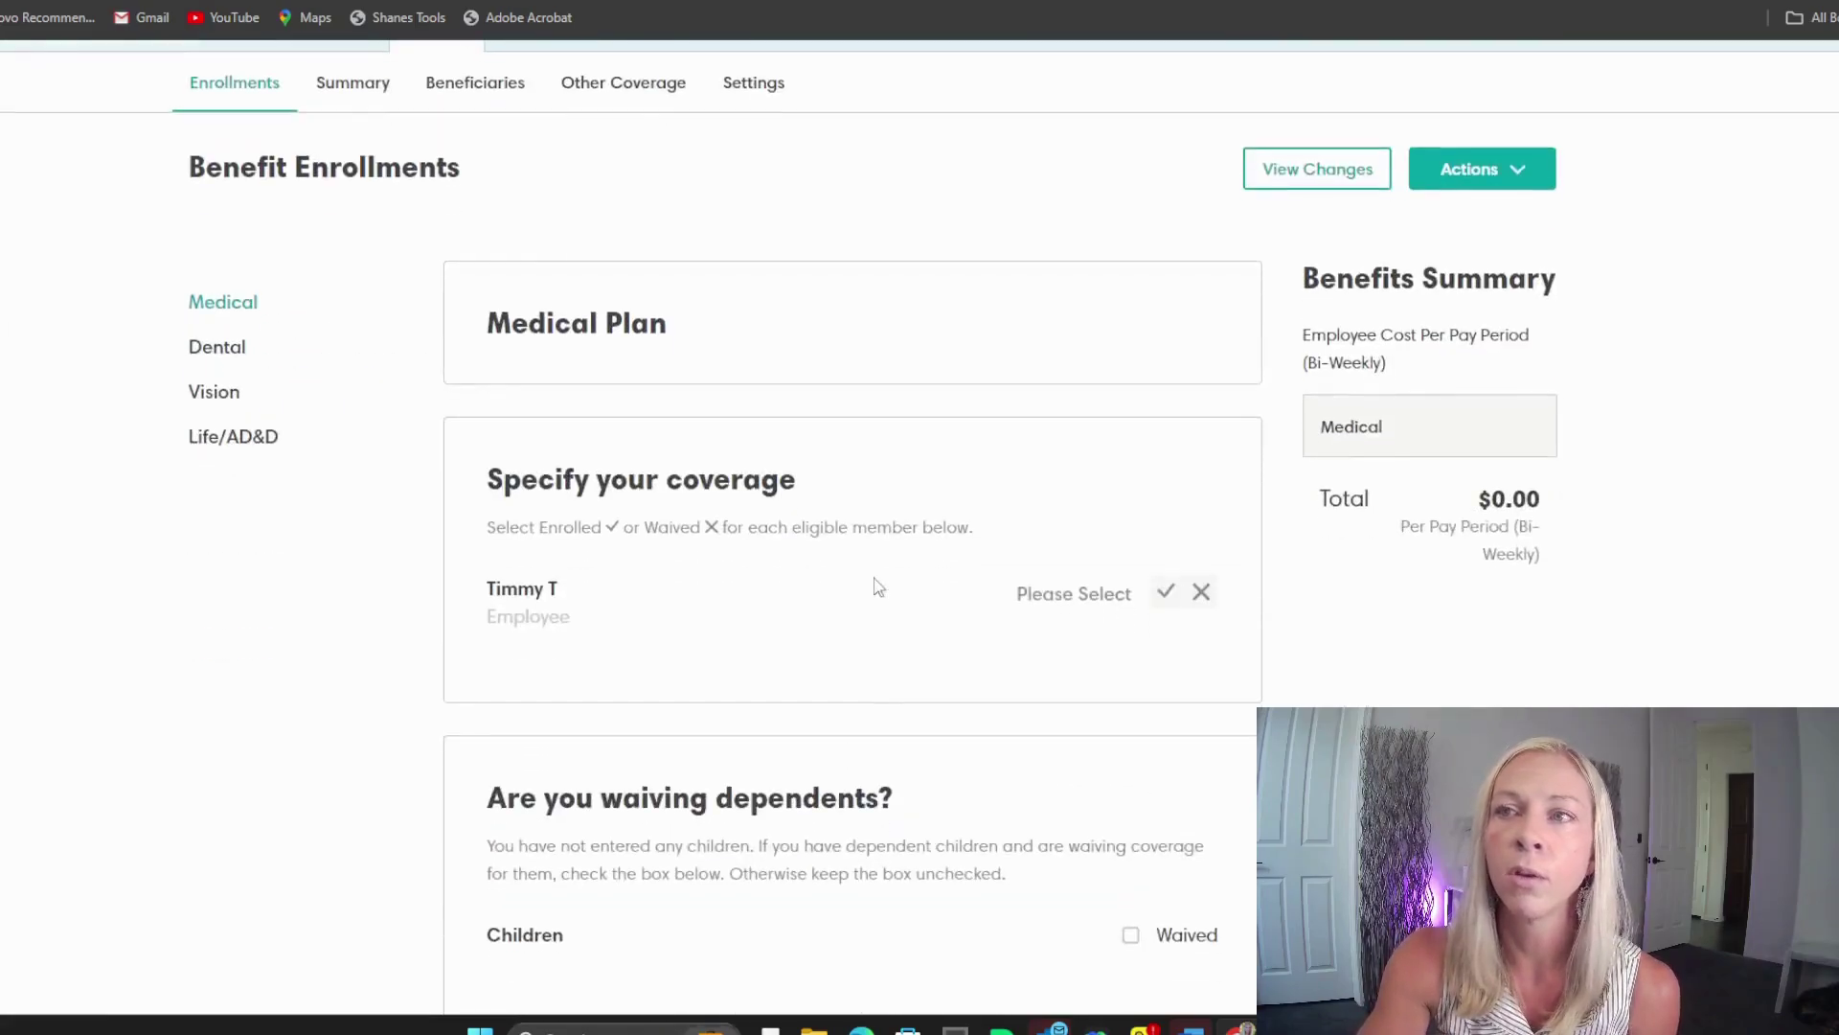
pyautogui.click(1160, 595)
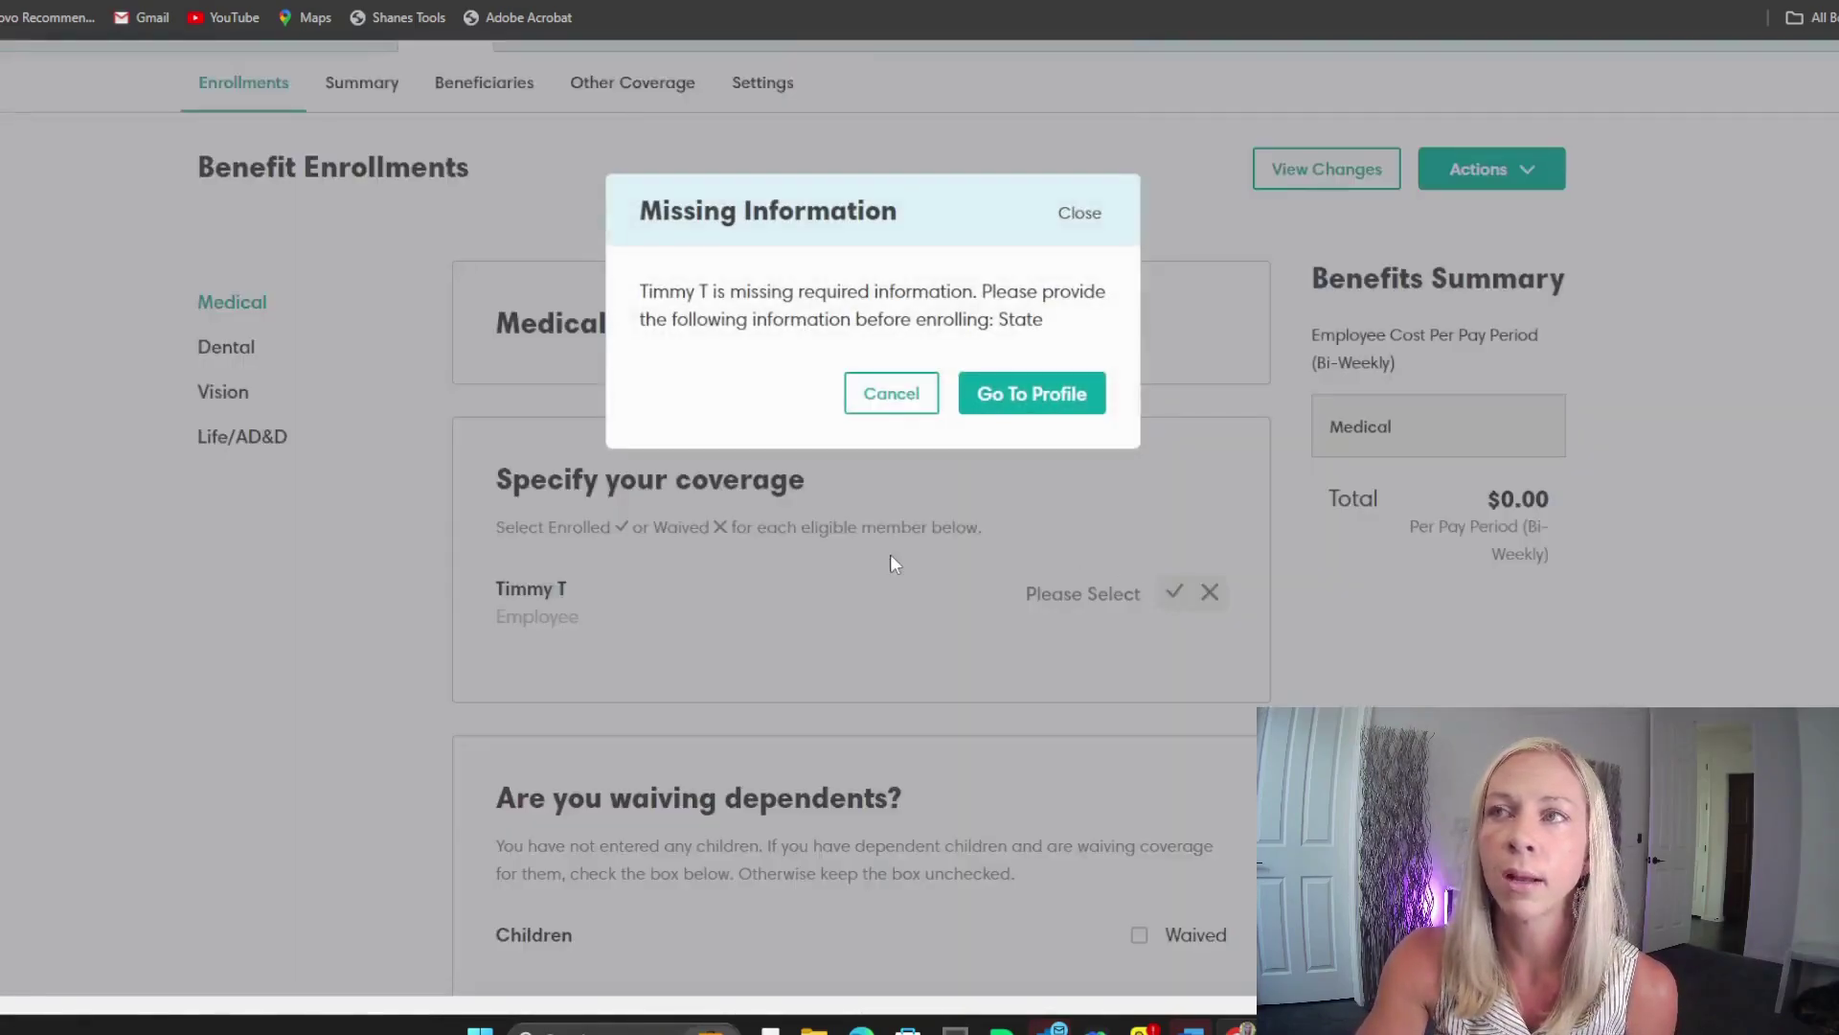
pyautogui.click(1030, 400)
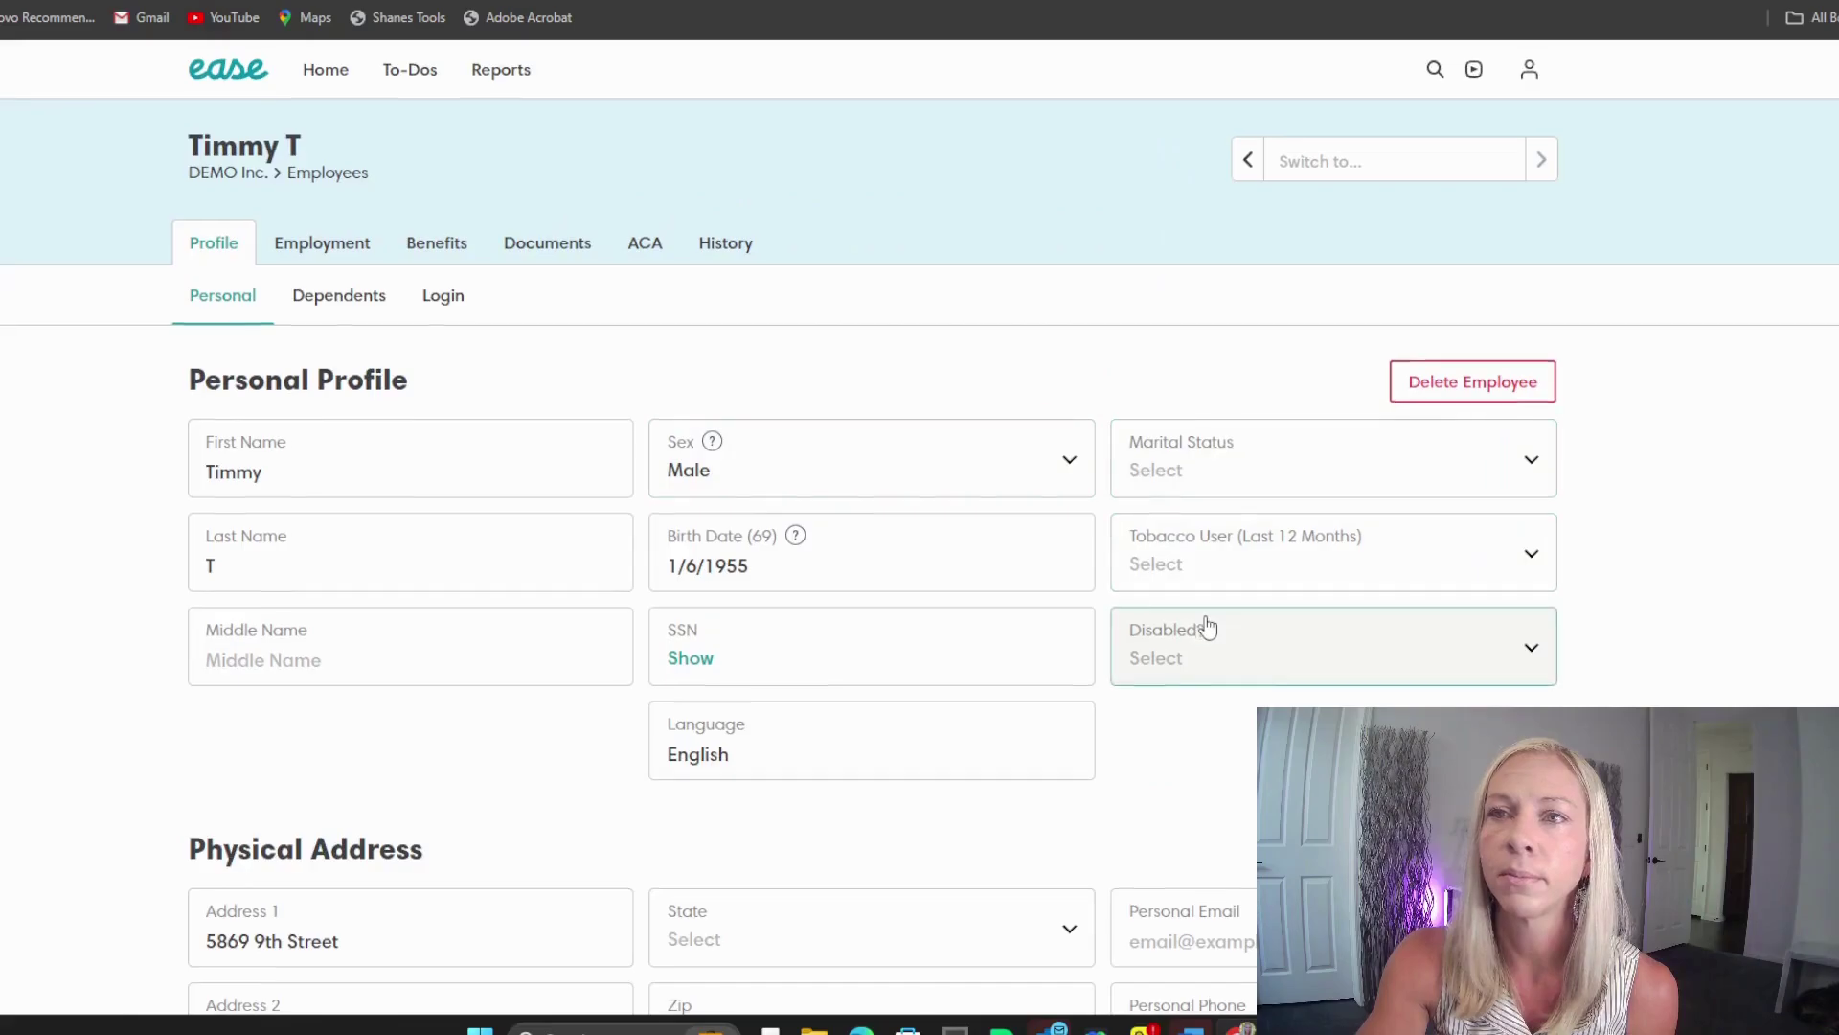
# Step: Set the address State to California and return to Benefit Enrollments
pyautogui.scroll(-1, 1205, 625)
pyautogui.scroll(-2, 852, 650)
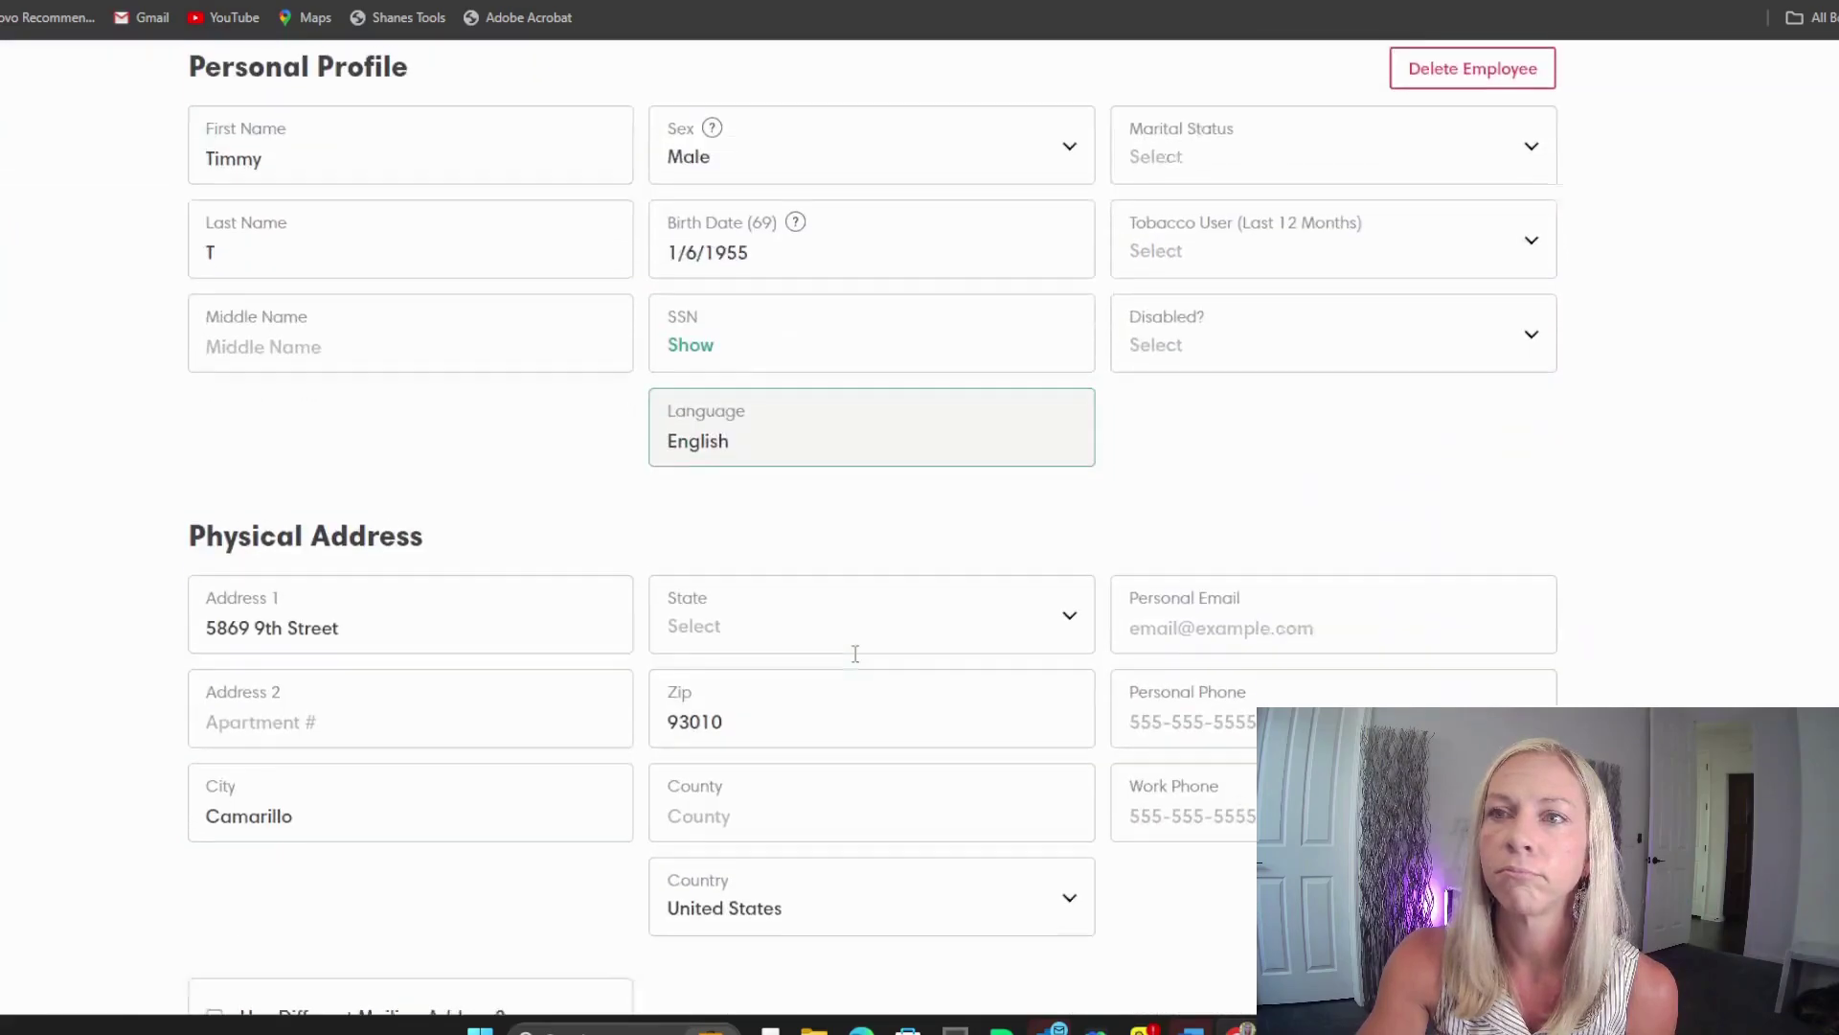
pyautogui.click(834, 616)
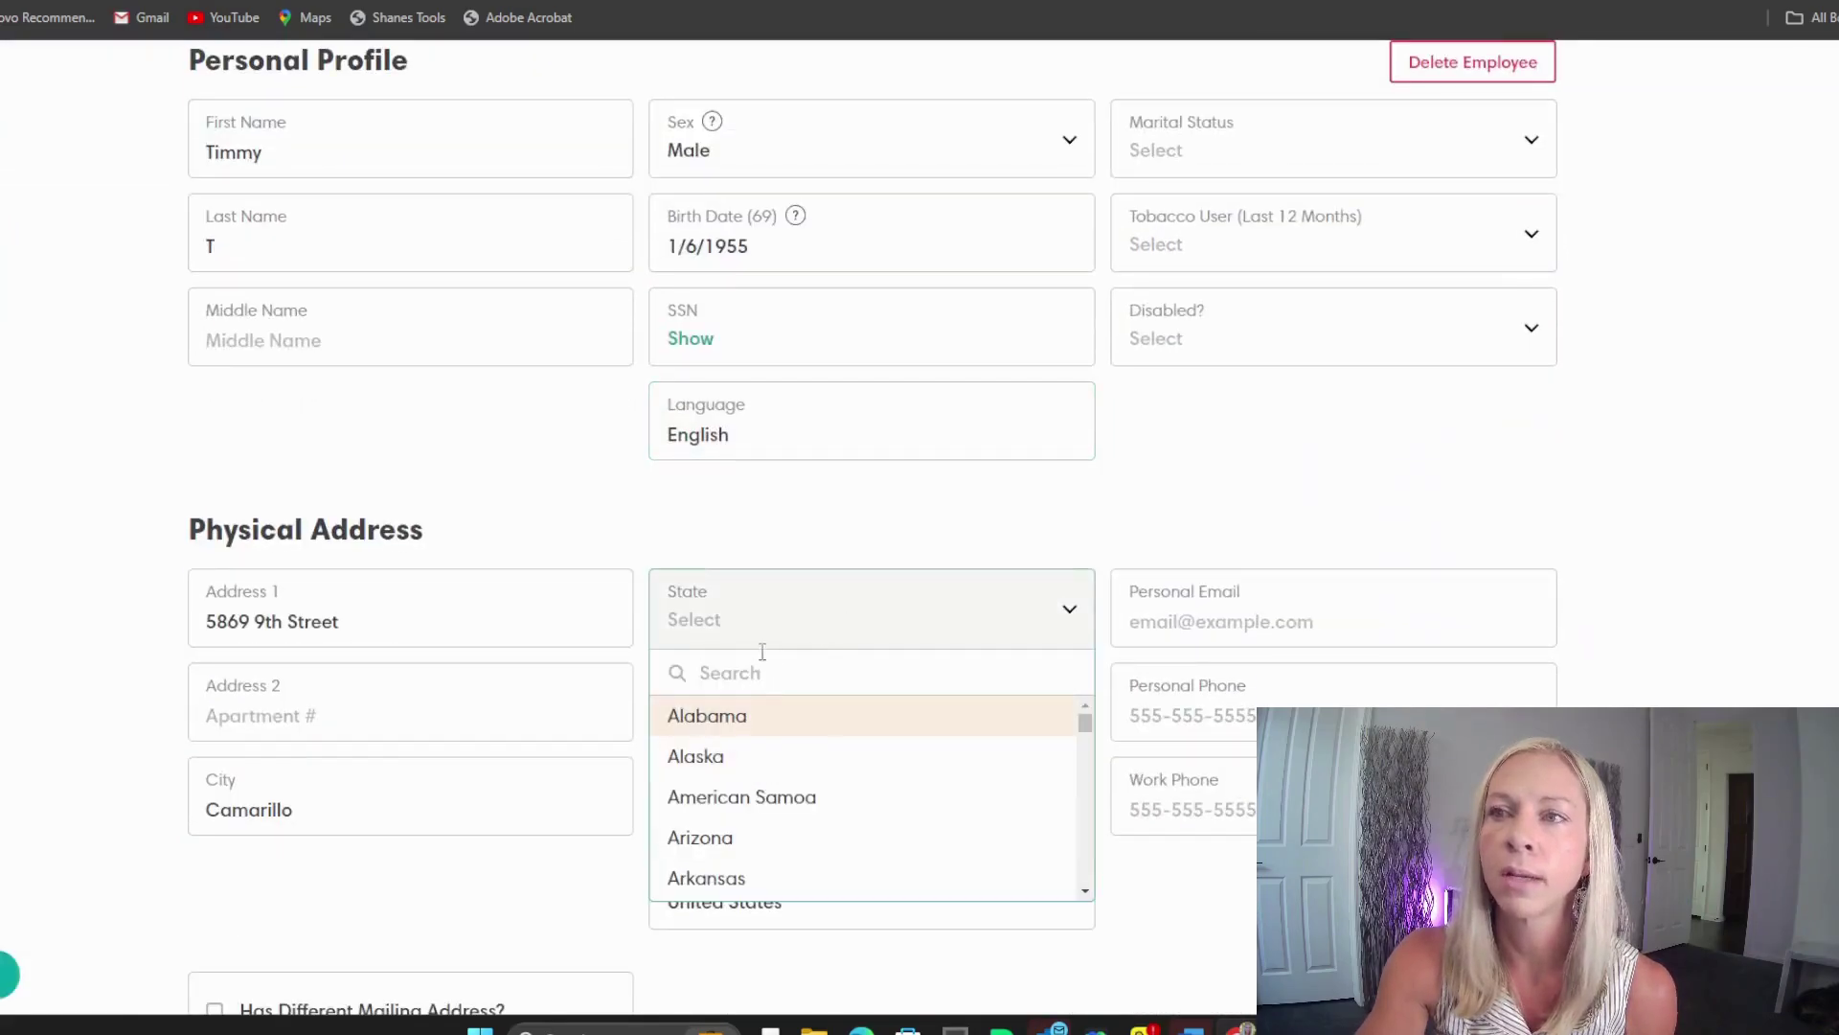
pyautogui.write('ca')
pyautogui.click(843, 730)
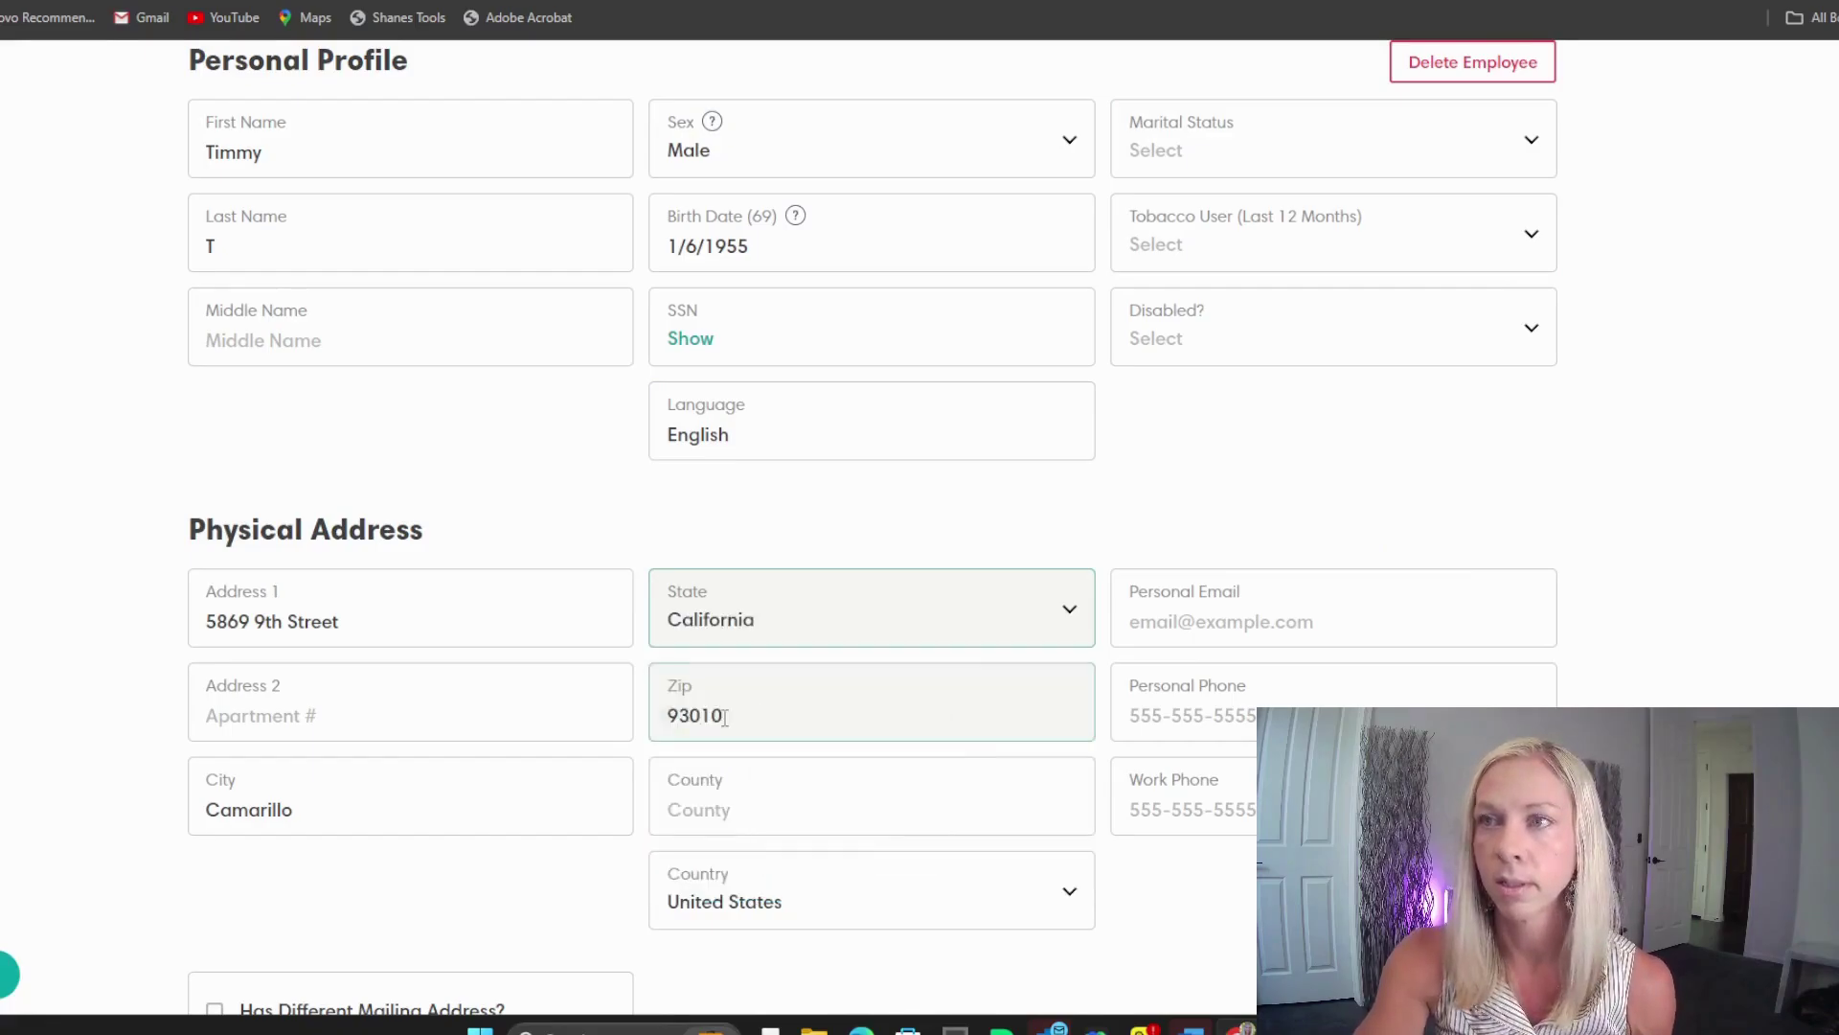
pyautogui.click(531, 538)
pyautogui.scroll(1, 534, 535)
pyautogui.scroll(3, 538, 541)
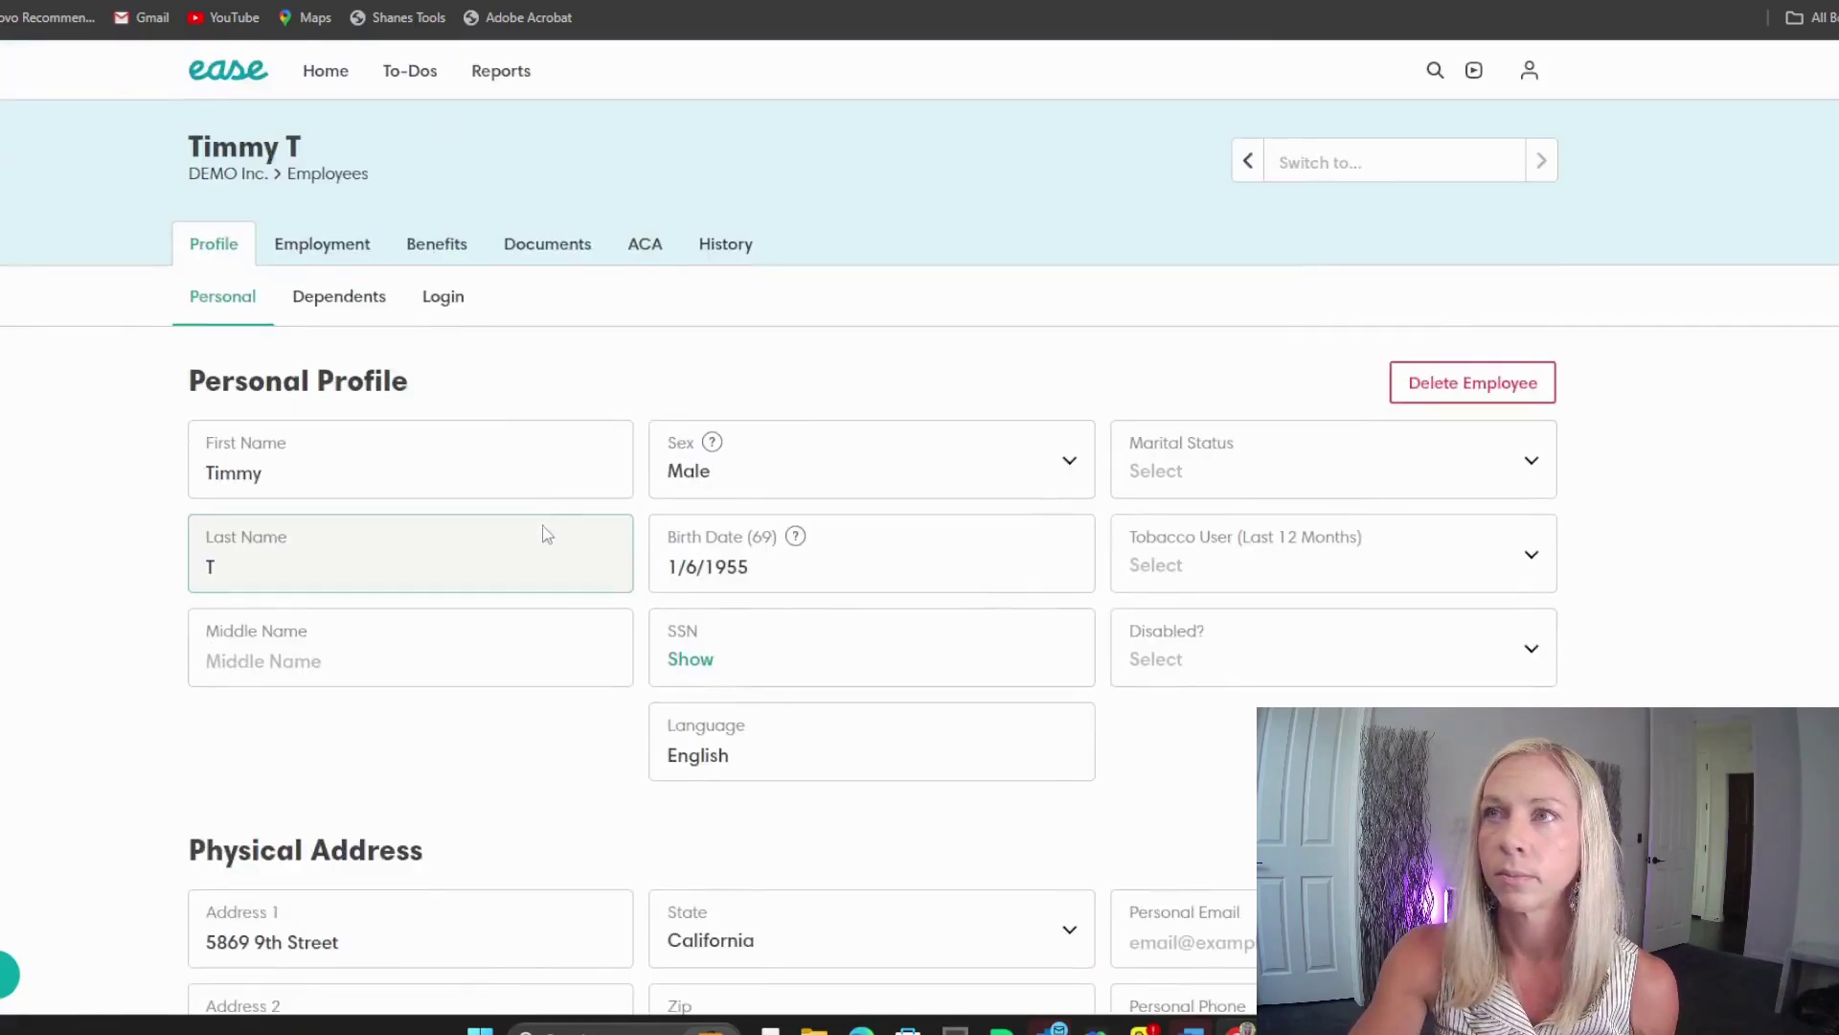
pyautogui.click(462, 246)
# Step: Mark medical as Enrolled and open the Bronze PPO Summary of Benefits PDF
pyautogui.click(1161, 809)
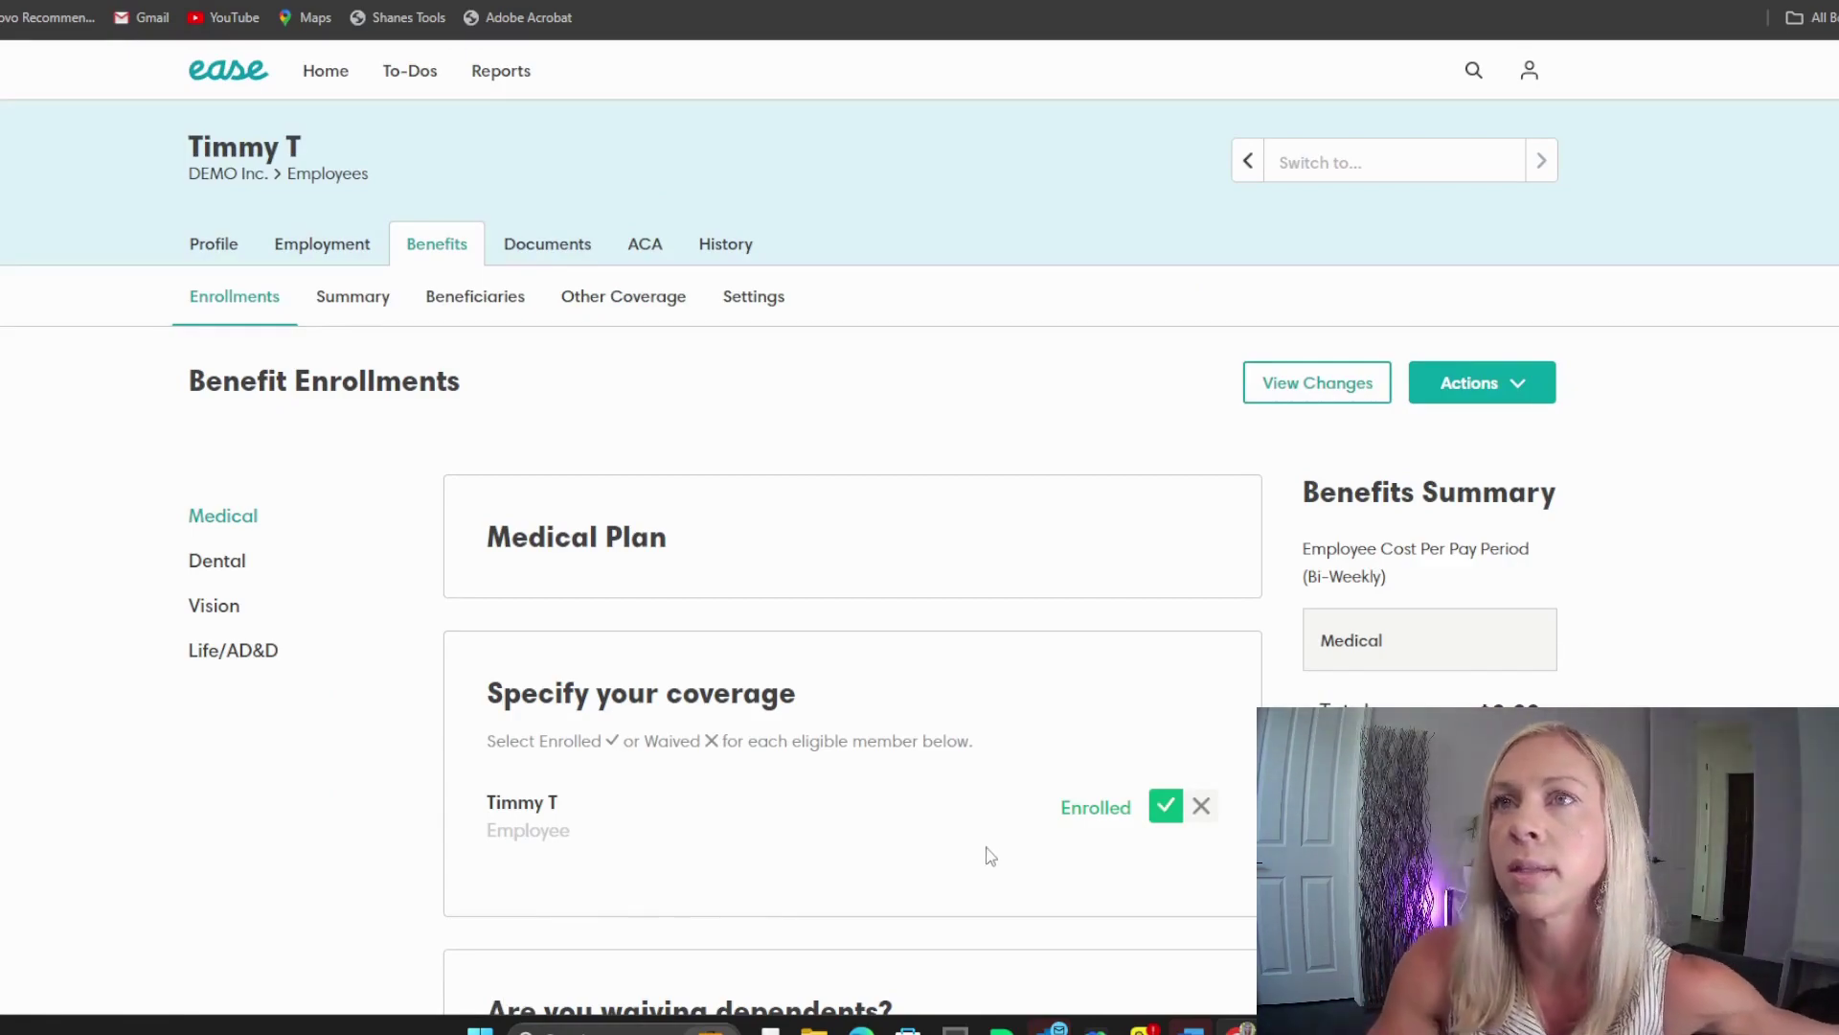
pyautogui.scroll(-2, 1054, 728)
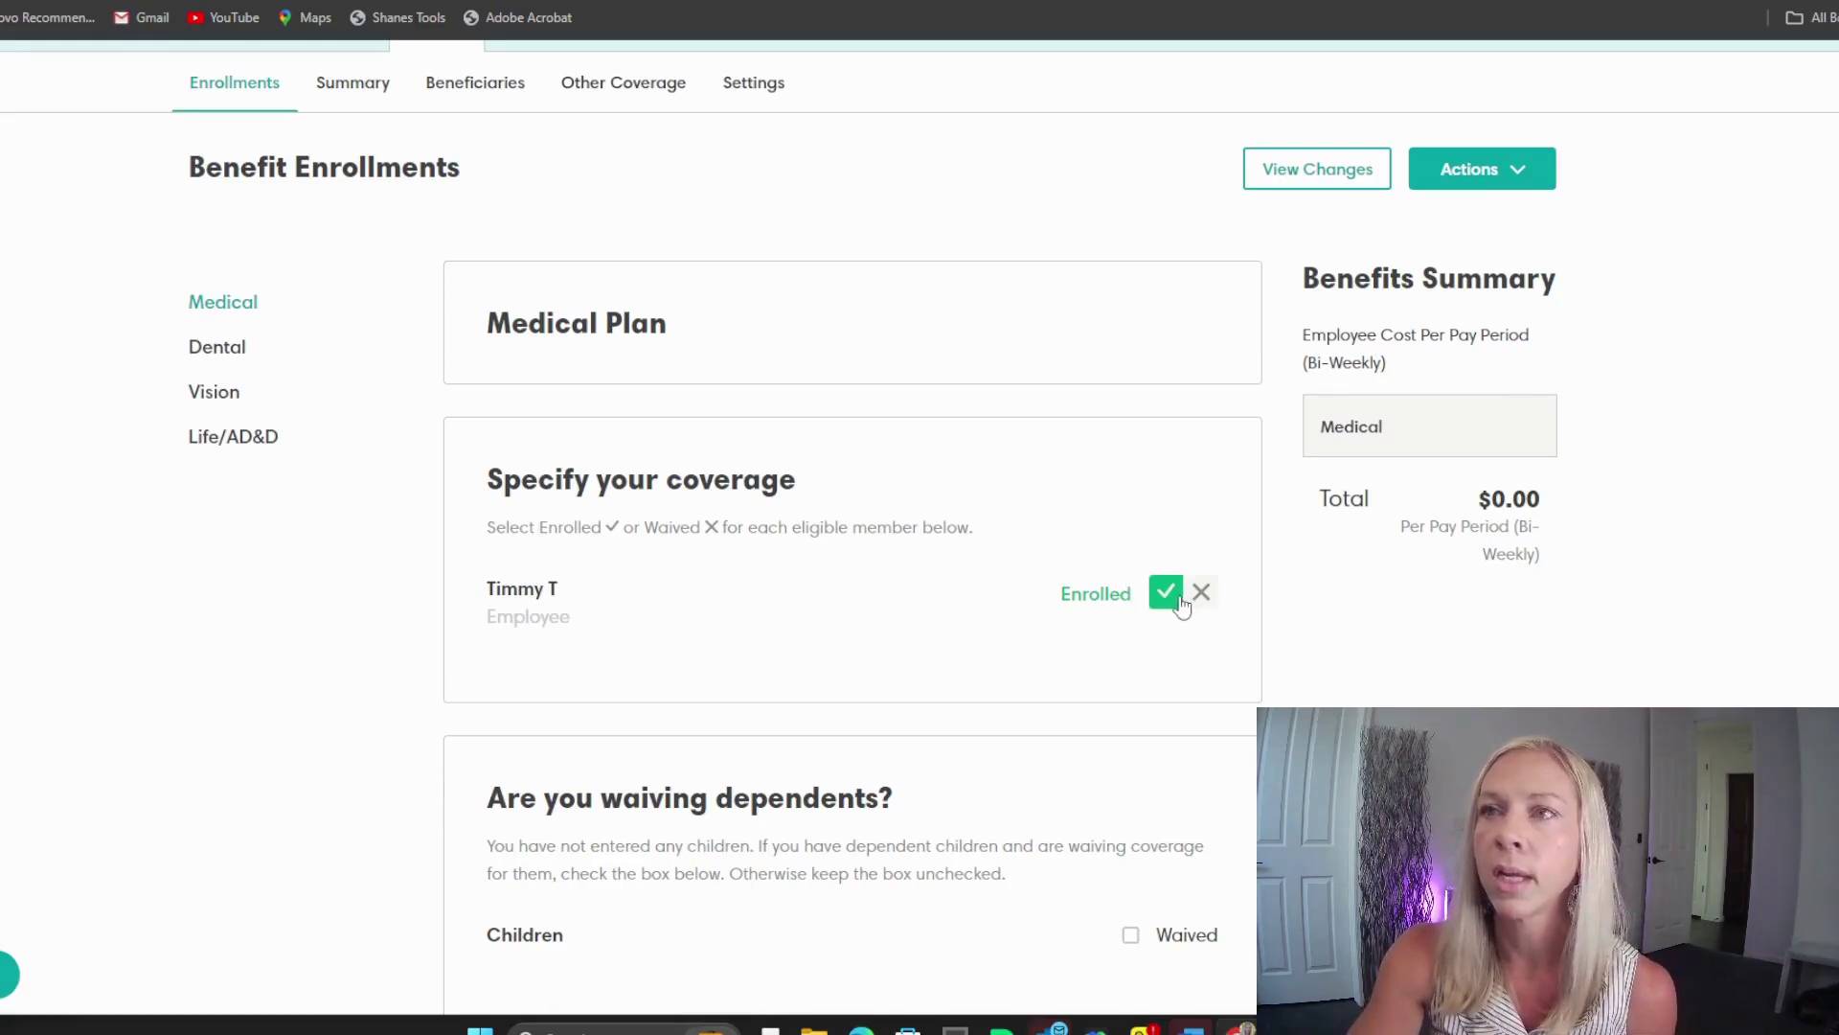
pyautogui.scroll(-3, 1175, 604)
pyautogui.scroll(-6, 1173, 603)
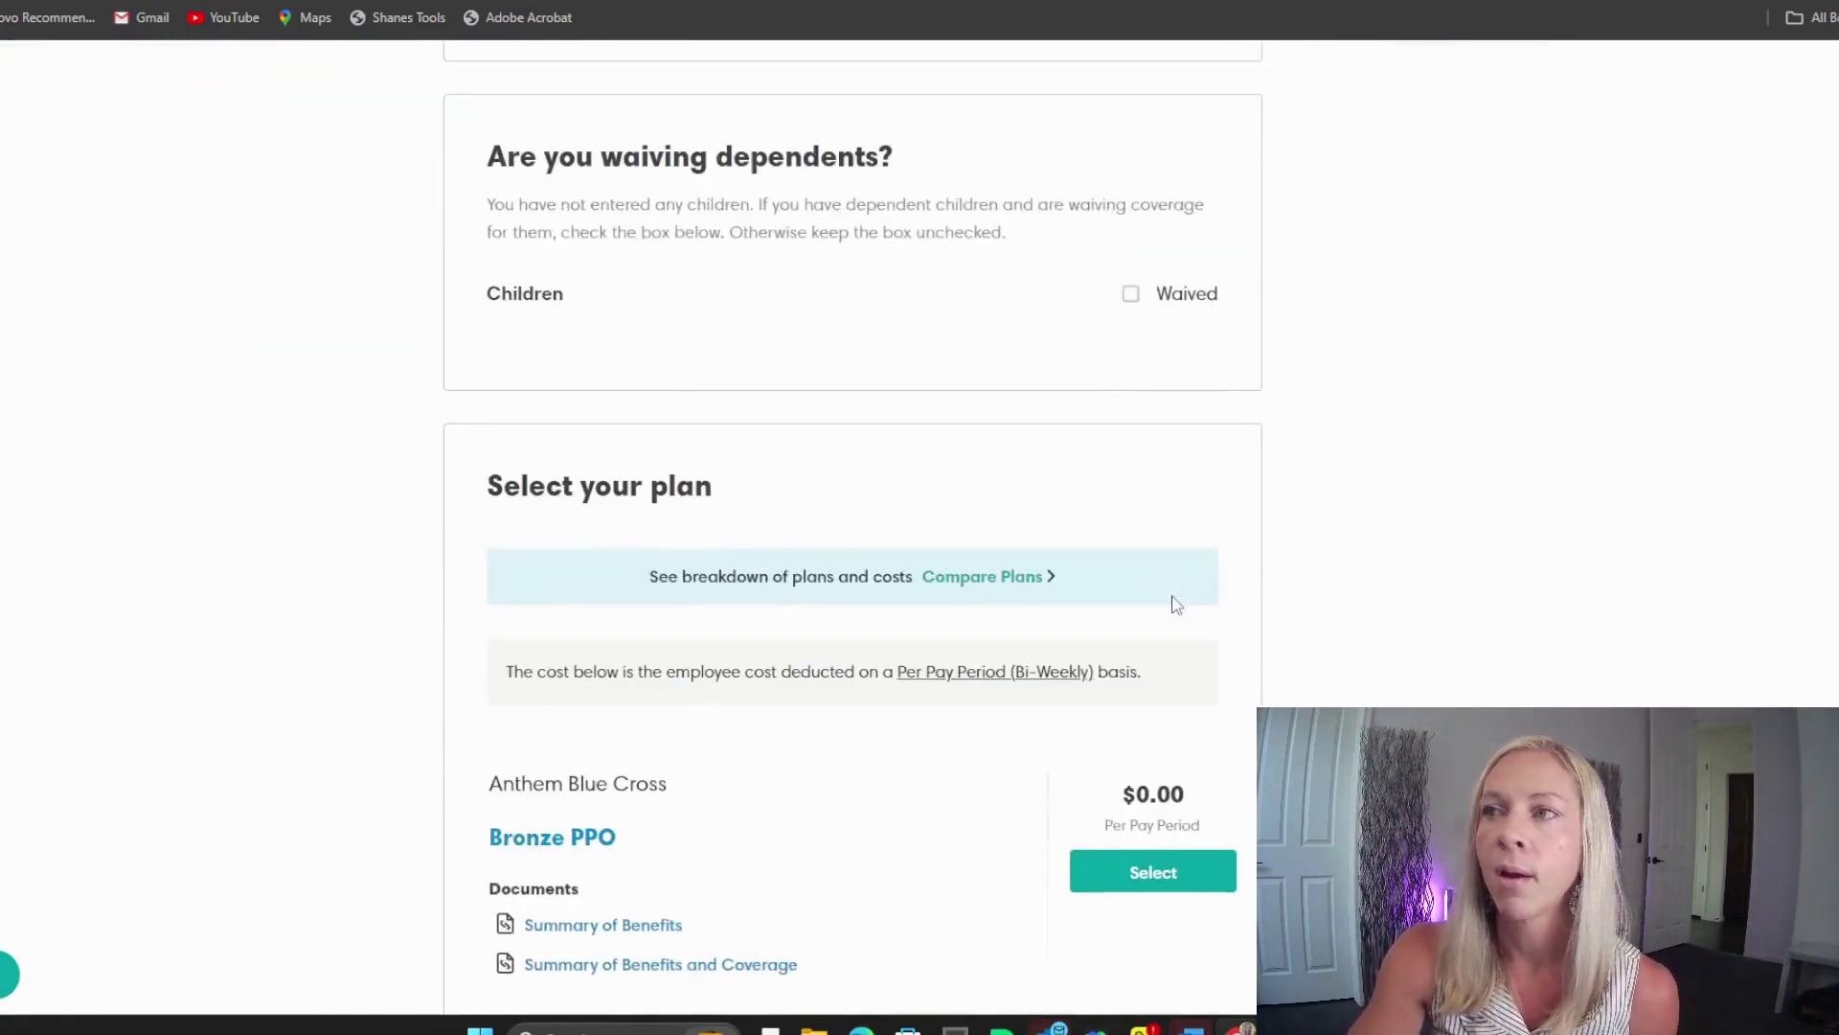
pyautogui.scroll(-3, 1175, 604)
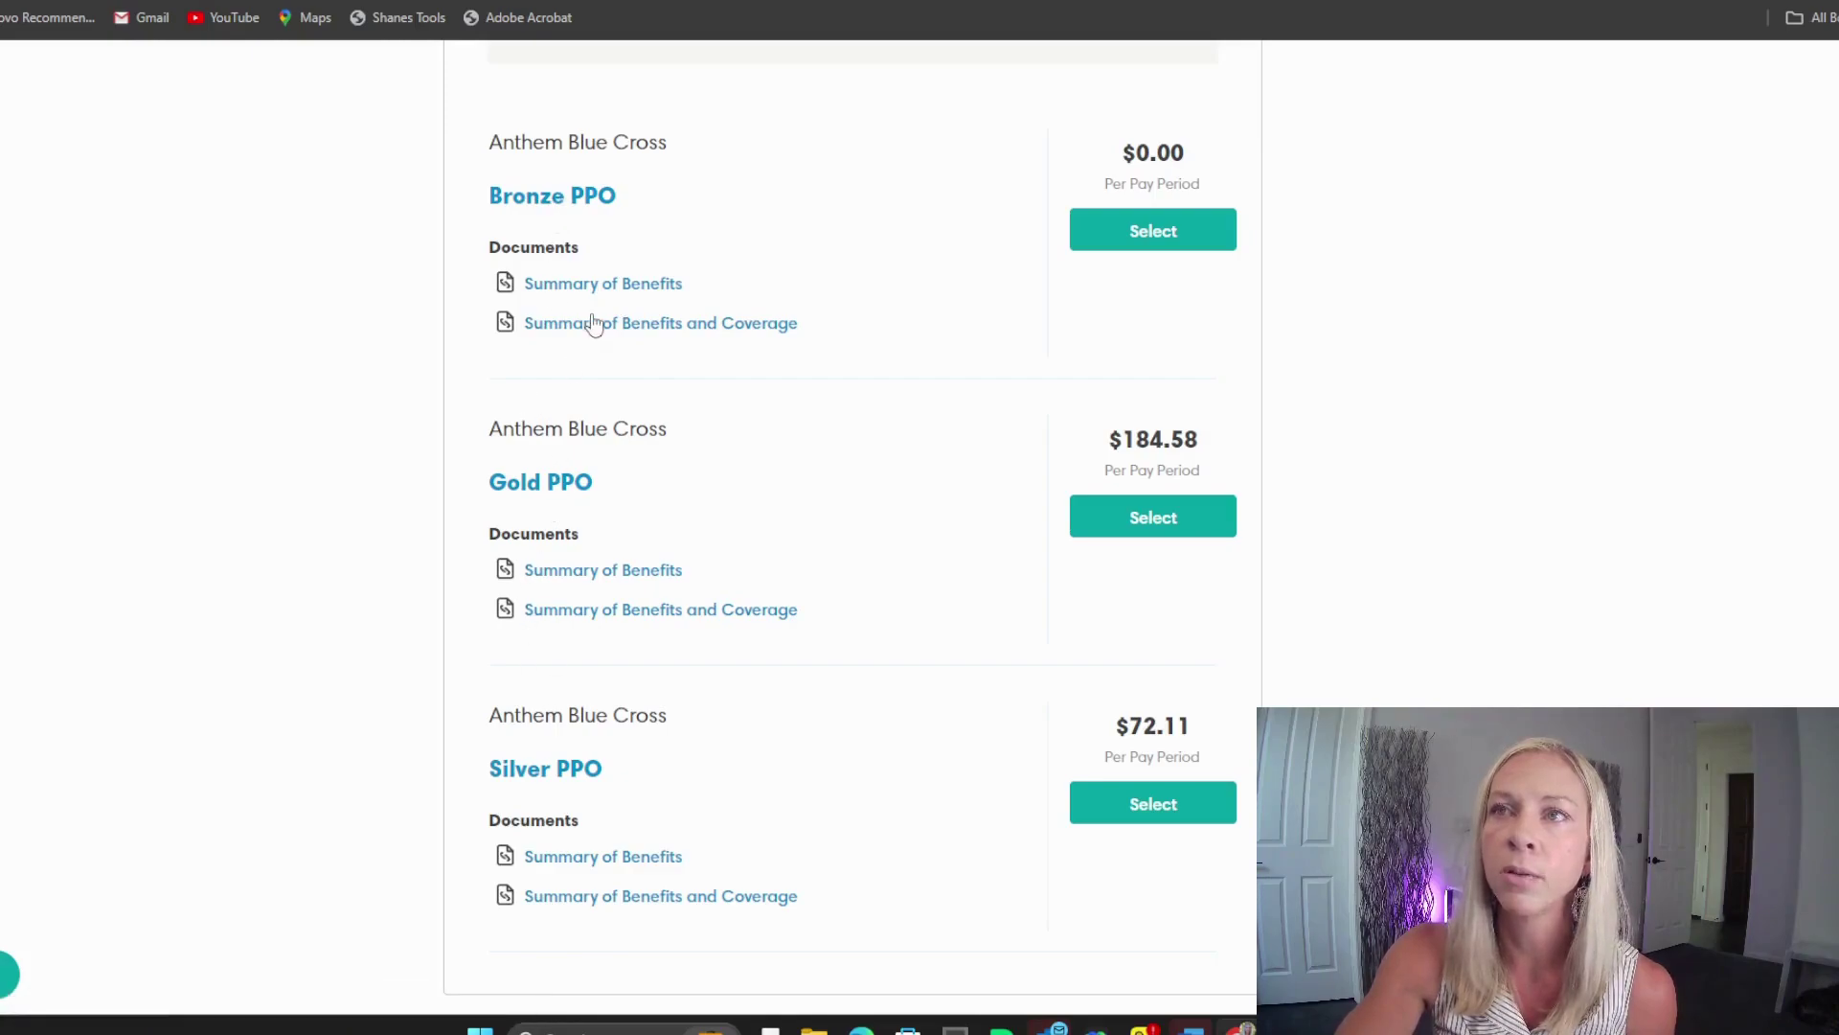
pyautogui.click(579, 285)
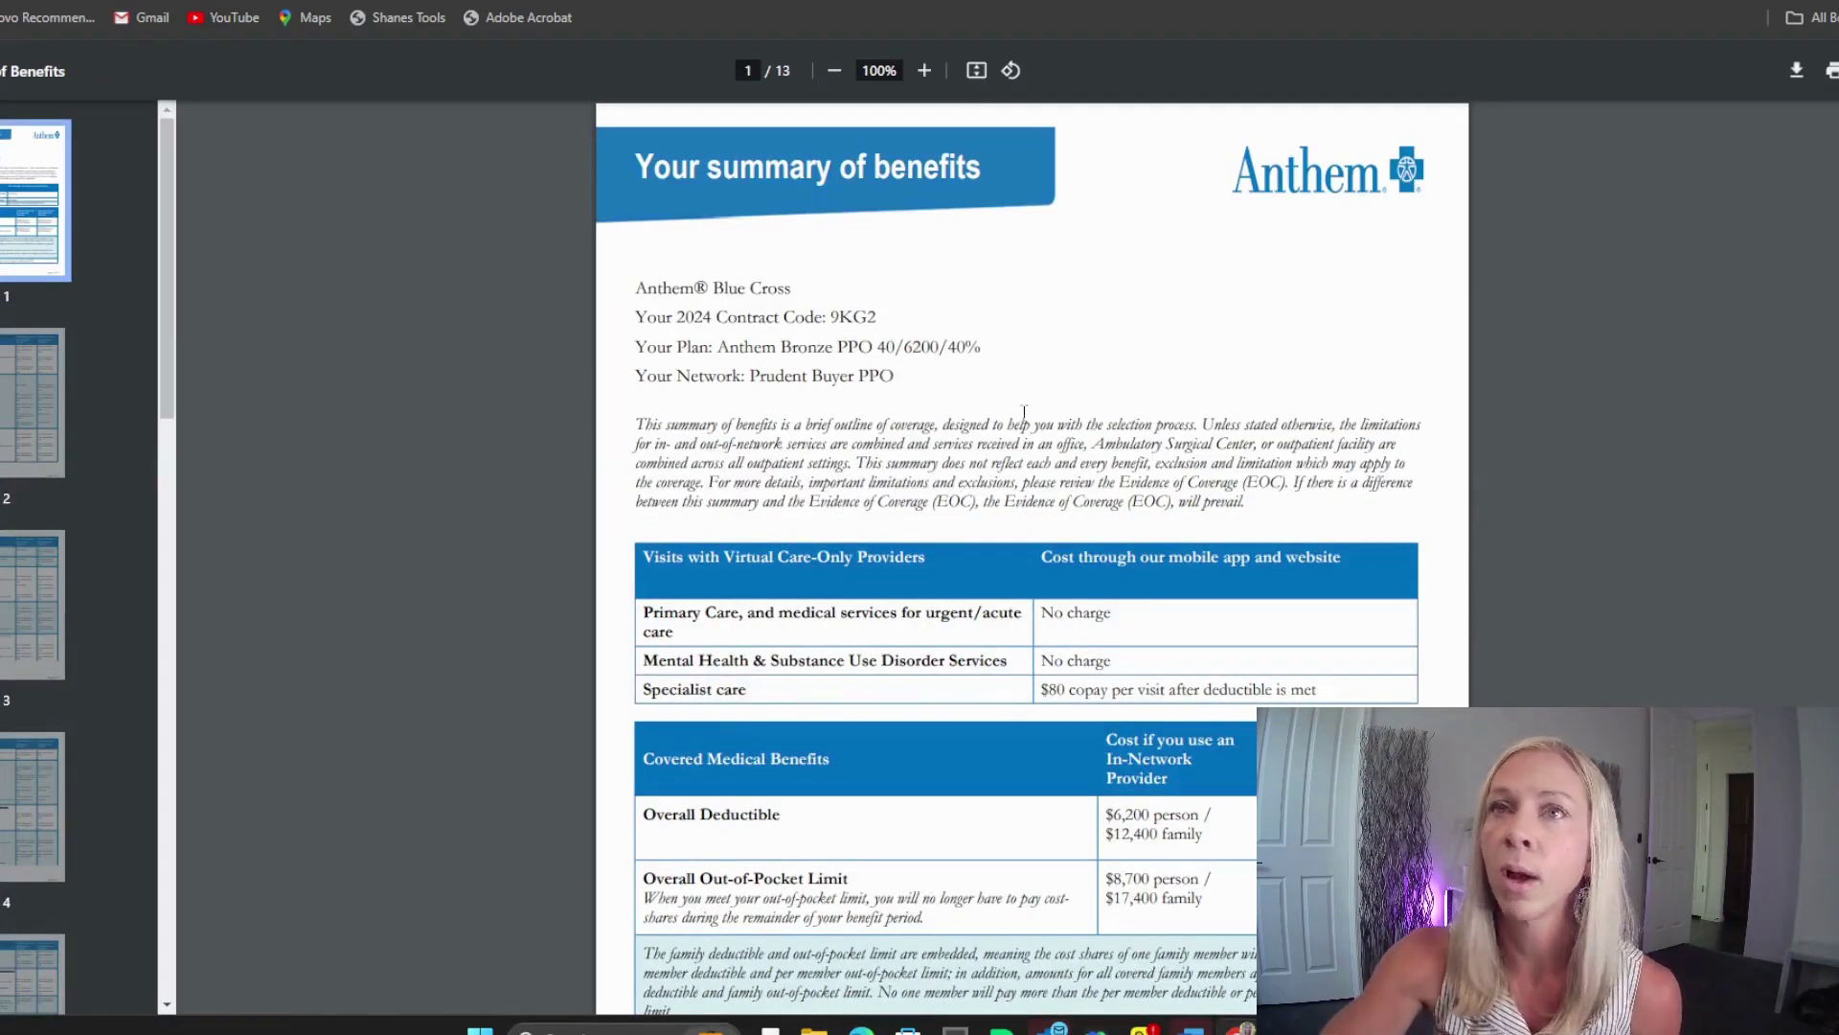
# Step: Skim the Anthem Bronze PPO benefits PDF, then go back to the Ease medical plans
pyautogui.scroll(-9, 1080, 702)
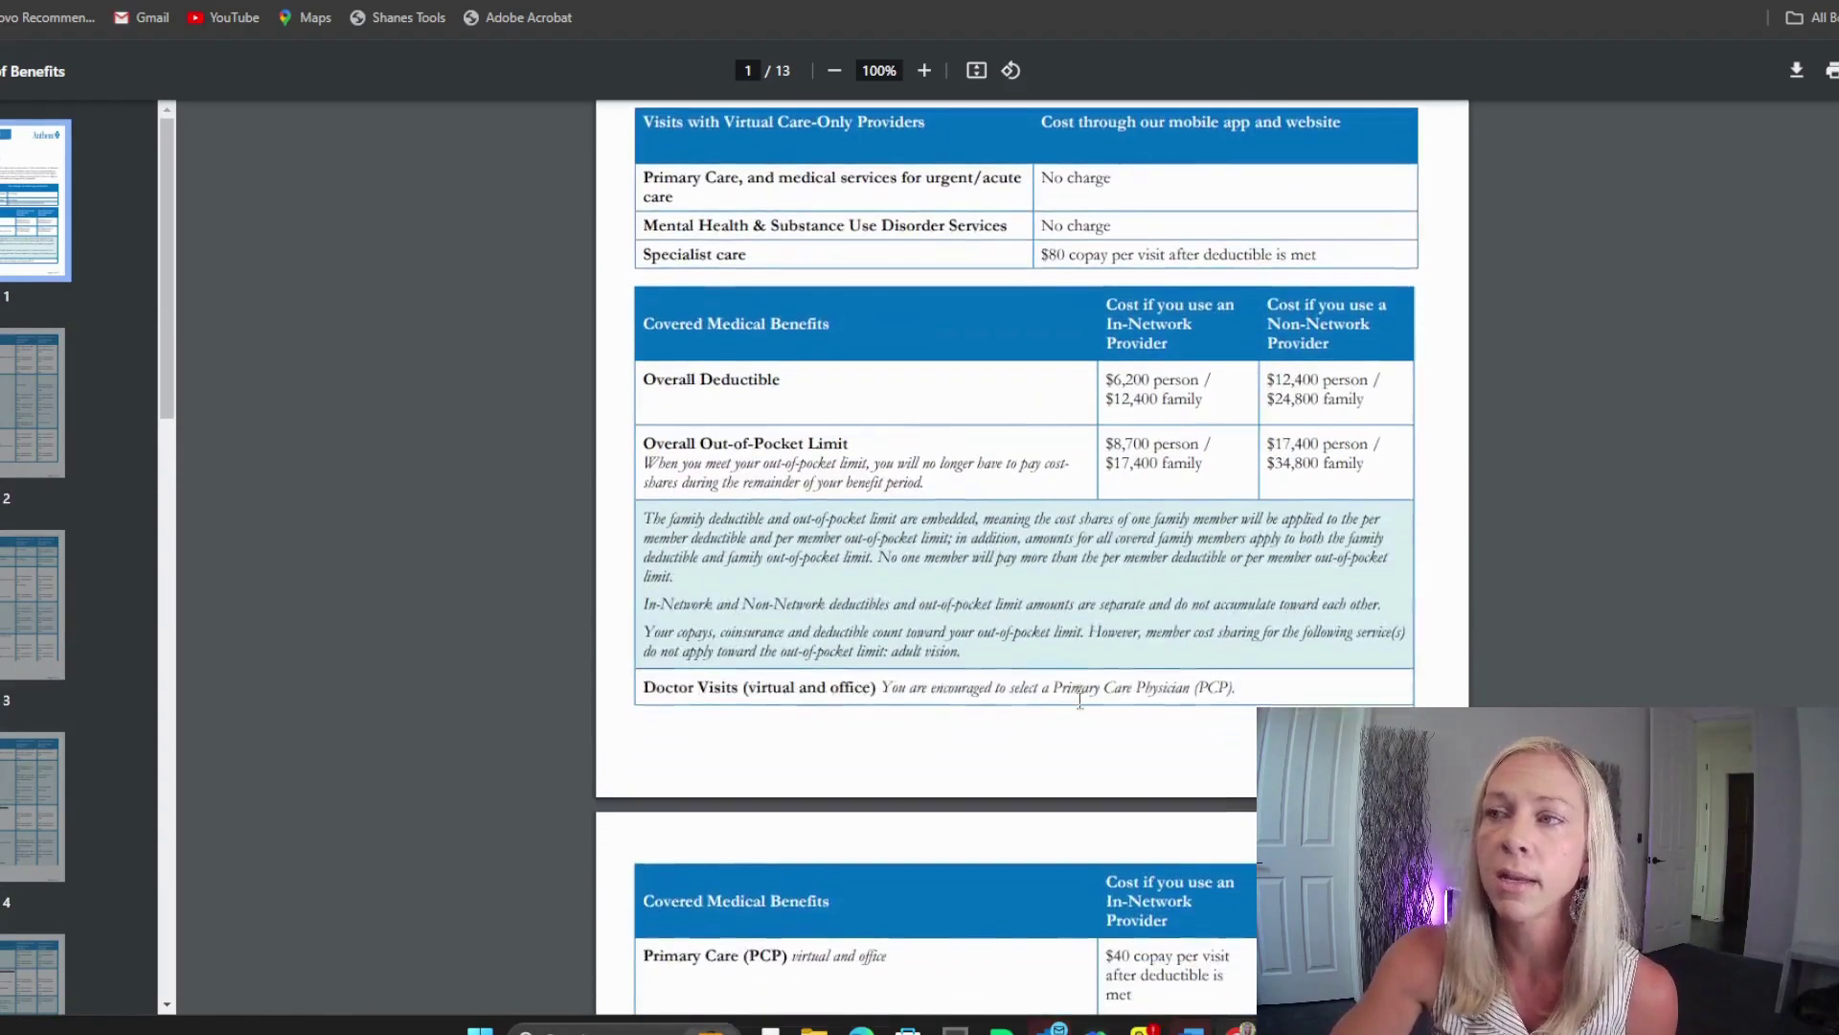
pyautogui.scroll(-9, 1080, 700)
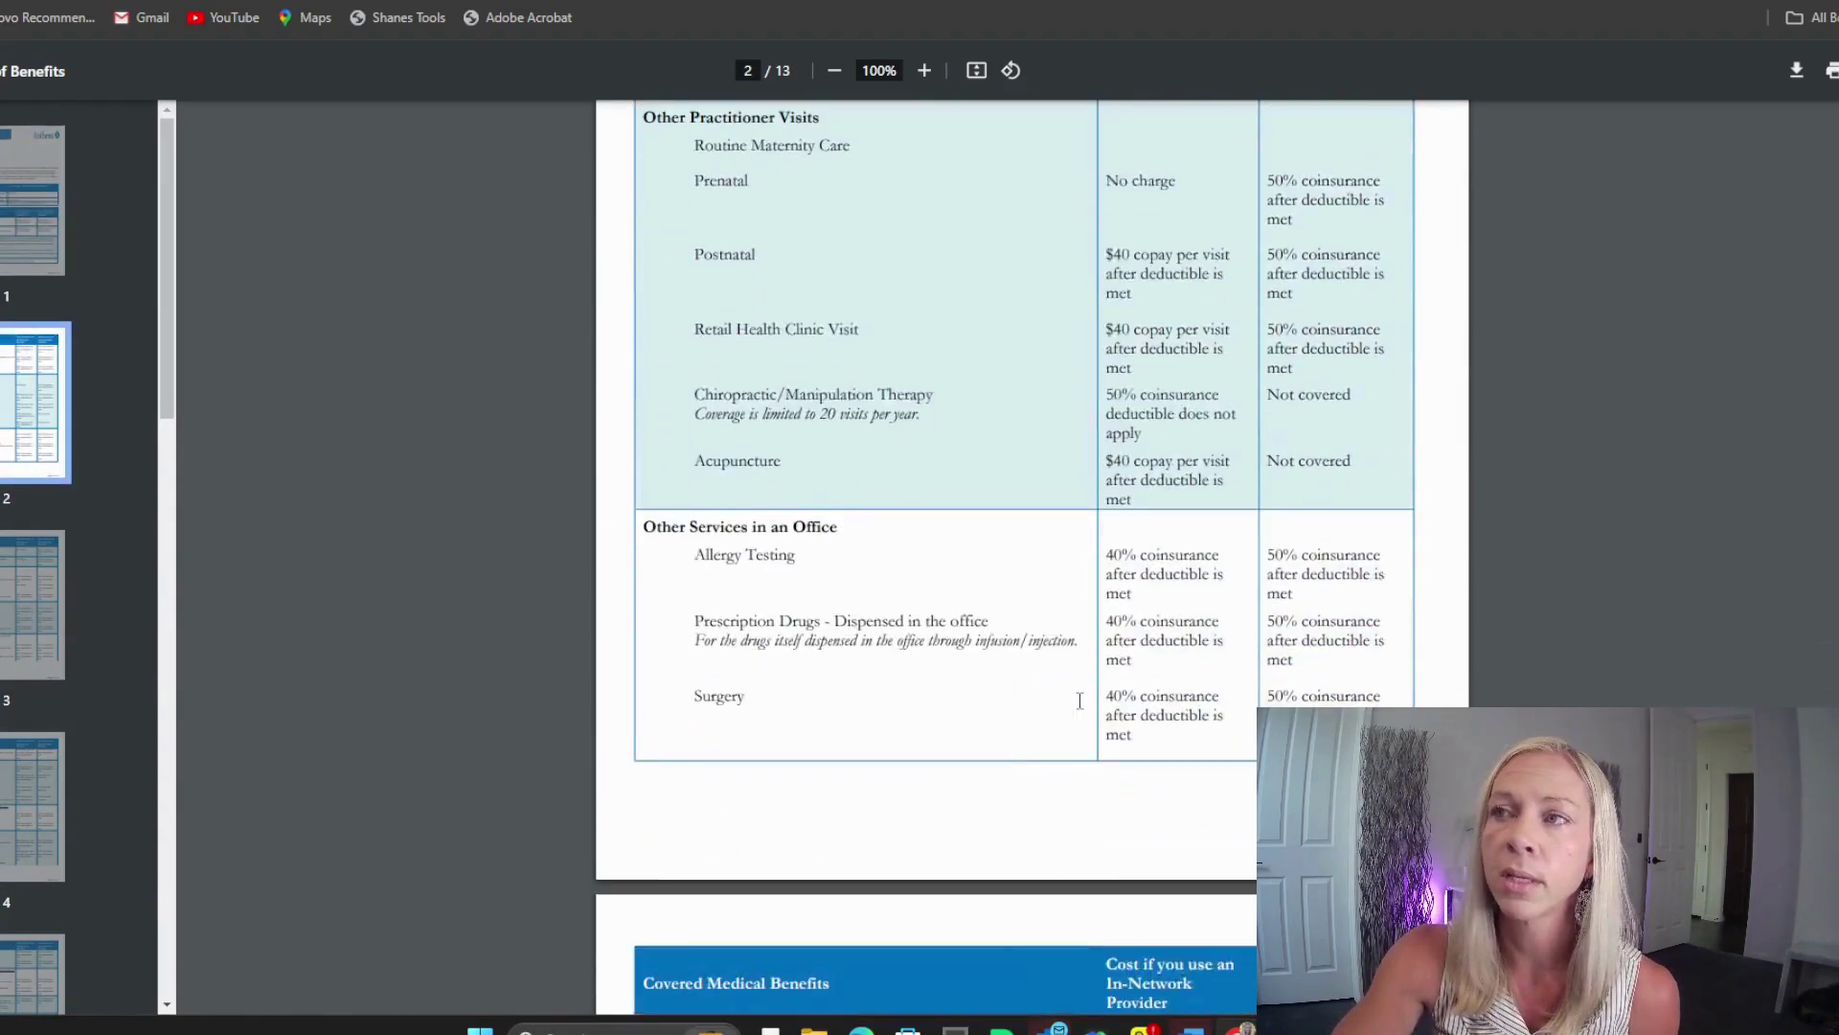
pyautogui.scroll(-5, 1080, 700)
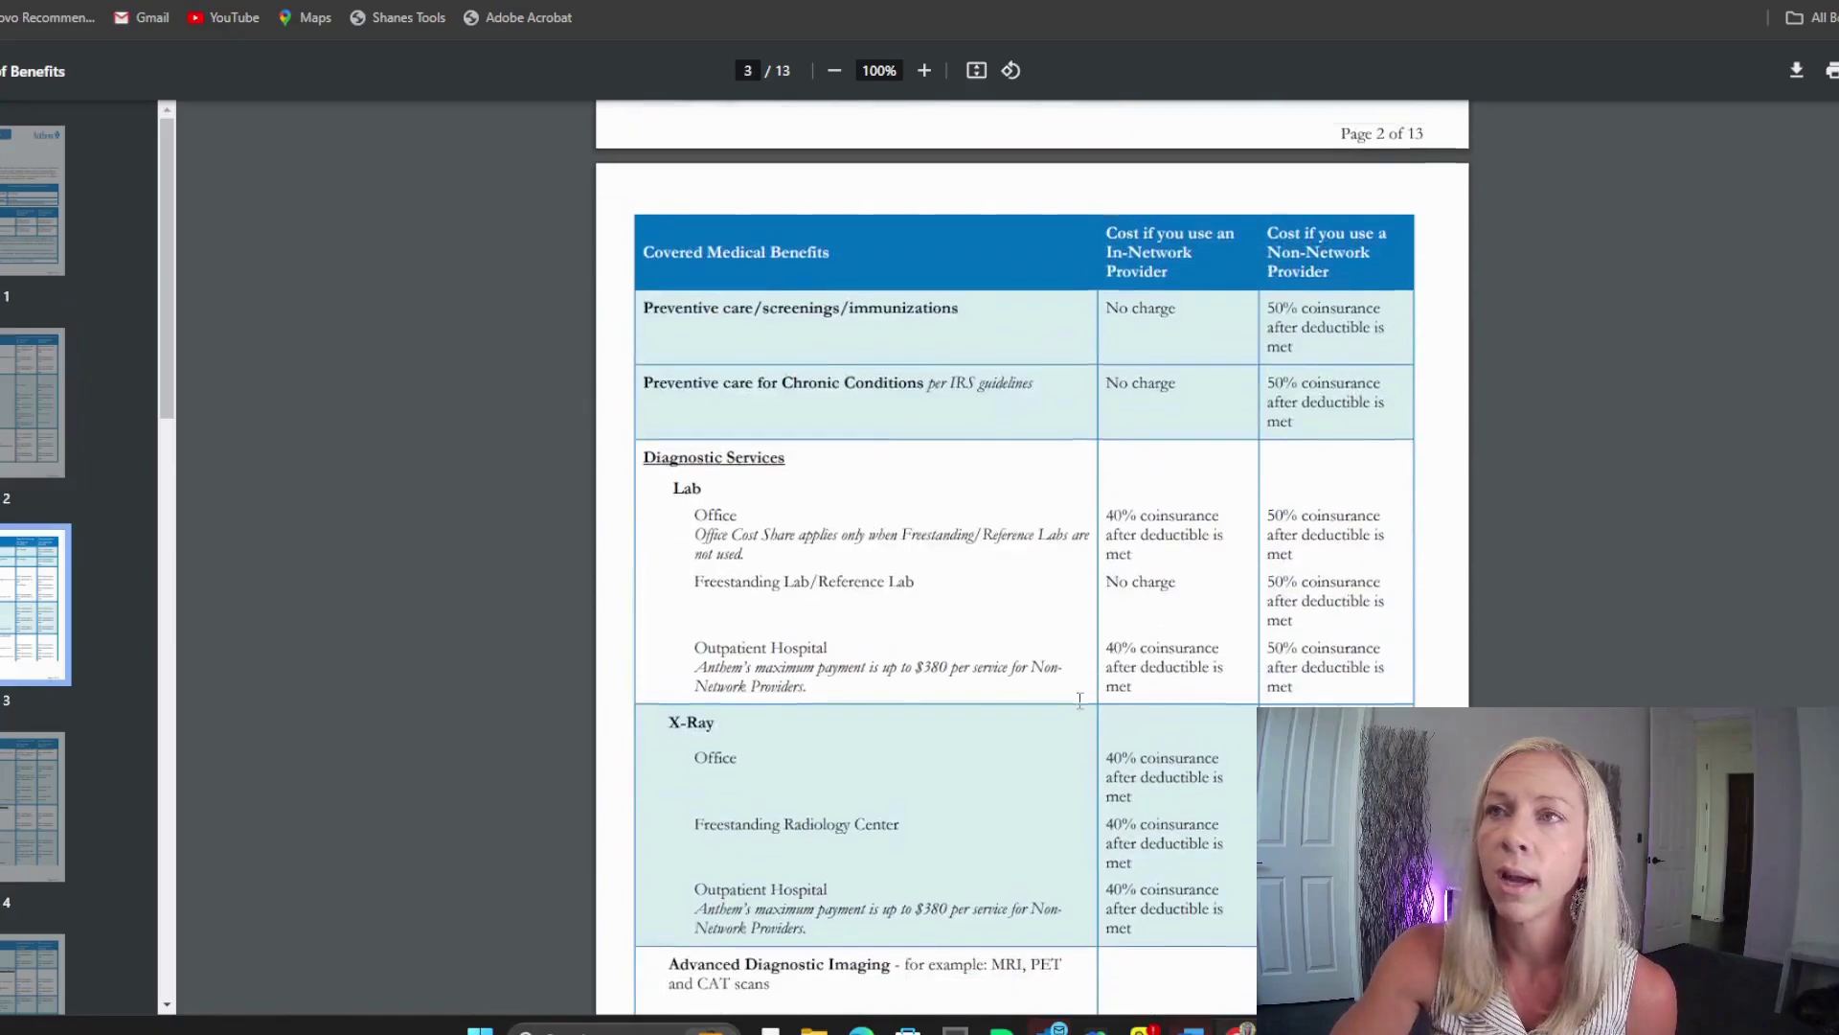
pyautogui.scroll(12, 1080, 700)
pyautogui.scroll(8, 1079, 702)
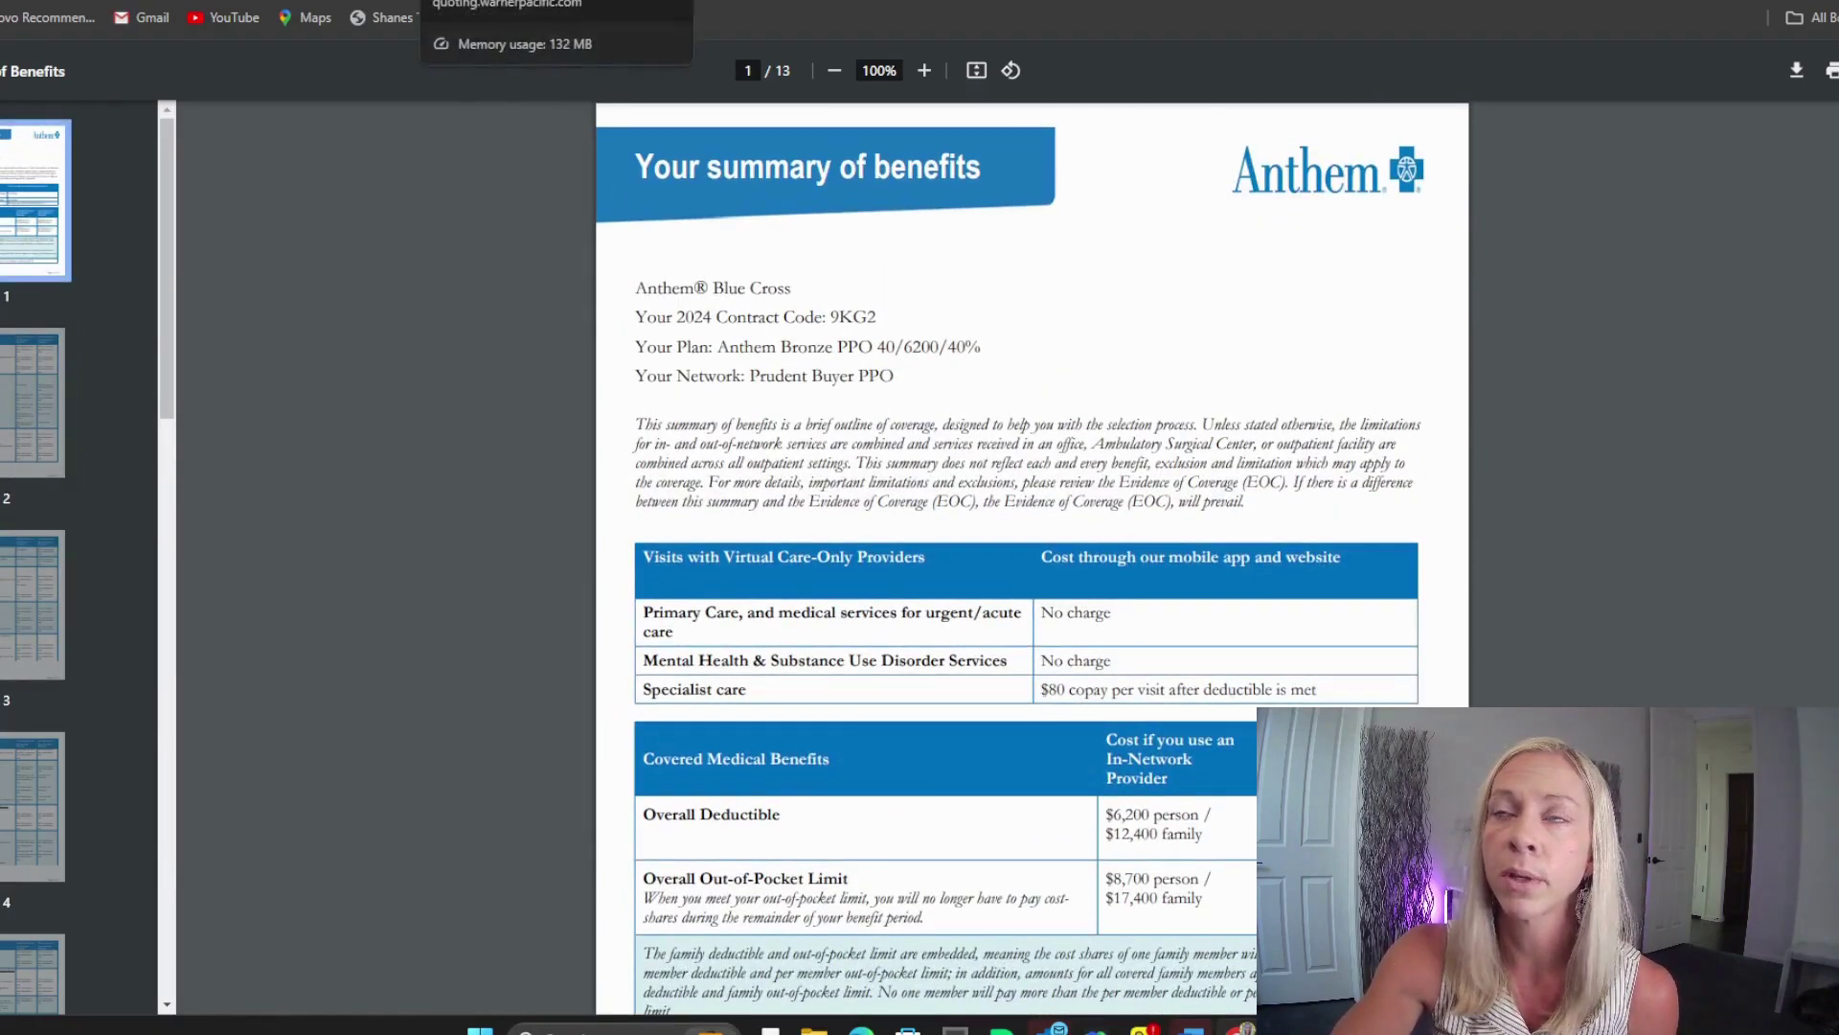
pyautogui.click(508, 1)
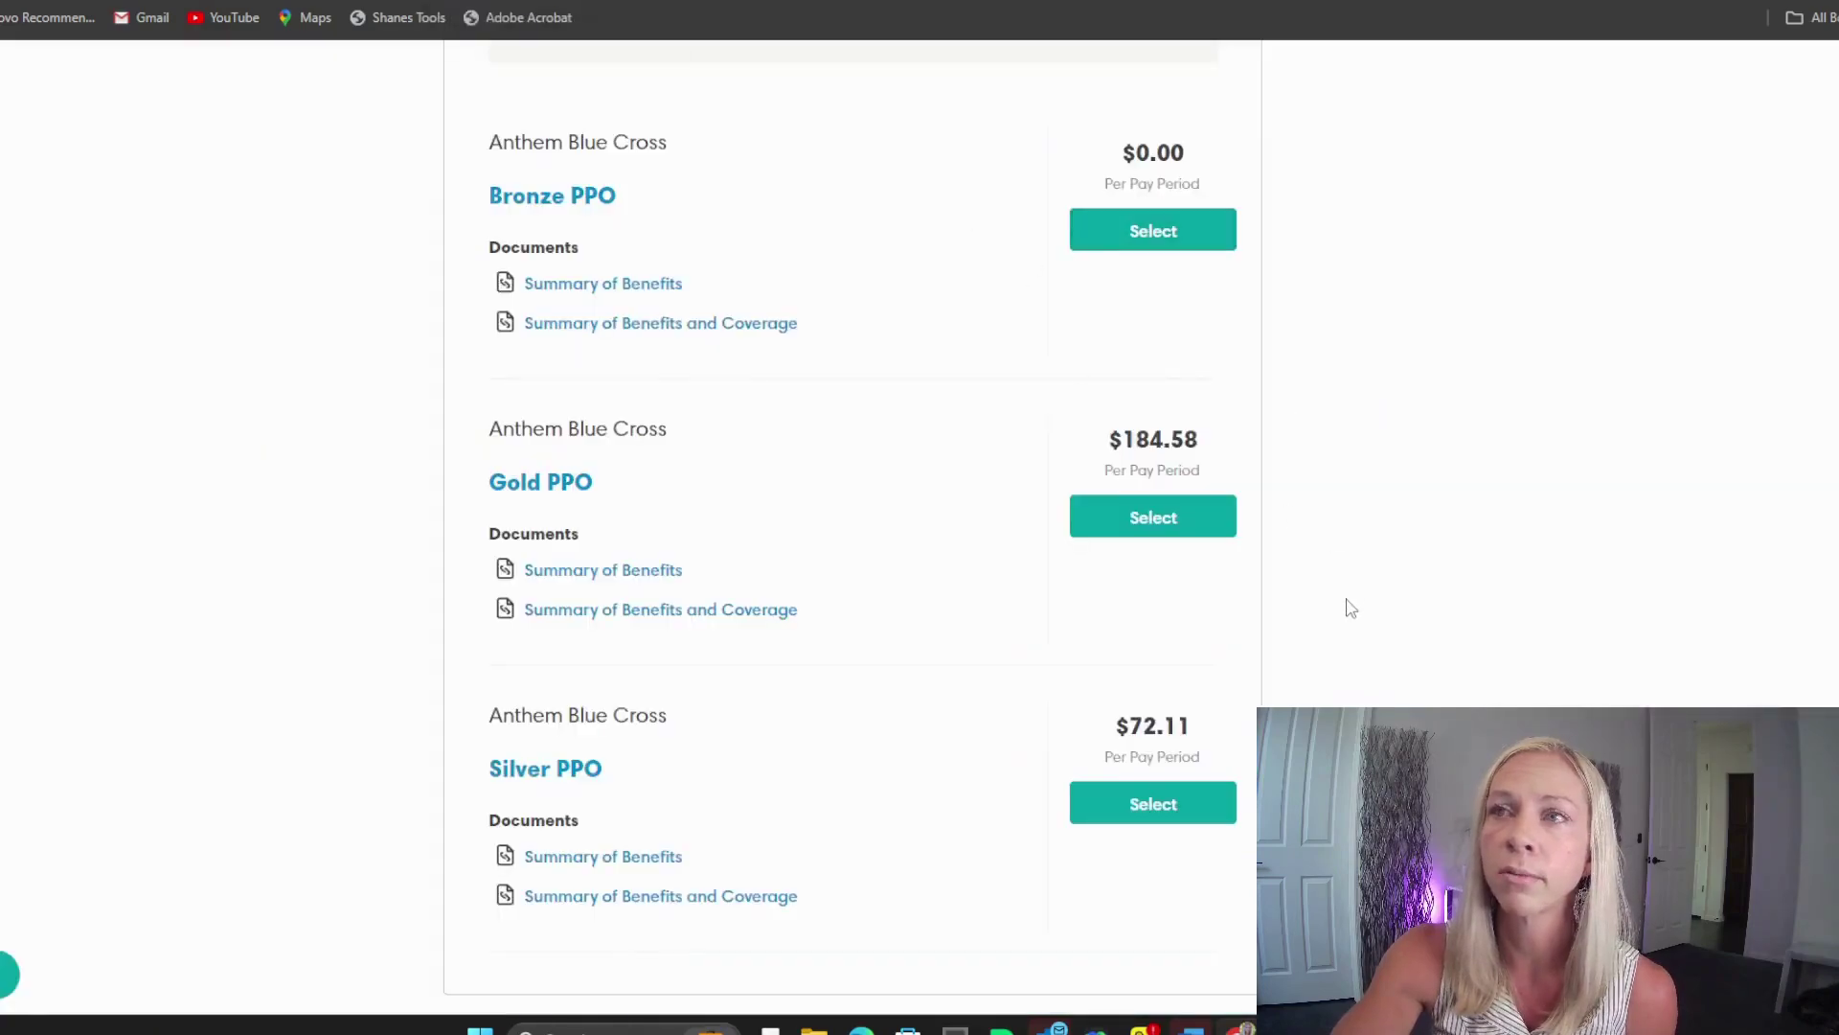
# Step: Select the Silver PPO medical plan at $72.11 per pay period and save the change
pyautogui.scroll(2, 1351, 608)
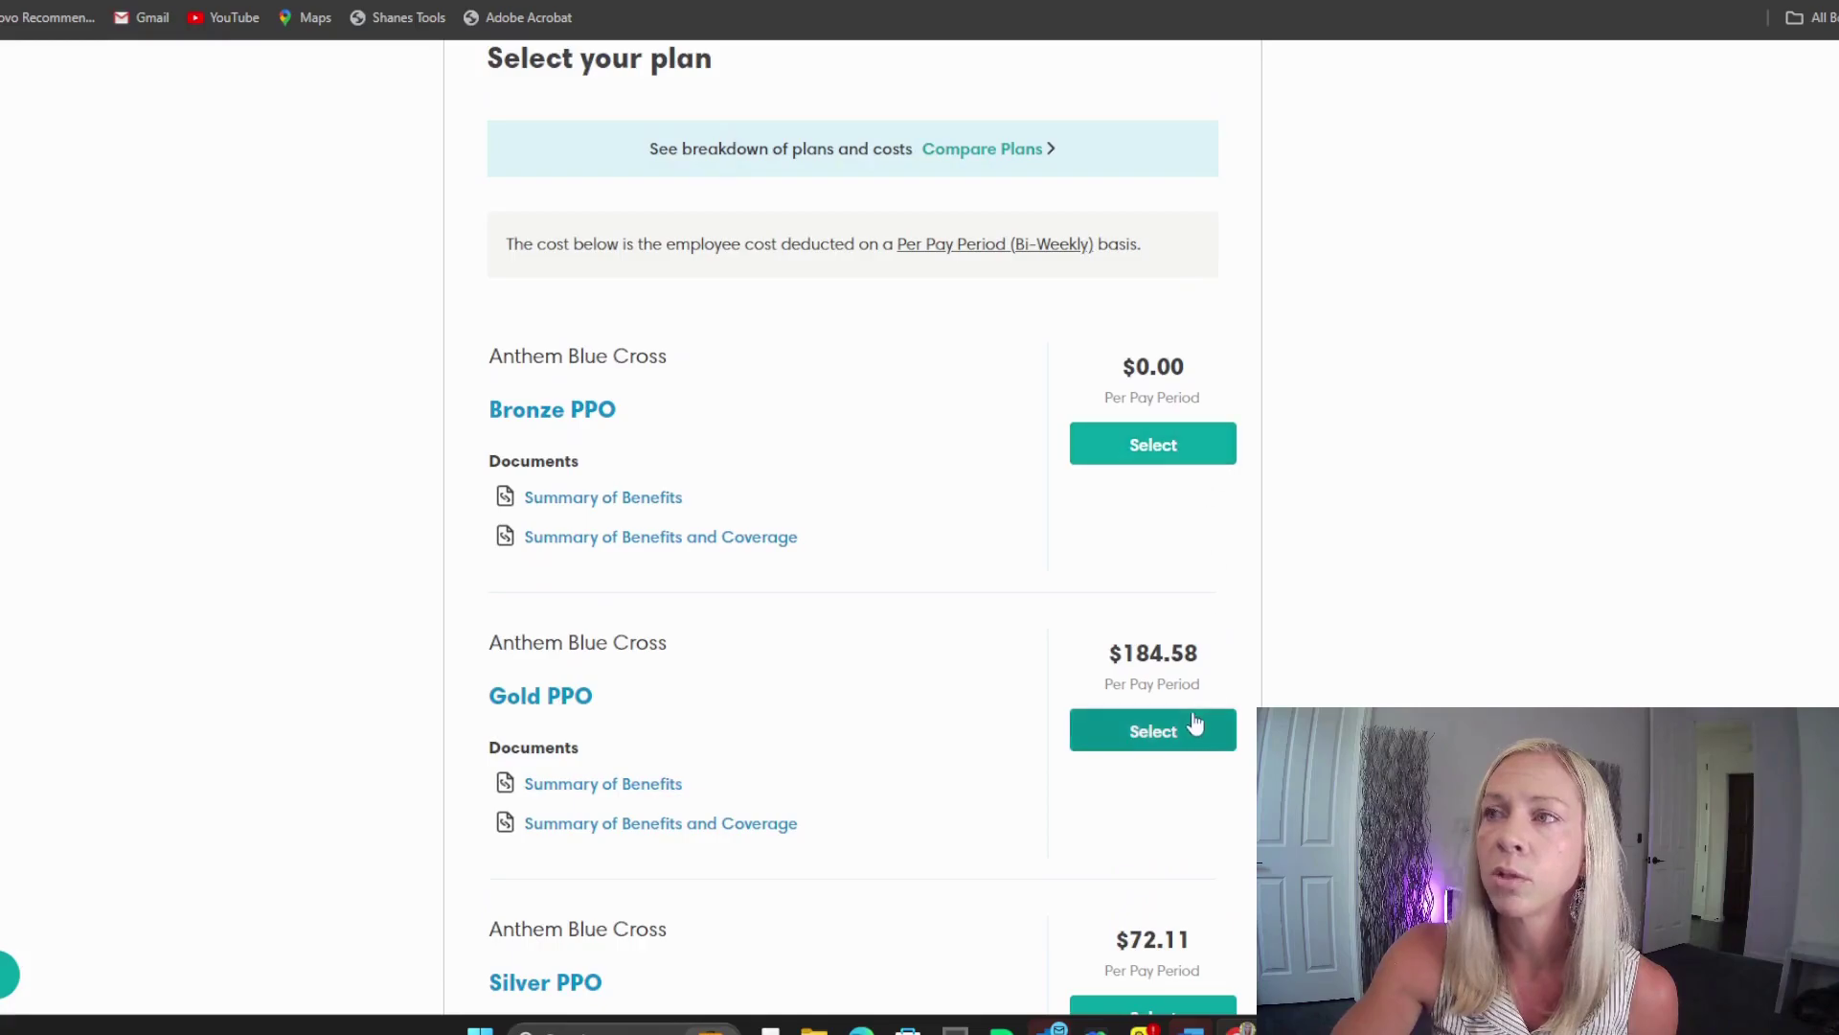
pyautogui.scroll(-2, 1196, 723)
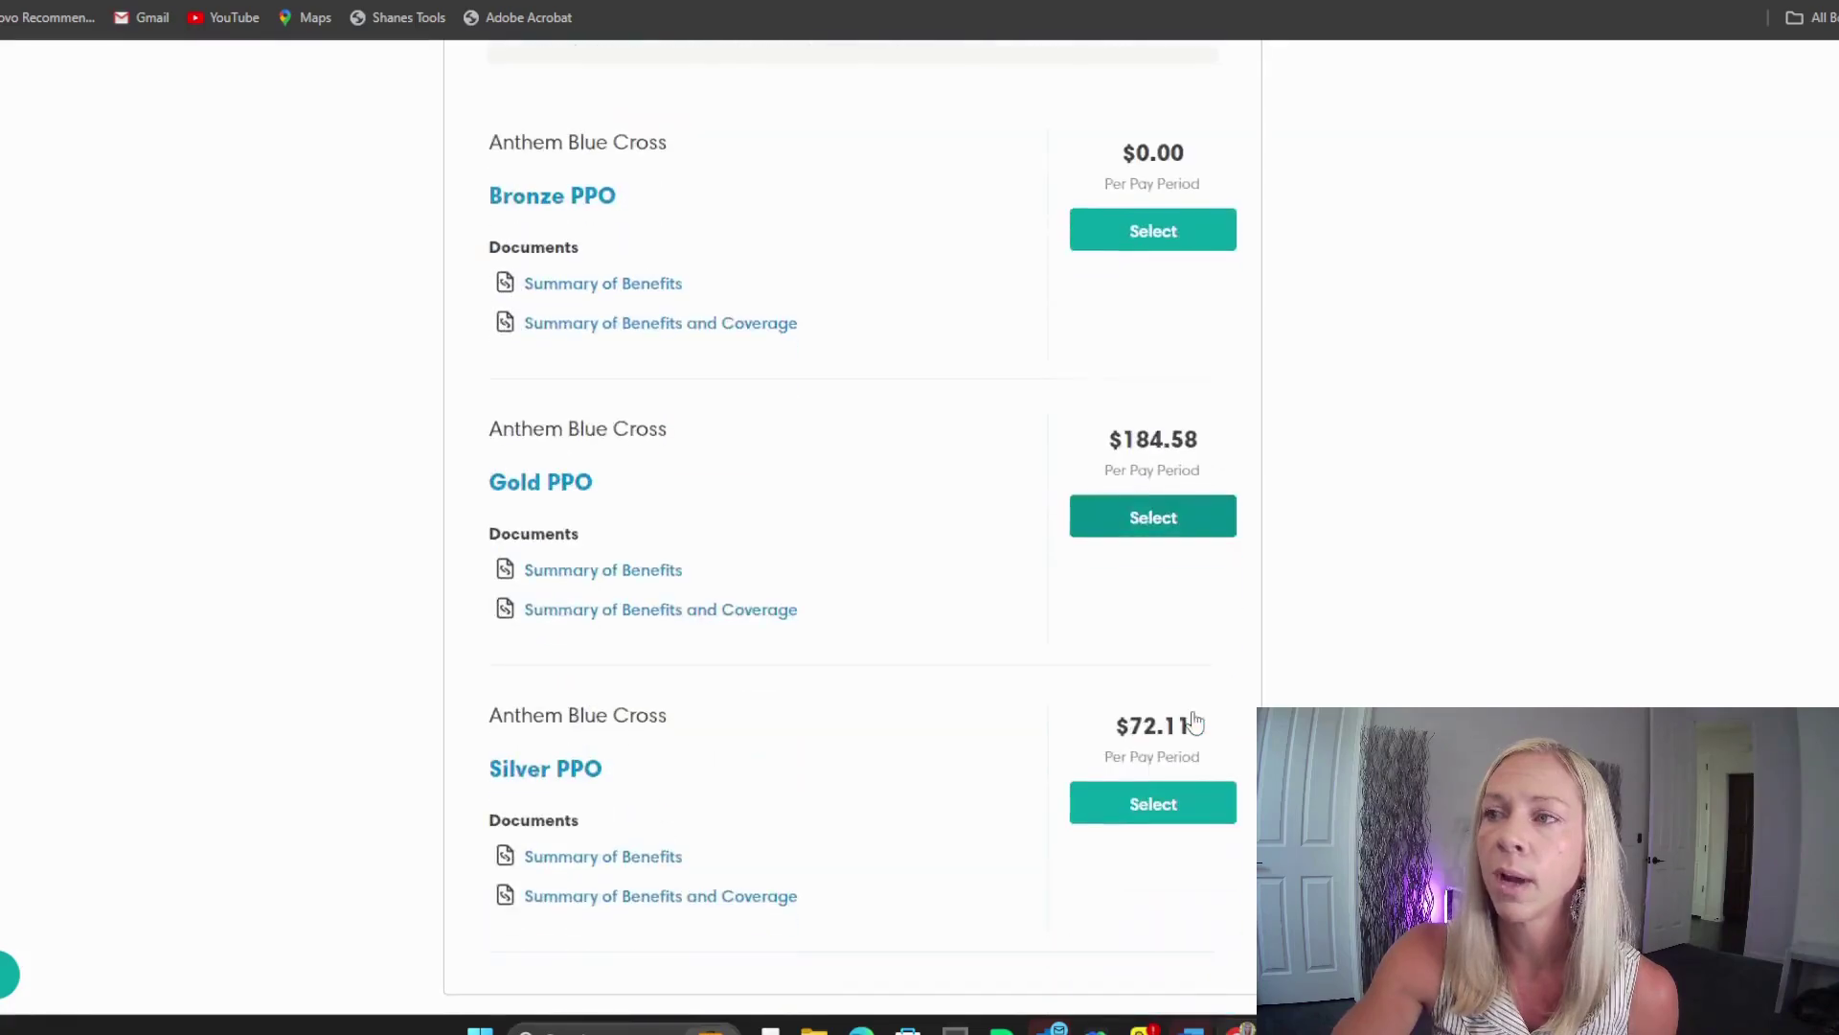
pyautogui.click(1150, 815)
pyautogui.scroll(4, 746, 705)
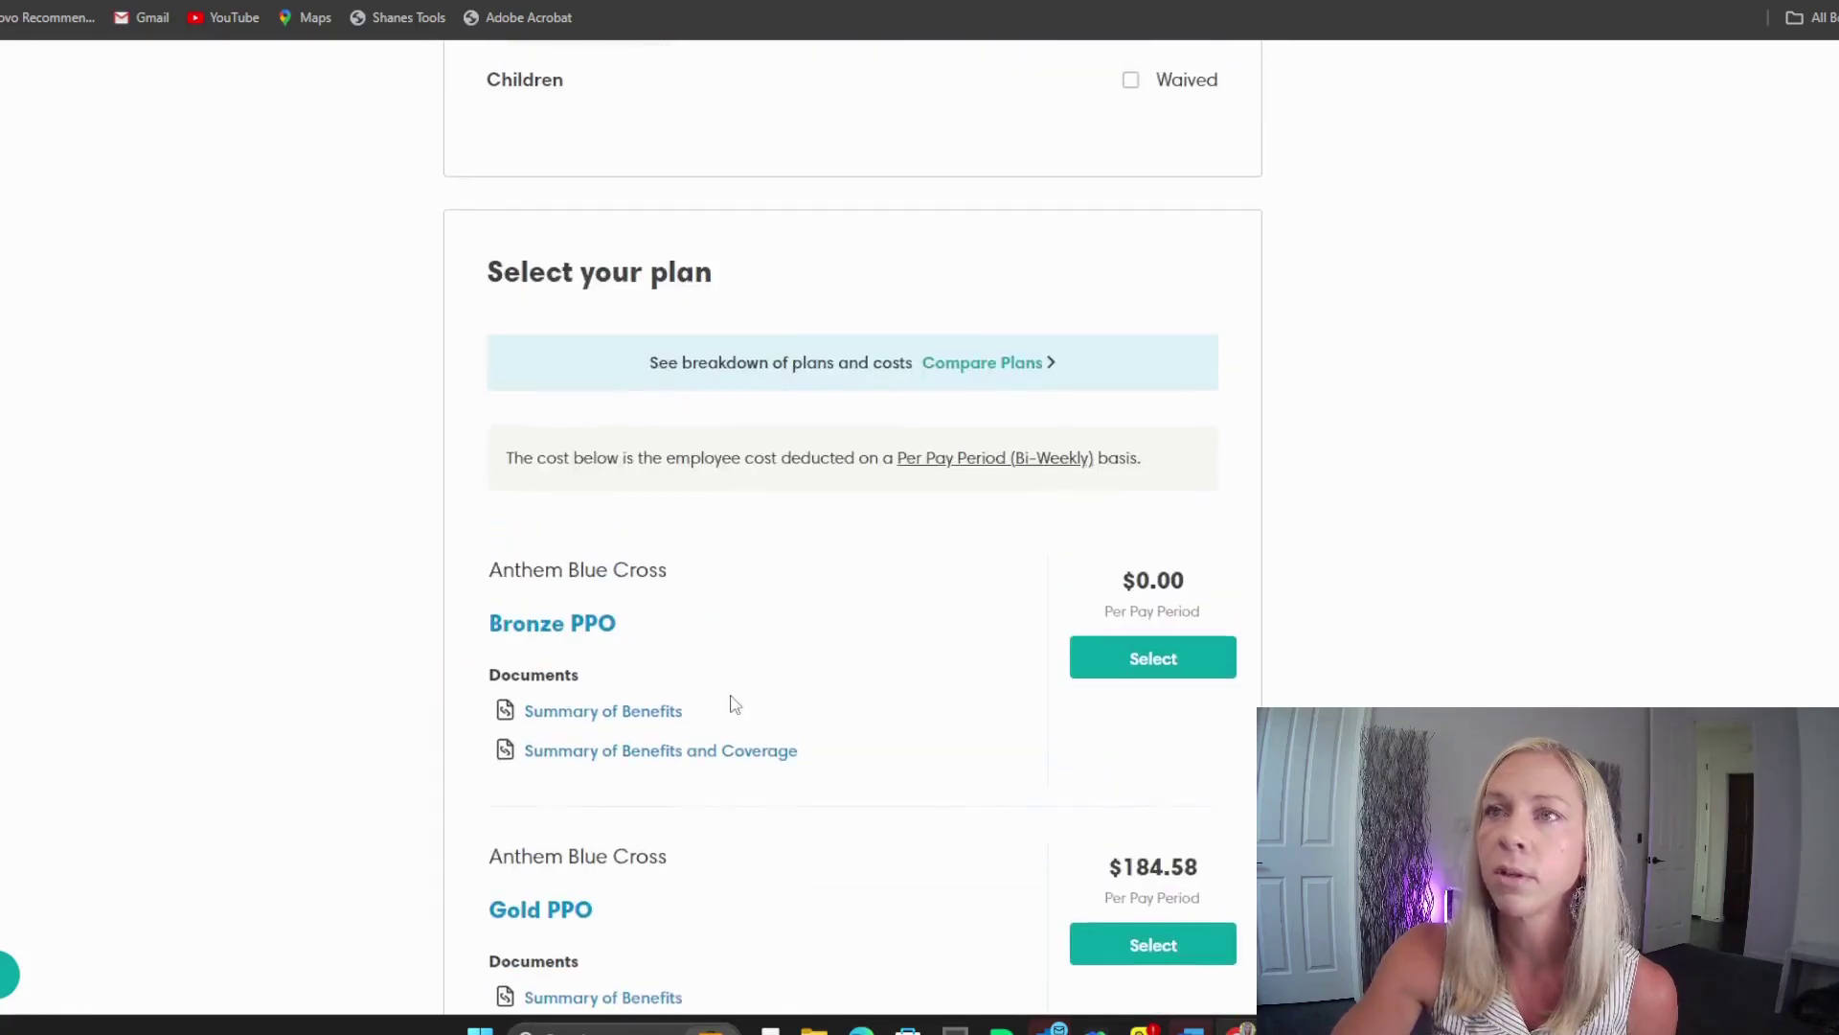
pyautogui.scroll(10, 845, 810)
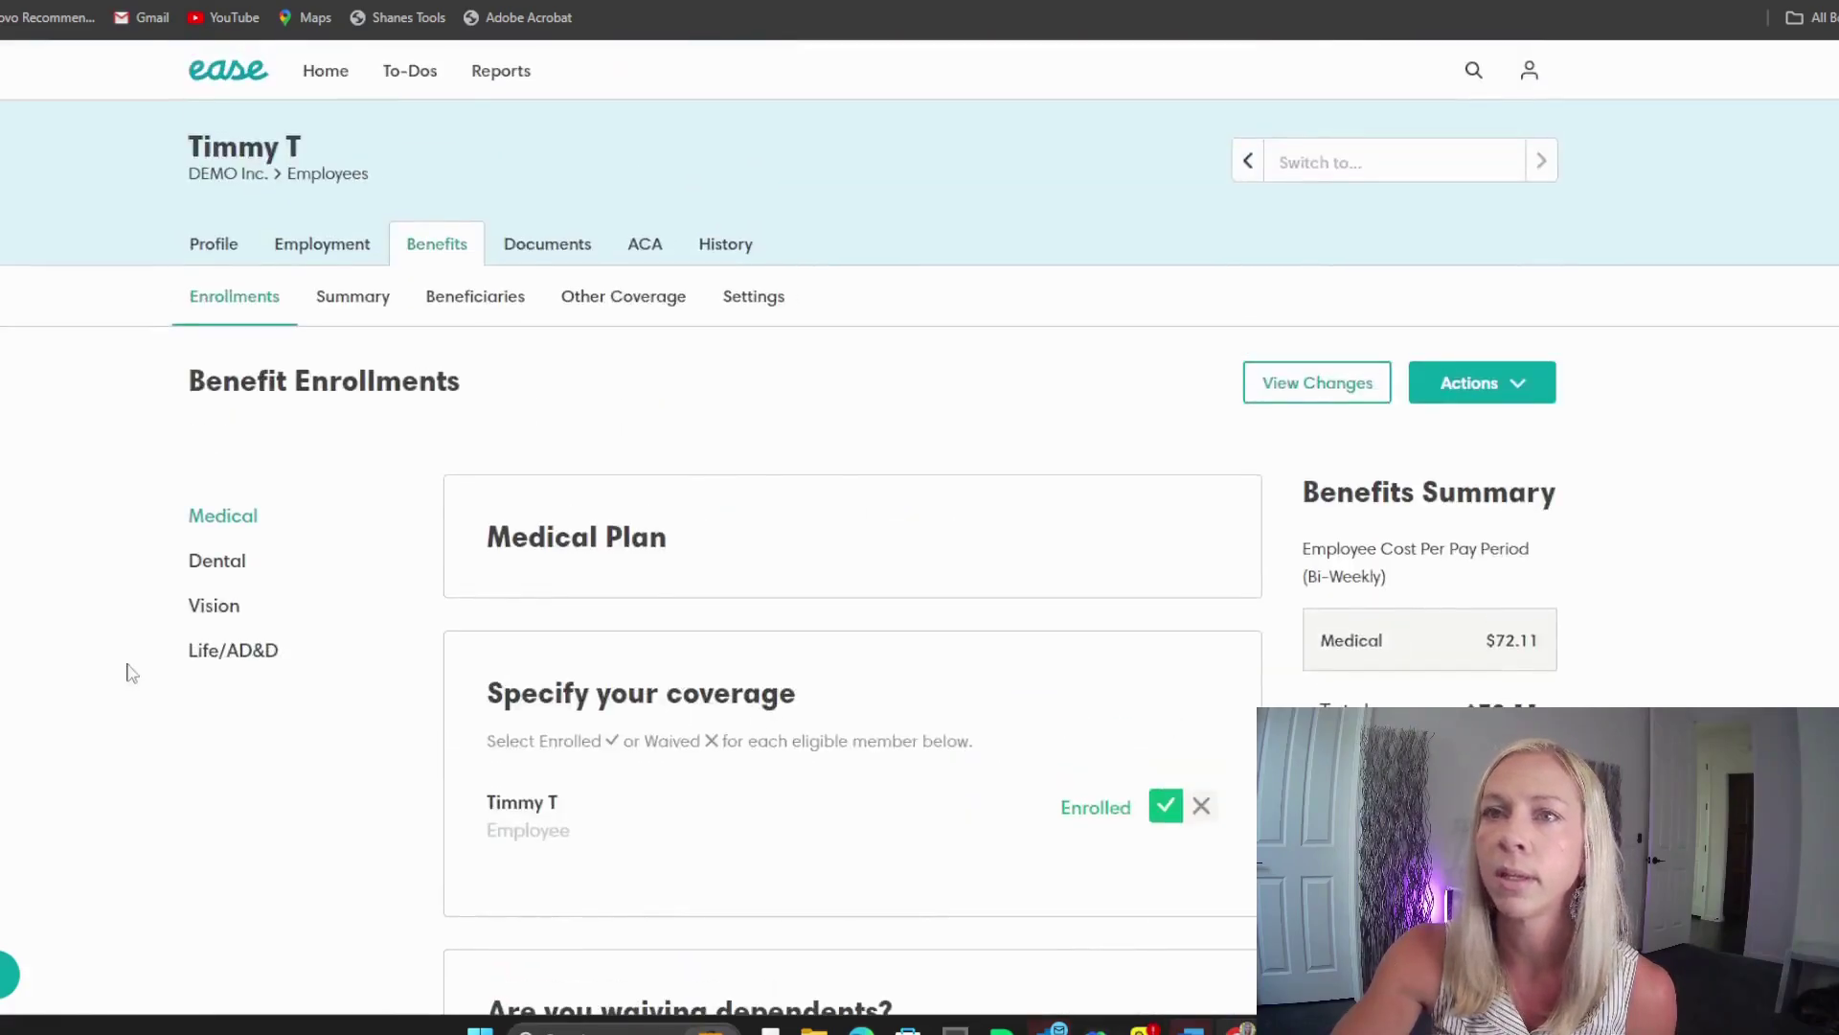
pyautogui.click(230, 562)
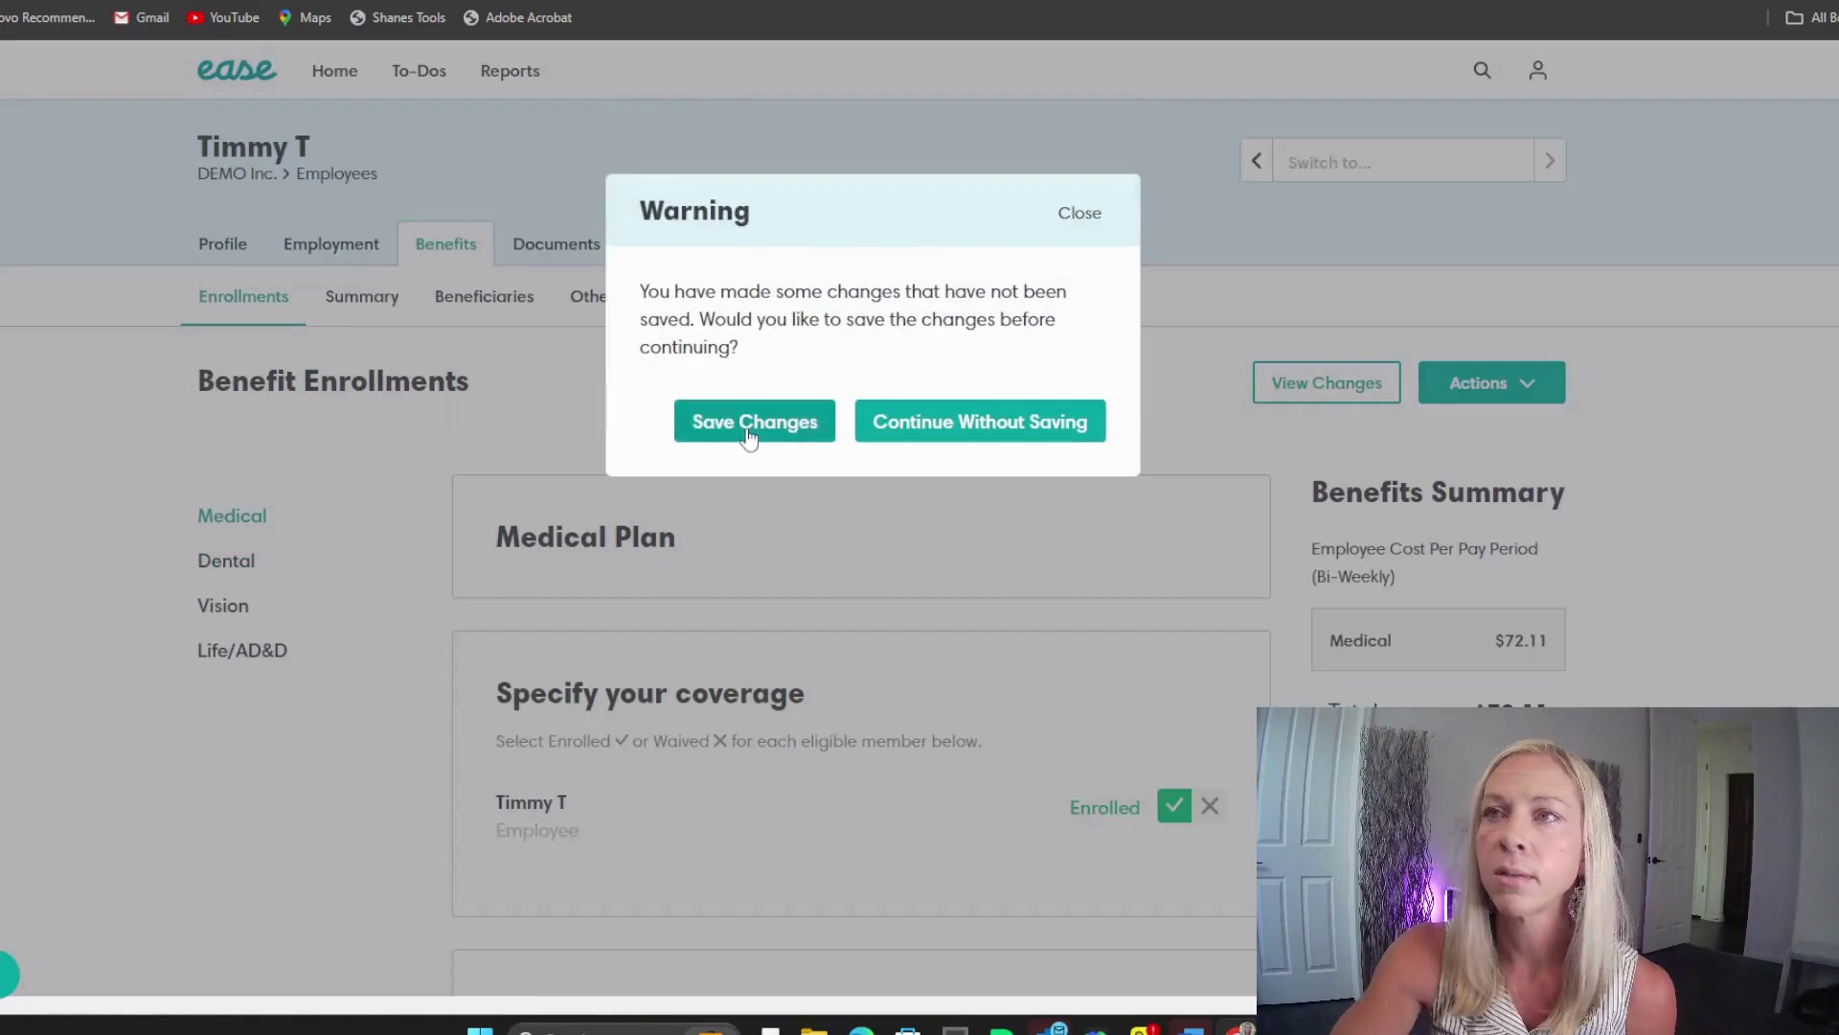
pyautogui.click(749, 423)
# Step: Return to the top of the enrollments page and open the Dental section
pyautogui.scroll(-10, 1128, 607)
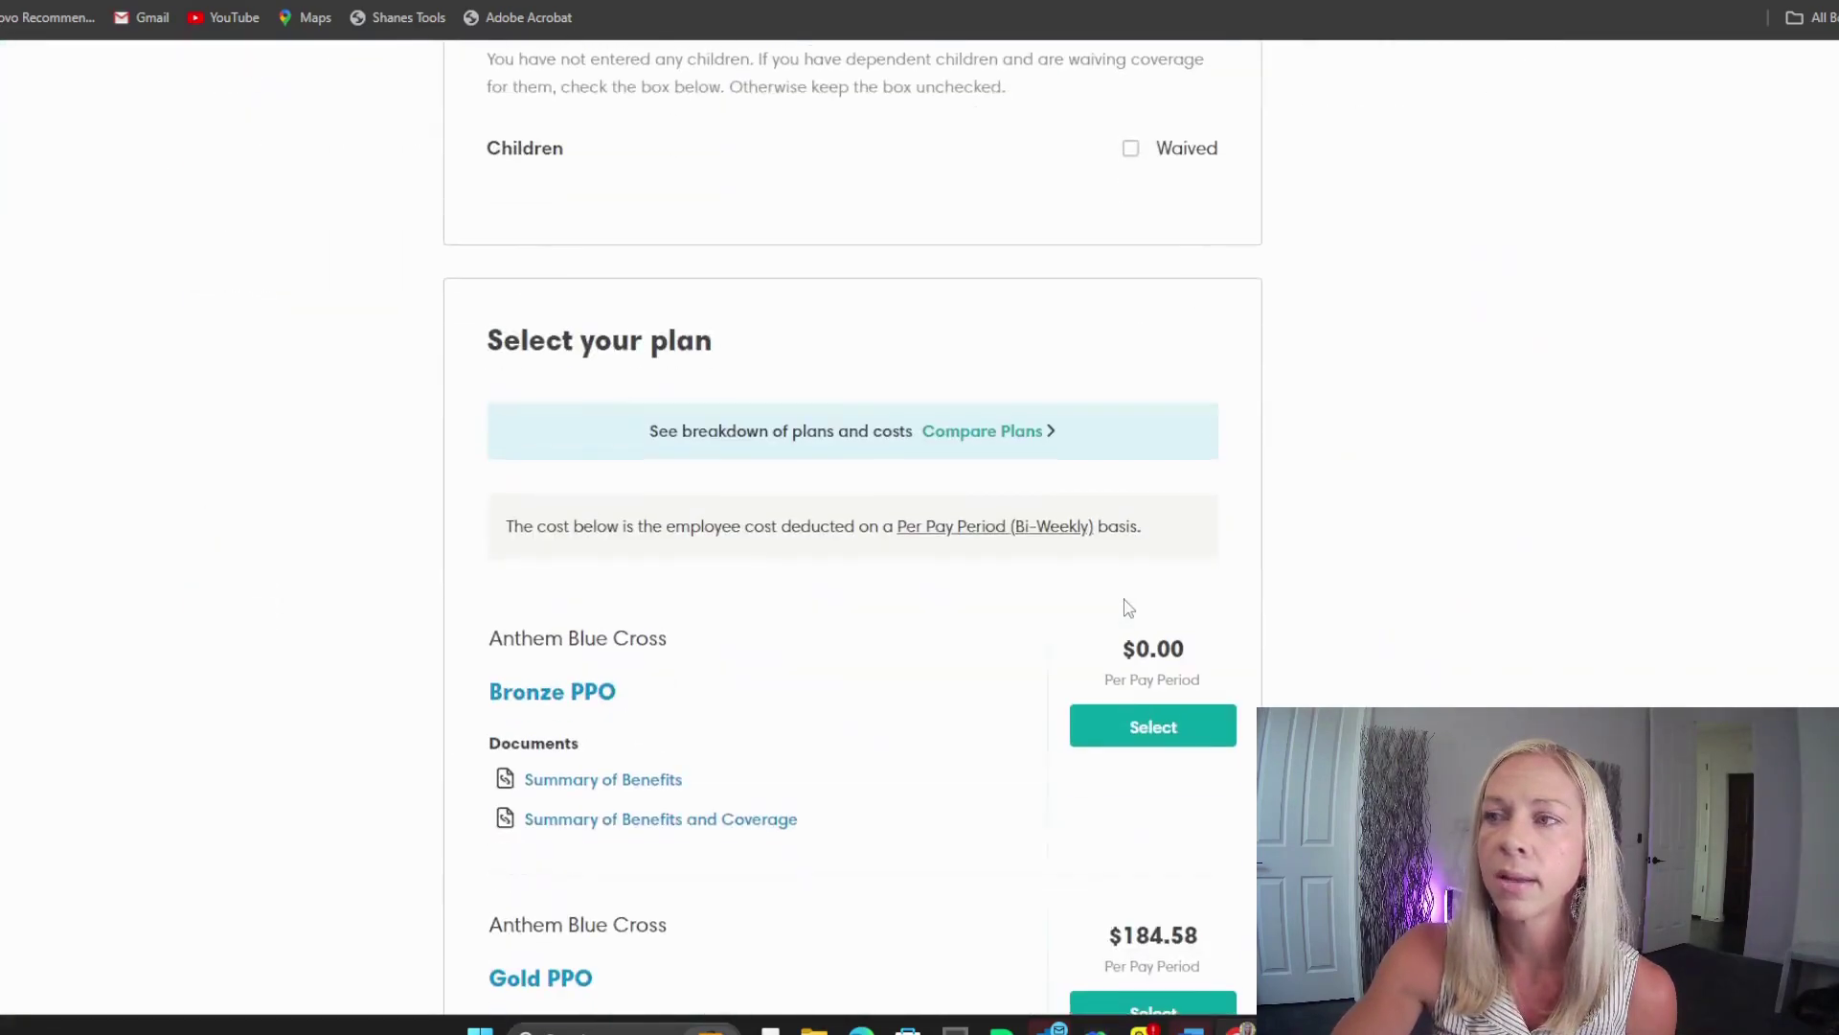
pyautogui.click(1148, 730)
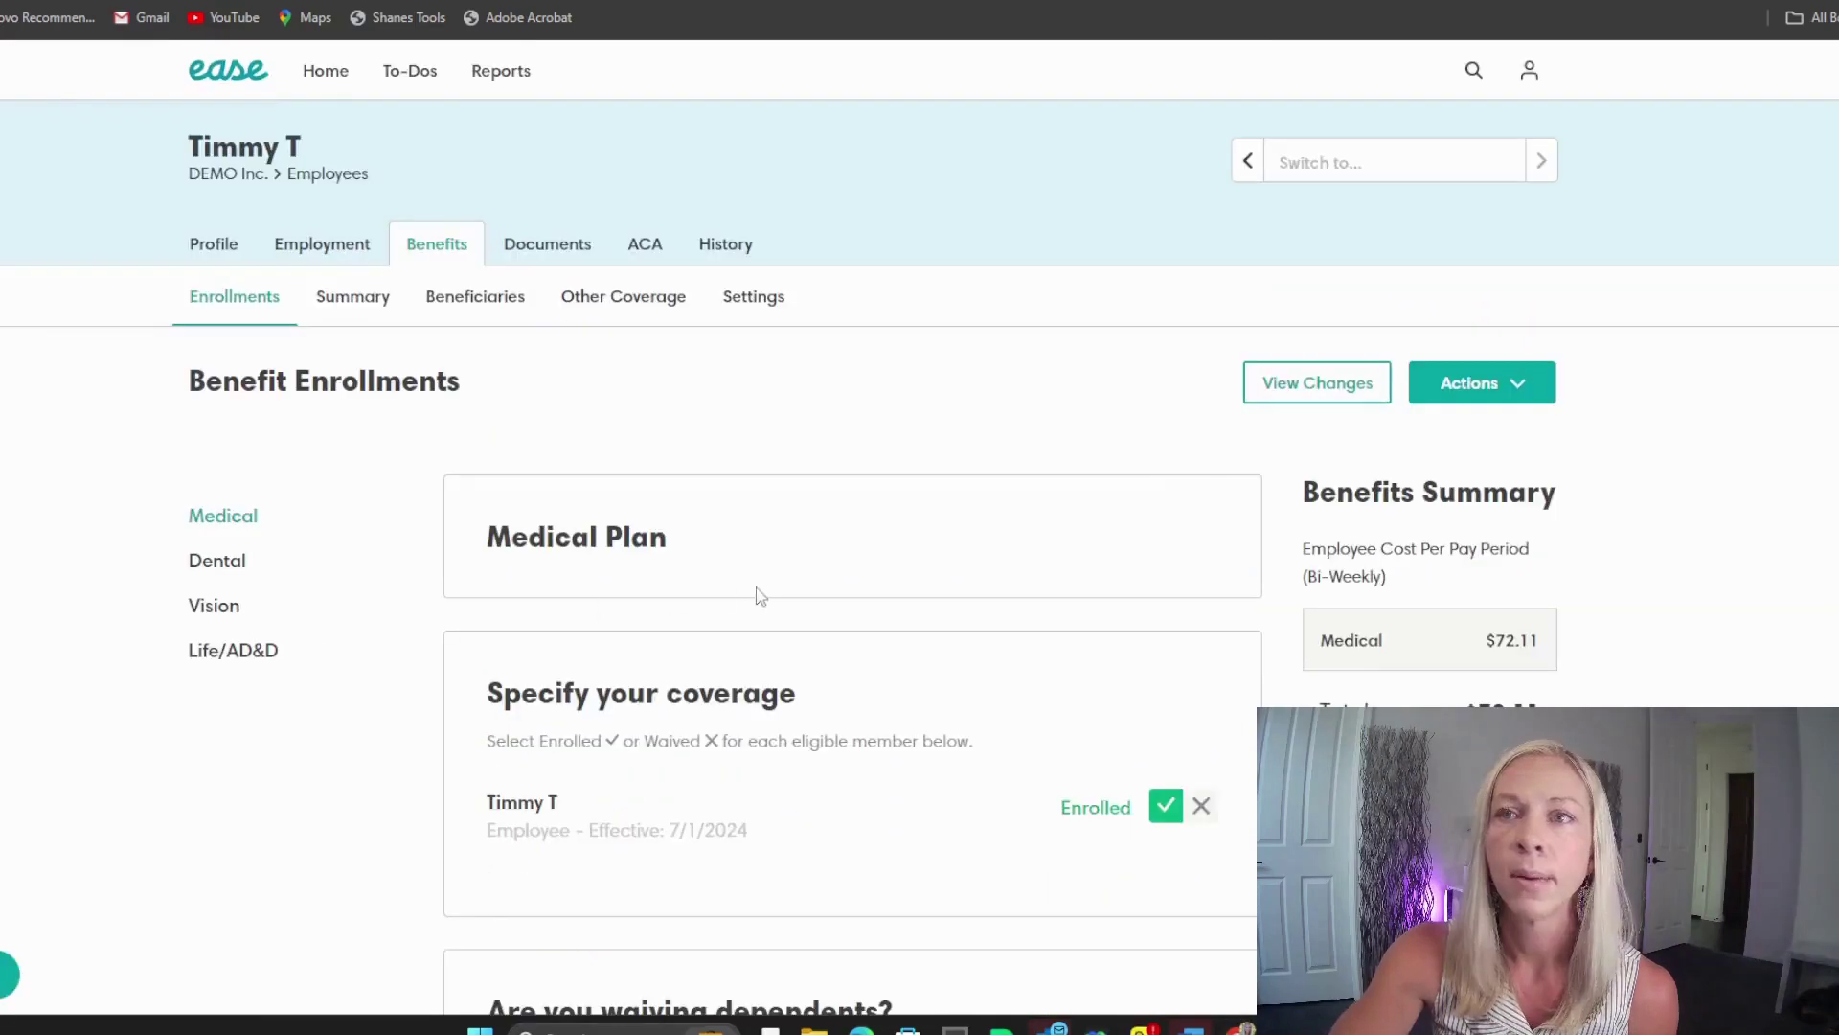
pyautogui.click(220, 574)
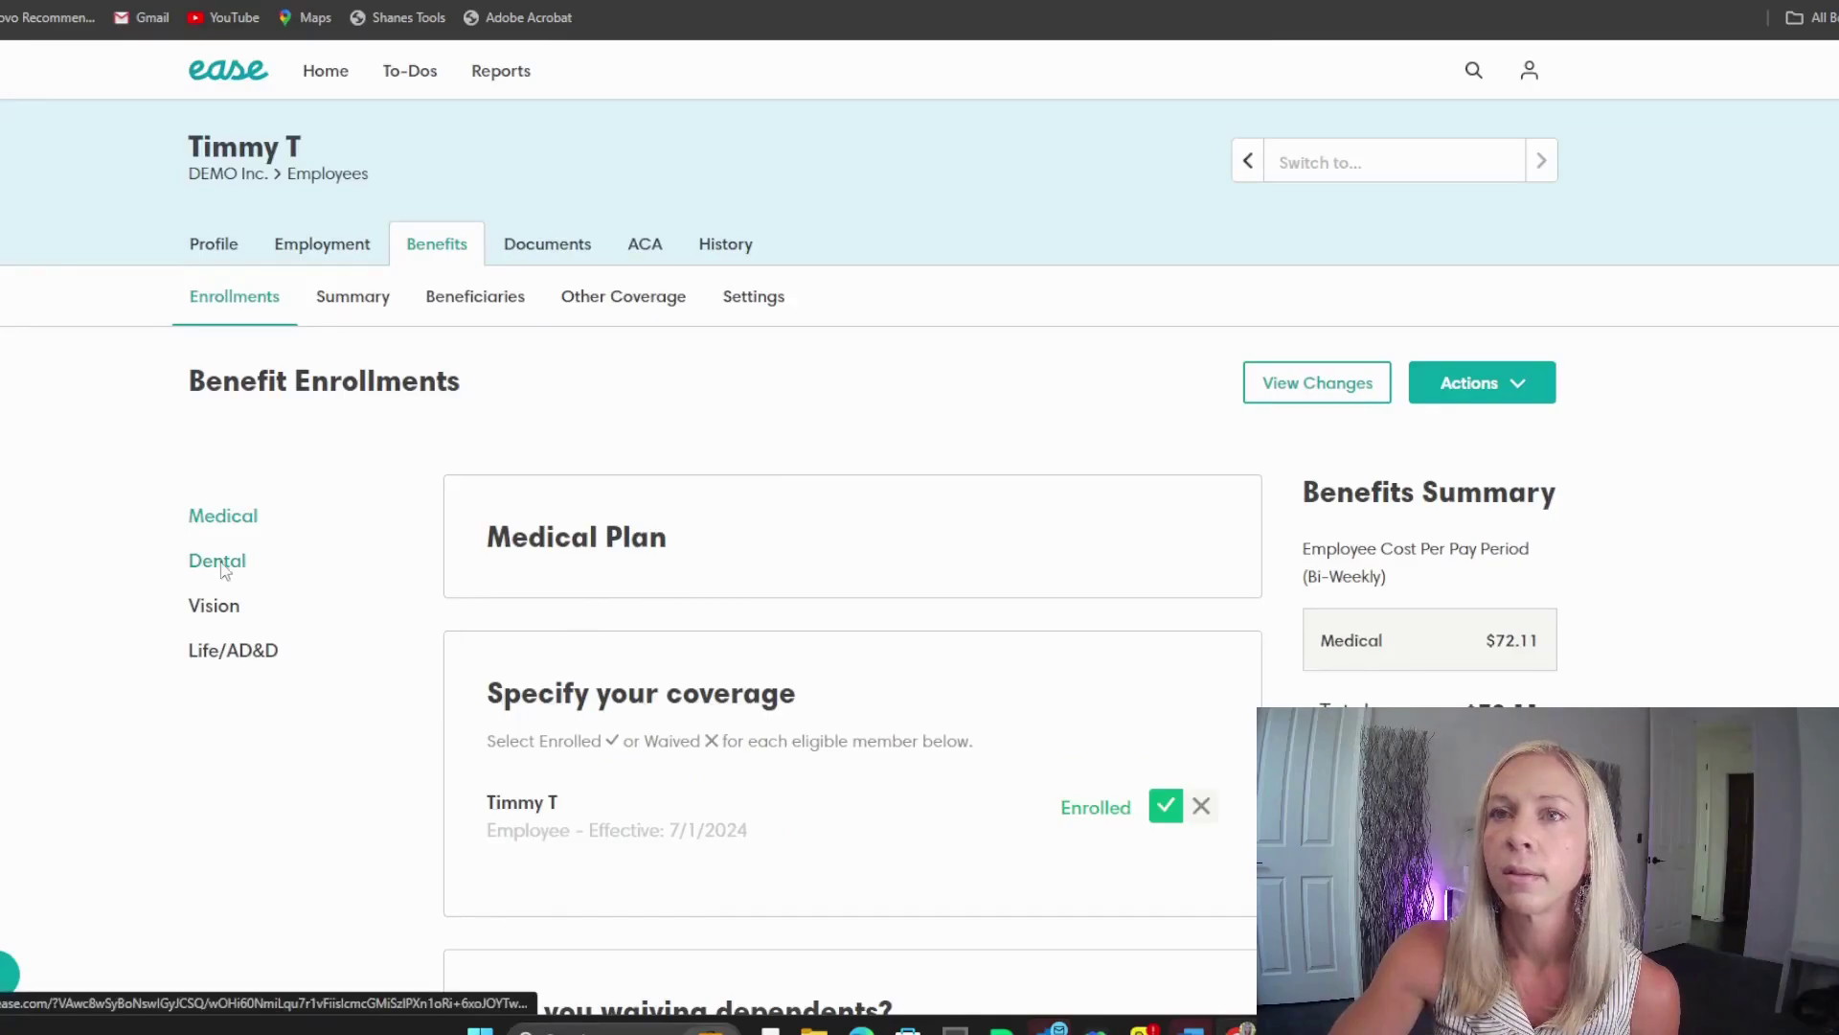
# Step: Enroll the employee in the Delta Dental plan at $0.00 and save
pyautogui.scroll(-2, 982, 659)
pyautogui.click(1166, 592)
pyautogui.scroll(-9, 1213, 696)
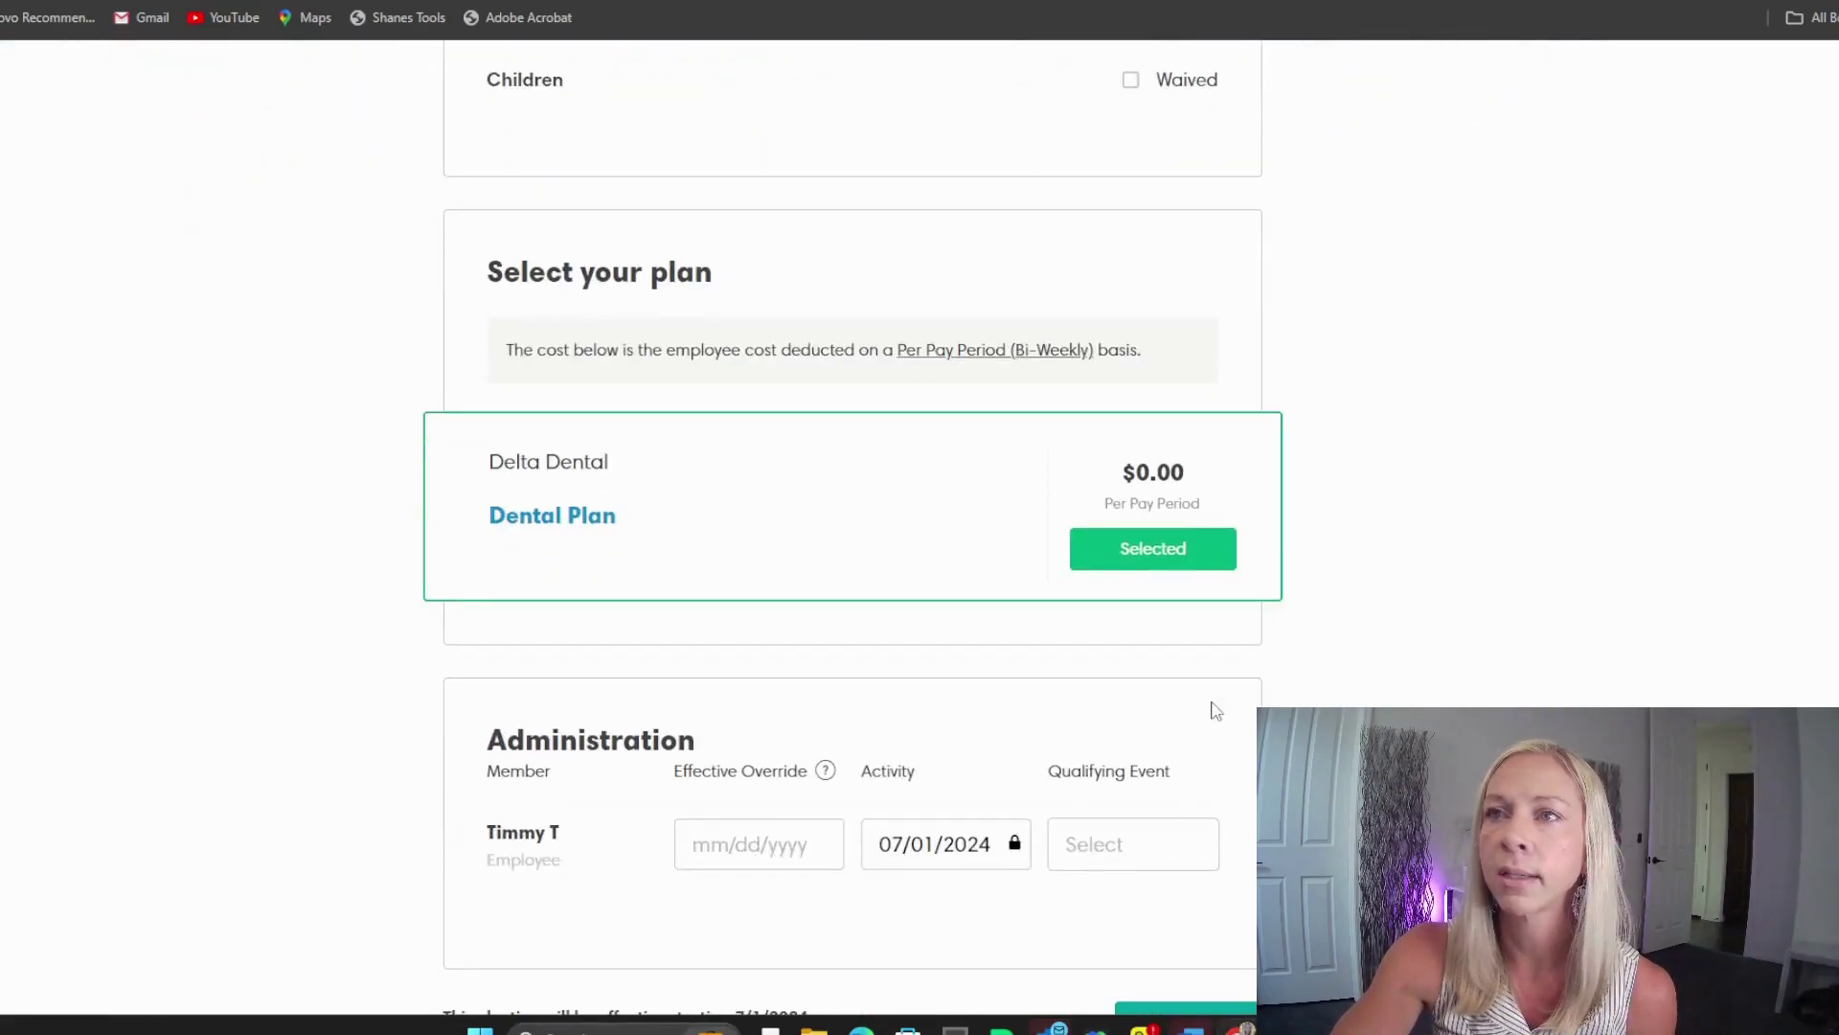
pyautogui.scroll(-2, 1214, 711)
pyautogui.click(1190, 826)
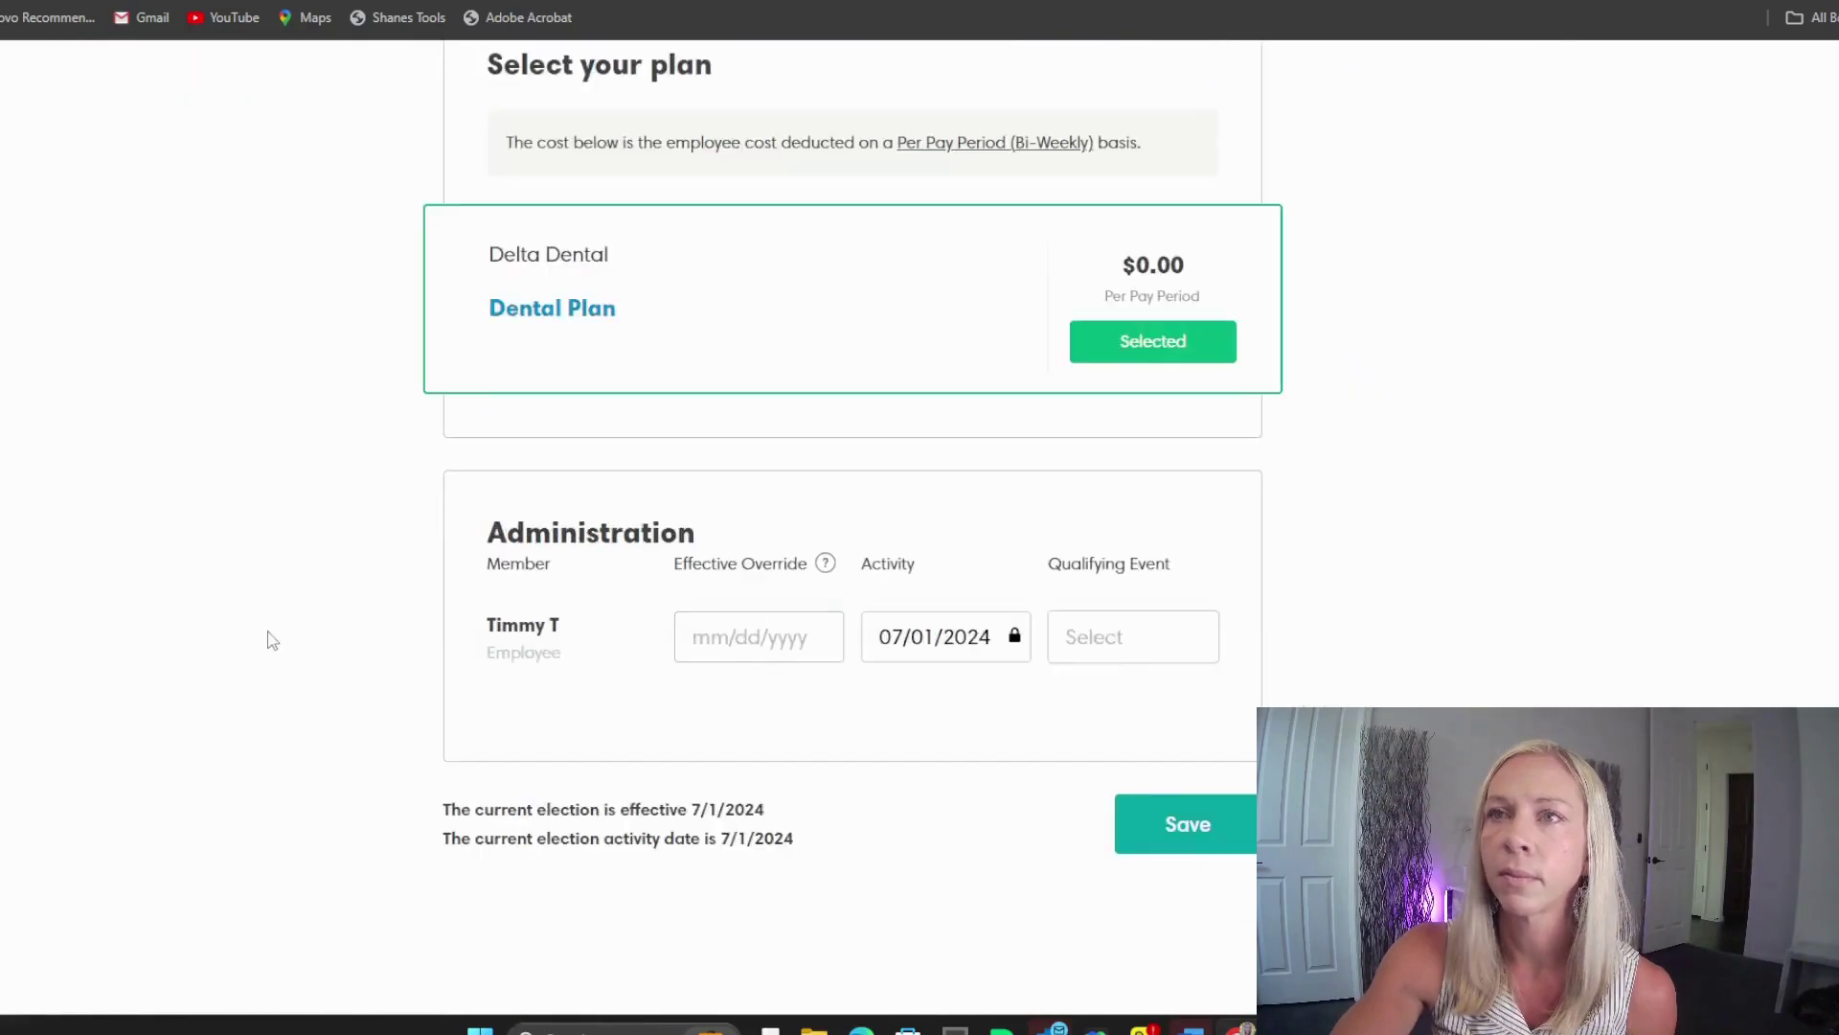
# Step: Enroll the employee in the VSP Vision Plan at $0.00 and save
pyautogui.scroll(12, 393, 624)
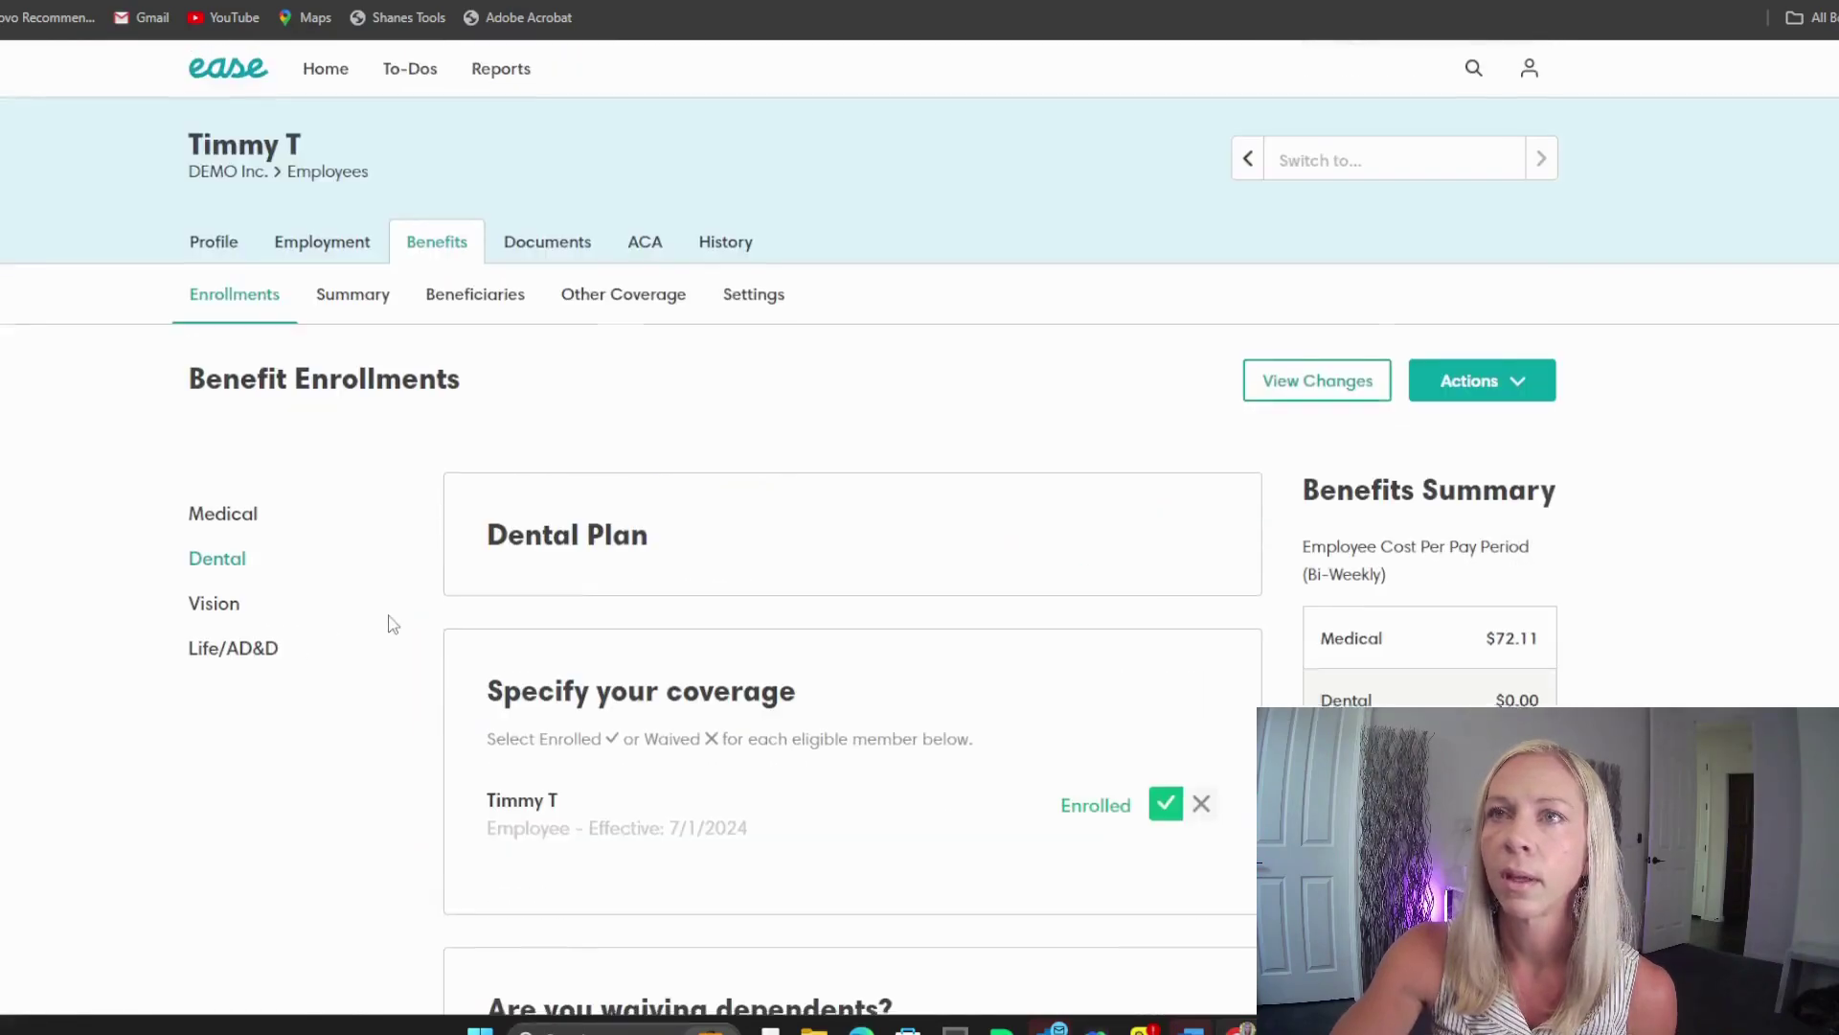
pyautogui.click(230, 608)
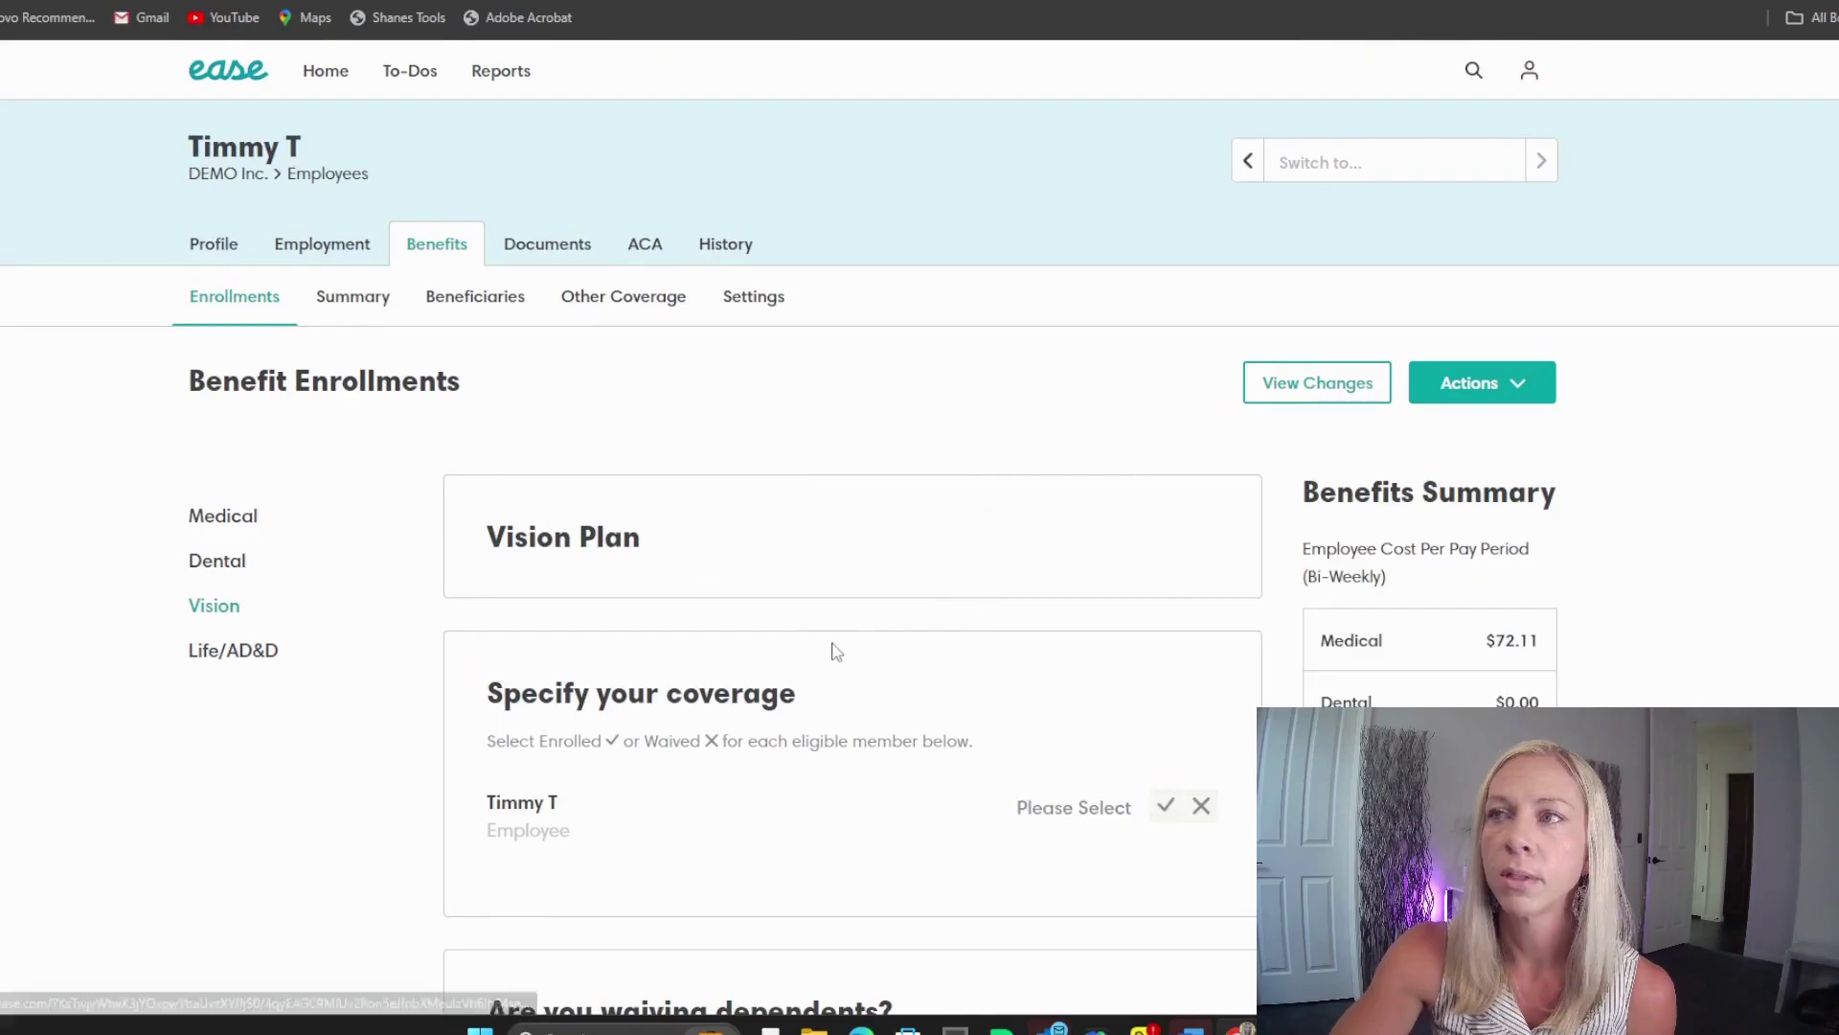
pyautogui.scroll(-4, 1169, 588)
pyautogui.click(1165, 377)
pyautogui.scroll(-8, 1188, 575)
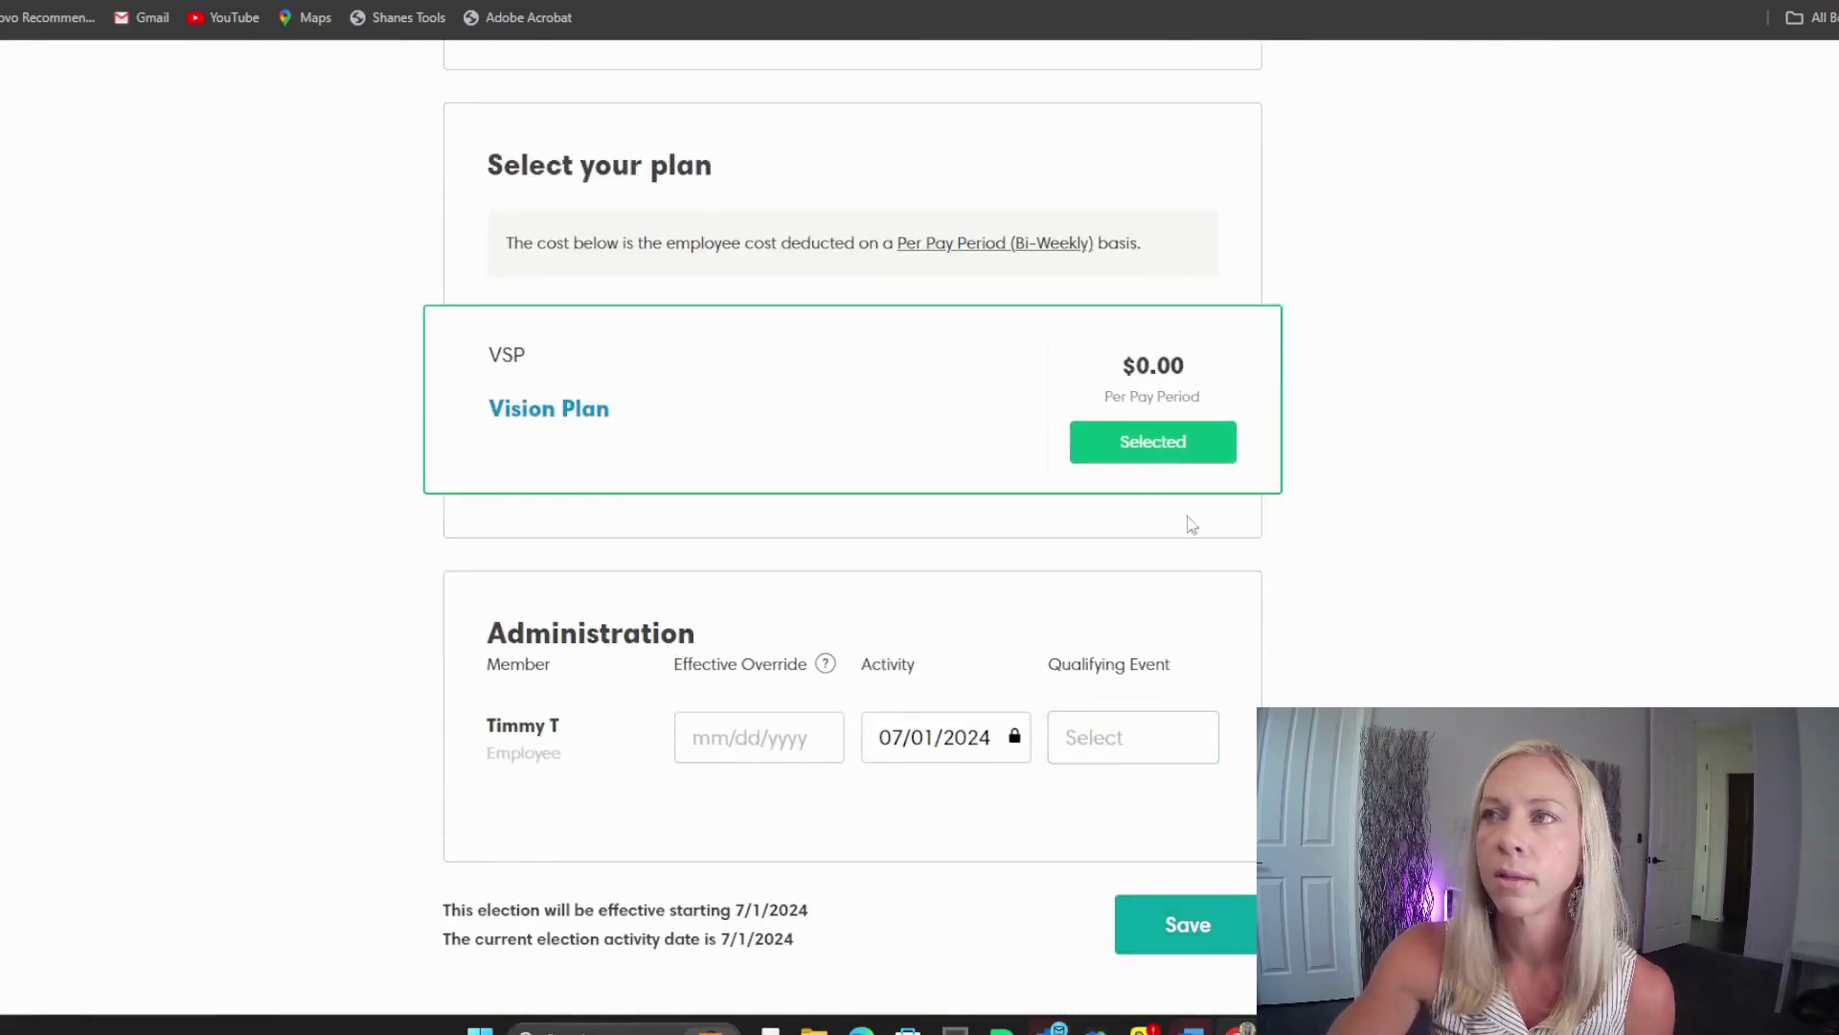
pyautogui.click(1206, 914)
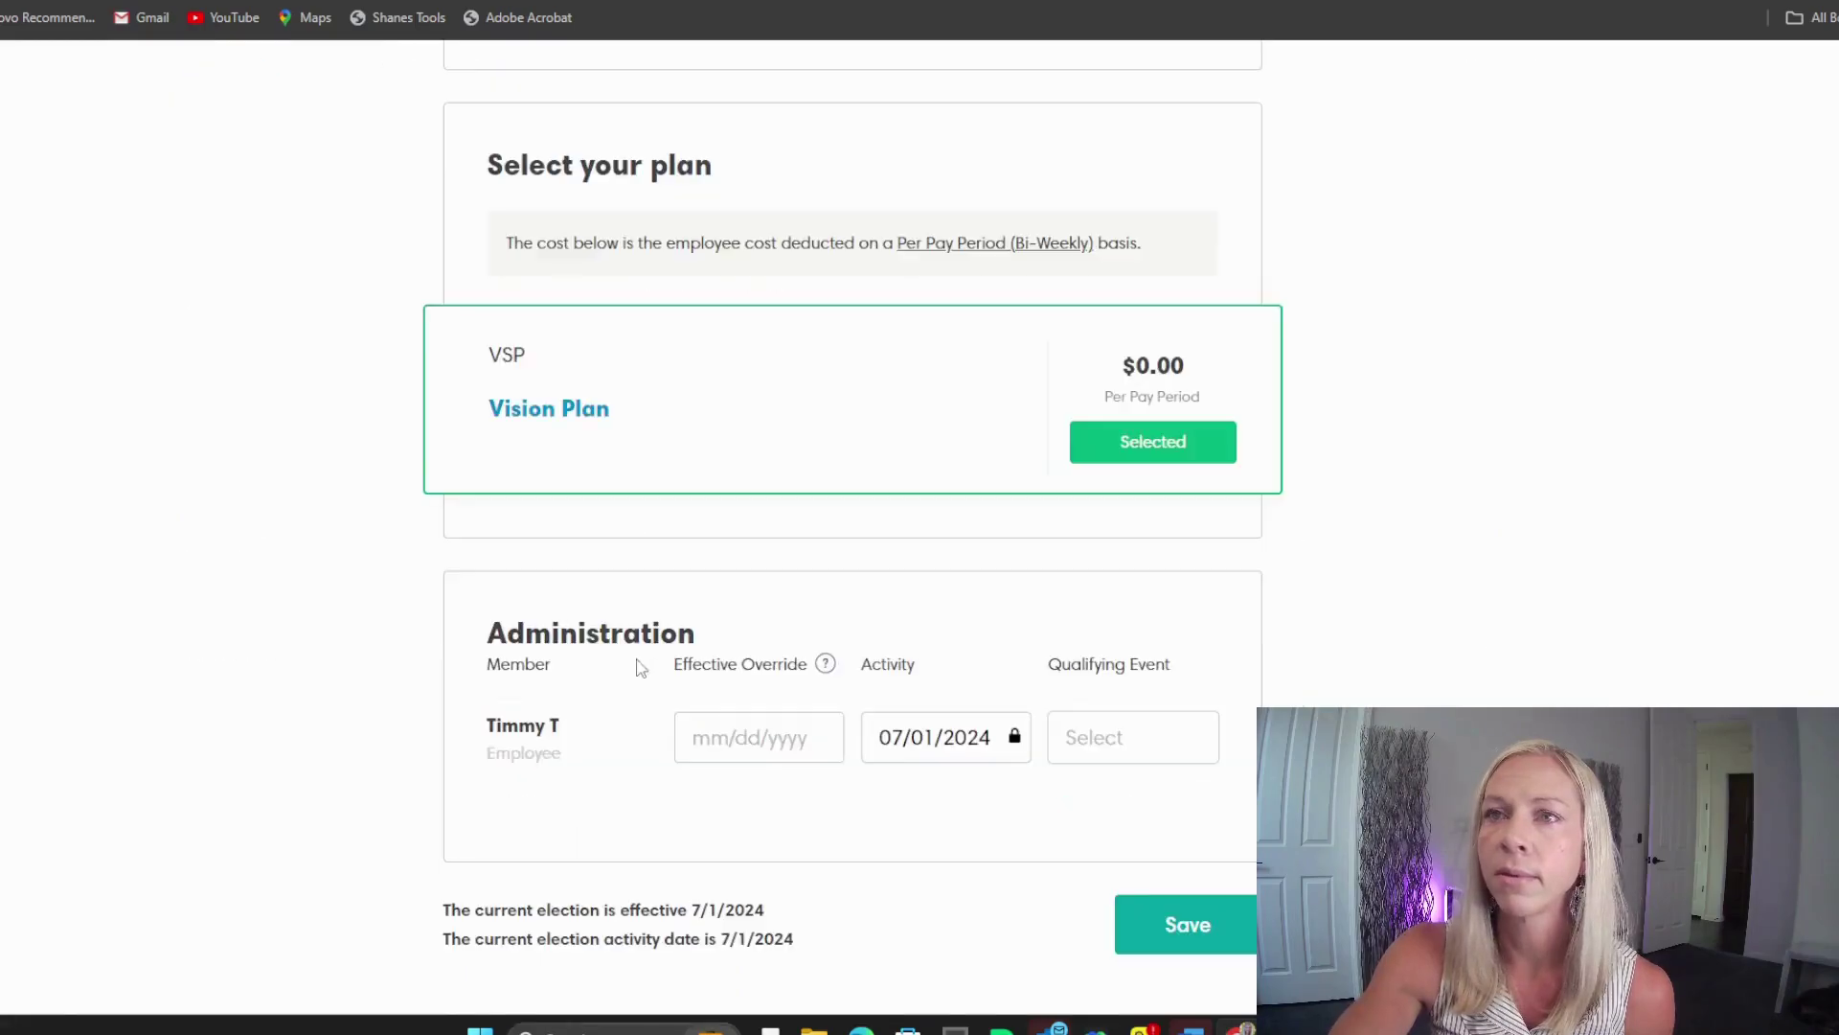
pyautogui.scroll(10, 381, 572)
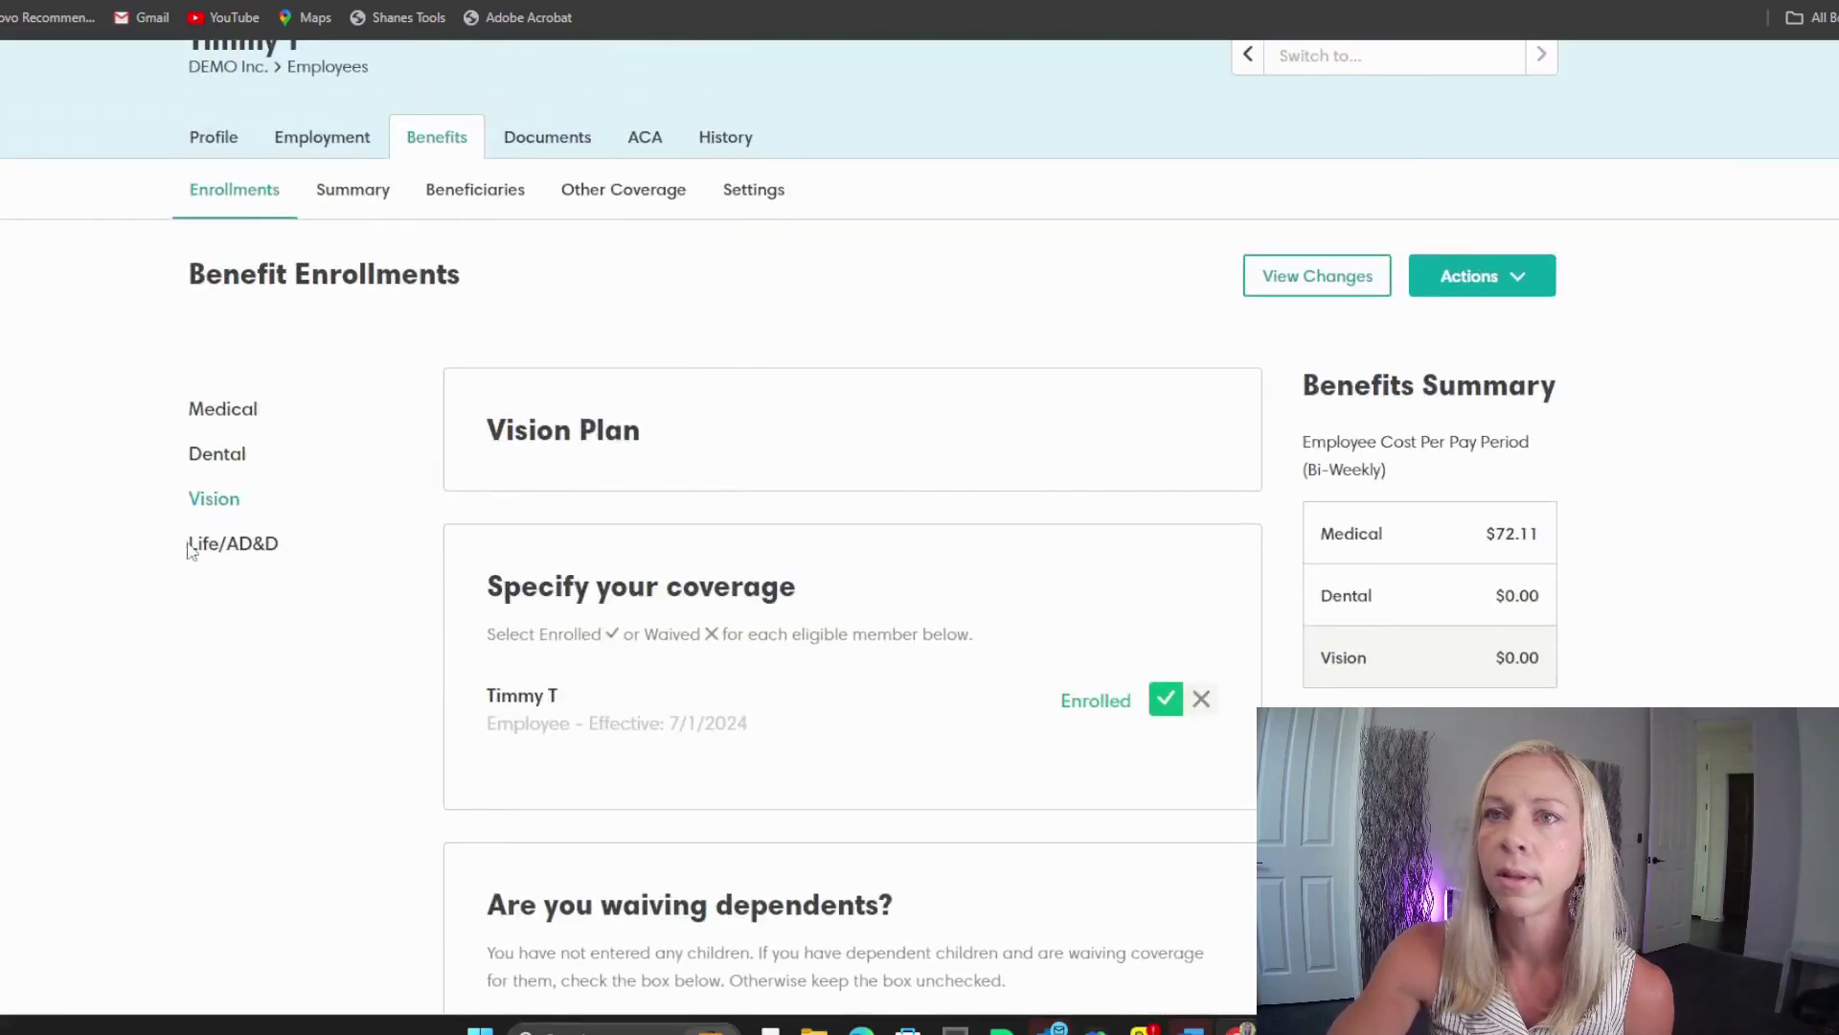
# Step: Check Enrolled for Unum Life Insurance under Life/AD&D and save it at $0.00
pyautogui.click(199, 551)
pyautogui.scroll(-3, 958, 684)
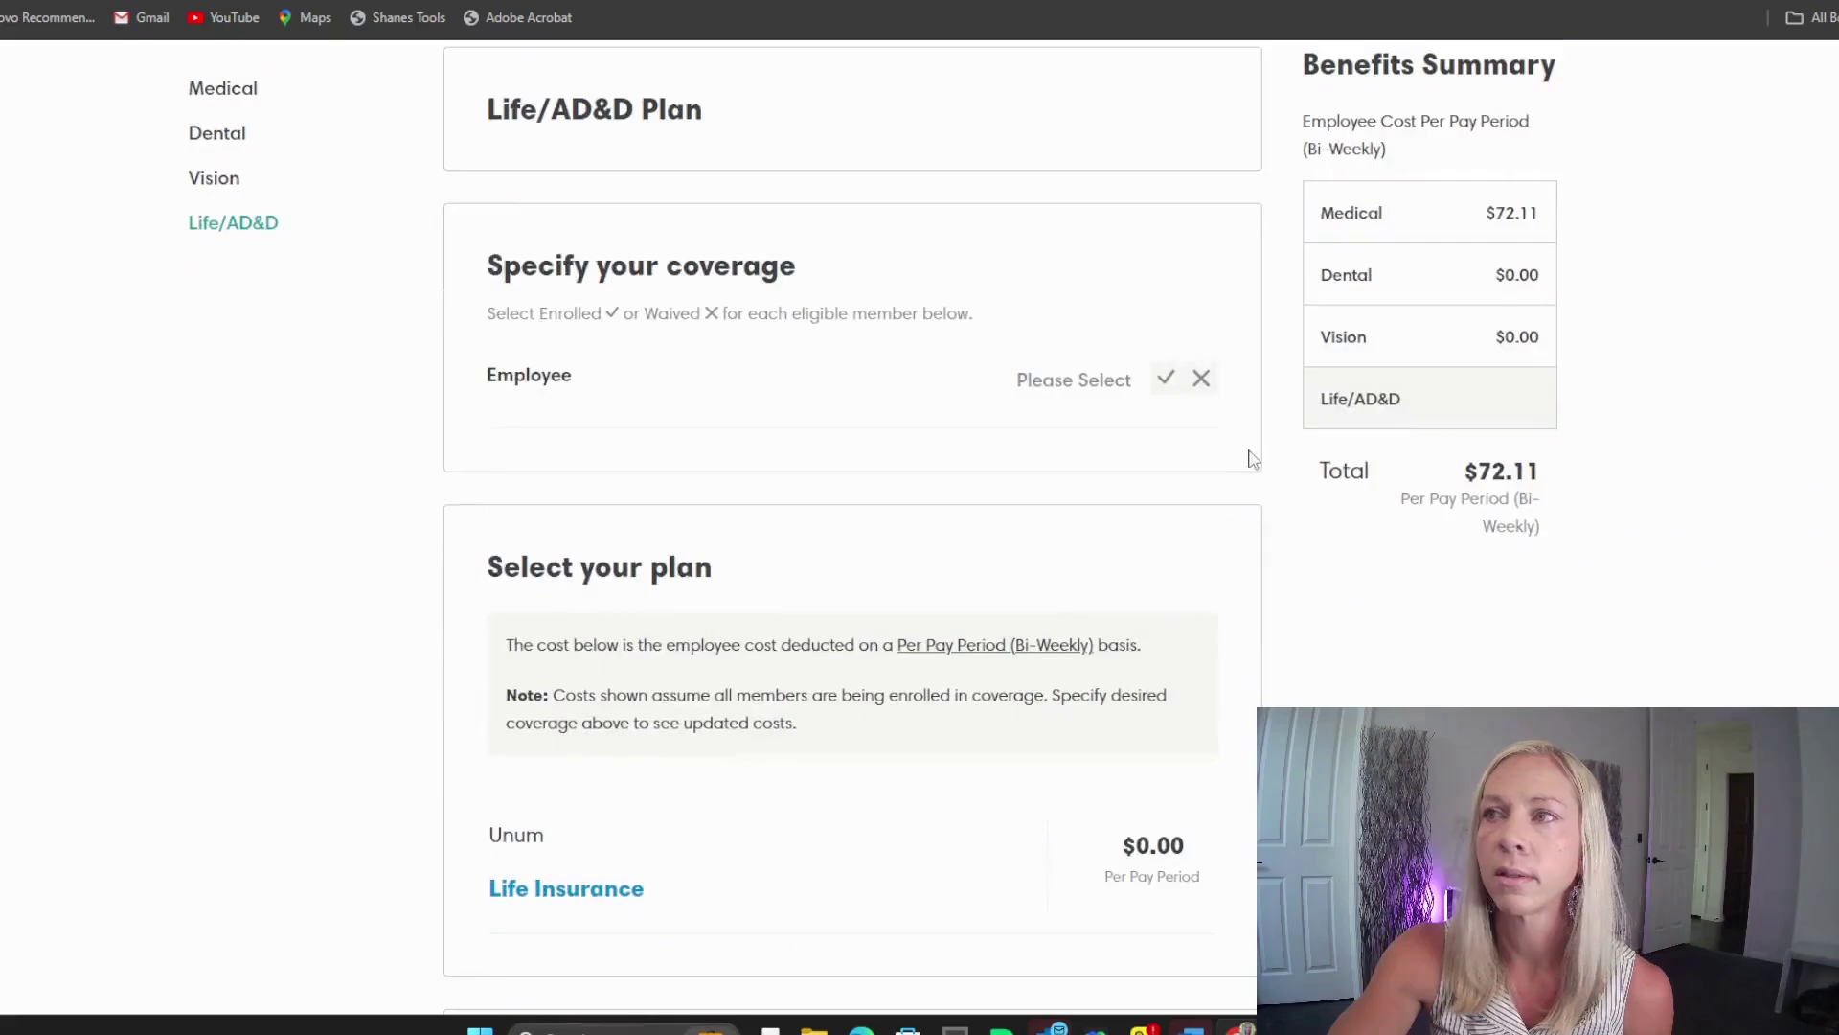
pyautogui.click(1166, 378)
pyautogui.scroll(-6, 1199, 686)
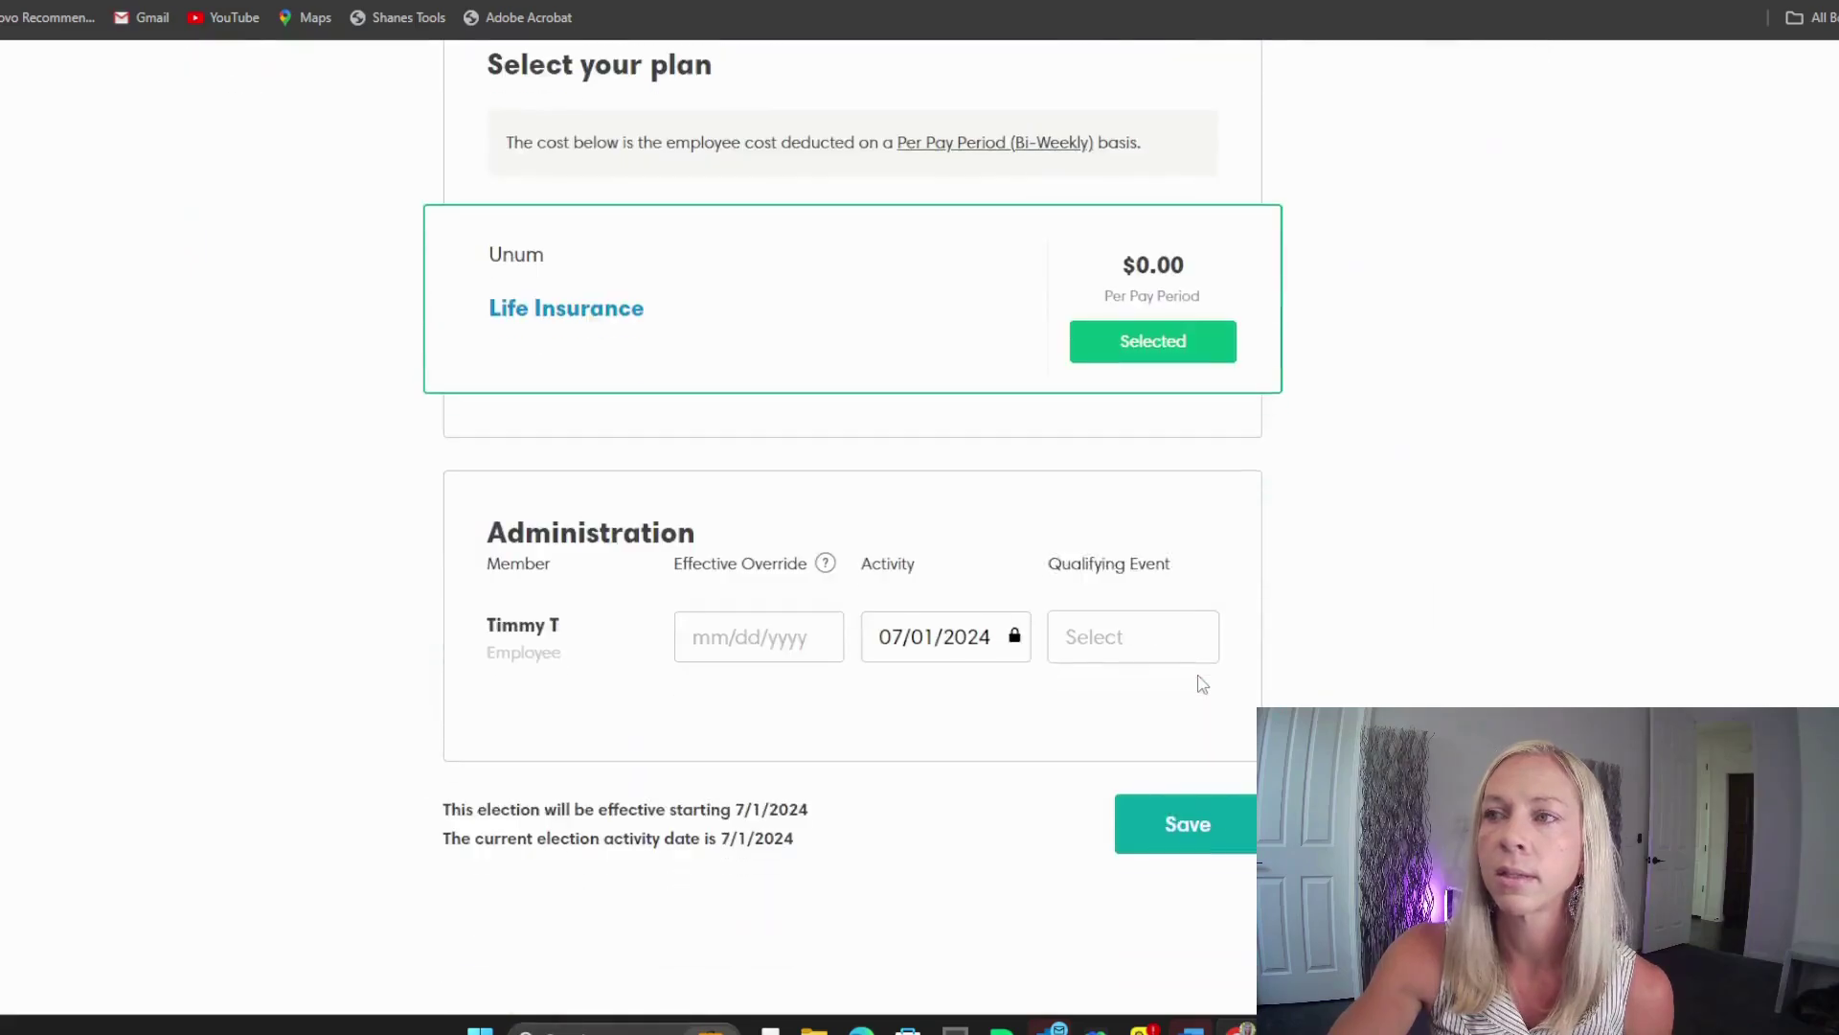
pyautogui.click(1197, 829)
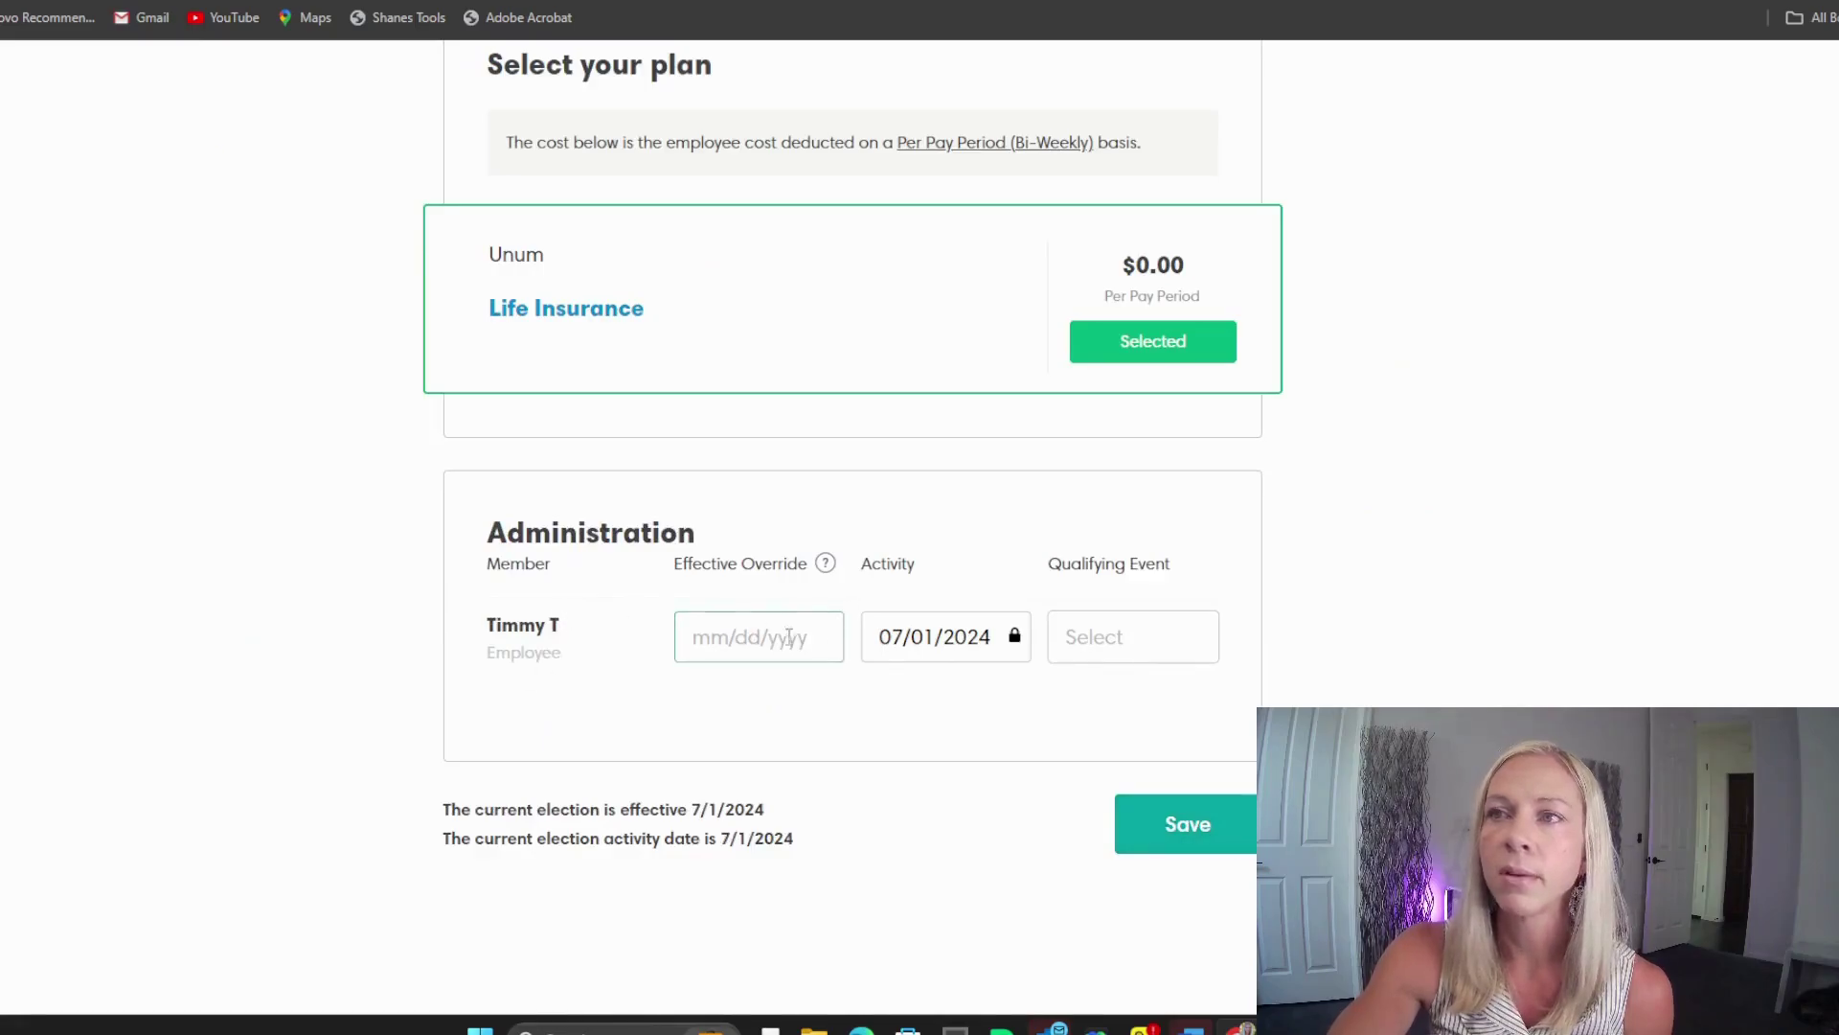
pyautogui.scroll(5, 1245, 632)
pyautogui.scroll(5, 1368, 627)
pyautogui.scroll(-8, 1363, 623)
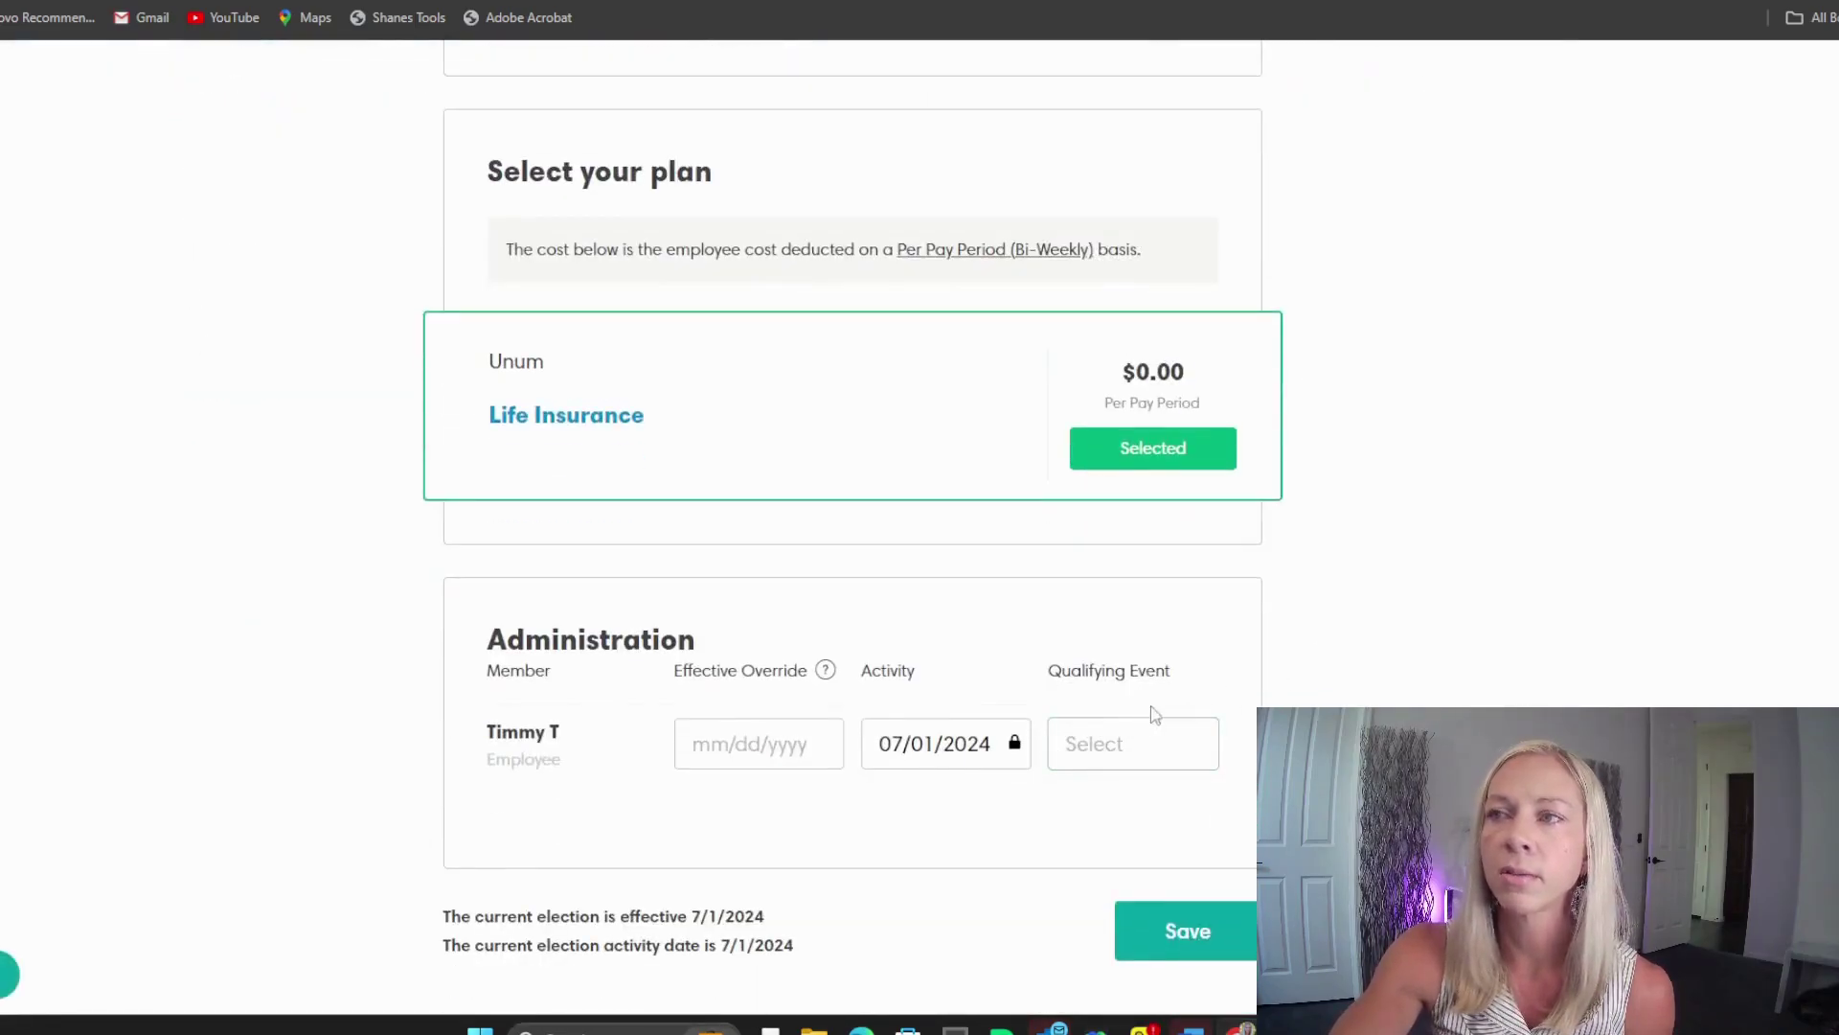
pyautogui.scroll(7, 1150, 728)
pyautogui.scroll(2, 920, 525)
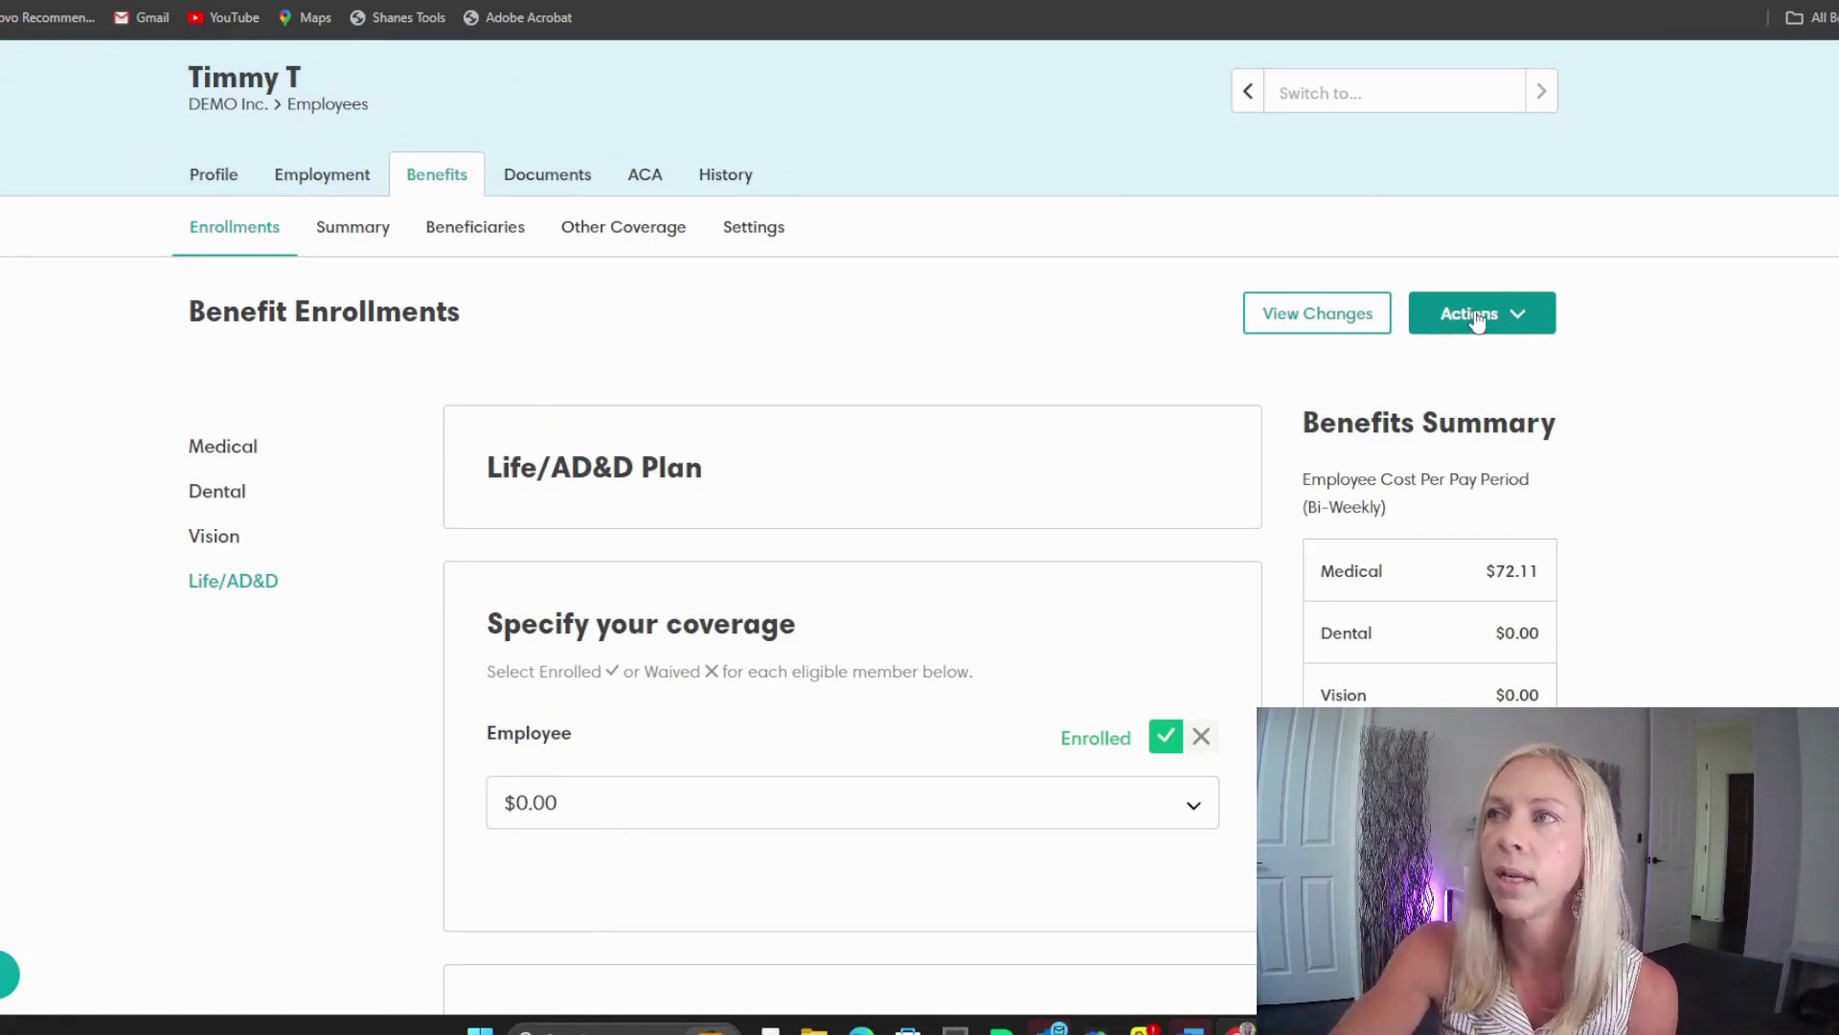
pyautogui.click(1469, 321)
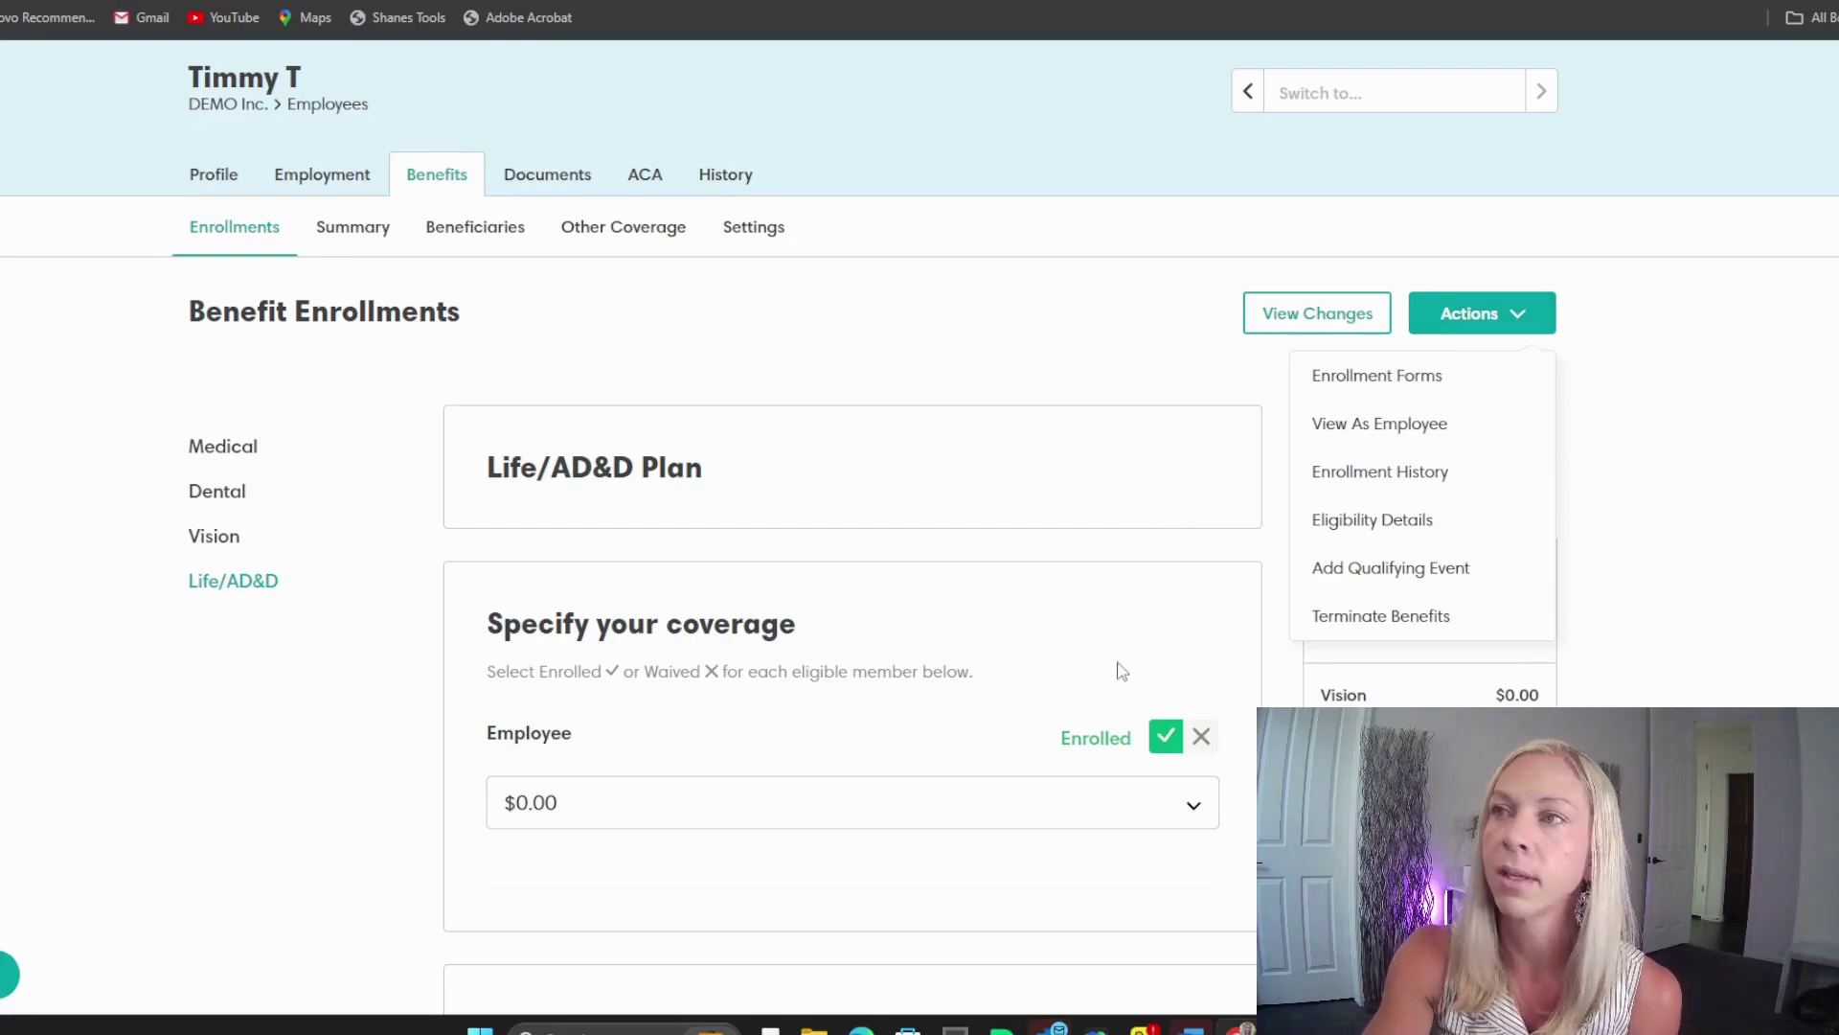
pyautogui.click(1730, 601)
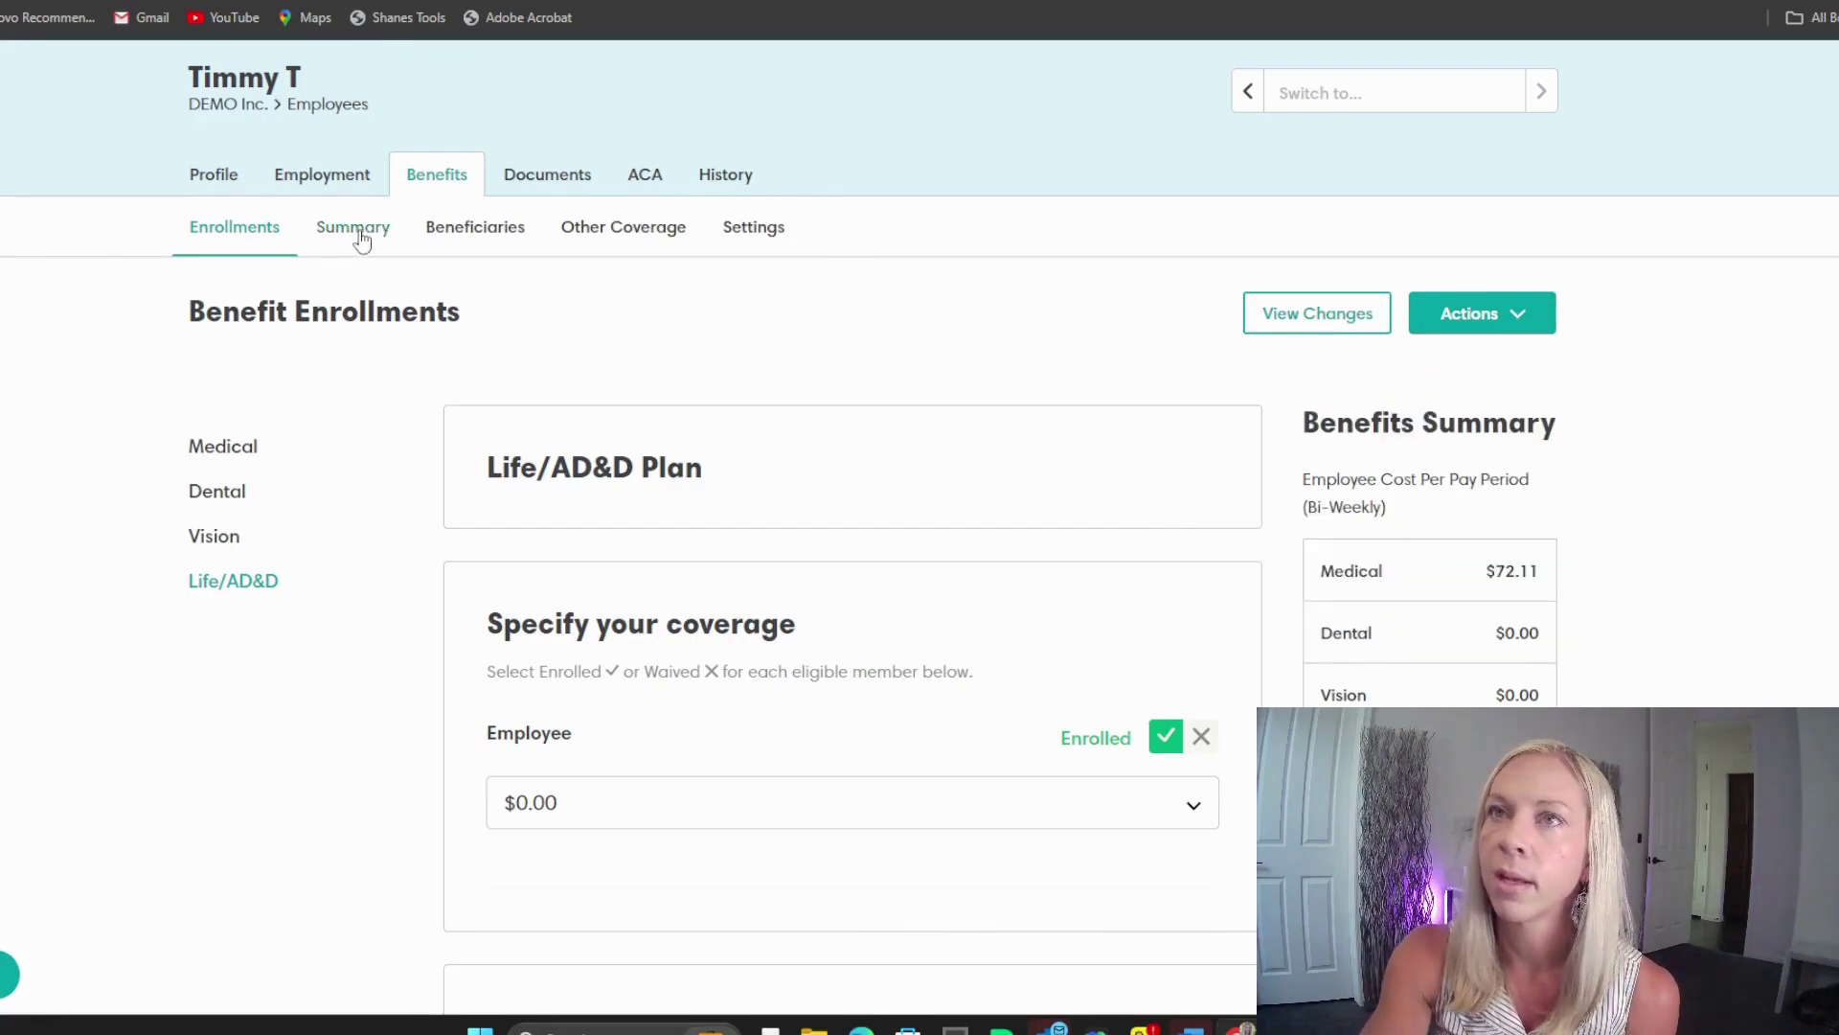
# Step: Review the Enrollment Summary showing medical, dental, vision and life plans enrolled
pyautogui.click(410, 243)
pyautogui.scroll(-2, 1322, 201)
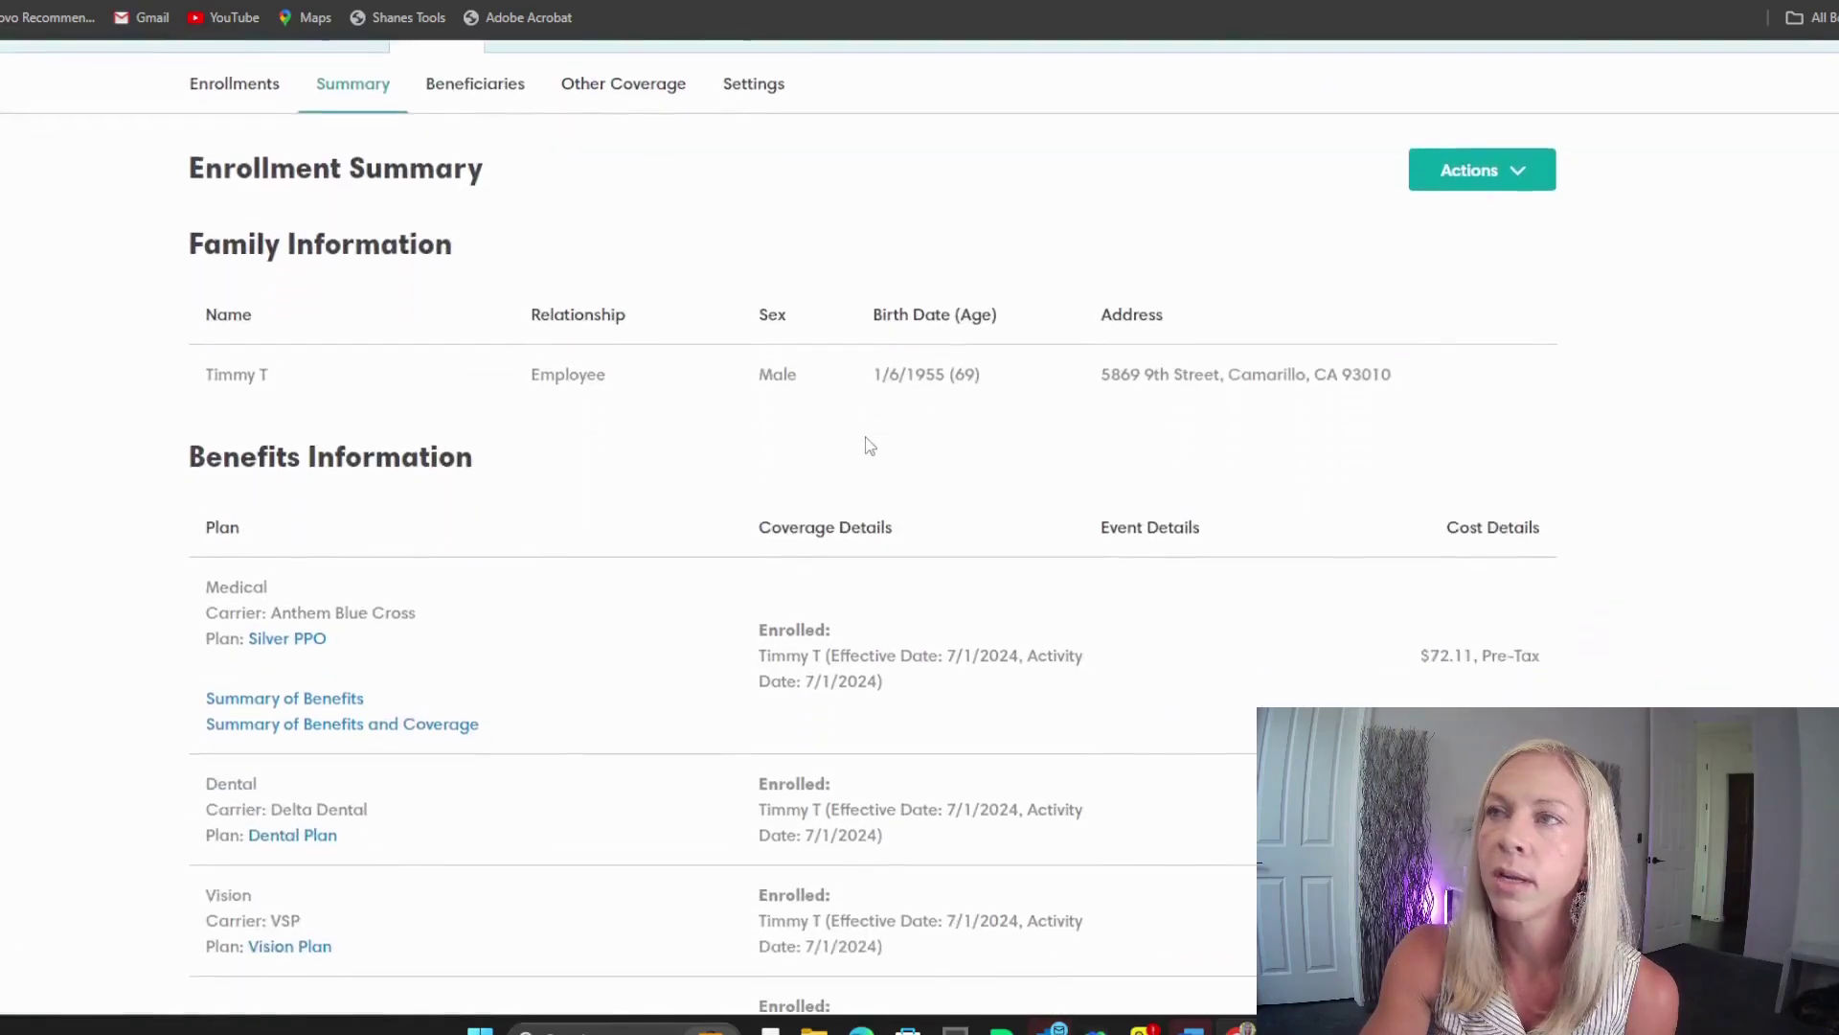
pyautogui.scroll(-3, 1103, 402)
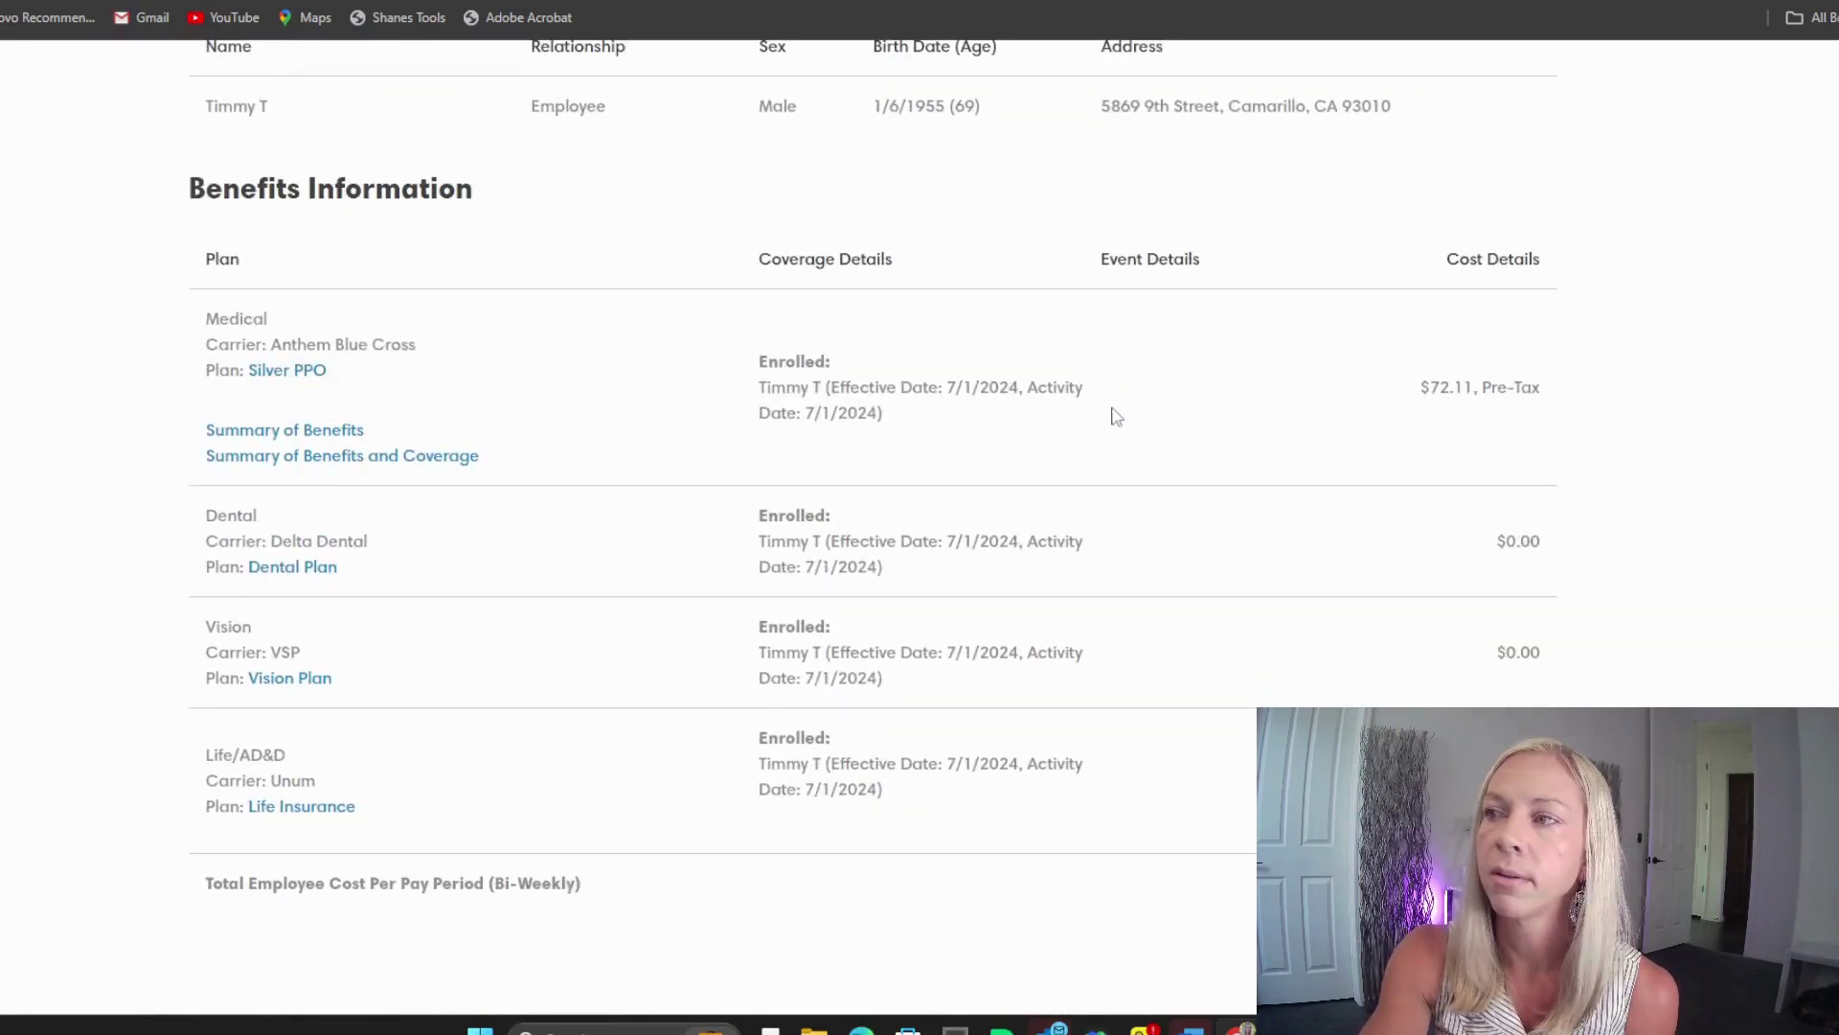
pyautogui.scroll(5, 1143, 429)
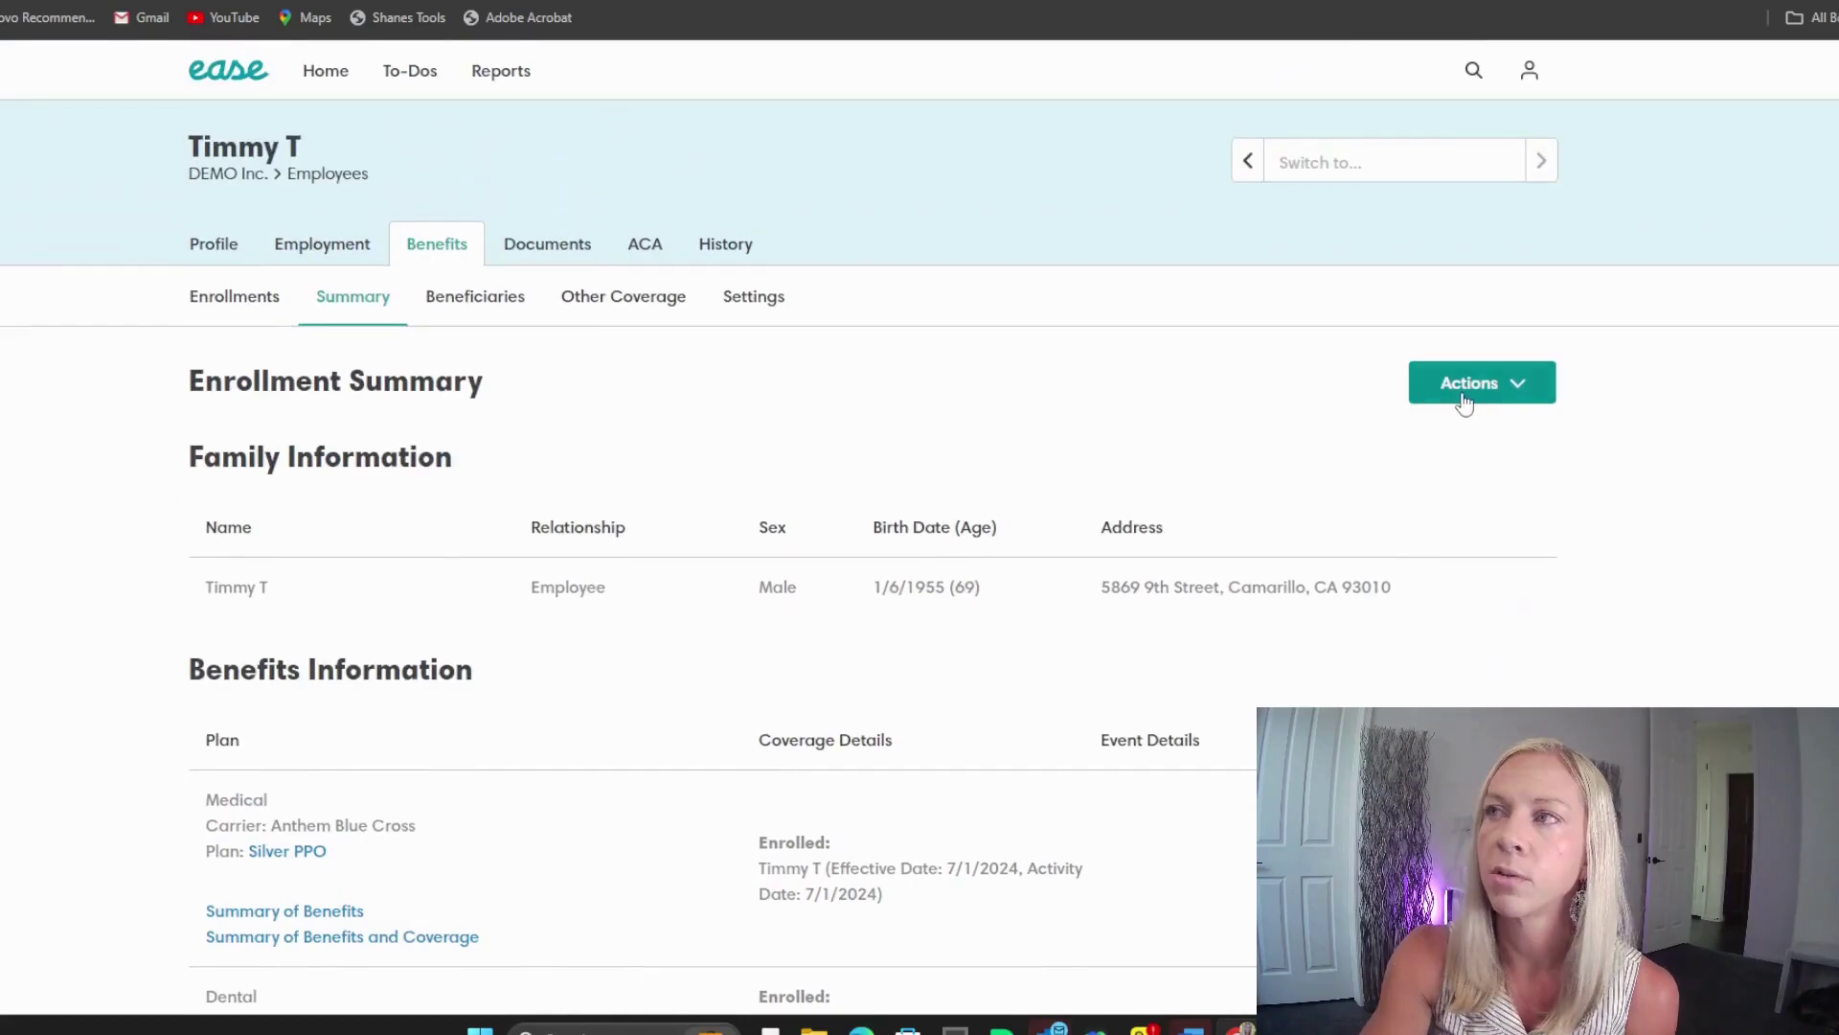
# Step: Generate the enrollment Summary Report and acknowledge the notice
pyautogui.click(1462, 393)
pyautogui.click(1391, 460)
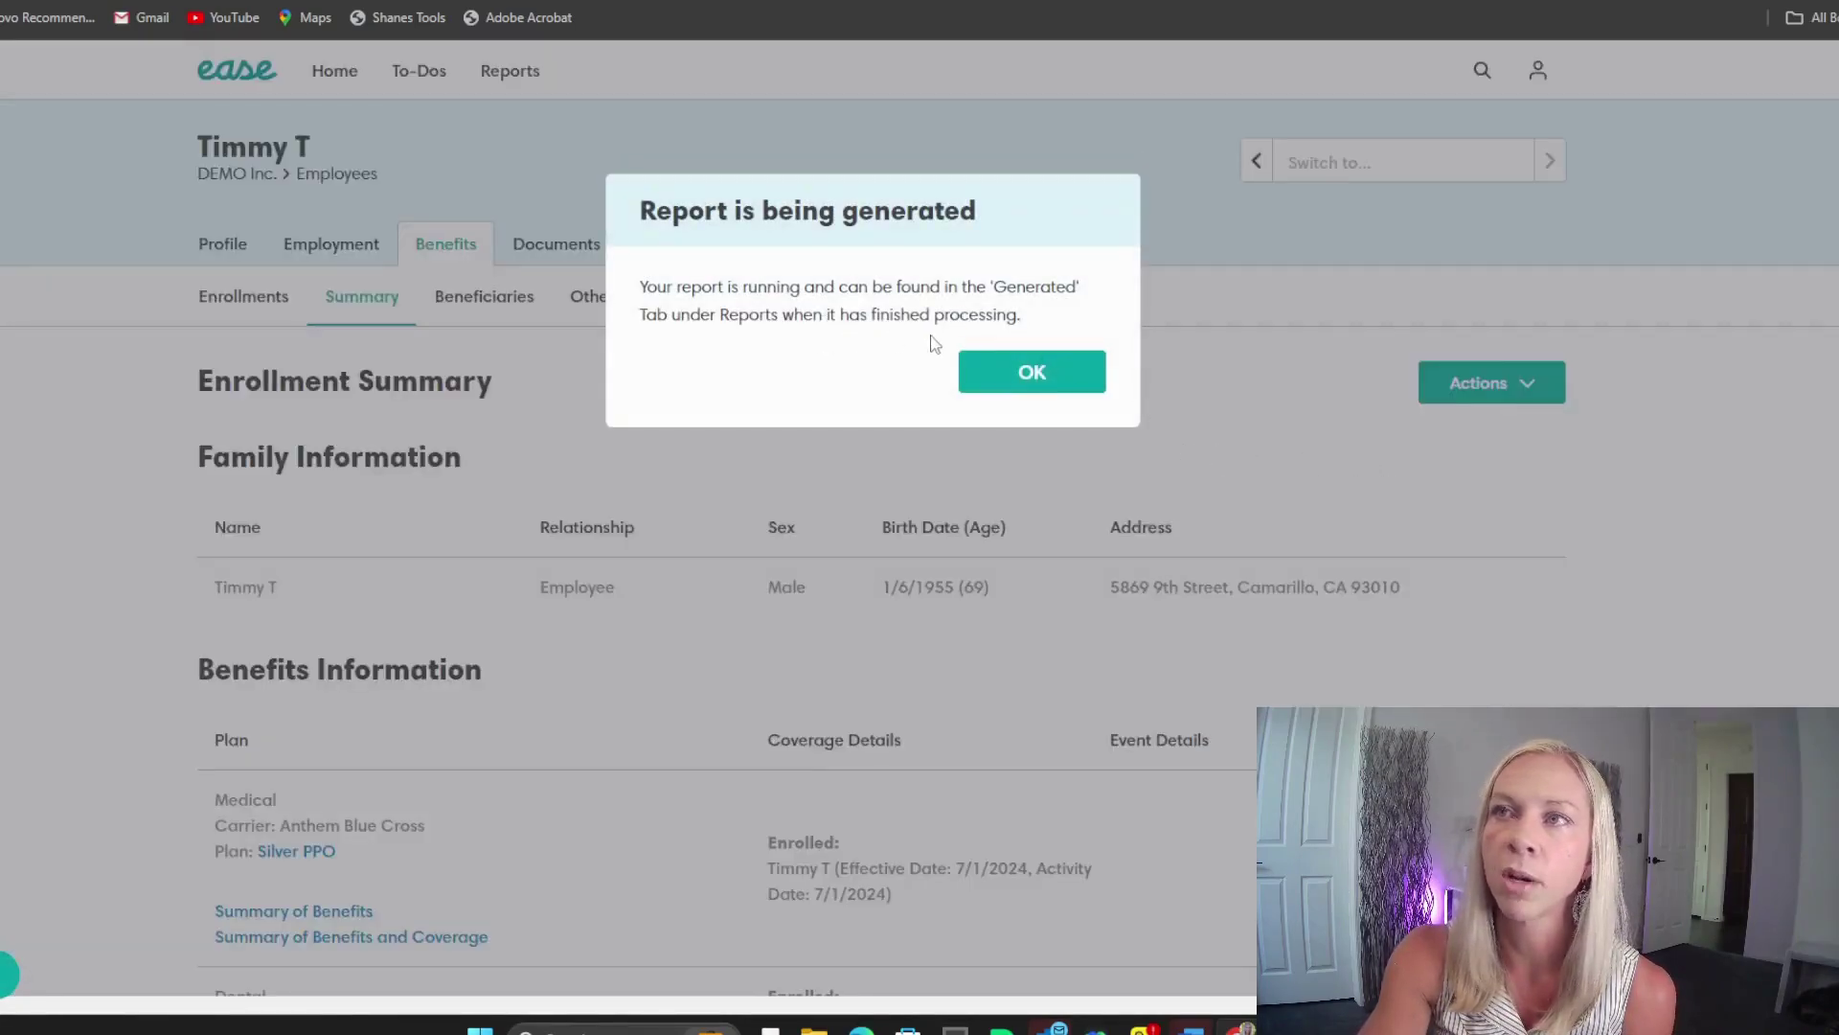
pyautogui.click(1036, 377)
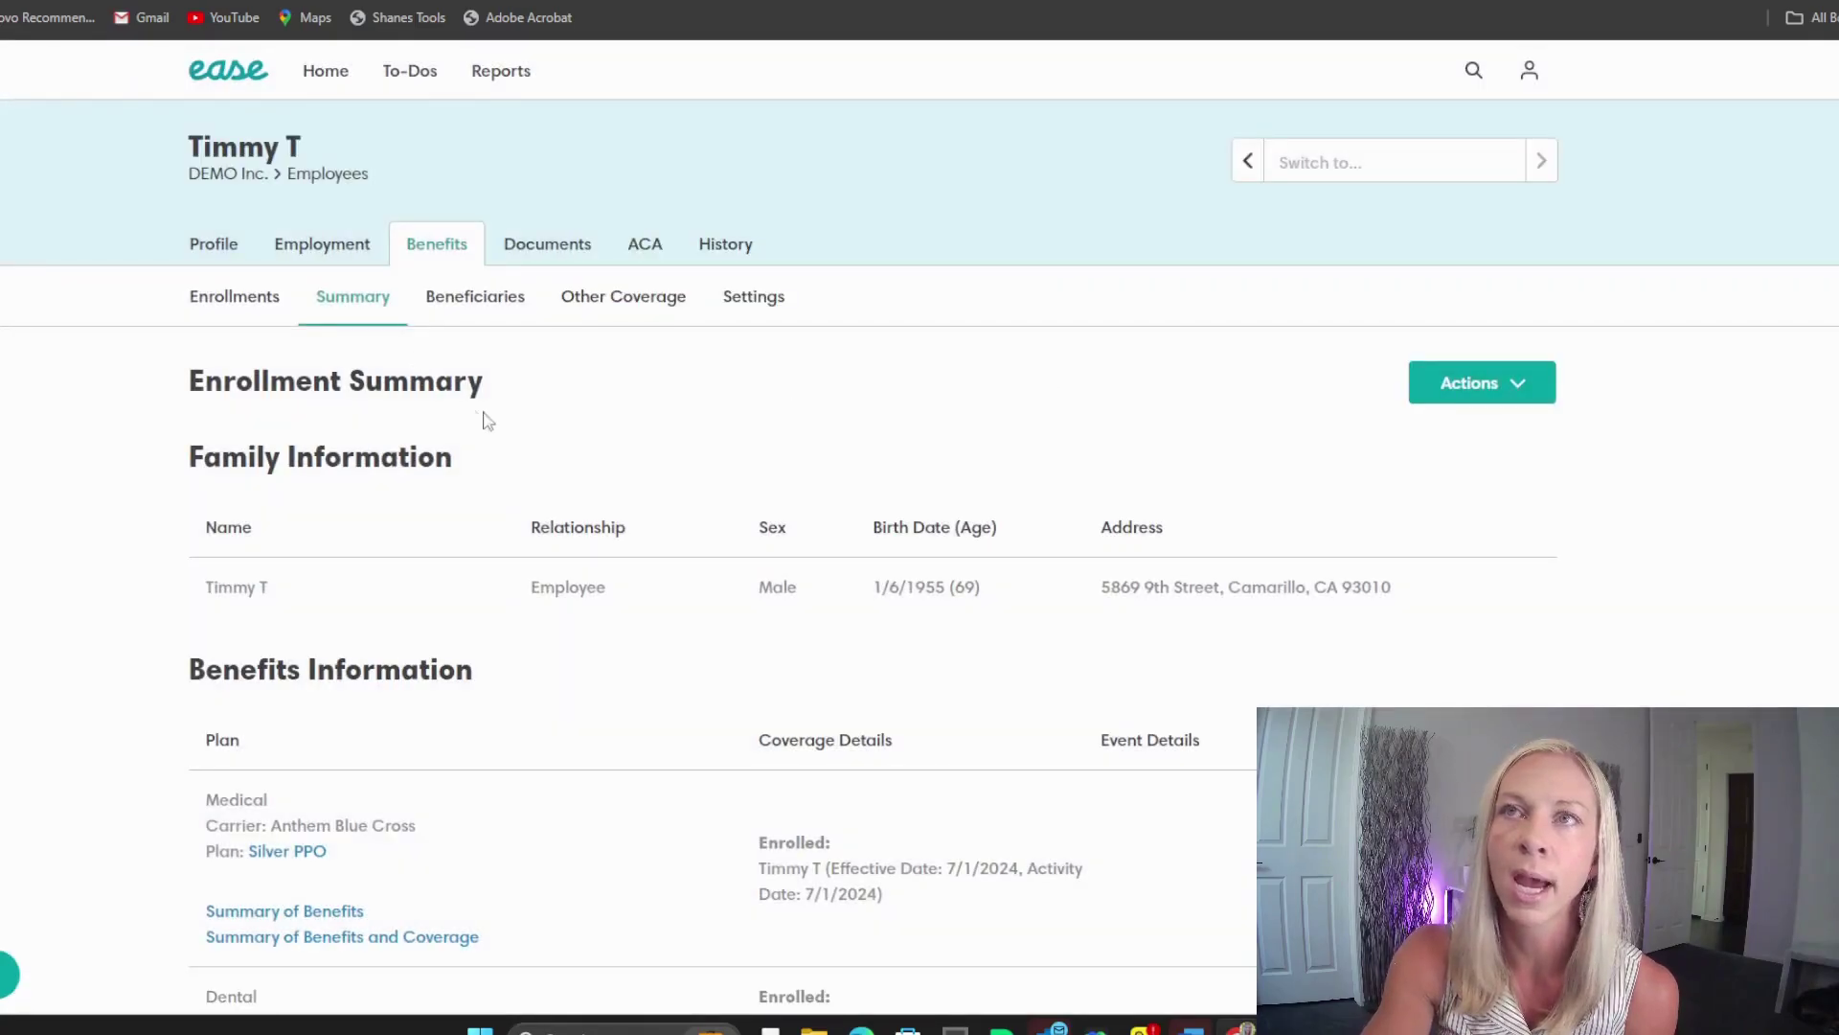
# Step: Generate the employee's Enrollment Forms, then go to Reports to find the completed files
pyautogui.click(255, 299)
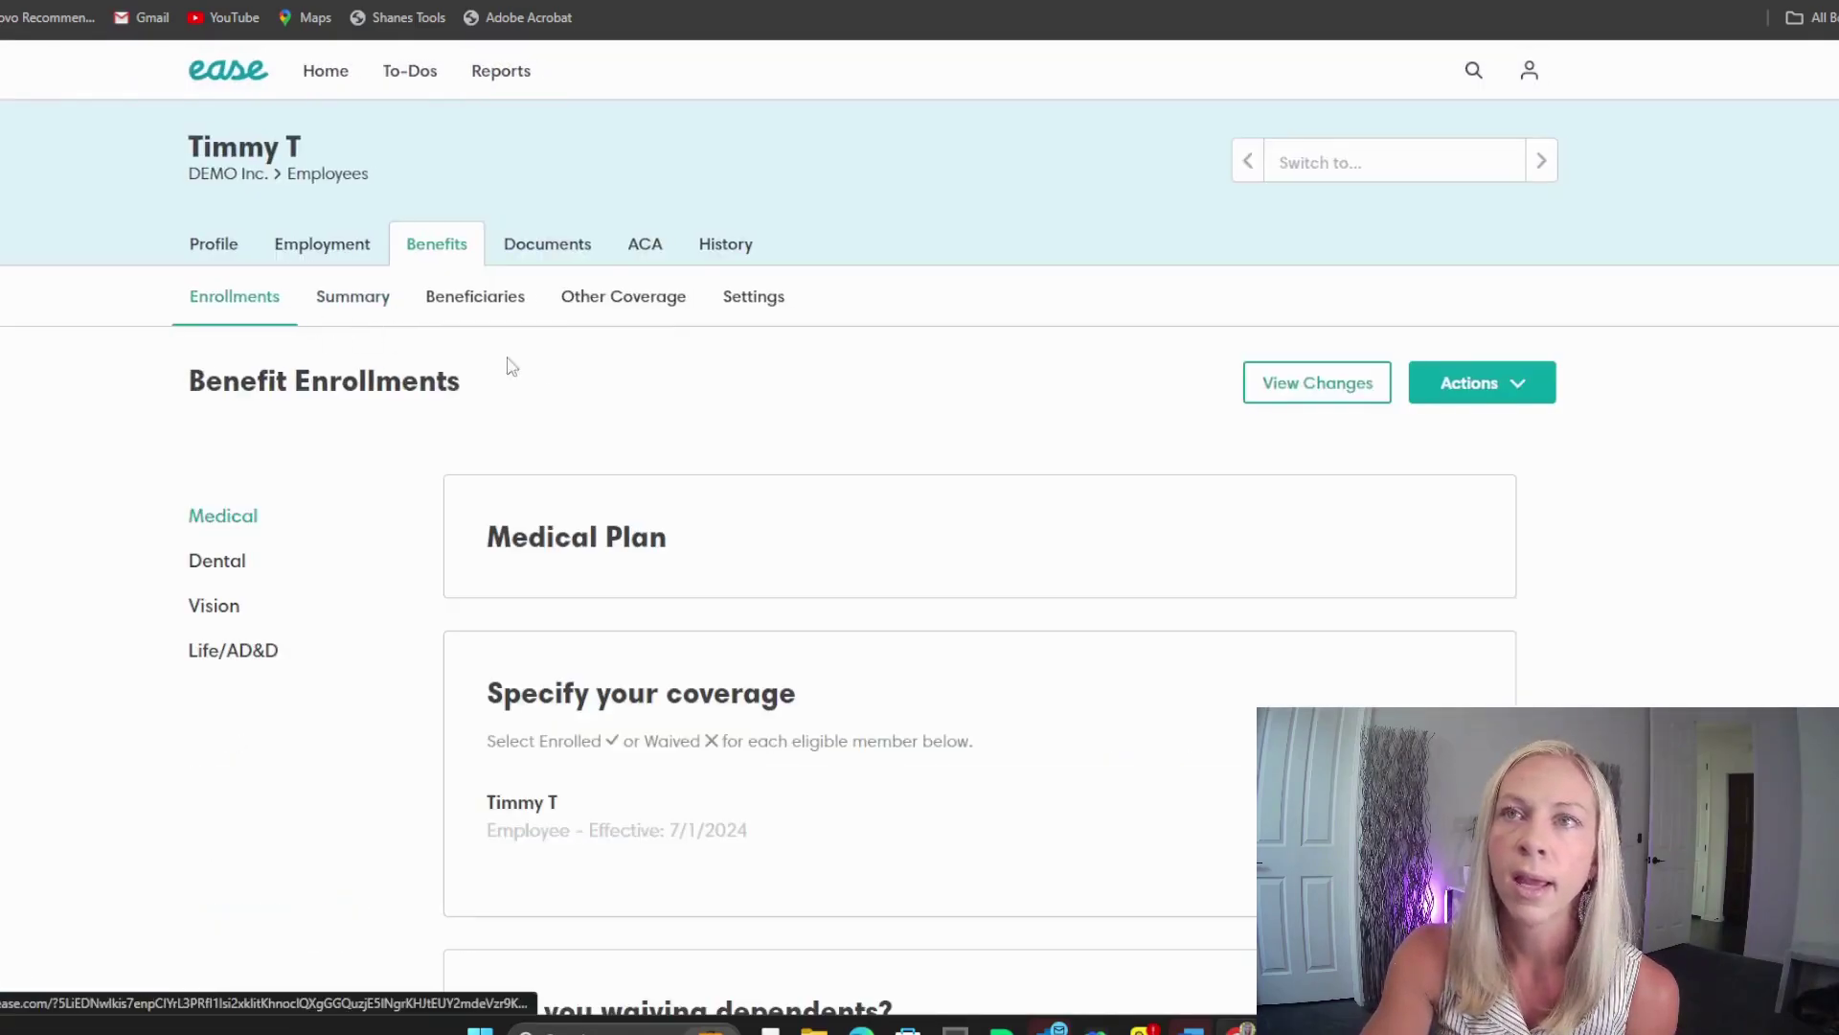
pyautogui.click(1466, 395)
pyautogui.click(1418, 452)
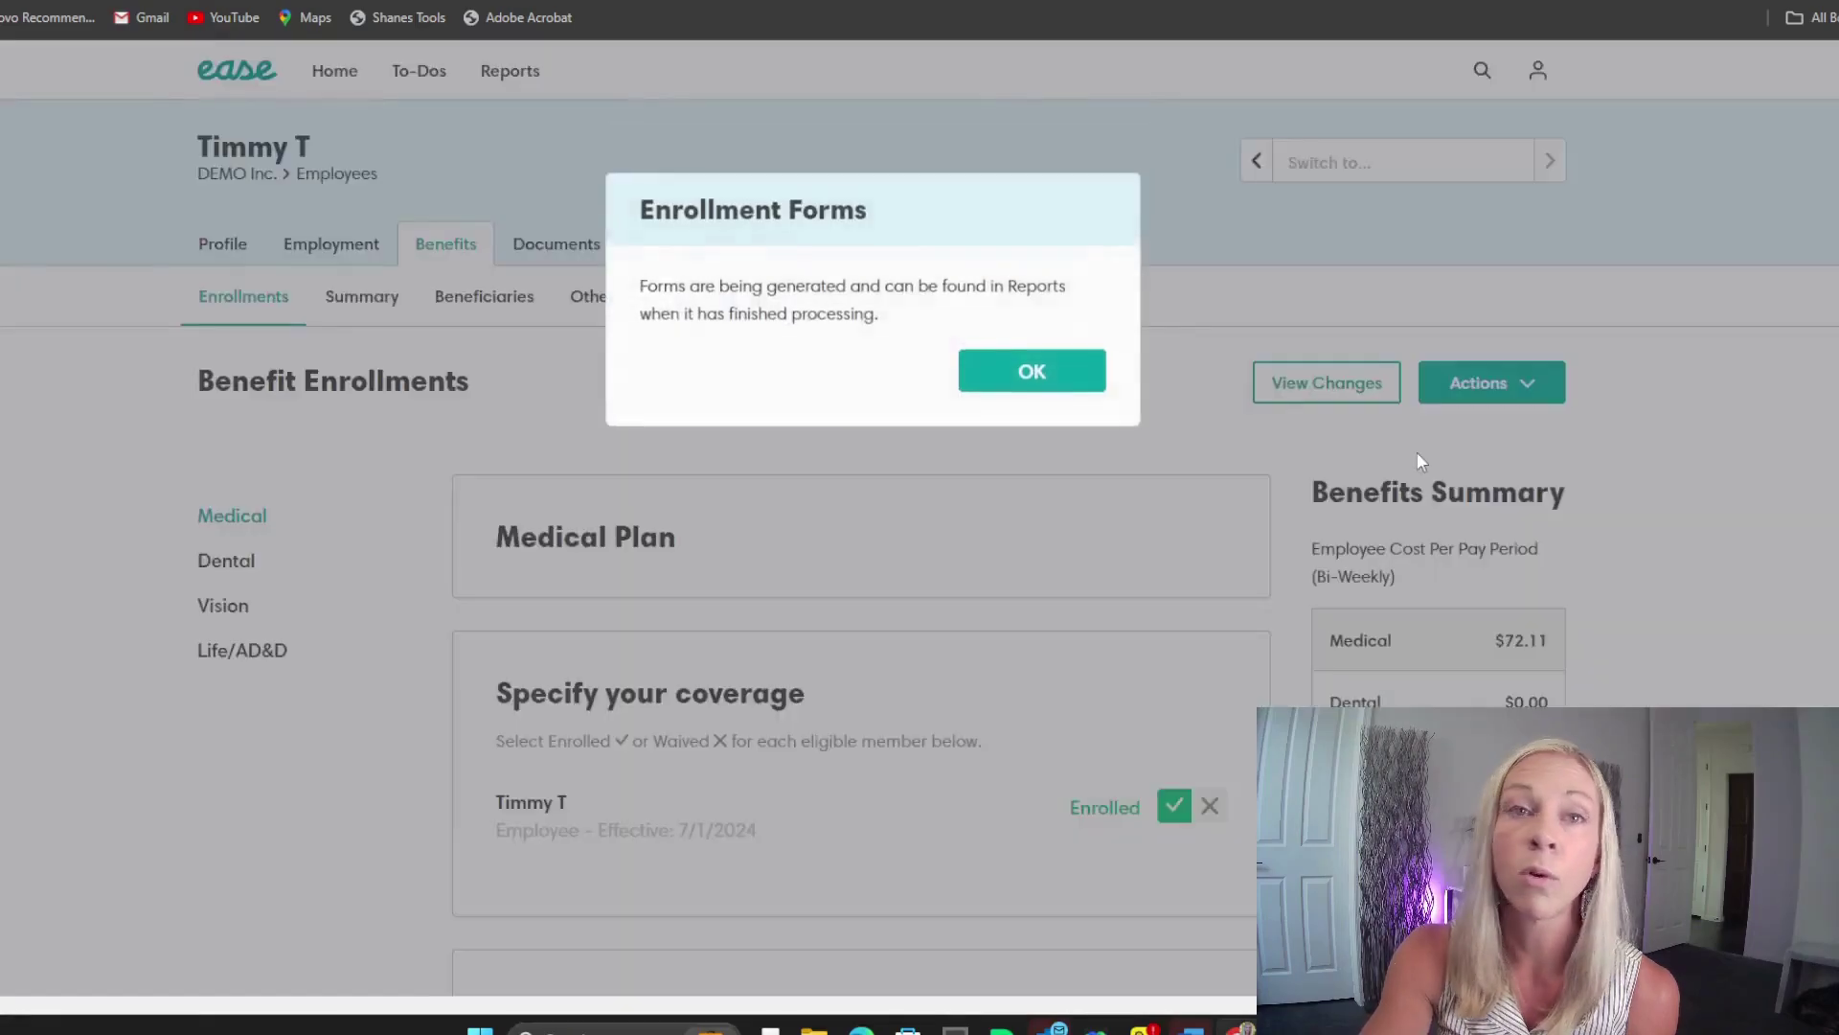
pyautogui.click(1032, 372)
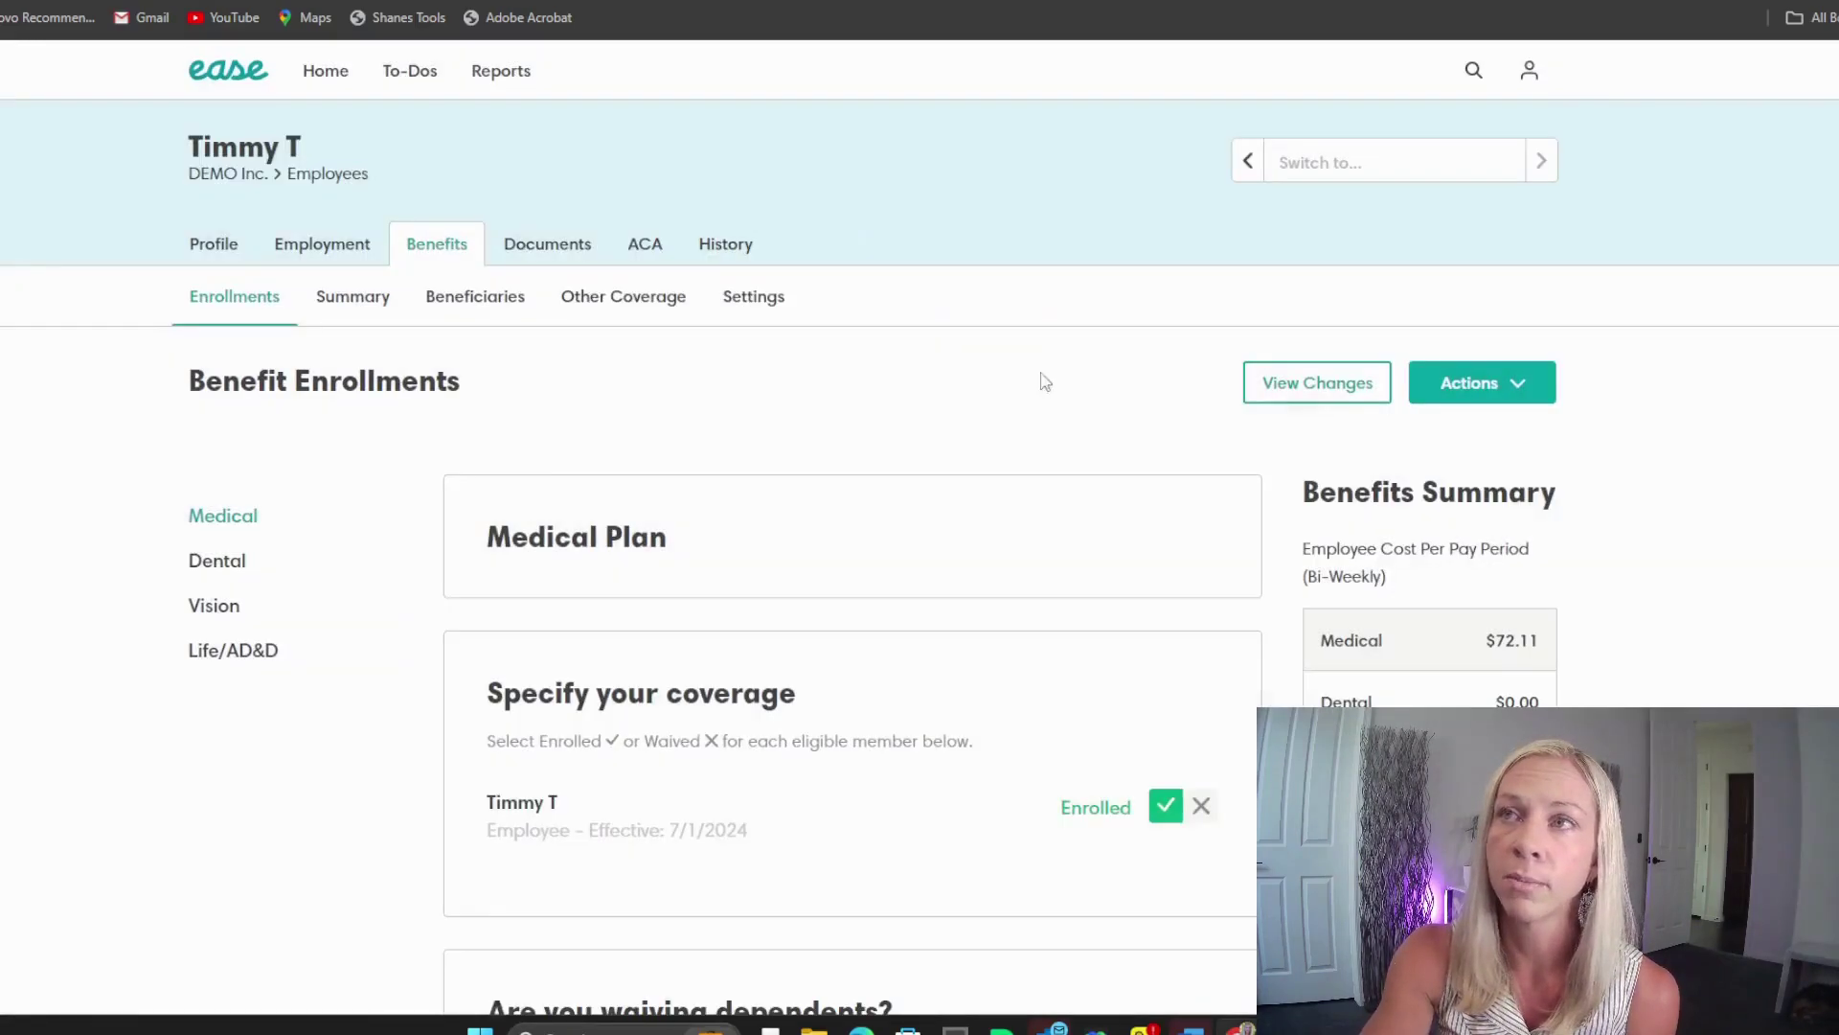
pyautogui.click(1461, 383)
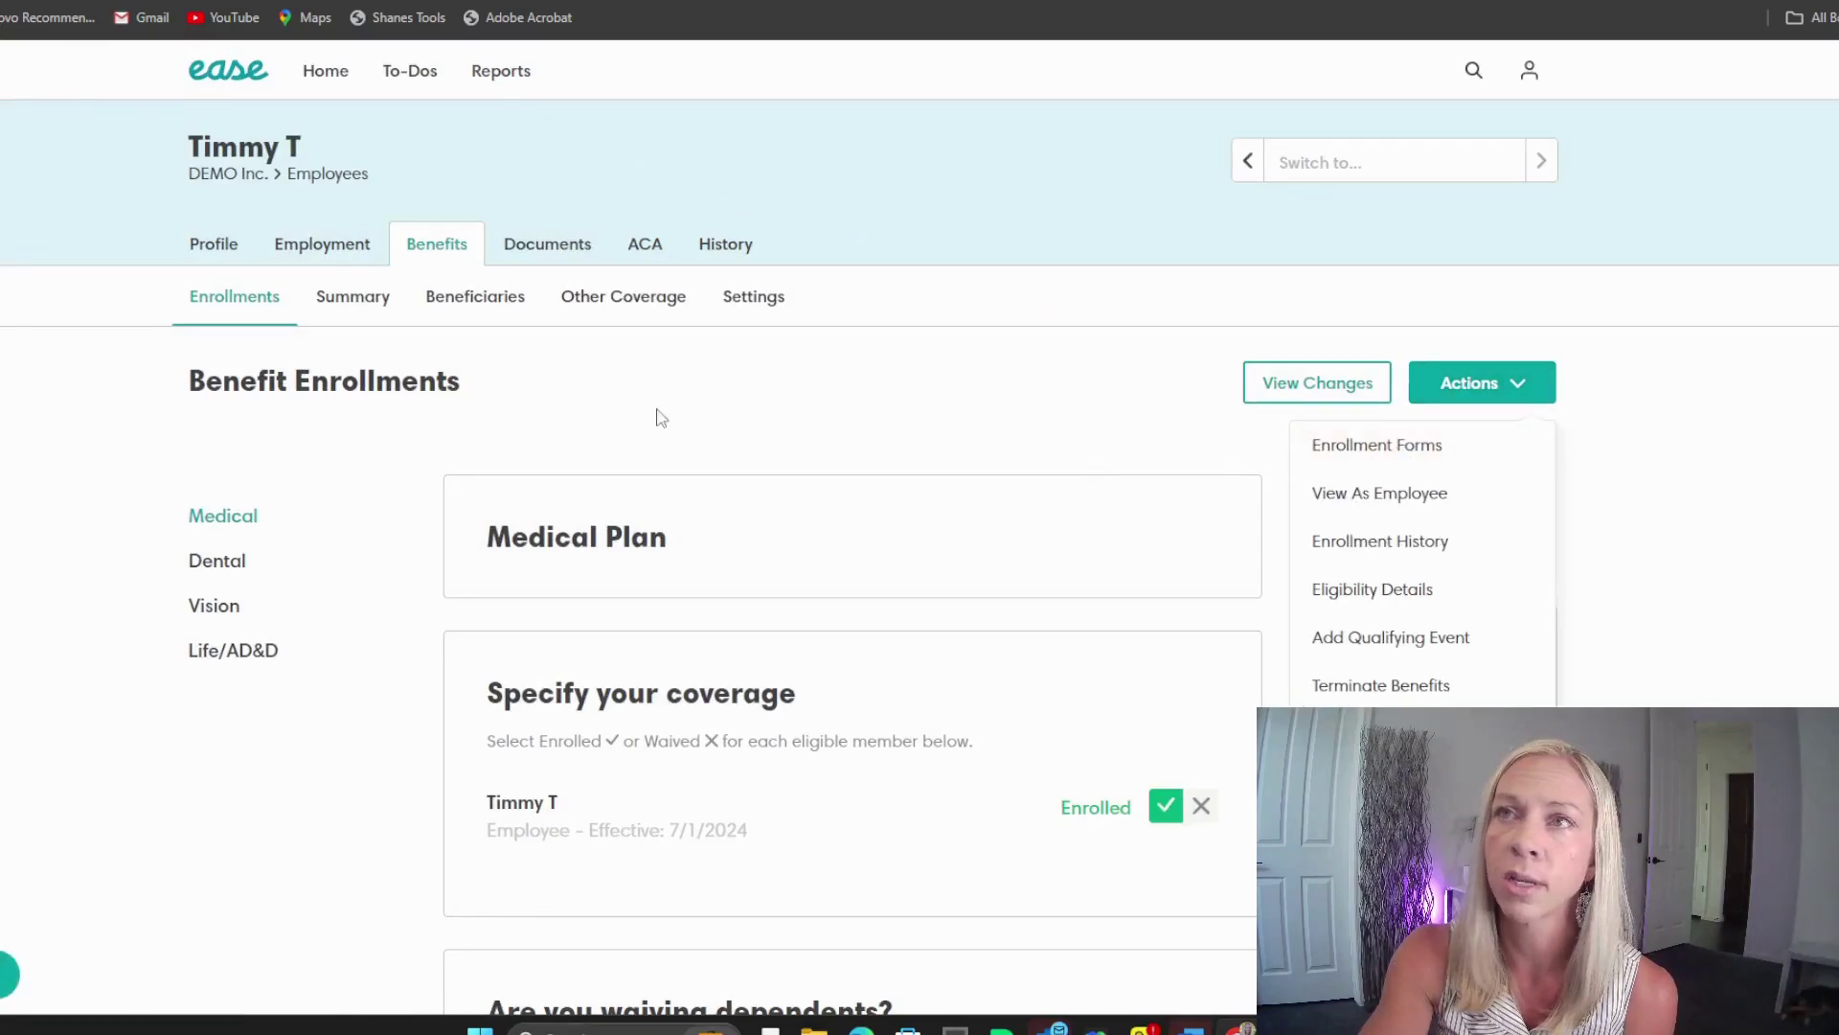
pyautogui.click(499, 77)
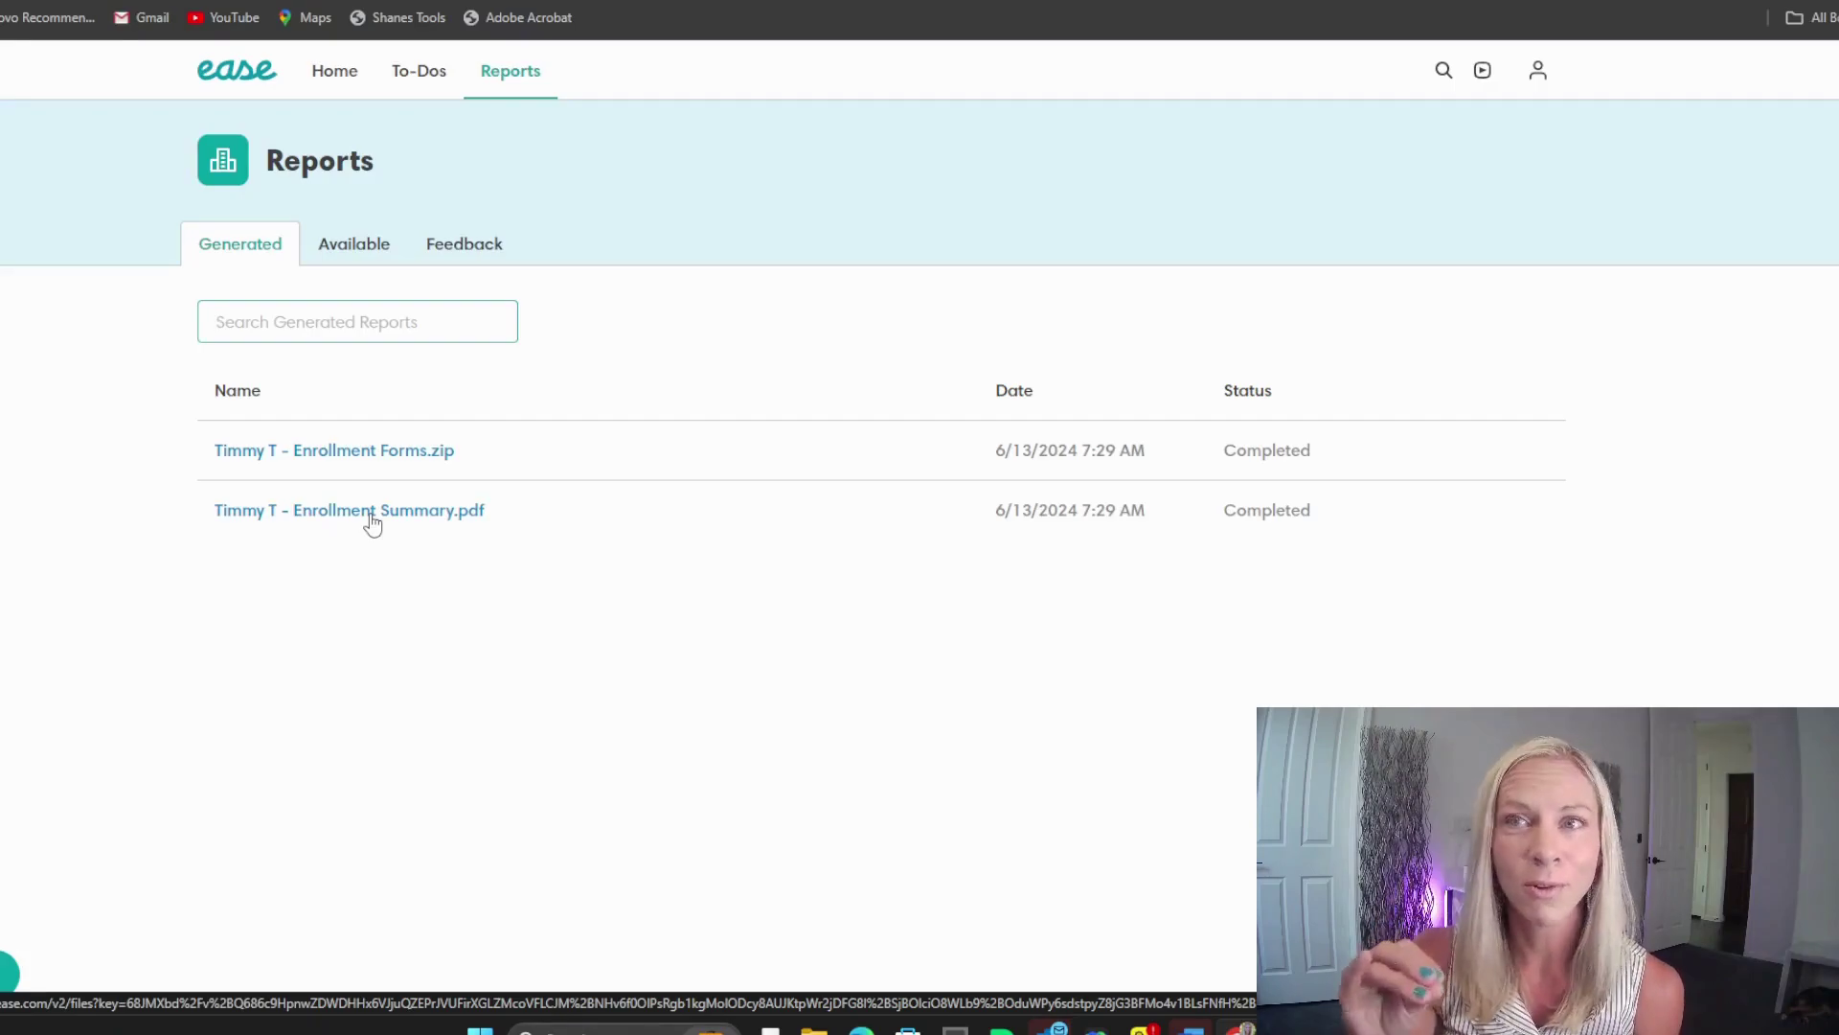
pyautogui.click(372, 518)
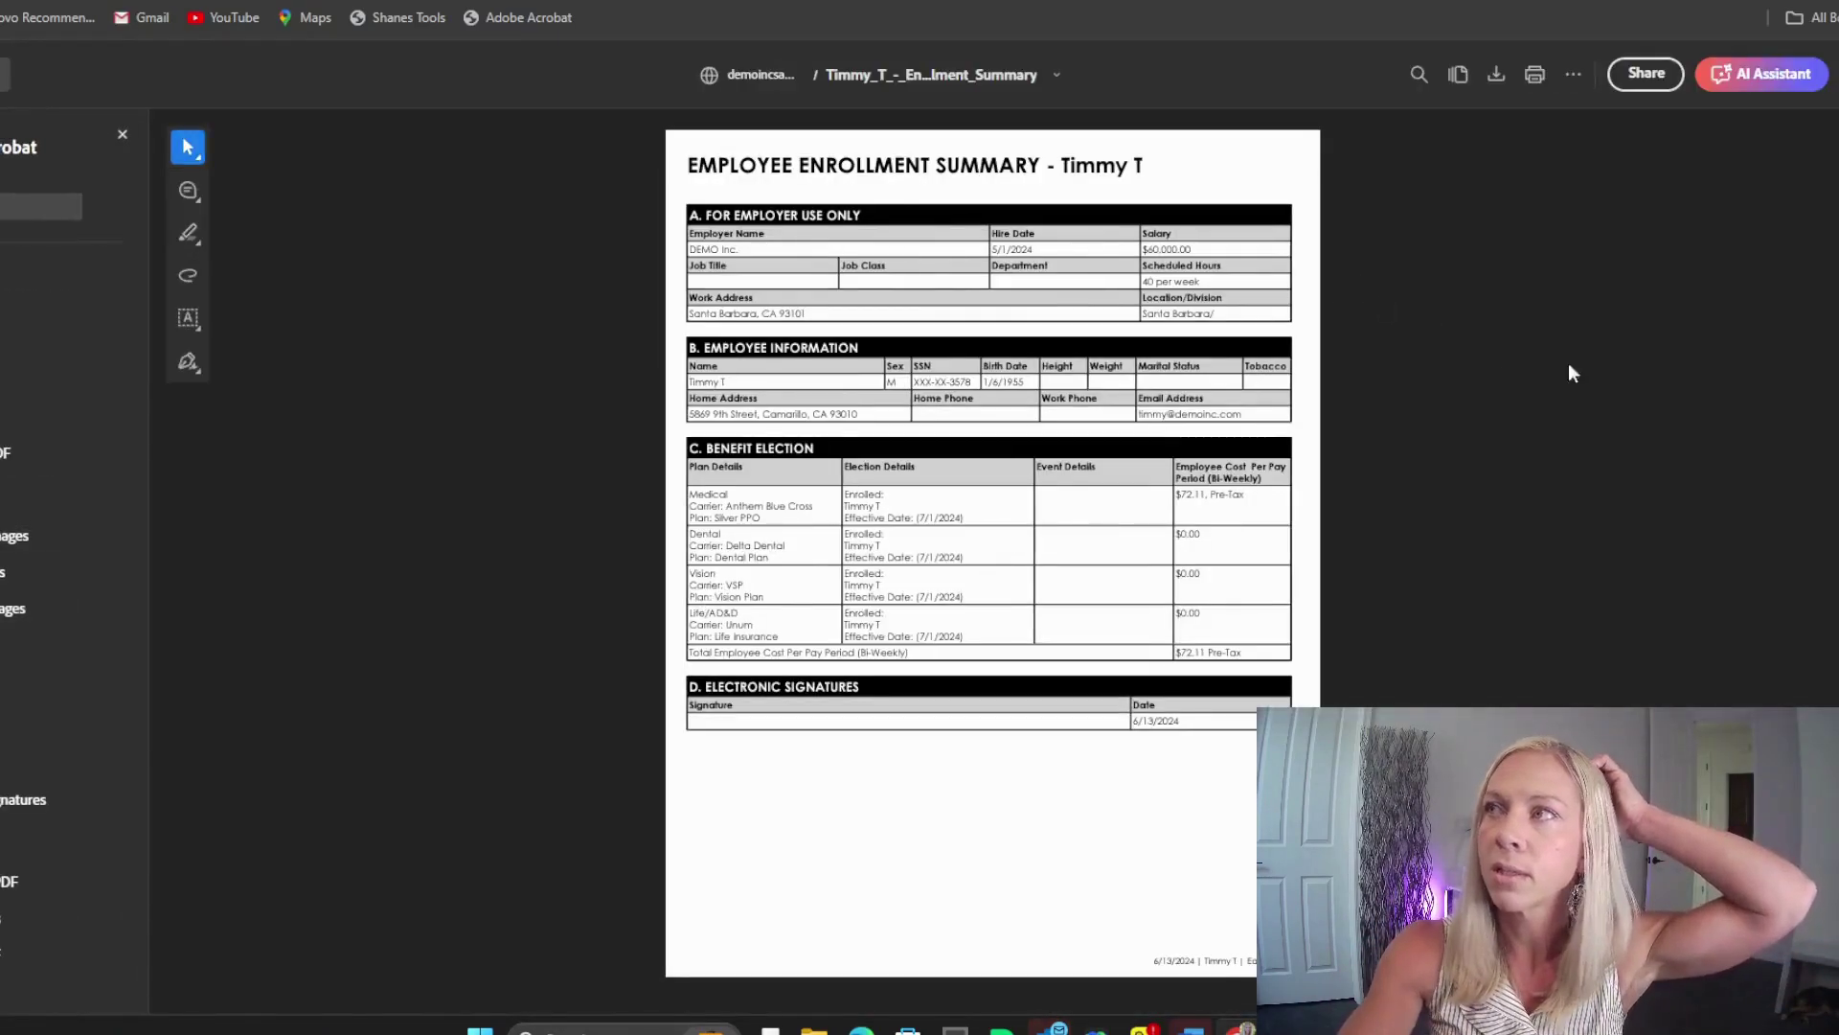
pyautogui.hotkey('ctrl', '+')
pyautogui.hotkey('ctrl', '+')
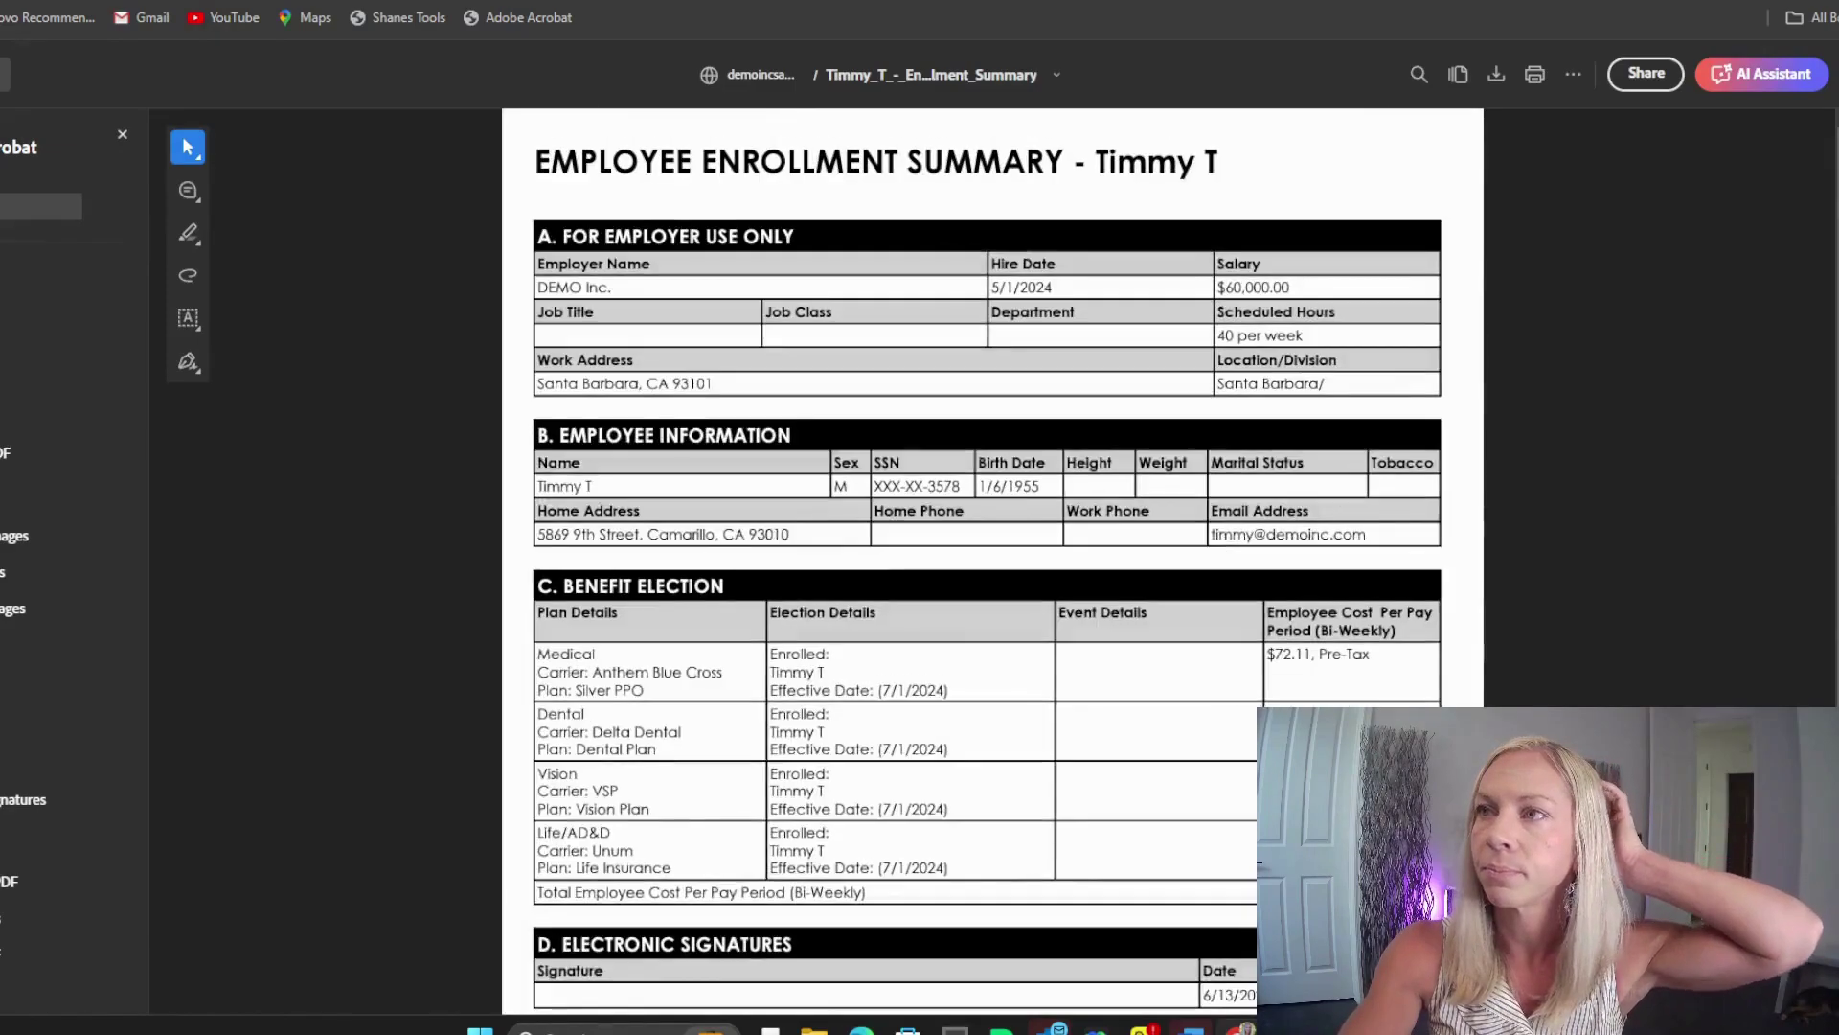
pyautogui.hotkey('ctrl', '+')
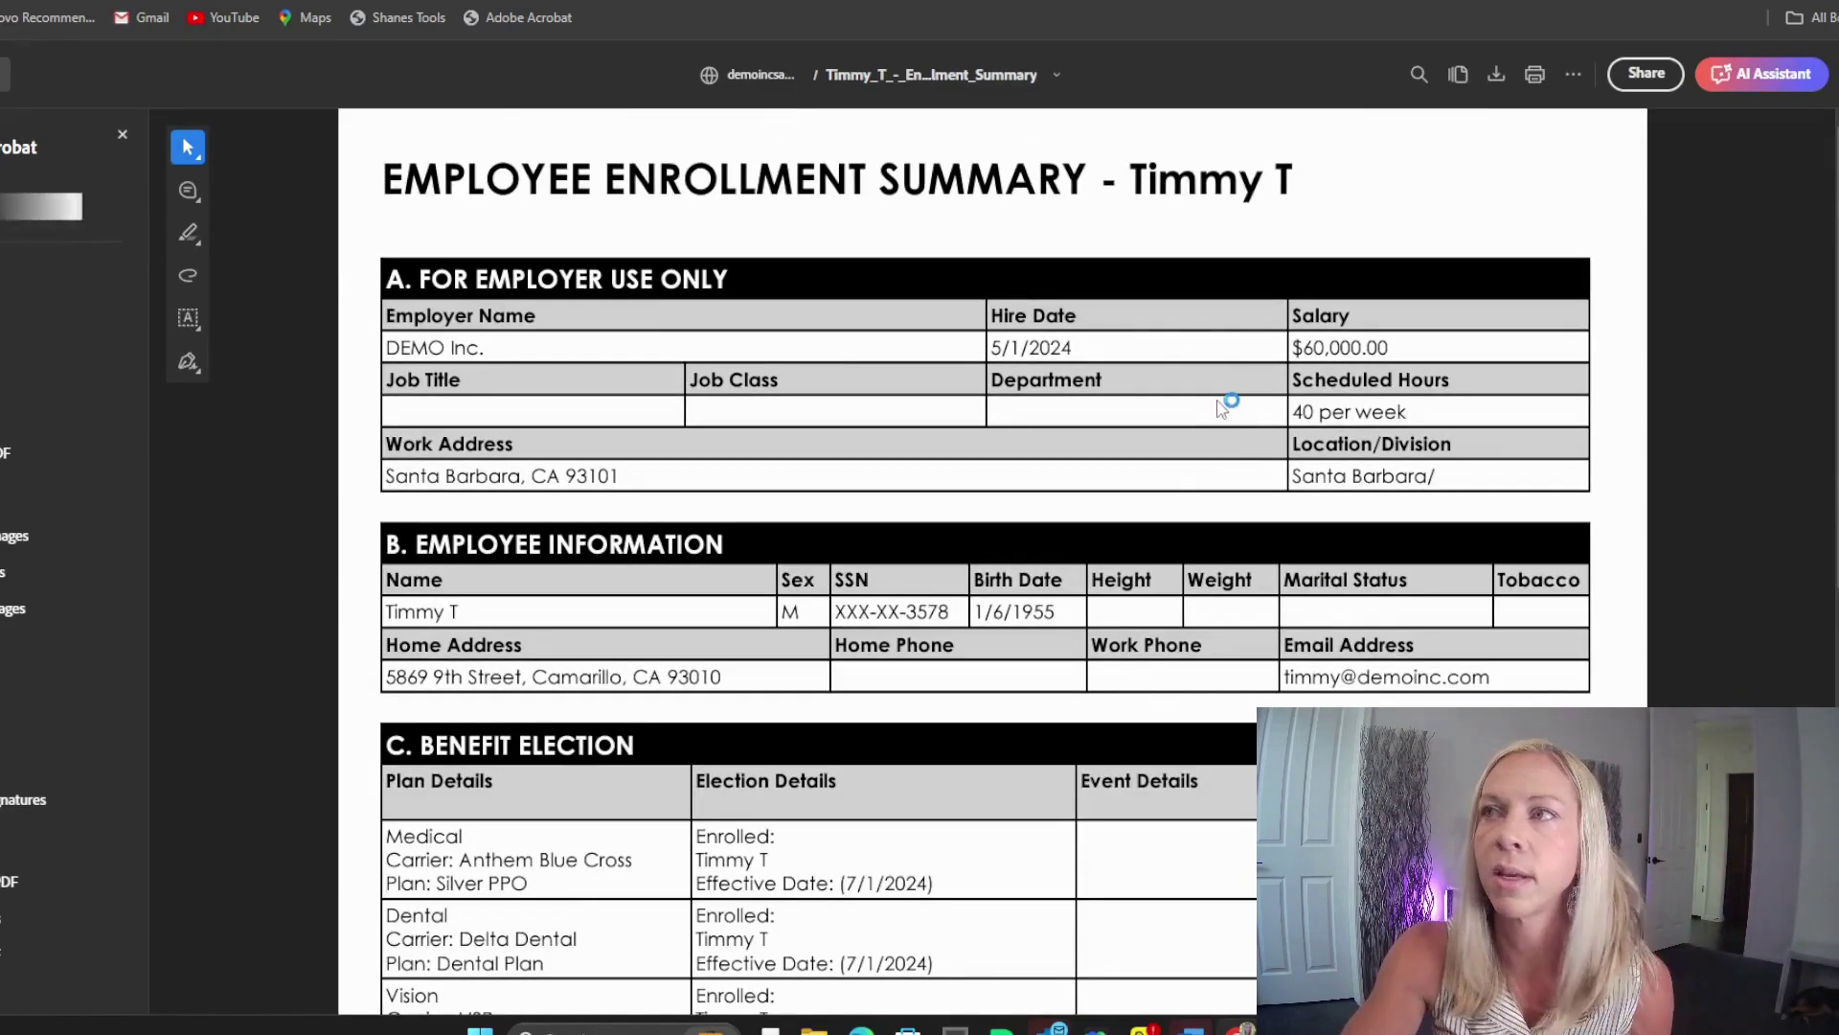
pyautogui.scroll(-3, 1198, 464)
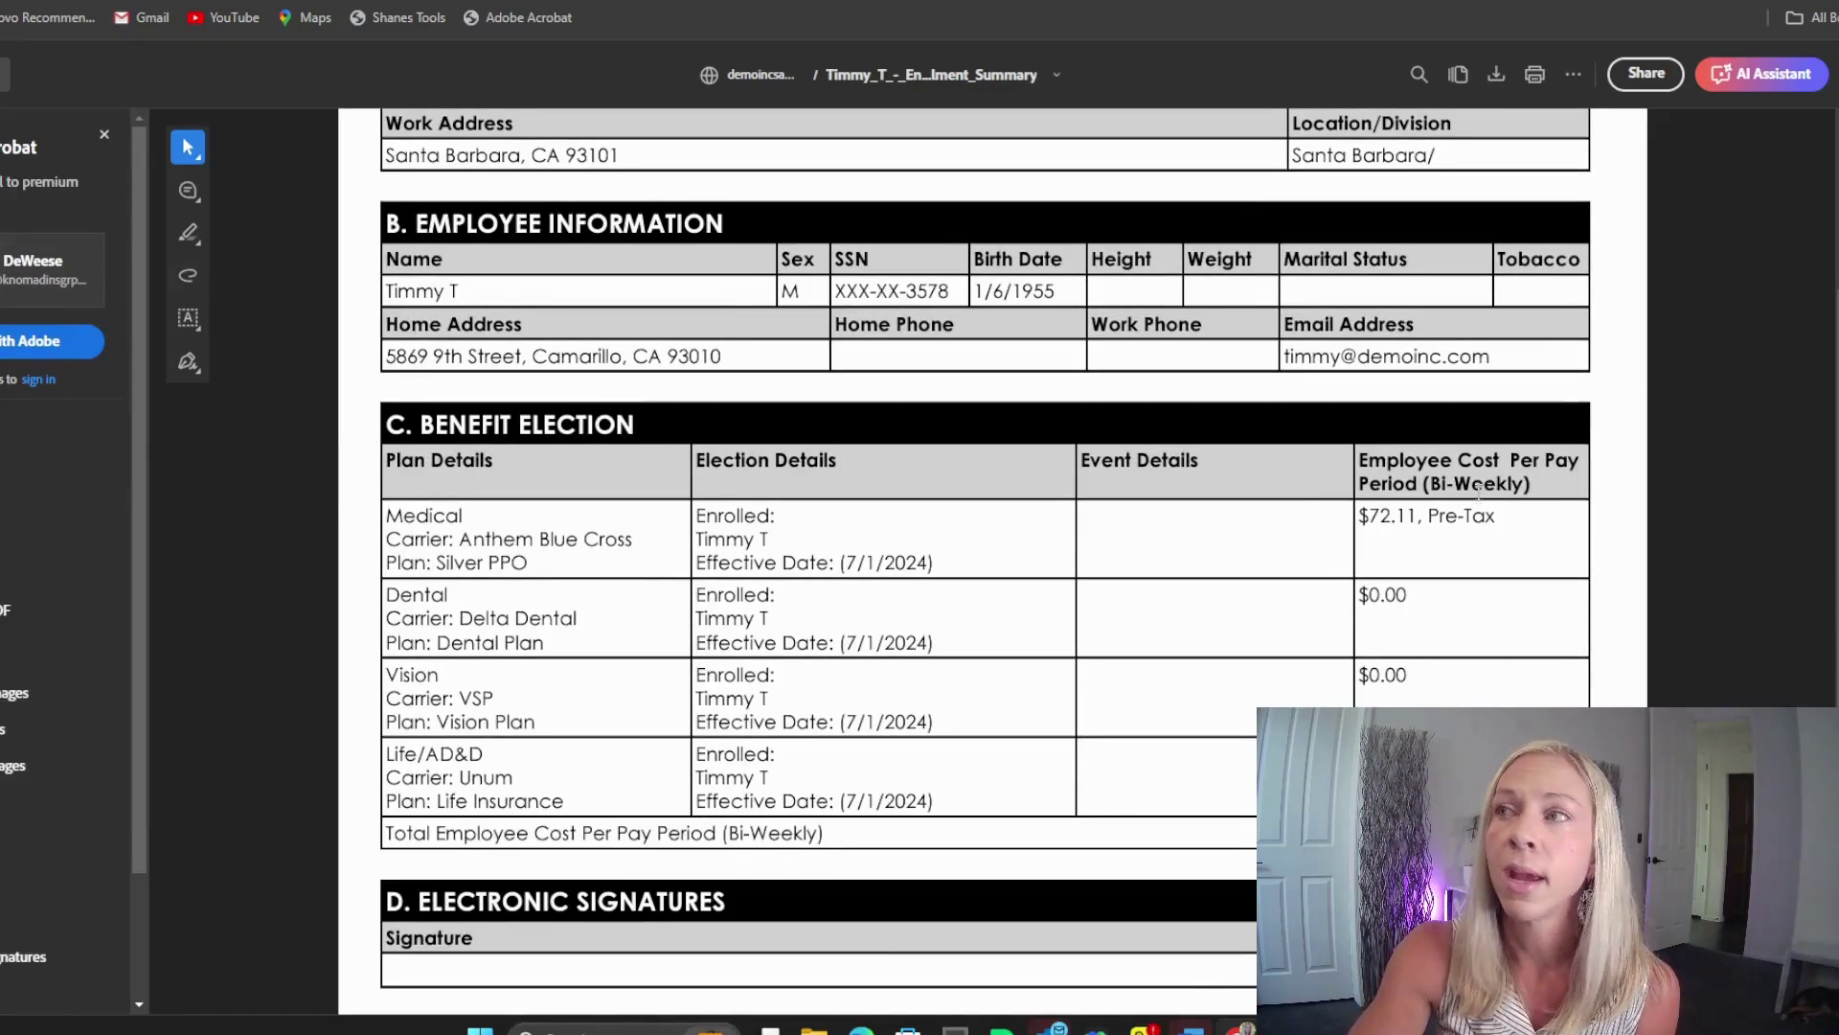
pyautogui.scroll(-5, 1511, 593)
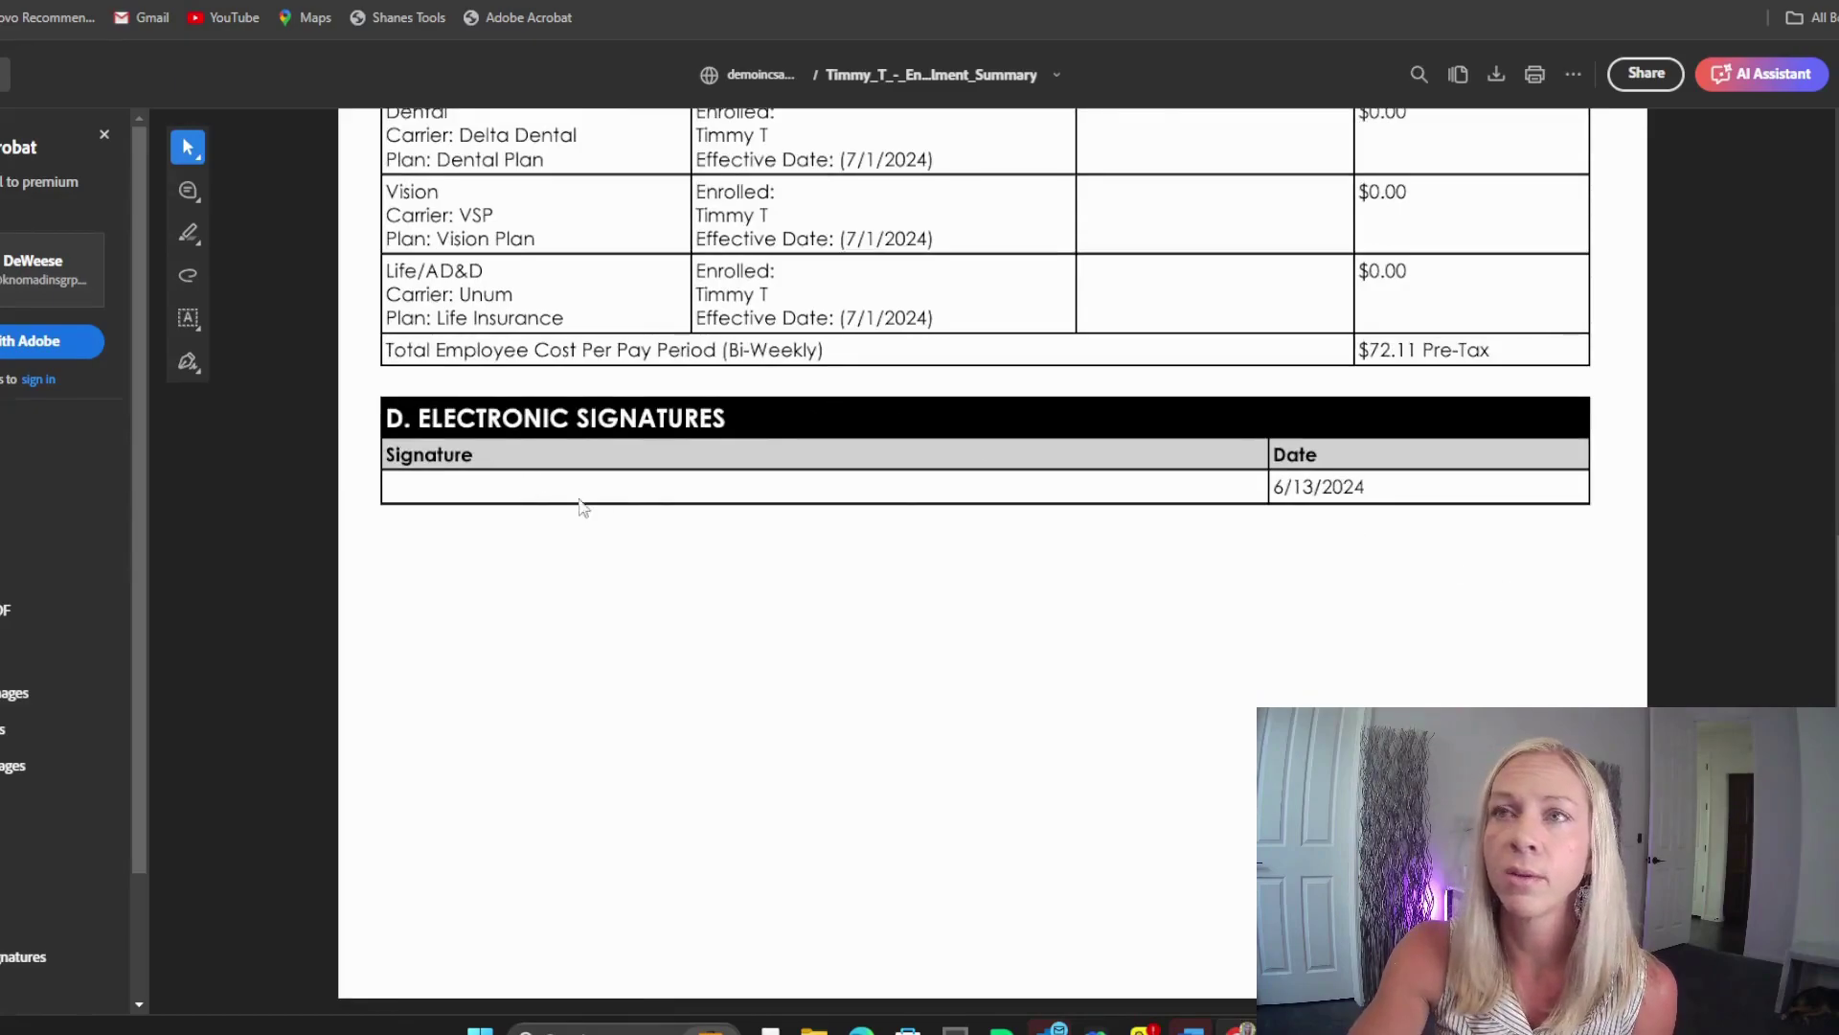
pyautogui.scroll(4, 891, 501)
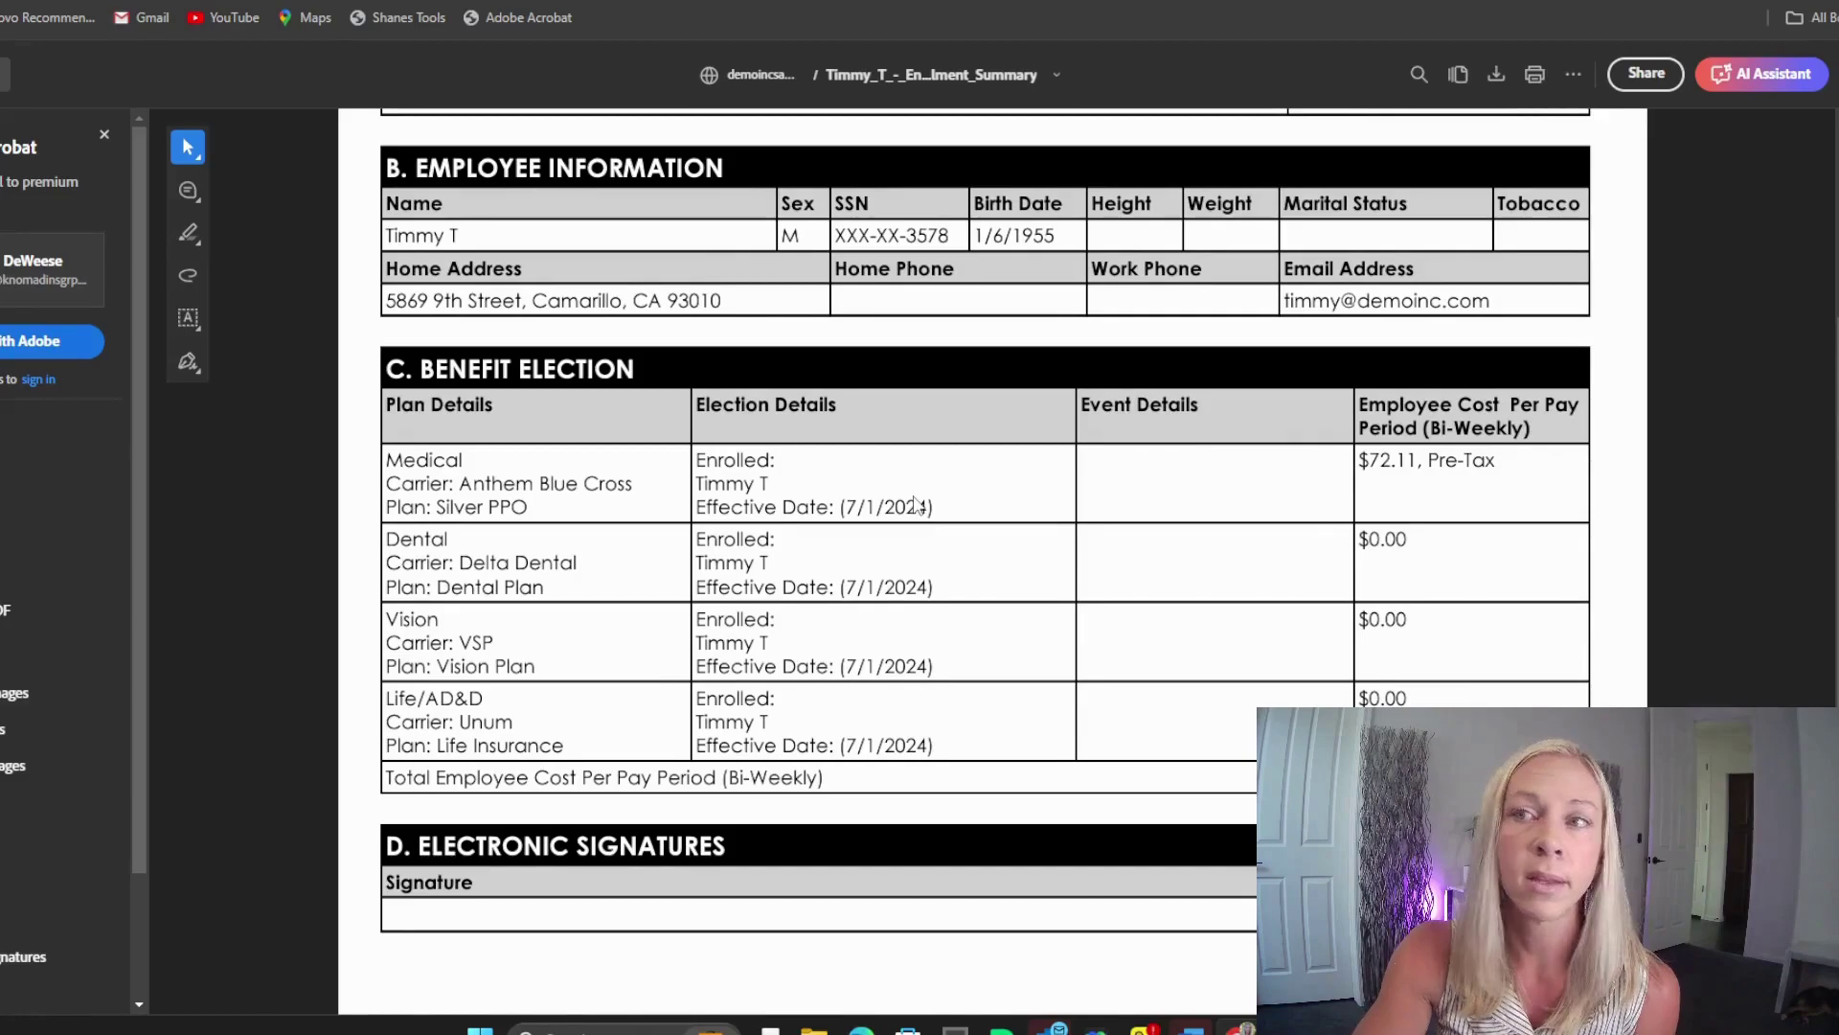
pyautogui.scroll(2, 1243, 489)
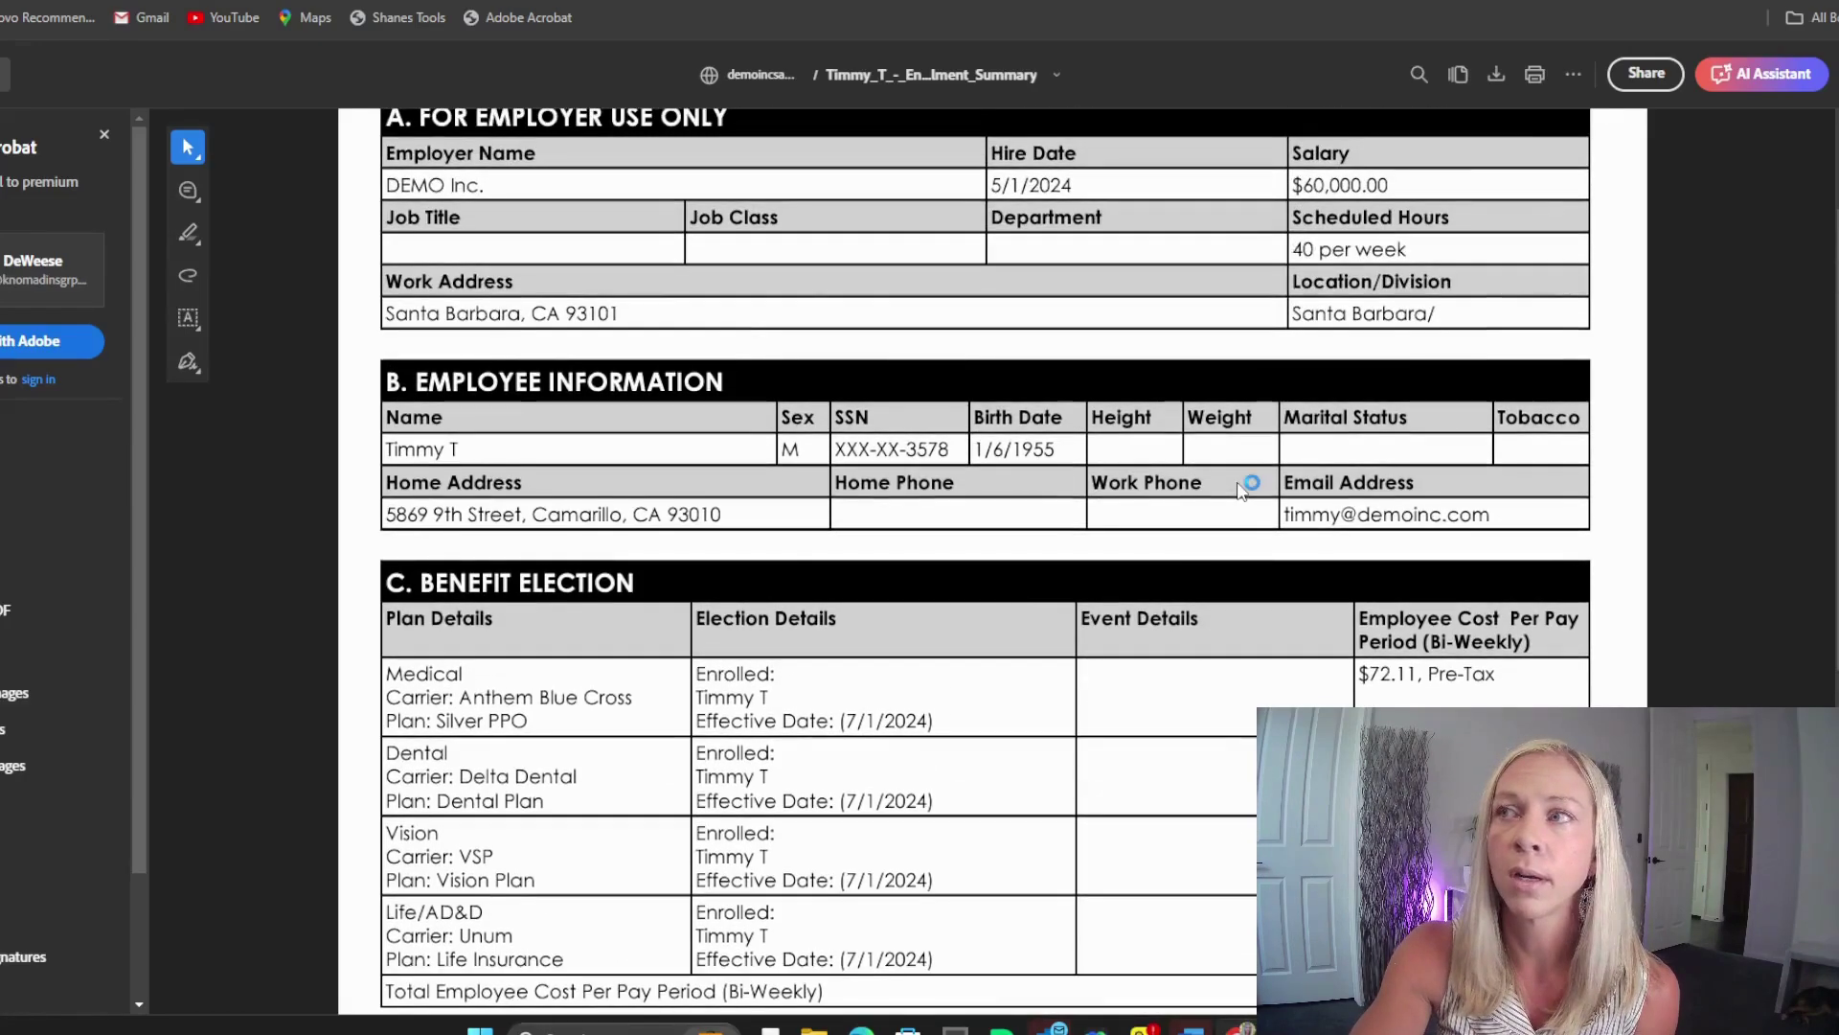
pyautogui.scroll(2, 1403, 408)
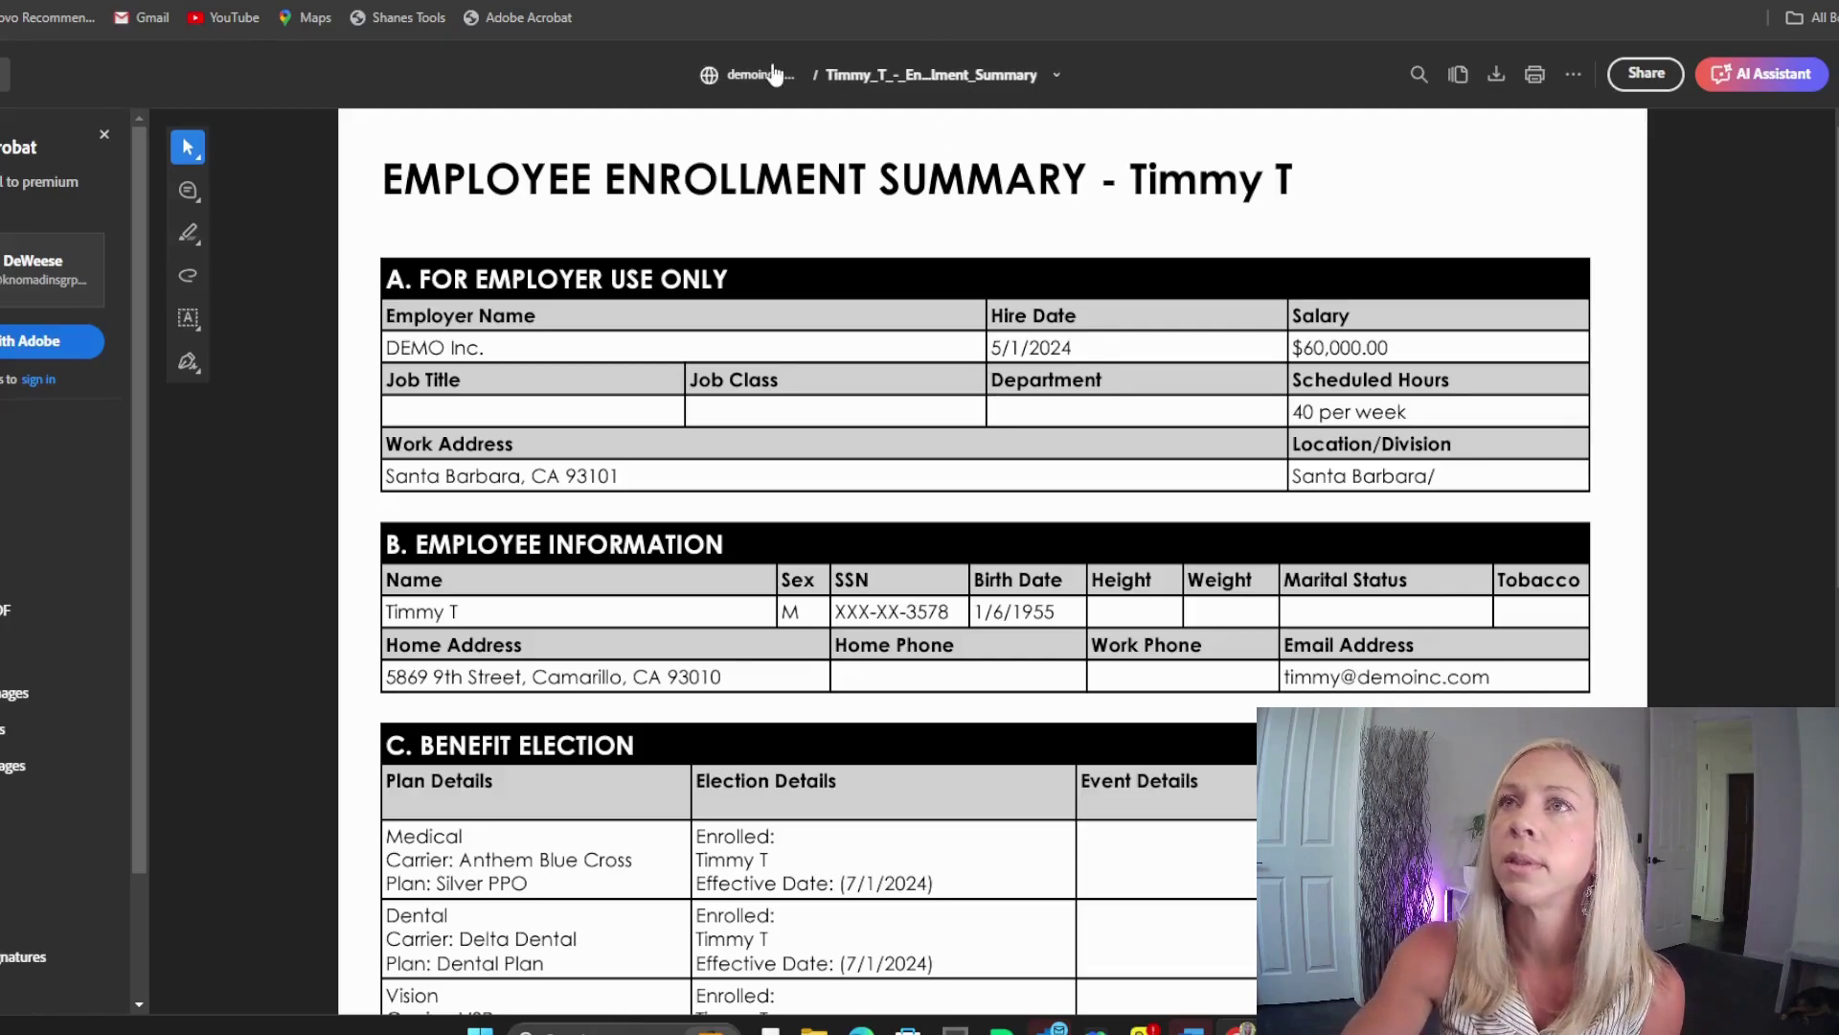
pyautogui.click(599, 2)
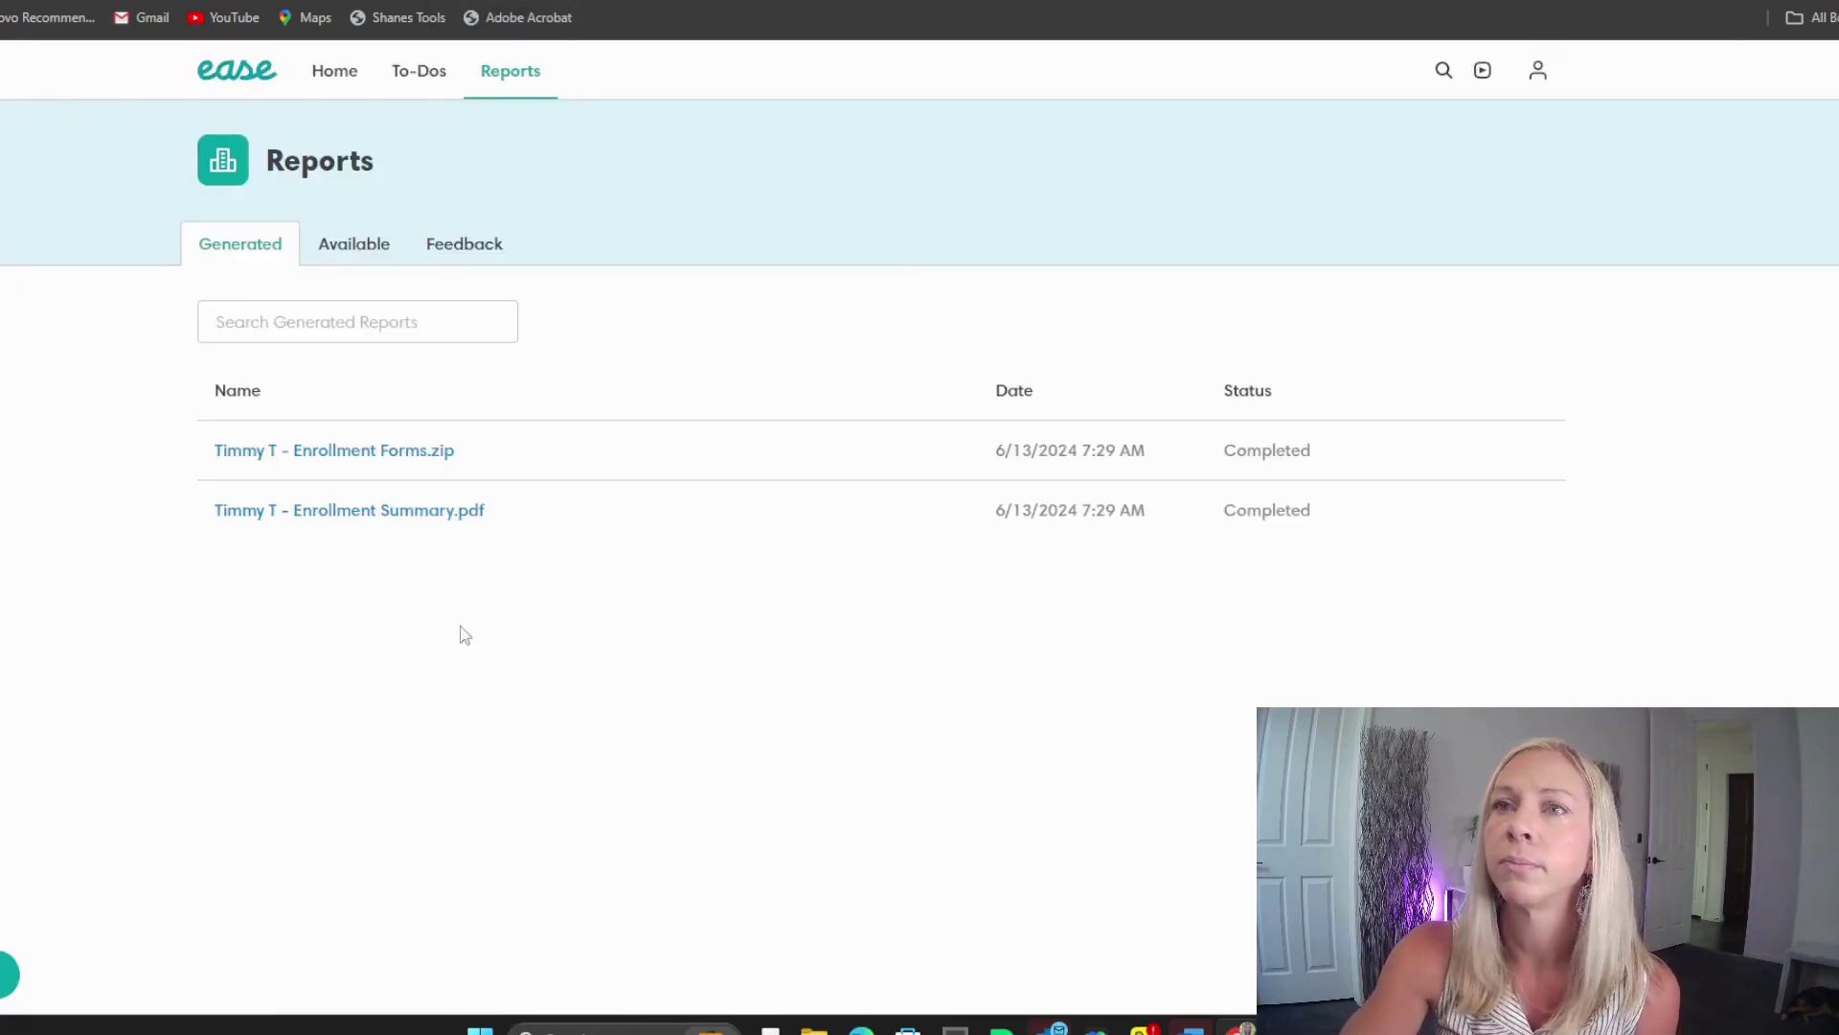
# Step: Download Enrollment Forms.zip, review the Anthem enrollment application PDF, then close Acrobat
pyautogui.click(369, 449)
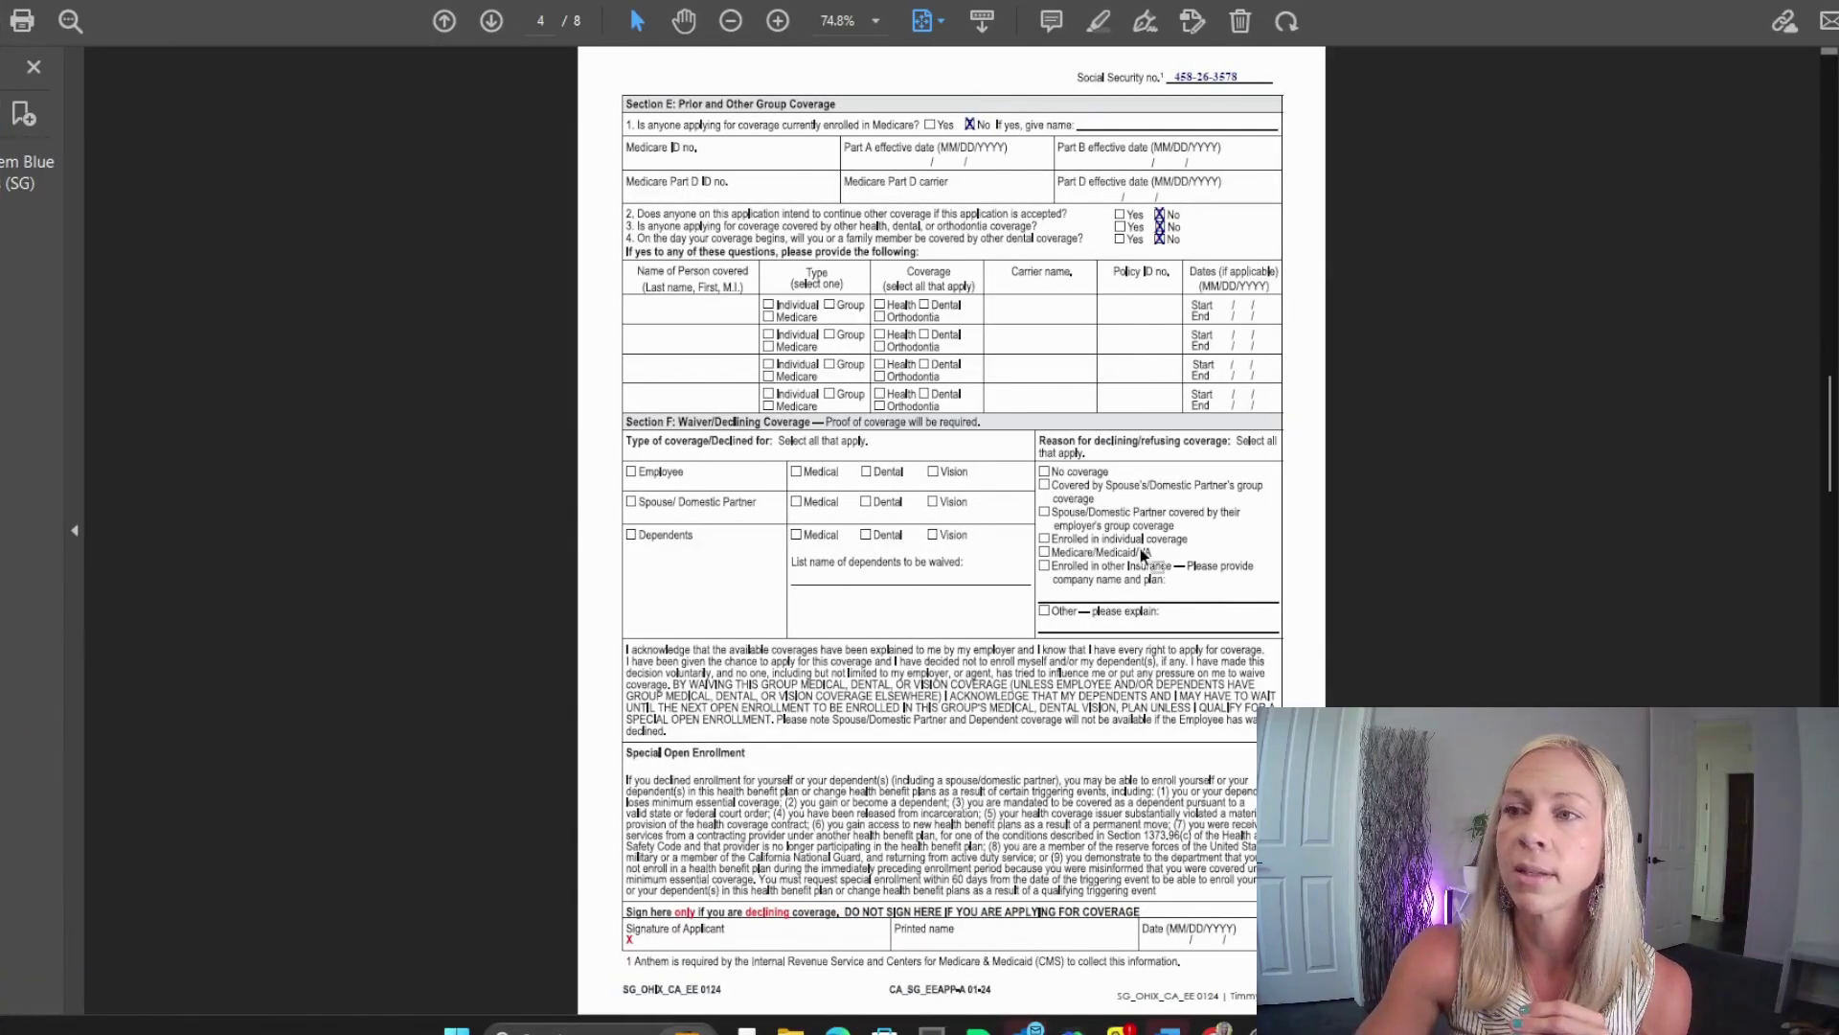
pyautogui.scroll(2, 711, 891)
pyautogui.scroll(2, 711, 891)
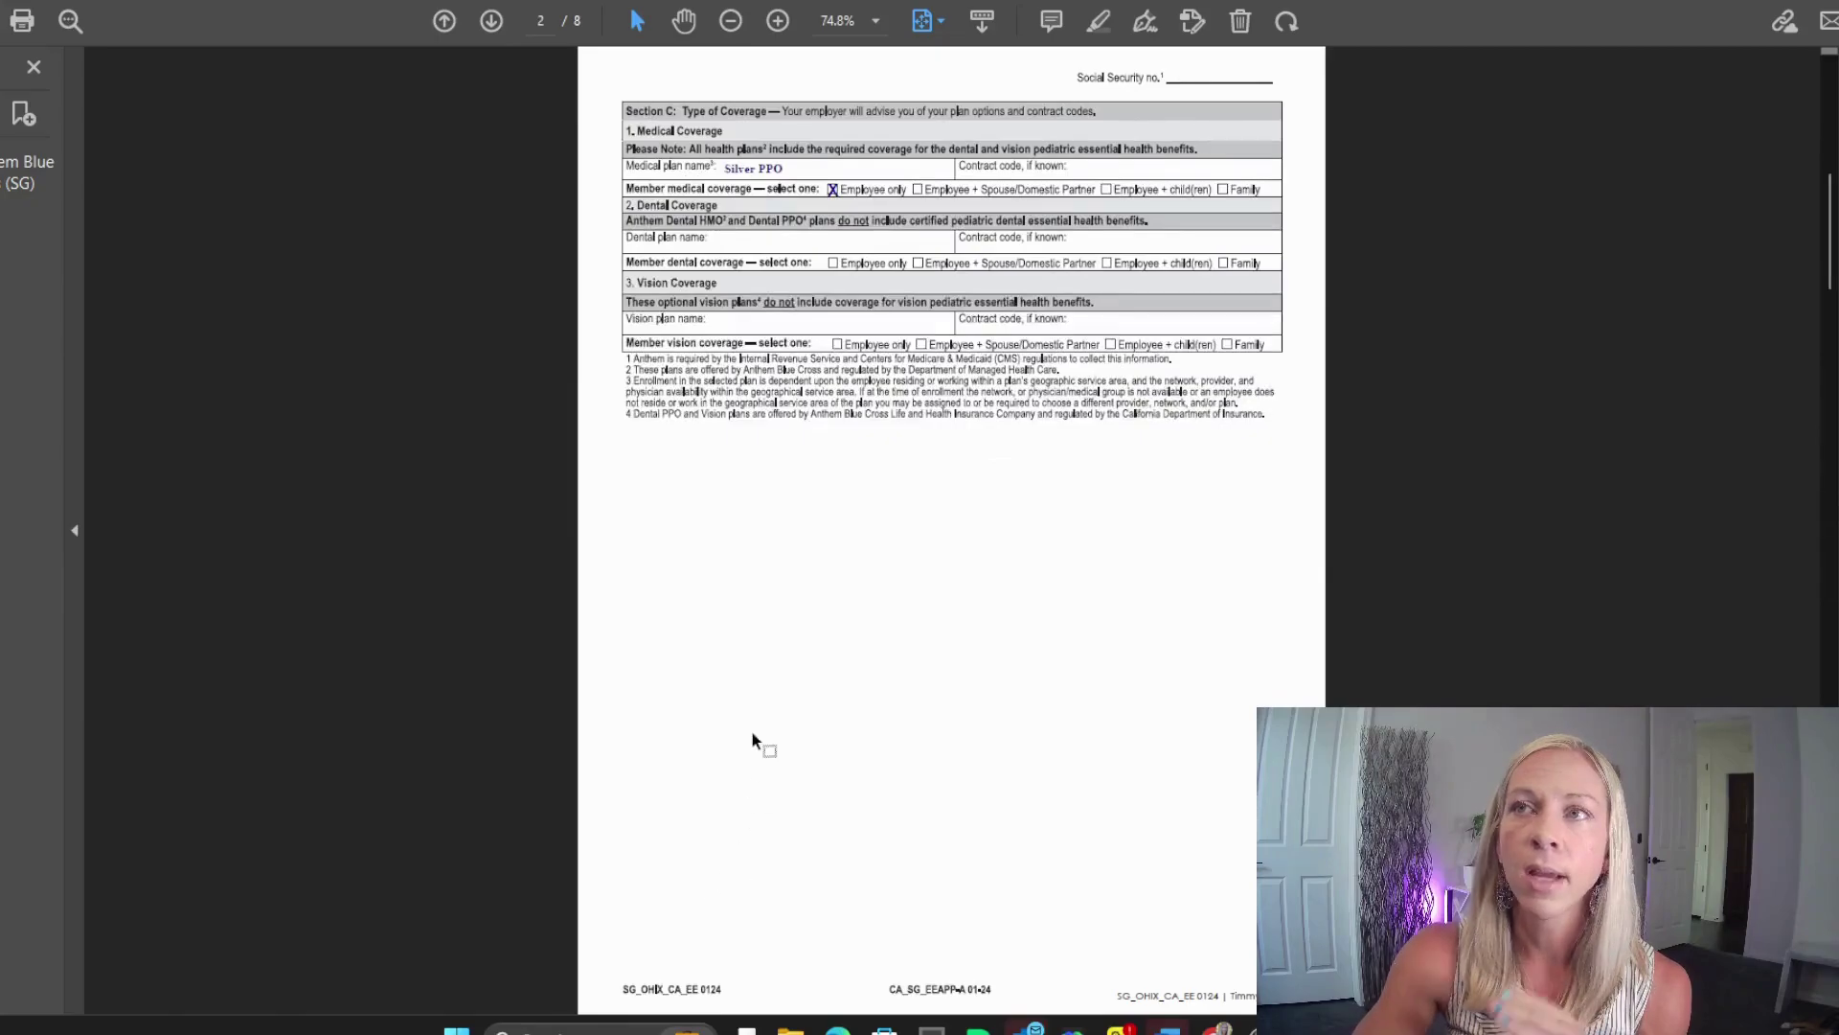
pyautogui.scroll(2, 751, 732)
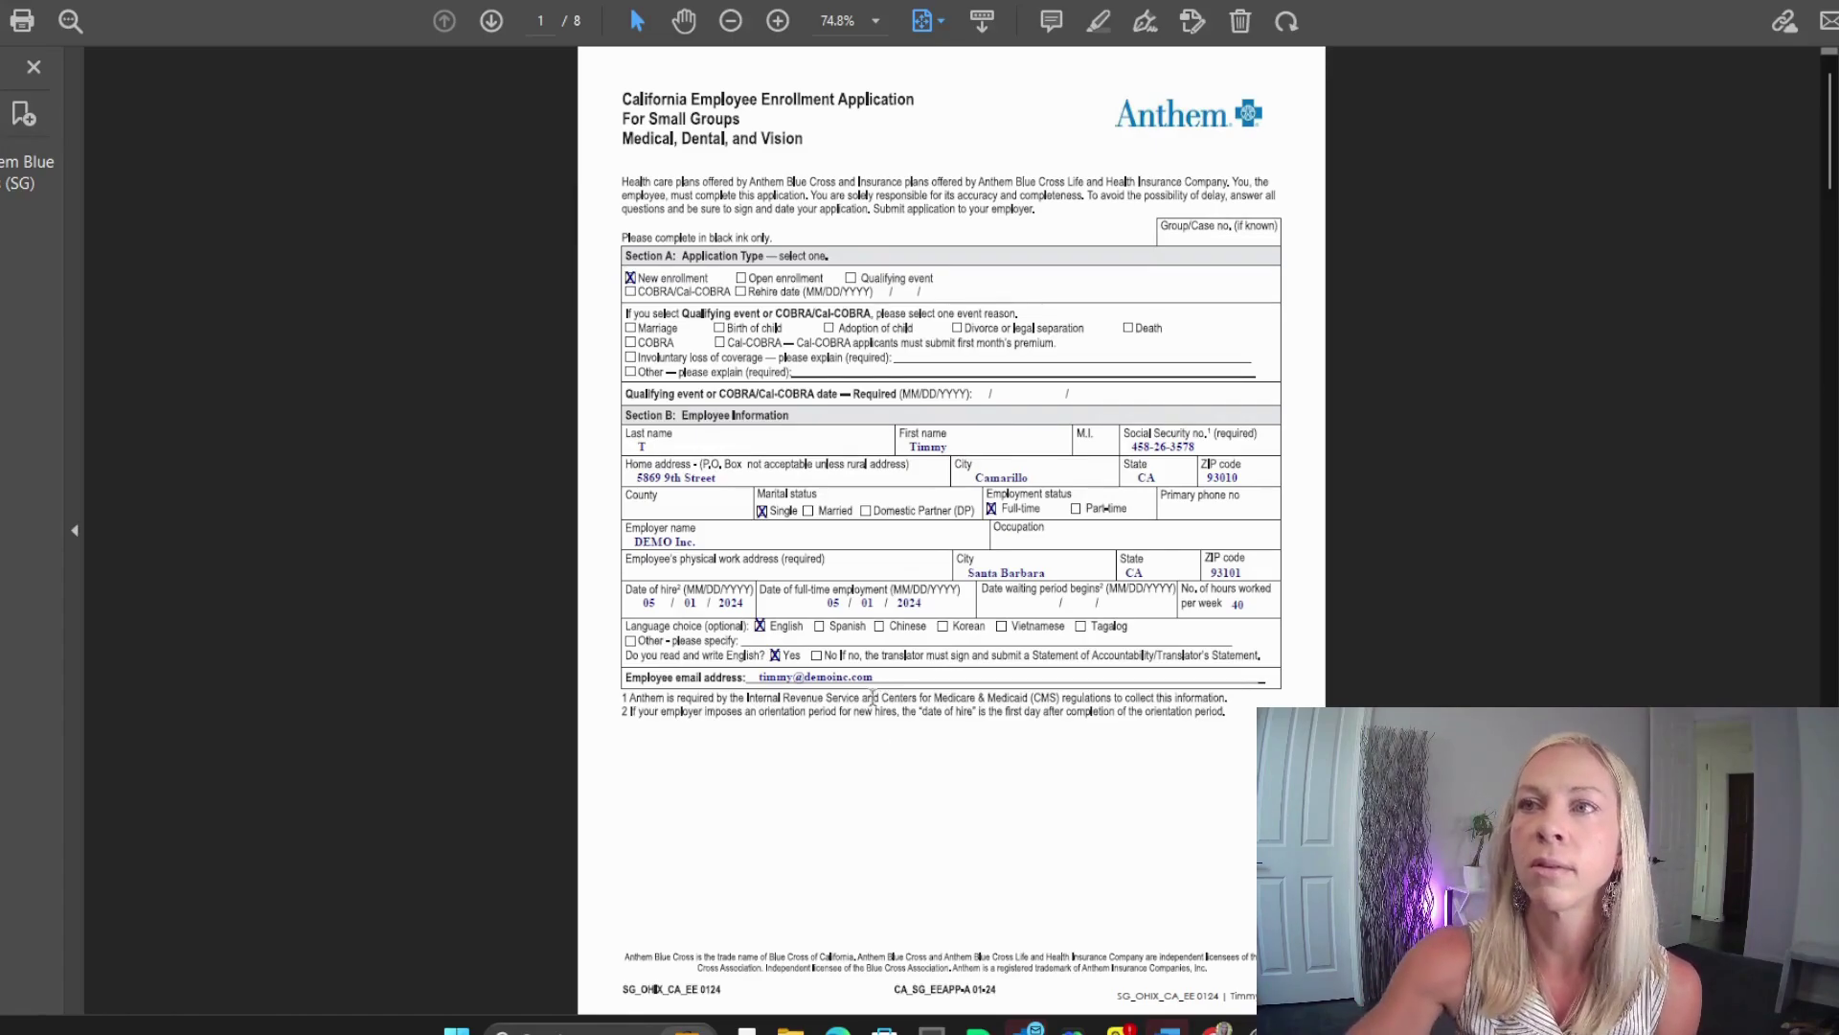
pyautogui.scroll(-15, 793, 752)
pyautogui.scroll(-3, 792, 751)
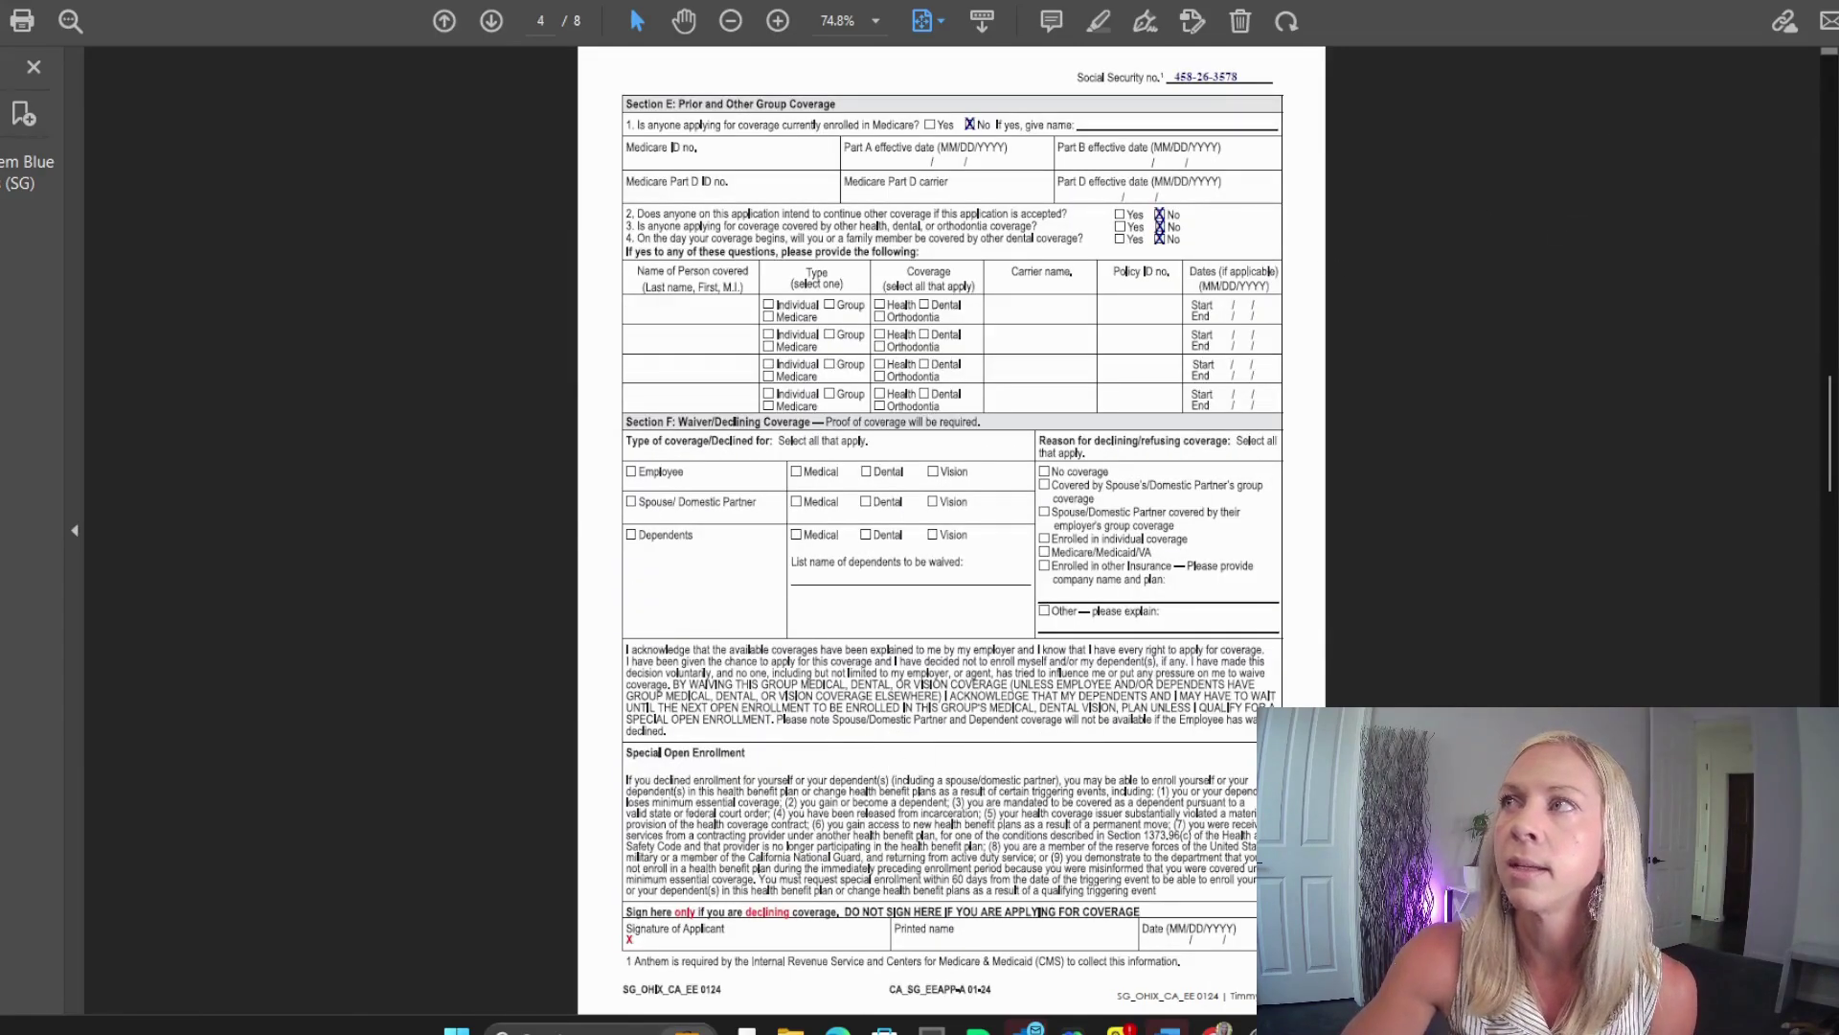
pyautogui.click(1838, 0)
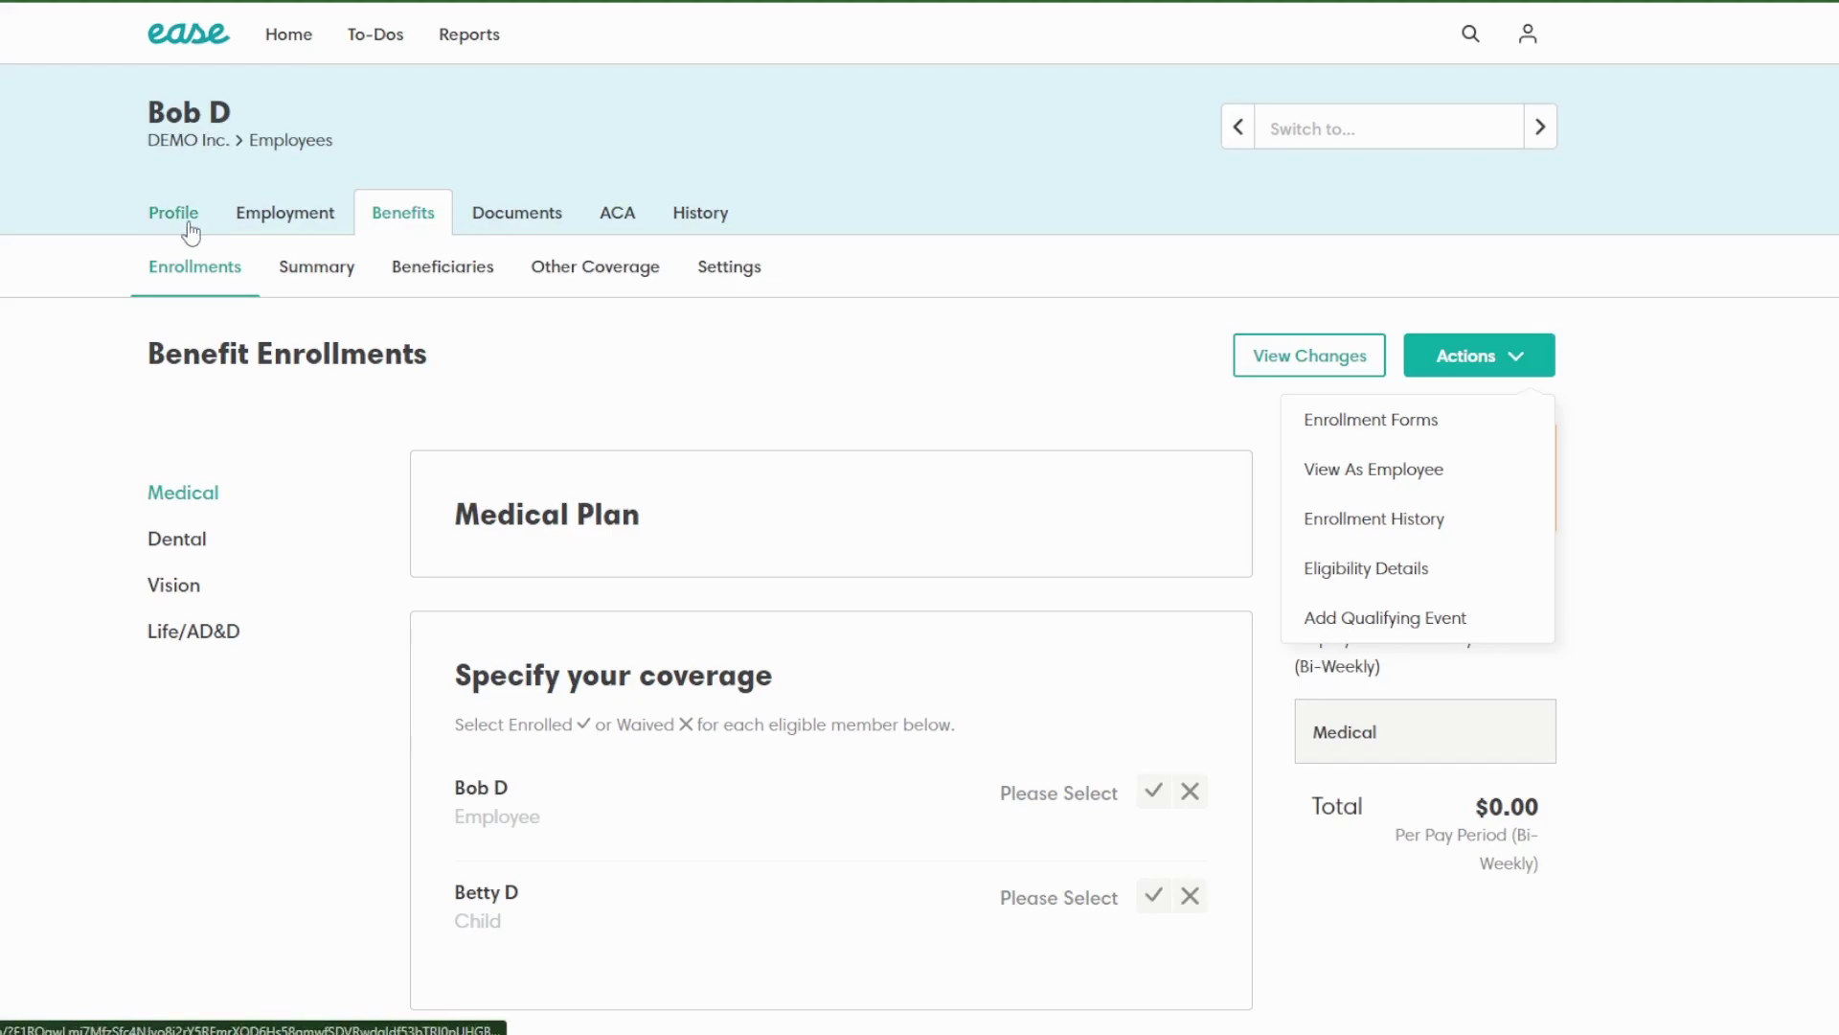
# Step: From the DEMO Inc. employee list, open the other employee's Benefits tab and choose View As Employee
pyautogui.click(298, 151)
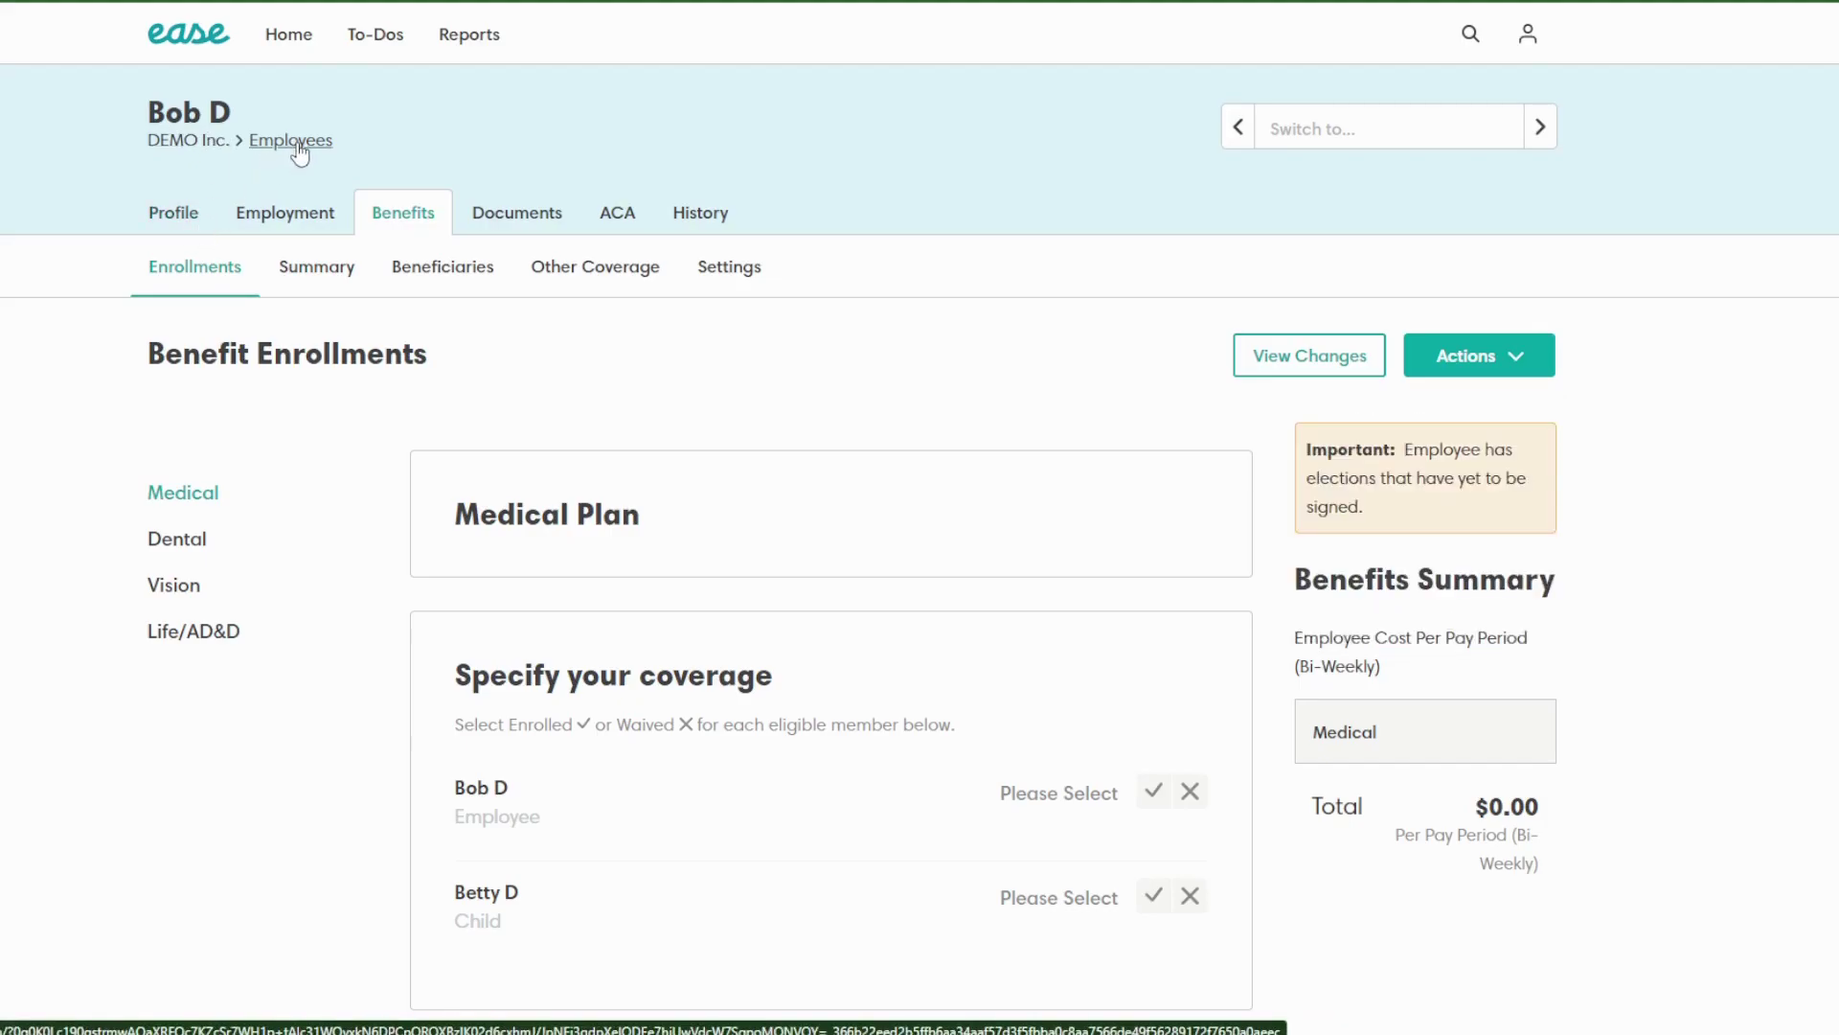
pyautogui.click(298, 144)
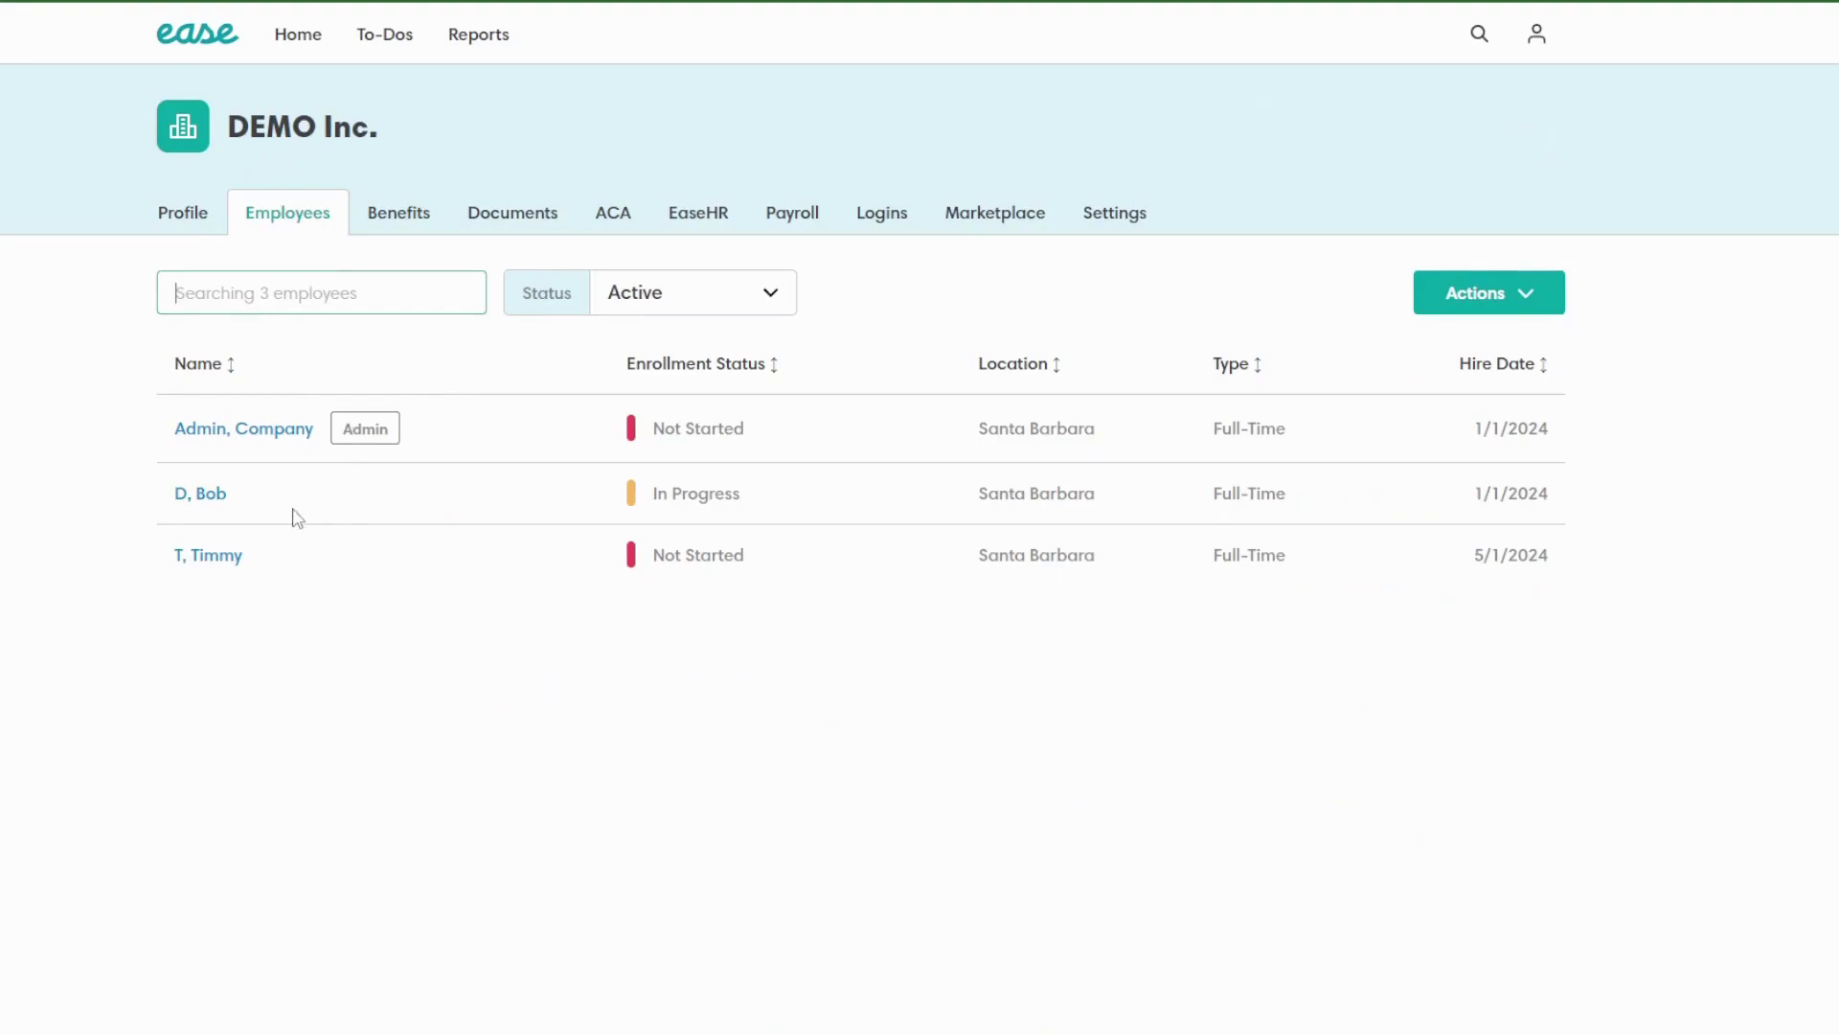
pyautogui.click(198, 496)
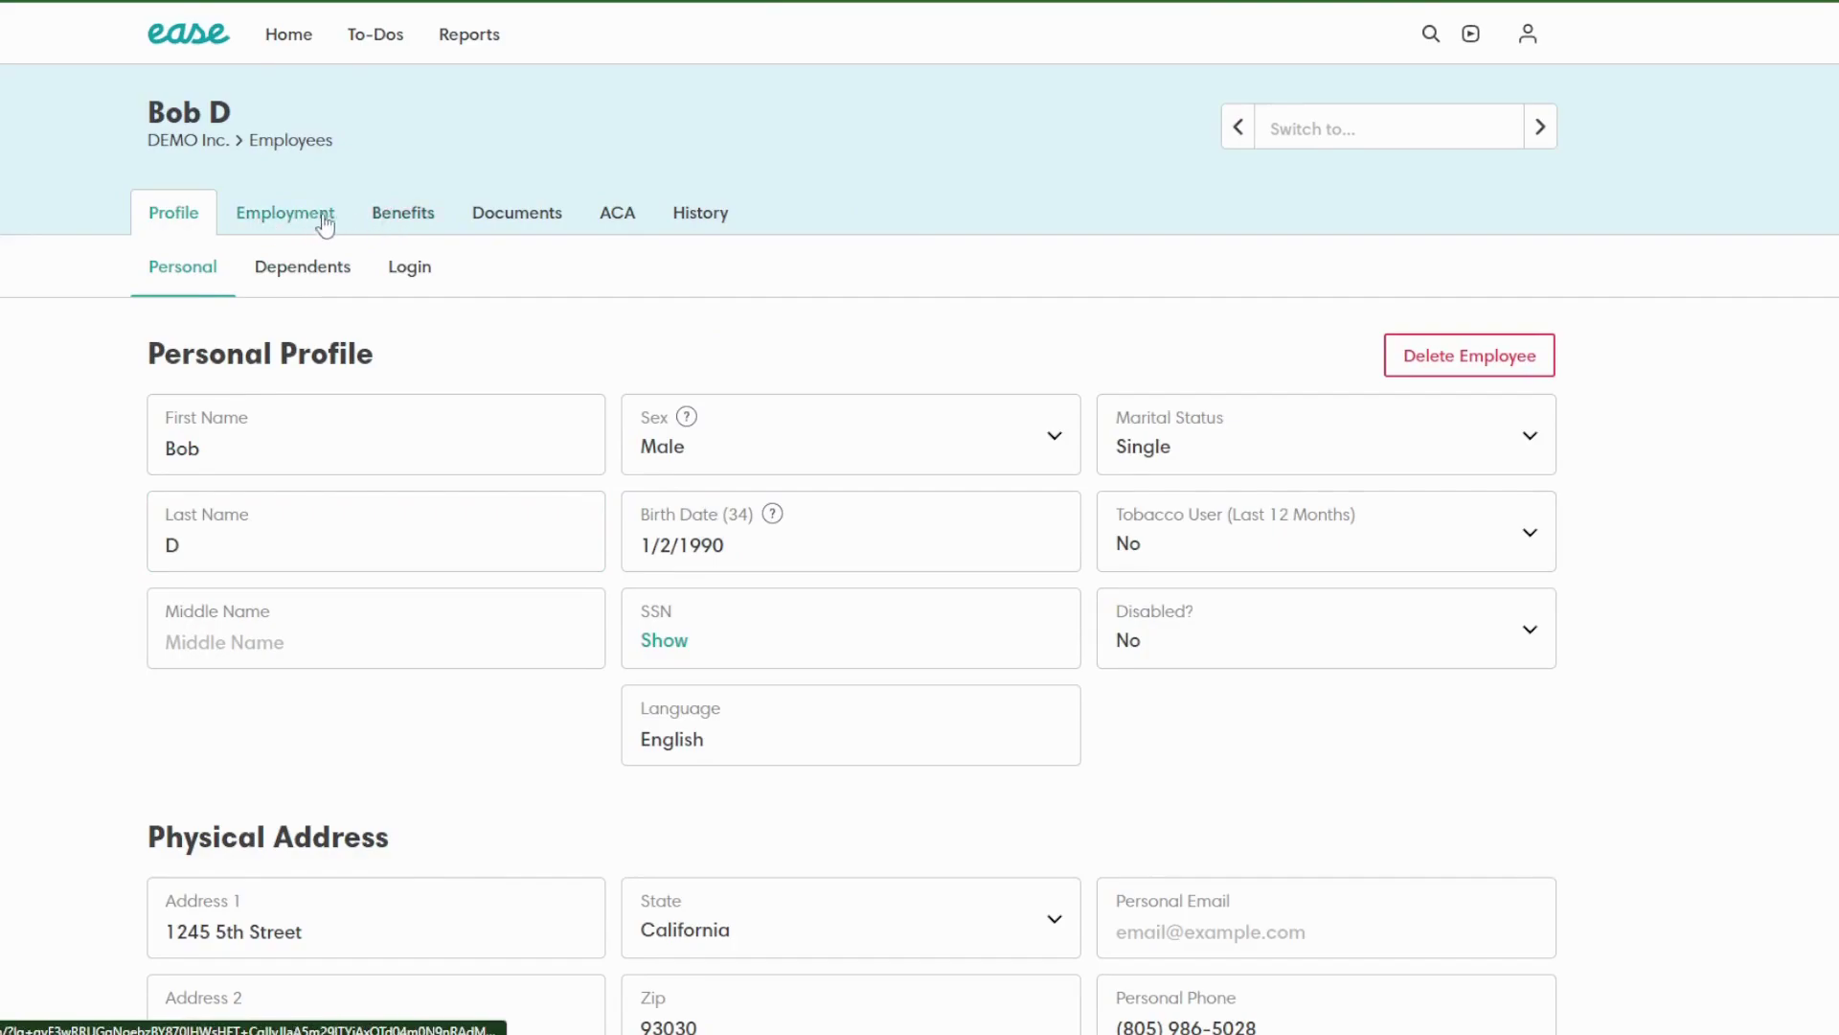
pyautogui.click(407, 227)
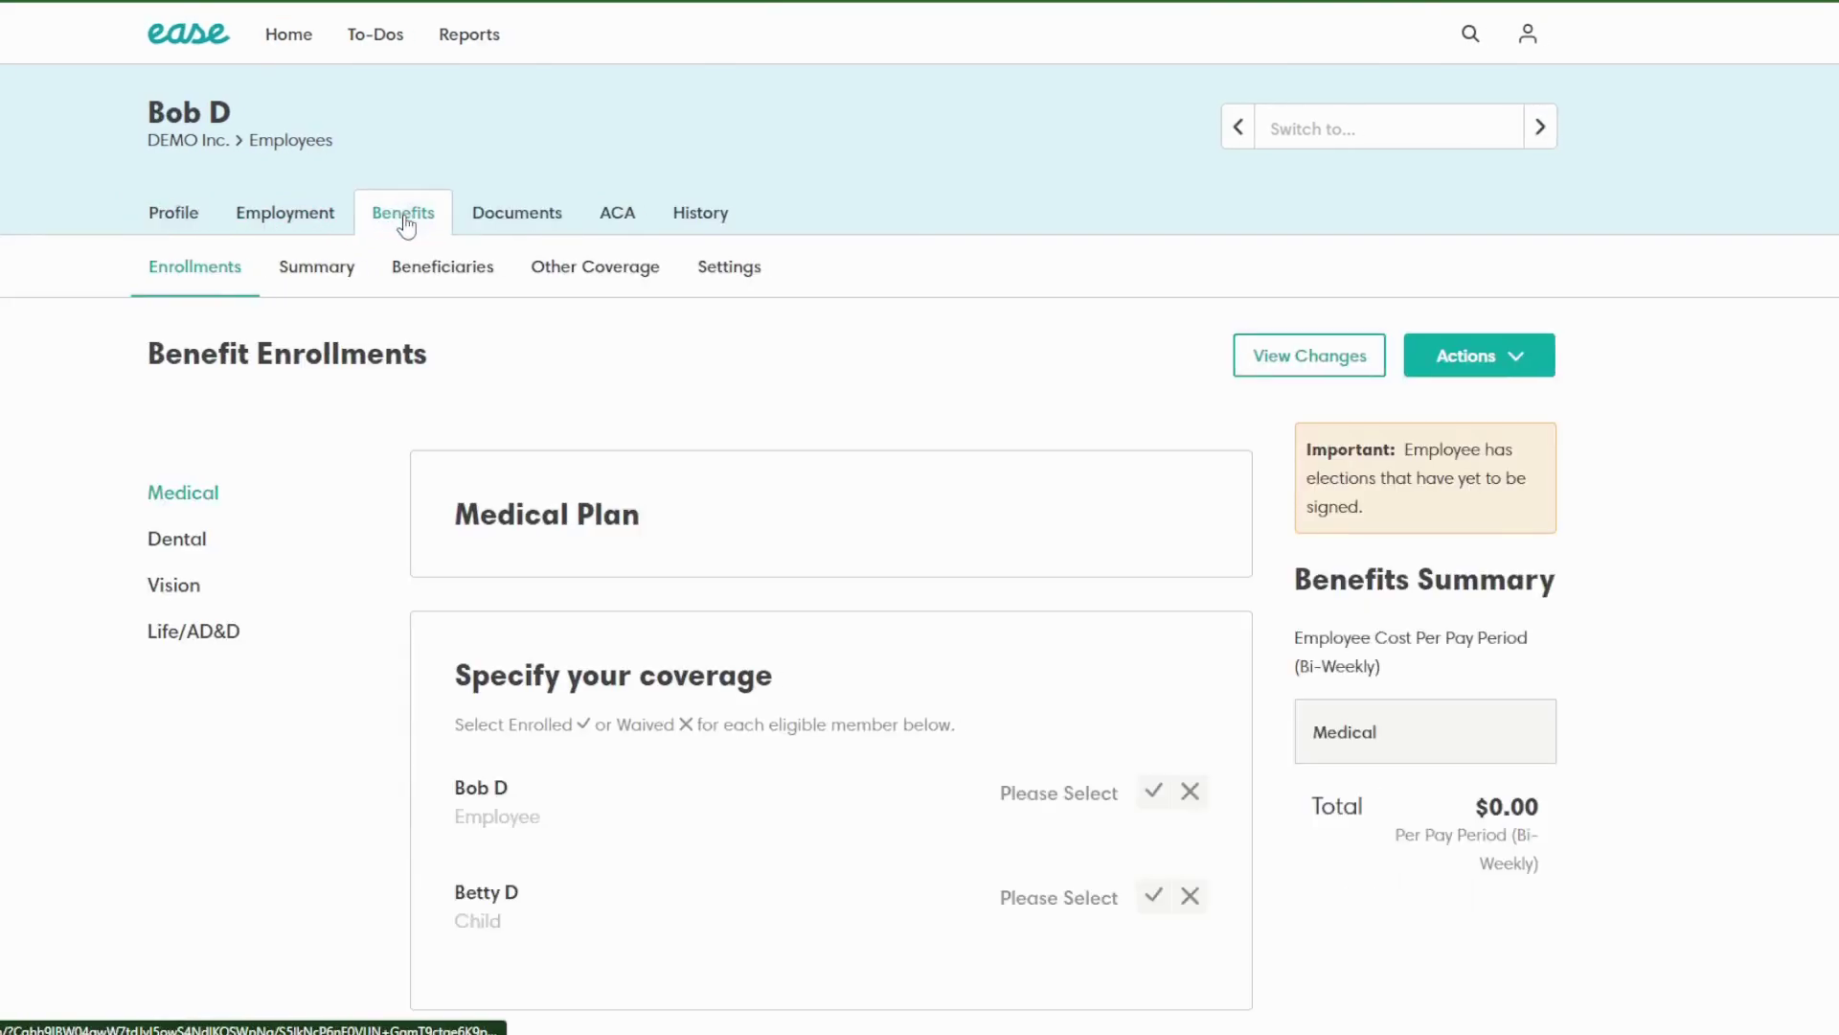
pyautogui.click(1447, 360)
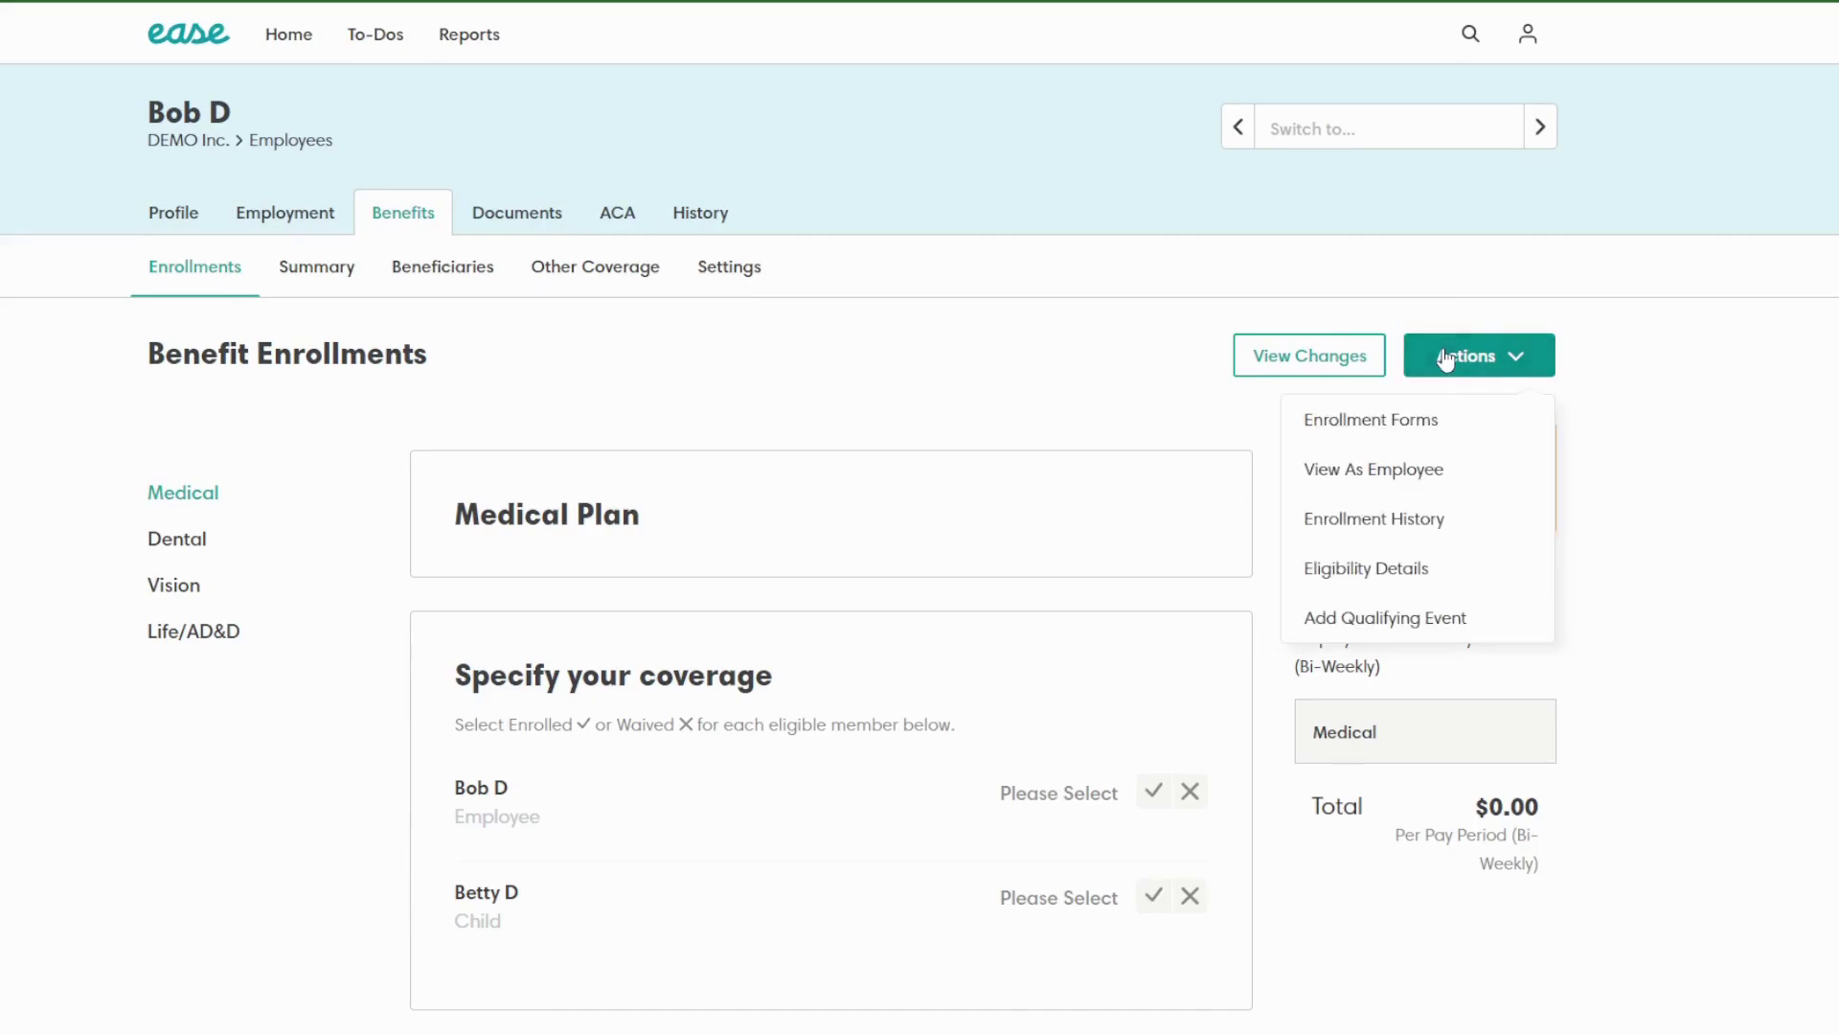
pyautogui.click(1421, 469)
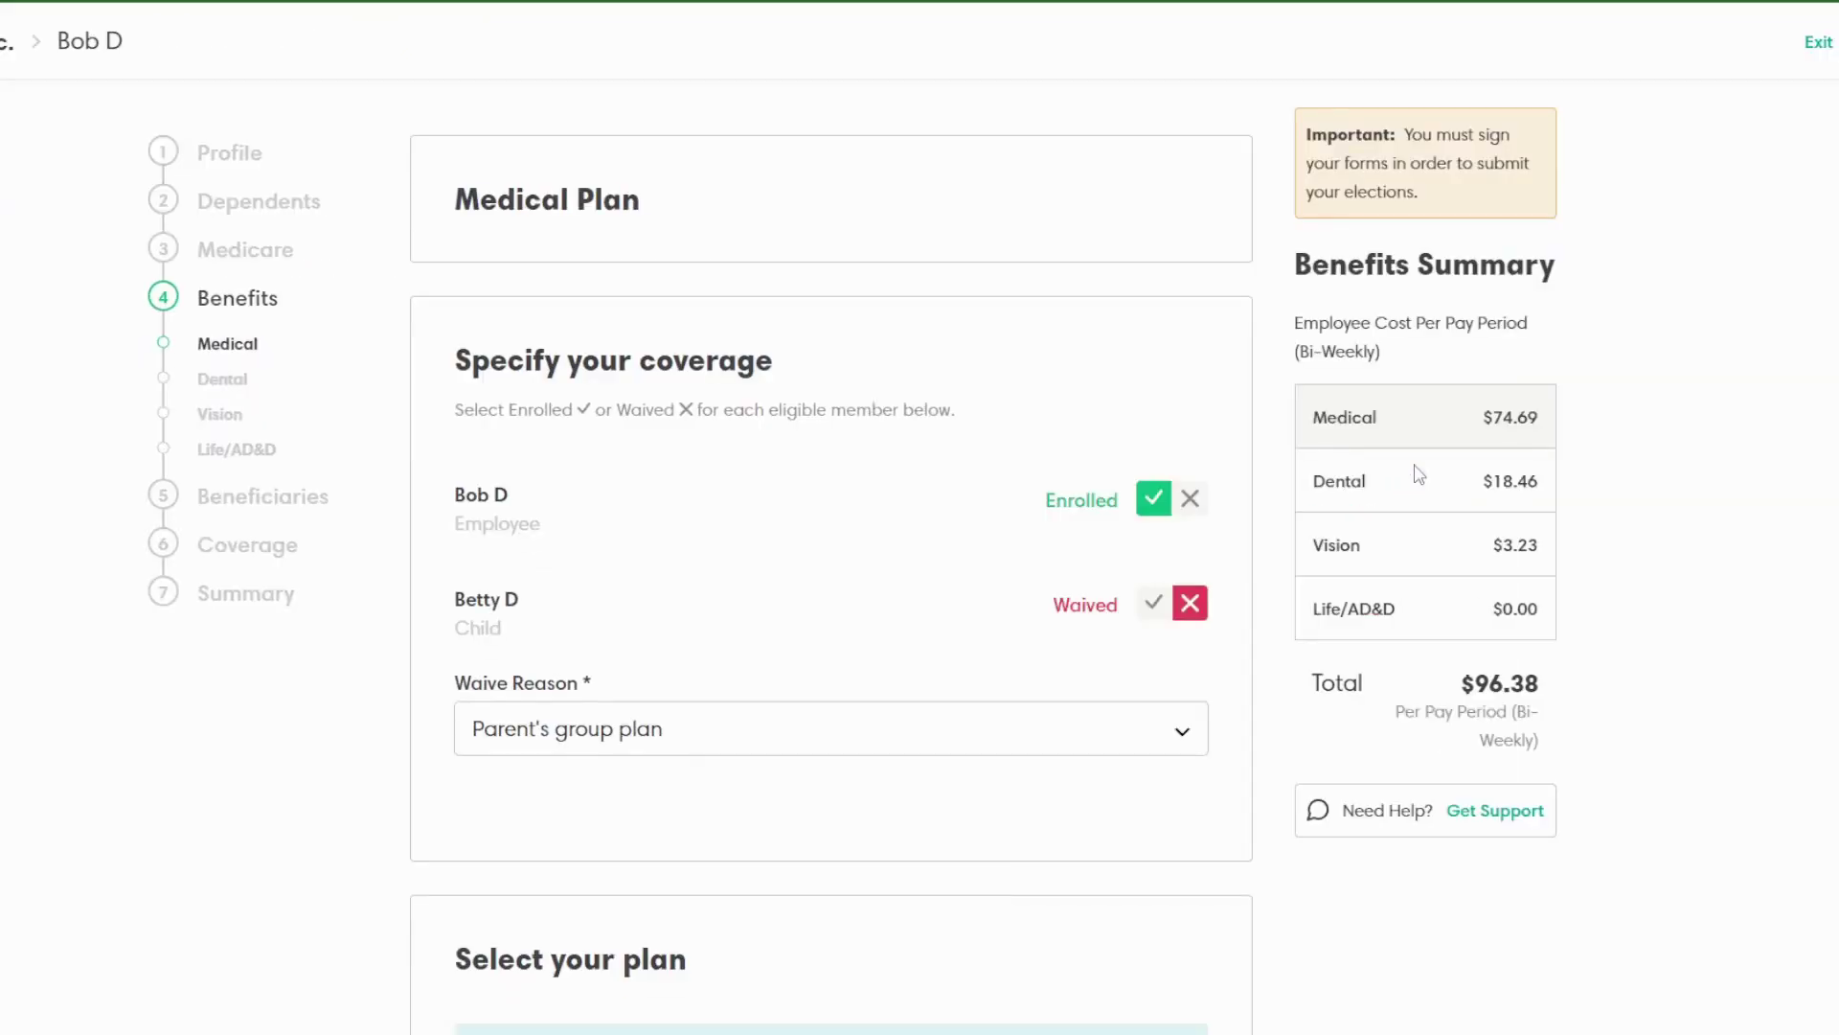
# Step: Review the Profile step keeping Job Title abc, then advance to Dependents
pyautogui.click(257, 163)
pyautogui.rightClick(479, 247)
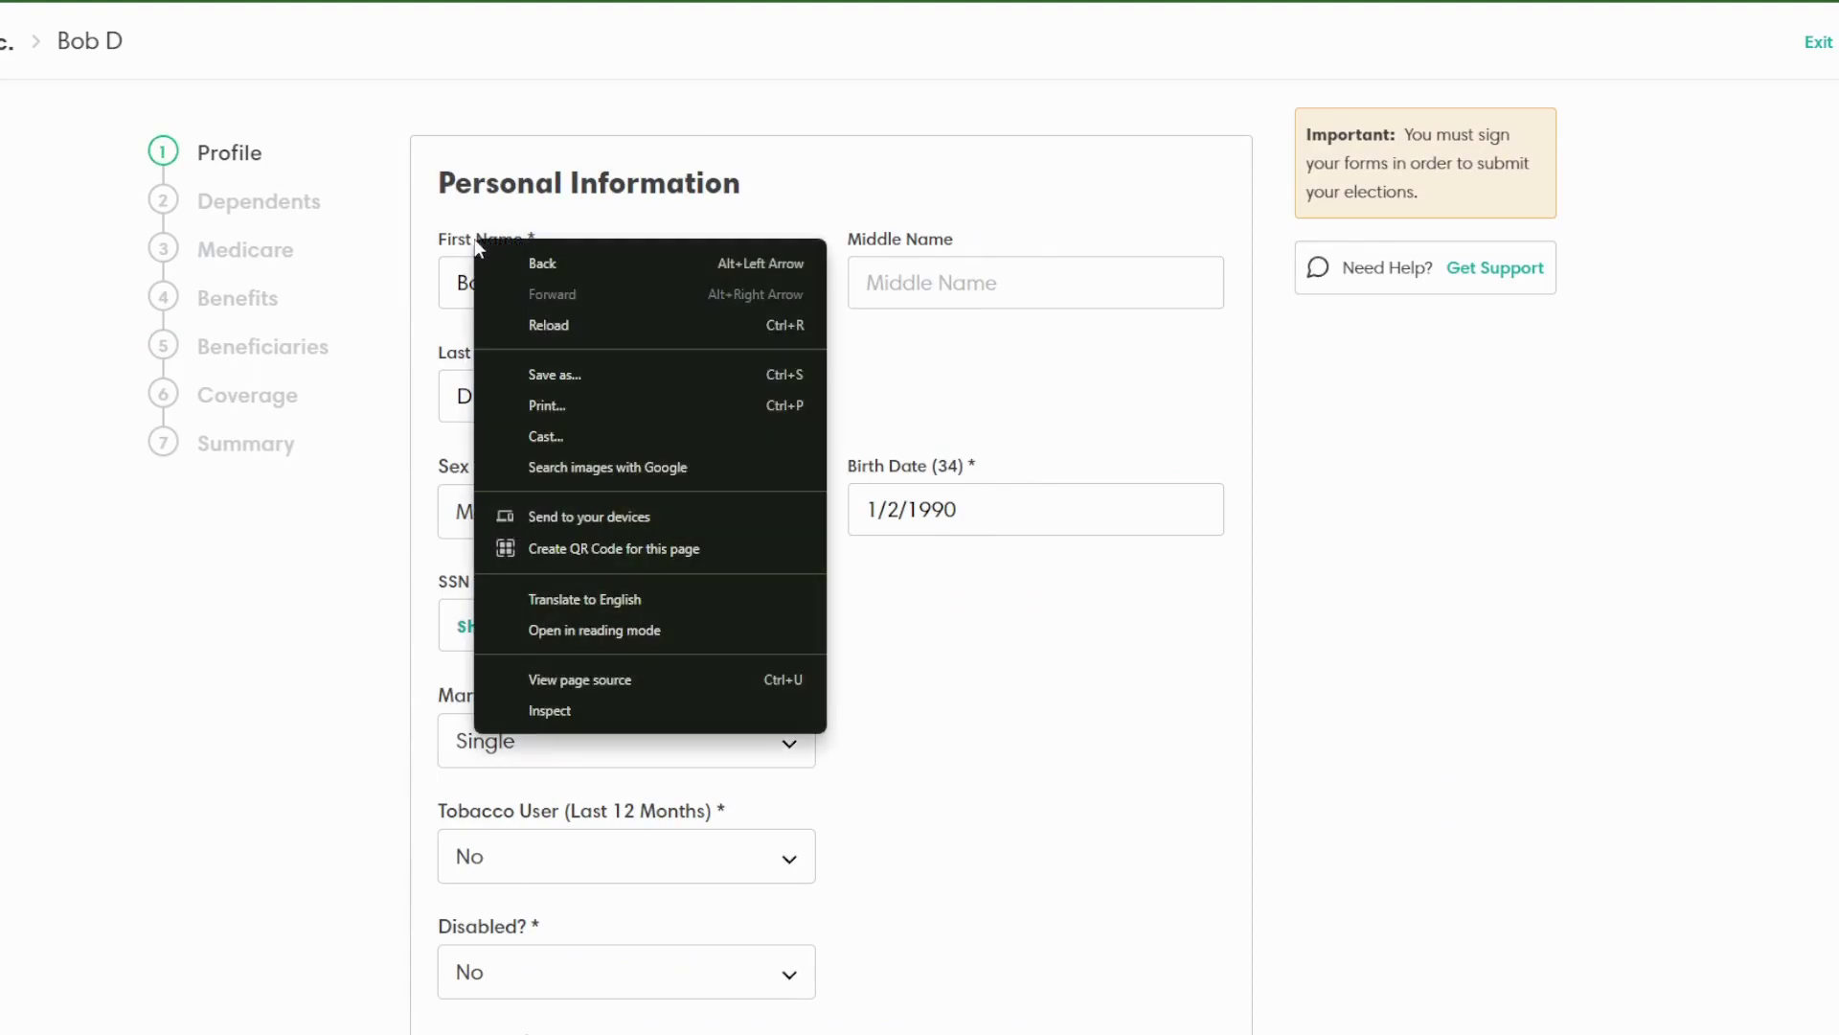
pyautogui.click(853, 194)
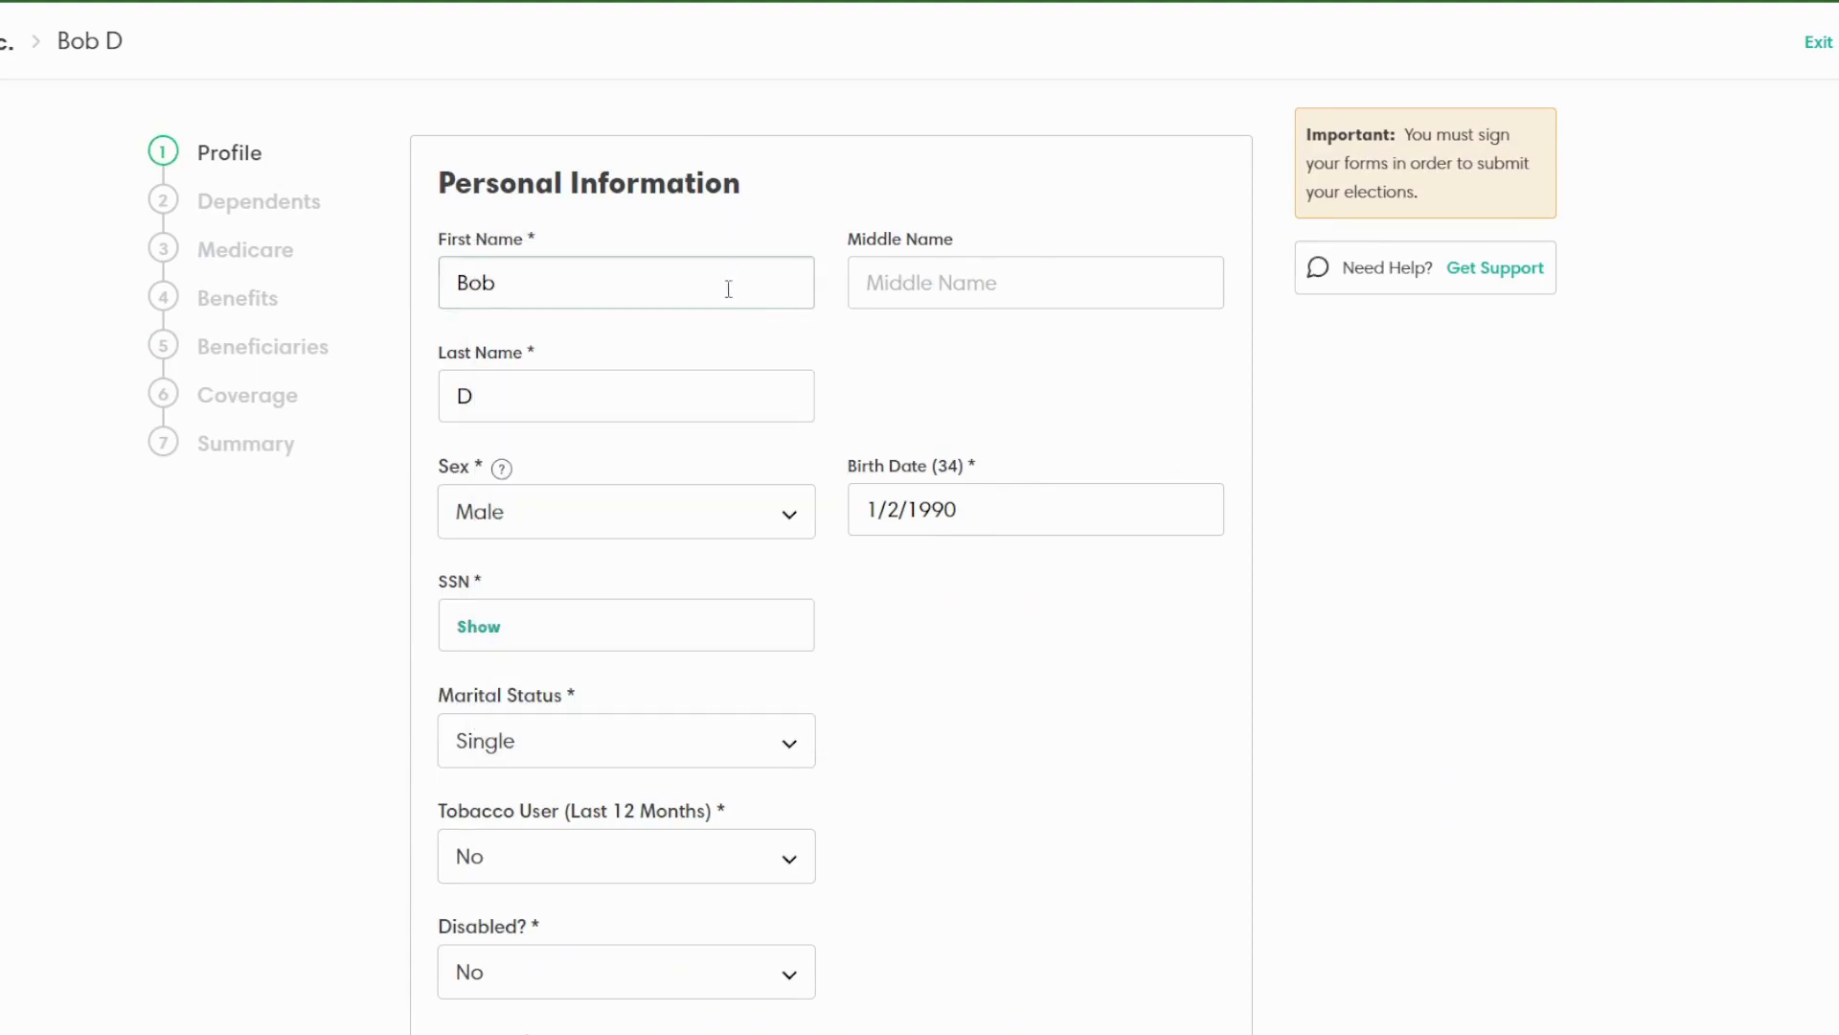
pyautogui.scroll(-3, 727, 287)
pyautogui.scroll(-8, 727, 277)
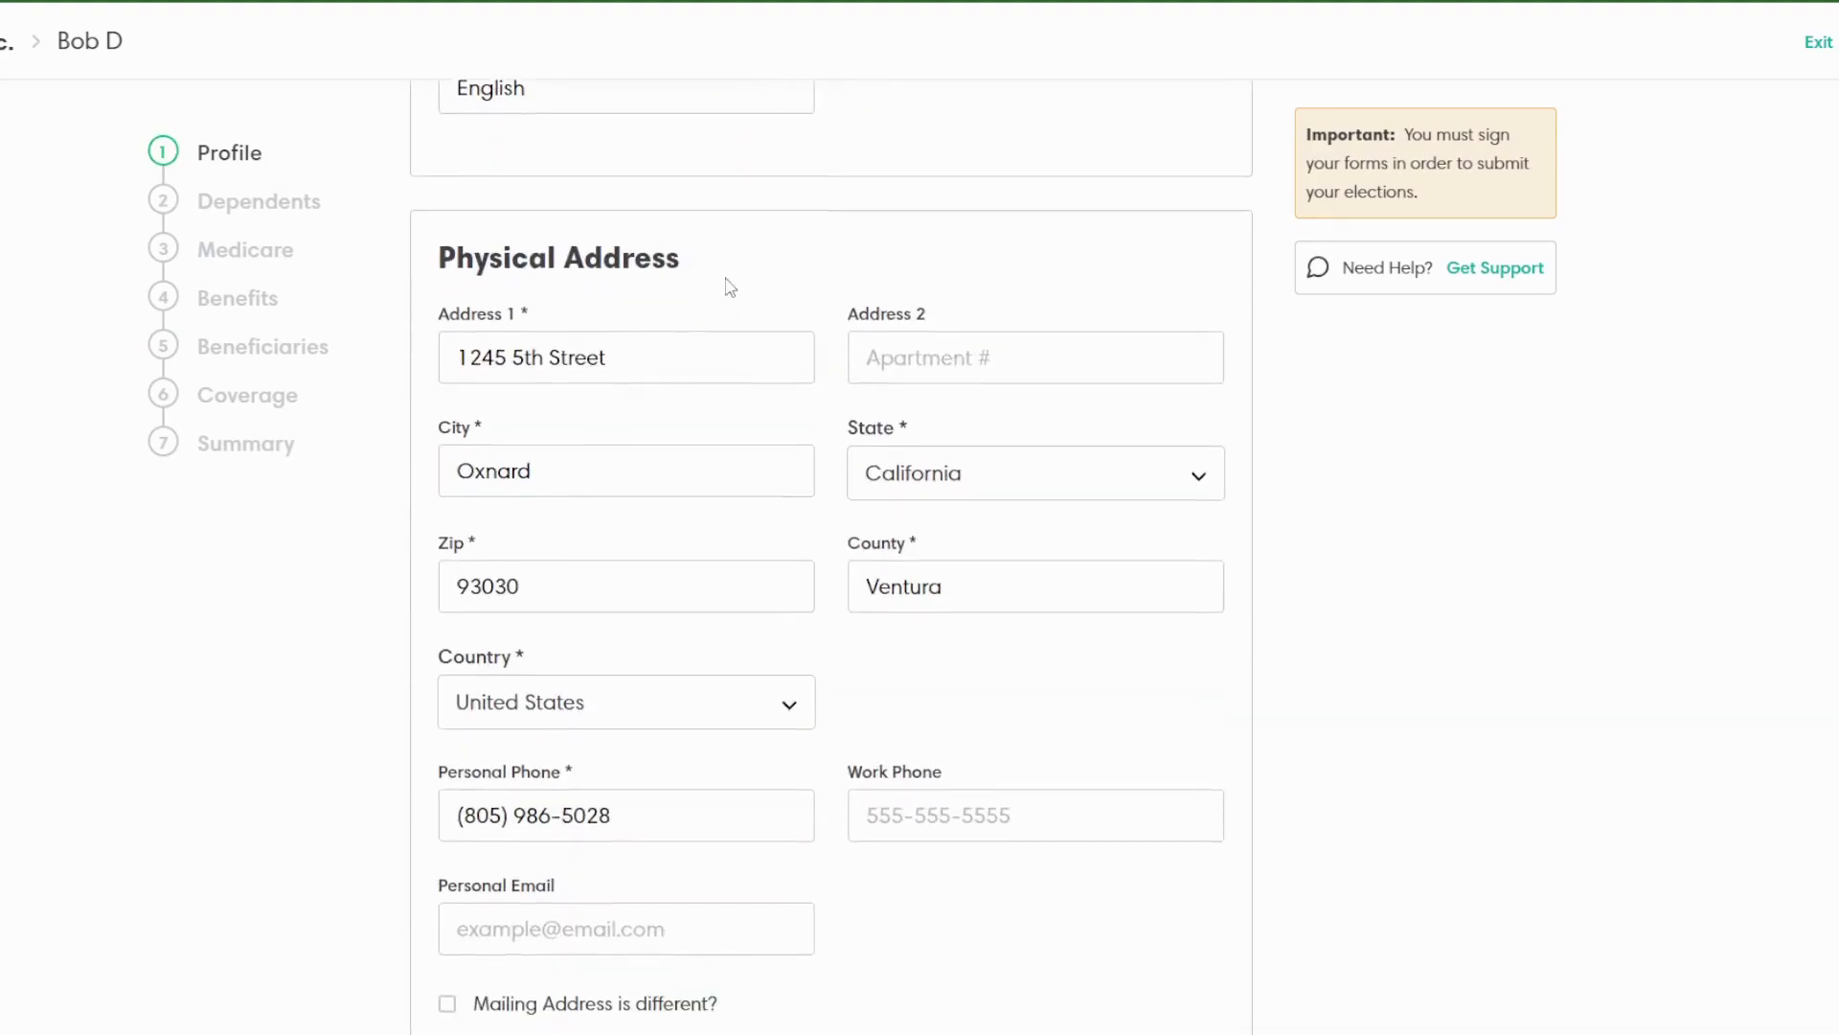
pyautogui.scroll(-3, 728, 285)
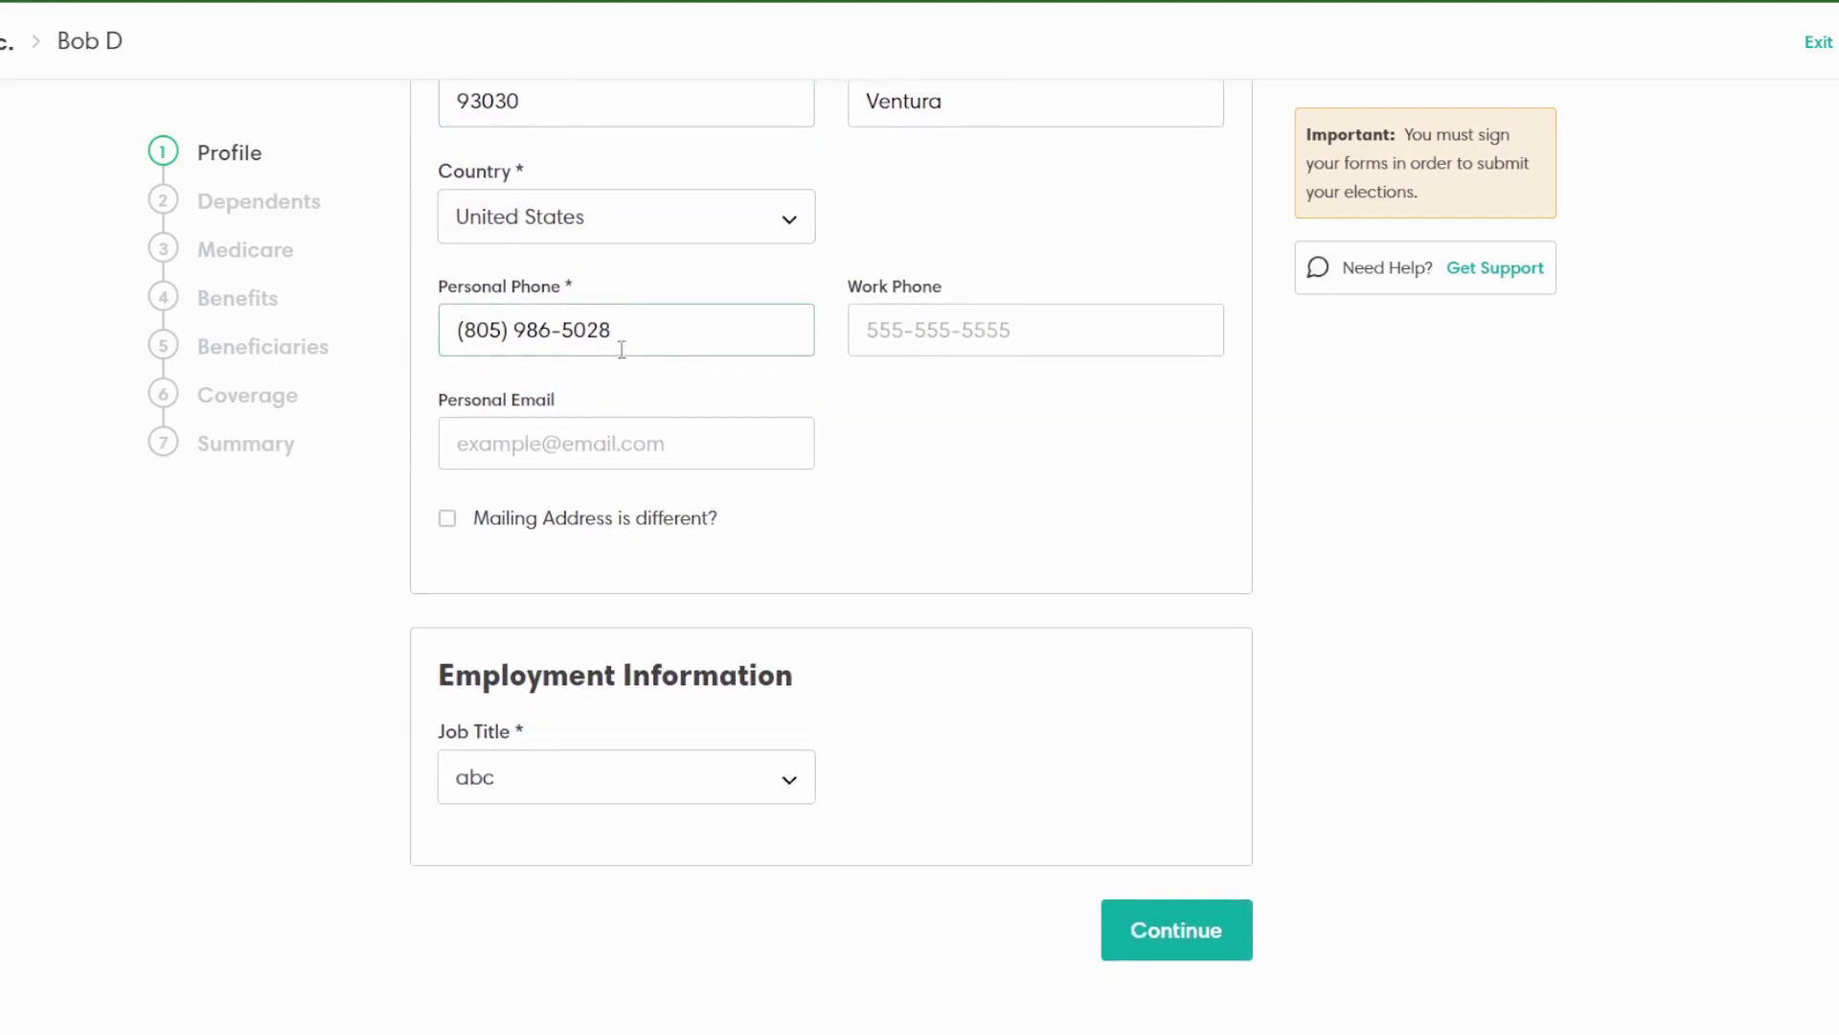
pyautogui.click(546, 784)
pyautogui.click(546, 784)
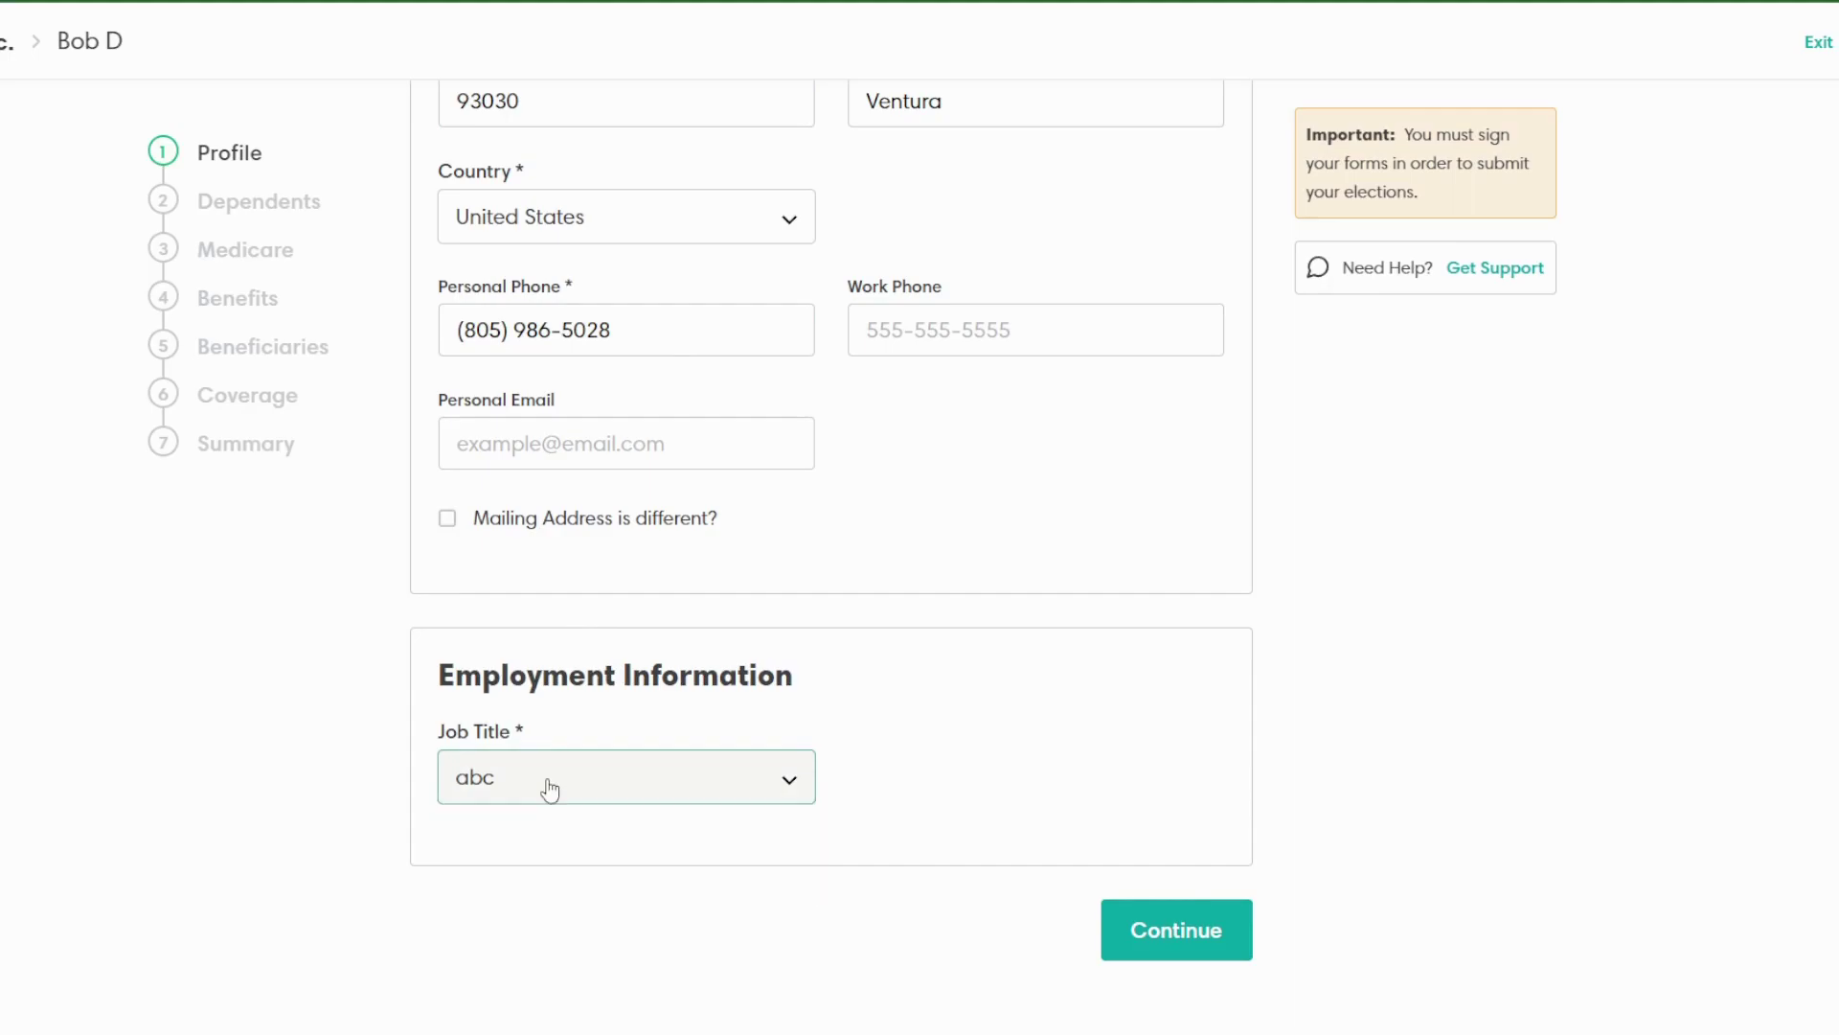
pyautogui.click(297, 205)
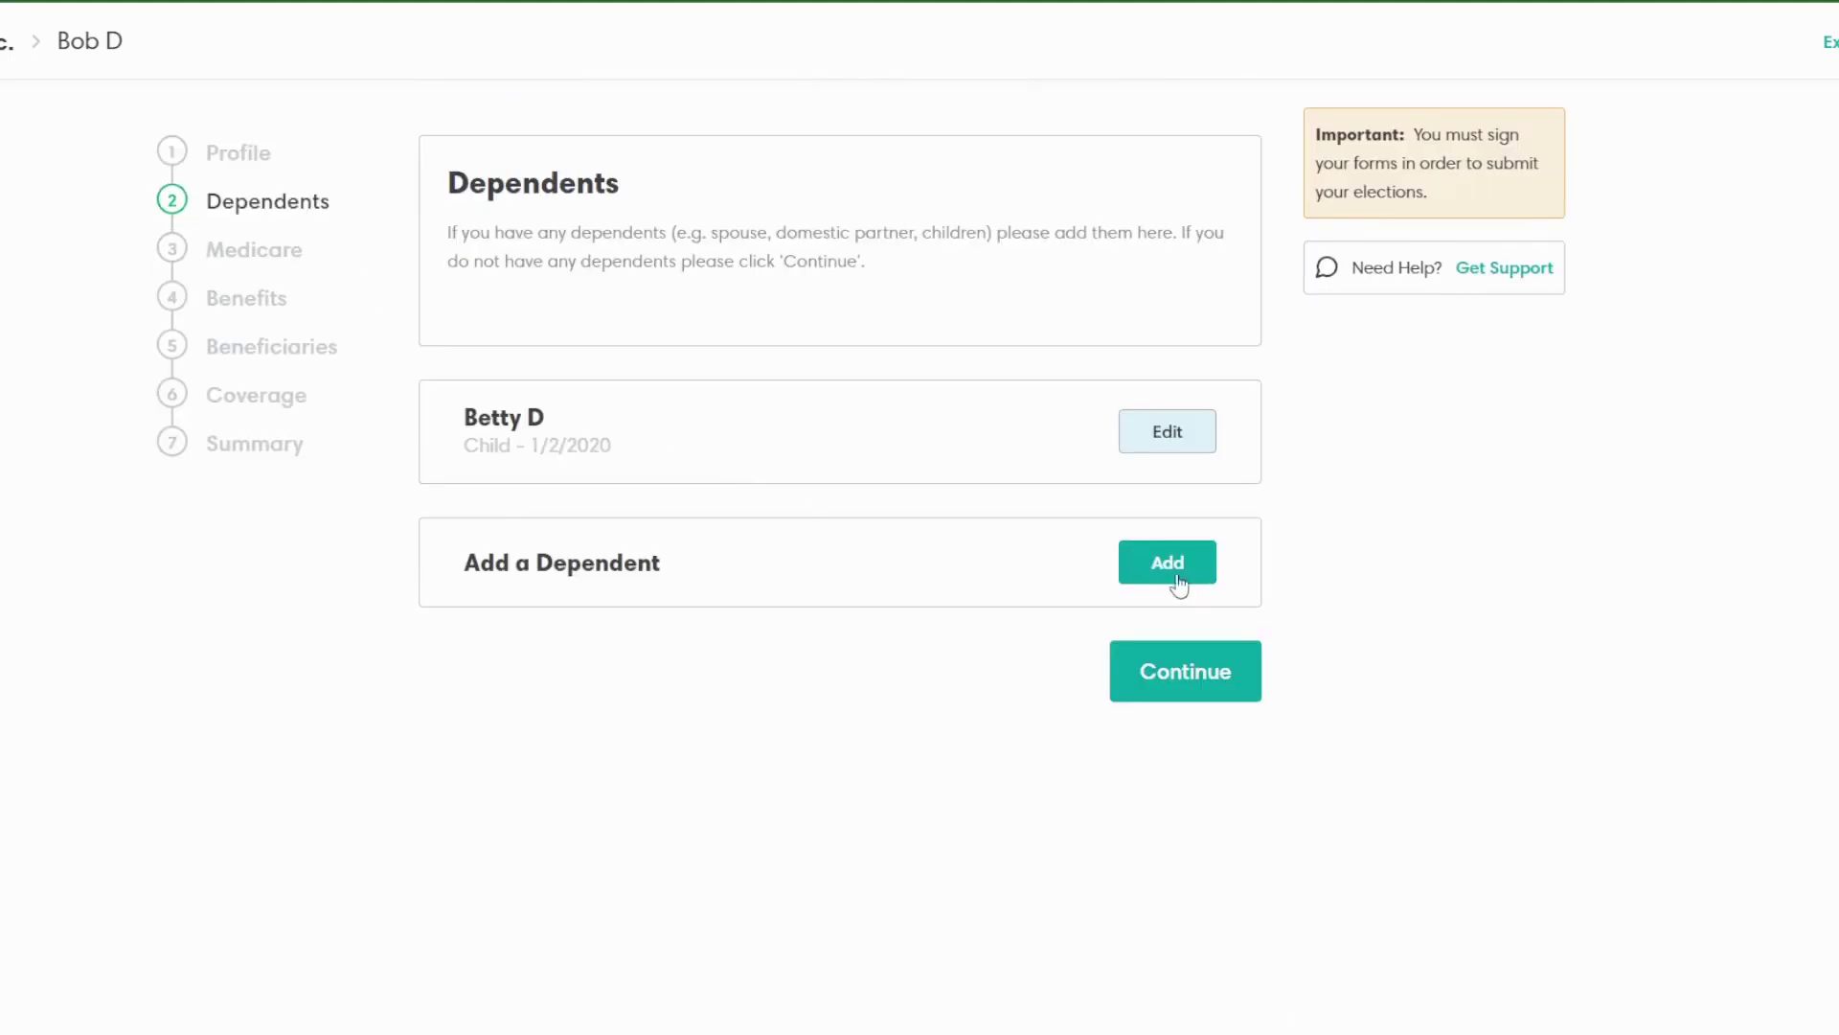
# Step: Start a new dependent with the placeholder name 'aksdjk', then discard the form unsaved
pyautogui.click(1164, 566)
pyautogui.click(865, 283)
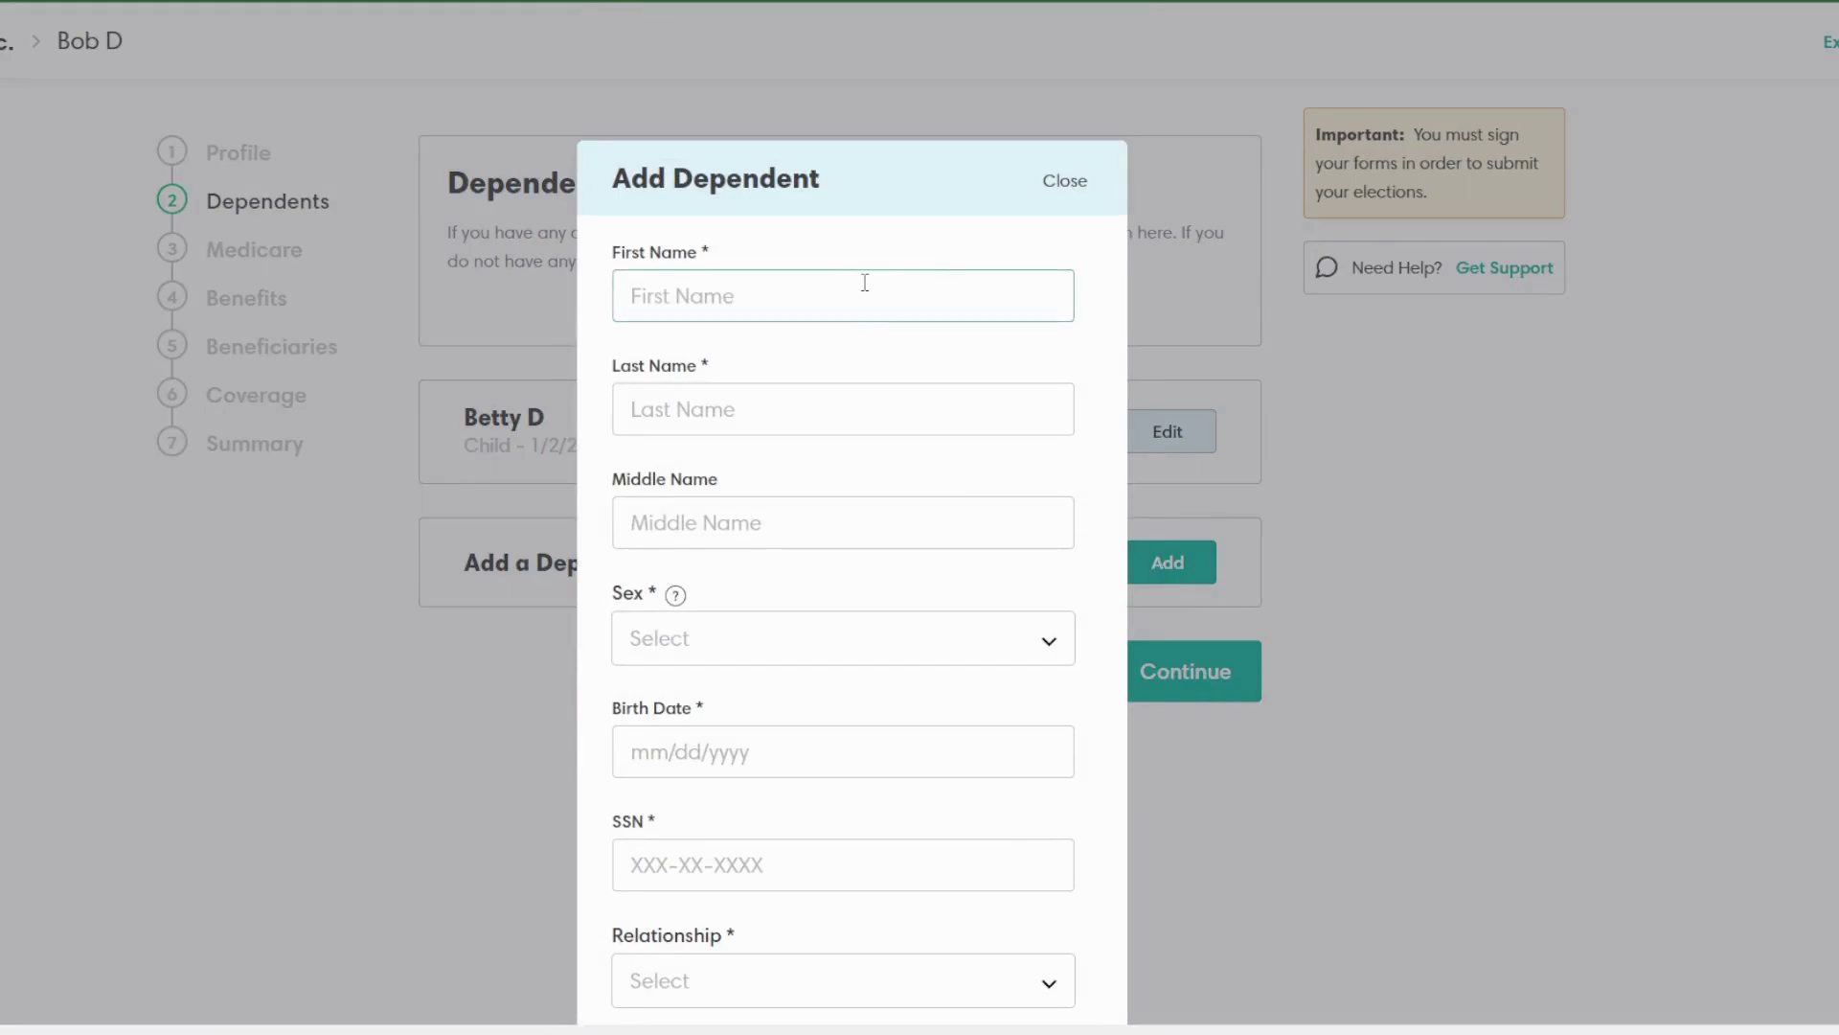
pyautogui.write('aksdjk')
pyautogui.click(1064, 180)
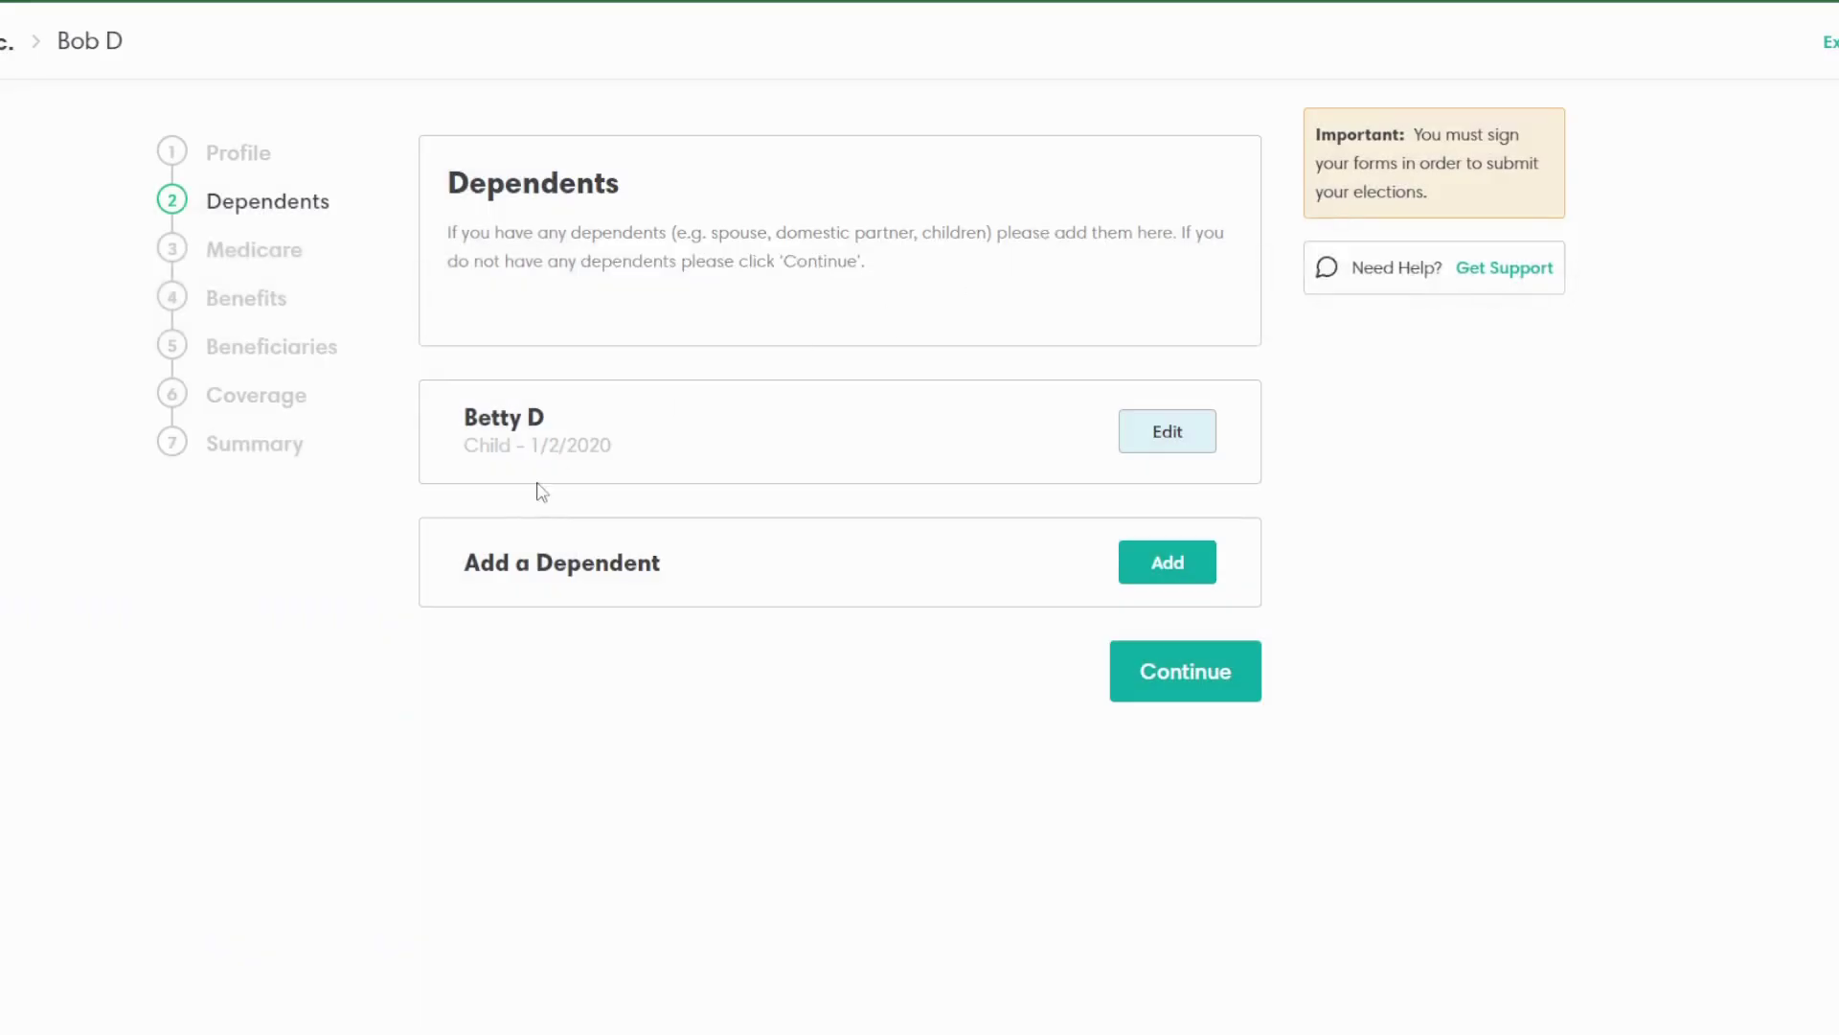
# Step: Move back and forth through Medicare and Dependents, then on to the Benefits Medical Plan
pyautogui.click(275, 259)
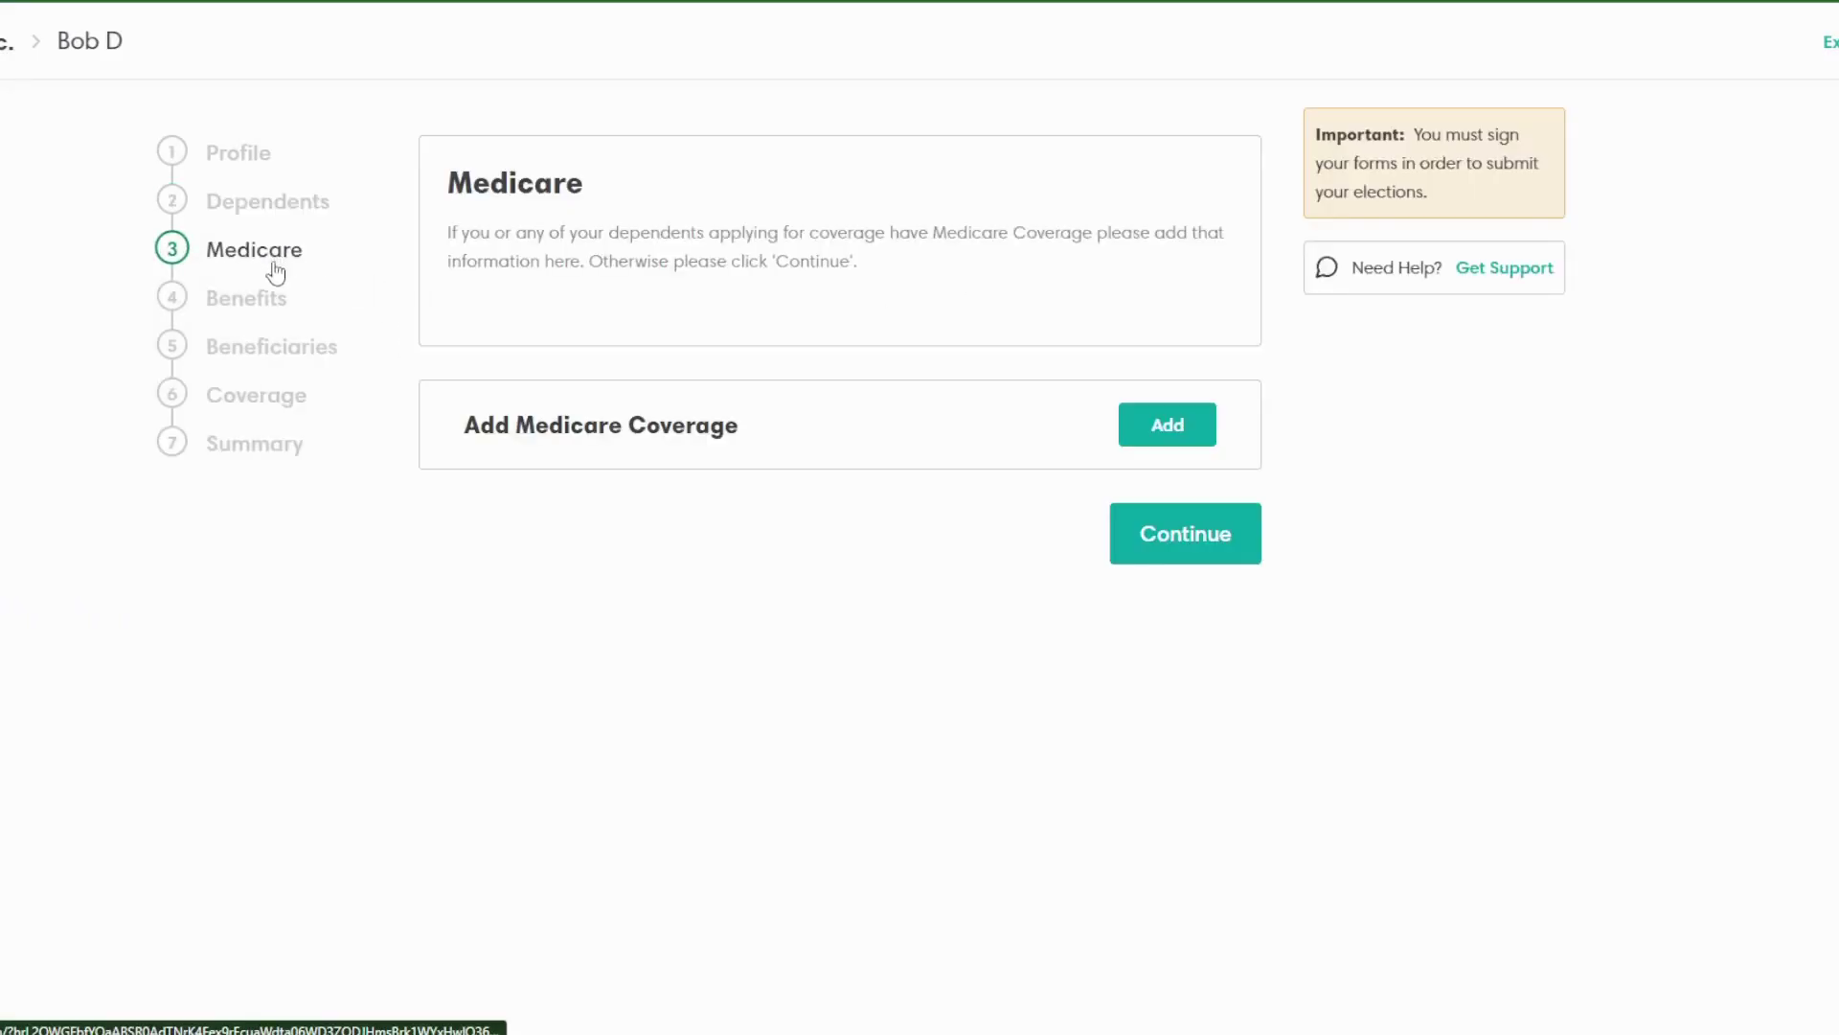
pyautogui.click(313, 204)
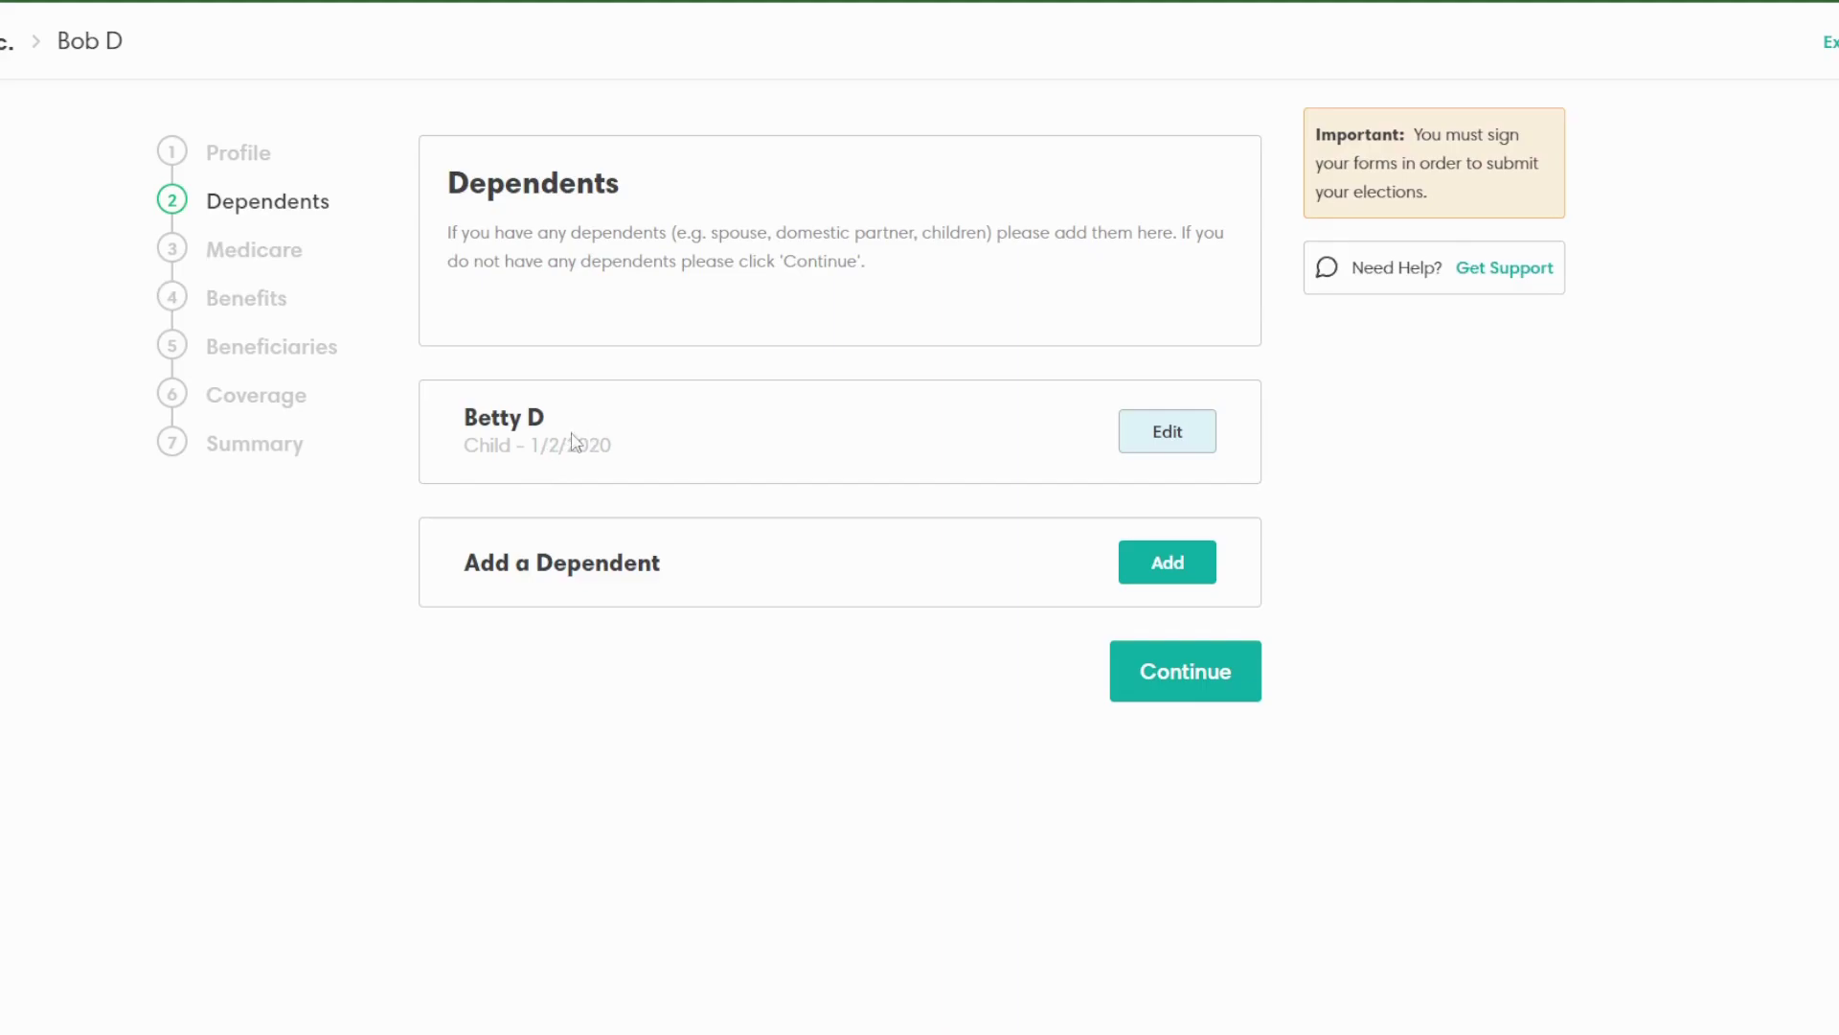
pyautogui.click(253, 257)
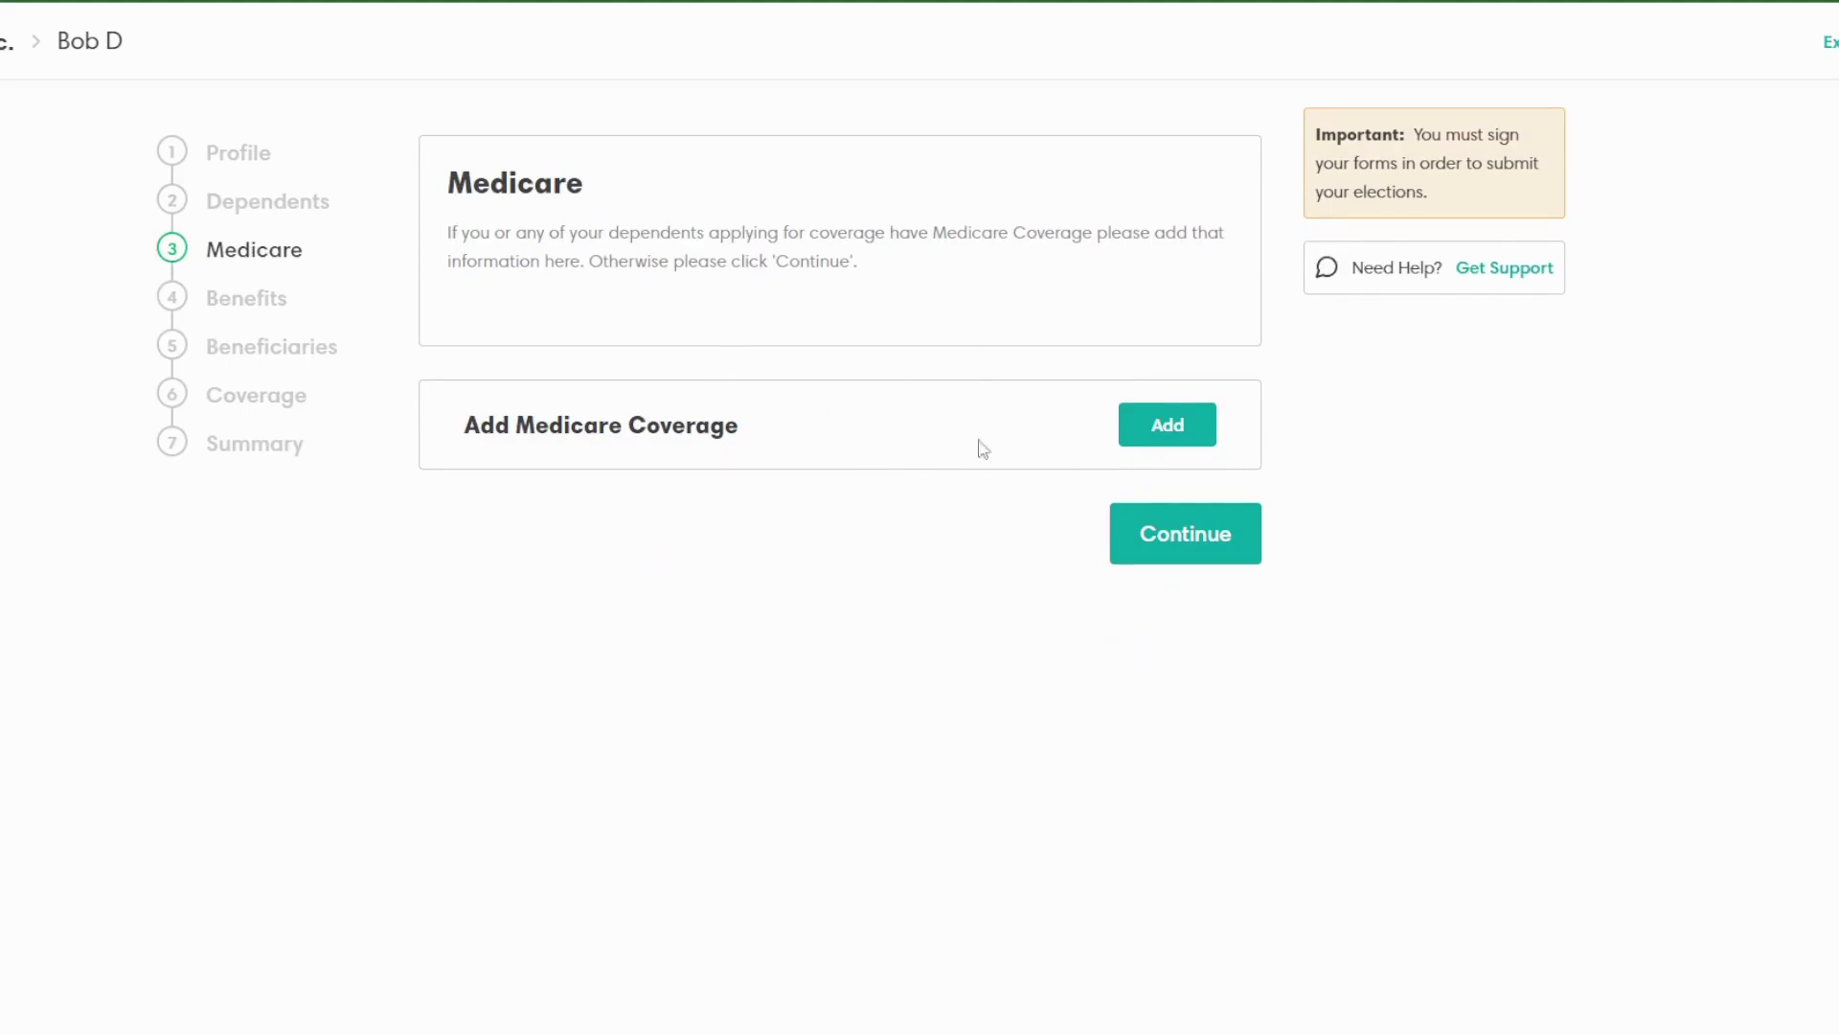
pyautogui.click(265, 311)
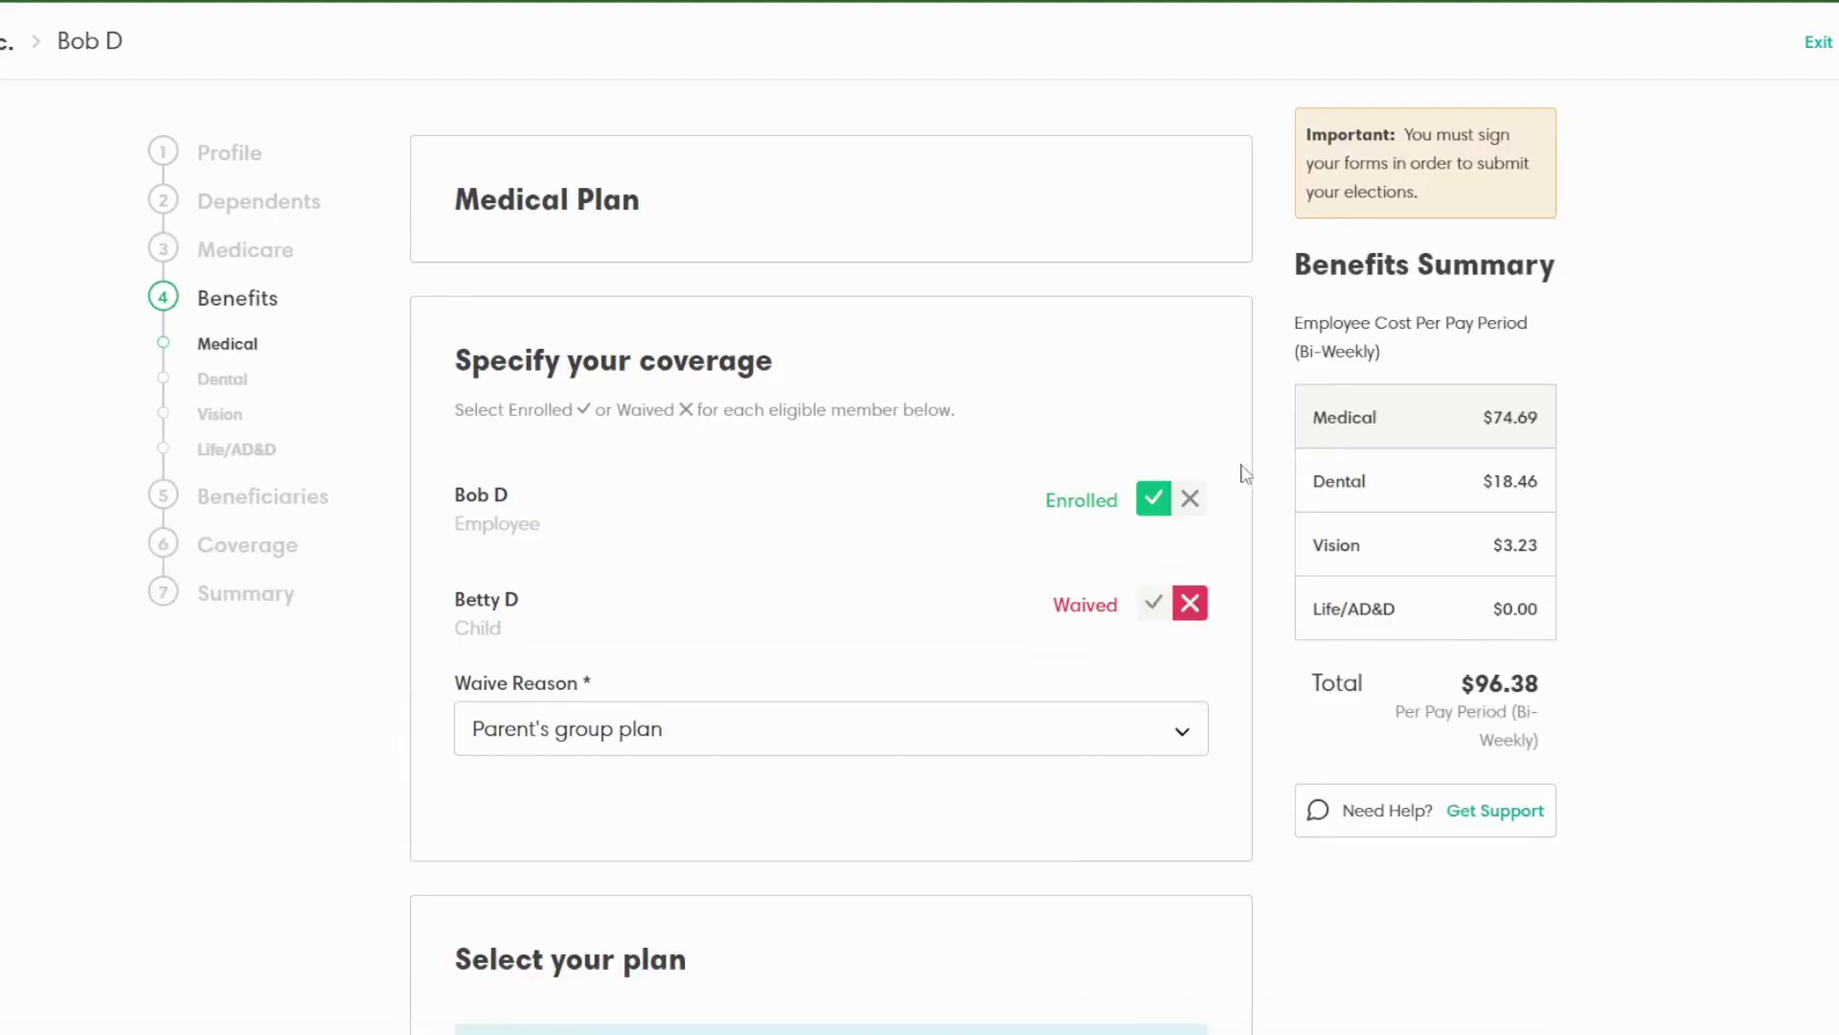
# Step: Keep the employee enrolled in medical after toggling waive, and enroll the child
pyautogui.click(1188, 499)
pyautogui.click(1150, 499)
pyautogui.scroll(-1, 1131, 556)
pyautogui.click(1153, 494)
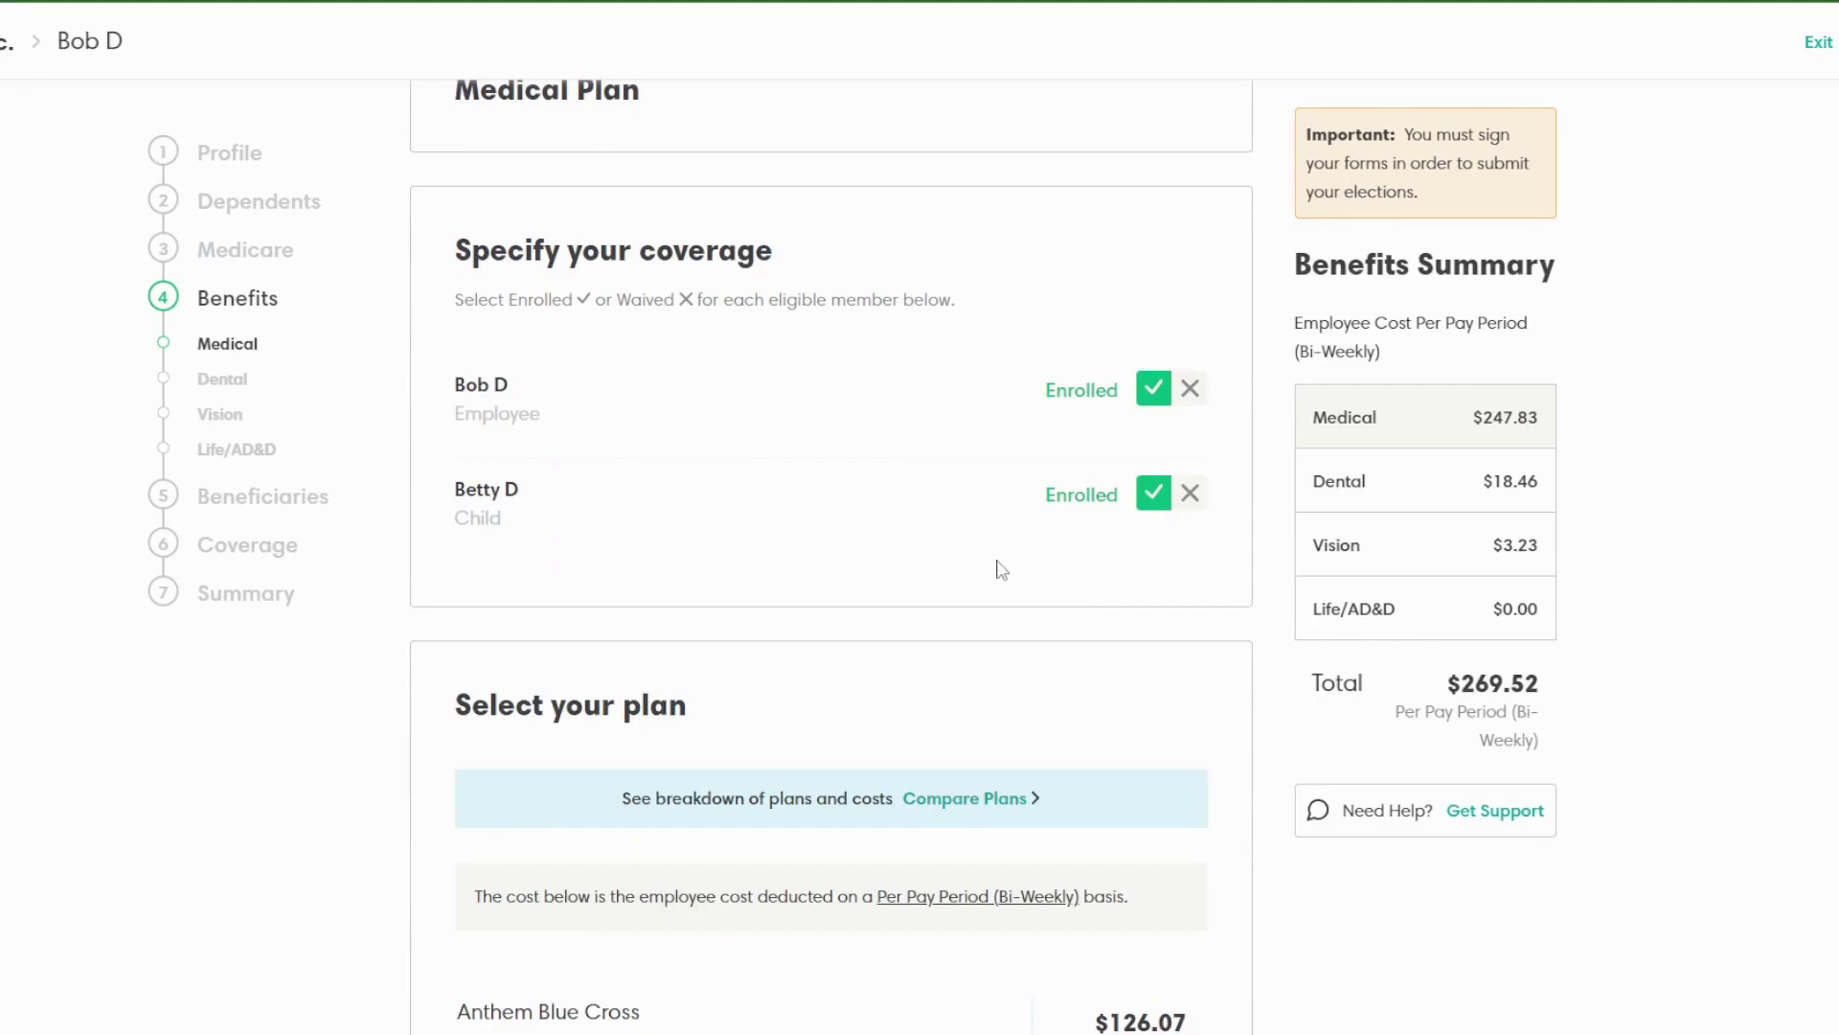
pyautogui.scroll(-5, 974, 636)
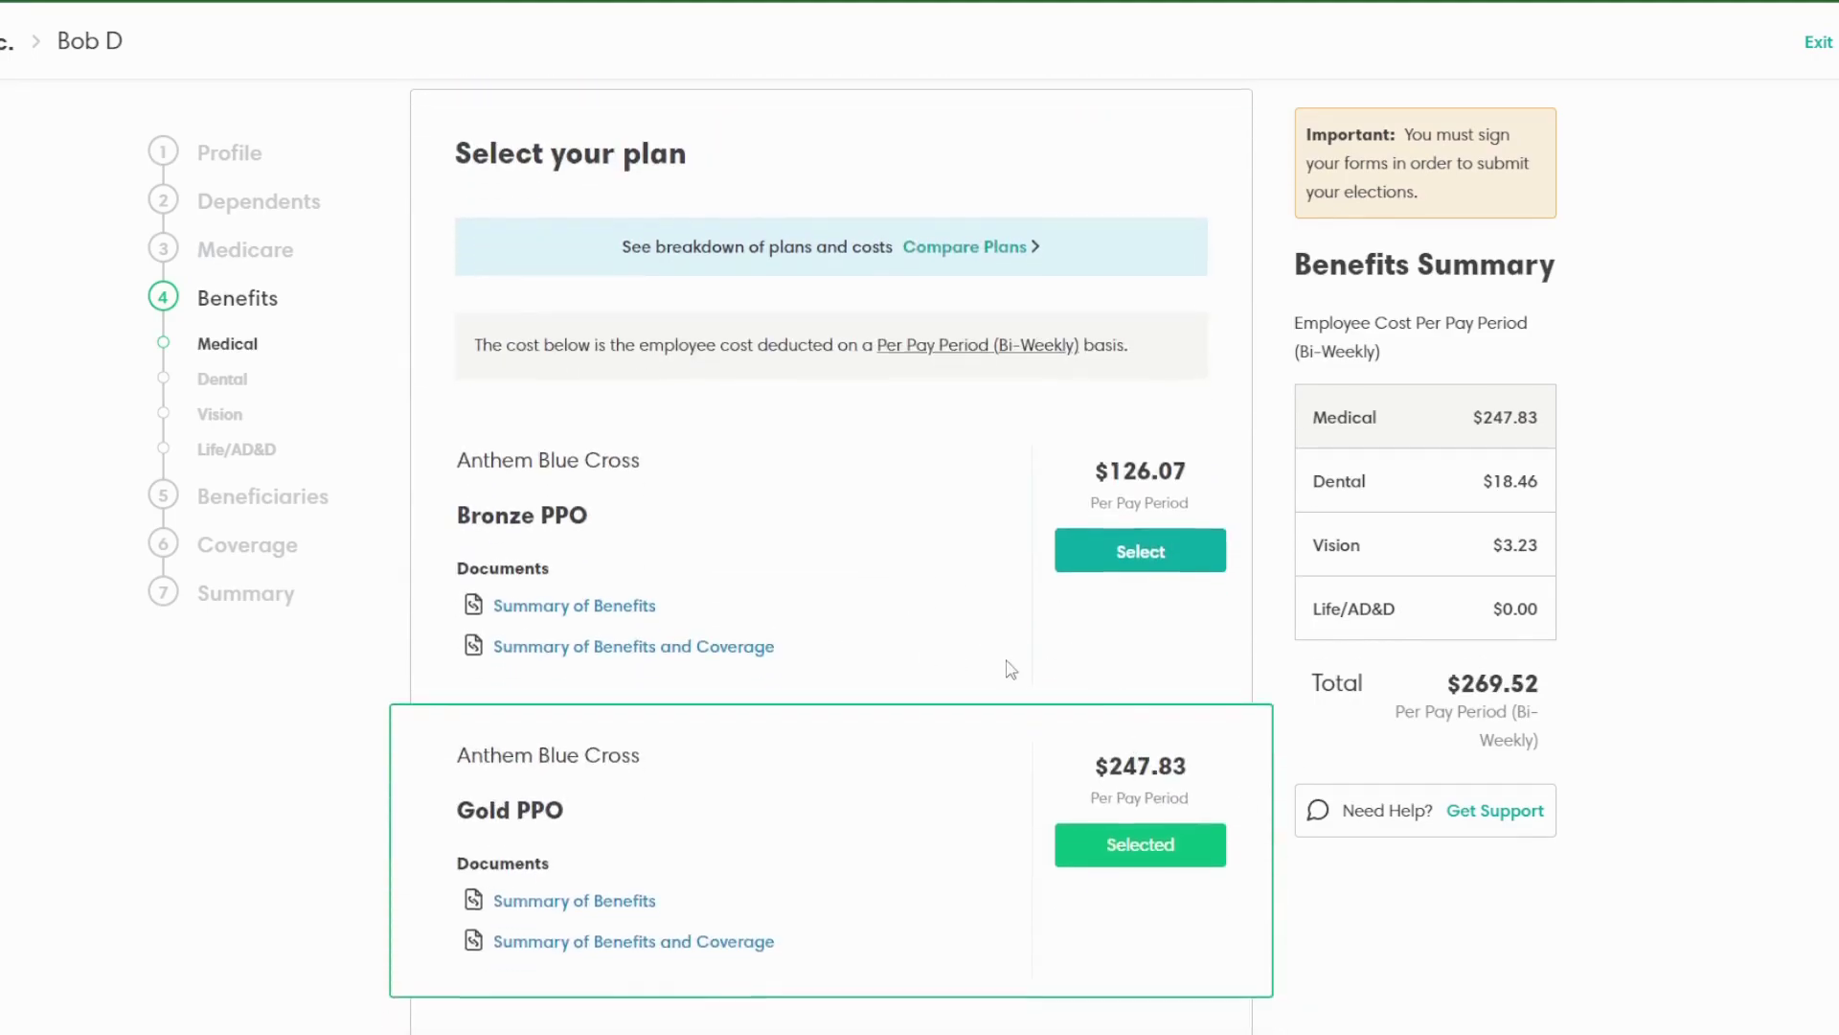
pyautogui.scroll(-5, 1011, 670)
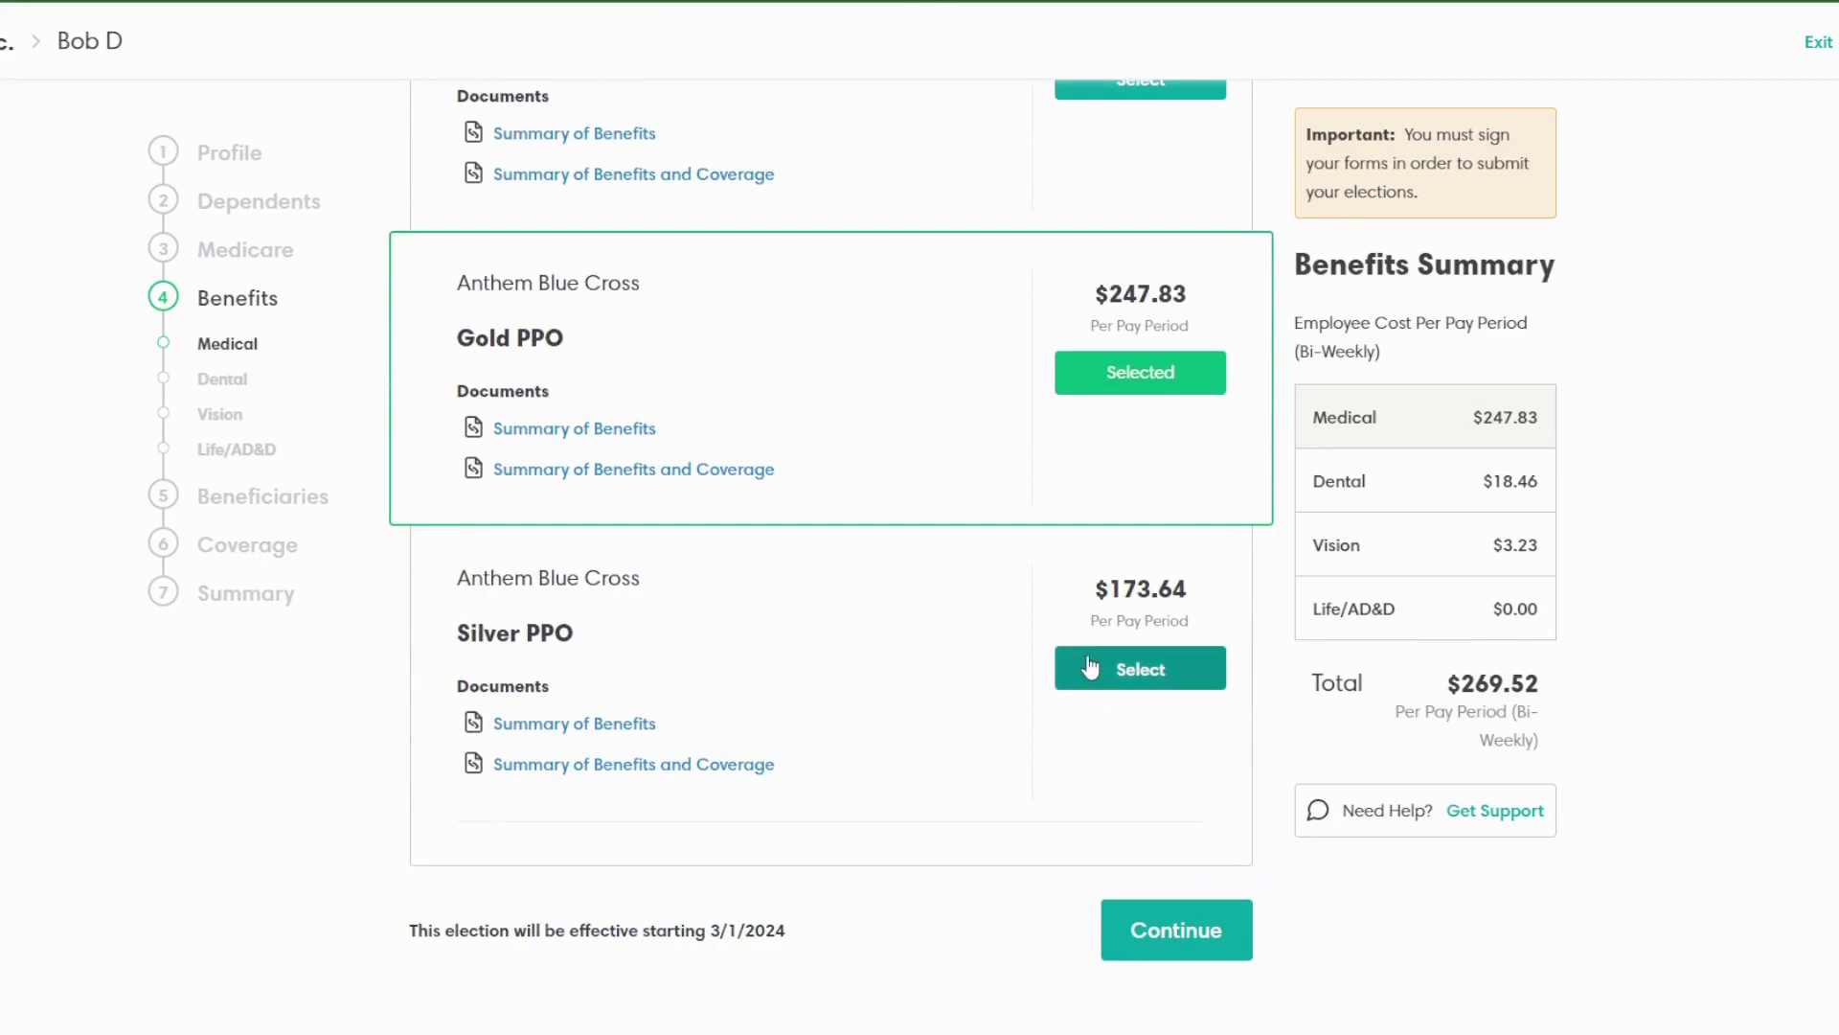
pyautogui.scroll(3, 1054, 671)
pyautogui.scroll(6, 1150, 377)
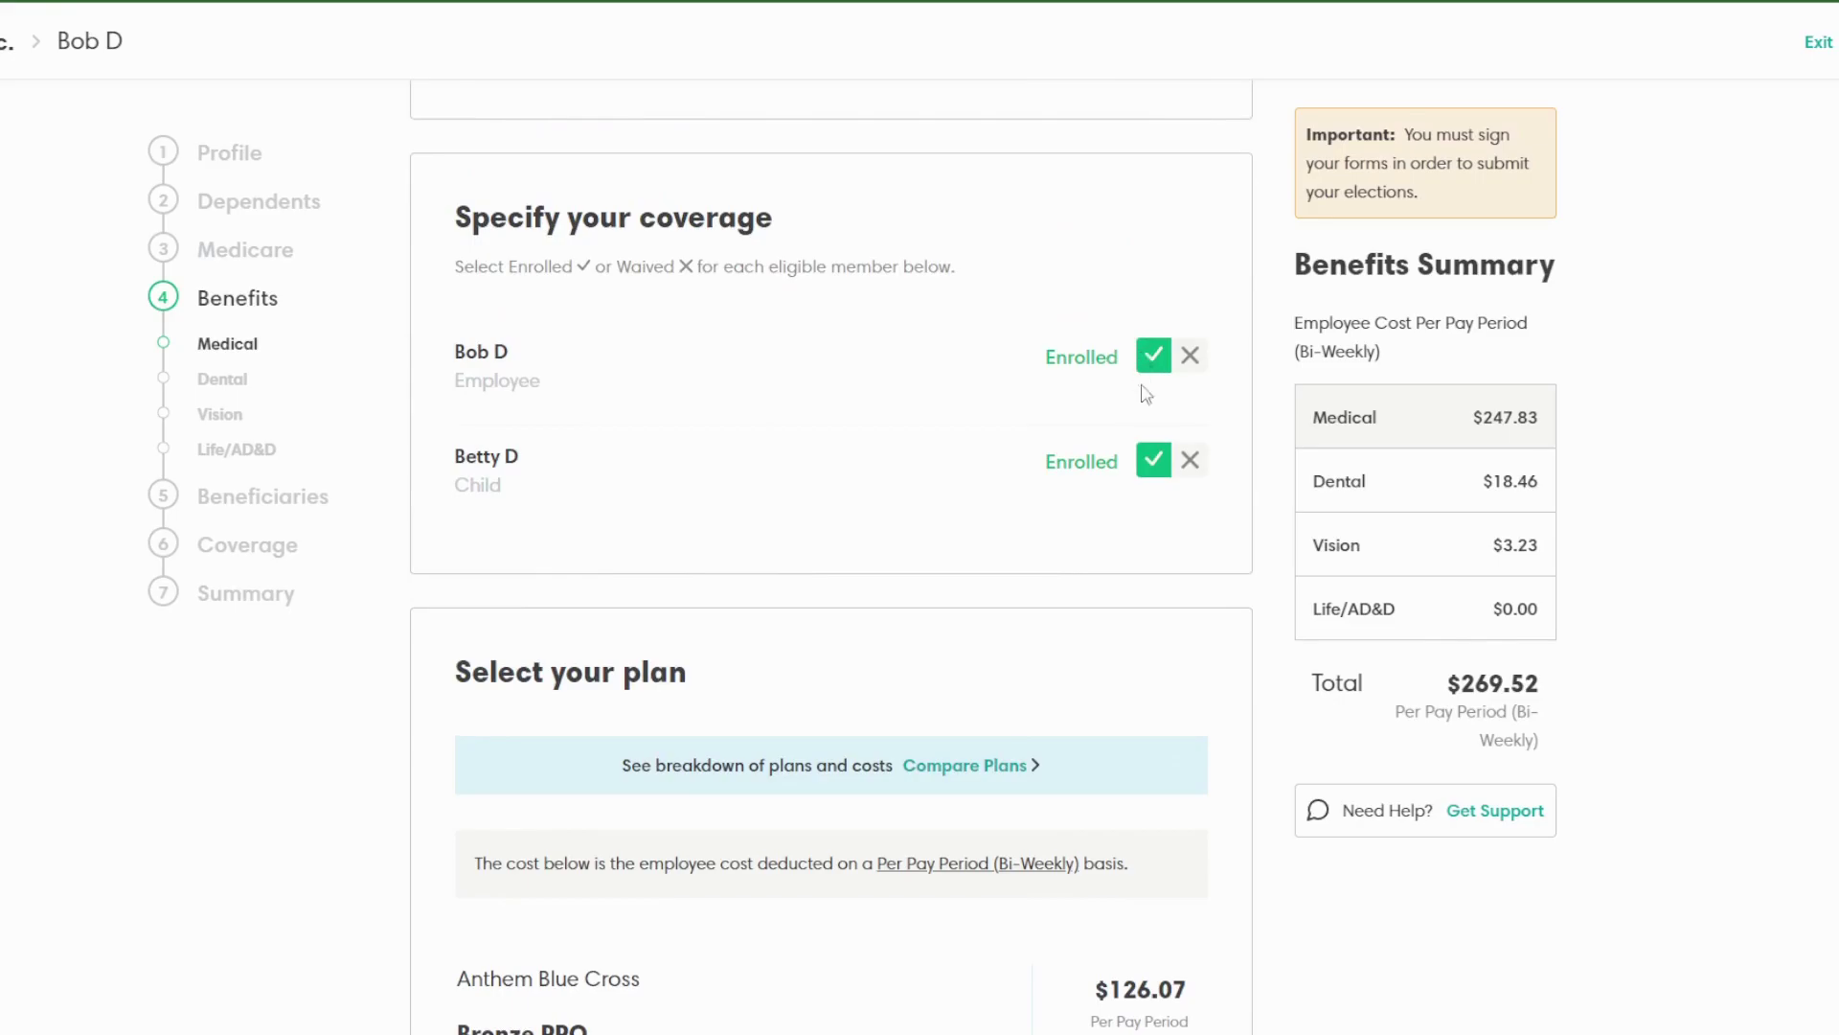
pyautogui.scroll(-7, 1057, 511)
pyautogui.scroll(7, 1056, 512)
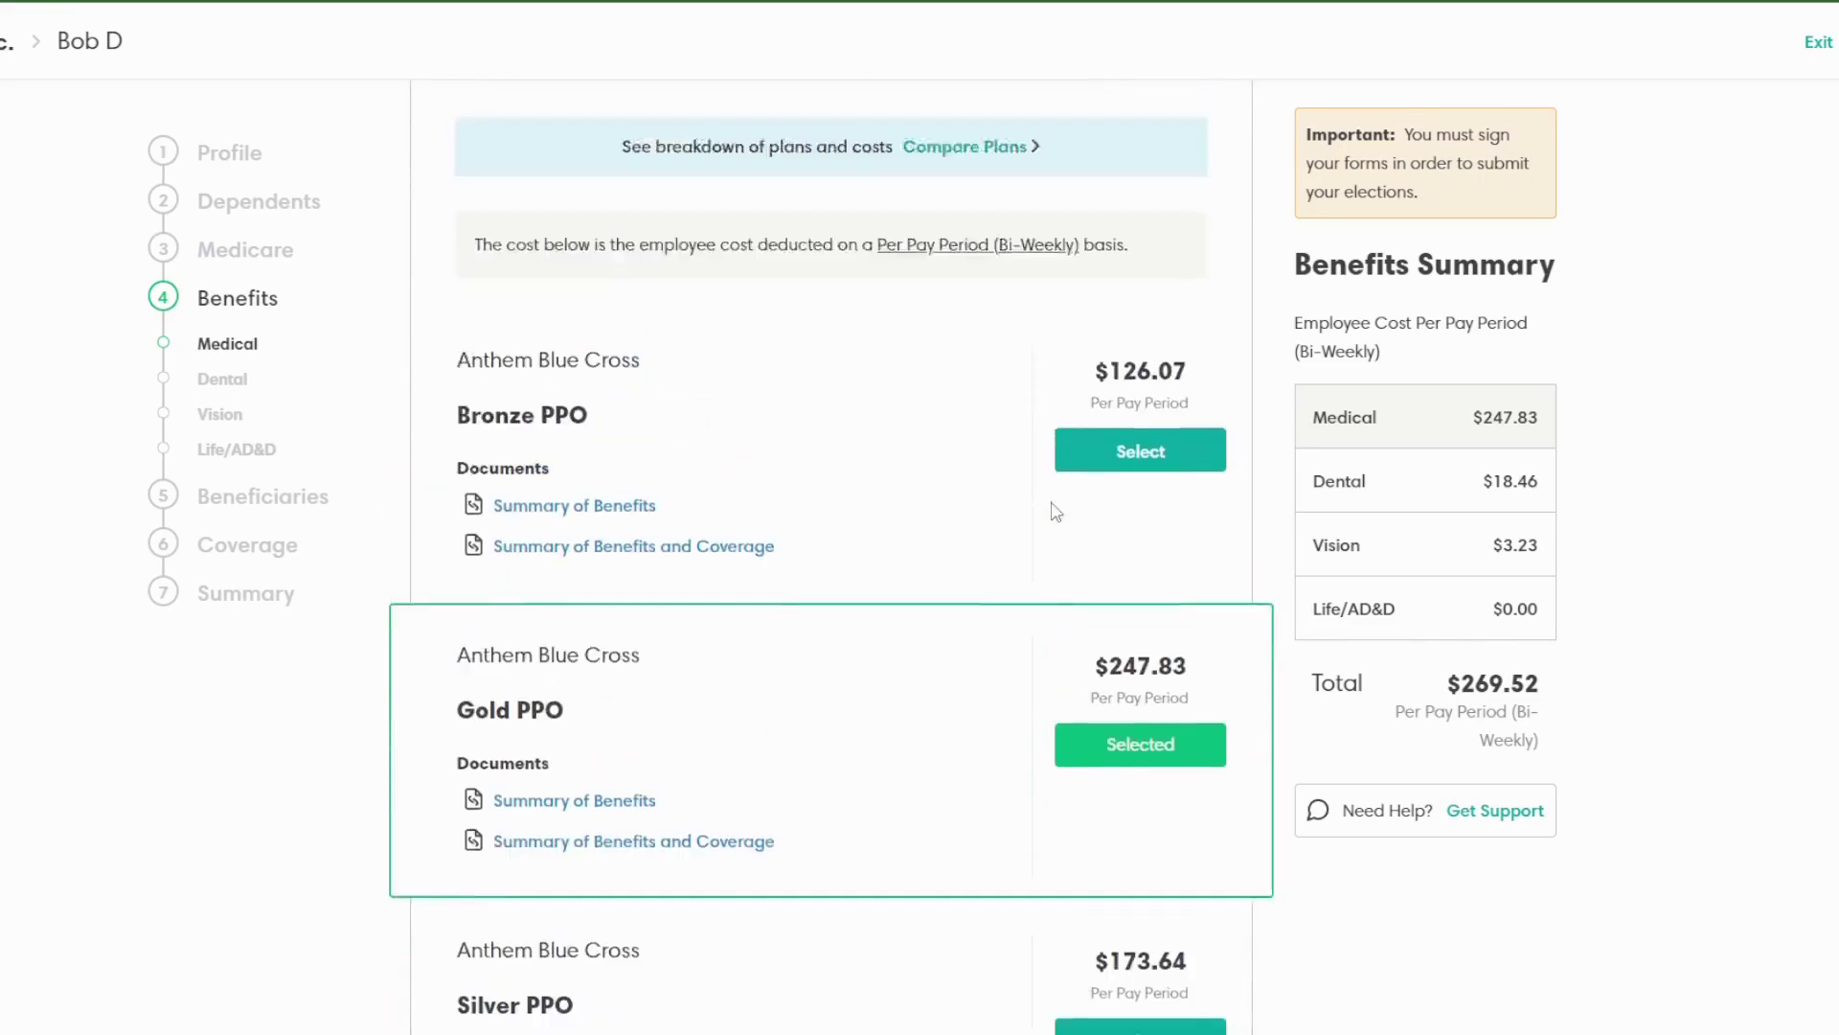
# Step: Waive the child's medical, review the PPO plans with Gold PPO at $74.69, and save
pyautogui.click(1188, 351)
pyautogui.scroll(-7, 1137, 489)
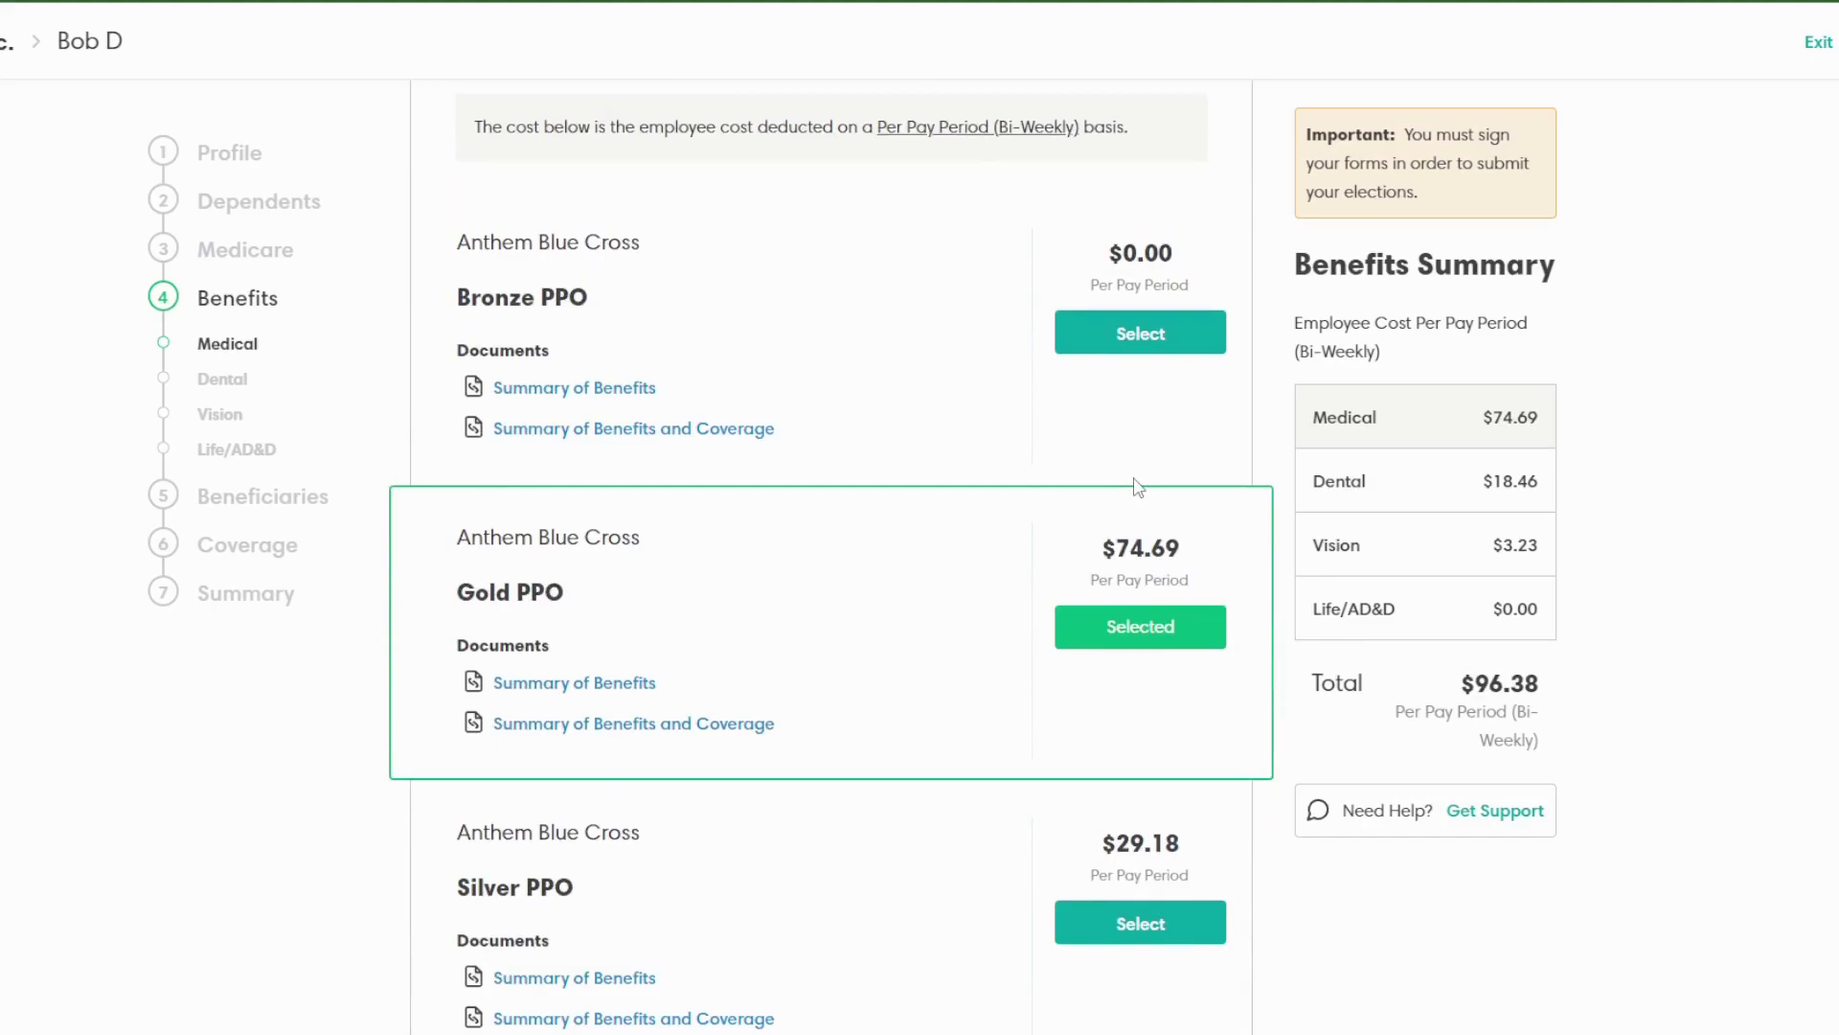
pyautogui.scroll(-3, 1137, 488)
pyautogui.scroll(4, 1135, 488)
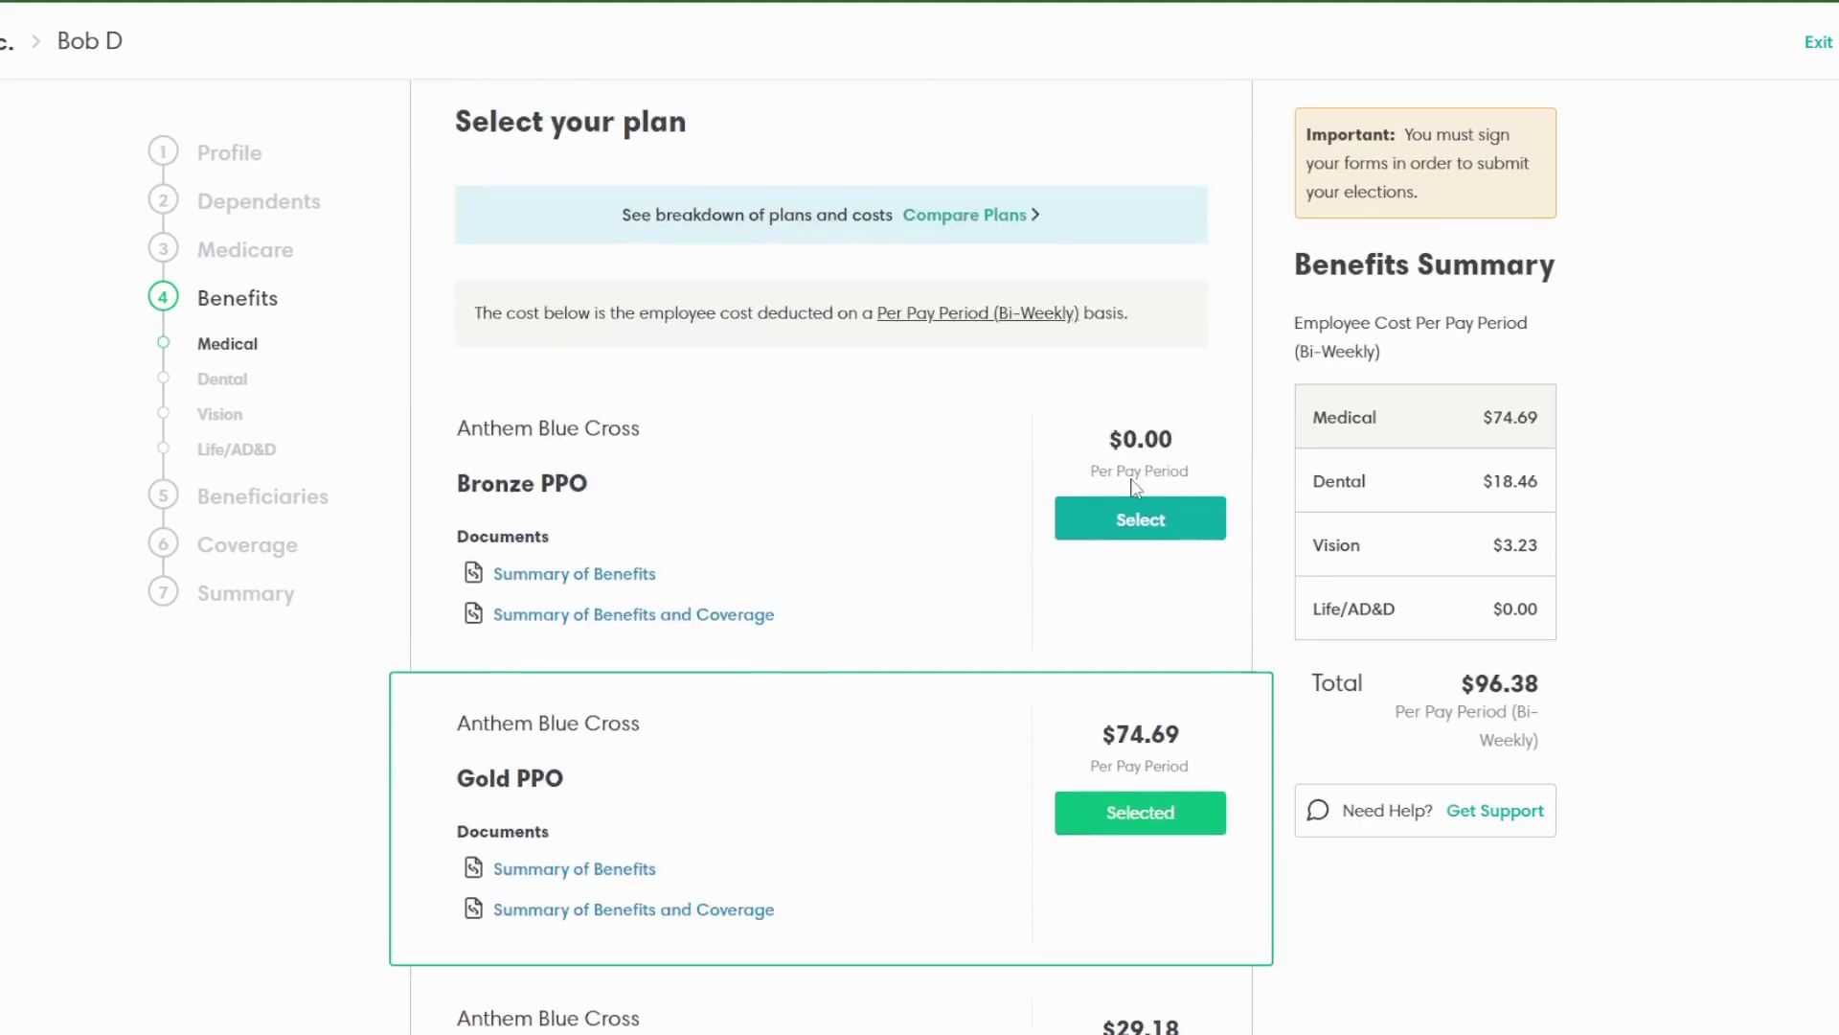
pyautogui.scroll(8, 1140, 474)
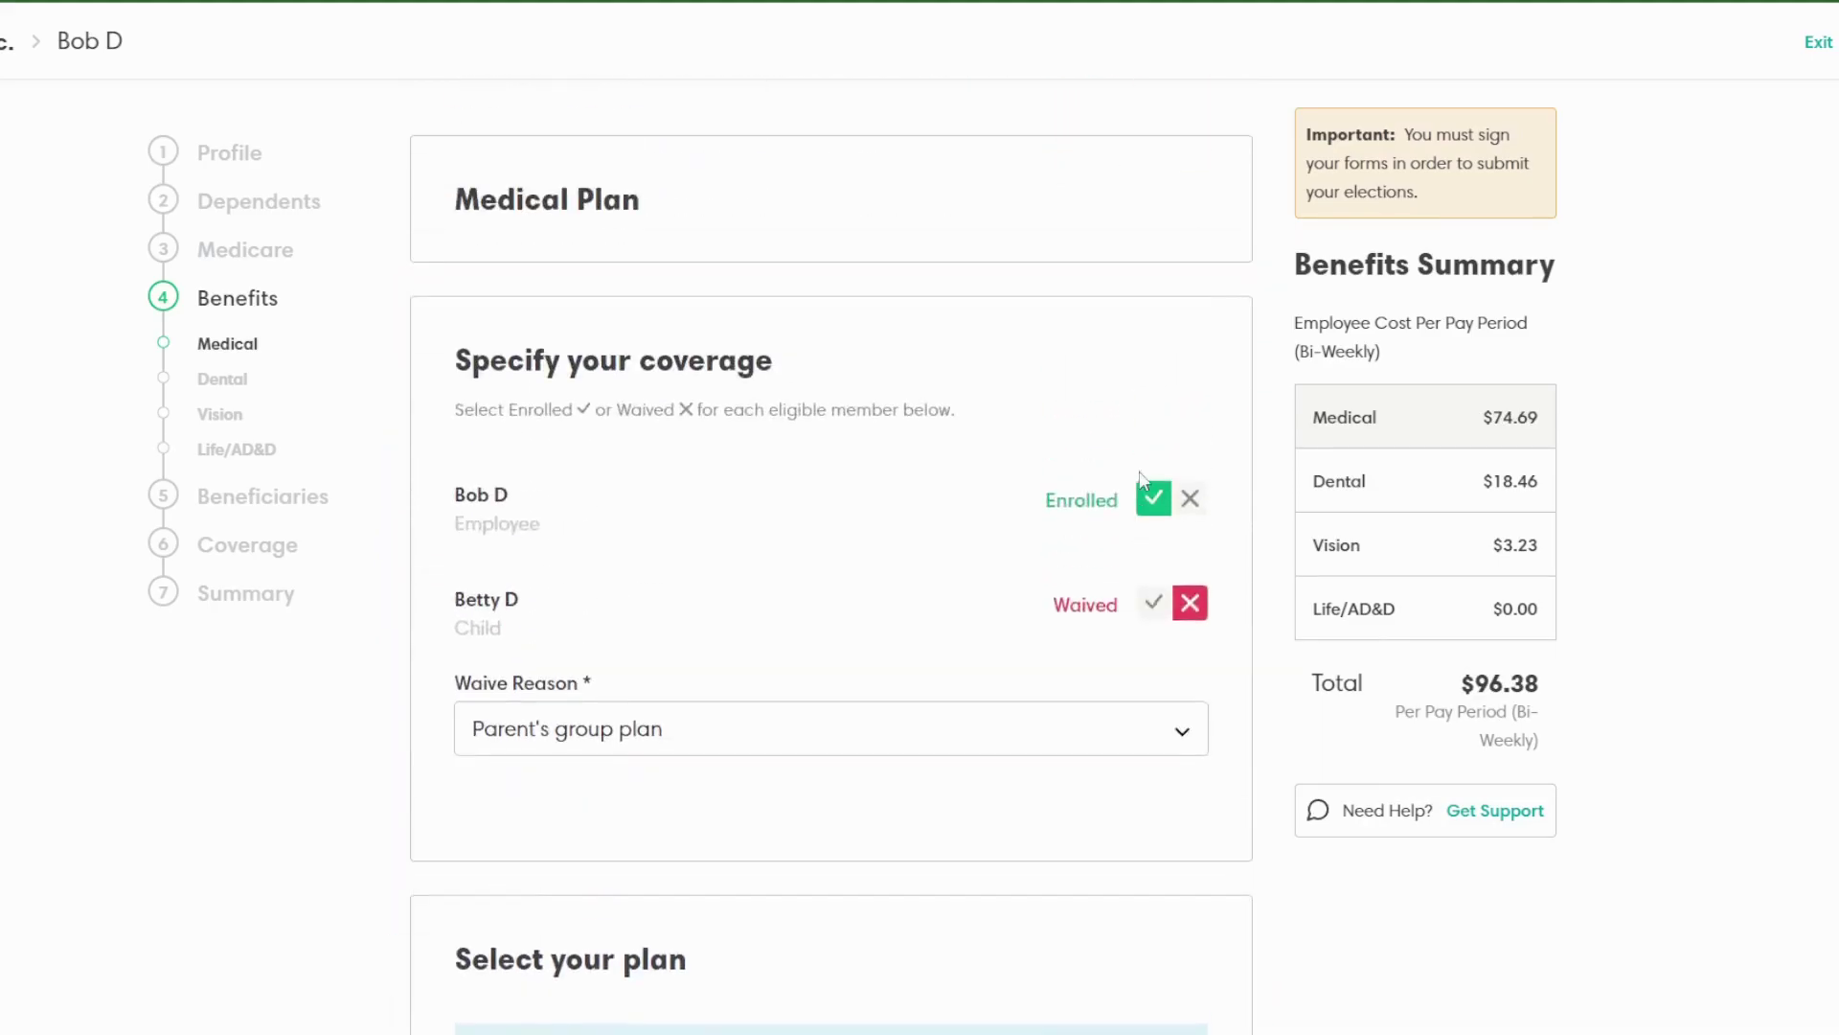
pyautogui.scroll(-9, 1140, 479)
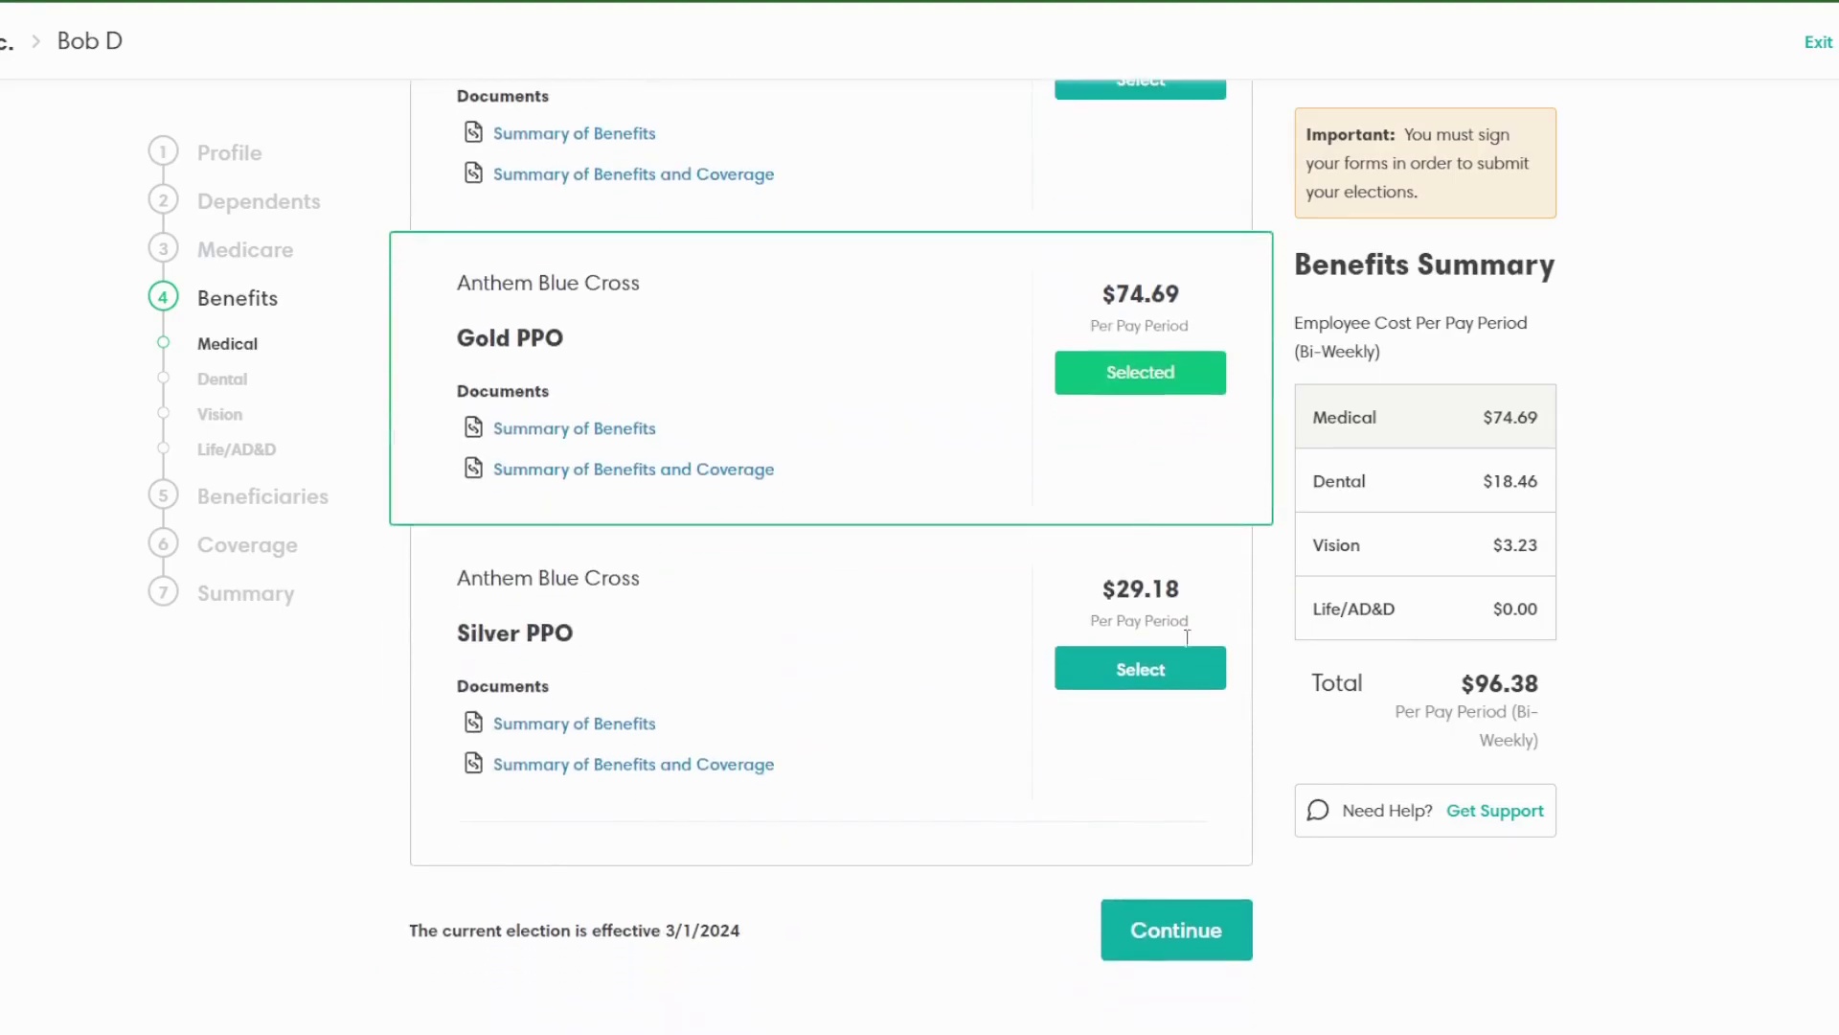
pyautogui.click(1179, 953)
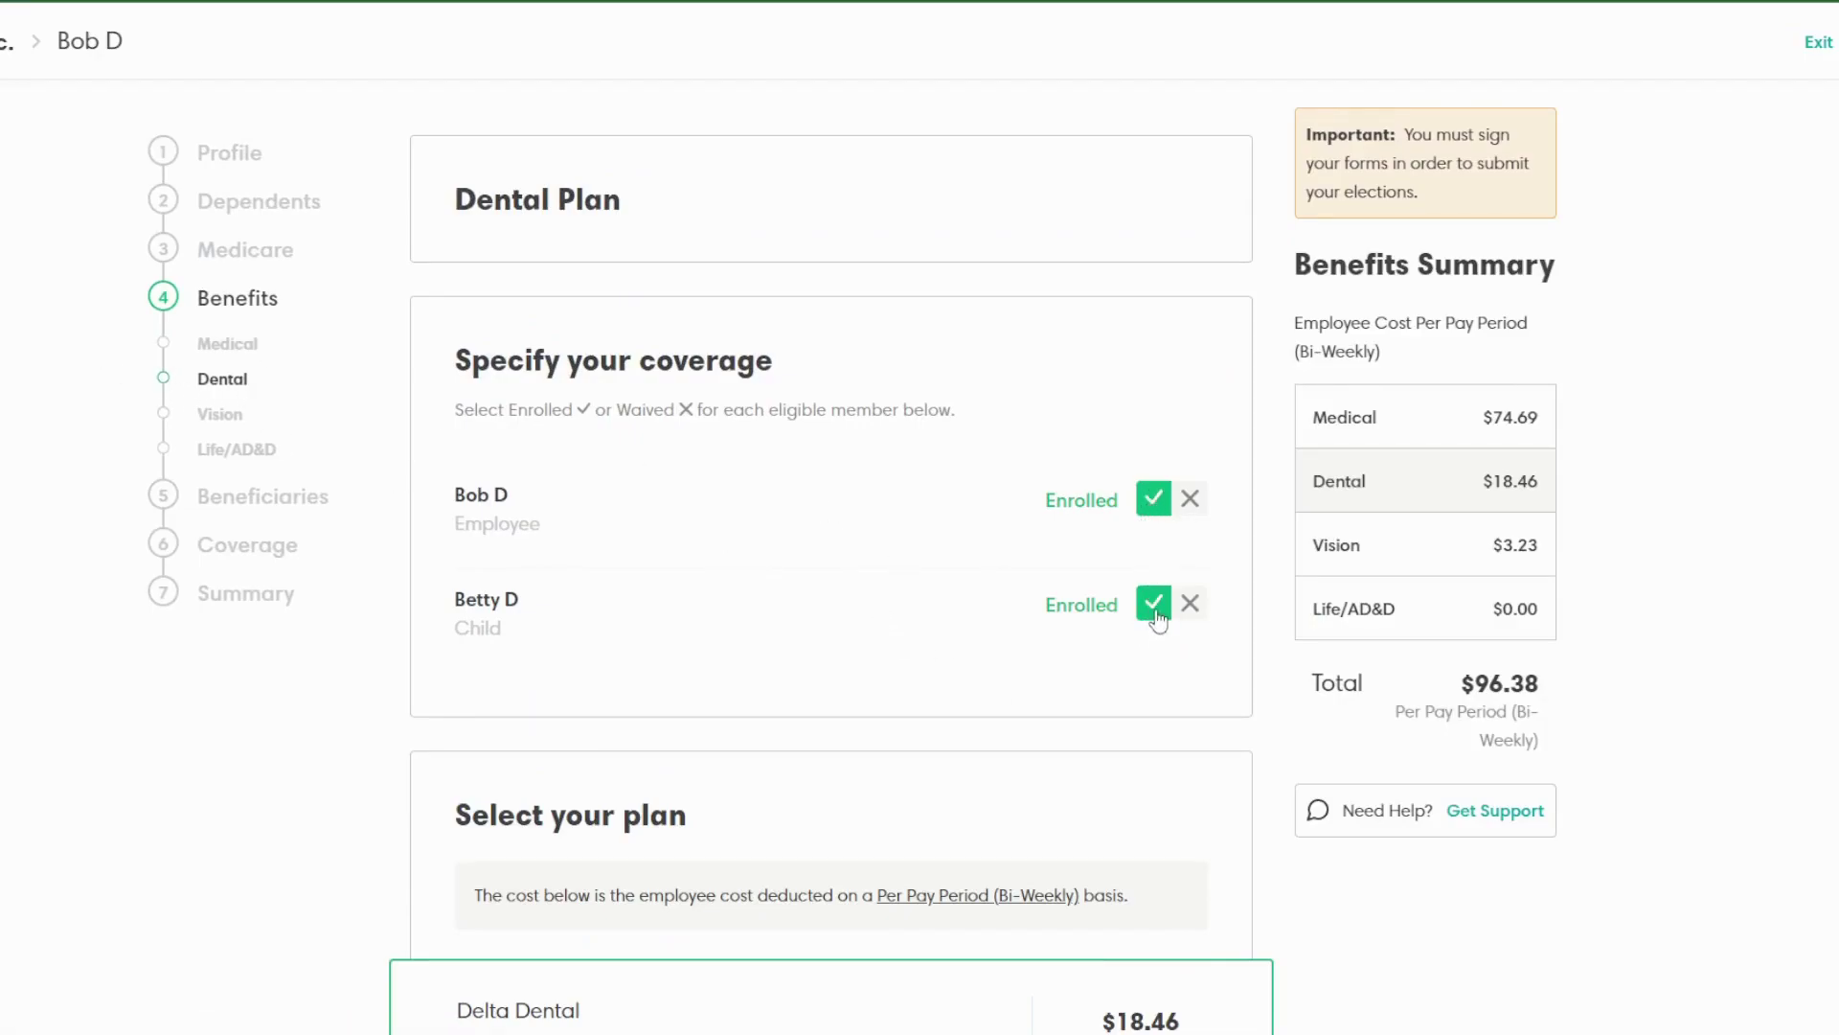
# Step: Keep both members on Delta Dental at $18.46 after briefly waiving the child, and save
pyautogui.scroll(-3, 1156, 613)
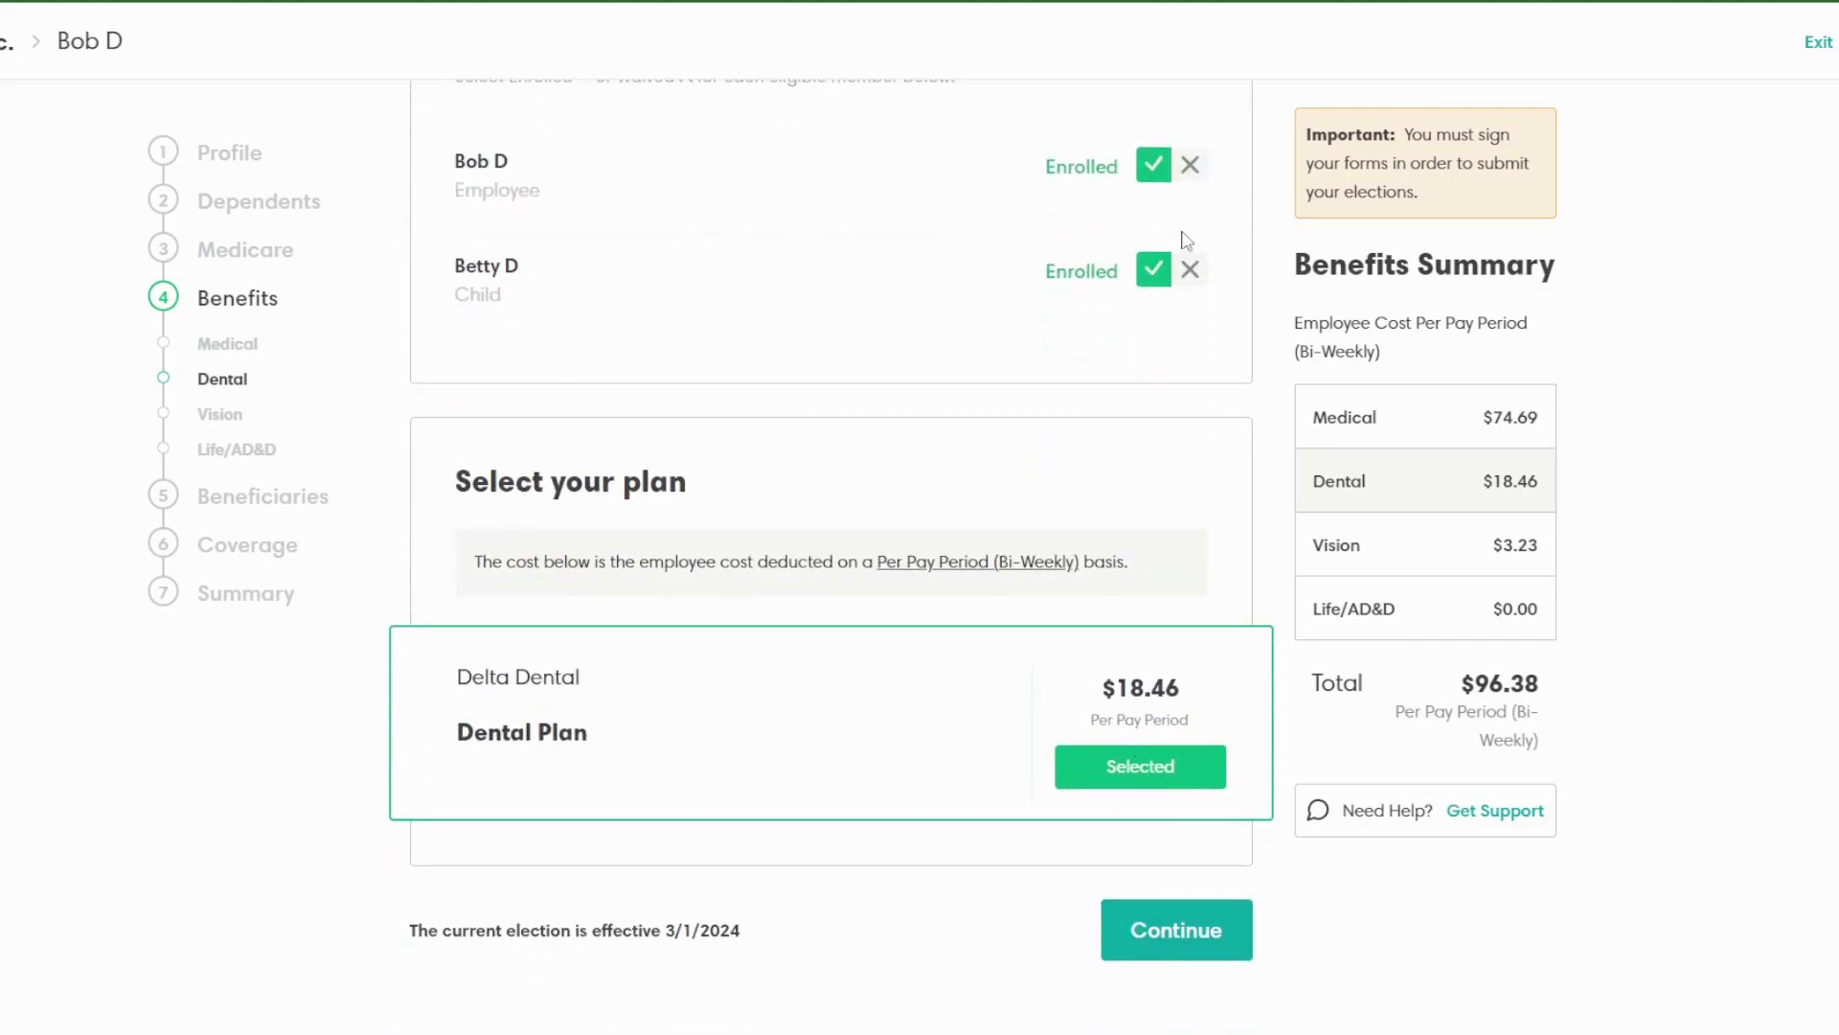
pyautogui.click(1190, 271)
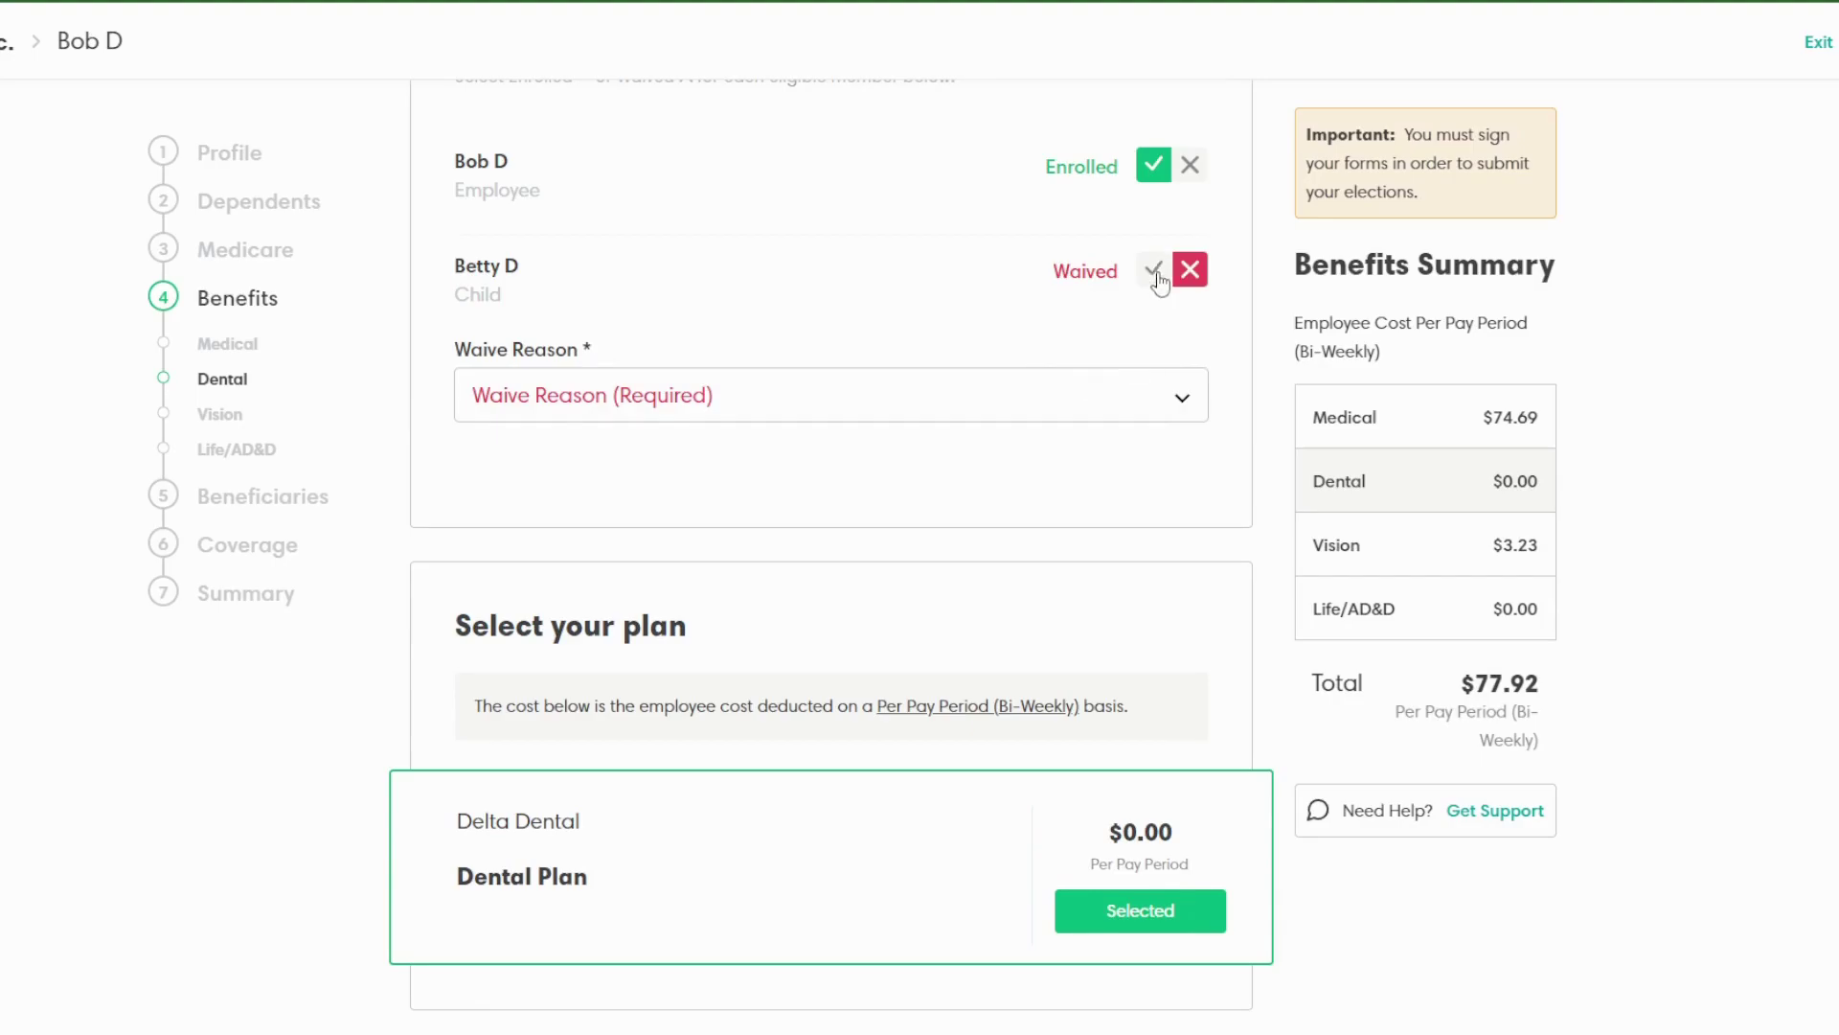
pyautogui.click(1154, 269)
pyautogui.click(1182, 924)
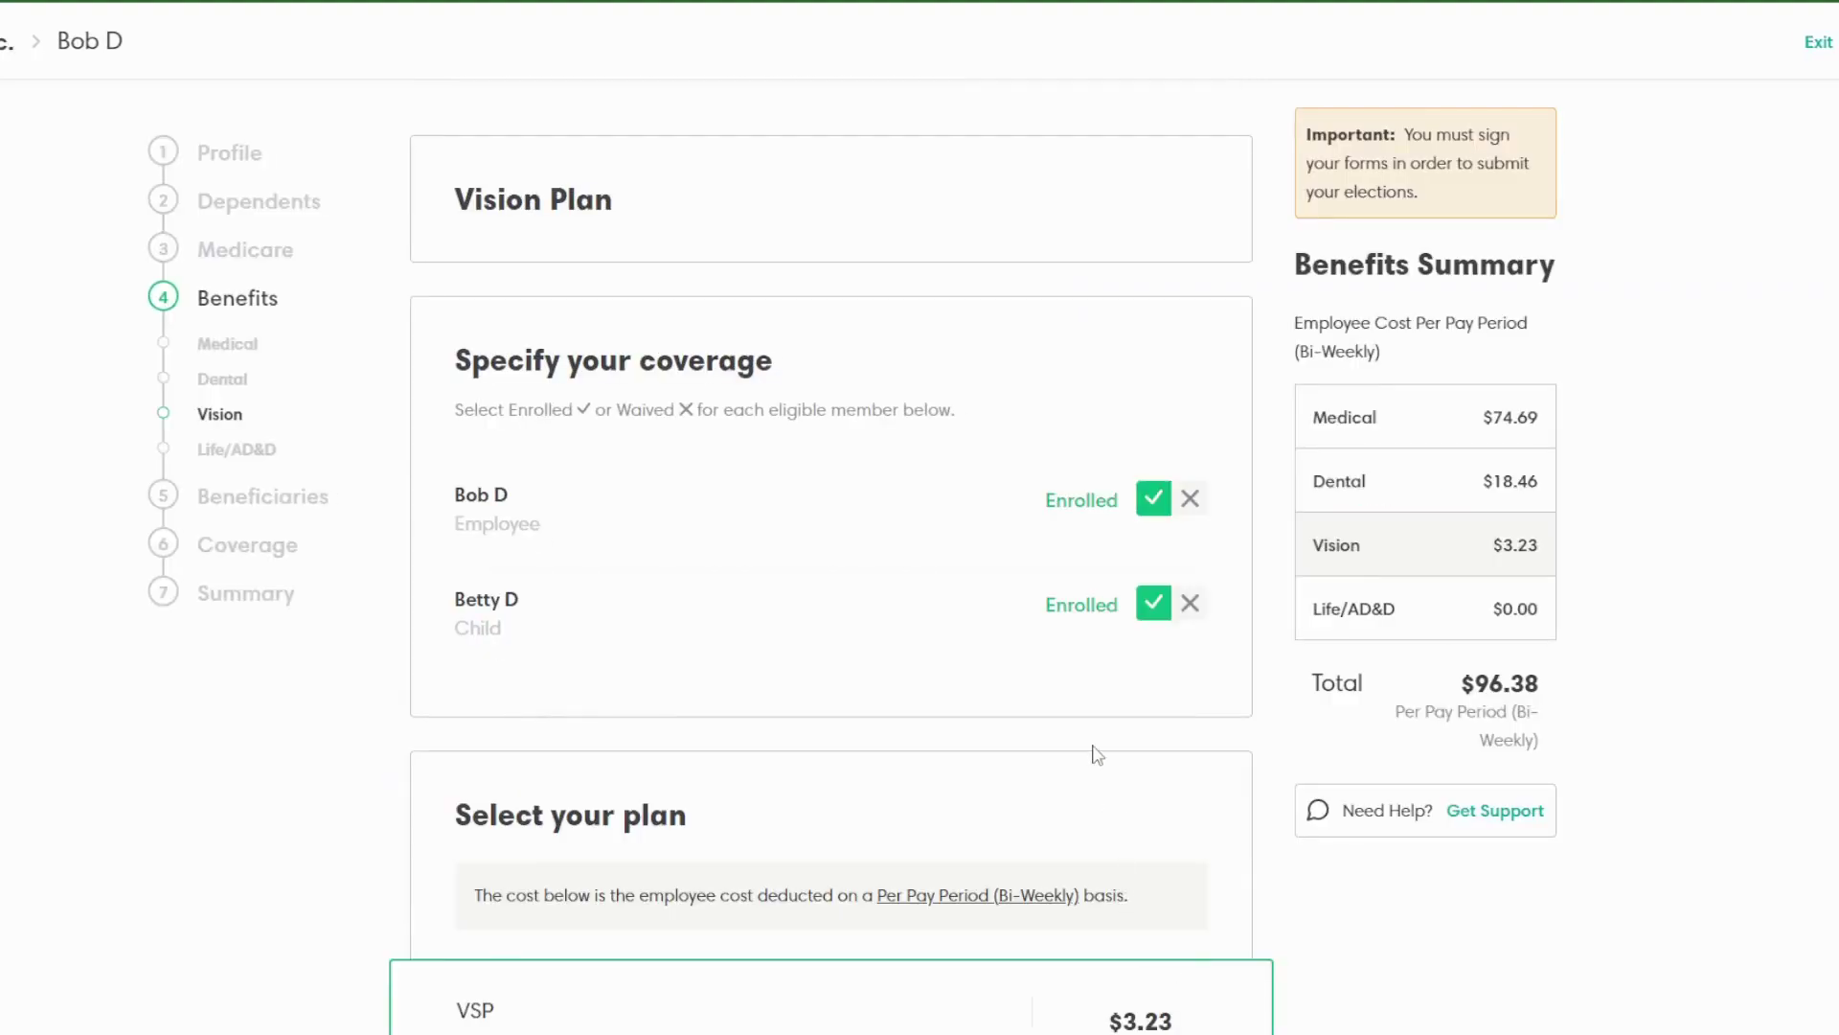
# Step: Review and save VSP Vision for both members at $3.23
pyautogui.scroll(-2, 1133, 586)
pyautogui.scroll(-2, 1134, 586)
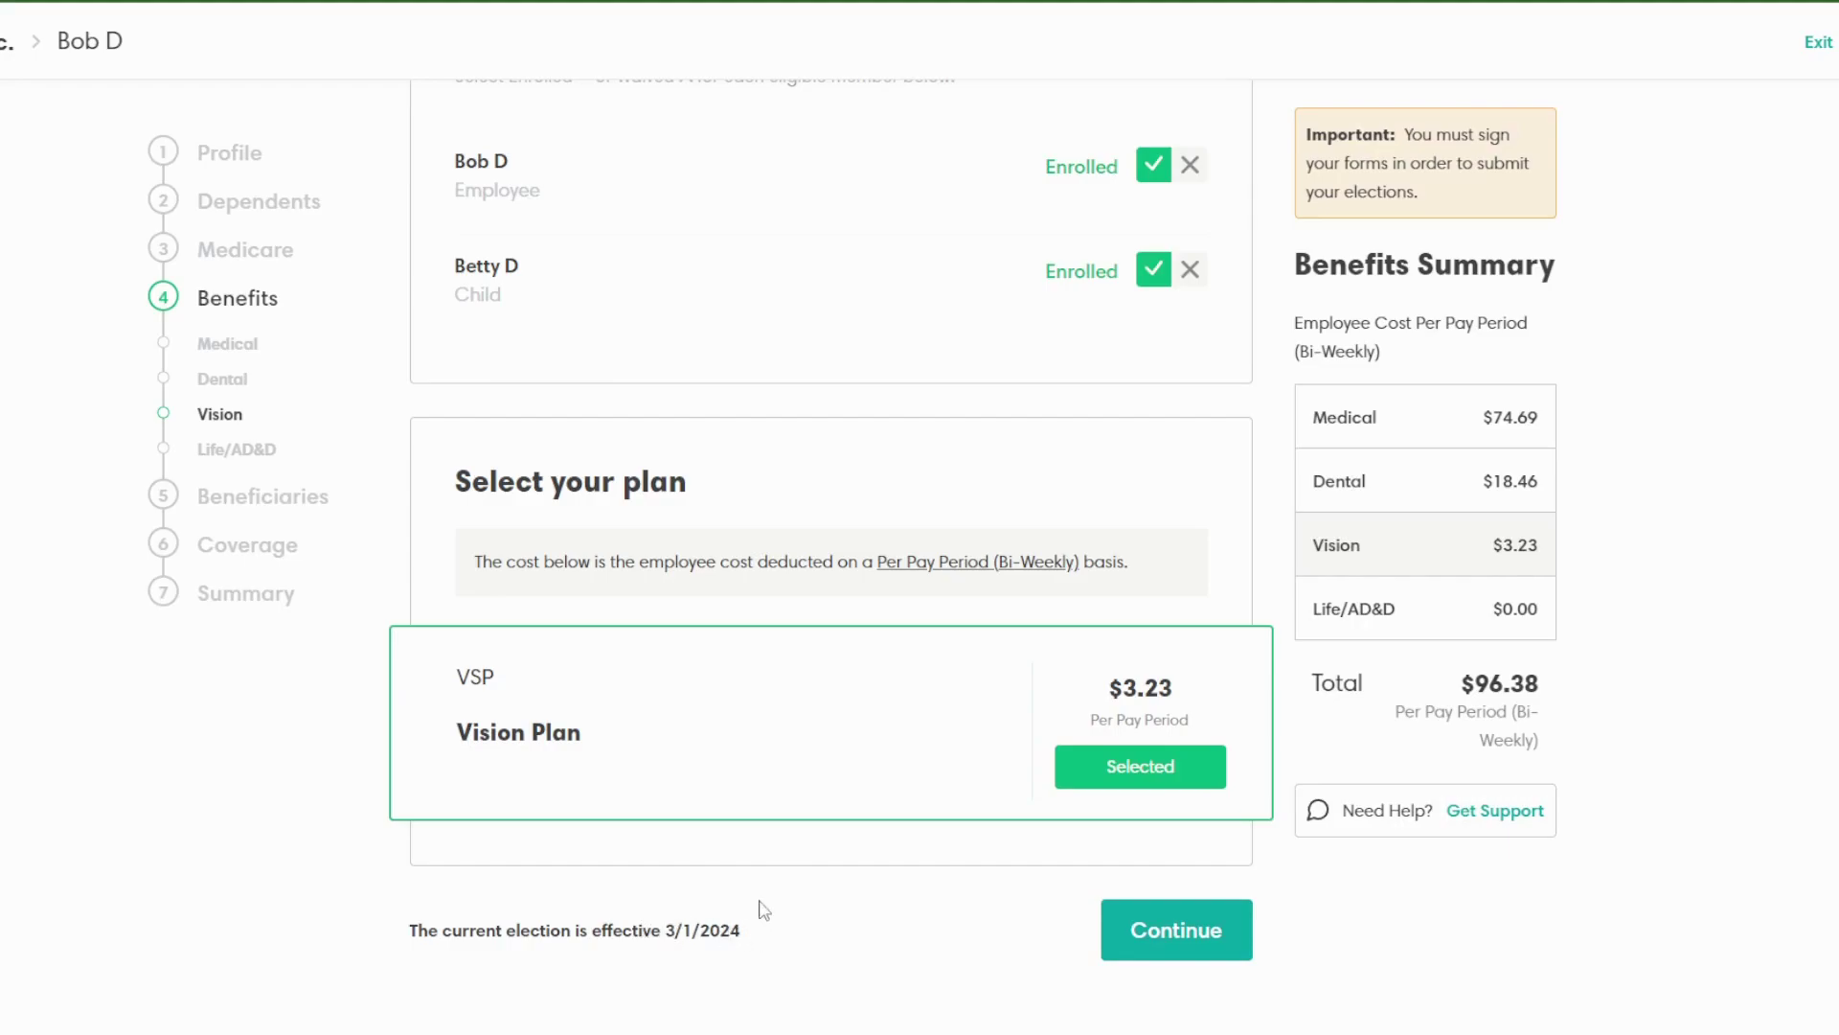
pyautogui.scroll(3, 762, 908)
pyautogui.scroll(-3, 744, 1020)
pyautogui.scroll(1, 1140, 467)
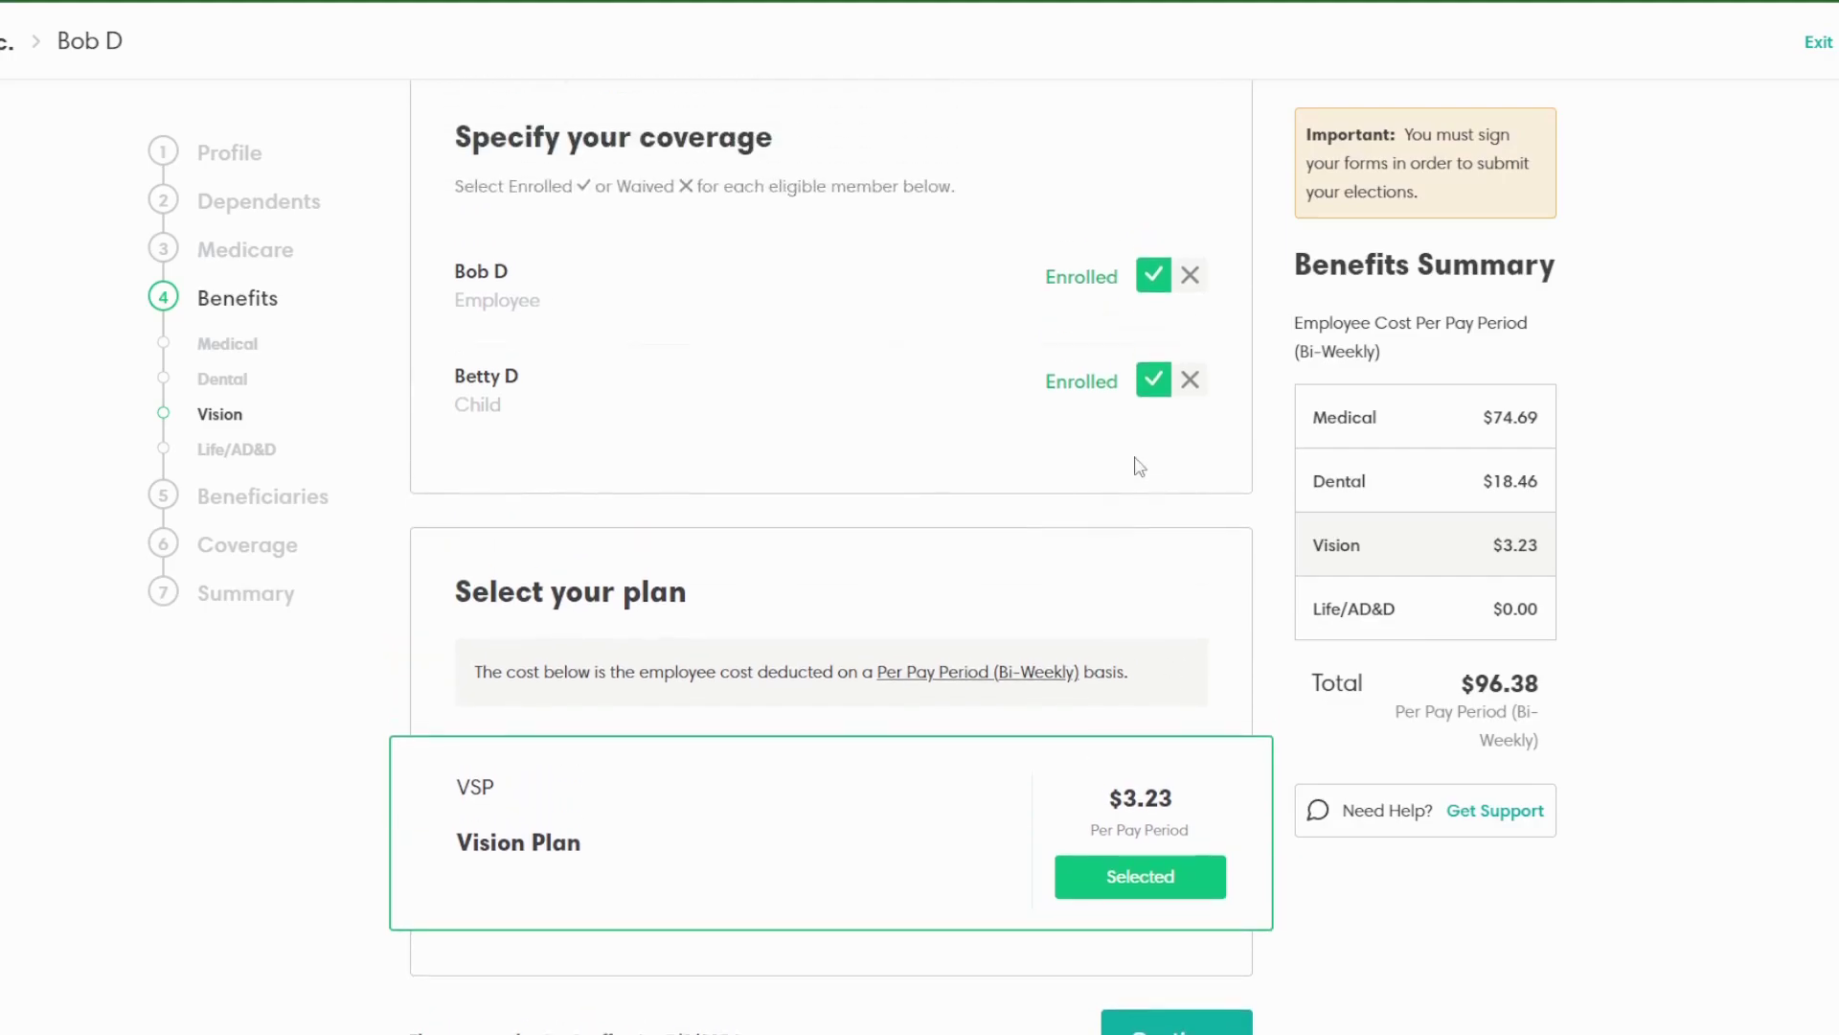
pyautogui.scroll(-1, 1154, 418)
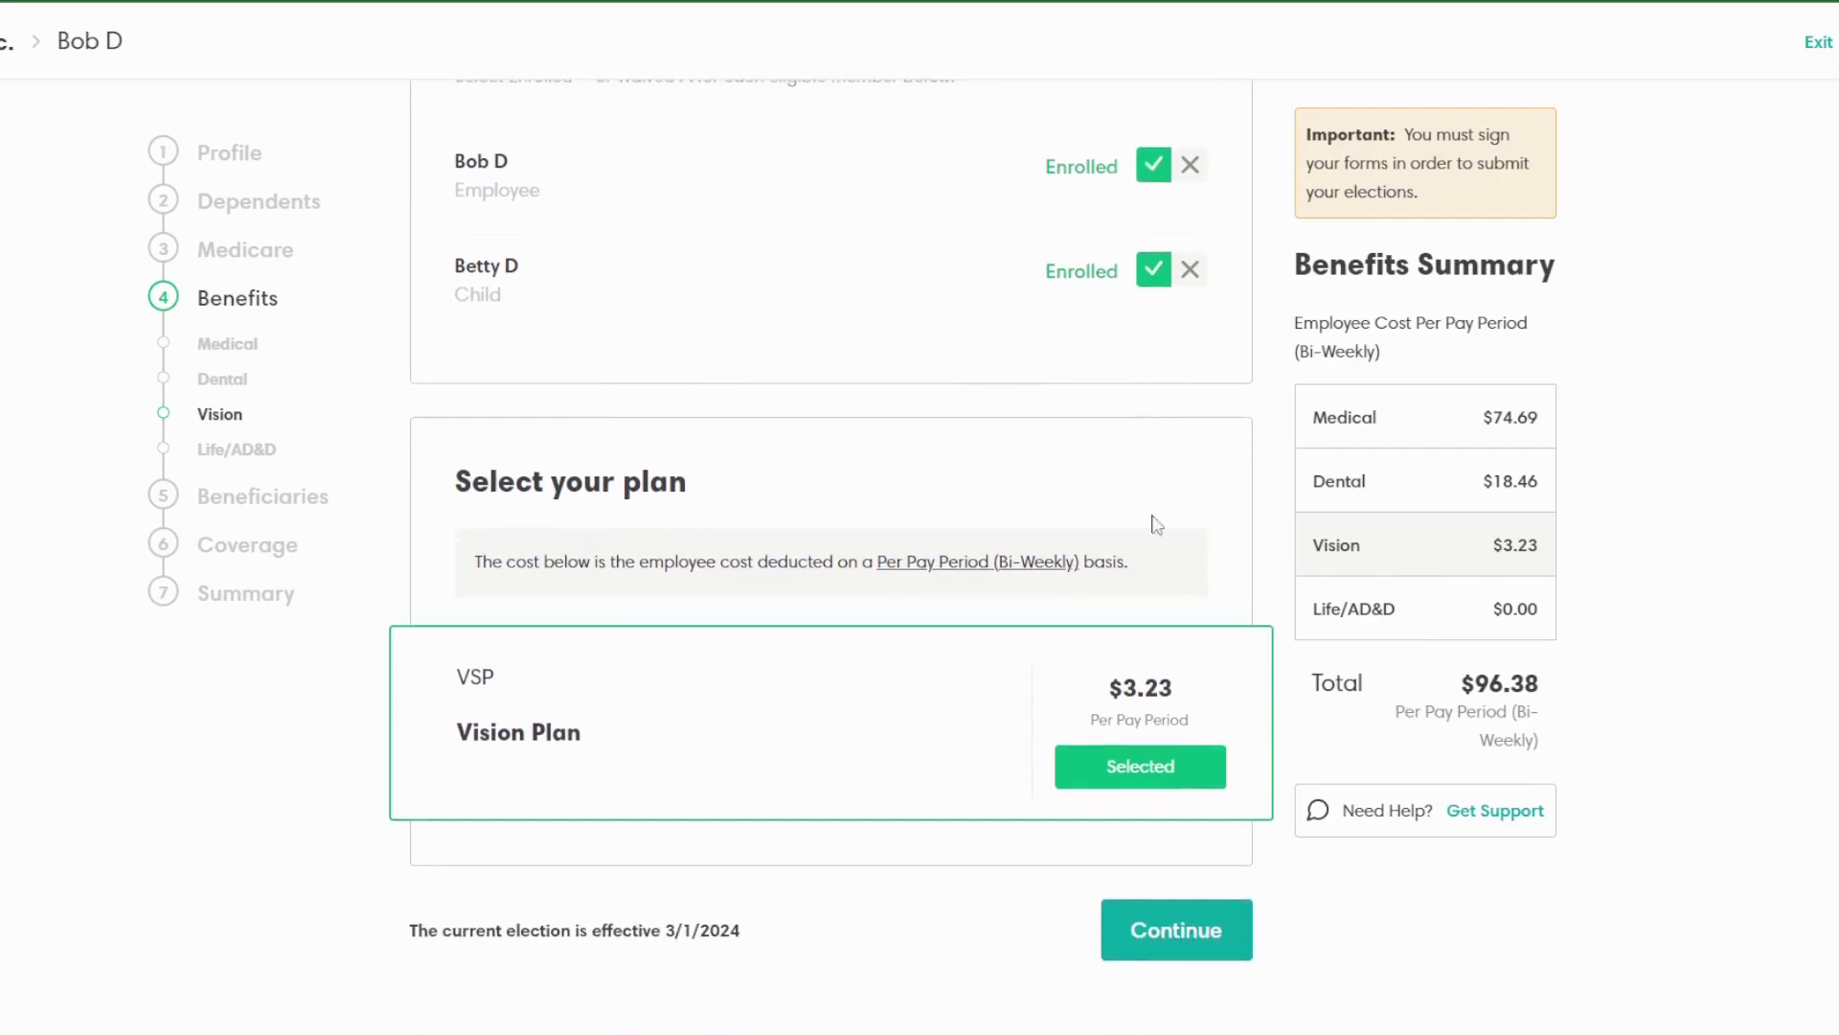
pyautogui.click(1178, 929)
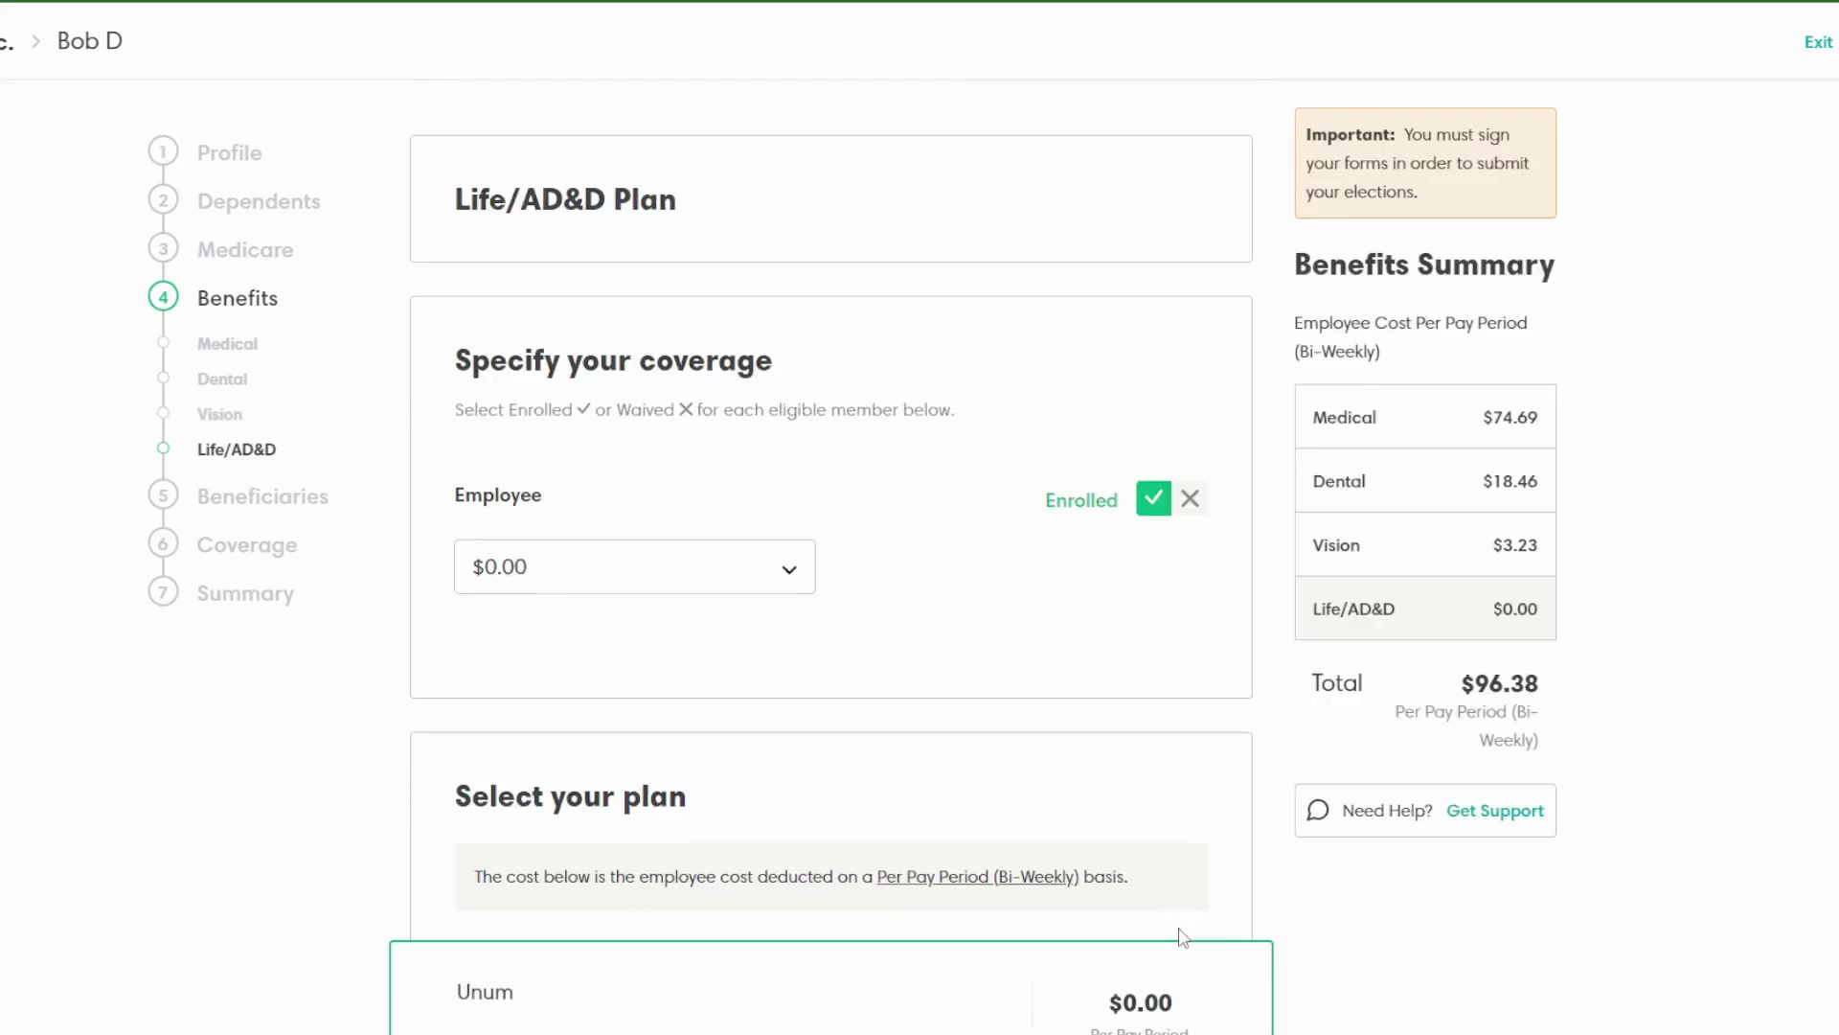
# Step: Check the Life/AD&D employee coverage amounts, leaving Unum Life Insurance at $0.00
pyautogui.click(788, 572)
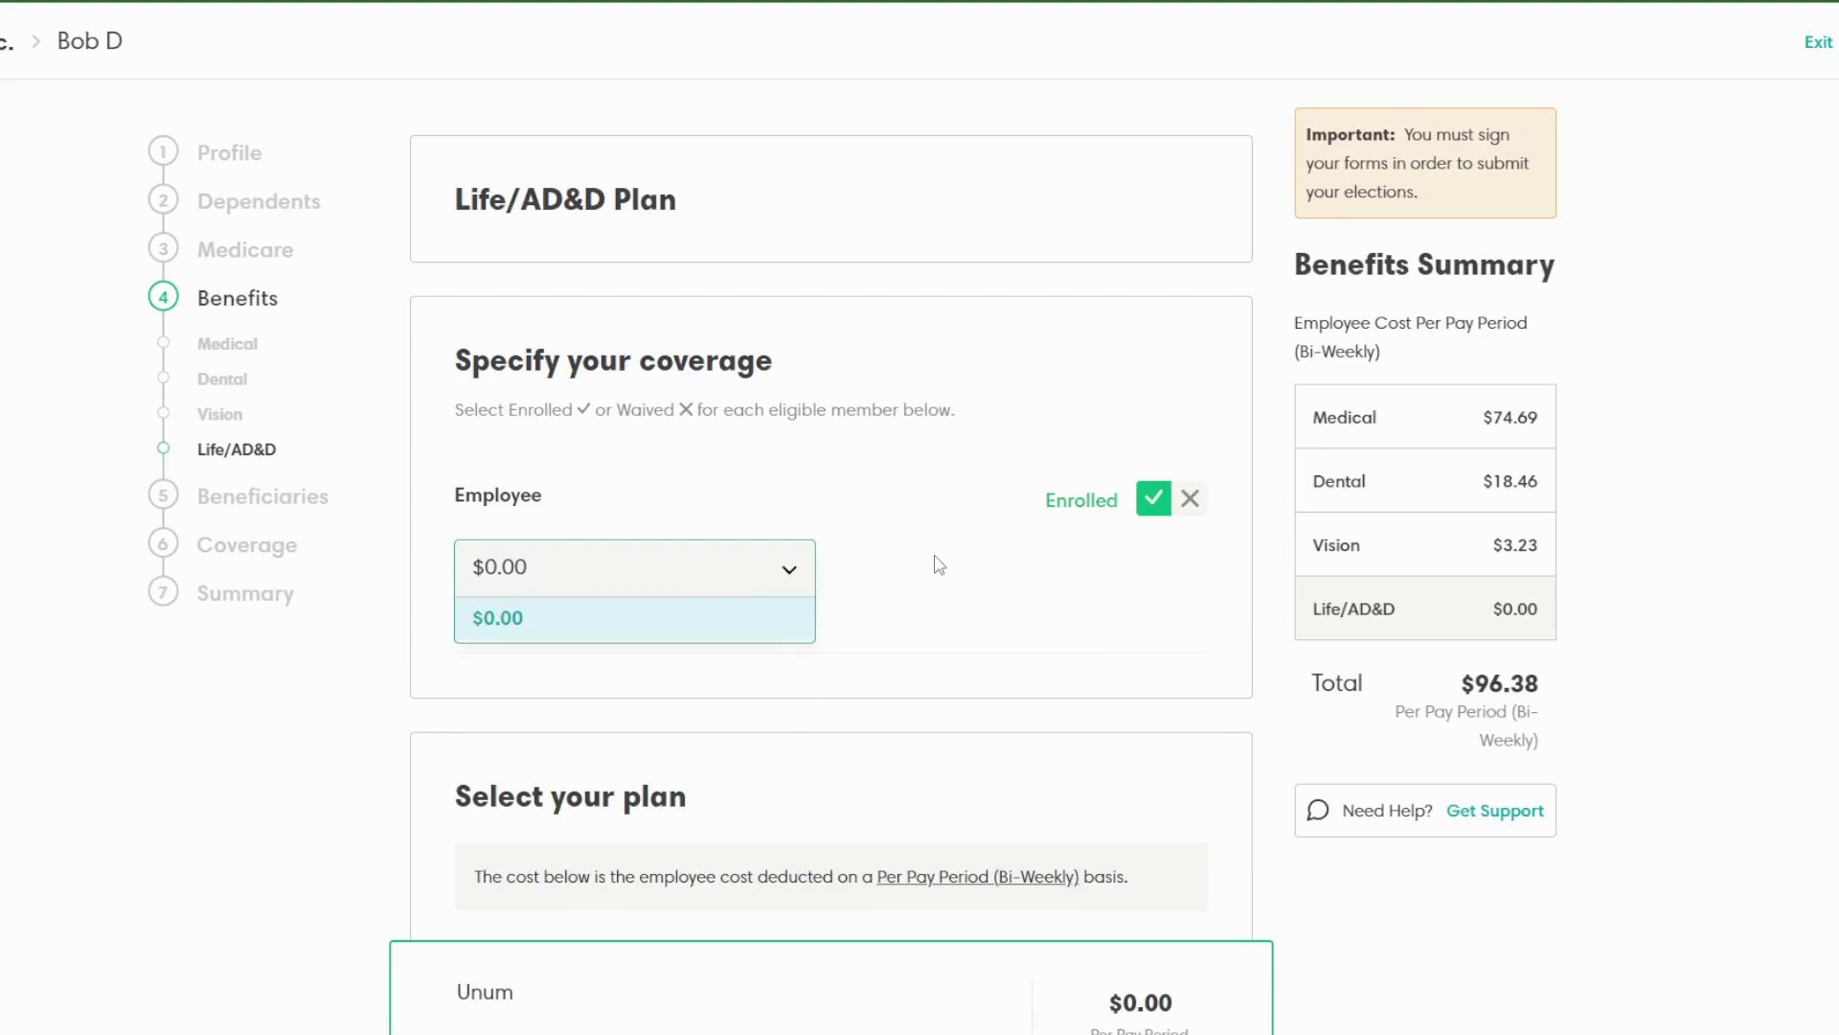
pyautogui.scroll(-3, 935, 564)
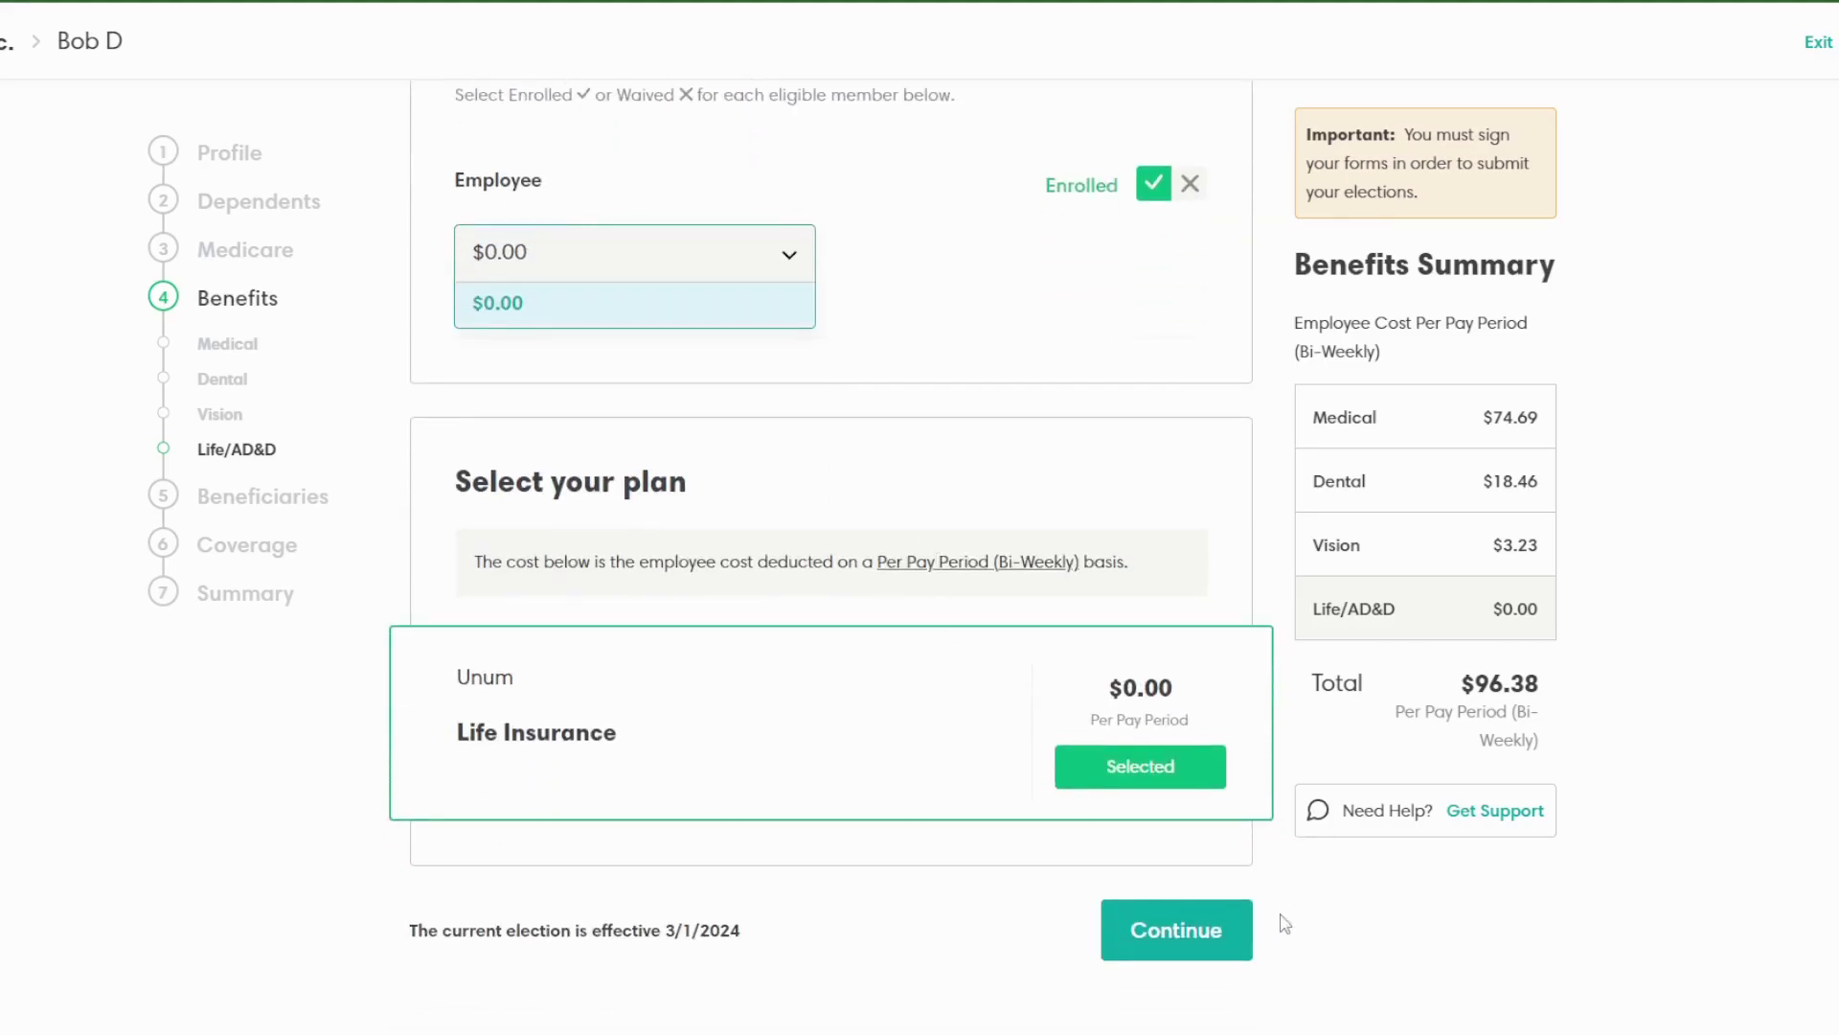
pyautogui.click(1188, 937)
# Step: Set the child's primary beneficiary share to 100% and the second beneficiary's to 0%
pyautogui.click(1188, 934)
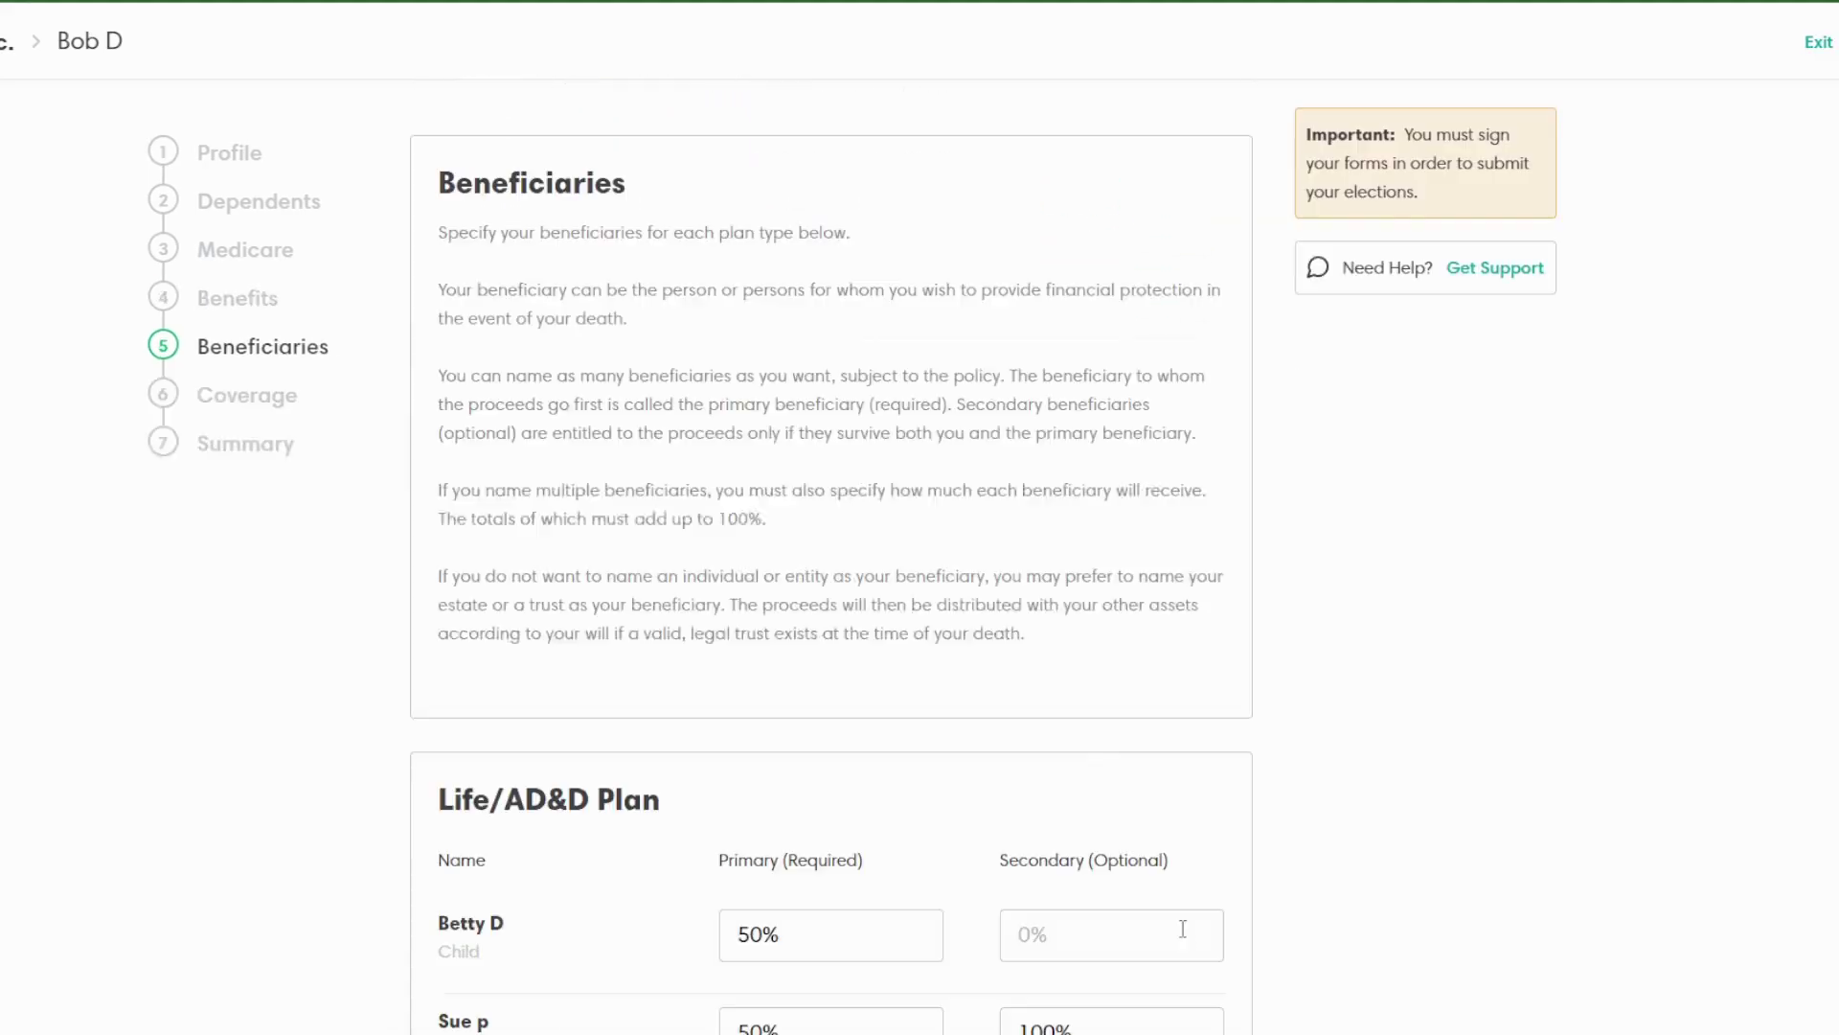
pyautogui.scroll(-2, 853, 456)
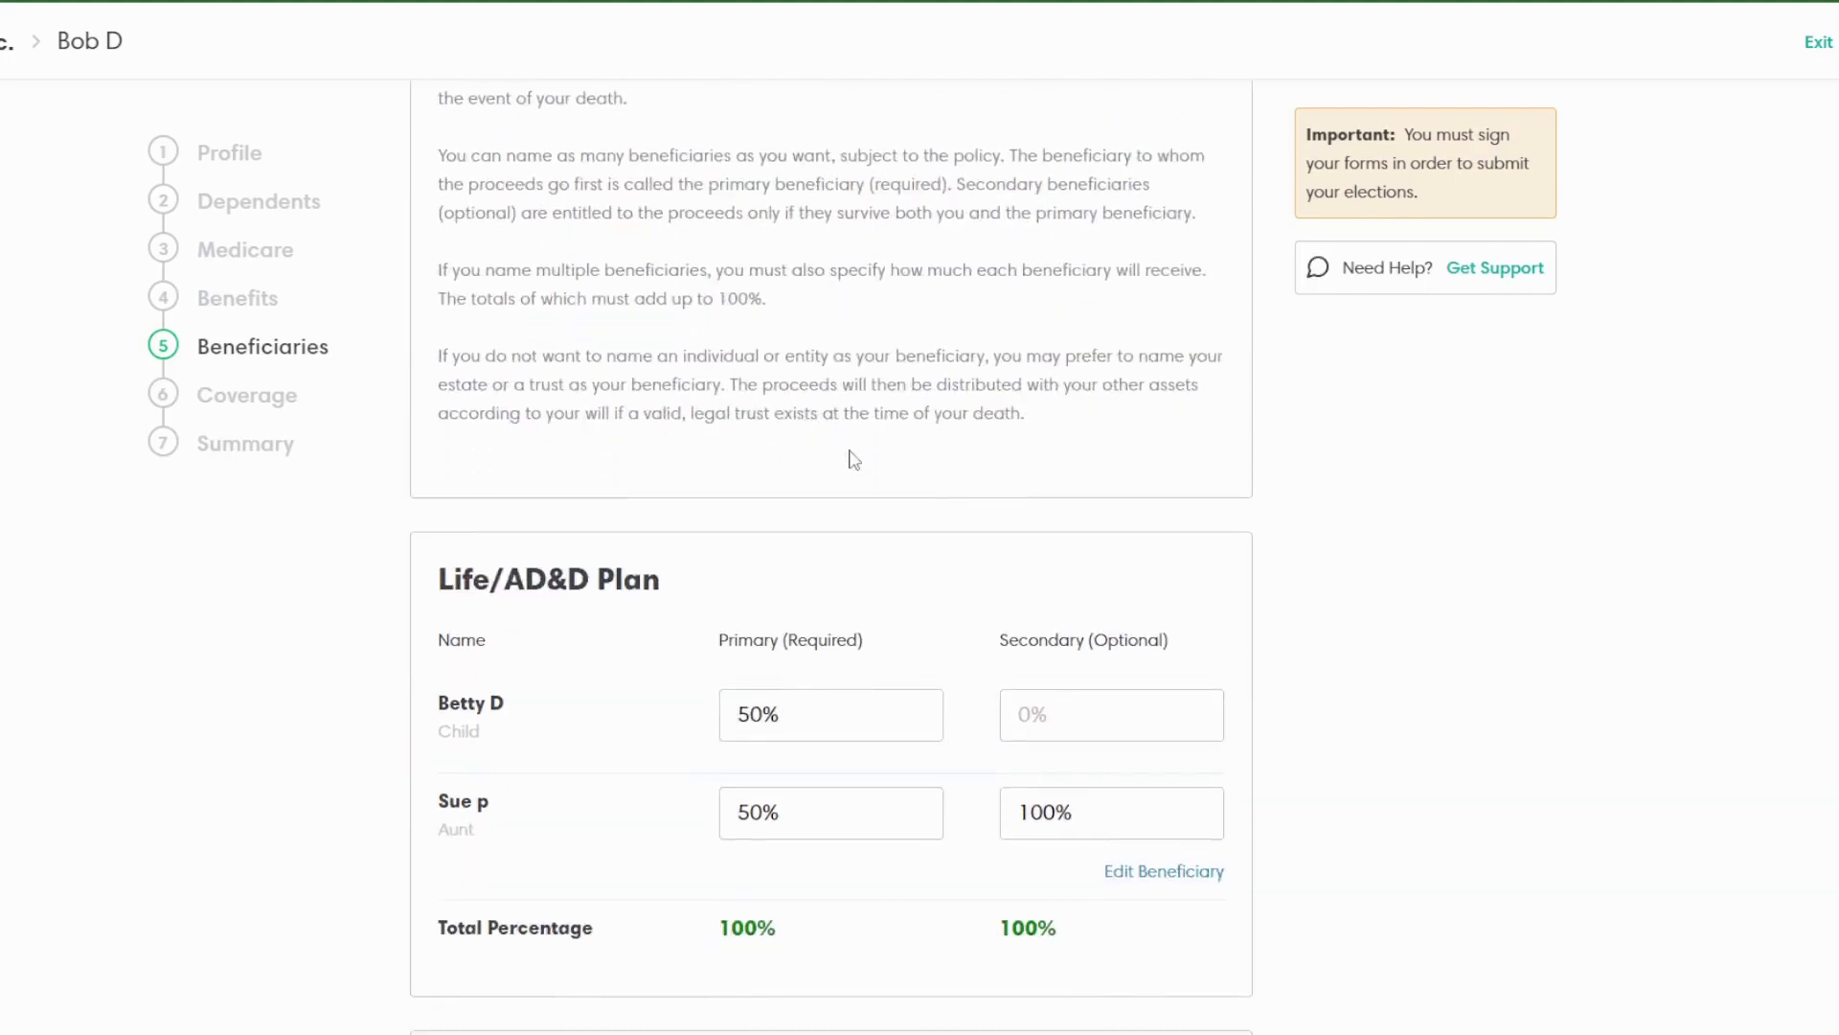
pyautogui.moveTo(806, 709); pyautogui.dragTo(618, 726)
pyautogui.write('100')
pyautogui.moveTo(767, 821); pyautogui.dragTo(525, 821)
pyautogui.write('0')
pyautogui.click(1271, 867)
pyautogui.scroll(-3, 1155, 879)
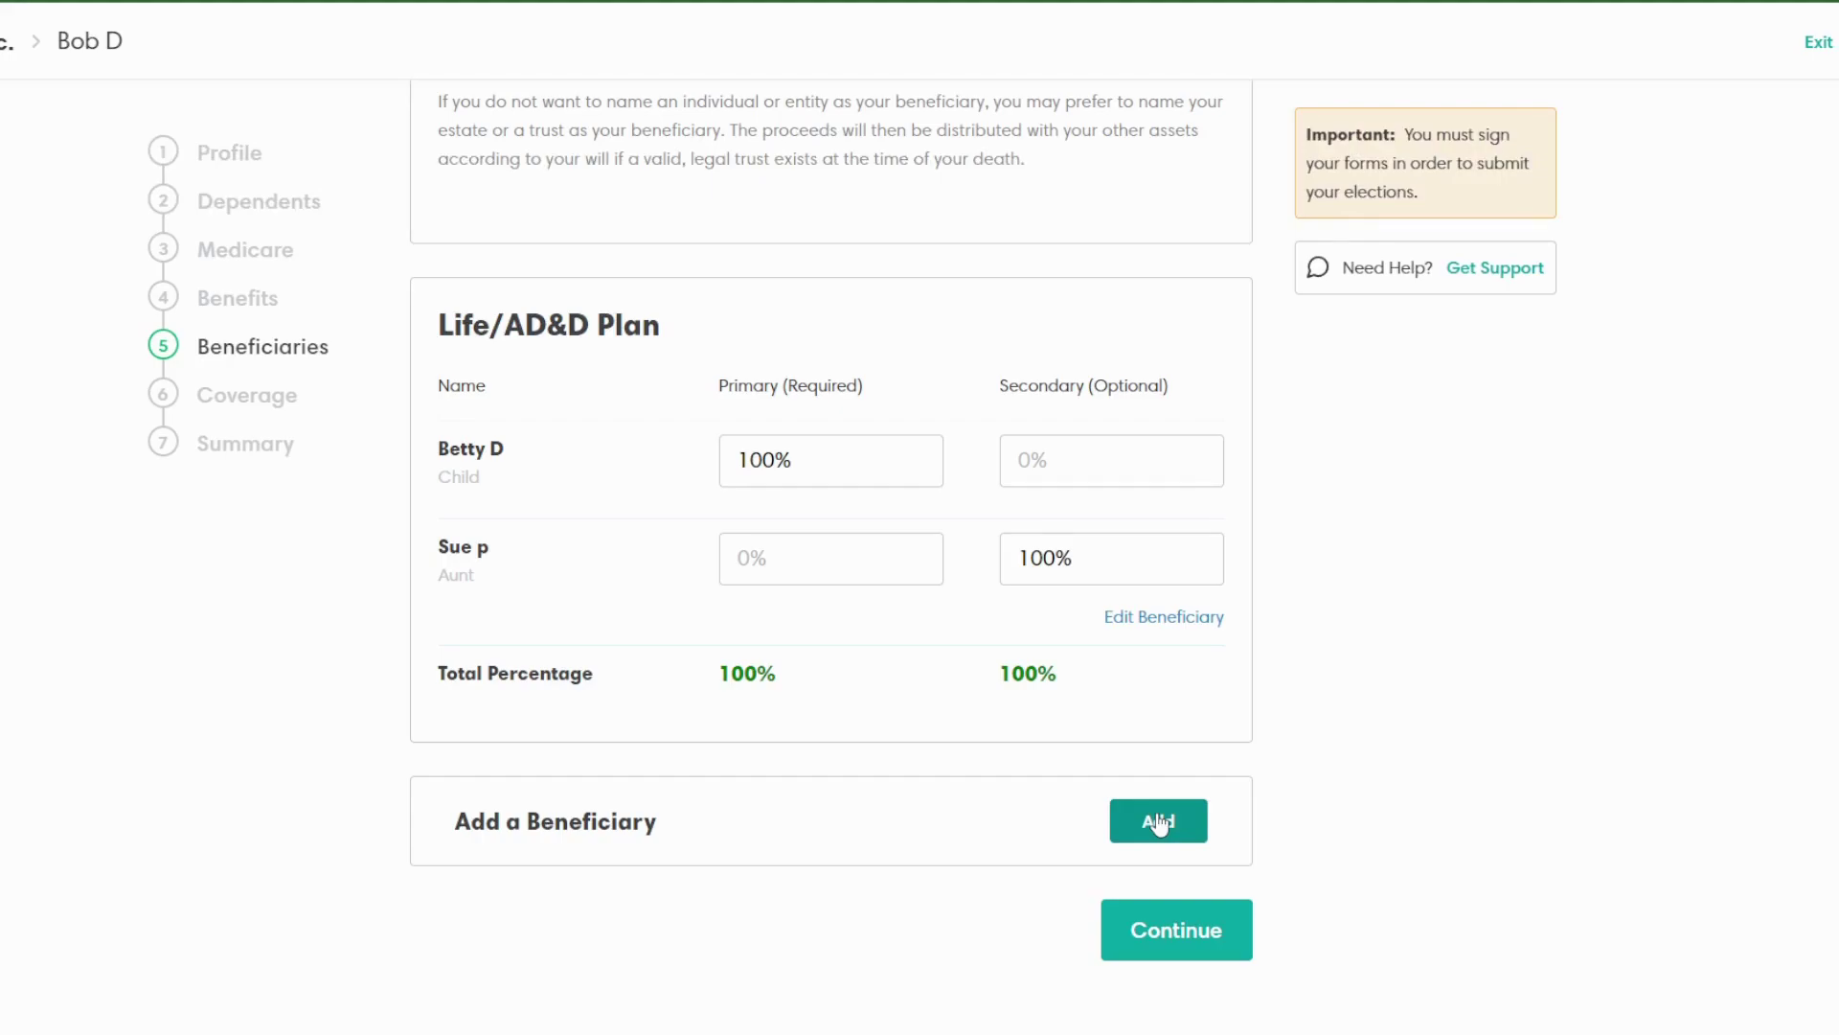
pyautogui.scroll(1, 1160, 824)
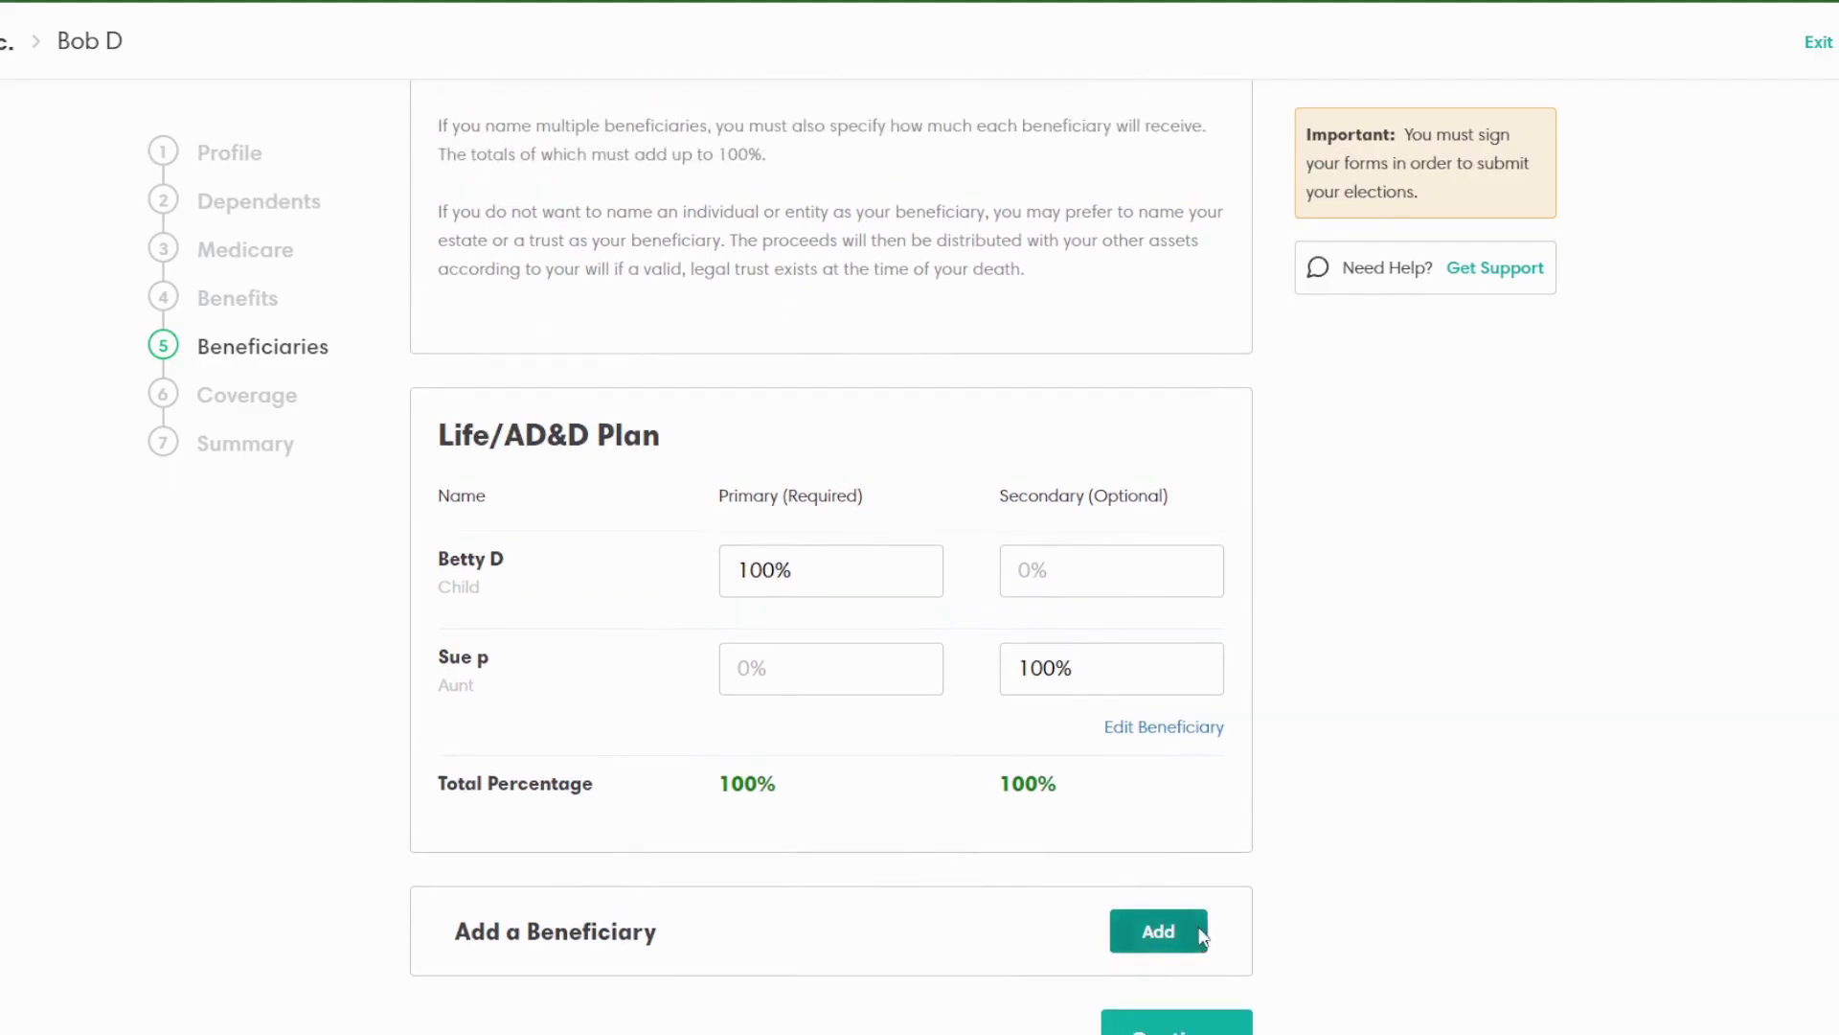
# Step: Open the add-beneficiary form and close it without saving
pyautogui.click(1199, 934)
pyautogui.scroll(-3, 822, 801)
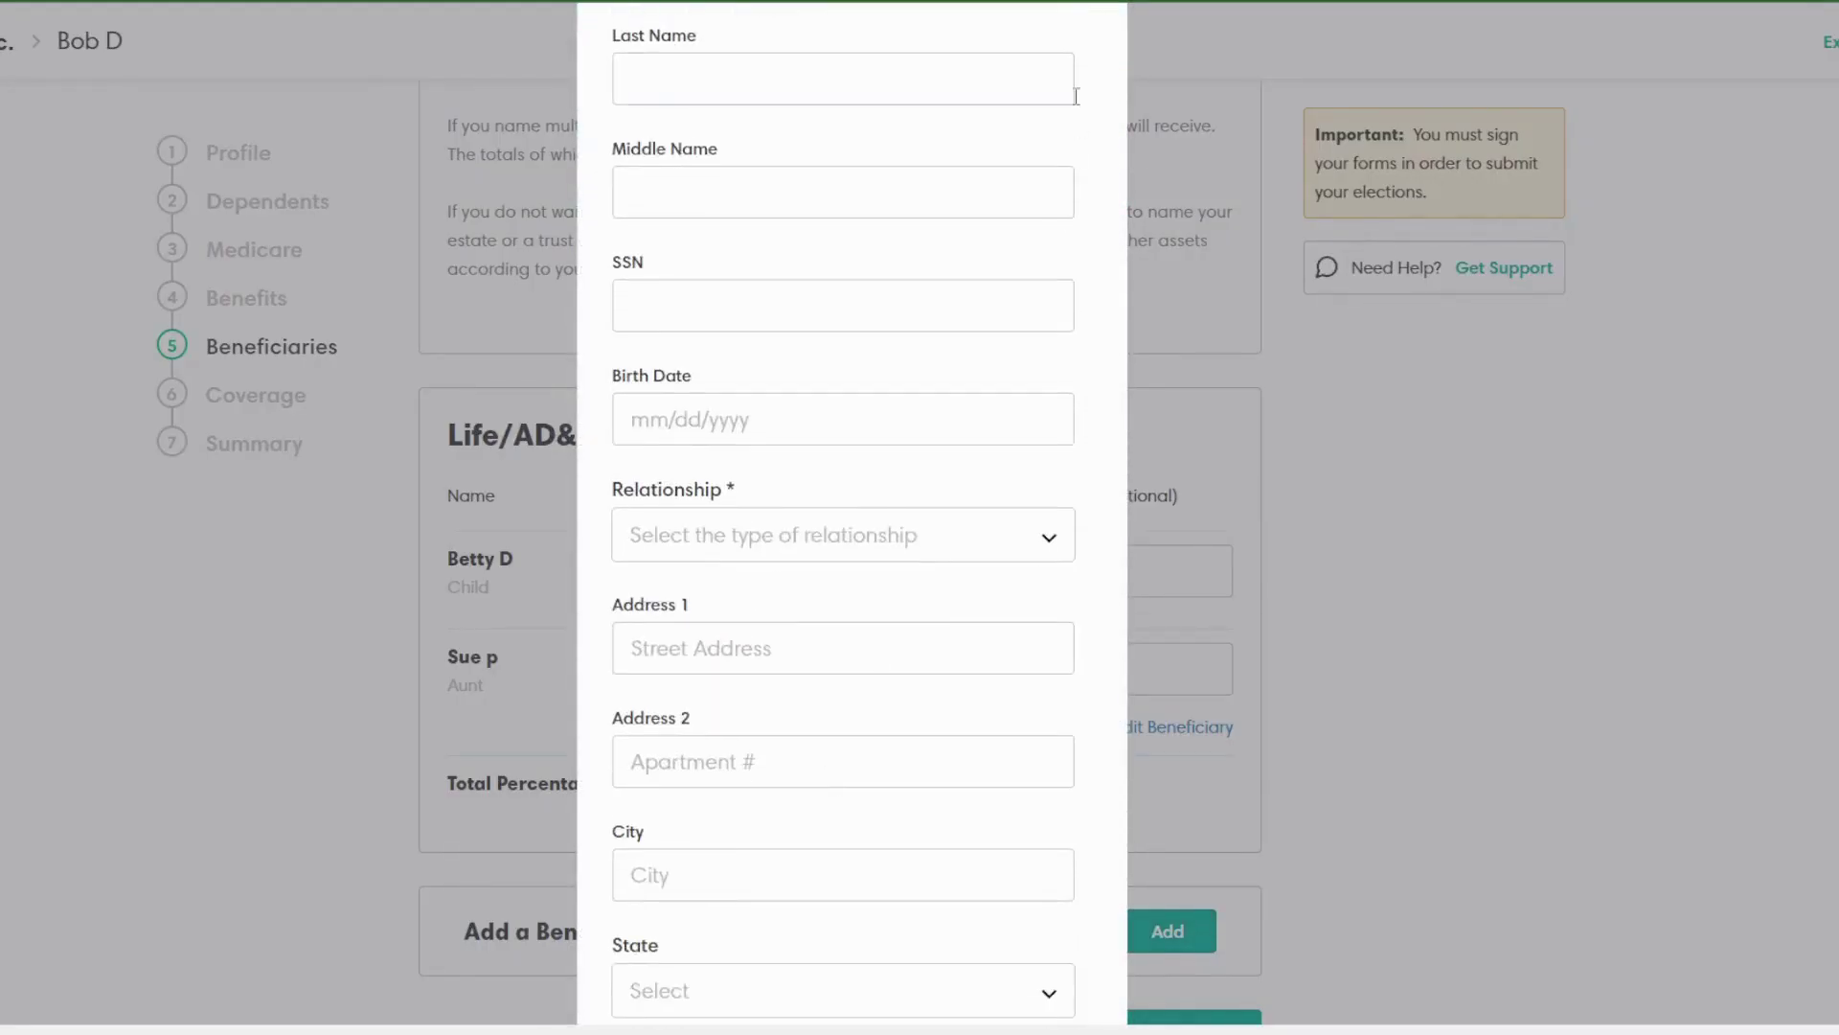
pyautogui.scroll(3, 1063, 134)
pyautogui.click(1056, 185)
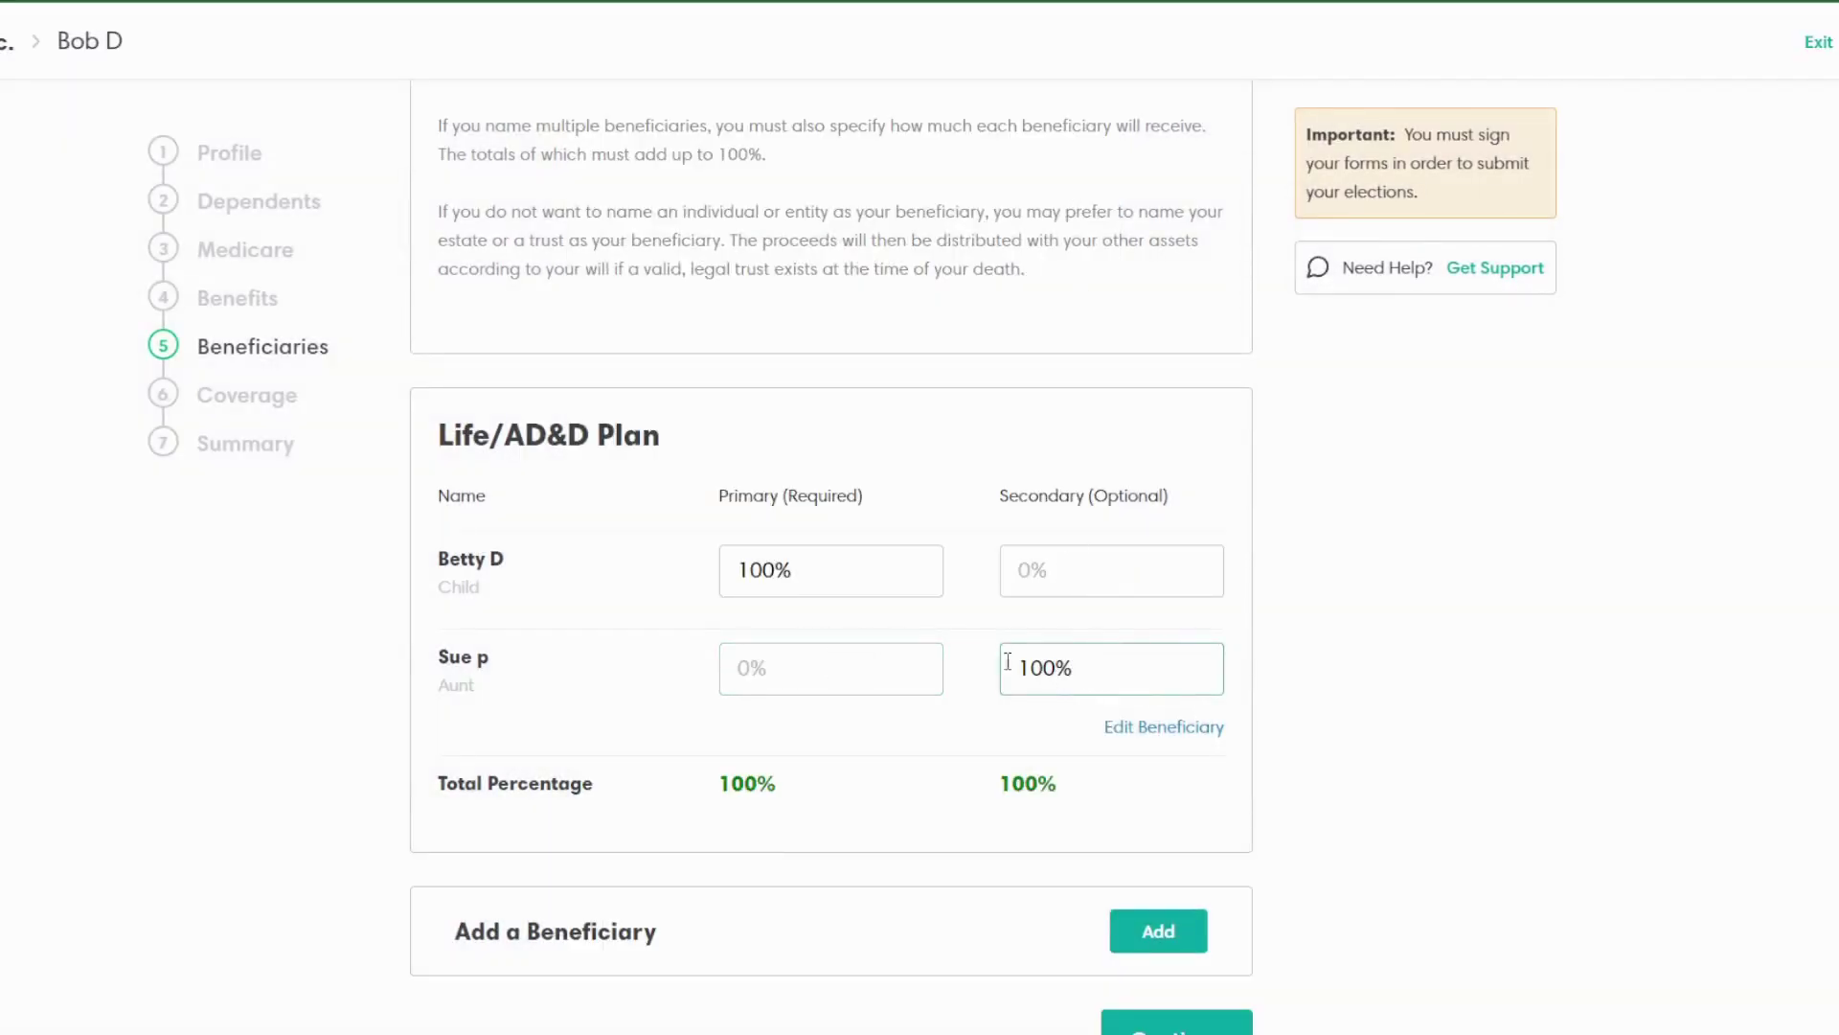
# Step: Try a 50/50 primary split between the child and the aunt
pyautogui.moveTo(842, 568); pyautogui.dragTo(654, 586)
pyautogui.write('50')
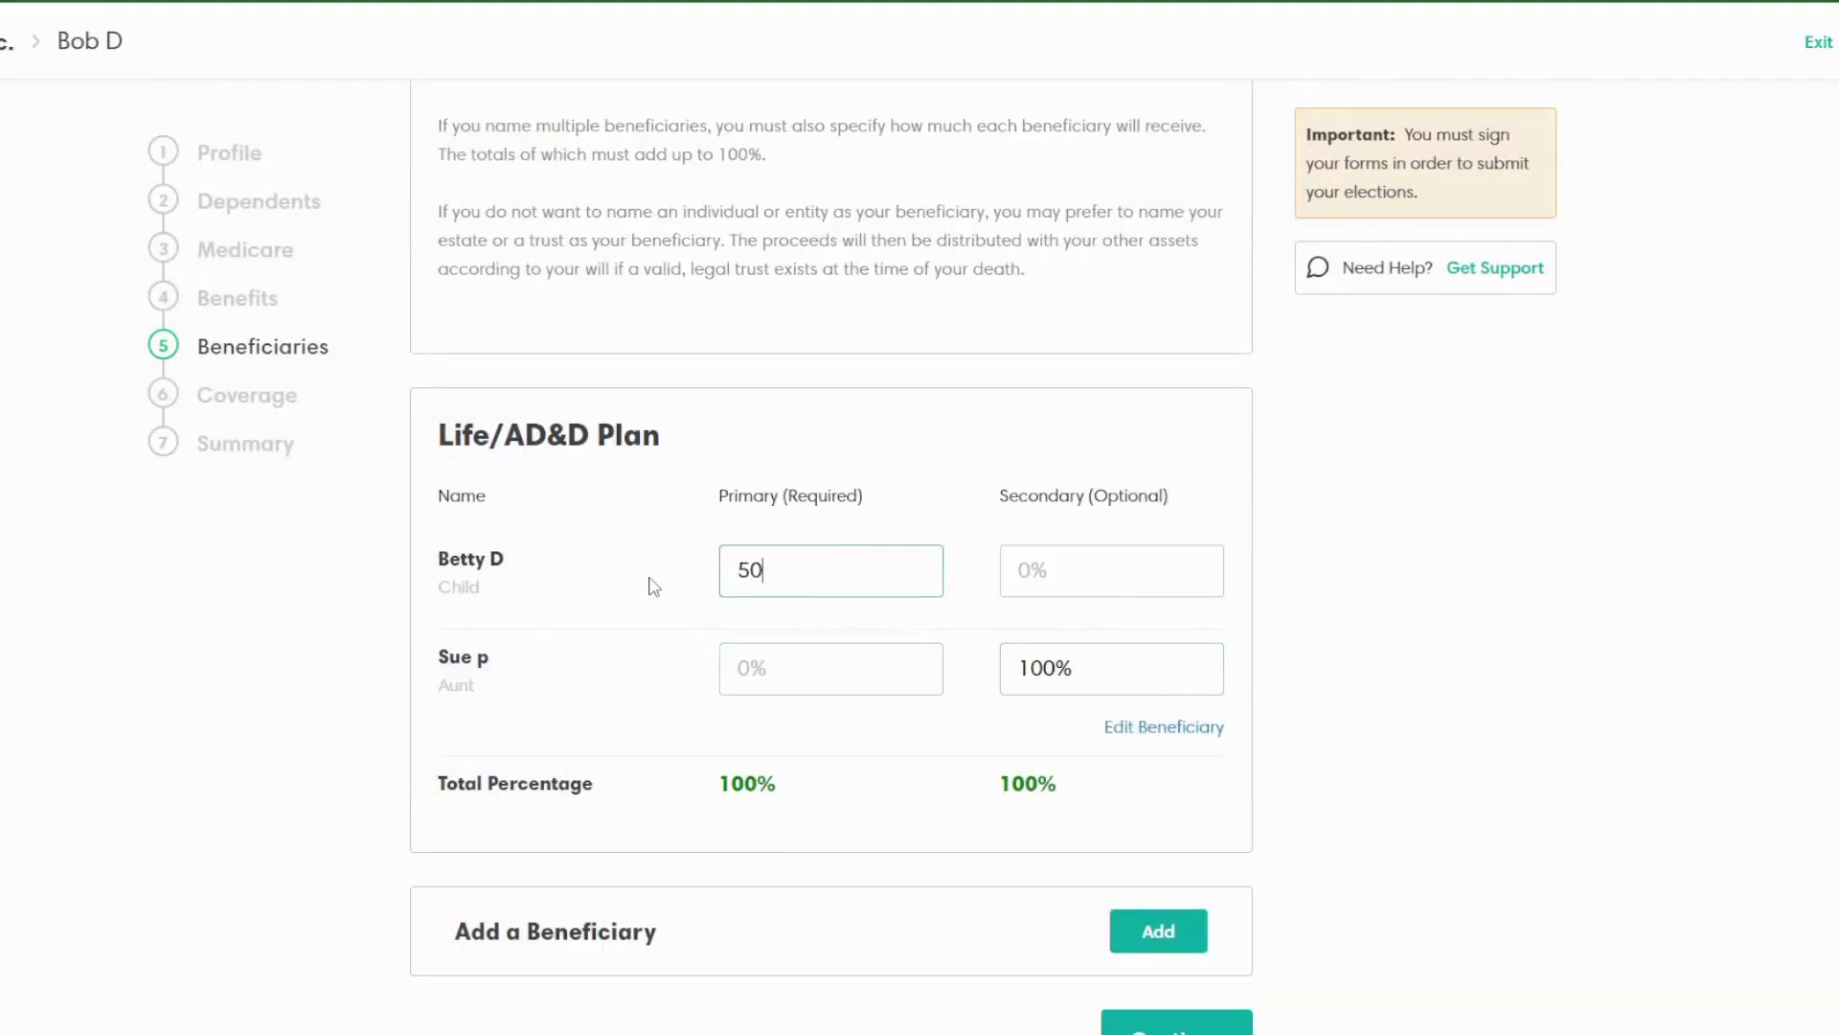
pyautogui.click(811, 649)
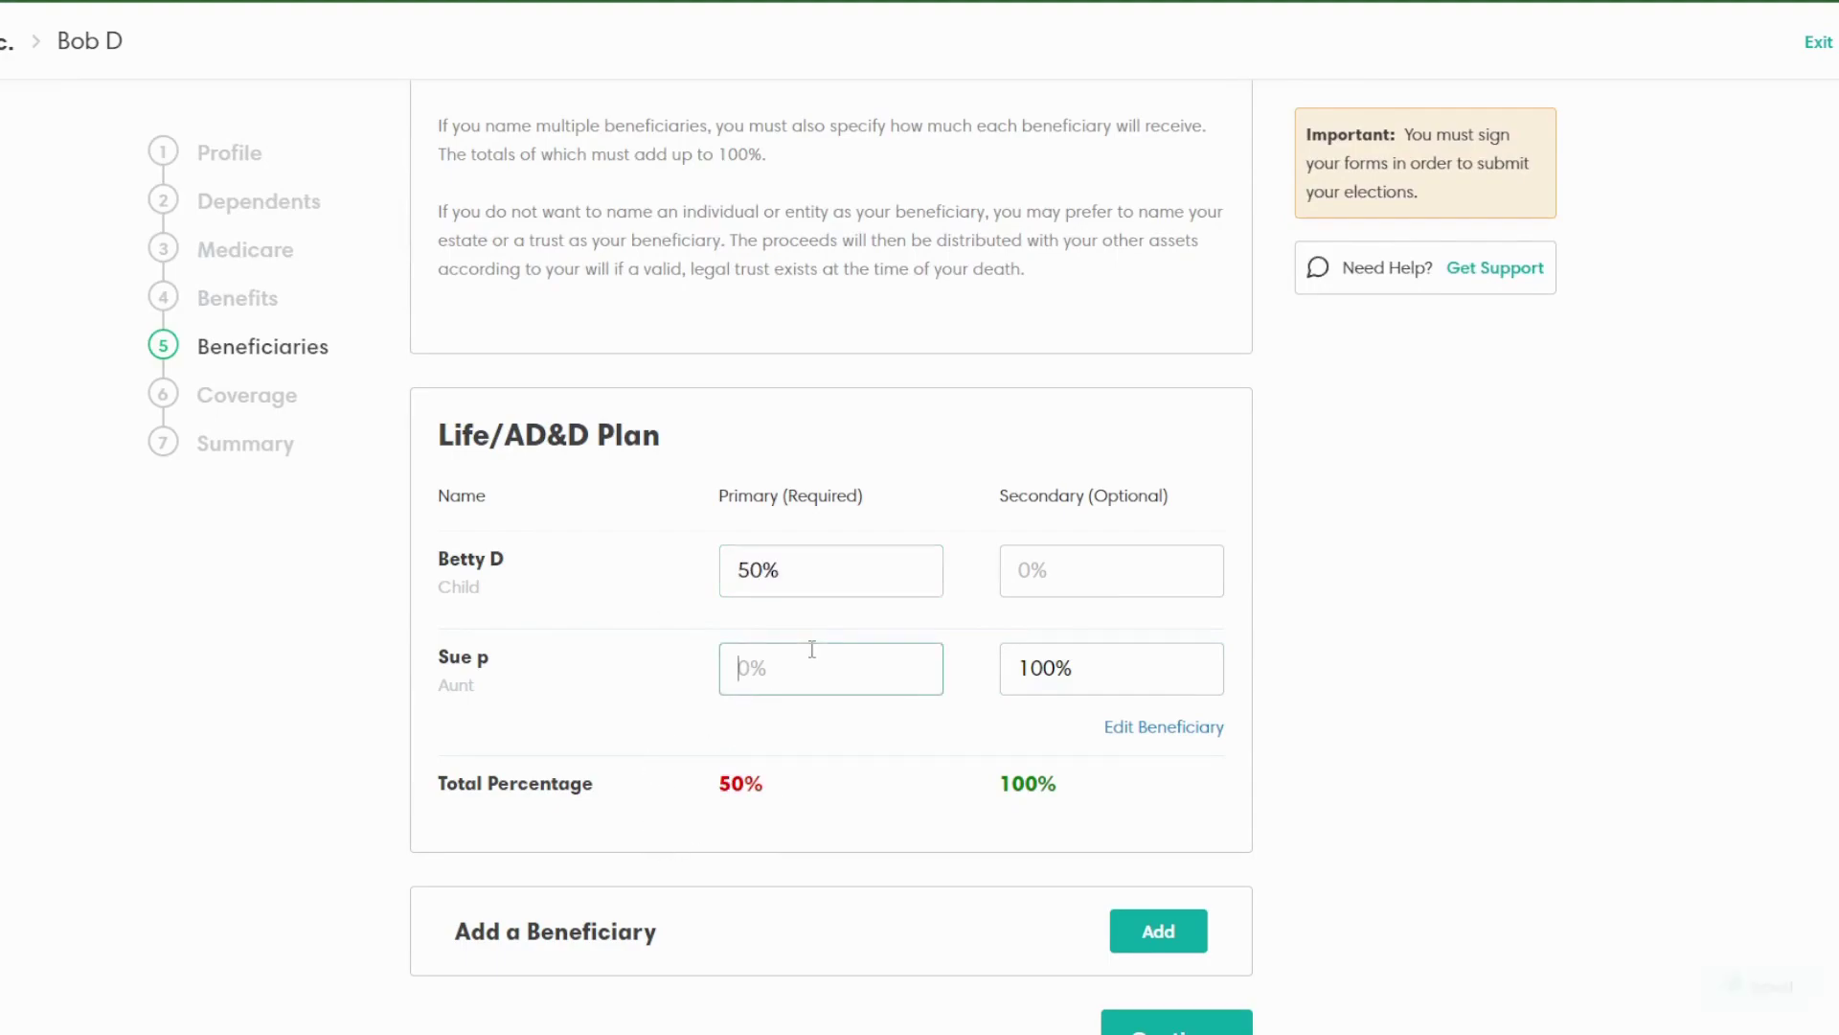
pyautogui.write('50')
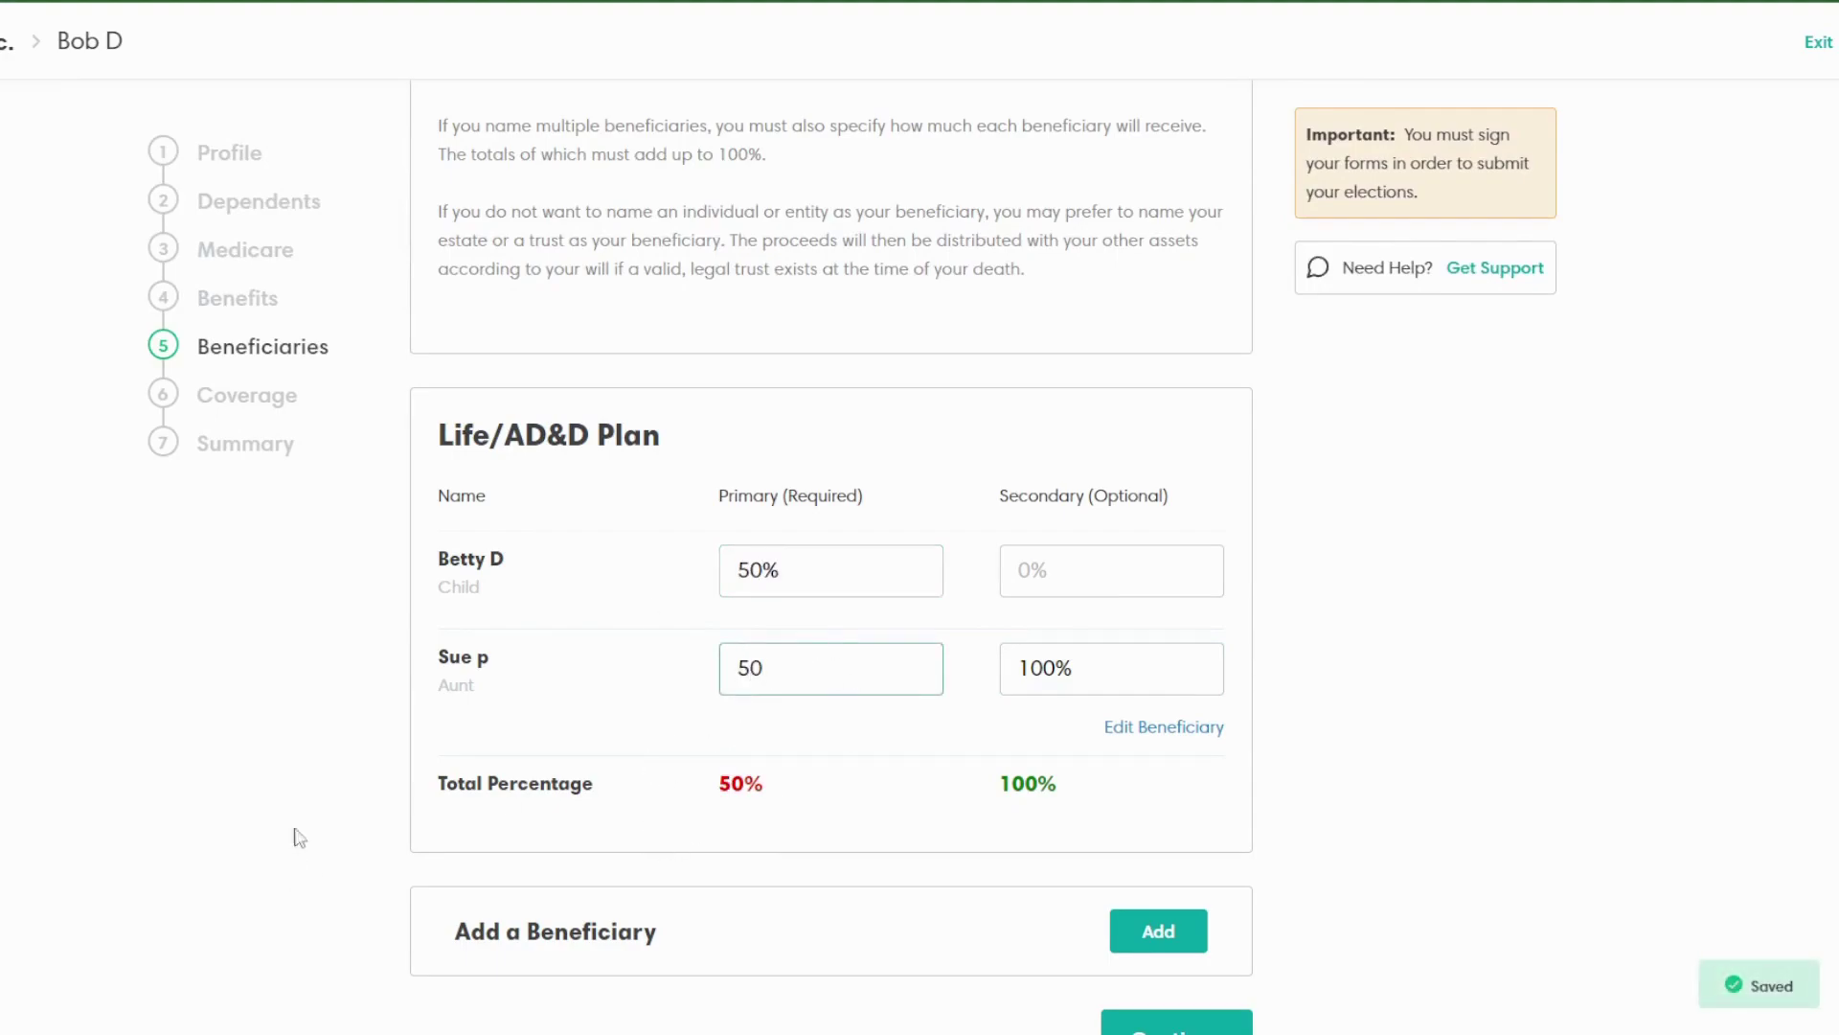
pyautogui.click(623, 728)
pyautogui.click(1105, 669)
pyautogui.moveTo(1105, 669); pyautogui.dragTo(915, 637)
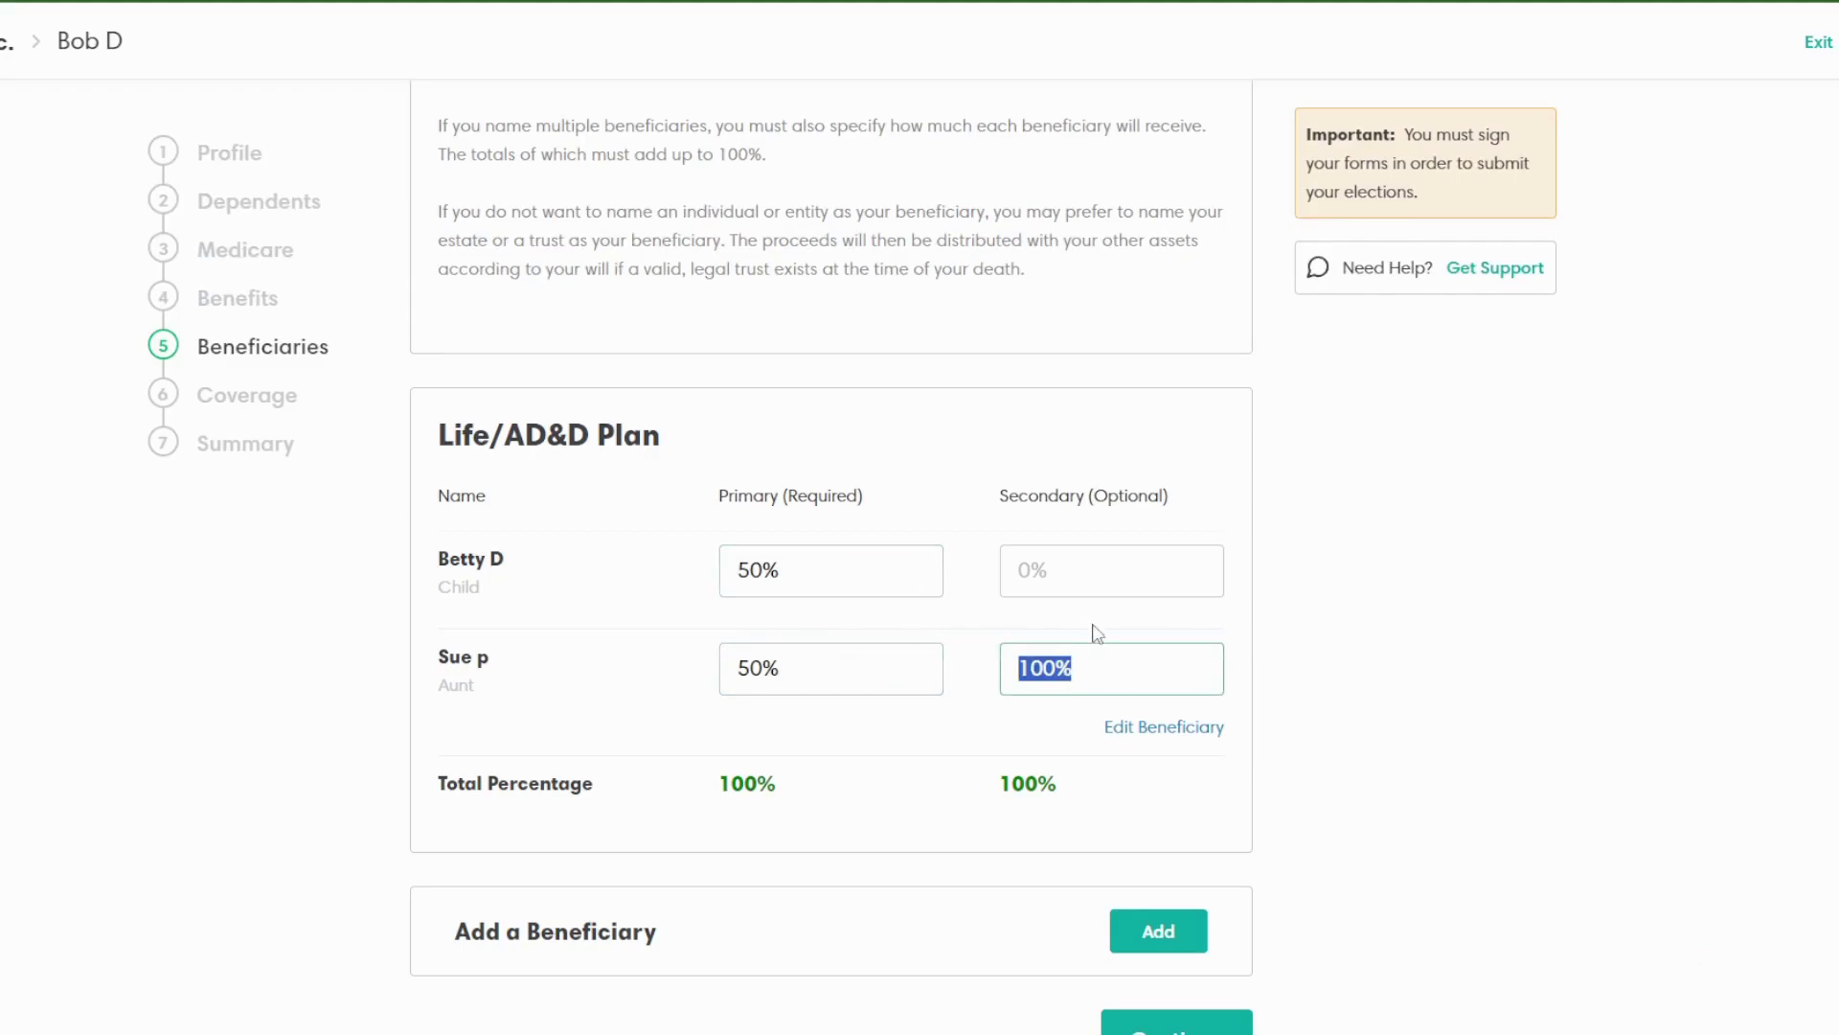
# Step: Restore the child to 100% primary and the aunt to 0%, keeping her 100% secondary
pyautogui.moveTo(774, 668); pyautogui.dragTo(690, 699)
pyautogui.write('0')
pyautogui.moveTo(777, 571); pyautogui.dragTo(578, 596)
pyautogui.write('100')
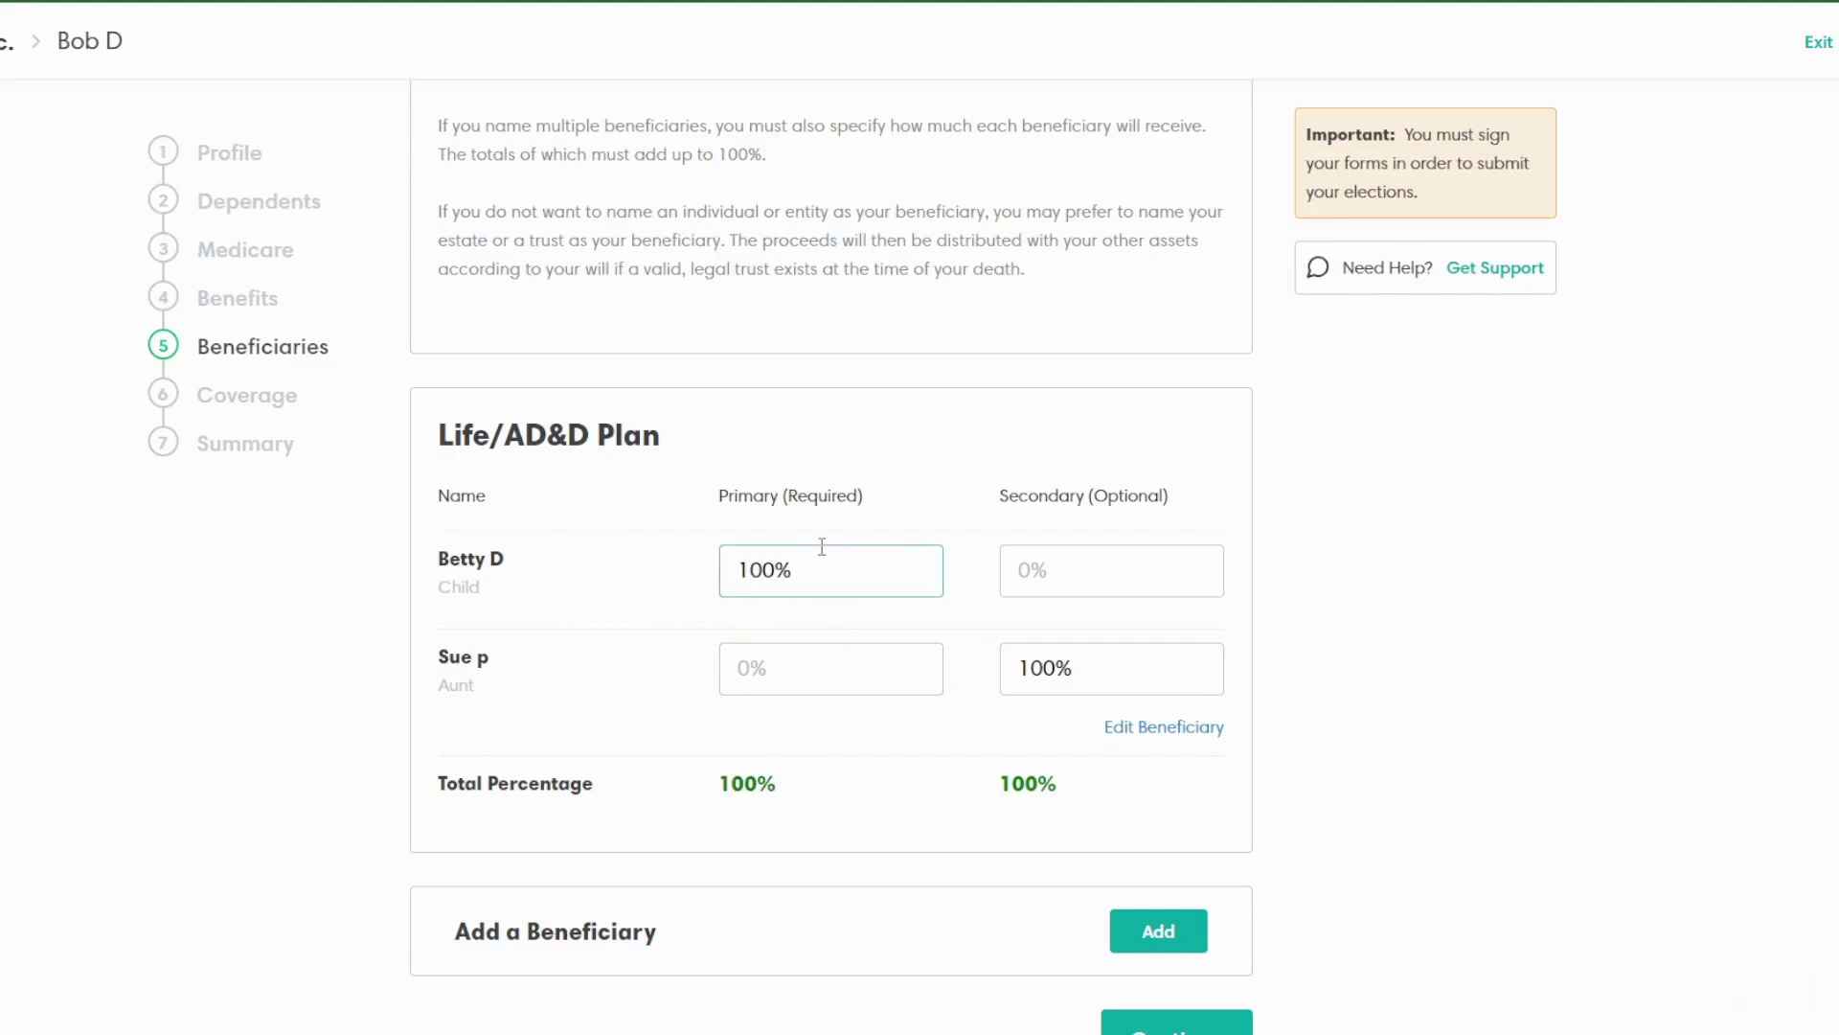
pyautogui.click(1140, 657)
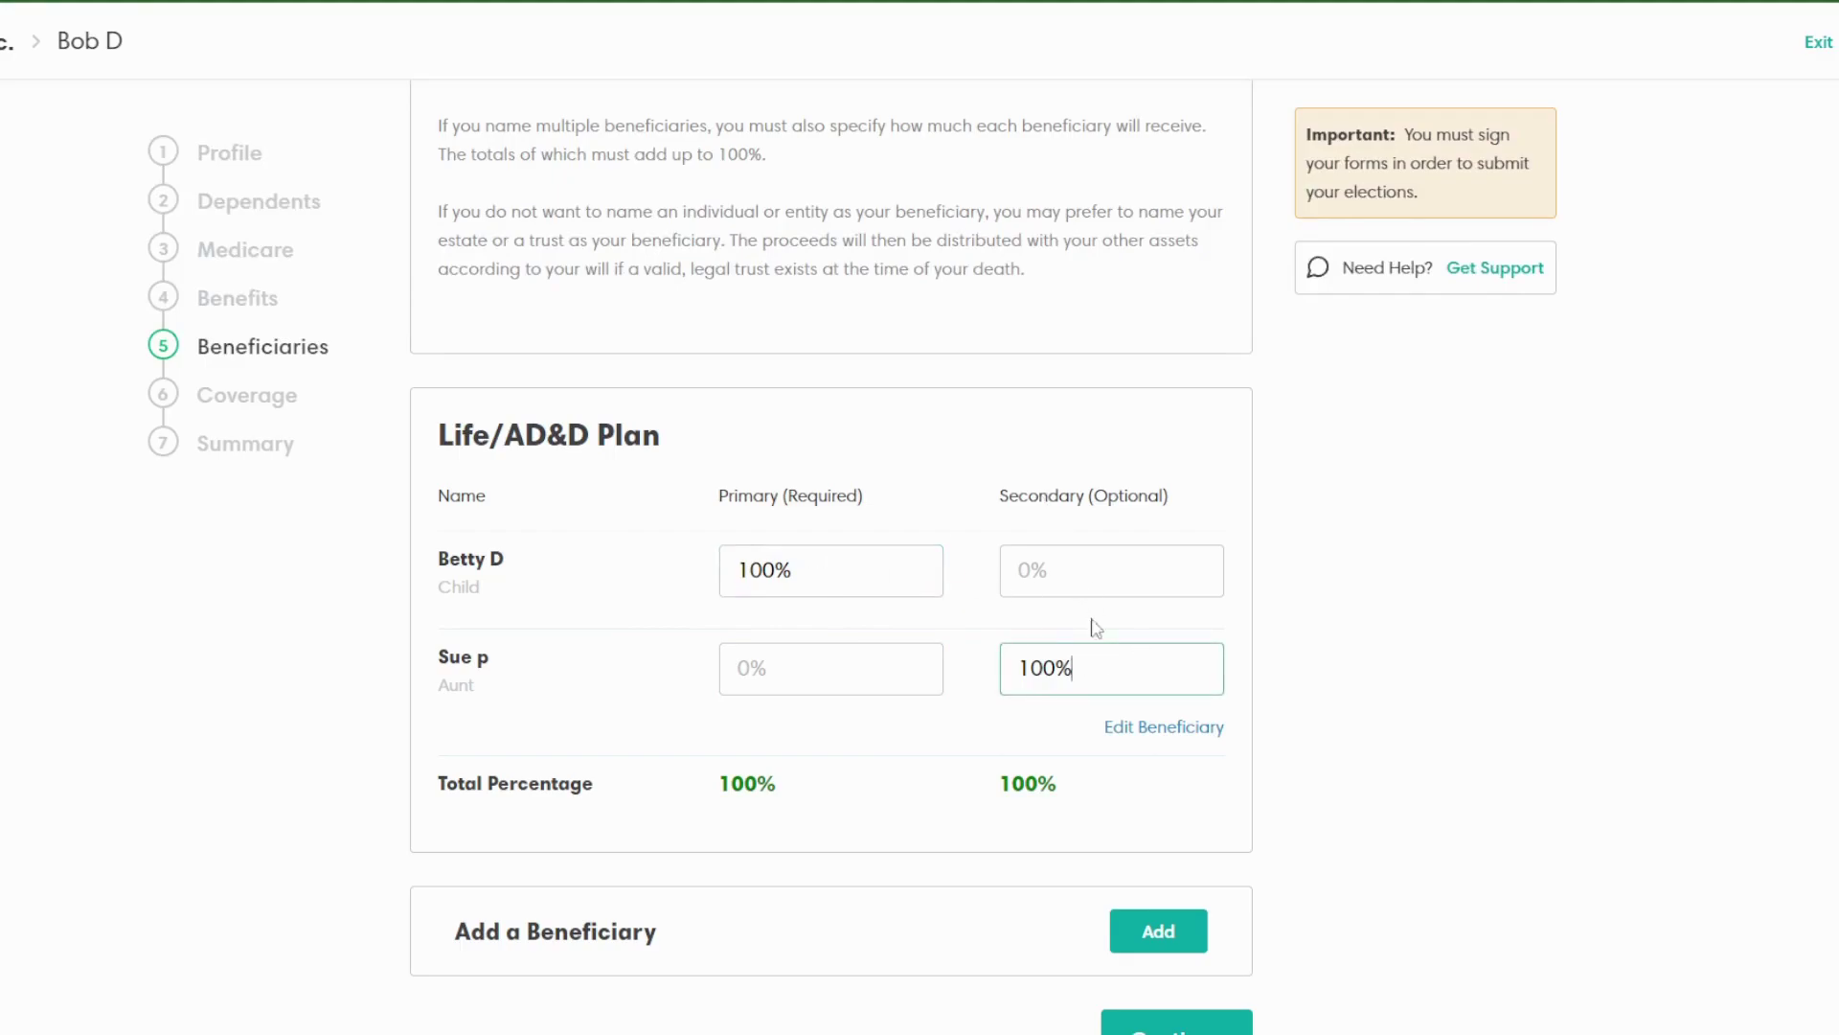
pyautogui.scroll(-1, 1236, 853)
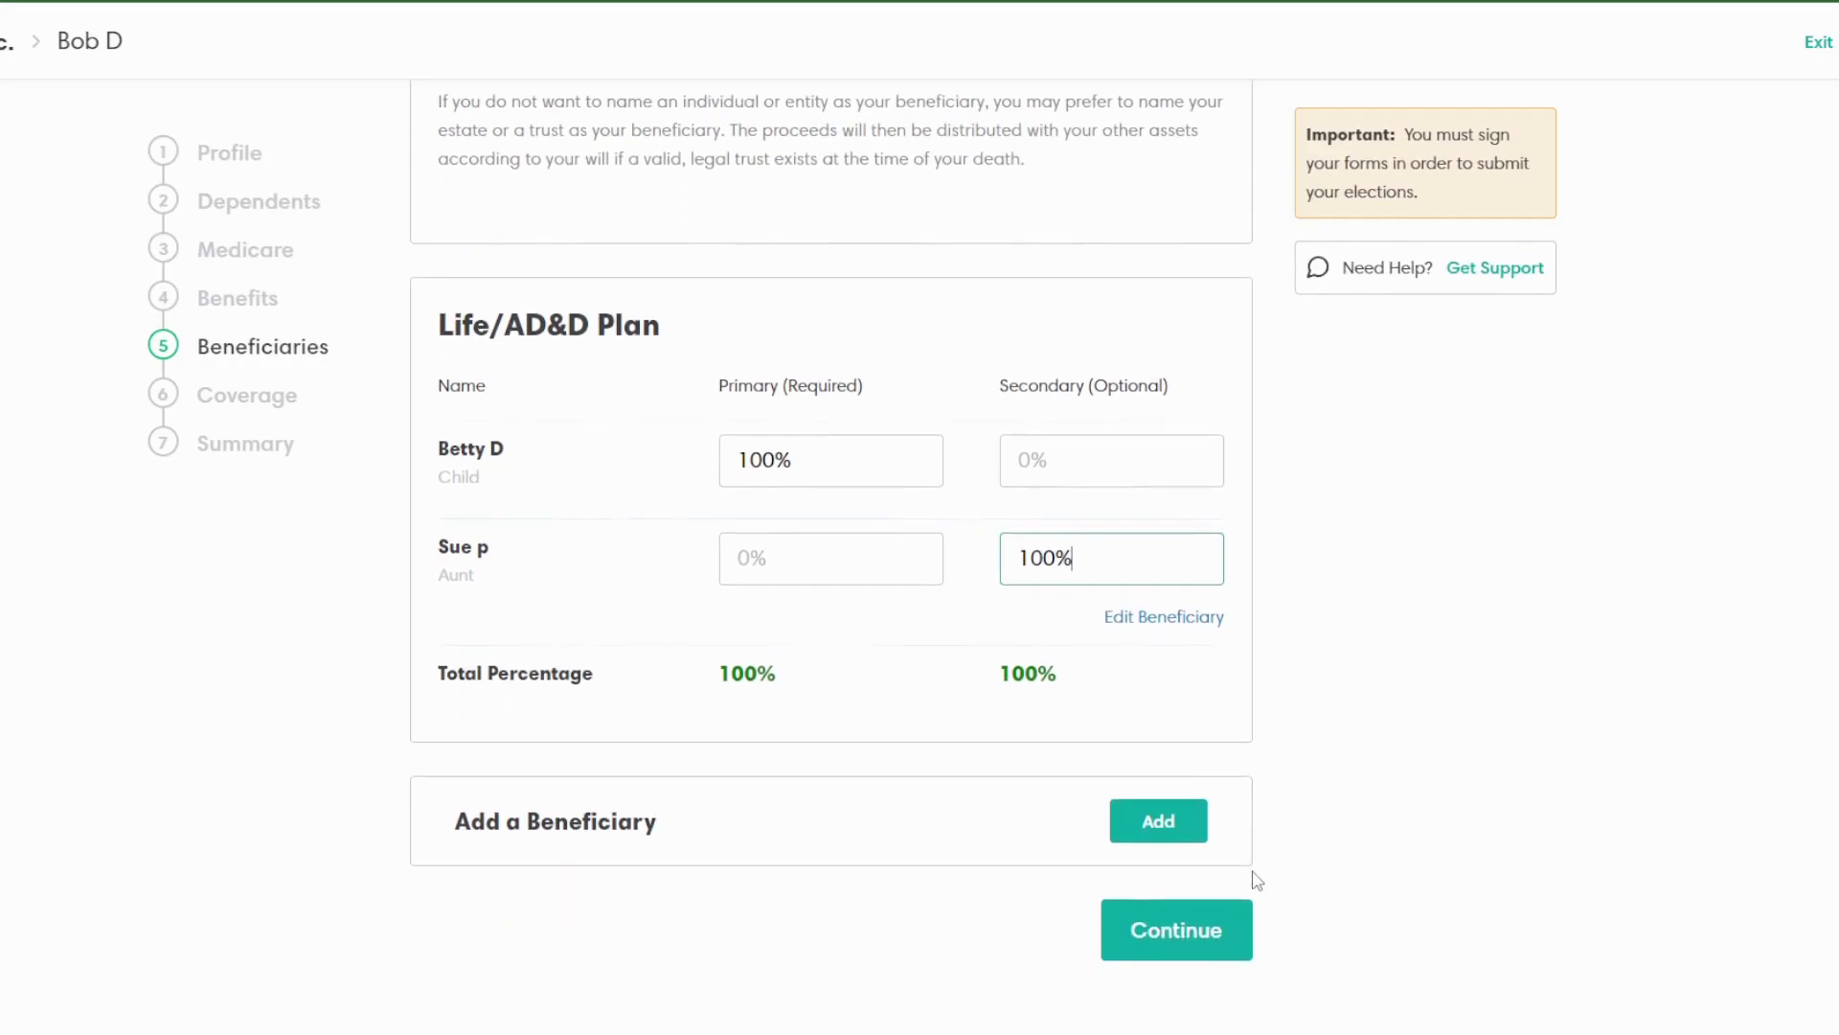
# Step: Save the beneficiaries and advance to Previous & Current Coverage
pyautogui.click(1178, 934)
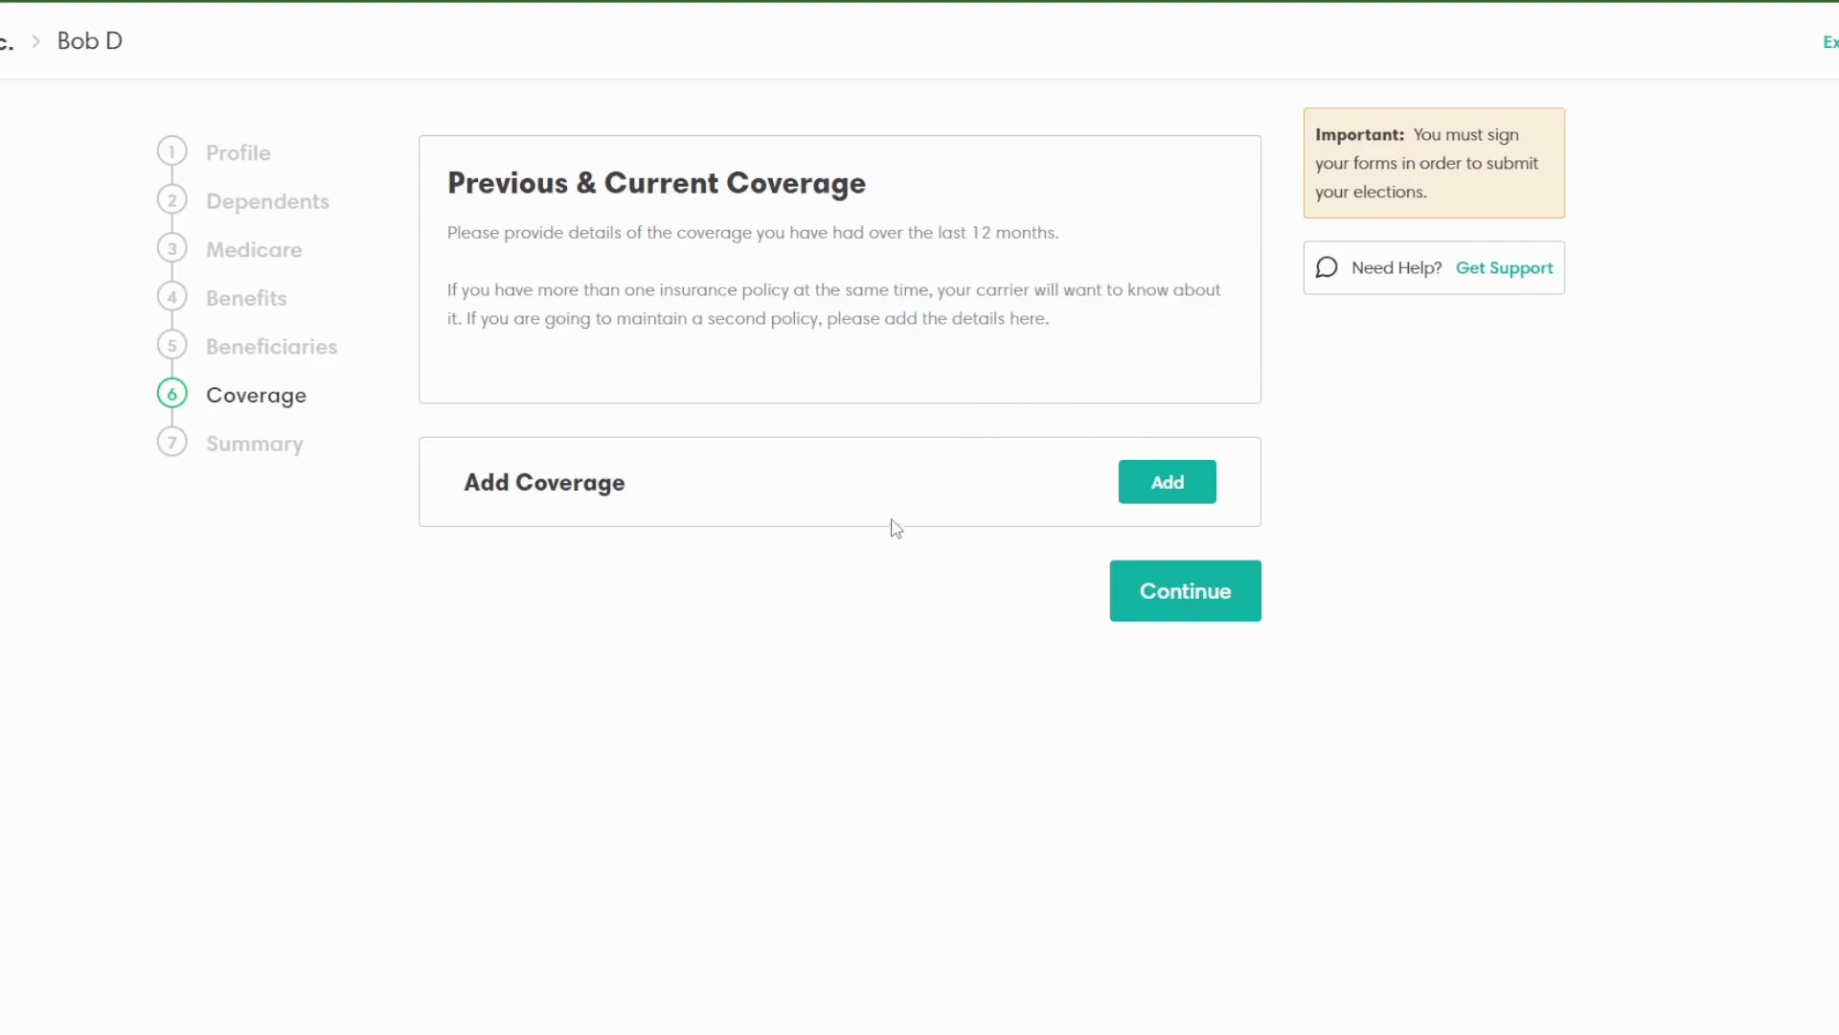
# Step: Review the Medical, Dental, Vision and Life/AD&D elections on the Benefit Summary, then exit
pyautogui.click(1206, 601)
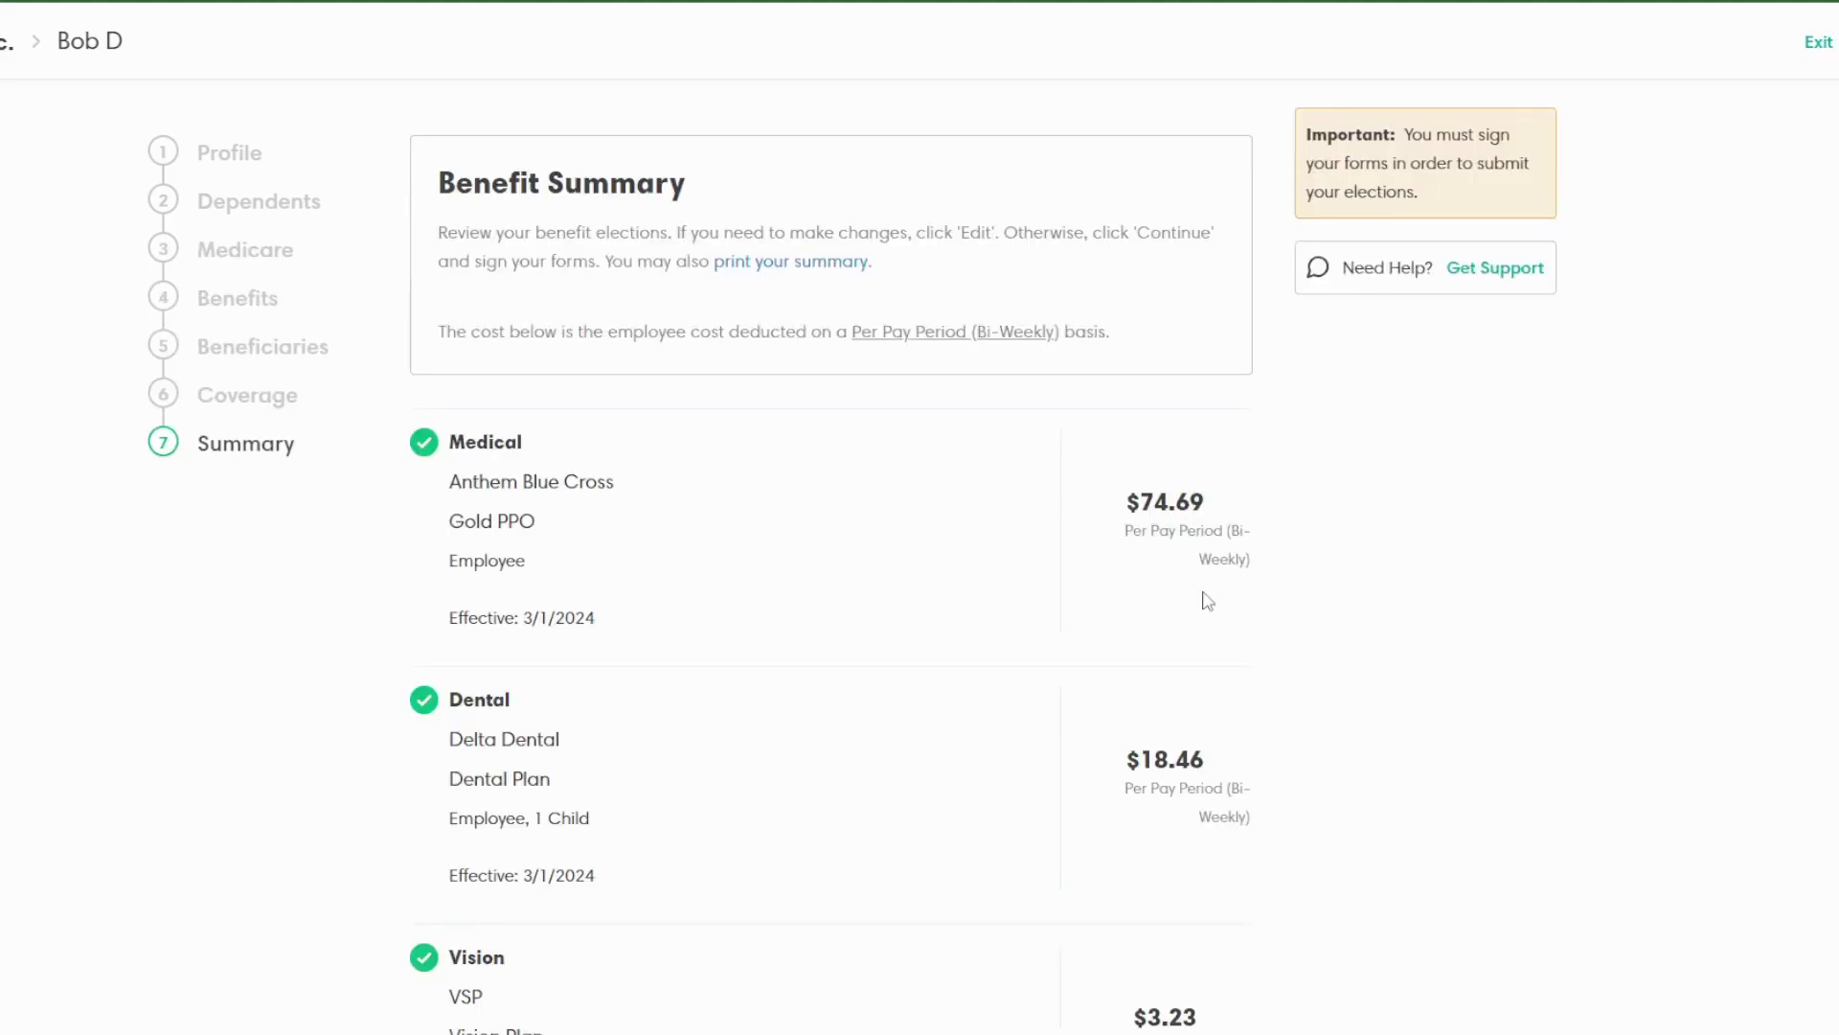
pyautogui.scroll(-4, 1198, 575)
pyautogui.scroll(4, 1202, 566)
pyautogui.scroll(-4, 1224, 664)
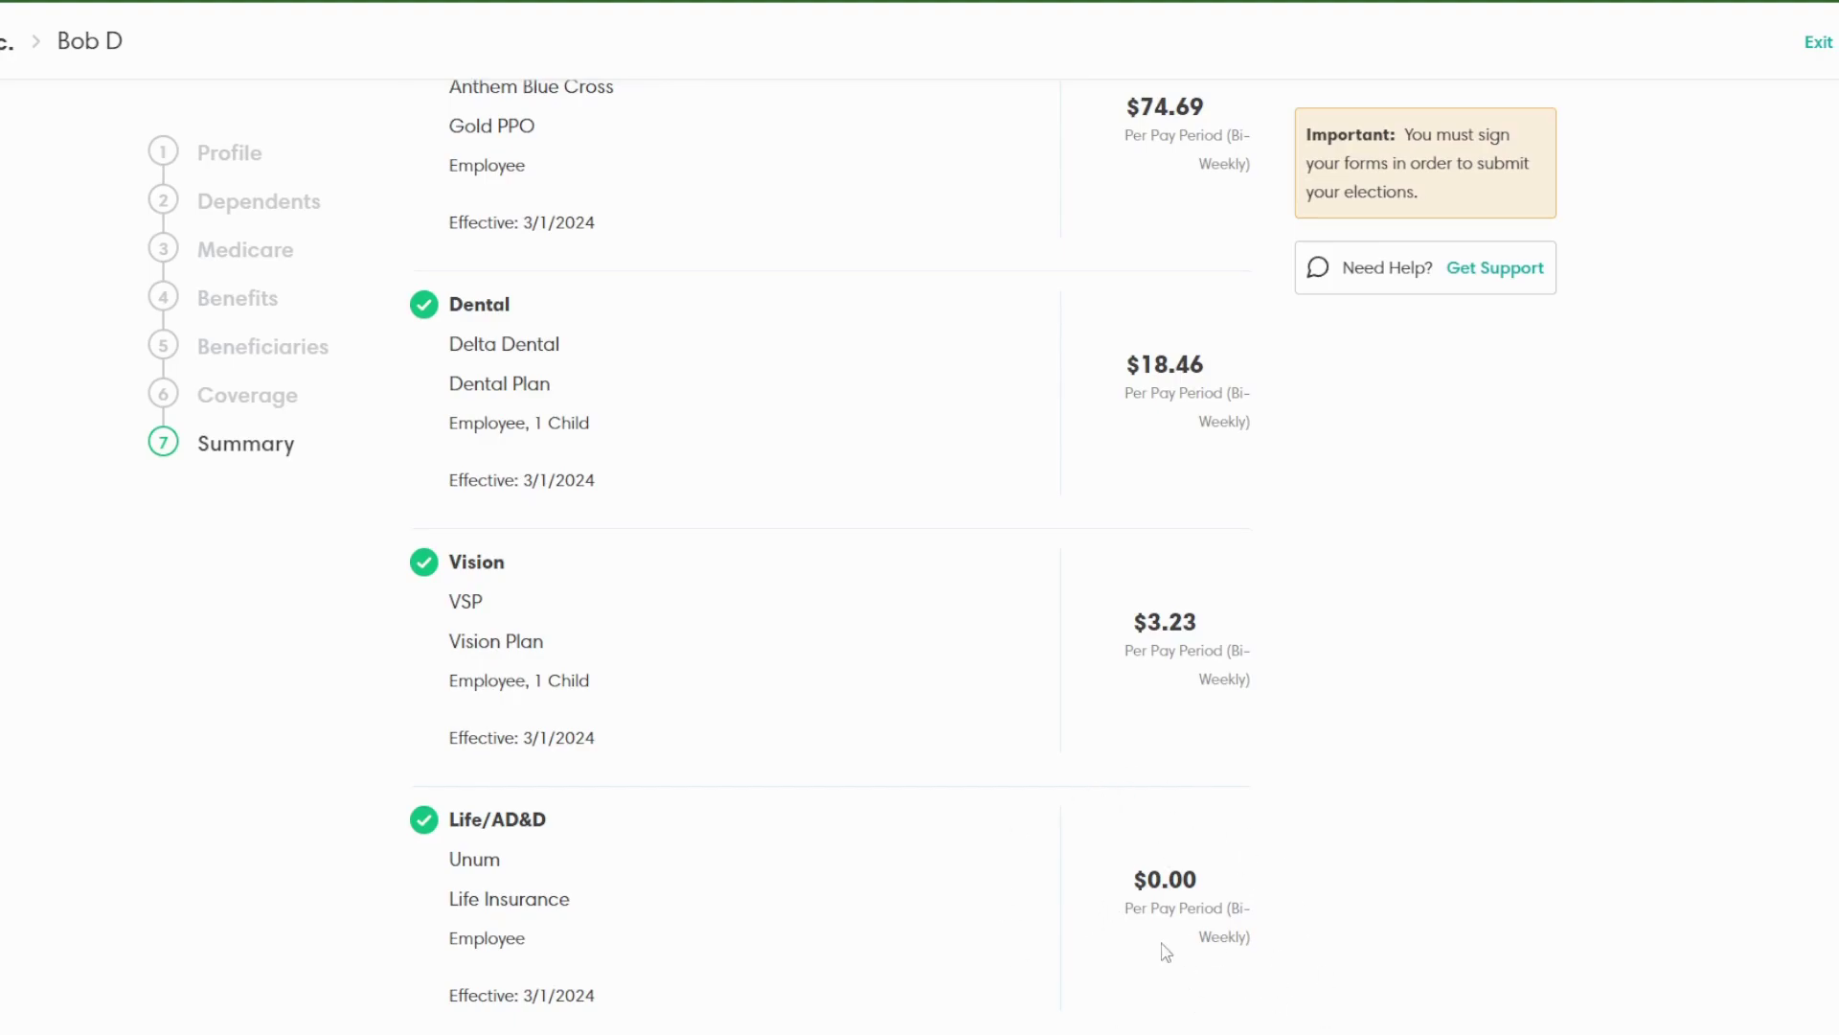
pyautogui.scroll(4, 1233, 957)
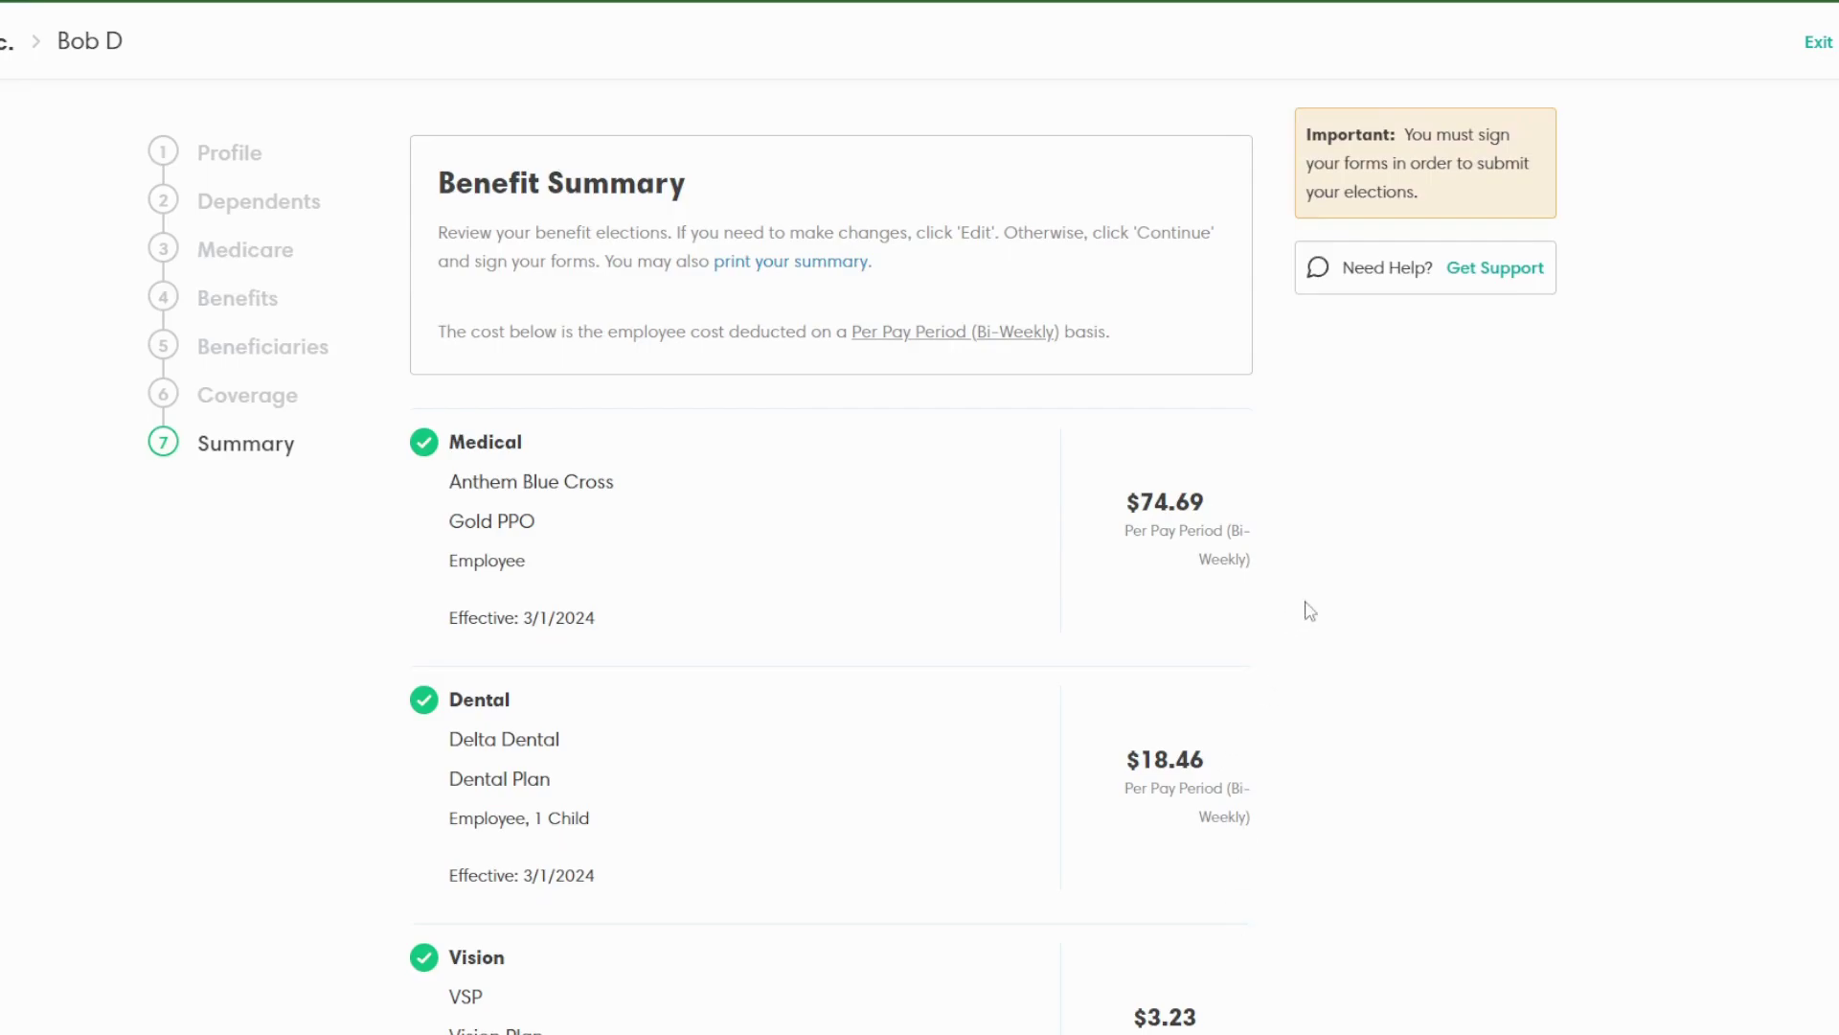
pyautogui.scroll(-3, 1330, 621)
pyautogui.scroll(-2, 1329, 621)
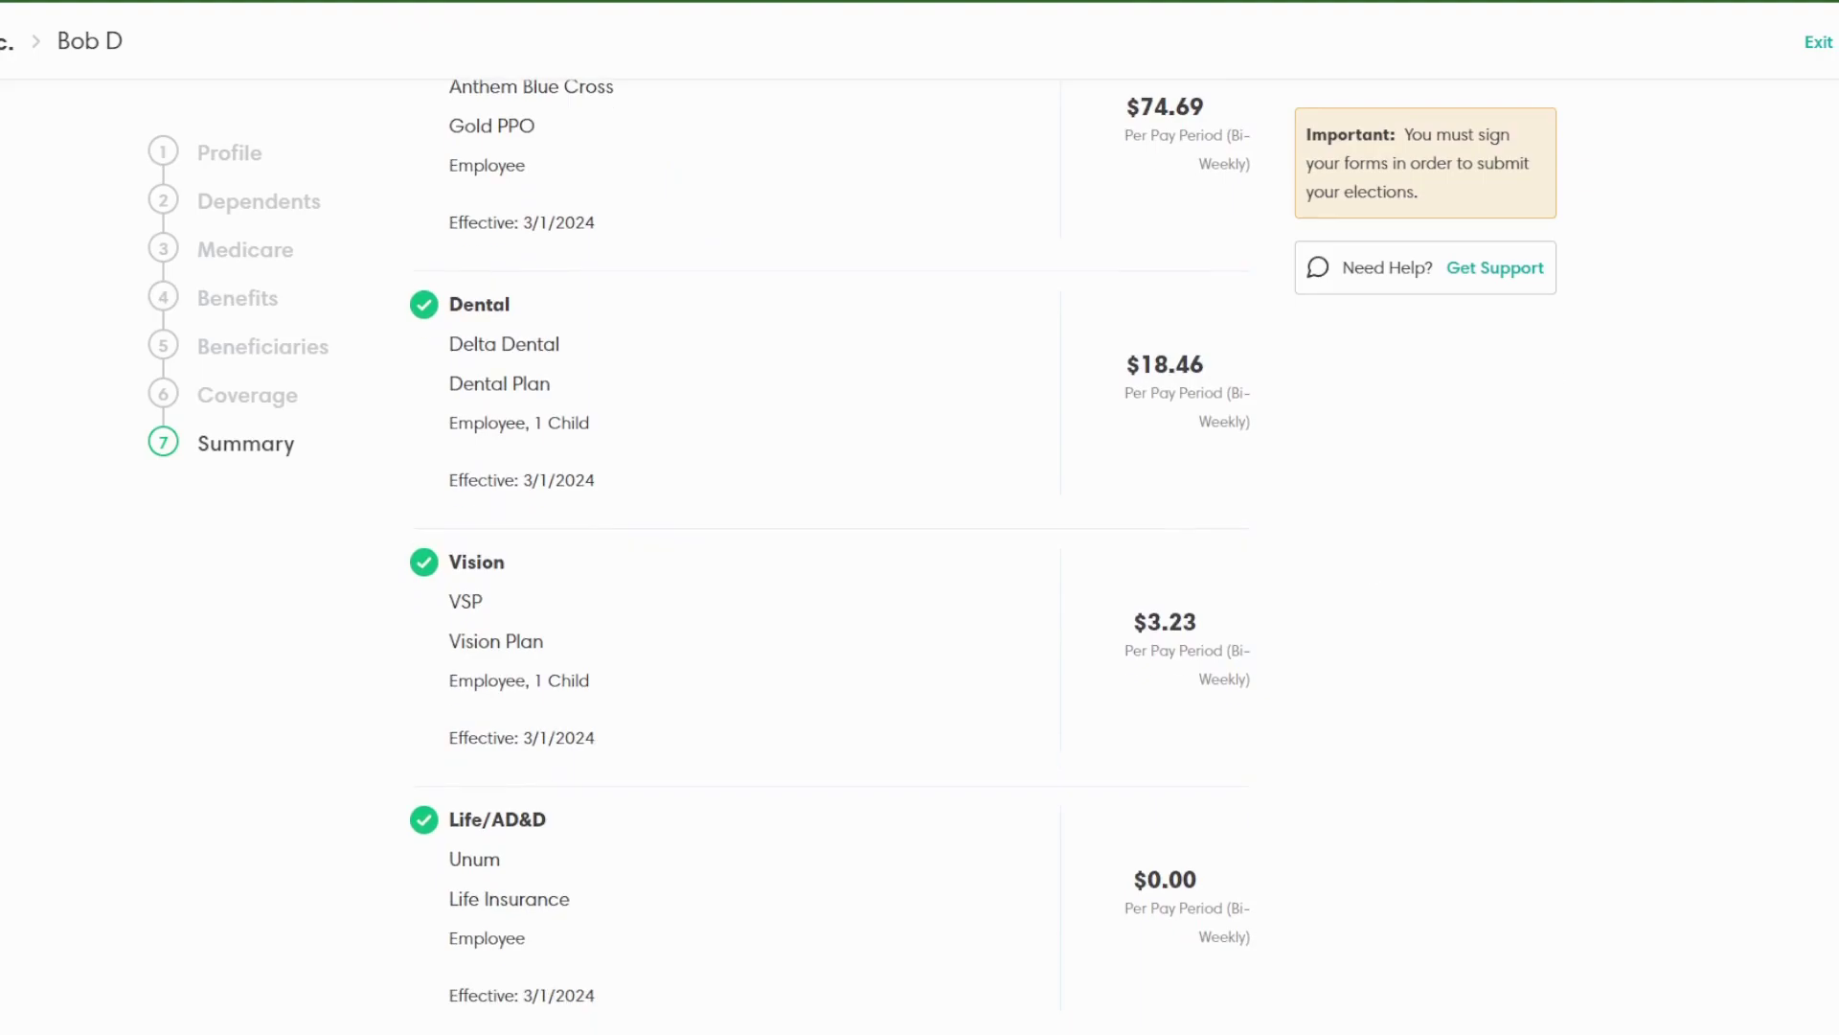
pyautogui.click(1818, 44)
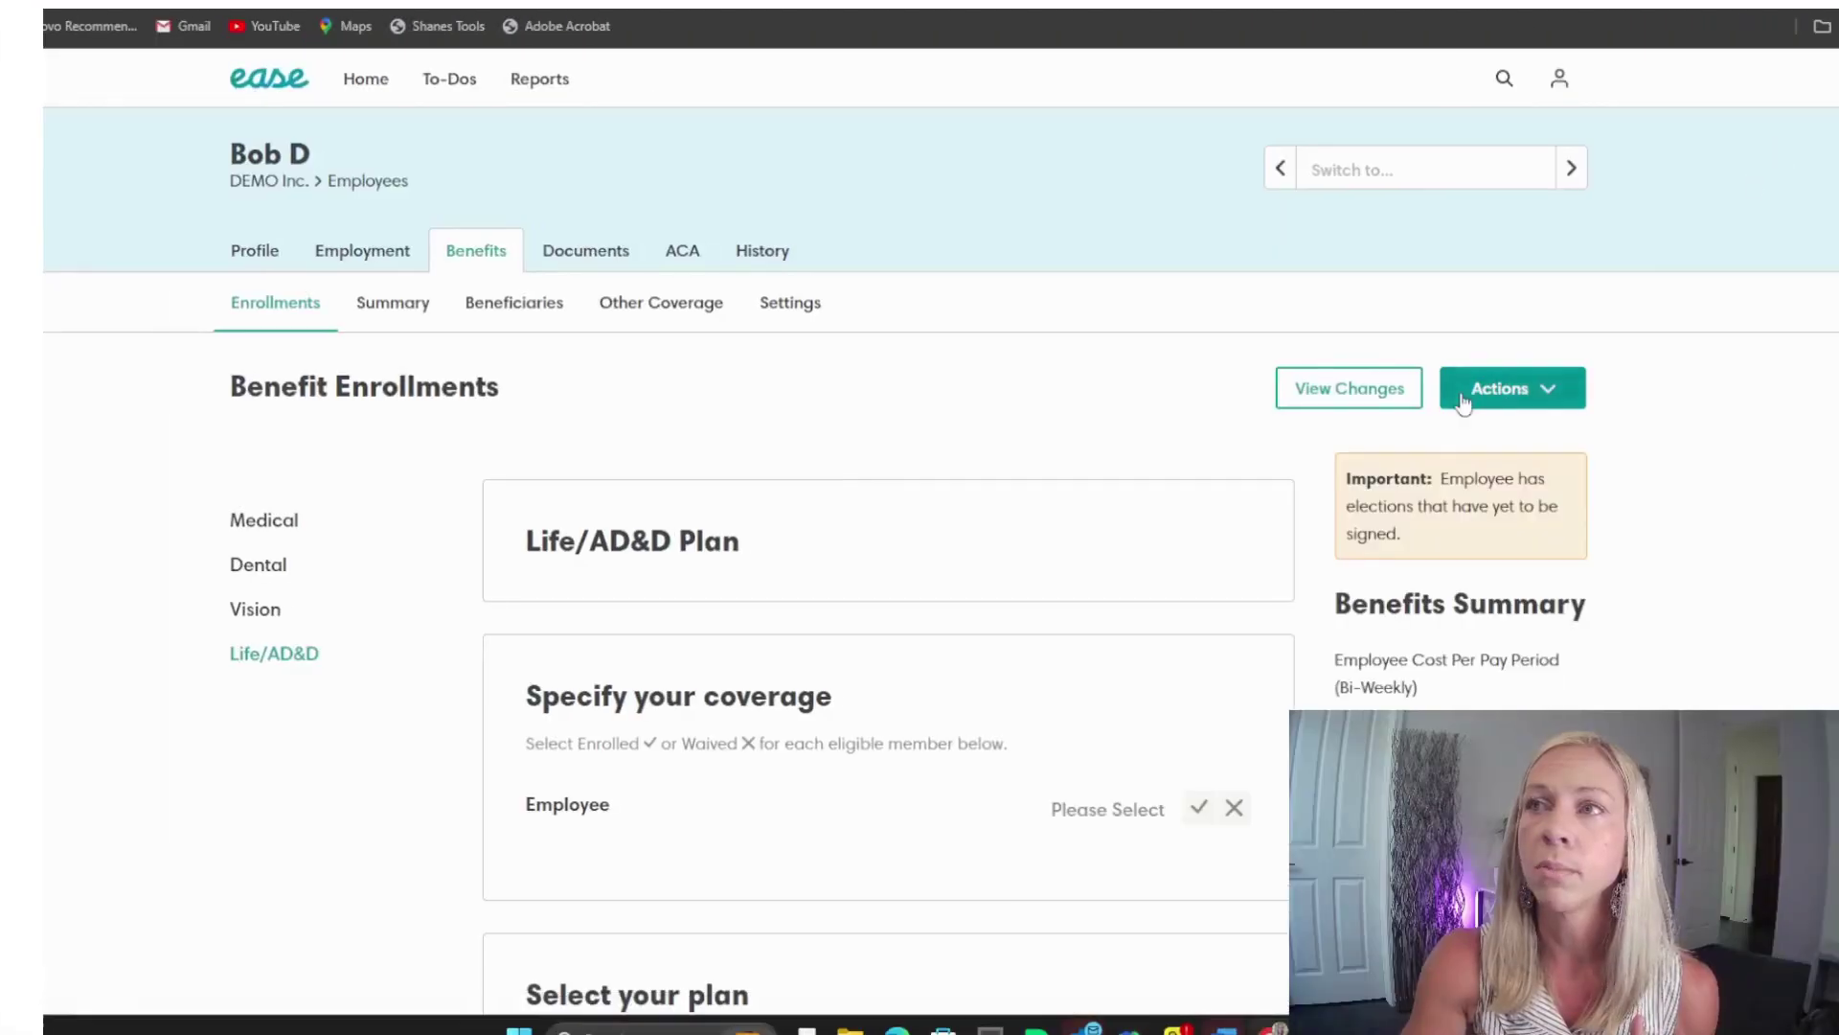
# Step: Return to the DEMO Inc. employee list and open the enrolling employee's profile
pyautogui.click(367, 181)
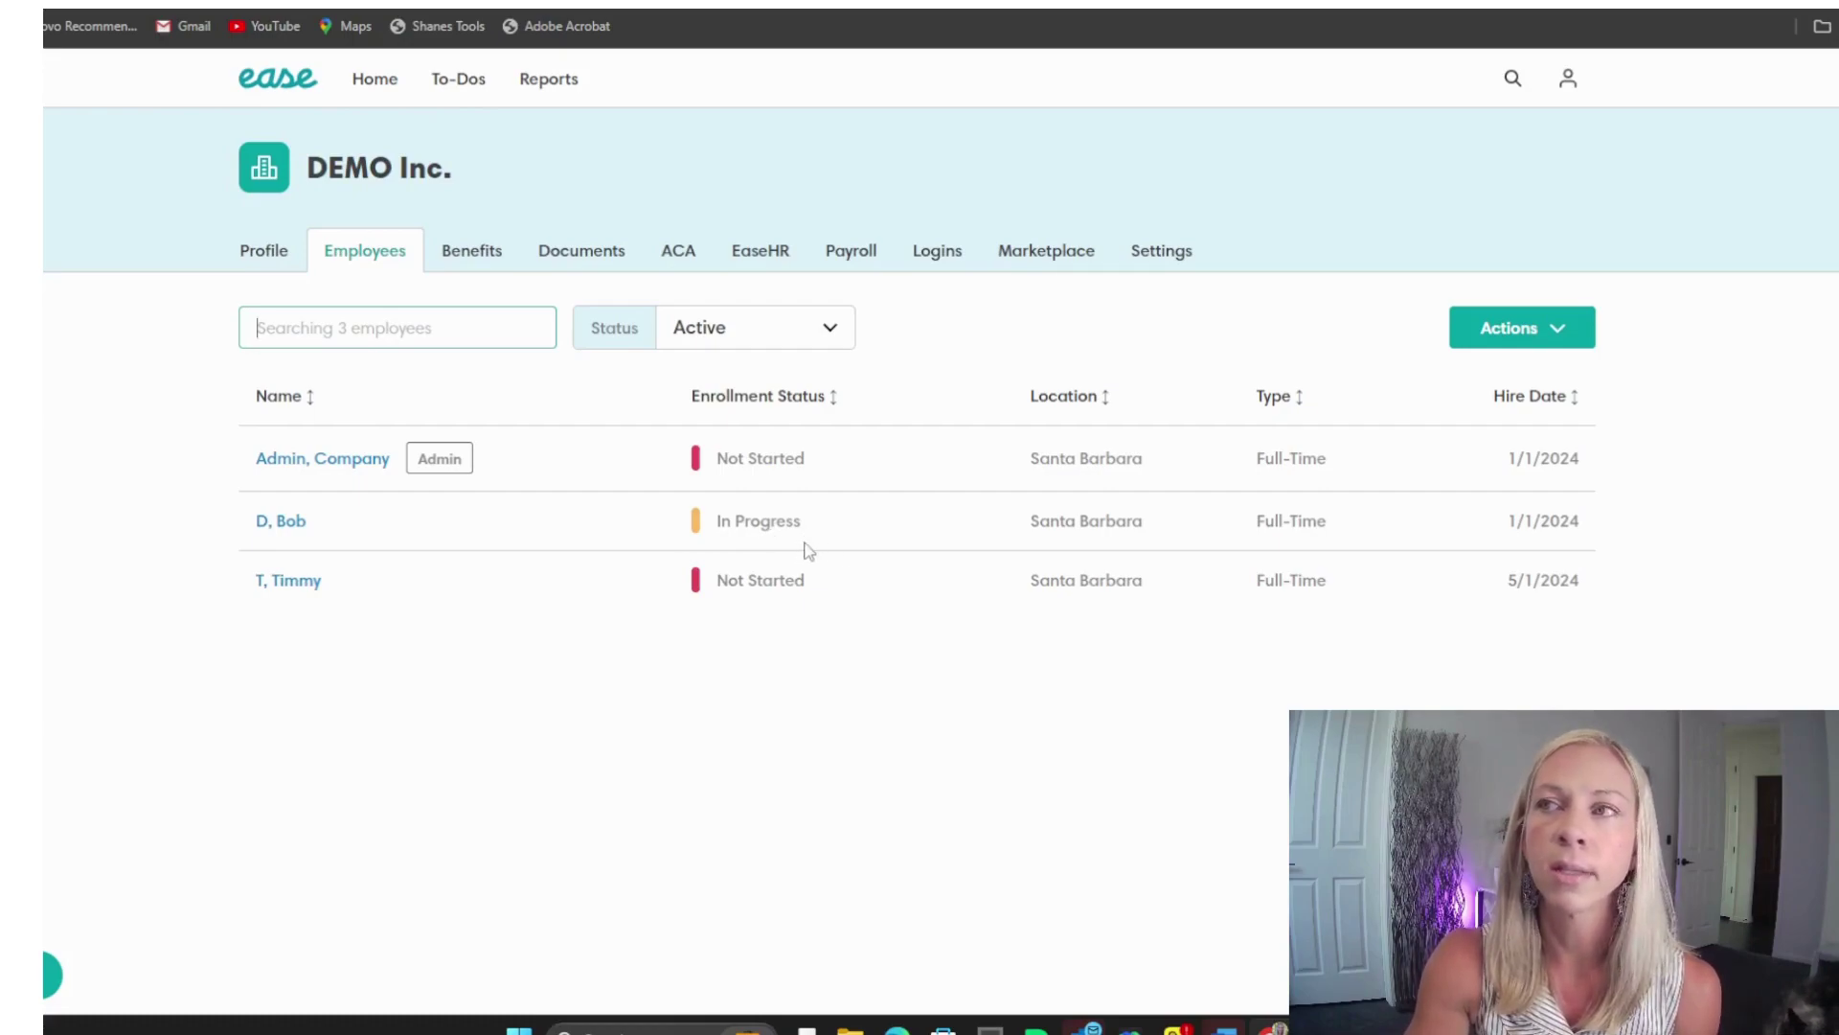
pyautogui.click(300, 523)
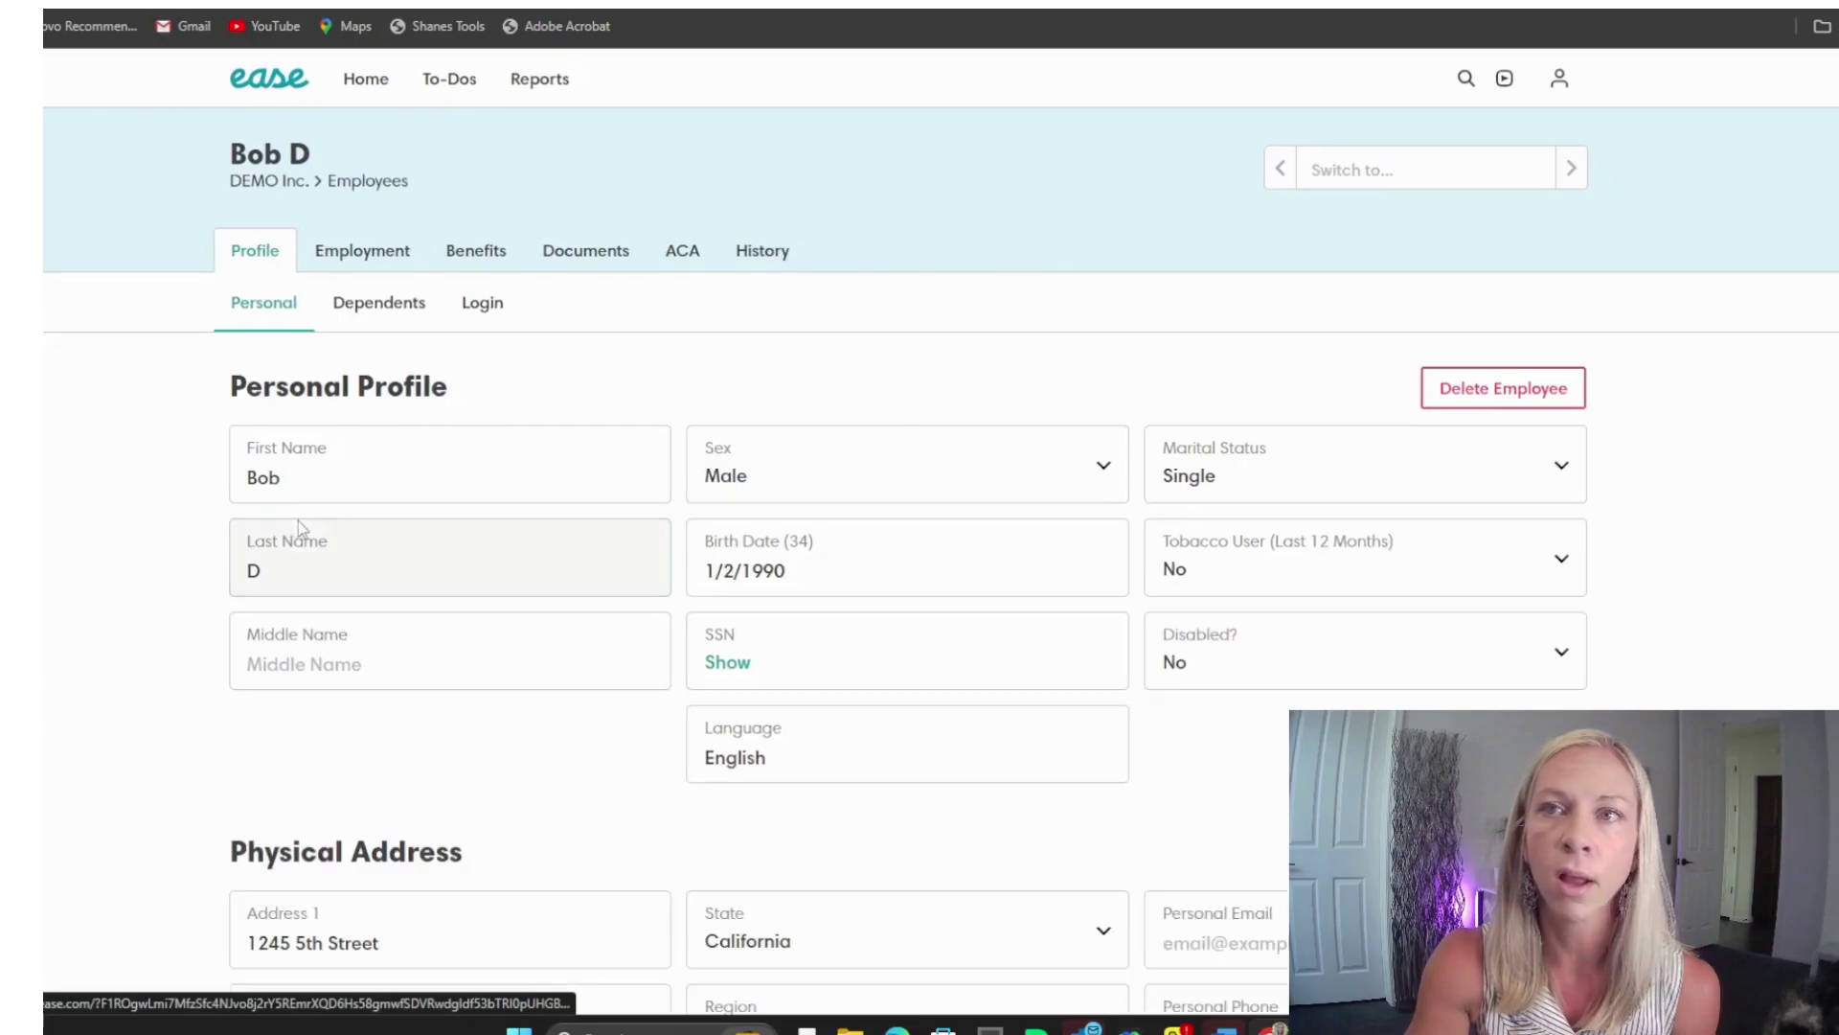
# Step: Preview the Send Login message templates without sending, then return to DEMO Inc.'s Employees list
pyautogui.click(482, 305)
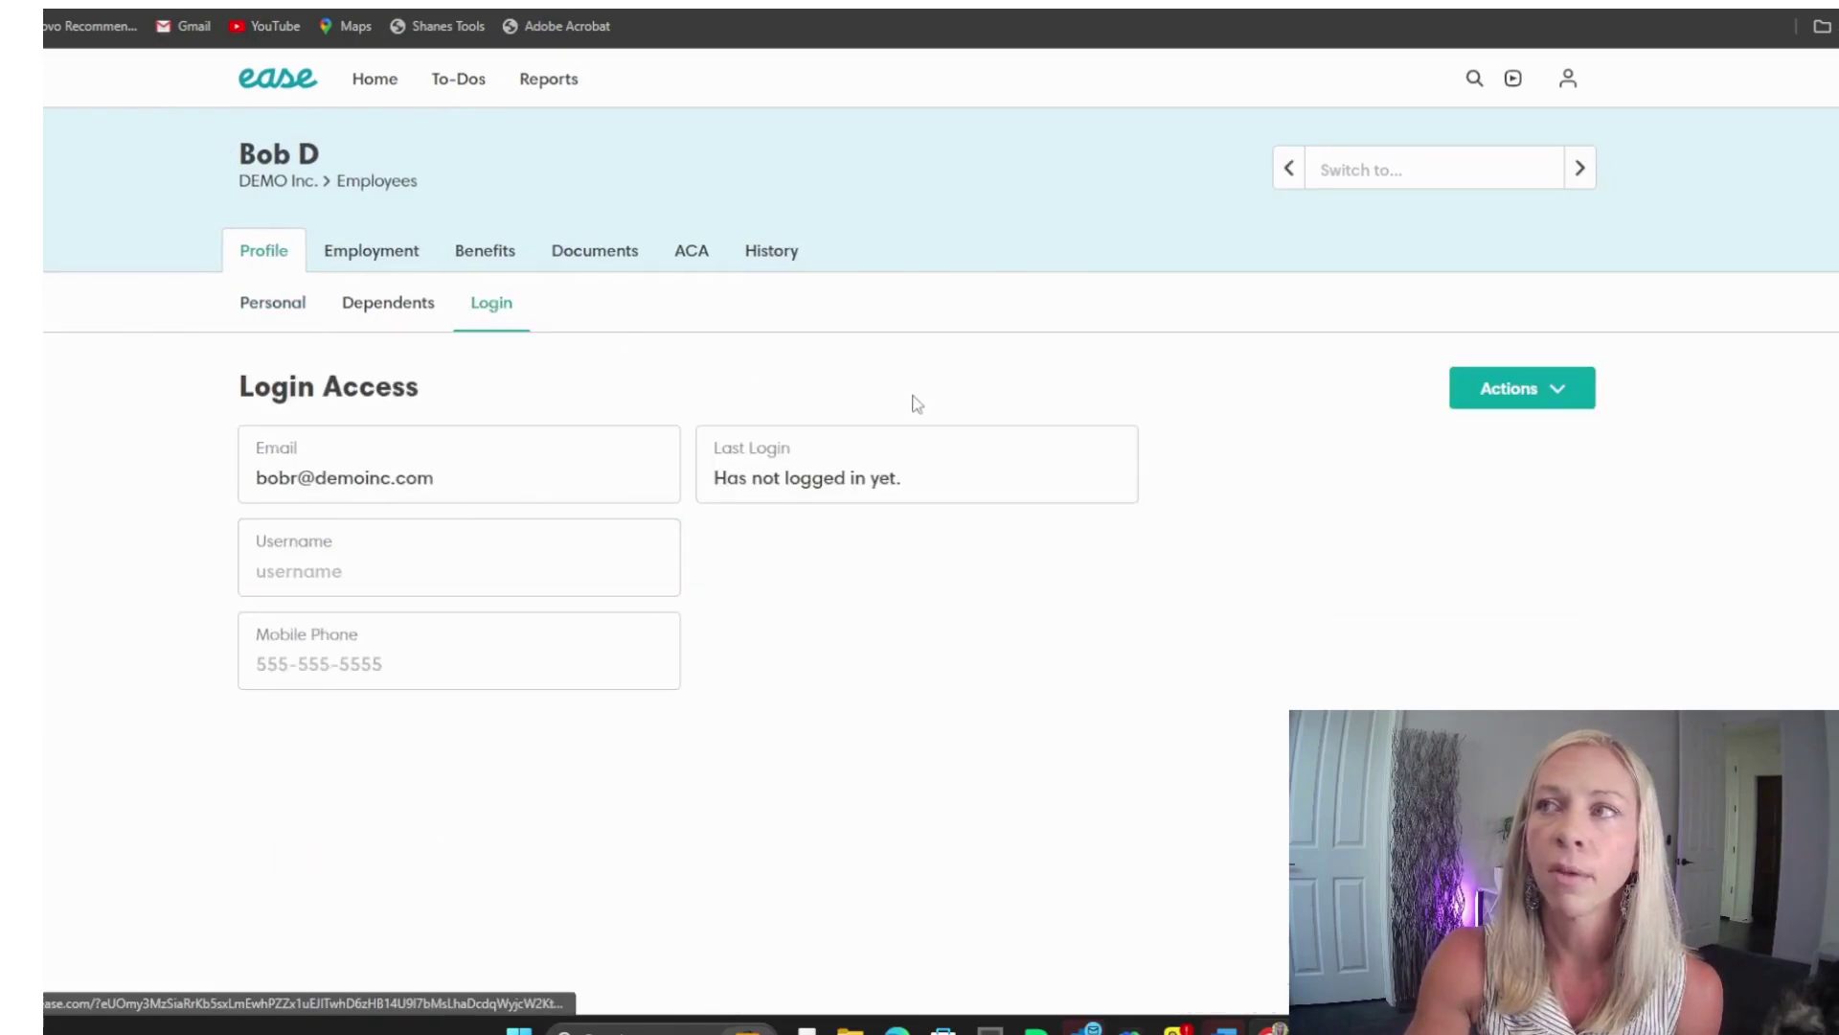
pyautogui.click(1533, 406)
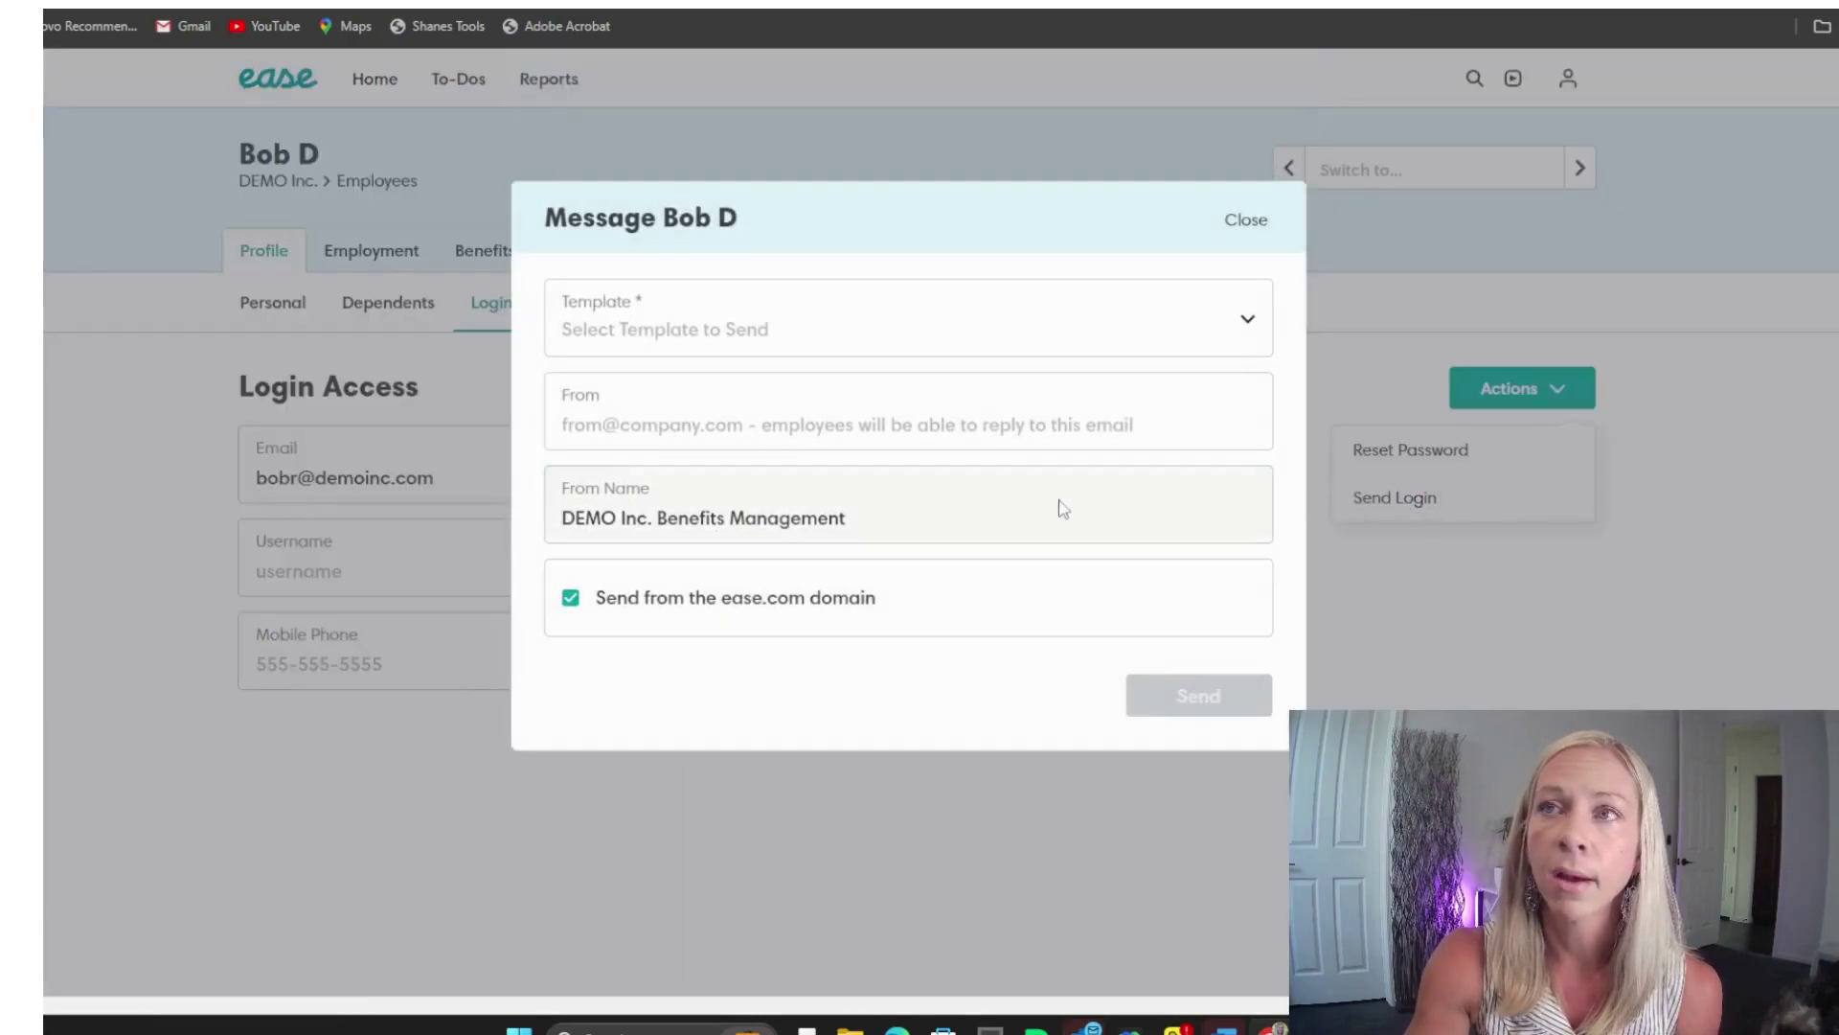
pyautogui.click(882, 328)
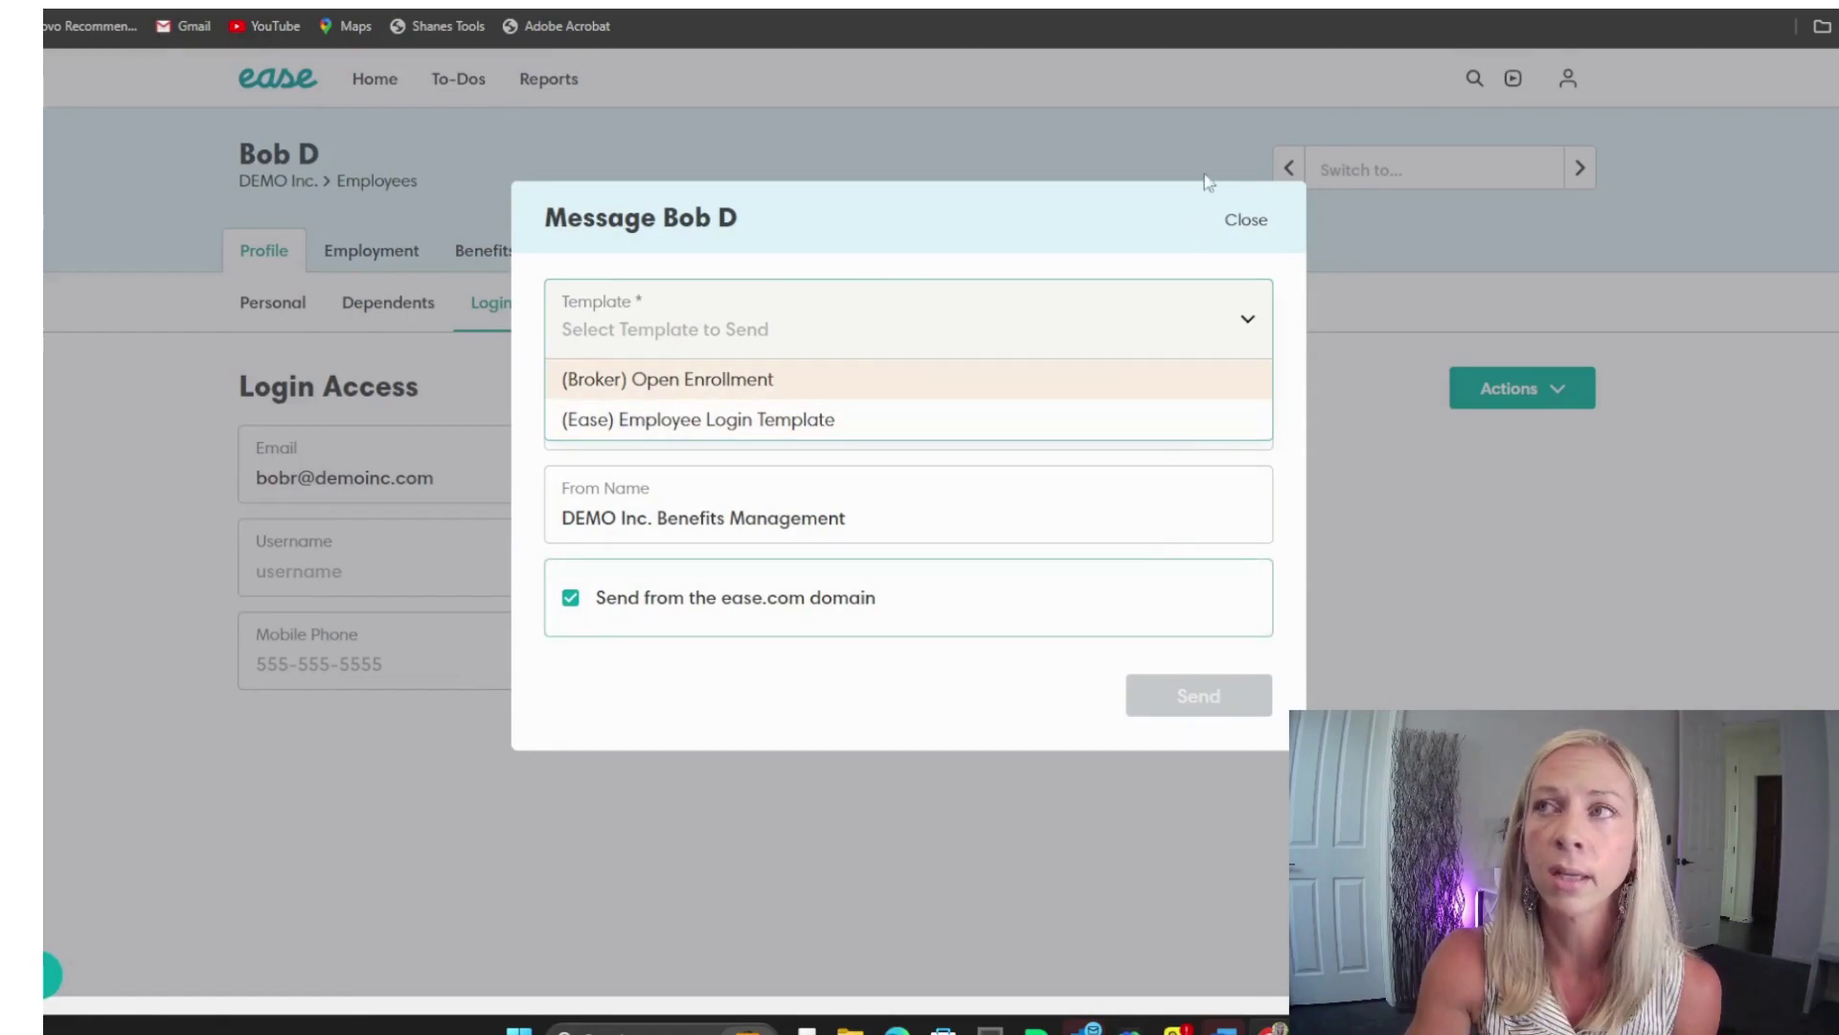
pyautogui.click(1245, 223)
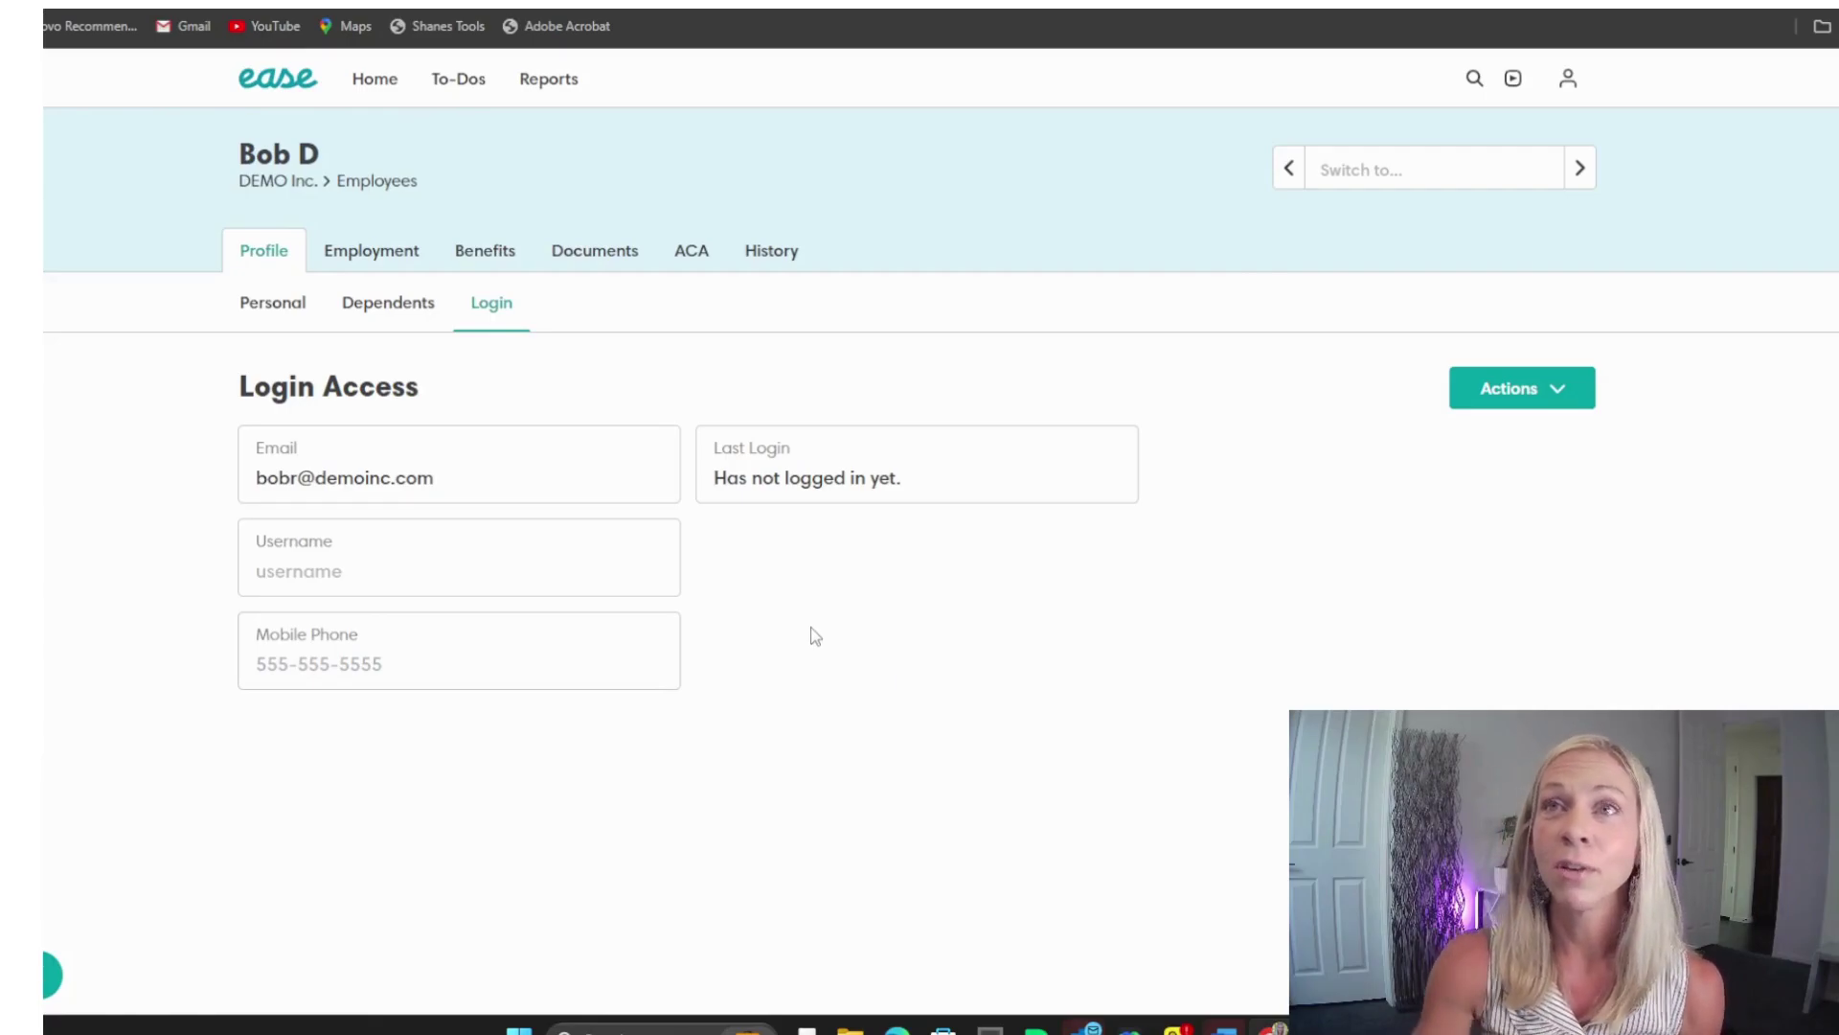
pyautogui.click(278, 182)
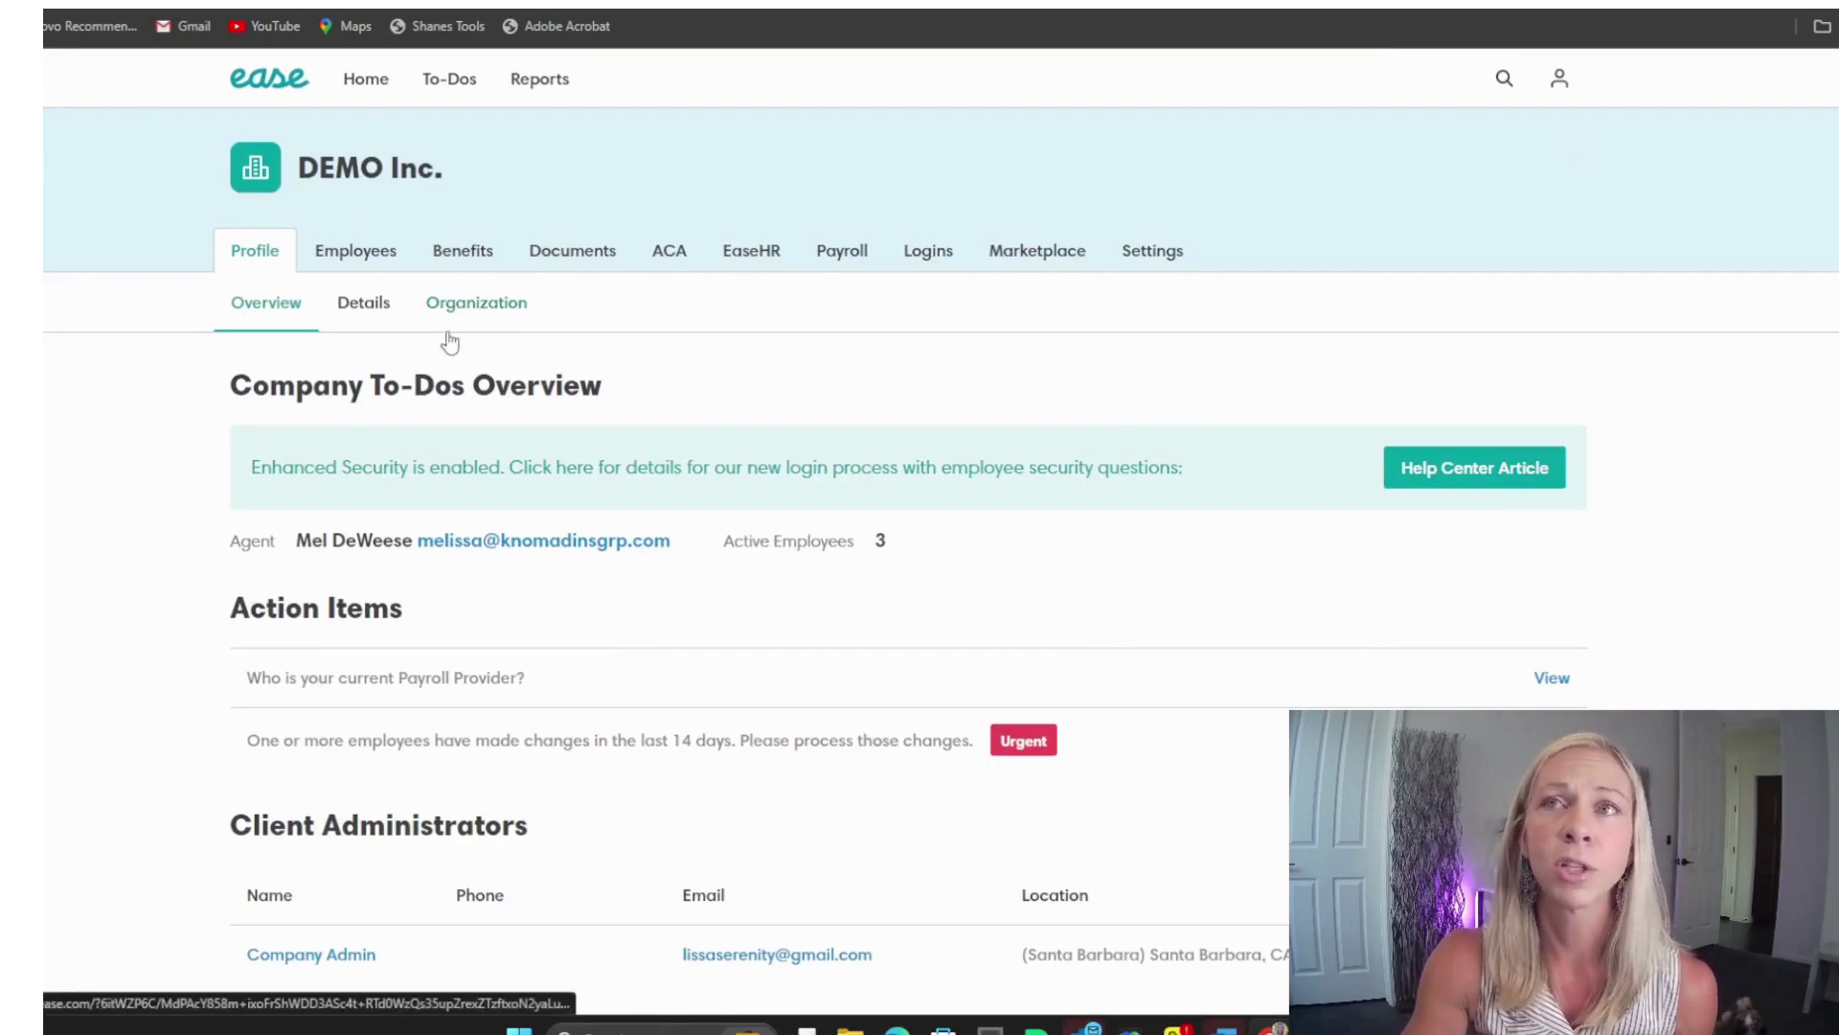
pyautogui.click(374, 269)
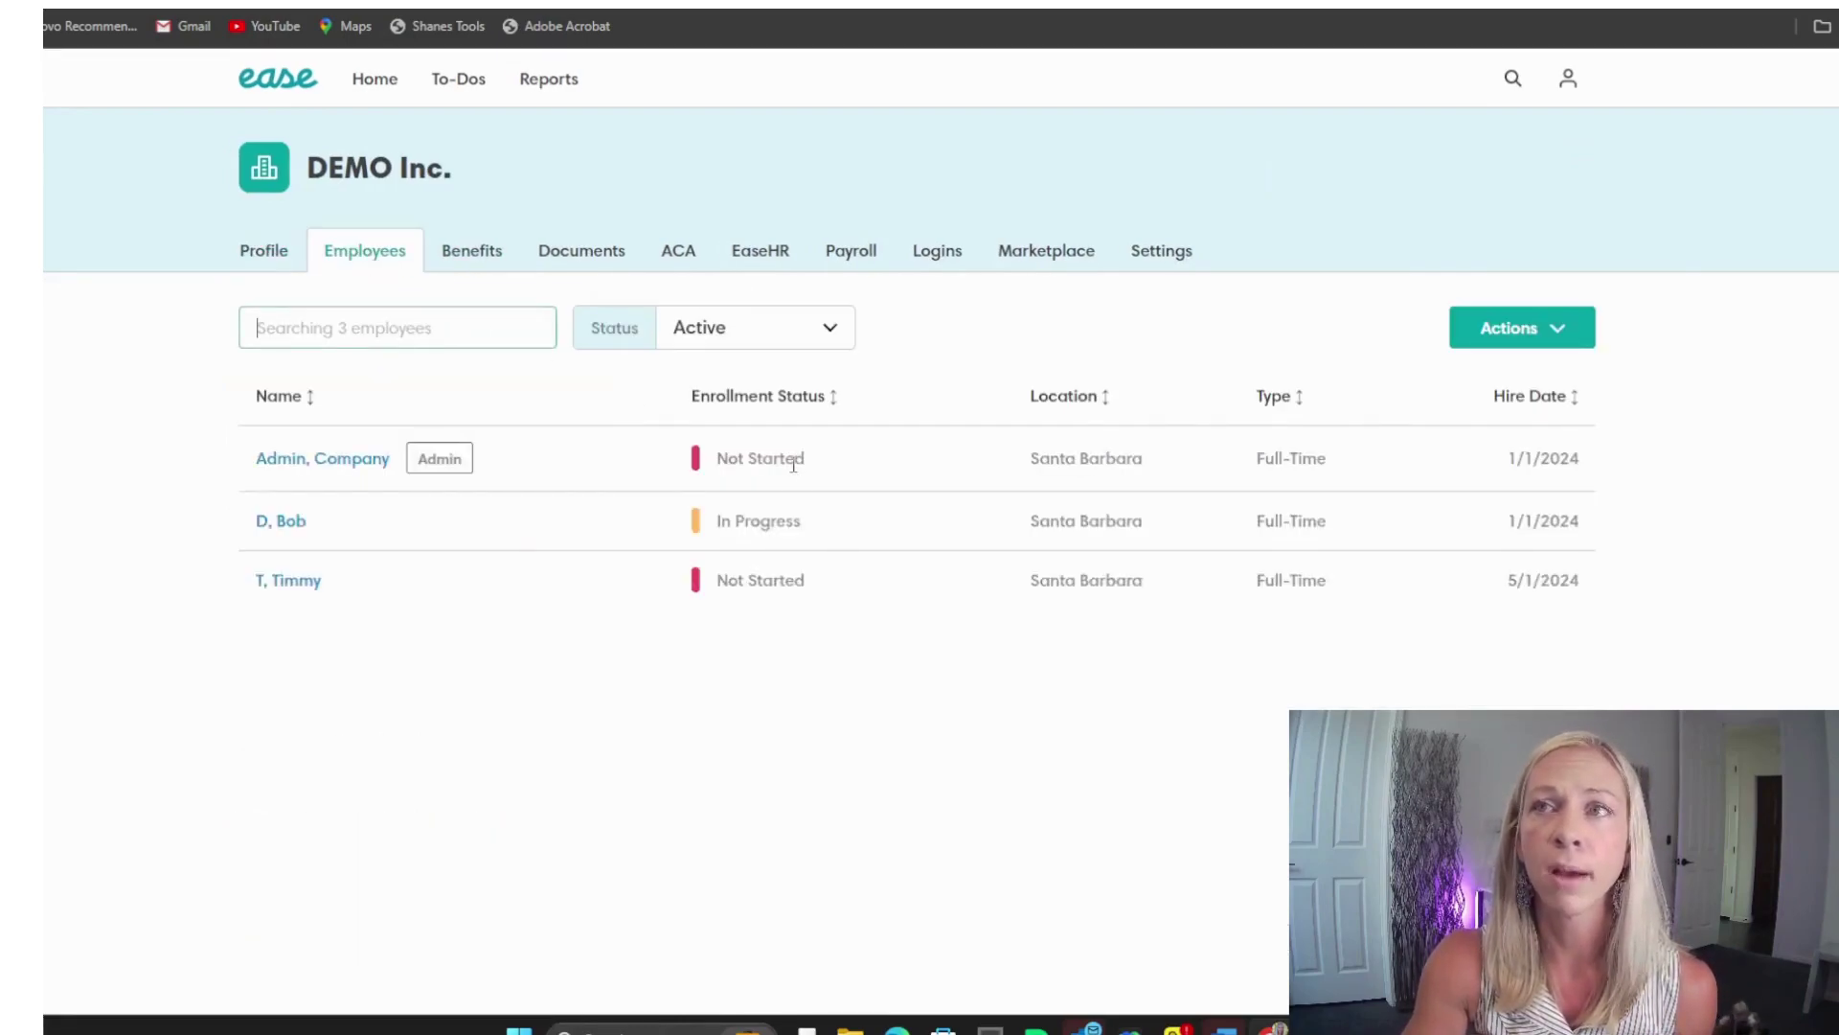